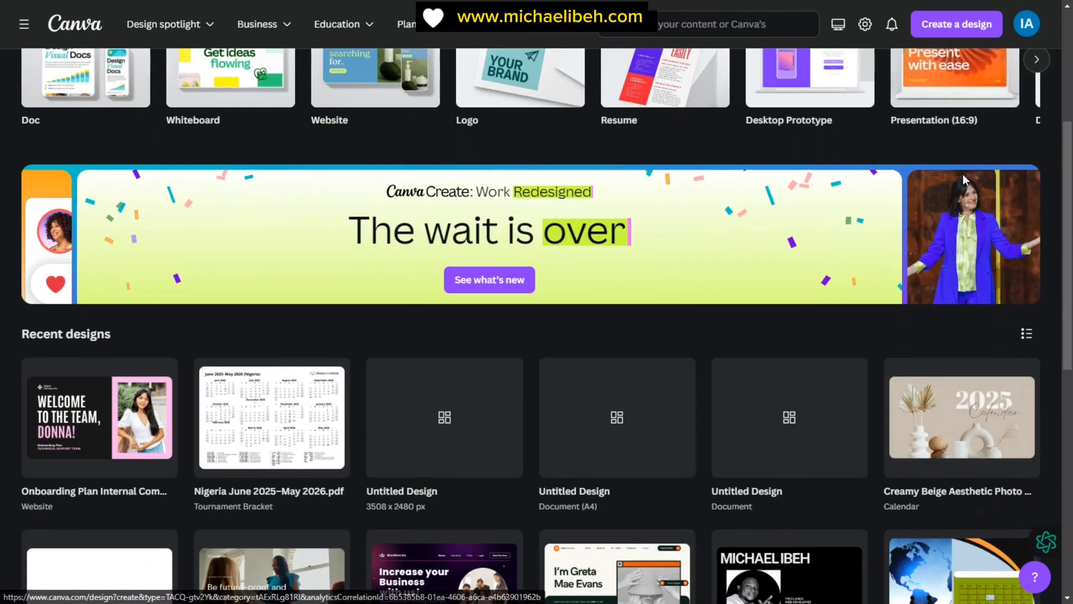
# - Scroll through the nine-page dark portfolio design's About, Services, Skills and Experience pages
pyautogui.scroll(-2, 965, 179)
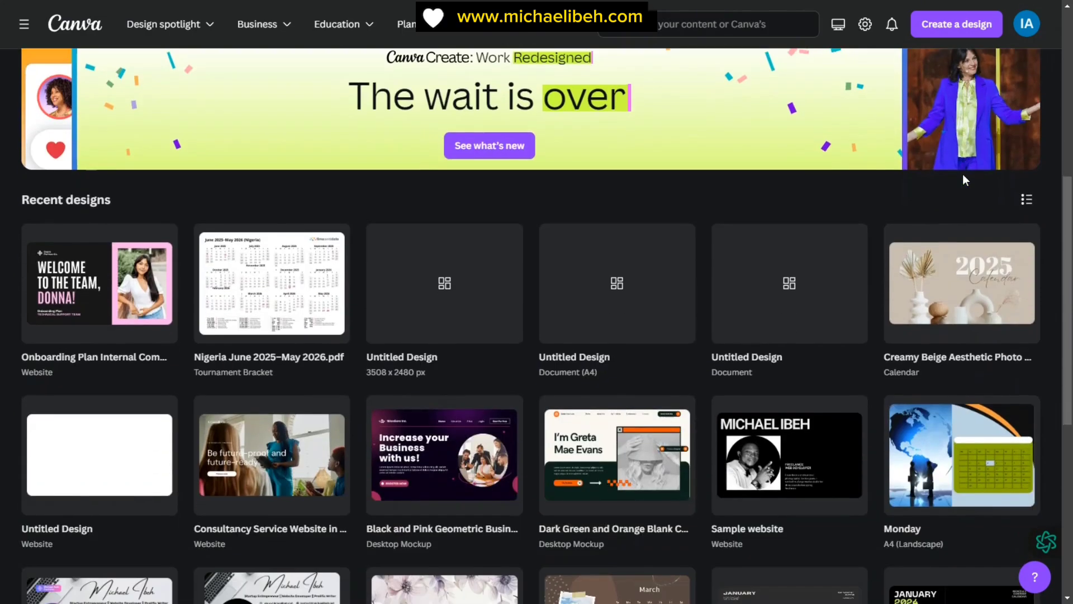
pyautogui.scroll(4, 962, 175)
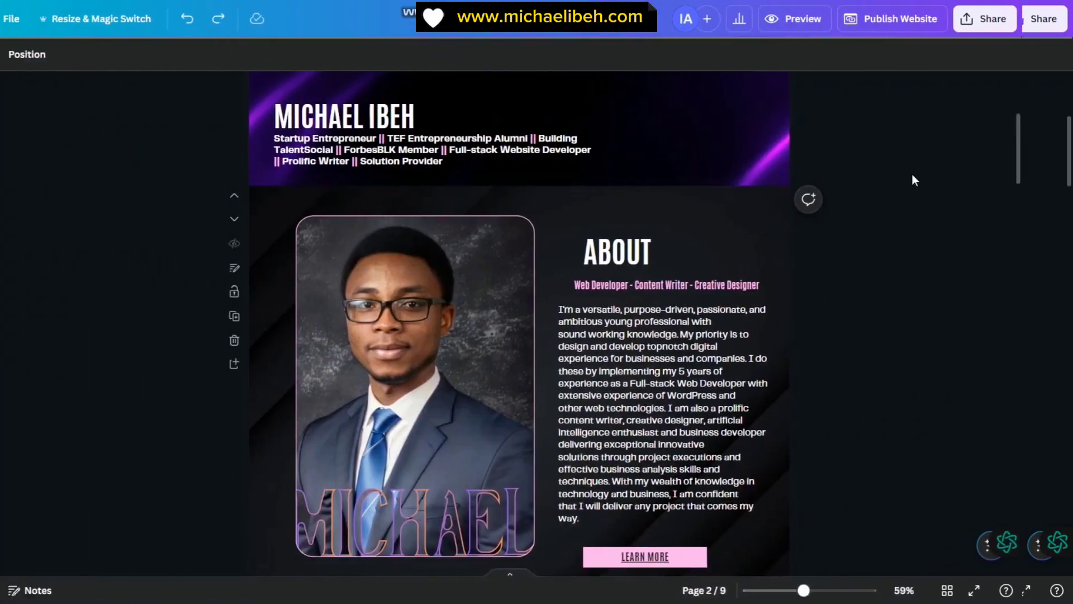
pyautogui.scroll(-6, 963, 180)
pyautogui.scroll(-2, 962, 179)
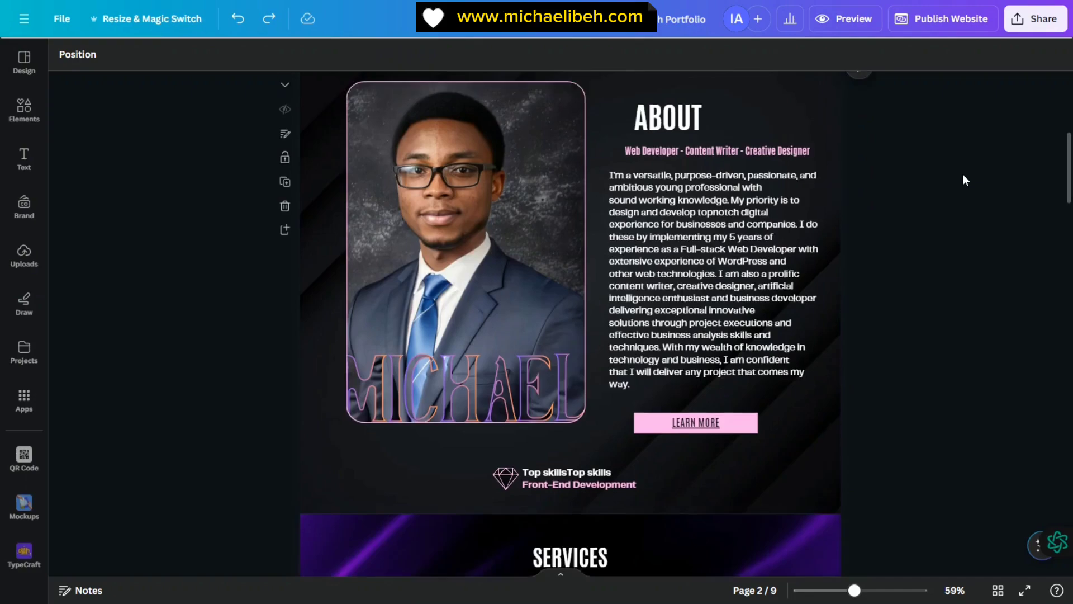
pyautogui.scroll(2, 962, 180)
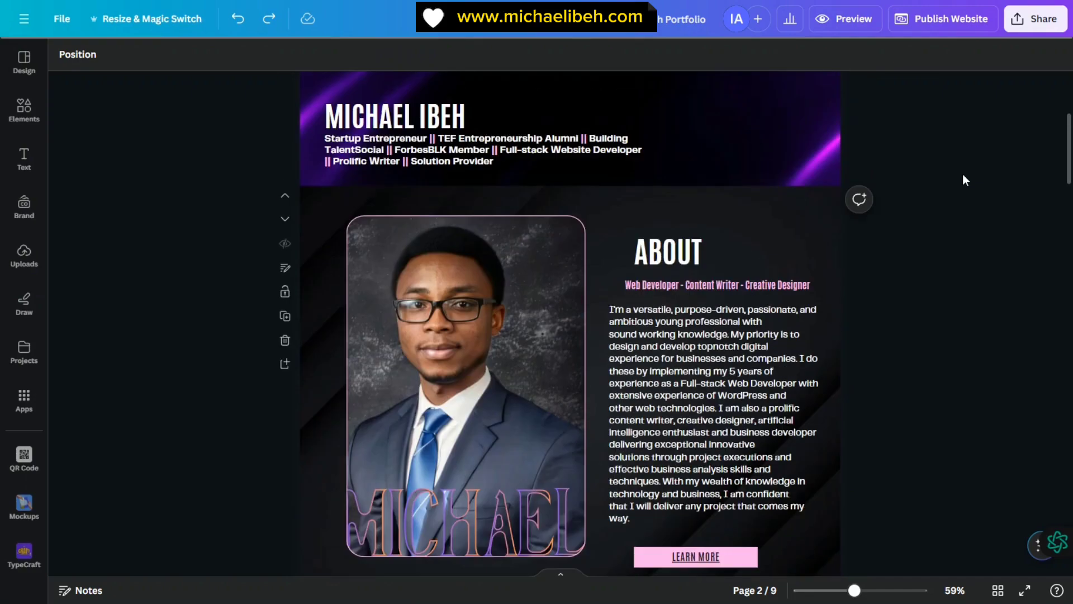
pyautogui.scroll(-10, 963, 180)
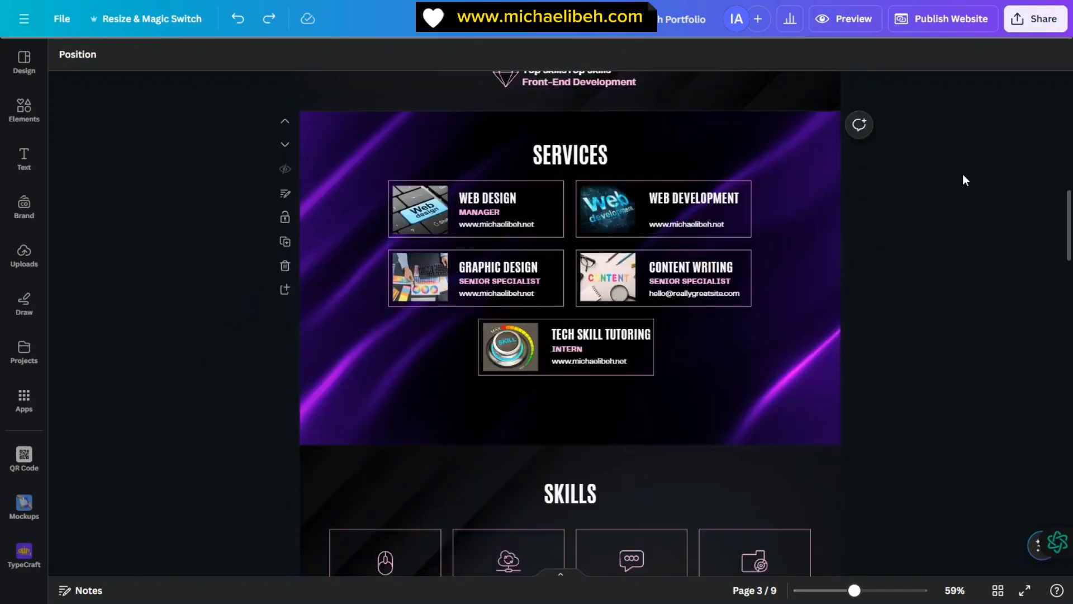
pyautogui.scroll(-8, 963, 179)
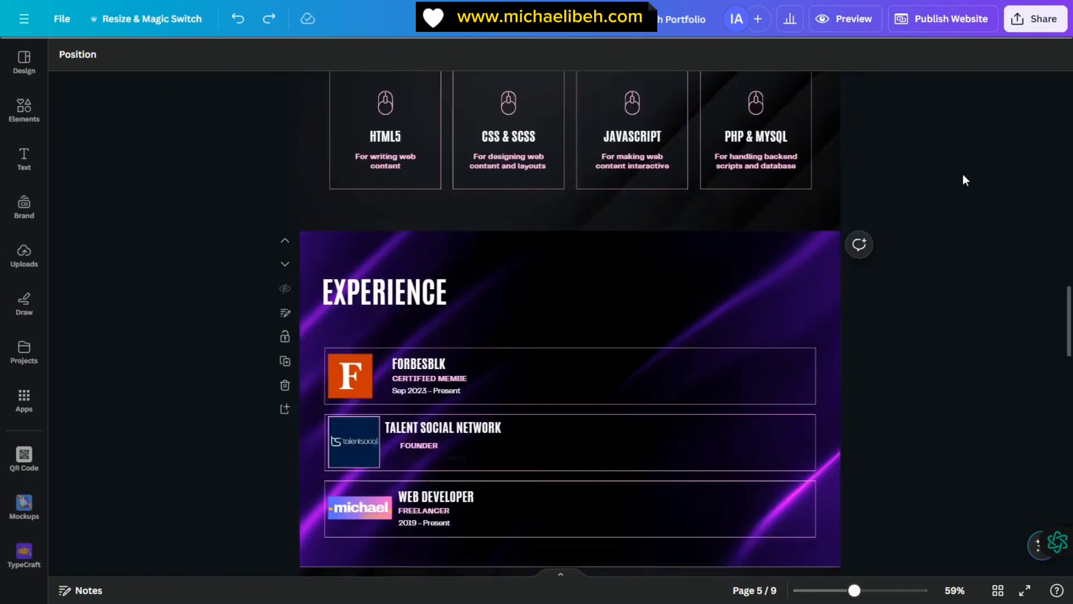
pyautogui.scroll(-3, 963, 180)
pyautogui.scroll(8, 962, 180)
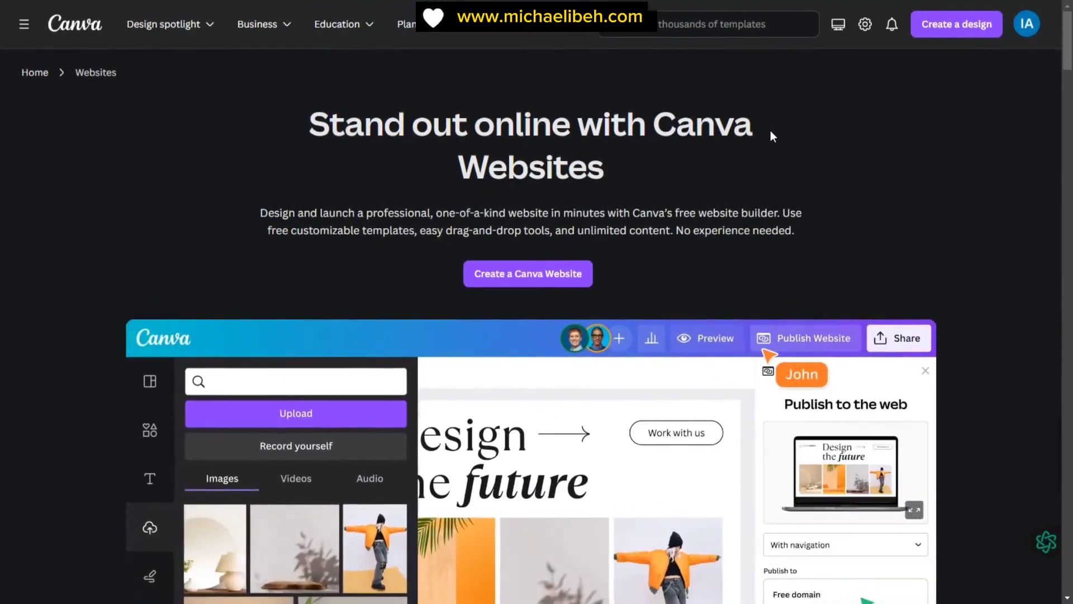
# - Scroll down to the Websites page template gallery and show the Business website templates
pyautogui.scroll(-3, 772, 132)
pyautogui.scroll(-9, 773, 136)
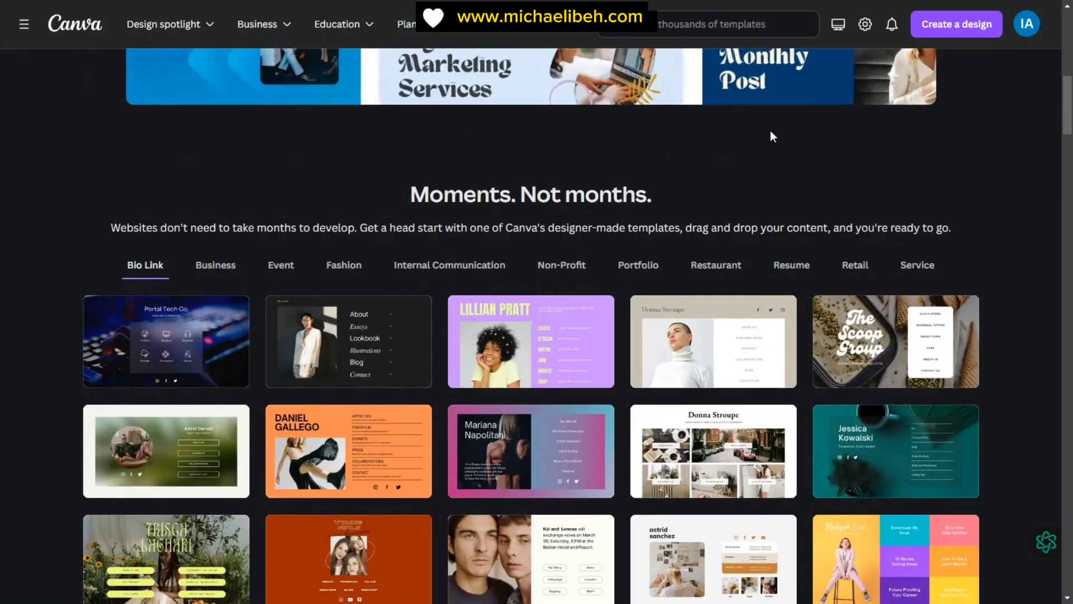
pyautogui.scroll(-3, 772, 136)
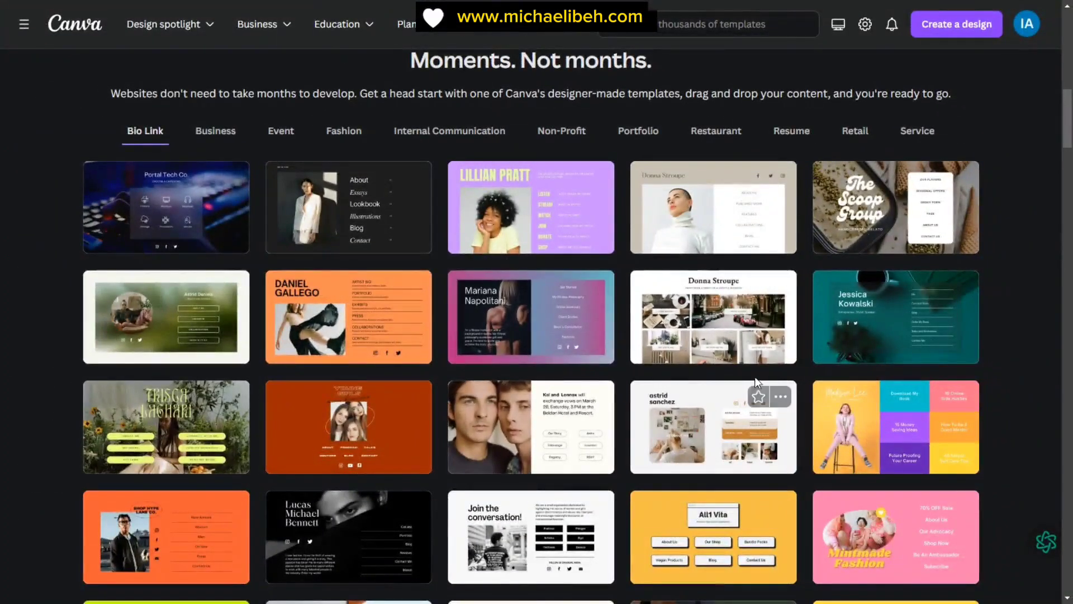
pyautogui.scroll(3, 657, 386)
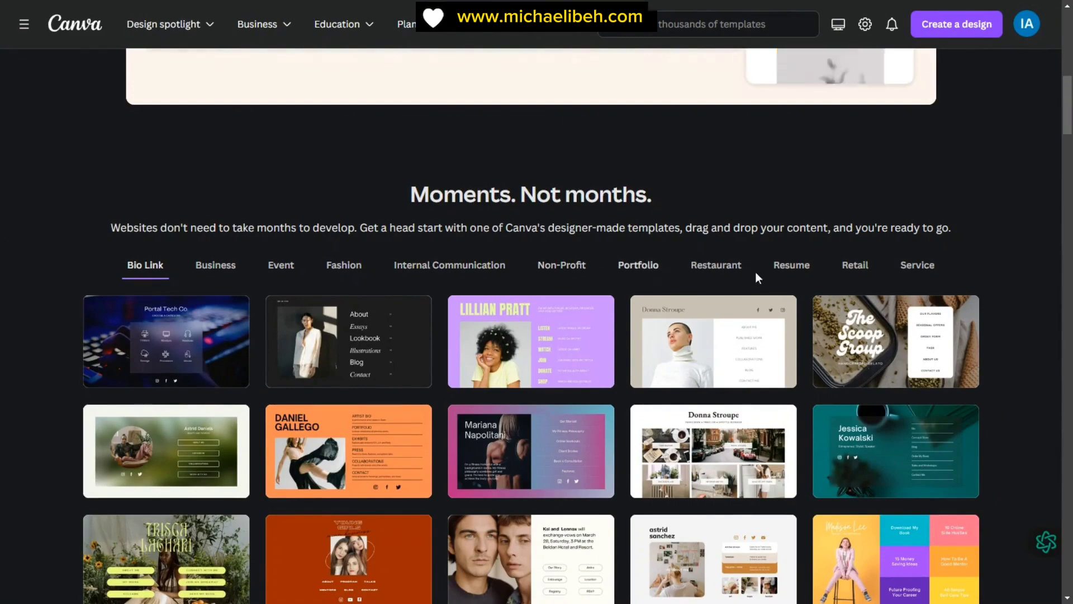
pyautogui.scroll(-2, 624, 307)
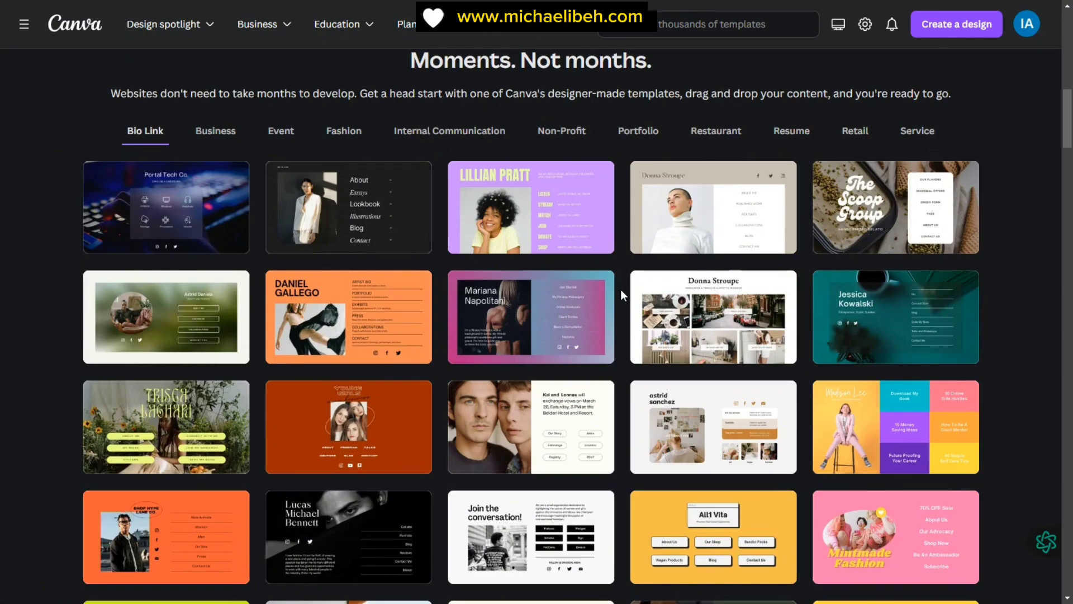
pyautogui.click(215, 131)
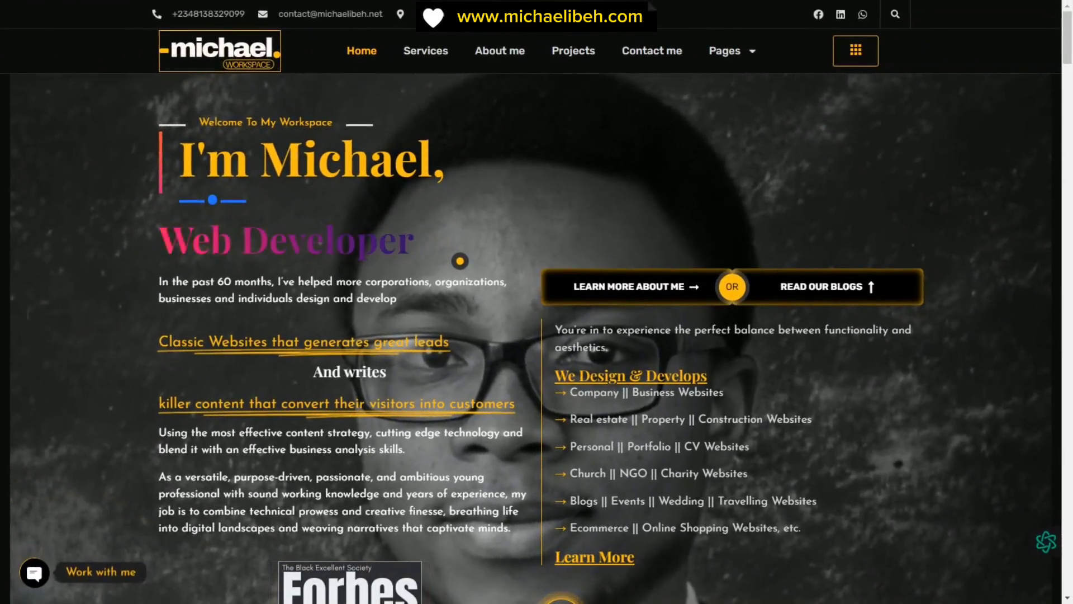
# - Scroll the browser portfolio site down to its Work Ethics and Strong Skills Hack sections
pyautogui.scroll(-7, 460, 261)
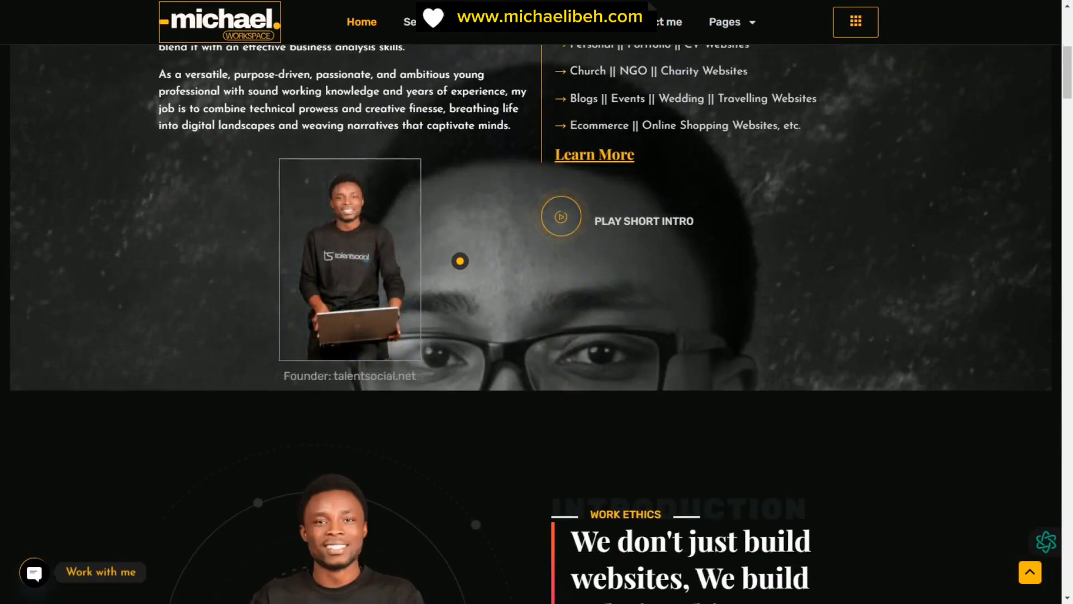
pyautogui.scroll(-2, 460, 261)
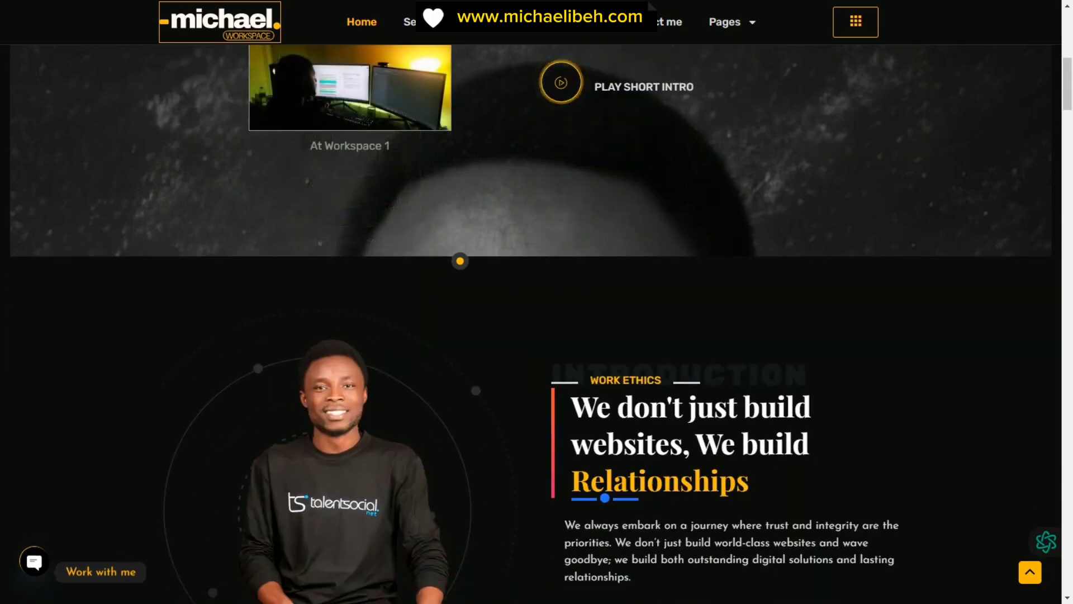
pyautogui.scroll(-4, 460, 261)
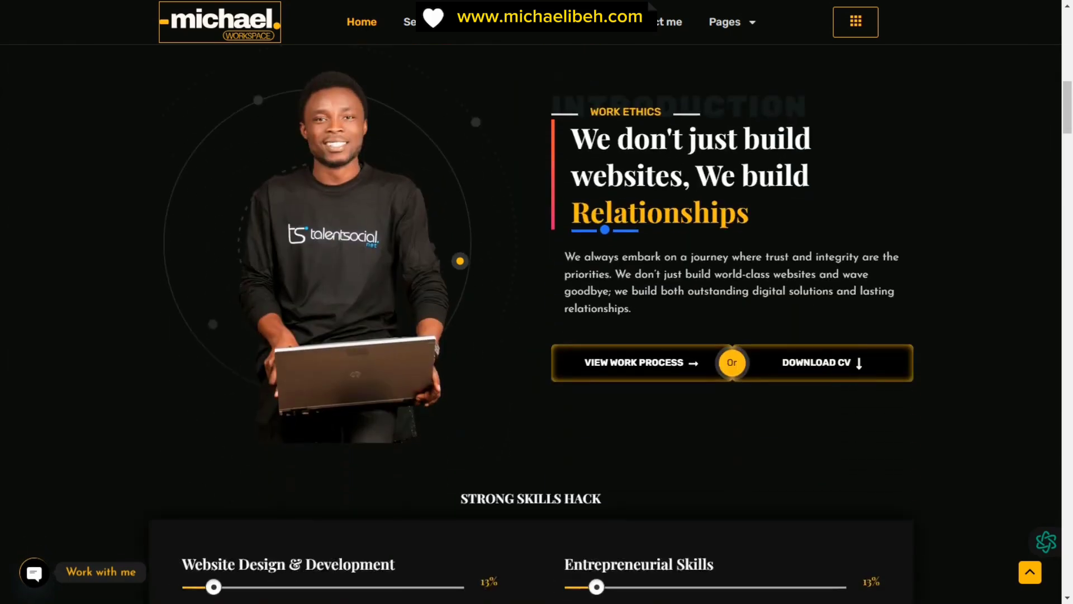
pyautogui.scroll(-2, 460, 261)
pyautogui.scroll(2, 460, 261)
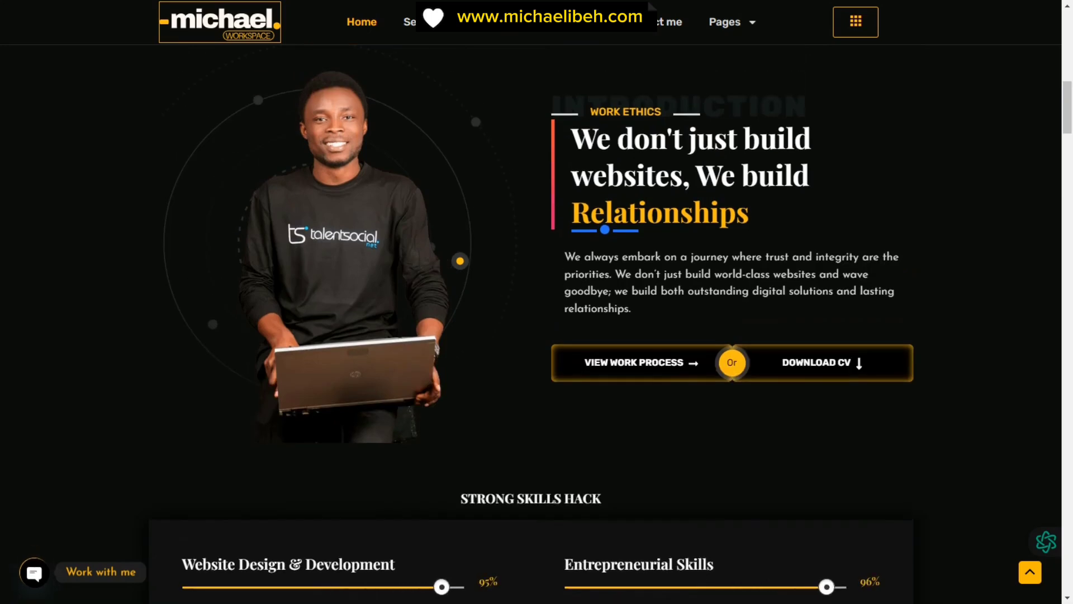
pyautogui.scroll(-4, 460, 261)
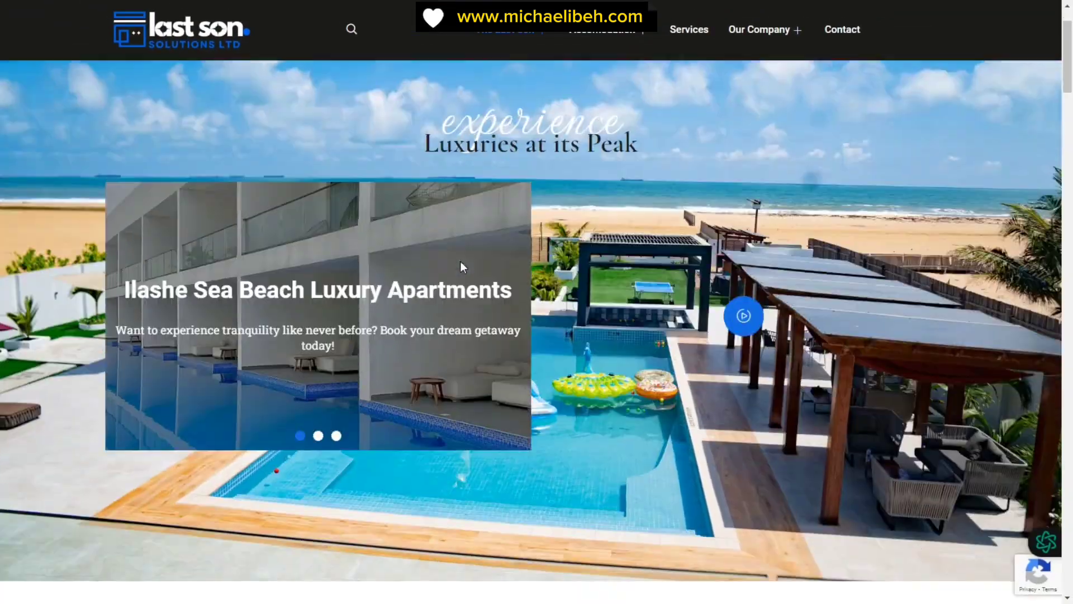
# - Scroll the Last Son Solutions beach site from its hero slider past services to apartment listings
pyautogui.scroll(-5, 461, 261)
pyautogui.scroll(-2, 460, 262)
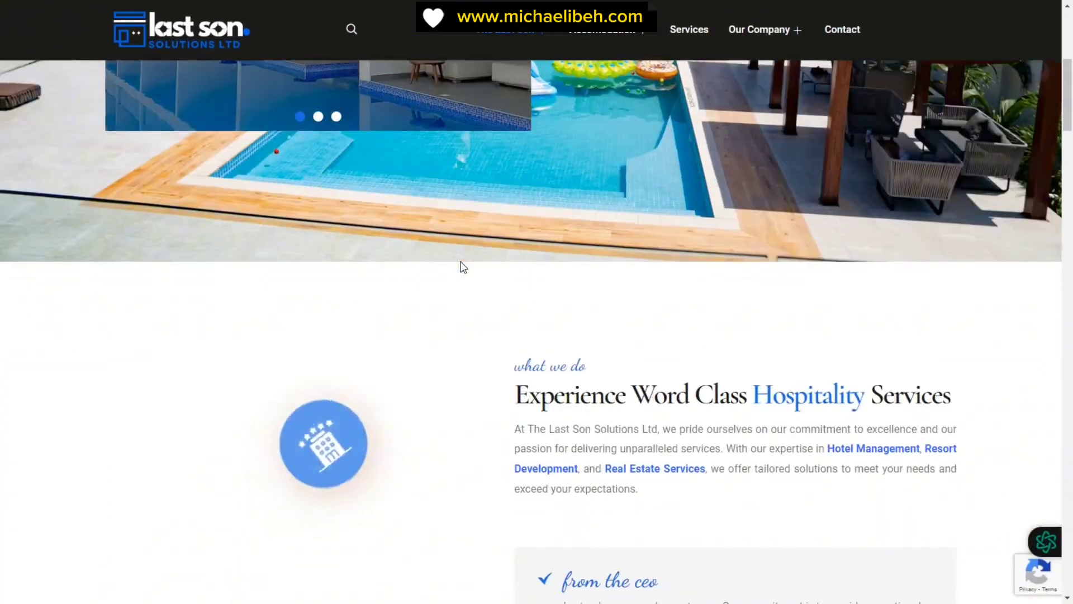
pyautogui.scroll(-2, 460, 262)
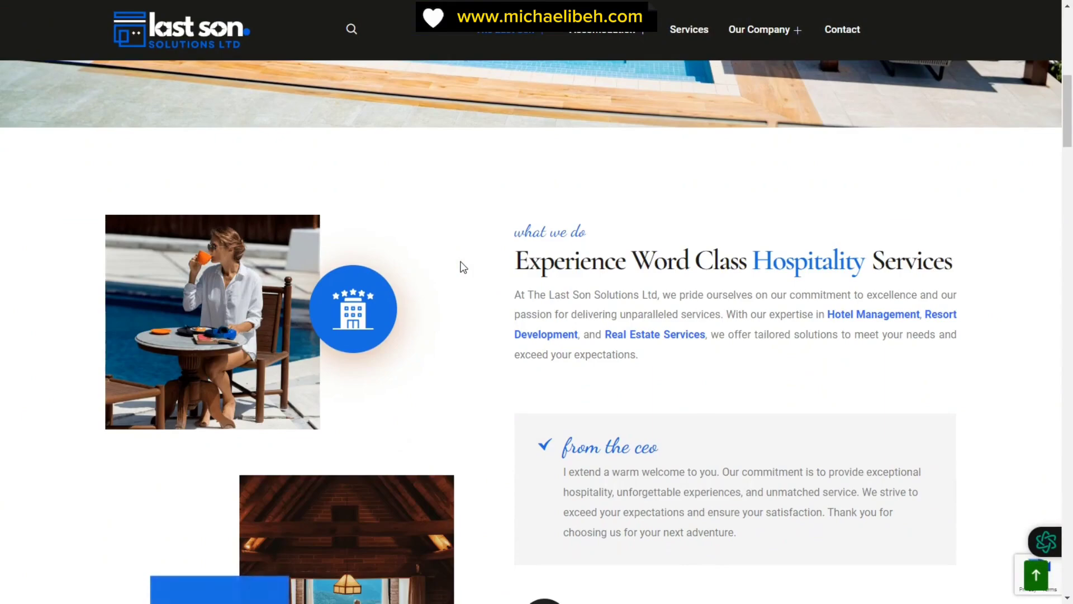
pyautogui.scroll(-2, 463, 267)
pyautogui.scroll(-2, 463, 267)
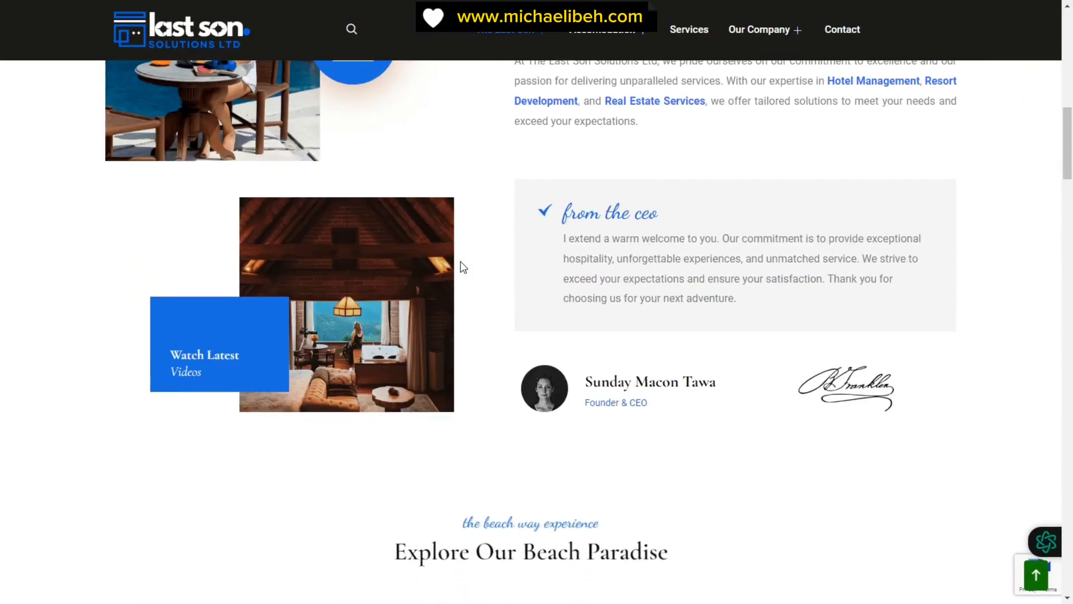
pyautogui.scroll(-3, 464, 267)
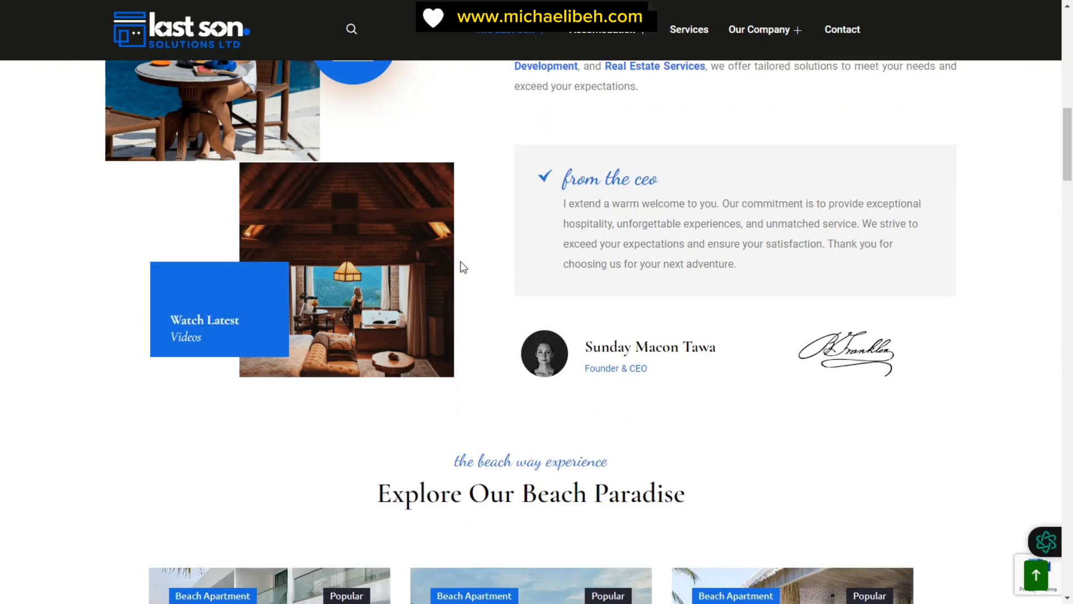
pyautogui.scroll(-2, 463, 267)
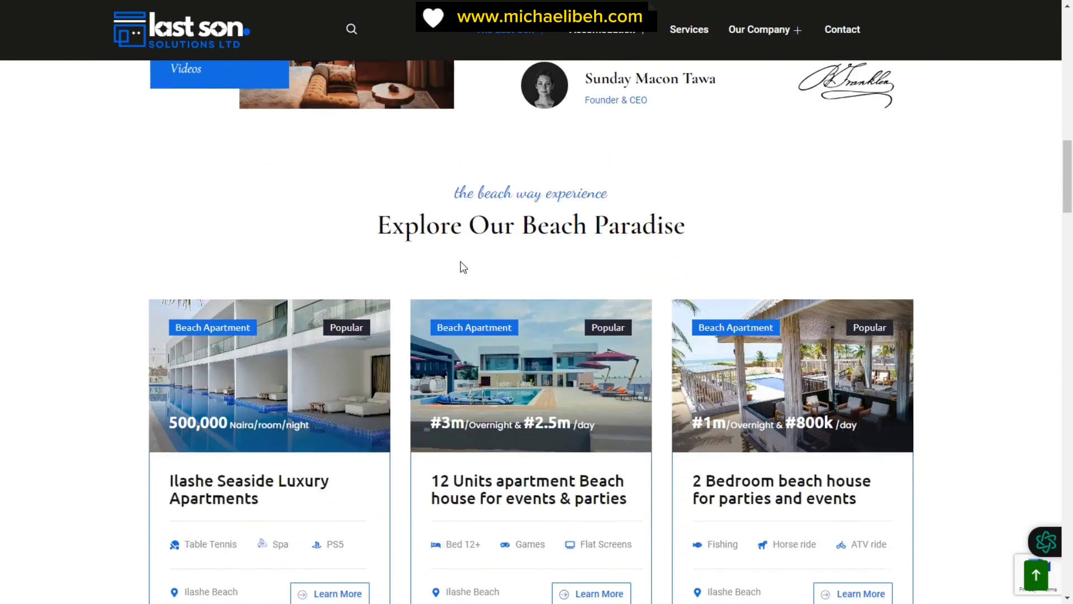
pyautogui.scroll(-2, 464, 267)
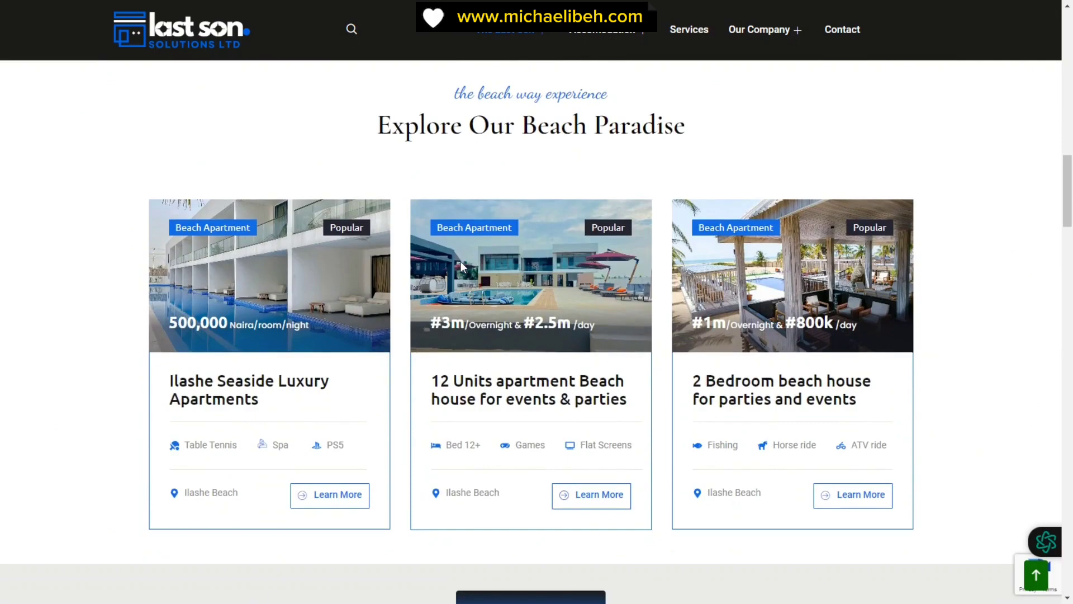
pyautogui.scroll(-1, 460, 261)
pyautogui.scroll(6, 460, 261)
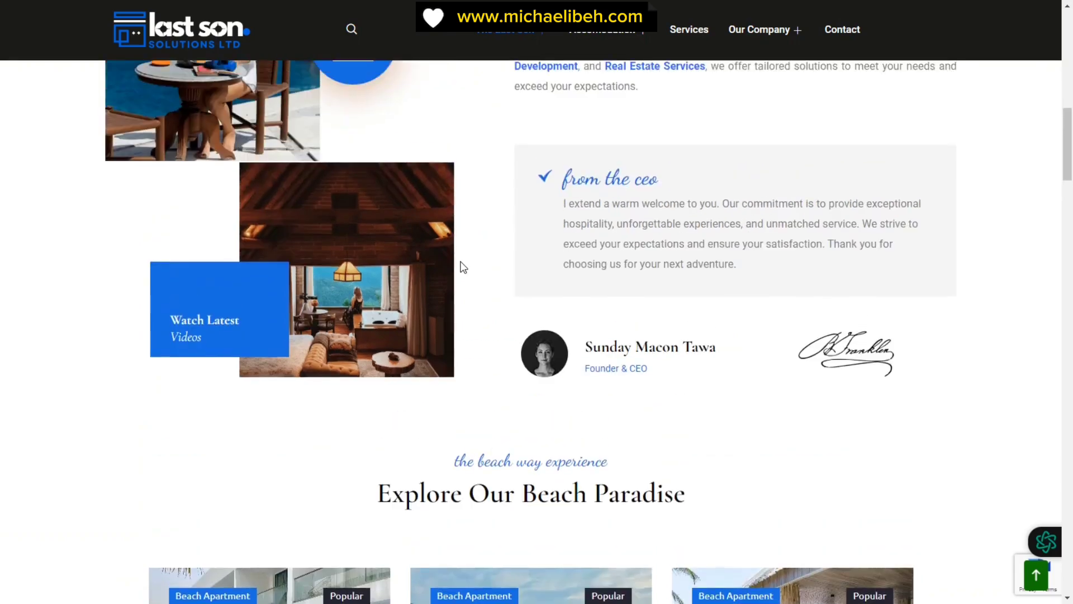
pyautogui.scroll(2, 463, 267)
pyautogui.scroll(7, 463, 267)
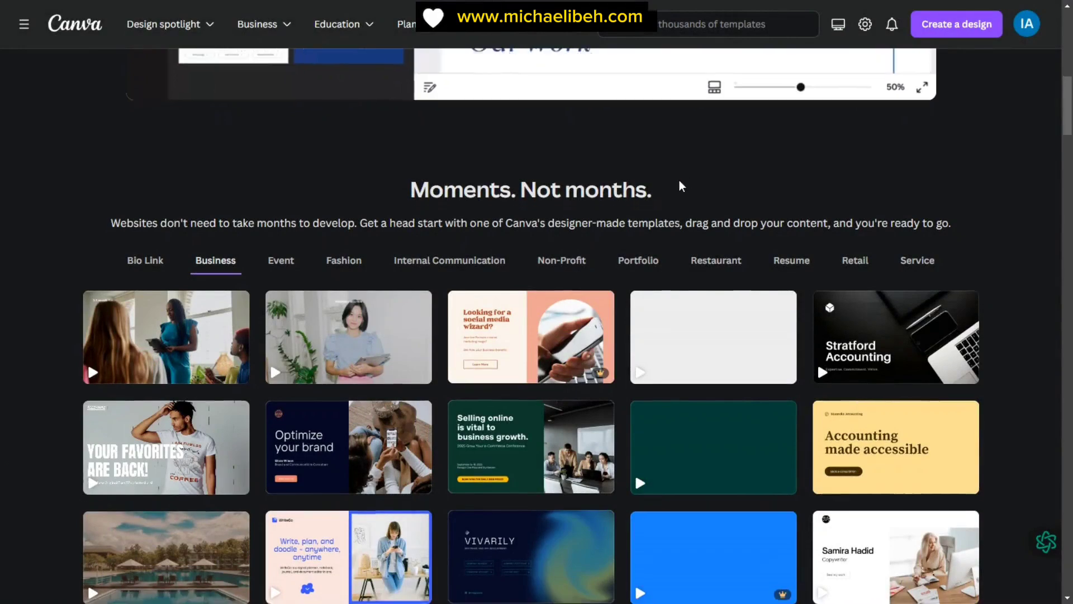
# - Browse the Business website templates, then return to the portfolio design's About section in the editor
pyautogui.scroll(-2, 679, 185)
pyautogui.scroll(-5, 688, 297)
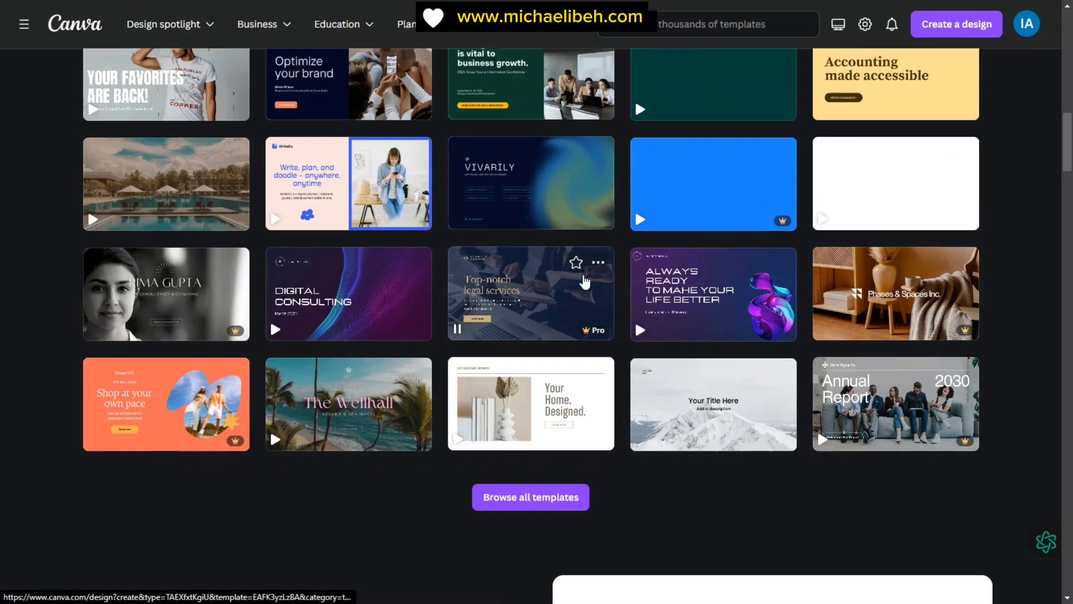
pyautogui.scroll(7, 582, 276)
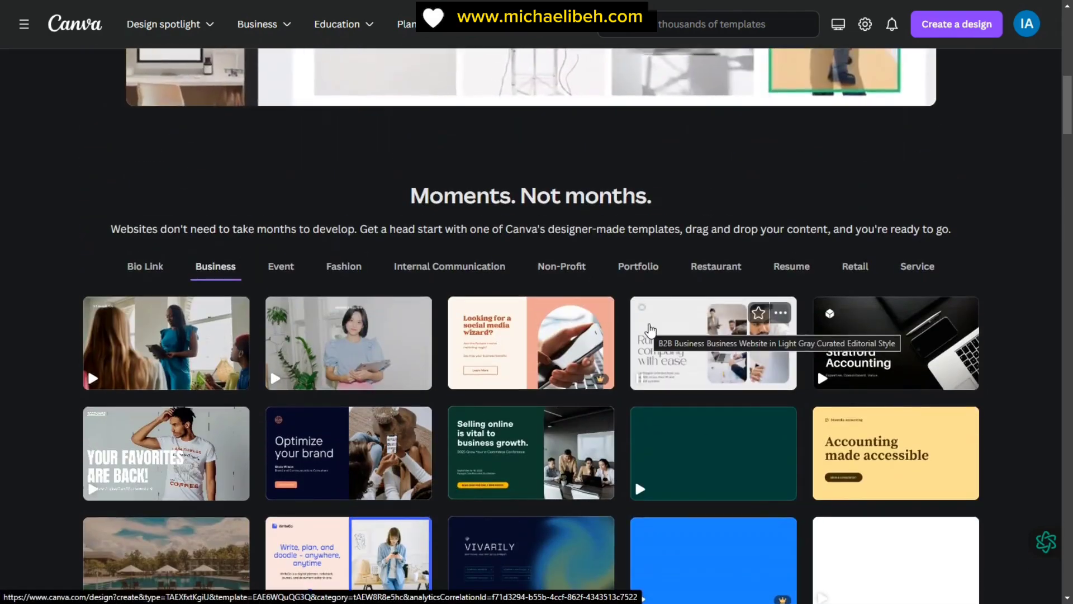
pyautogui.scroll(-2, 649, 329)
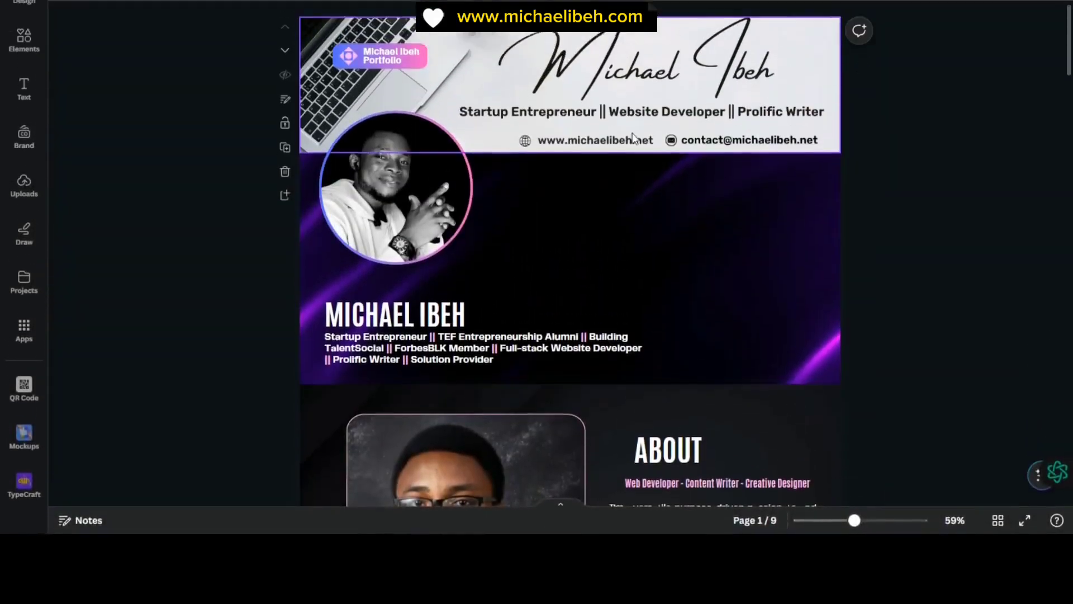
pyautogui.scroll(-10, 634, 137)
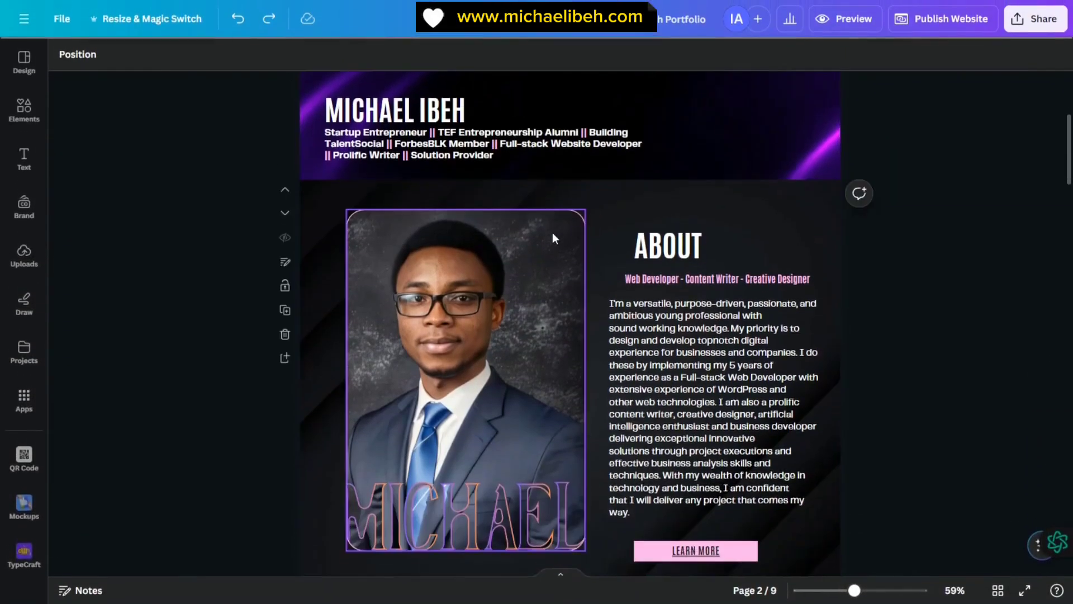
pyautogui.scroll(-10, 632, 237)
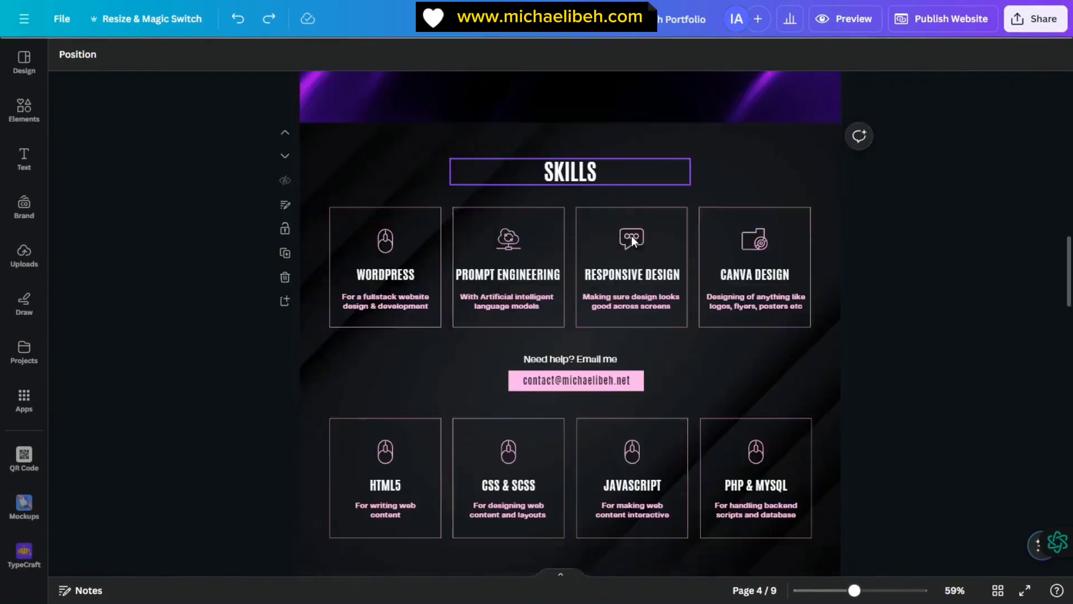
pyautogui.scroll(-3, 632, 239)
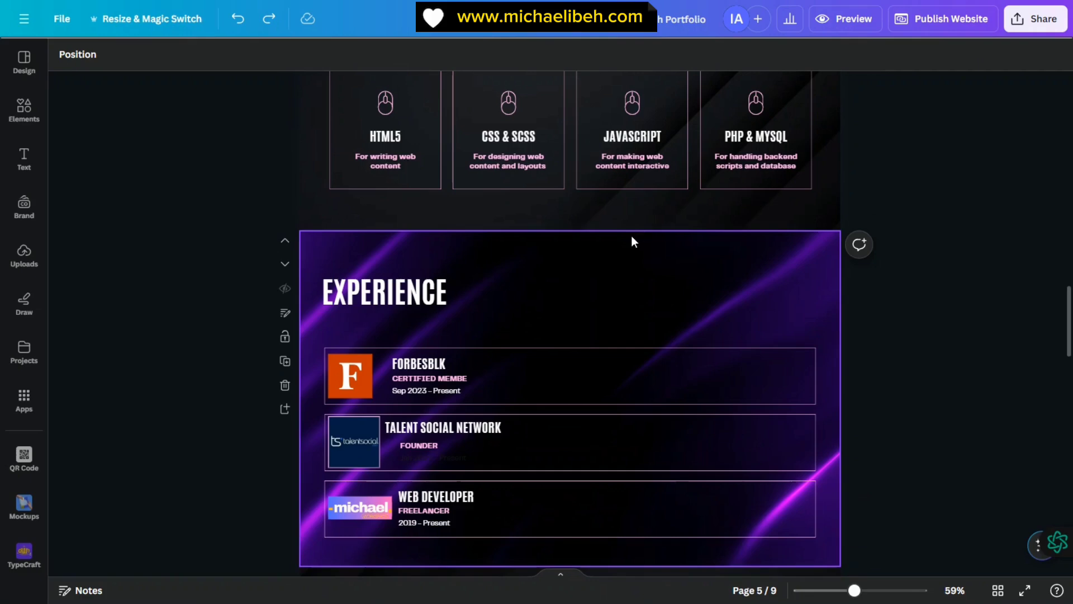
pyautogui.scroll(-6, 632, 237)
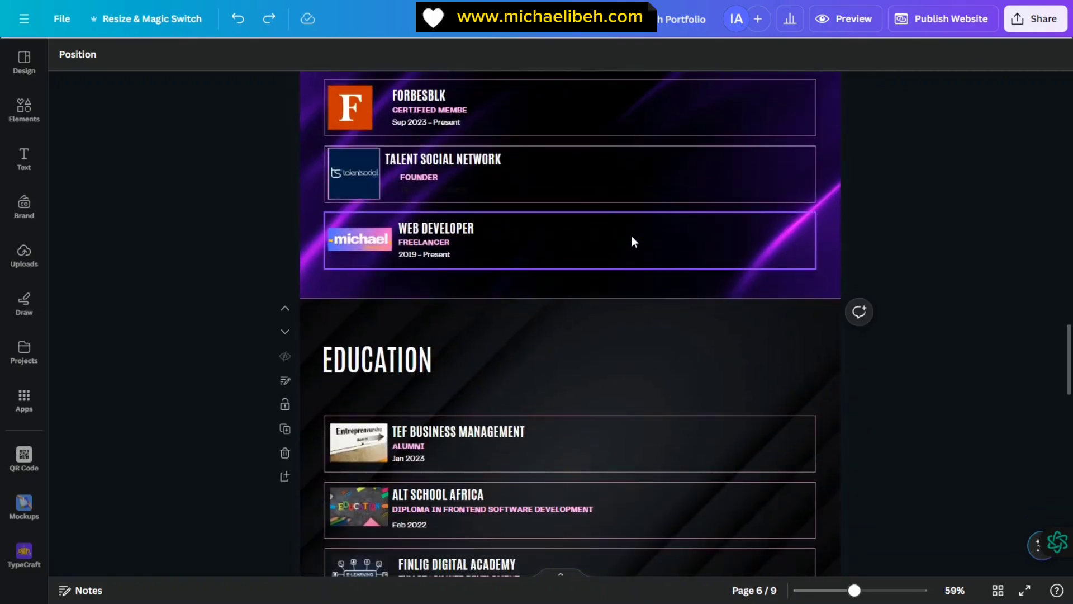
pyautogui.scroll(-3, 633, 241)
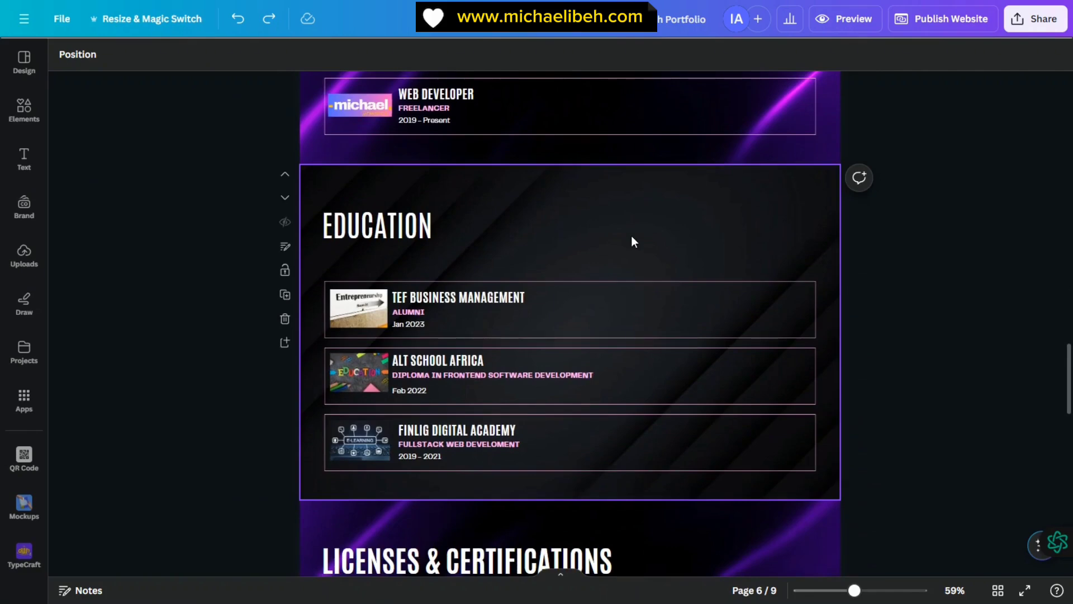
pyautogui.scroll(-3, 633, 241)
pyautogui.scroll(-6, 631, 236)
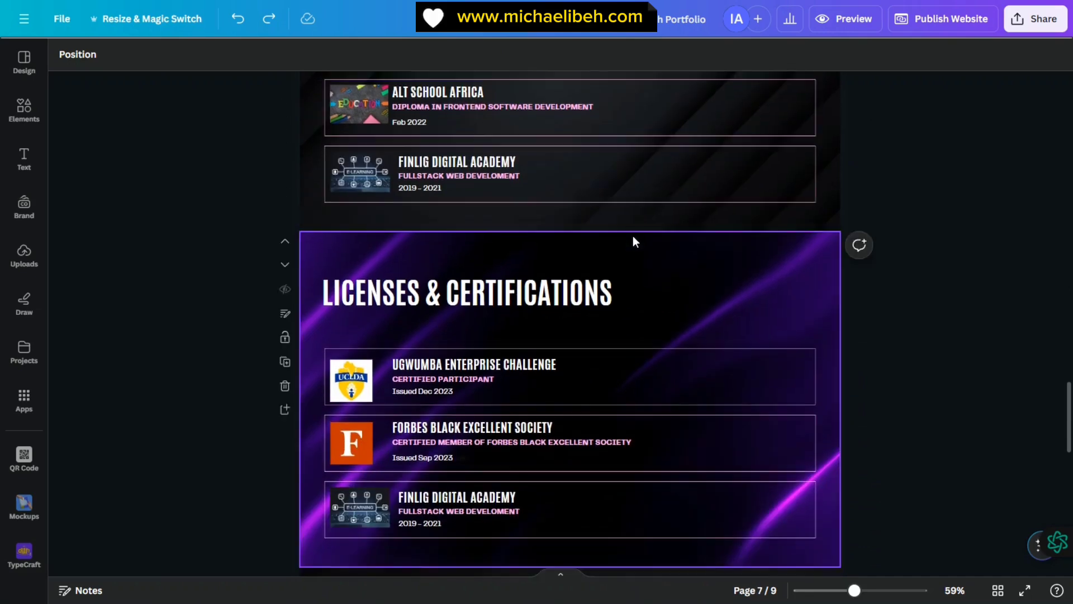
pyautogui.scroll(-6, 633, 242)
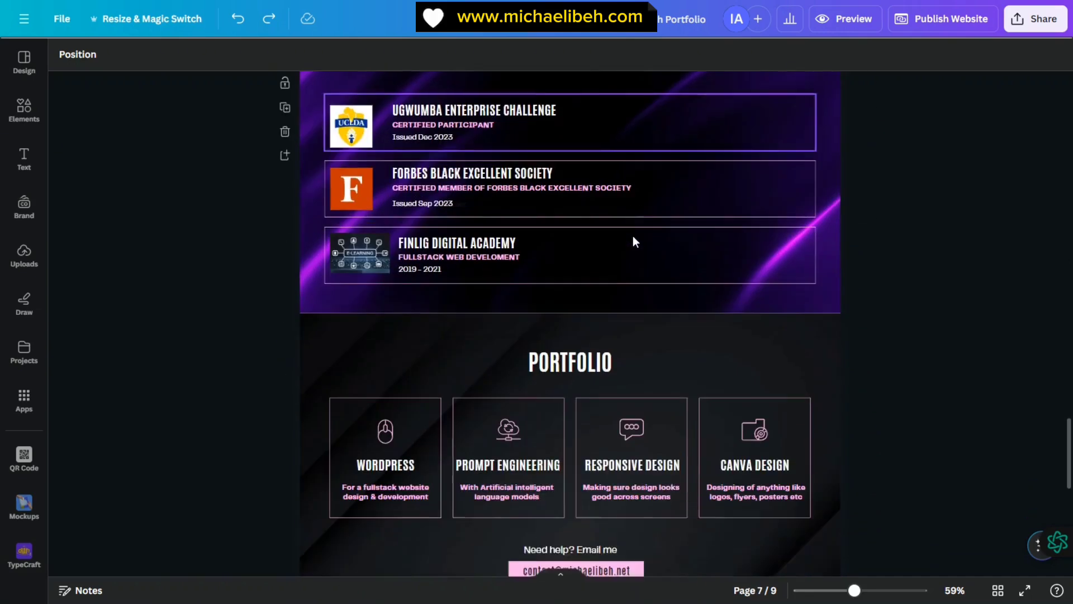
pyautogui.scroll(-3, 633, 241)
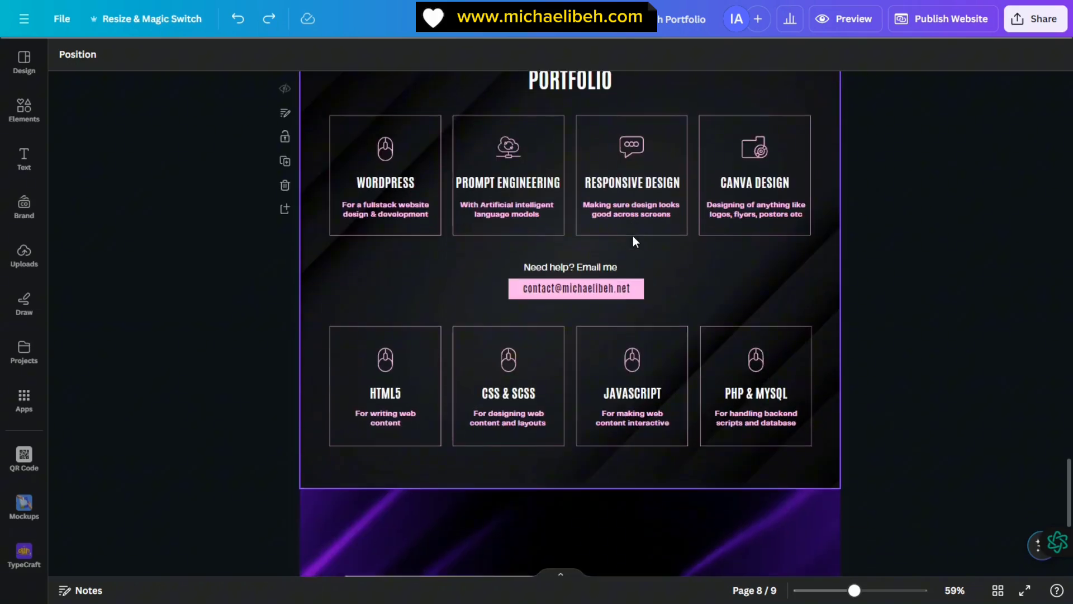
pyautogui.scroll(-3, 633, 242)
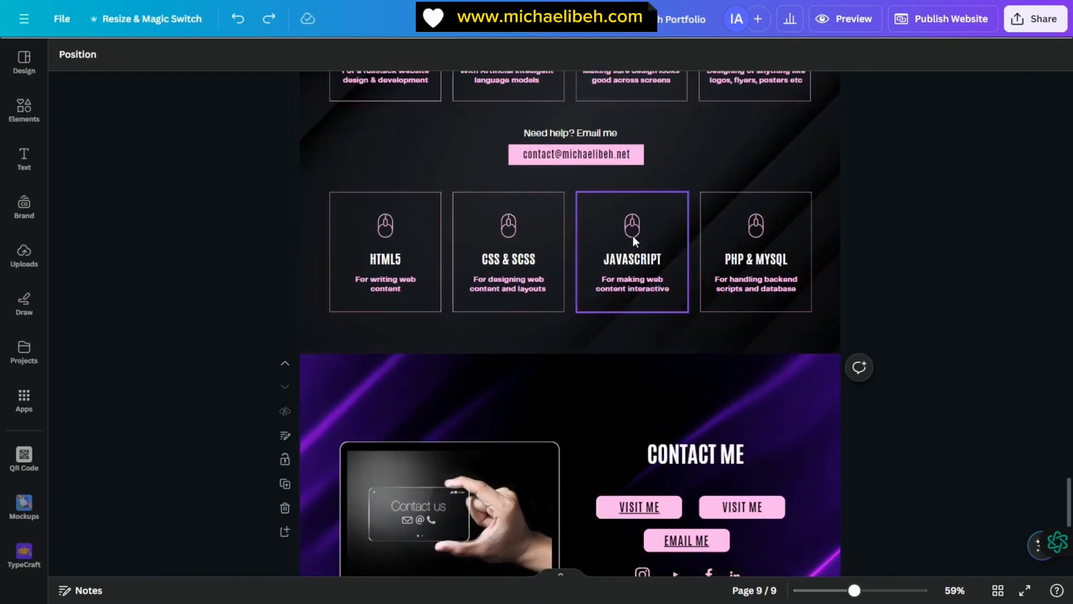
pyautogui.scroll(20, 633, 236)
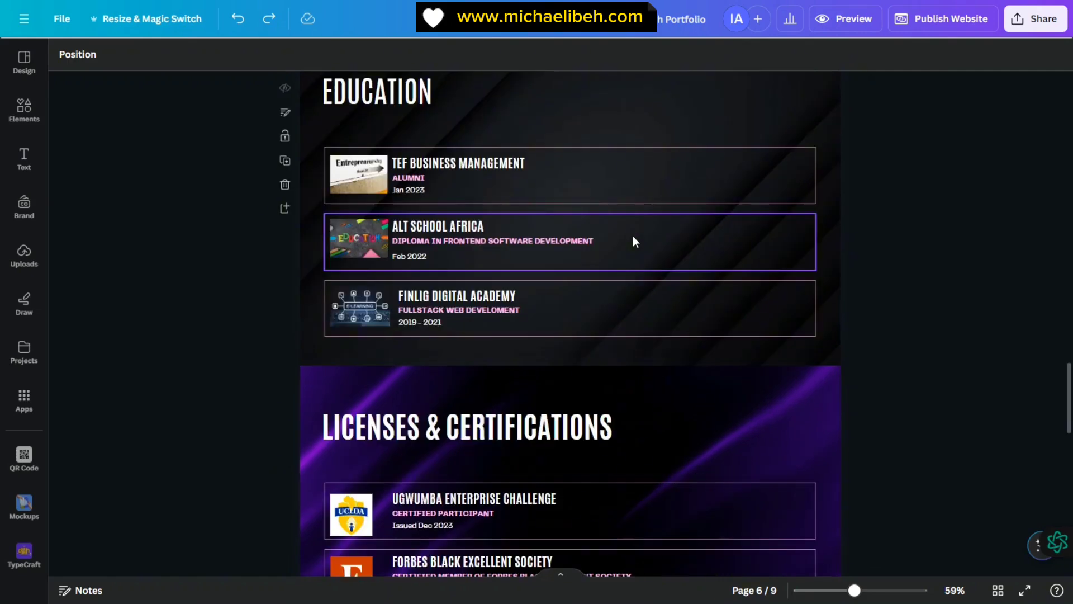
pyautogui.scroll(9, 633, 237)
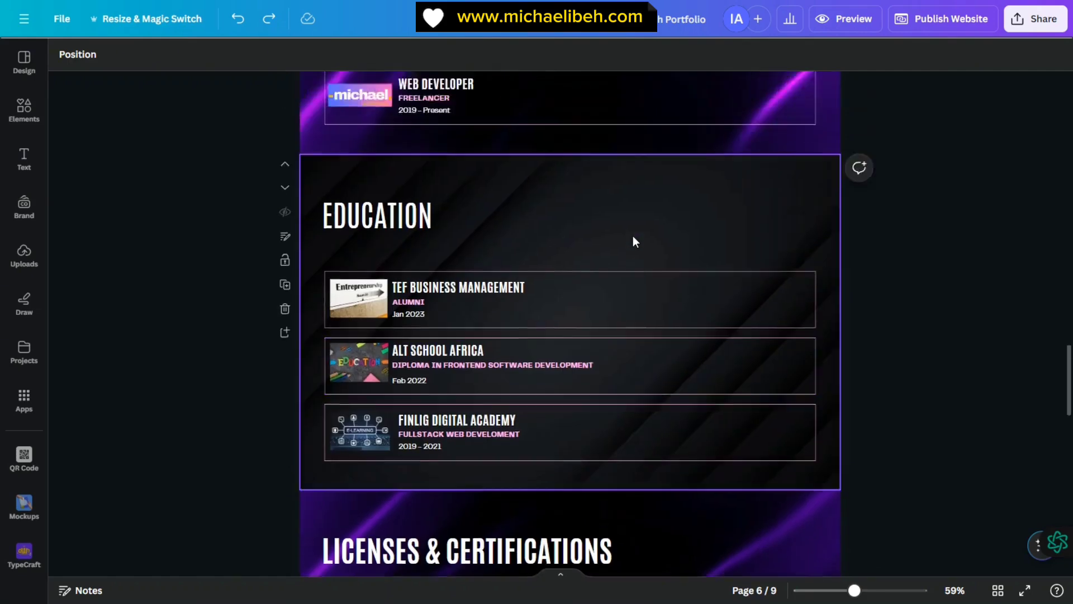
pyautogui.scroll(3, 633, 242)
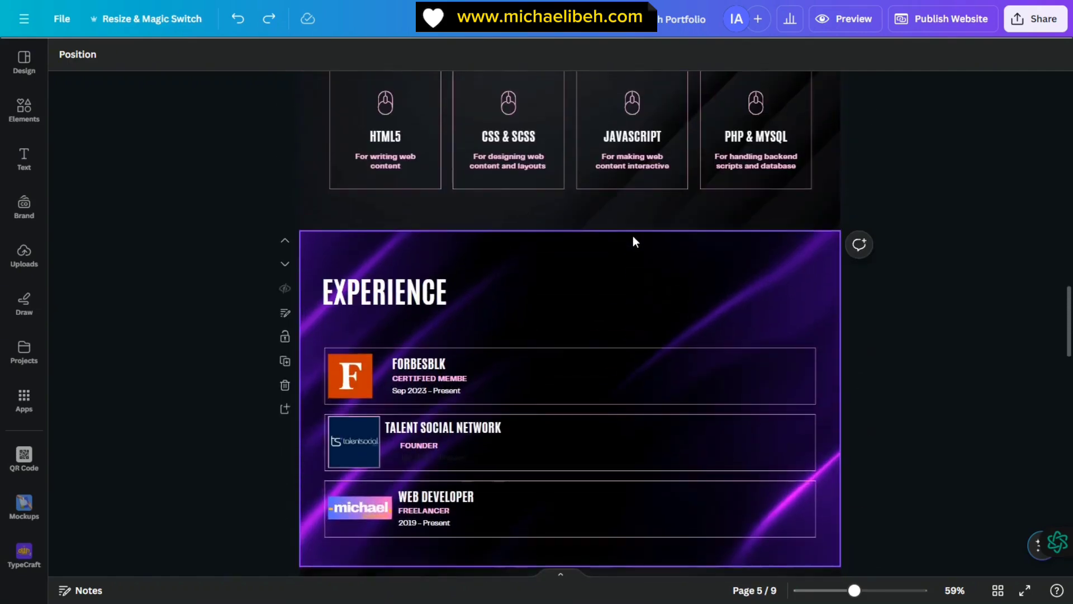
pyautogui.scroll(10, 633, 237)
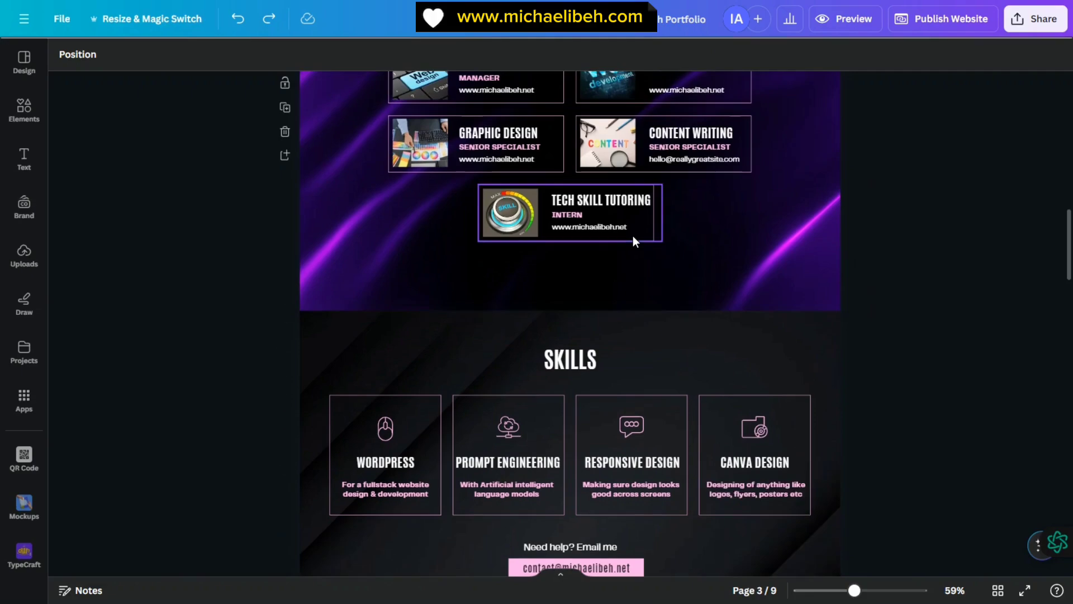
pyautogui.scroll(15, 633, 236)
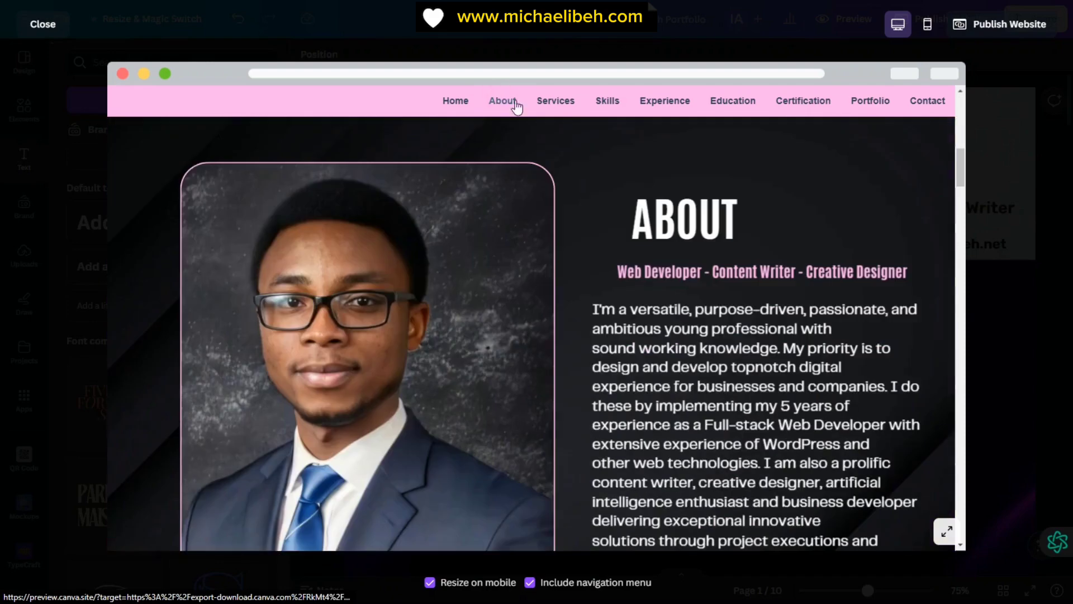
# - Preview the website, jump to Skills and back to Home, then view the phone layout
pyautogui.click(553, 102)
pyautogui.click(605, 104)
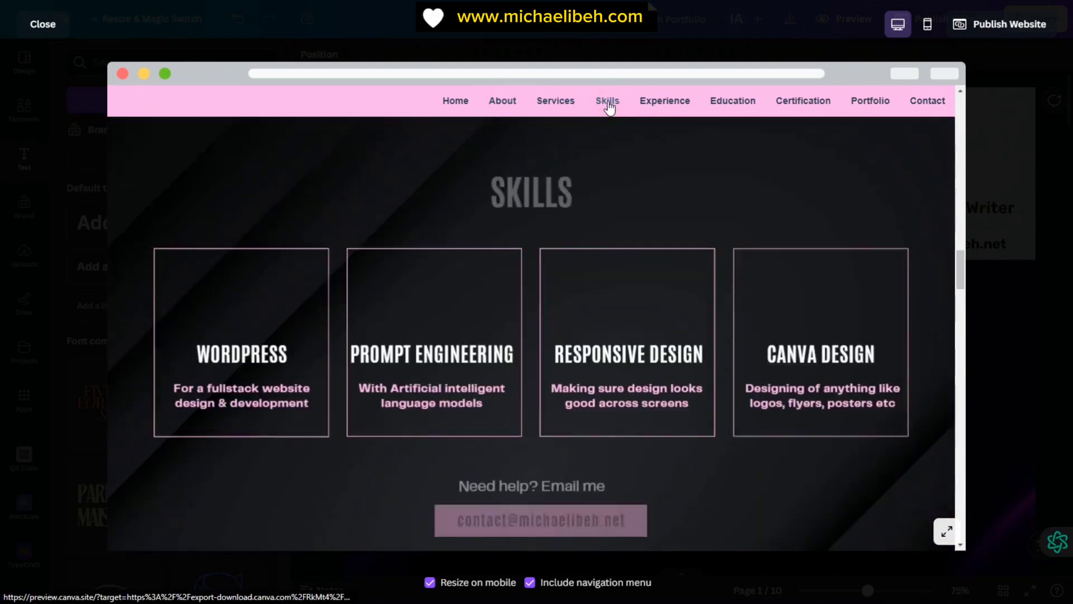
pyautogui.click(455, 102)
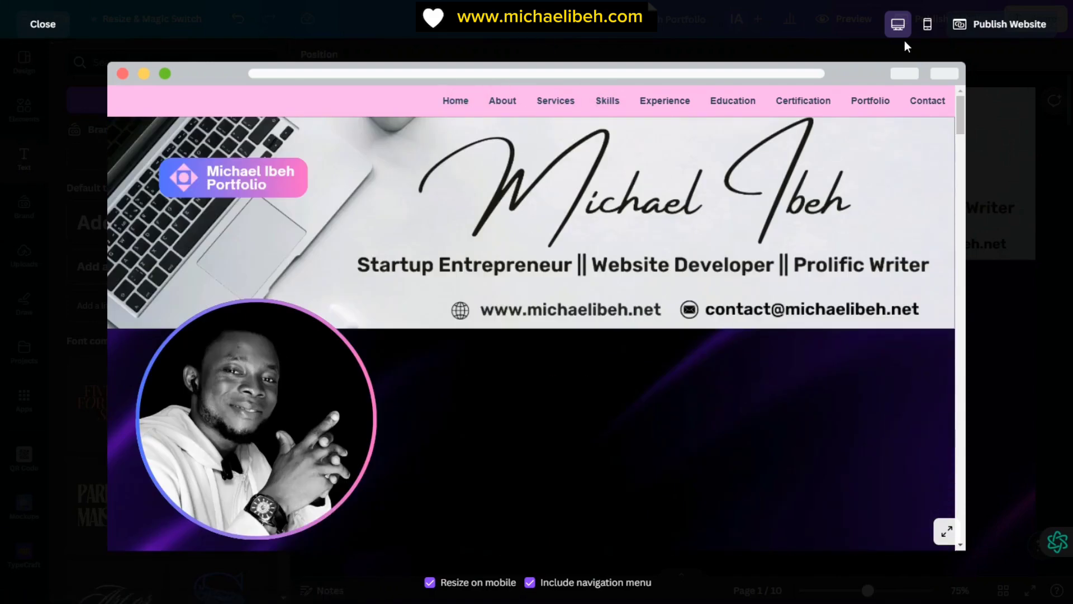
pyautogui.click(928, 24)
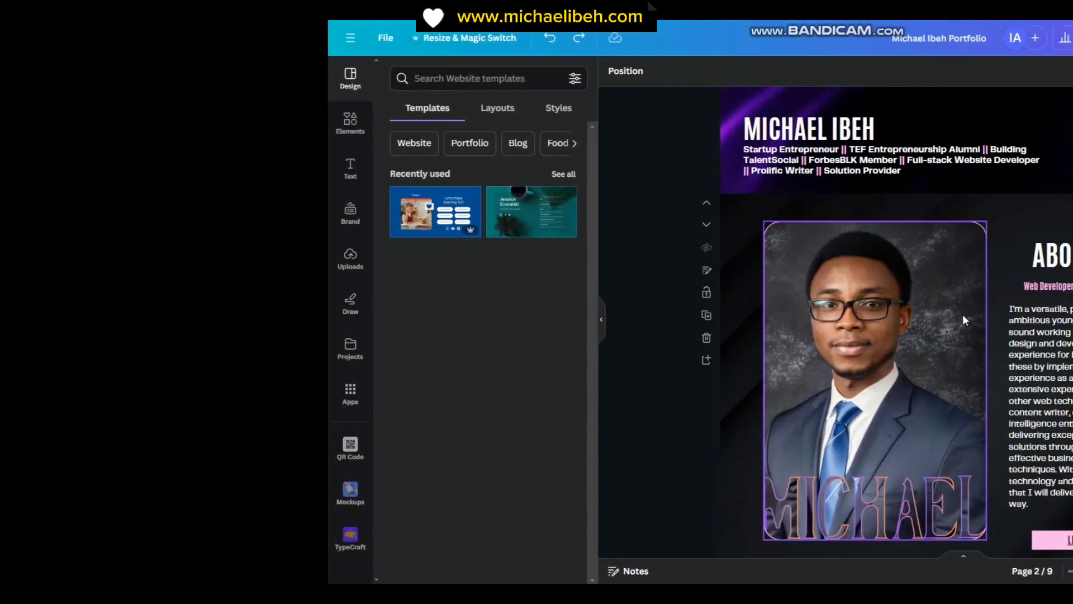
# - Scroll the editor down to the portfolio's Services page
pyautogui.scroll(-5, 962, 314)
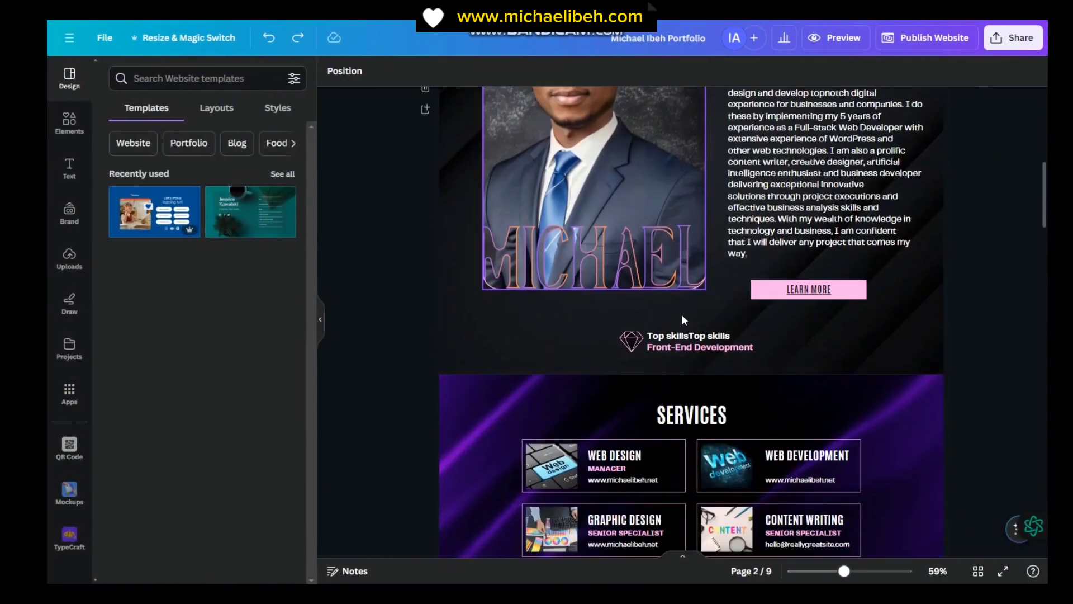
pyautogui.scroll(-2, 682, 320)
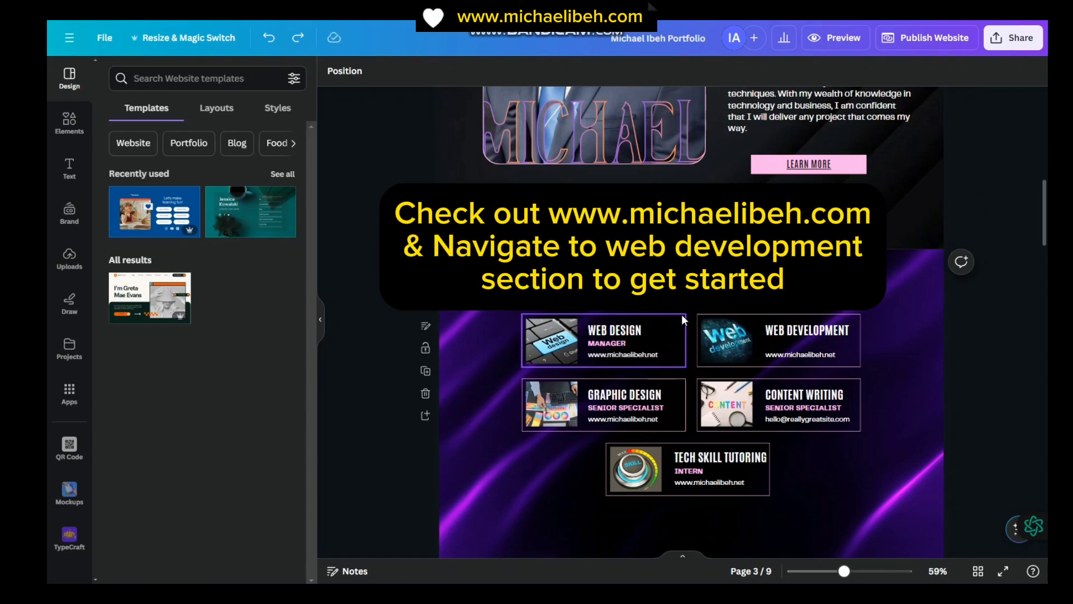
pyautogui.scroll(-2, 682, 315)
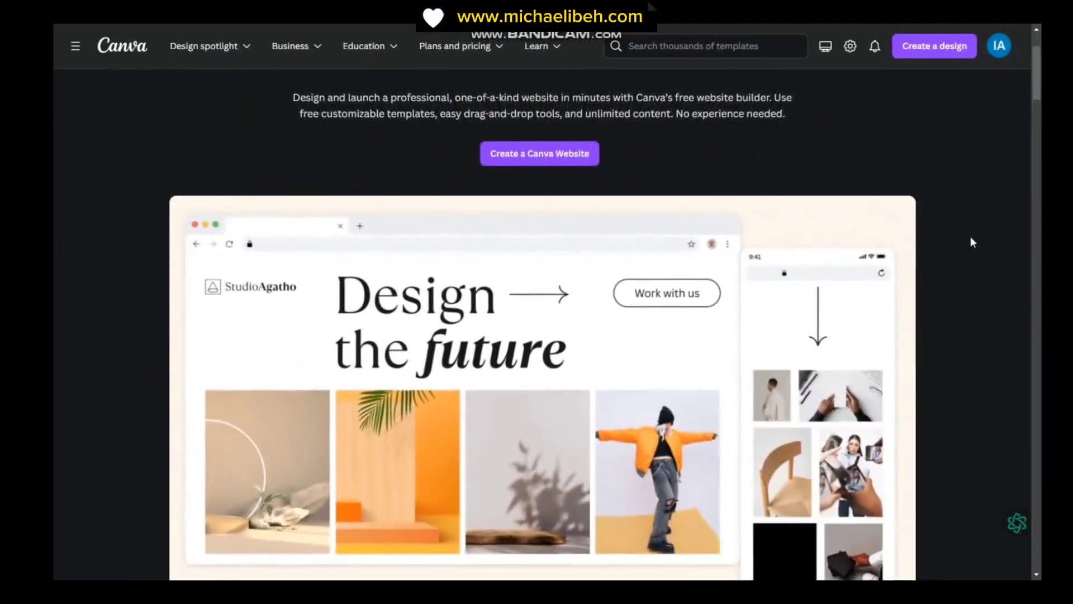
# - Browse the website template gallery with hover previews, then start a template search
pyautogui.scroll(-10, 975, 236)
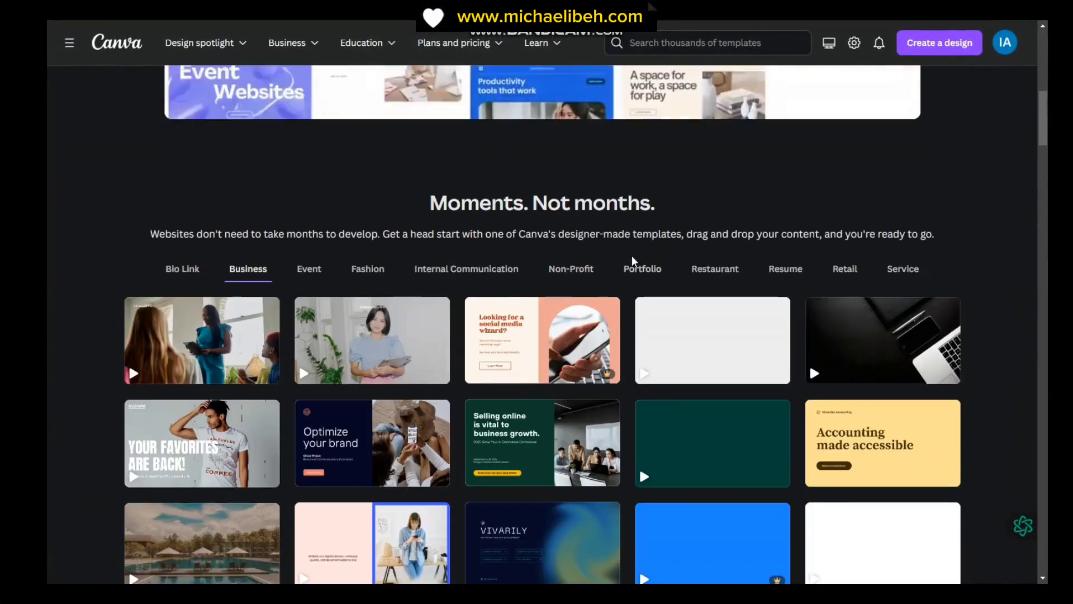
pyautogui.scroll(-2, 633, 279)
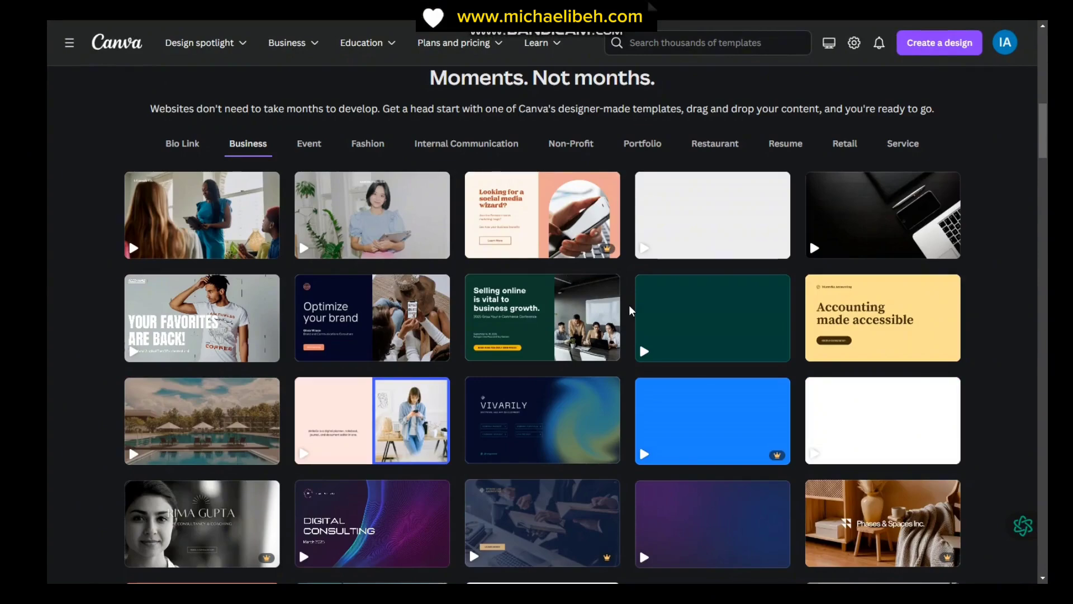
pyautogui.moveTo(636, 313)
pyautogui.moveTo(391, 226)
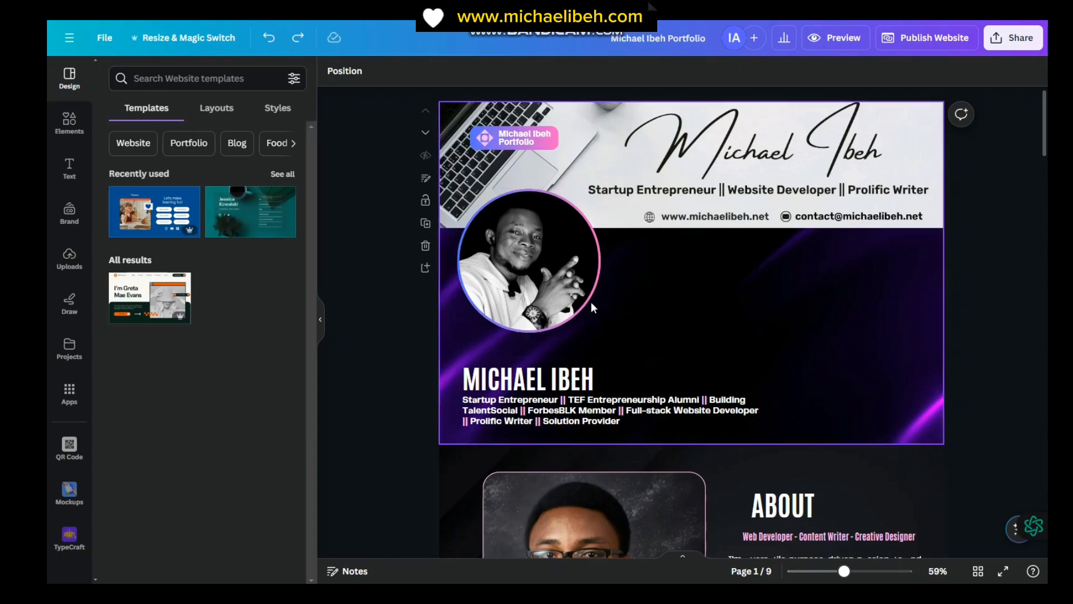
pyautogui.scroll(-3, 614, 313)
pyautogui.scroll(3, 721, 352)
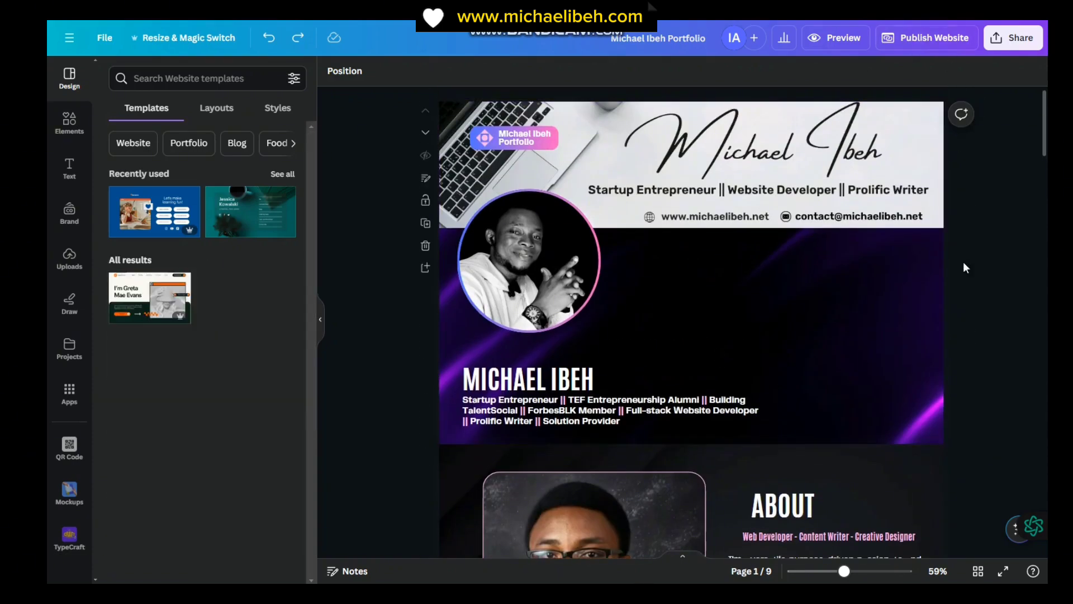
pyautogui.scroll(-5, 970, 336)
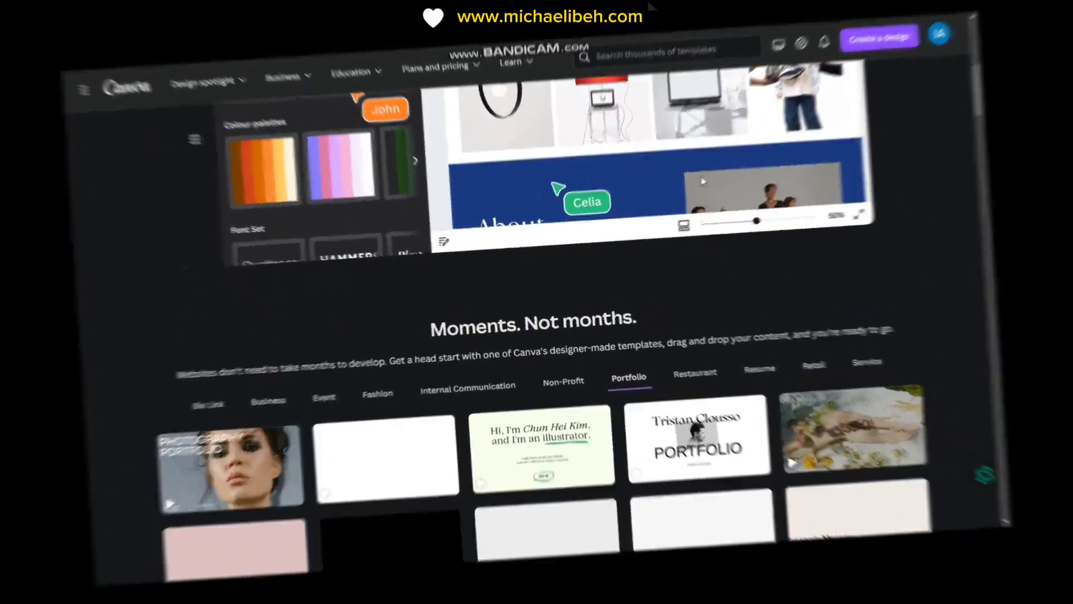
pyautogui.click(647, 52)
# - Search for a black and pink simple dark-style website template
pyautogui.hotkey('ctrl', 'v')
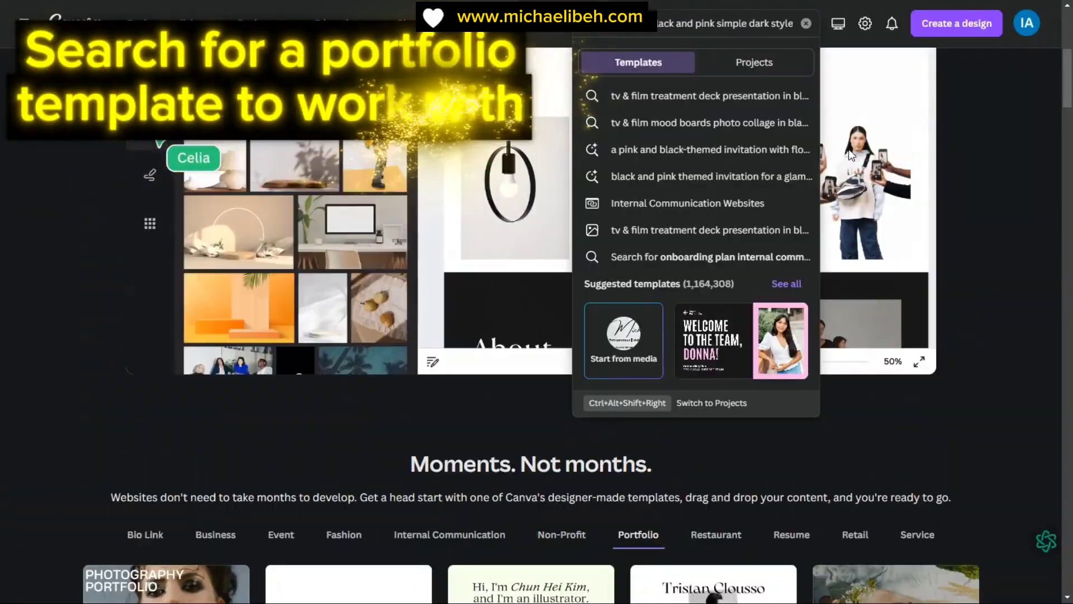
pyautogui.press('Return')
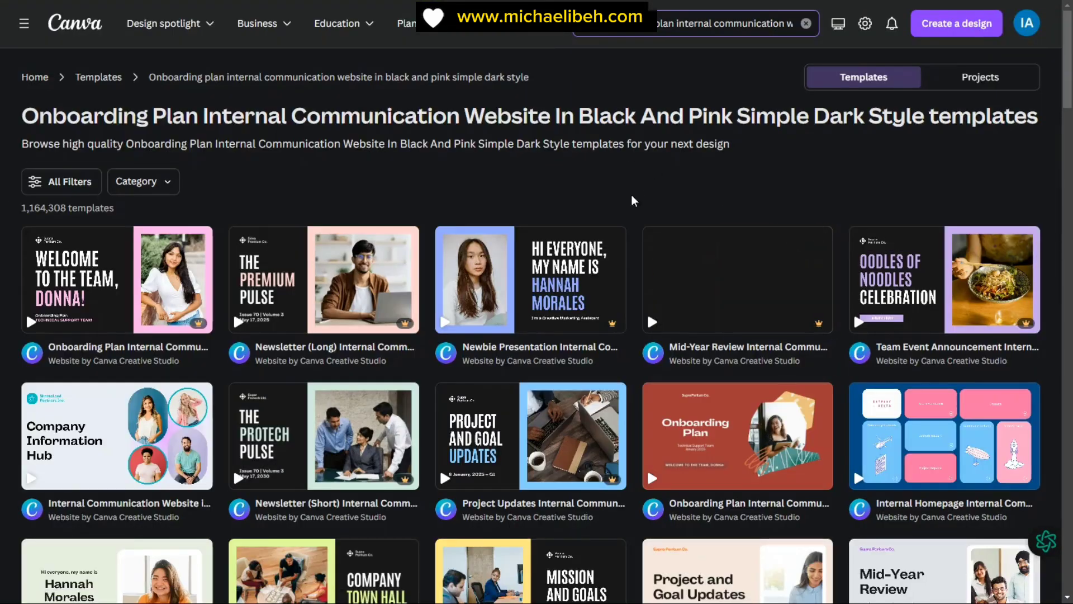
pyautogui.scroll(-2, 637, 256)
pyautogui.scroll(2, 638, 256)
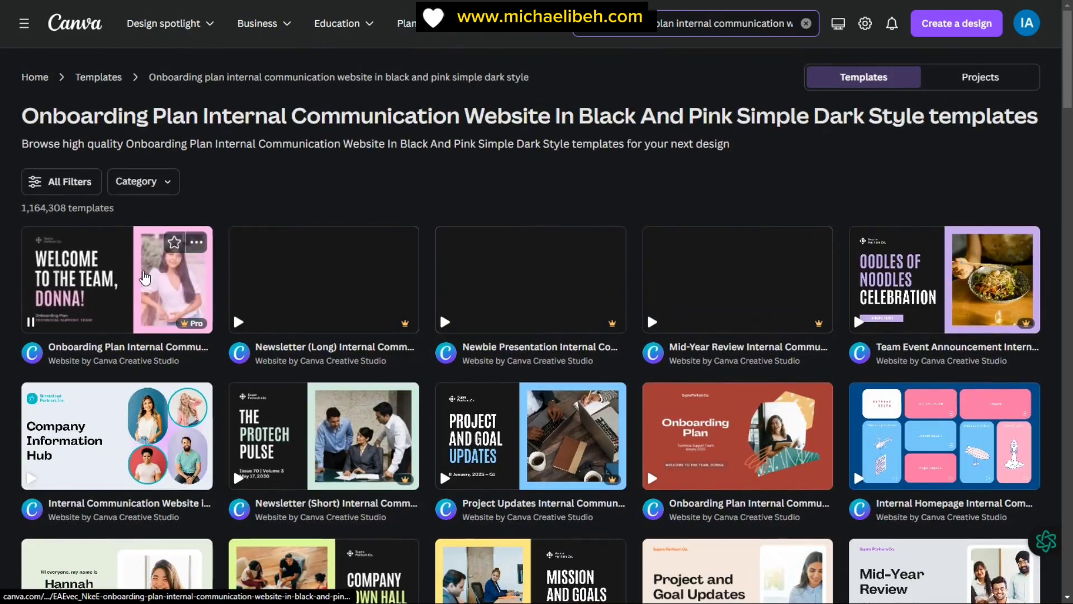
# - Customize the Onboarding Plan template into a new seven-page design
pyautogui.click(145, 278)
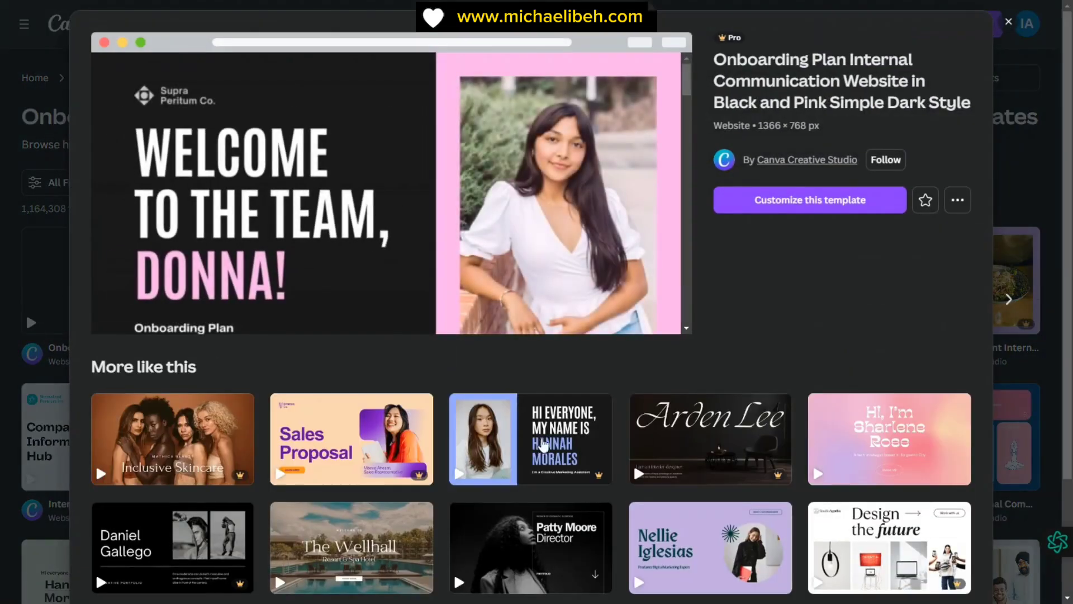
pyautogui.scroll(-5, 618, 292)
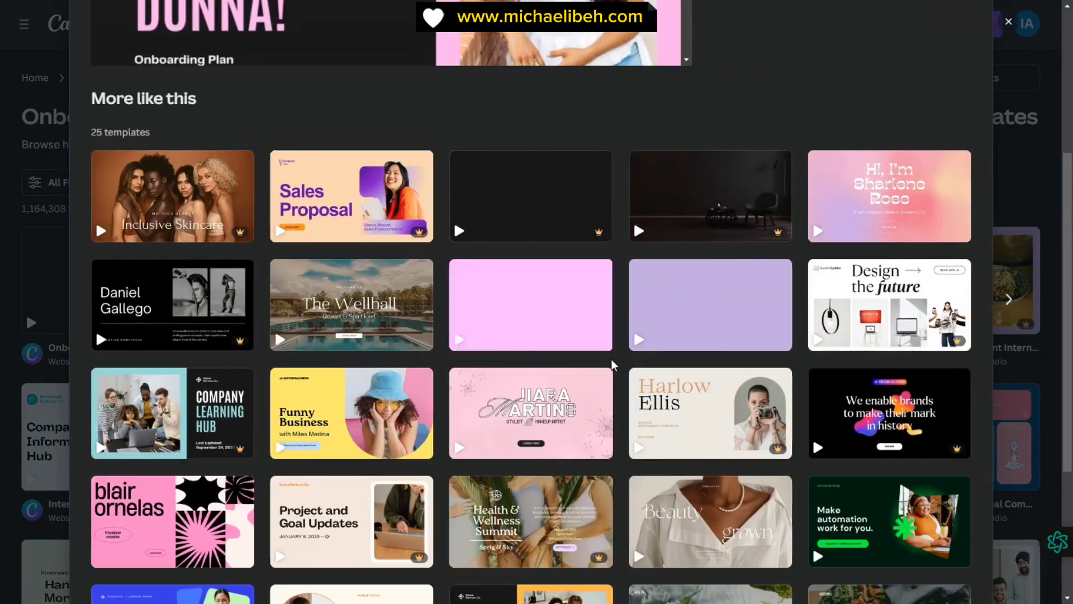
pyautogui.scroll(5, 616, 385)
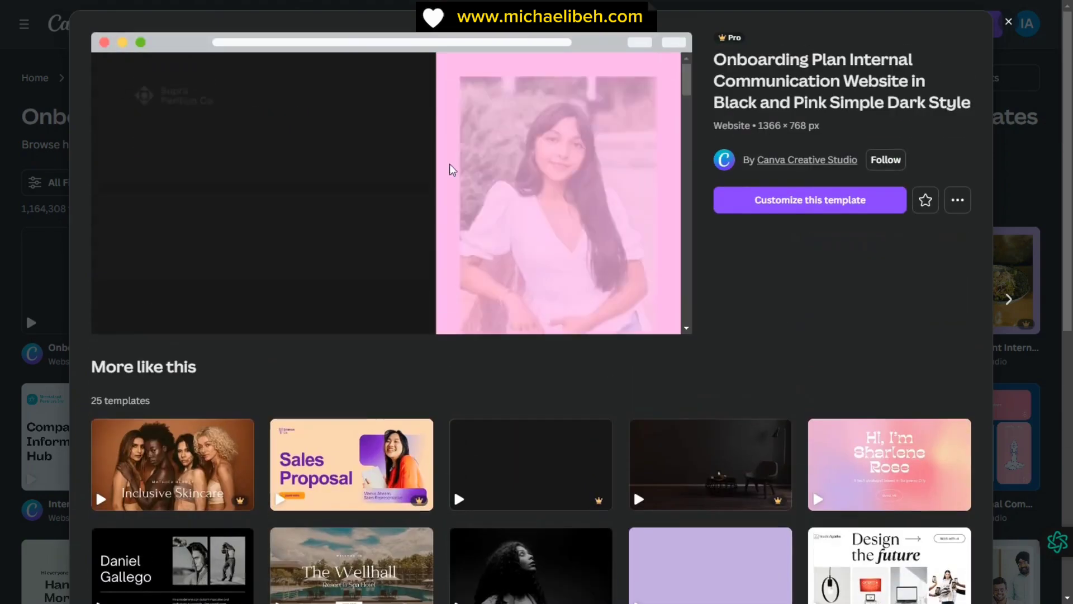
pyautogui.click(808, 199)
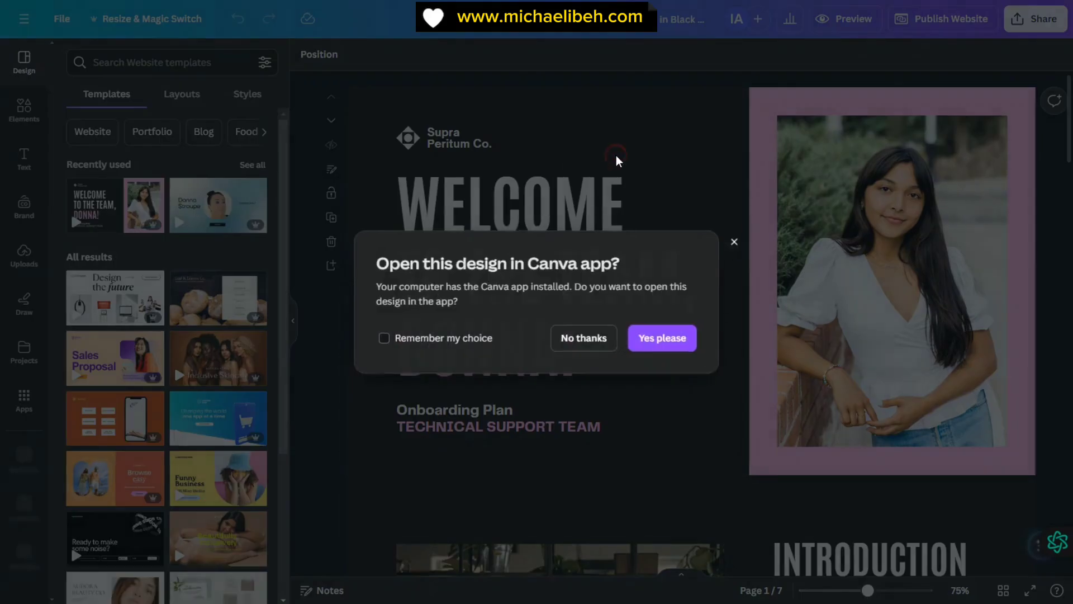
# - Dismiss the app prompt and begin renaming the design to the owner's name plus 'Portfolio'
pyautogui.click(615, 161)
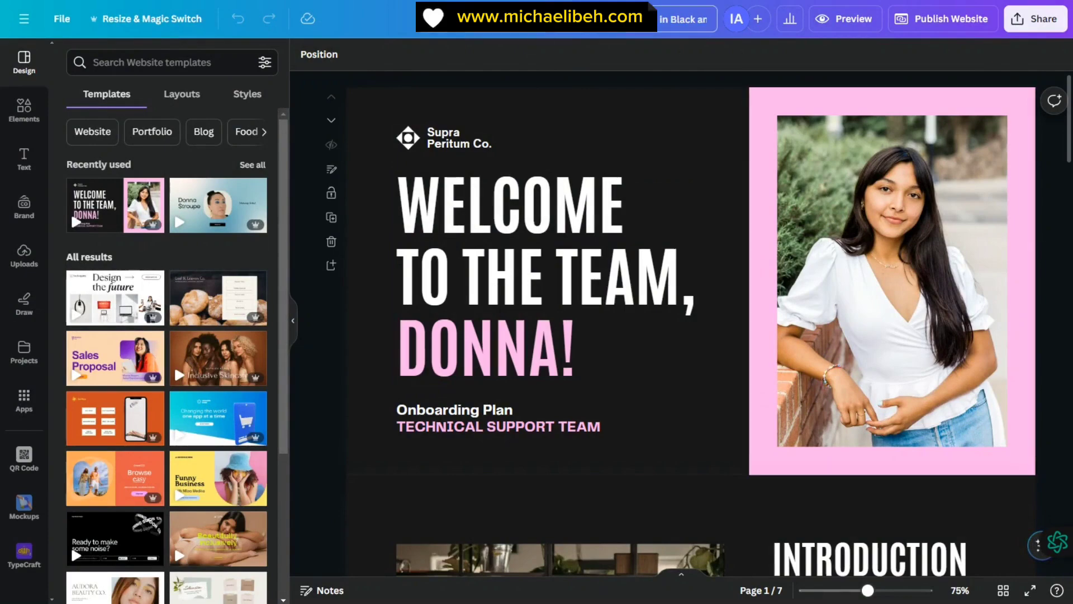
pyautogui.click(683, 19)
pyautogui.write('Micj=hae')
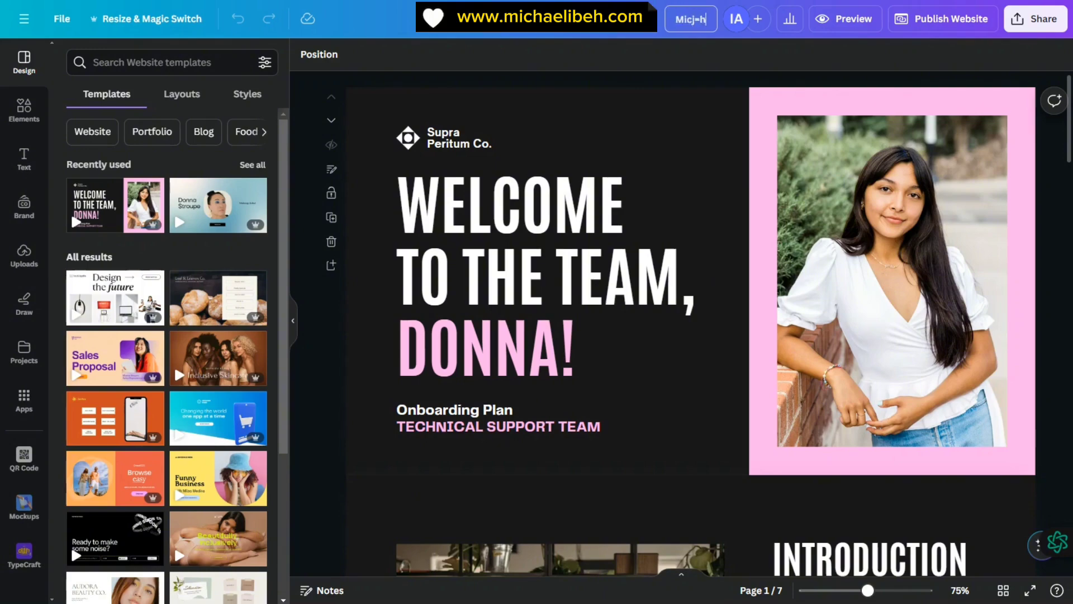
pyautogui.write('l Ibe Portfol')
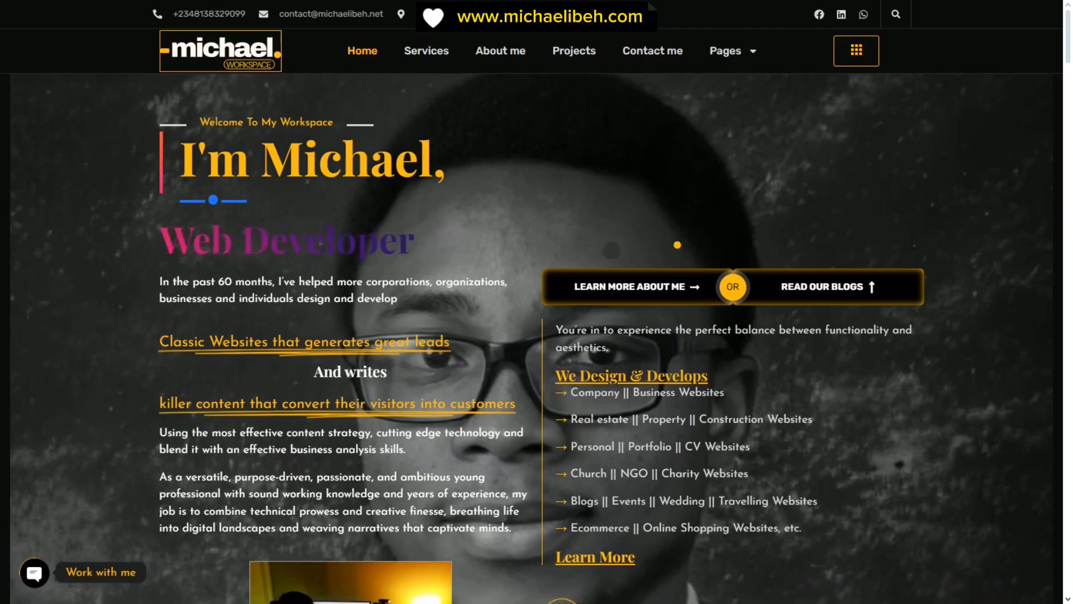
# - Review the owner's portfolio home page in the browser, then return to the Canva design
pyautogui.scroll(-3, 537, 301)
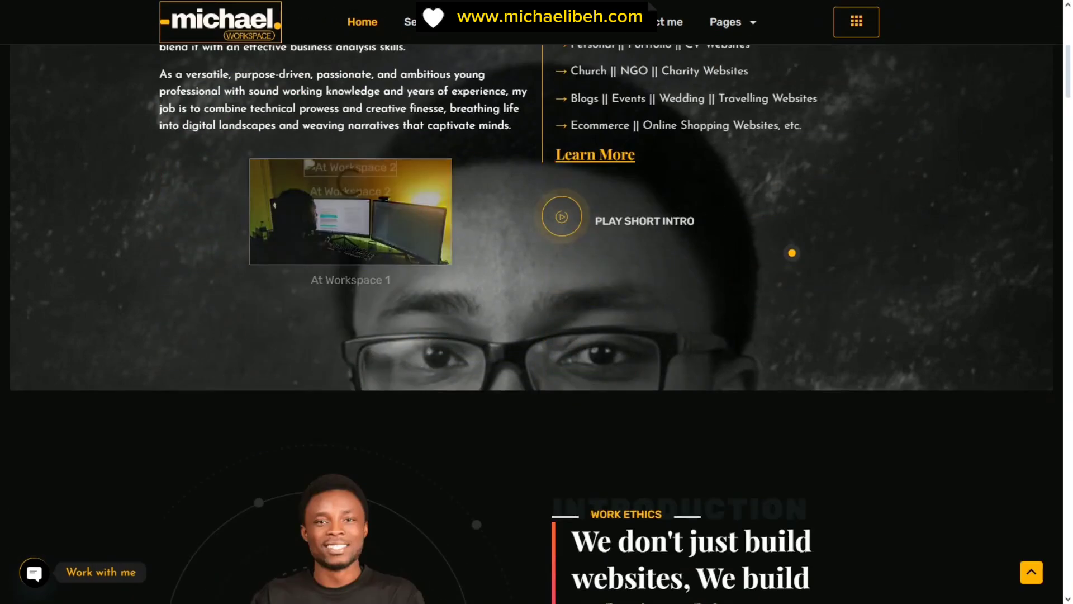
pyautogui.hotkey('alt', 'Tab')
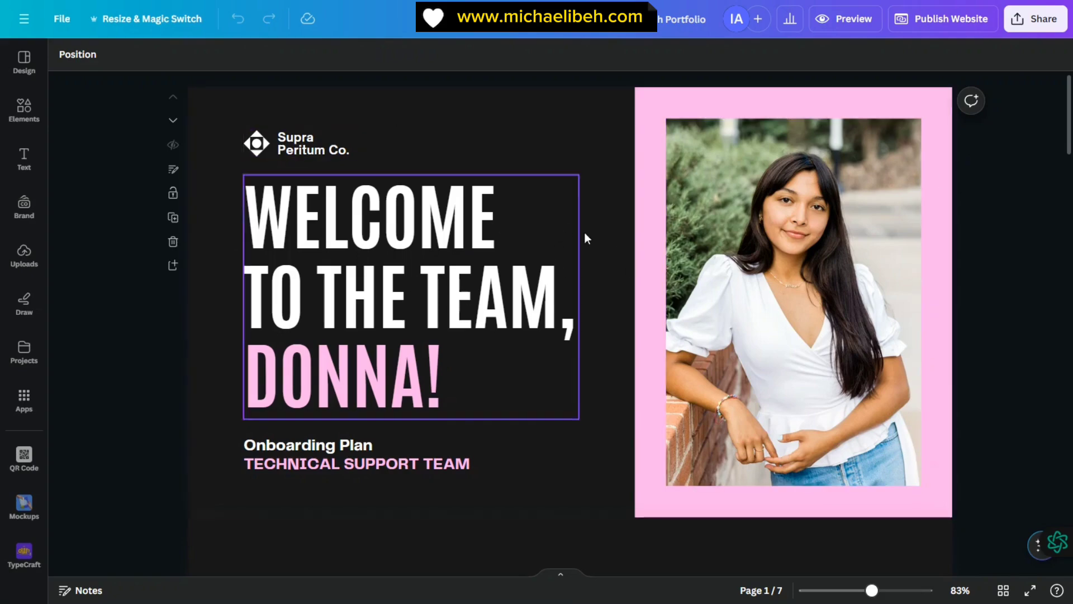
pyautogui.scroll(-3, 587, 246)
pyautogui.scroll(3, 571, 212)
pyautogui.scroll(-5, 570, 217)
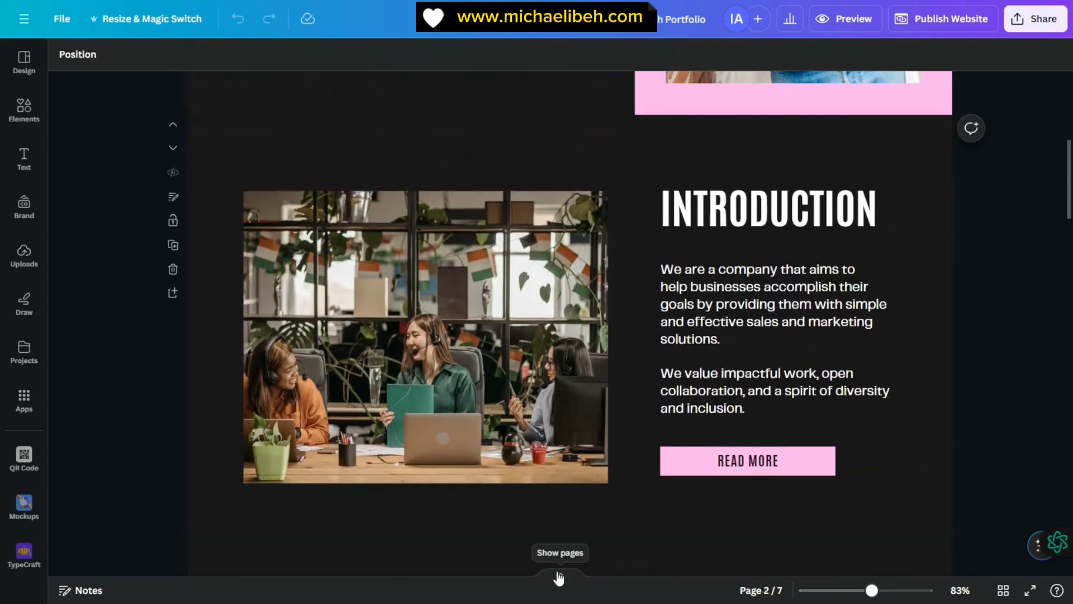
pyautogui.click(559, 574)
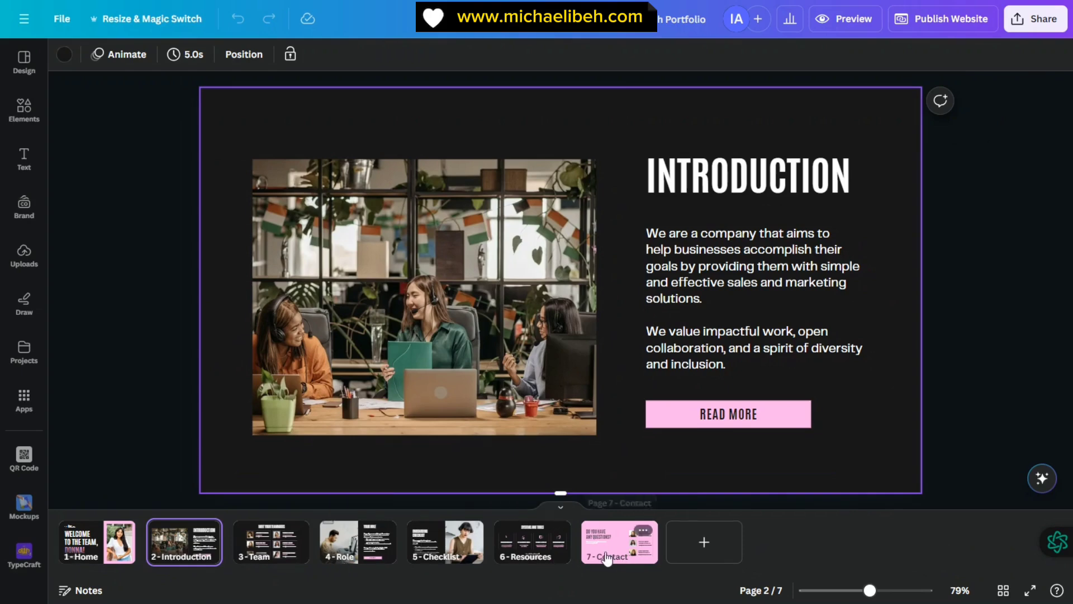
pyautogui.press('Escape')
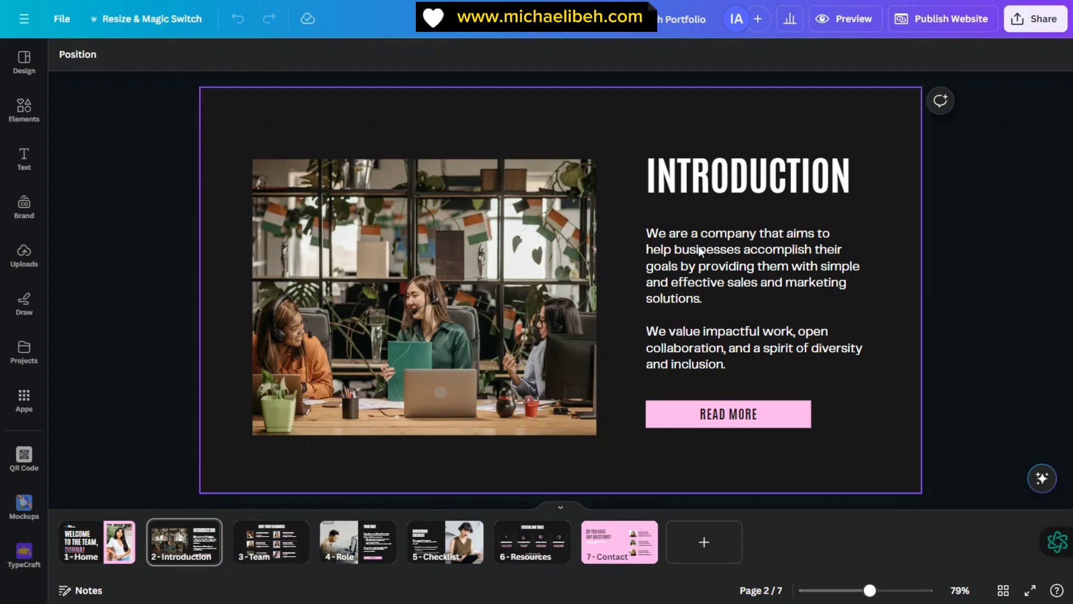
pyautogui.scroll(2, 654, 138)
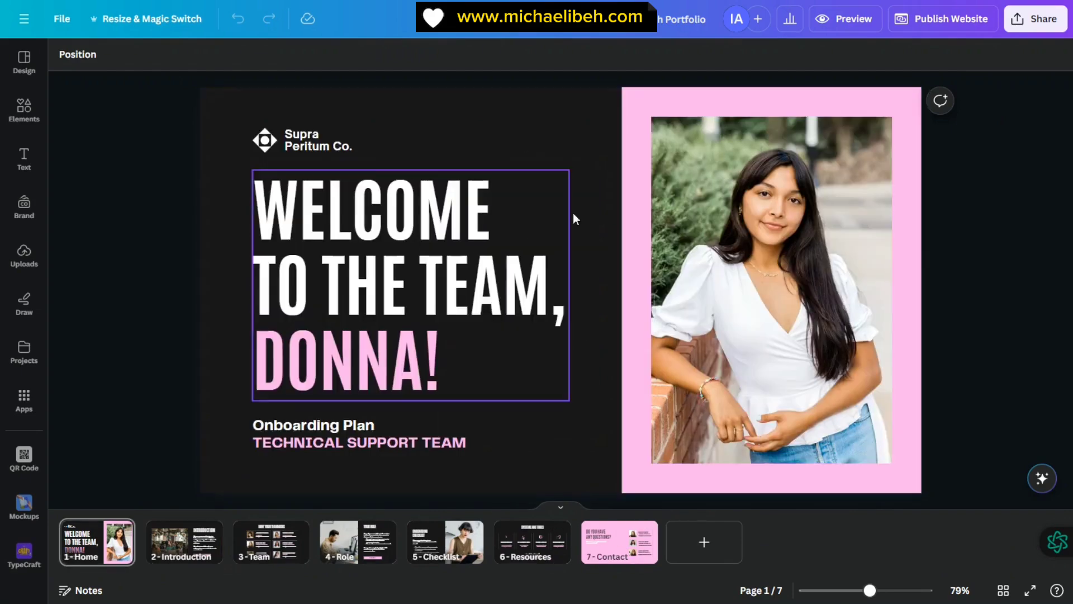
pyautogui.scroll(-2, 604, 304)
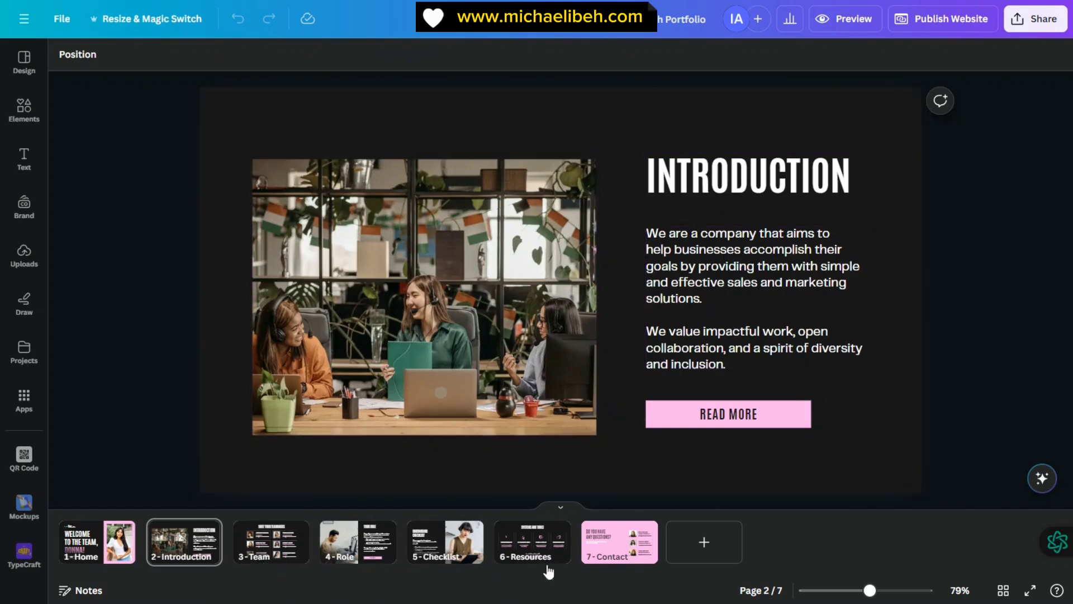
pyautogui.scroll(1, 559, 308)
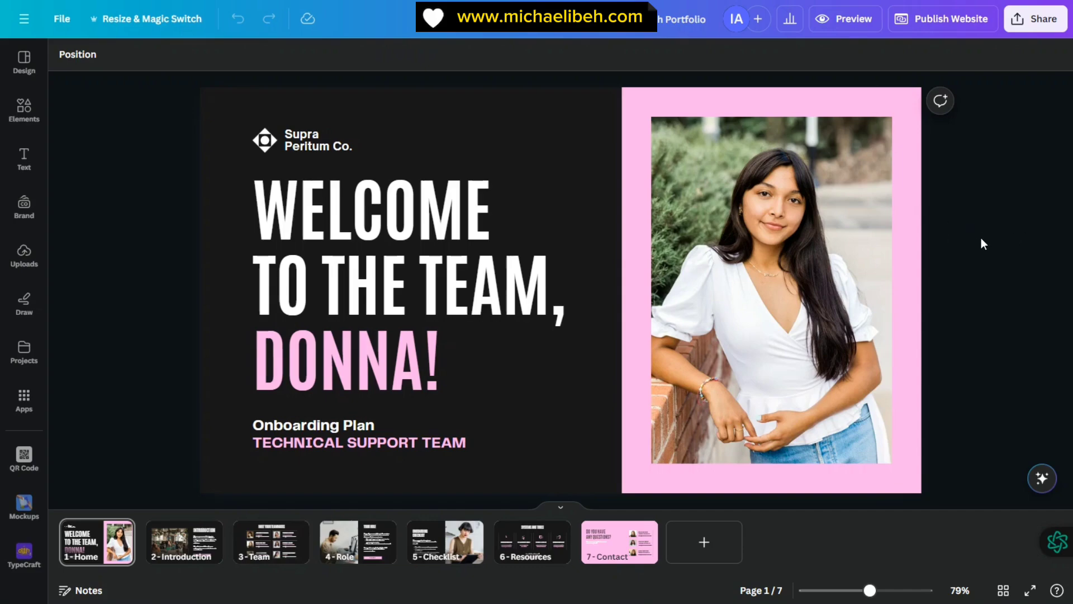
pyautogui.press('Right')
pyautogui.press('Right')
pyautogui.press('Left')
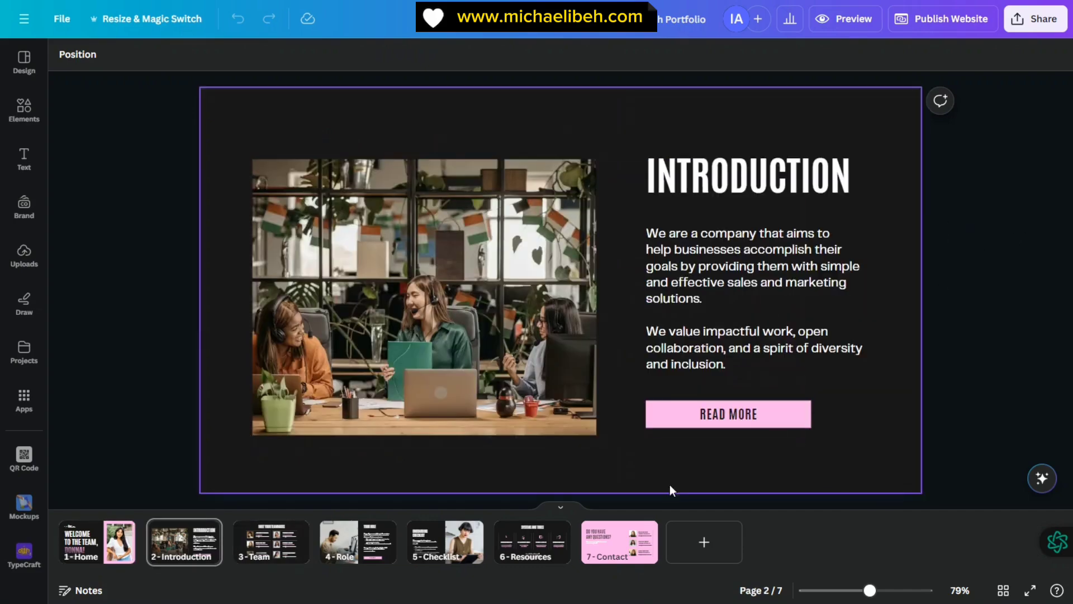
pyautogui.click(560, 509)
pyautogui.press('Left')
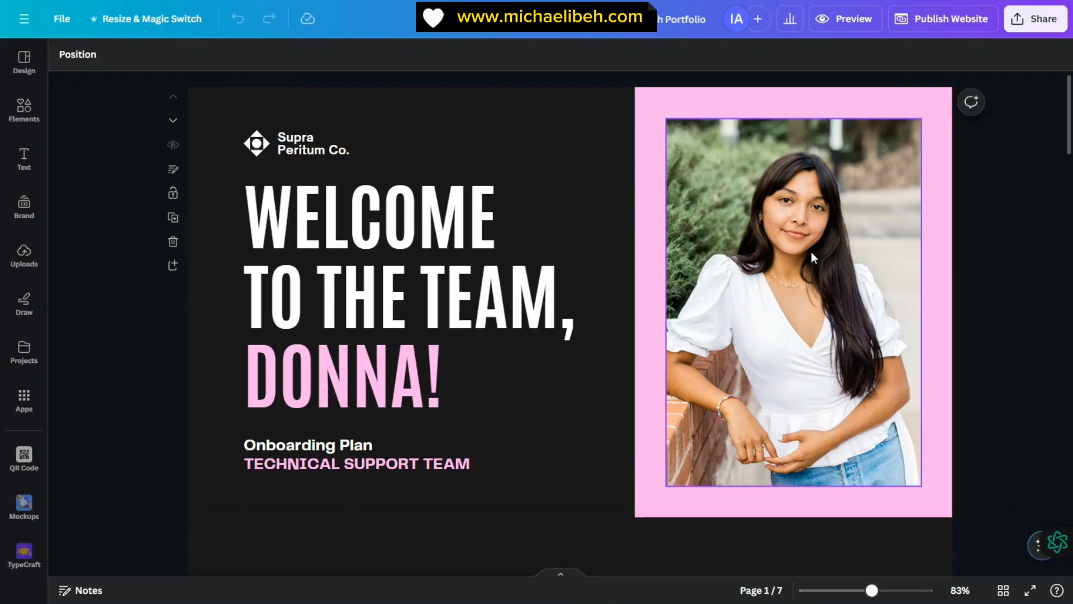
pyautogui.scroll(-2, 687, 251)
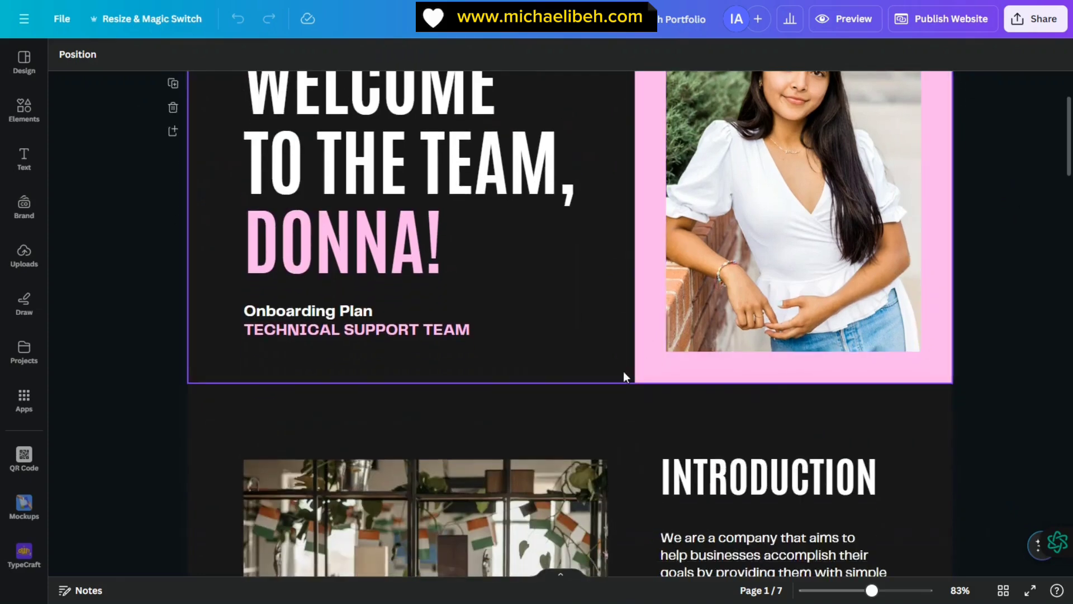
pyautogui.scroll(2, 970, 200)
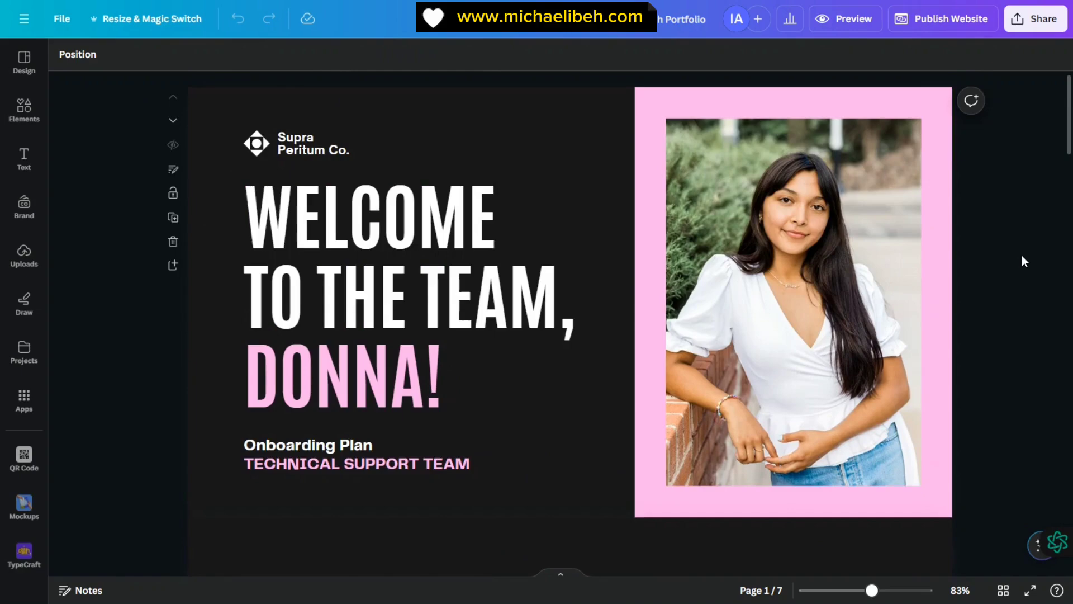
pyautogui.scroll(-2, 1022, 255)
pyautogui.scroll(2, 1013, 237)
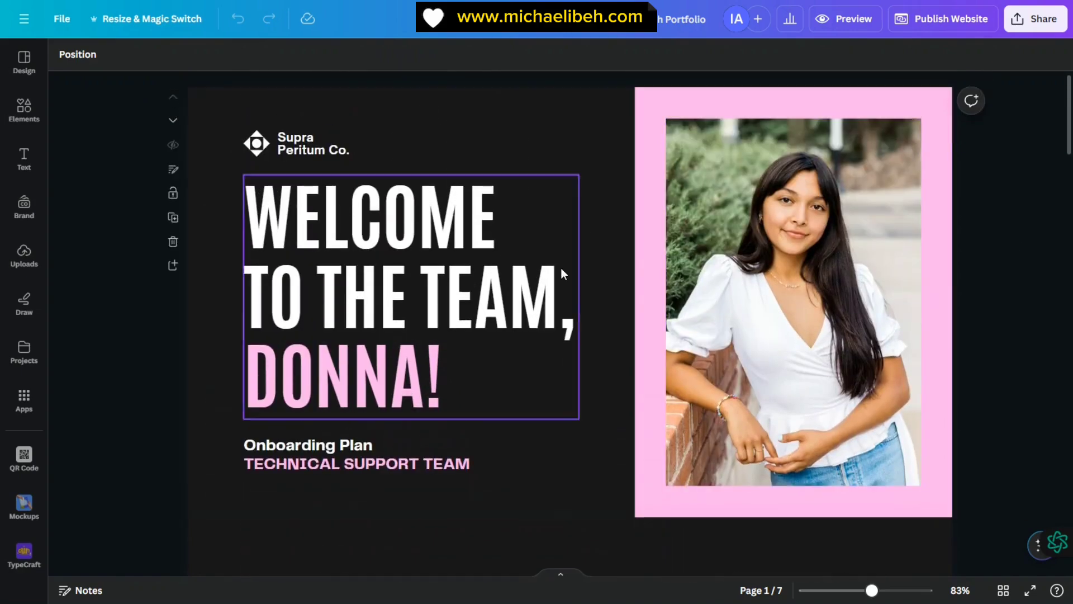
# - Increase the height of the first (Welcome) page
pyautogui.click(595, 471)
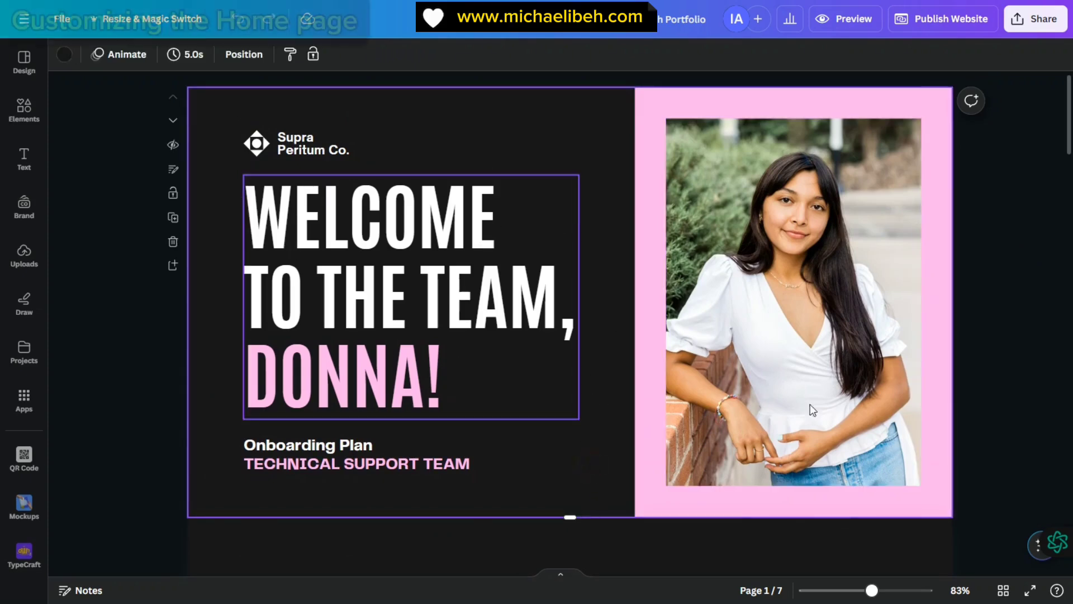
pyautogui.scroll(-2, 591, 517)
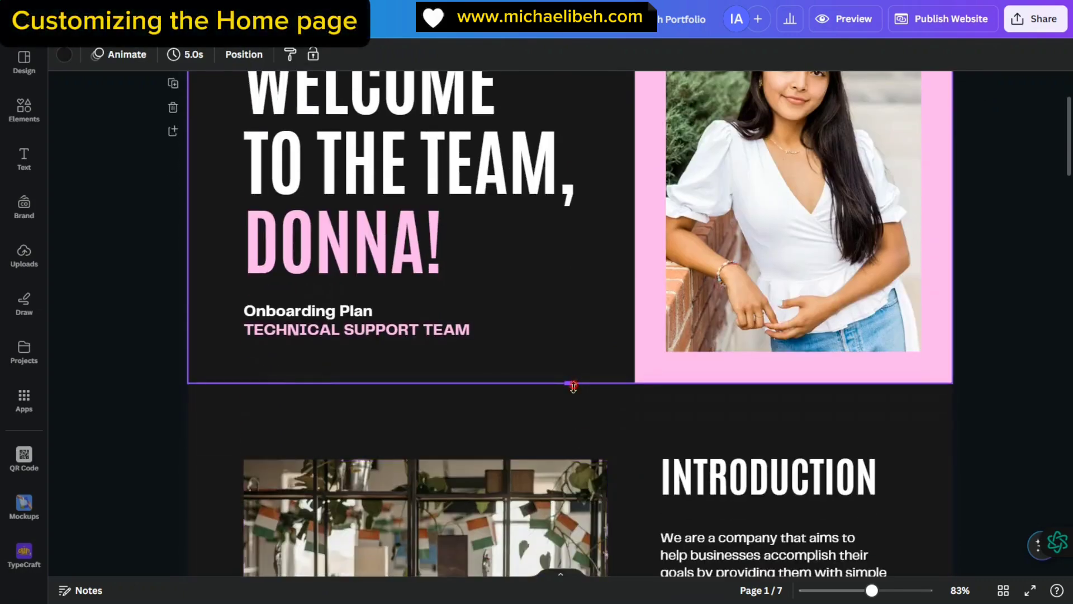
pyautogui.moveTo(573, 385); pyautogui.dragTo(594, 588)
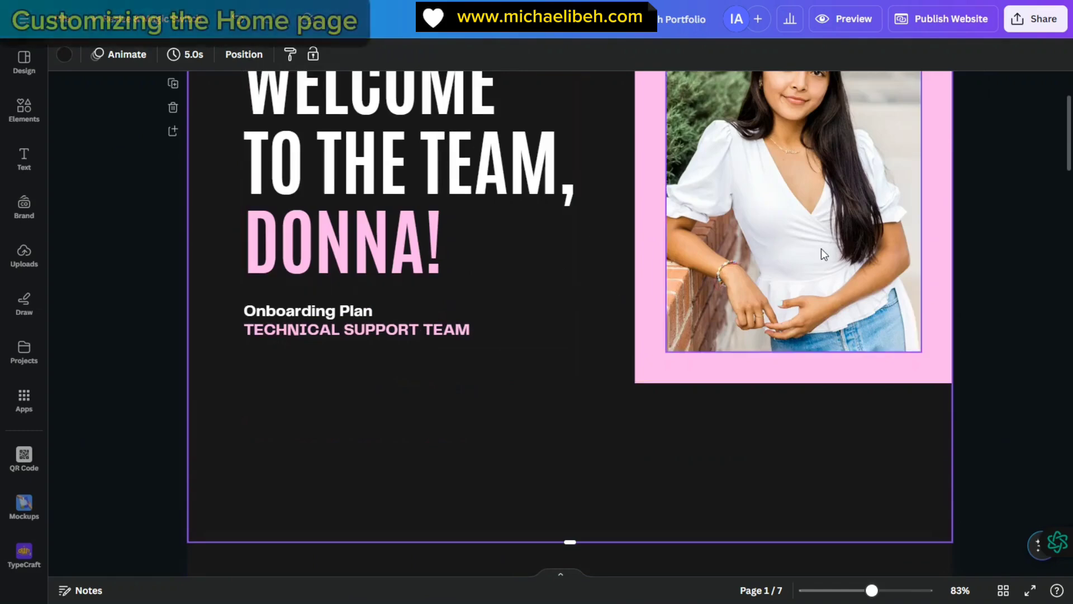
pyautogui.scroll(3, 824, 255)
# - Remove the woman's photo and the pink rectangle from the page
pyautogui.click(824, 246)
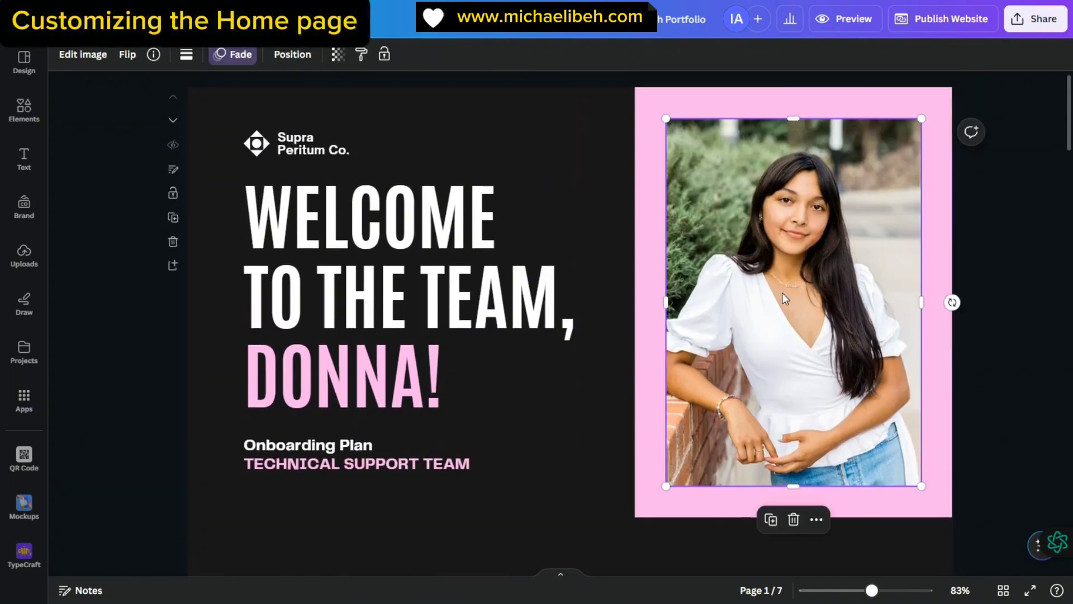
pyautogui.moveTo(784, 299); pyautogui.dragTo(388, 307)
pyautogui.click(549, 99)
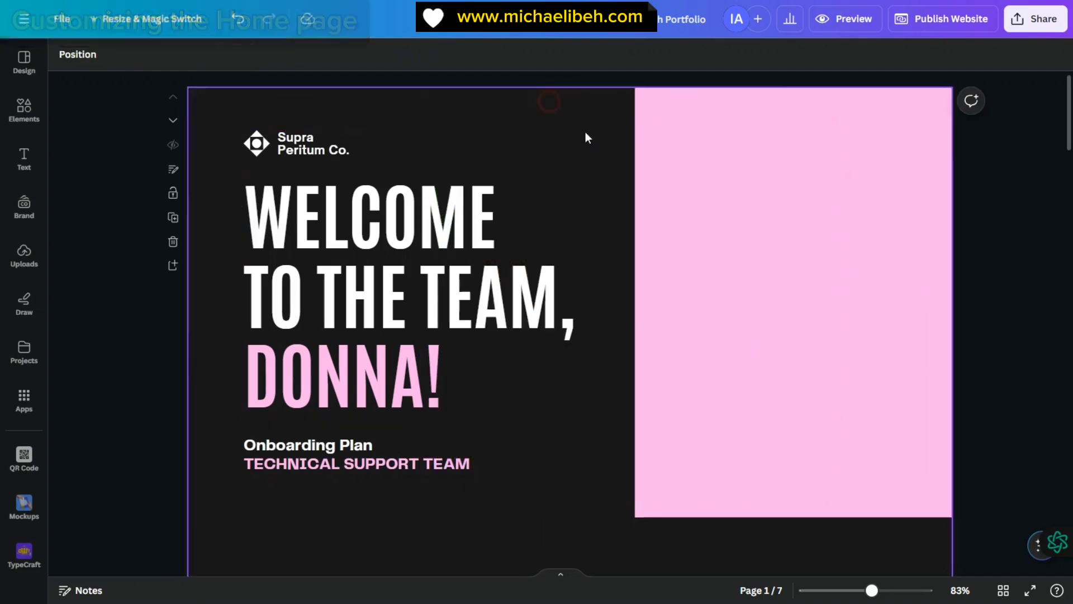
pyautogui.click(808, 269)
pyautogui.moveTo(807, 268); pyautogui.dragTo(784, 294)
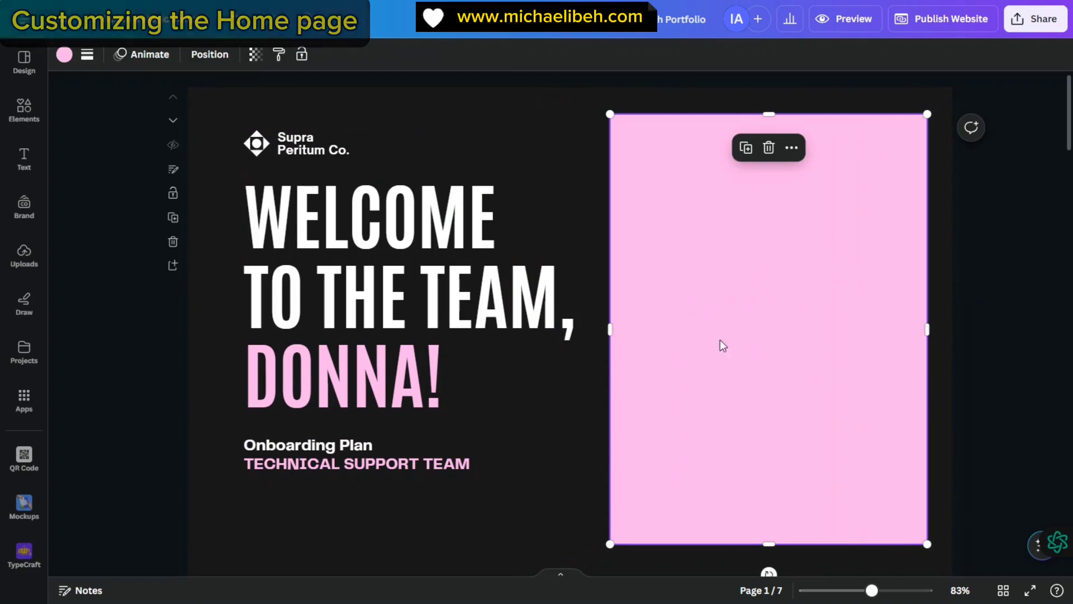
pyautogui.click(766, 148)
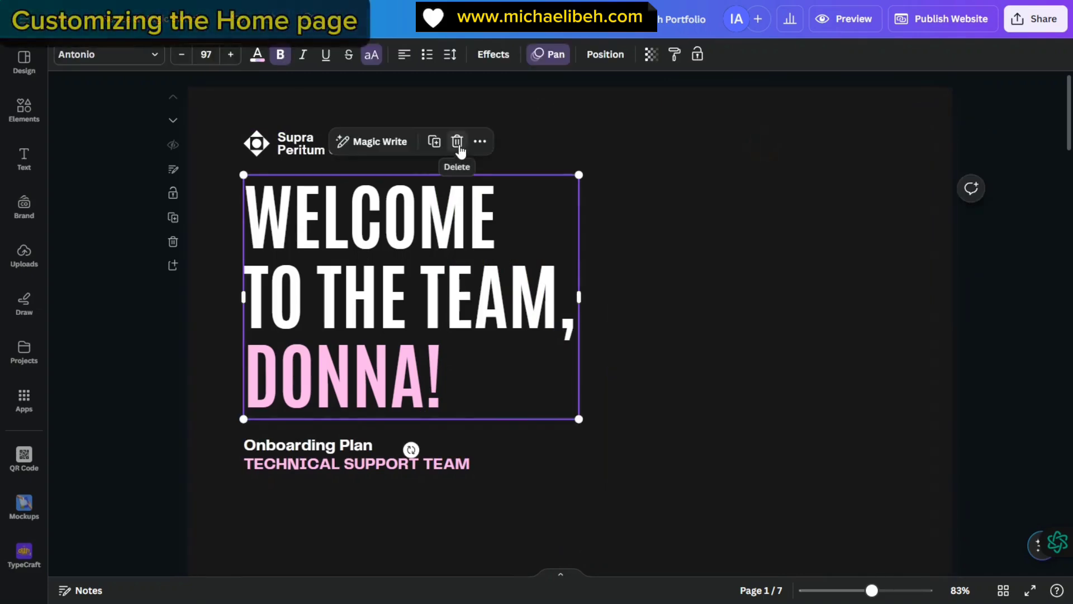
# - Move the Onboarding Plan text lower on the page
pyautogui.scroll(-3, 366, 448)
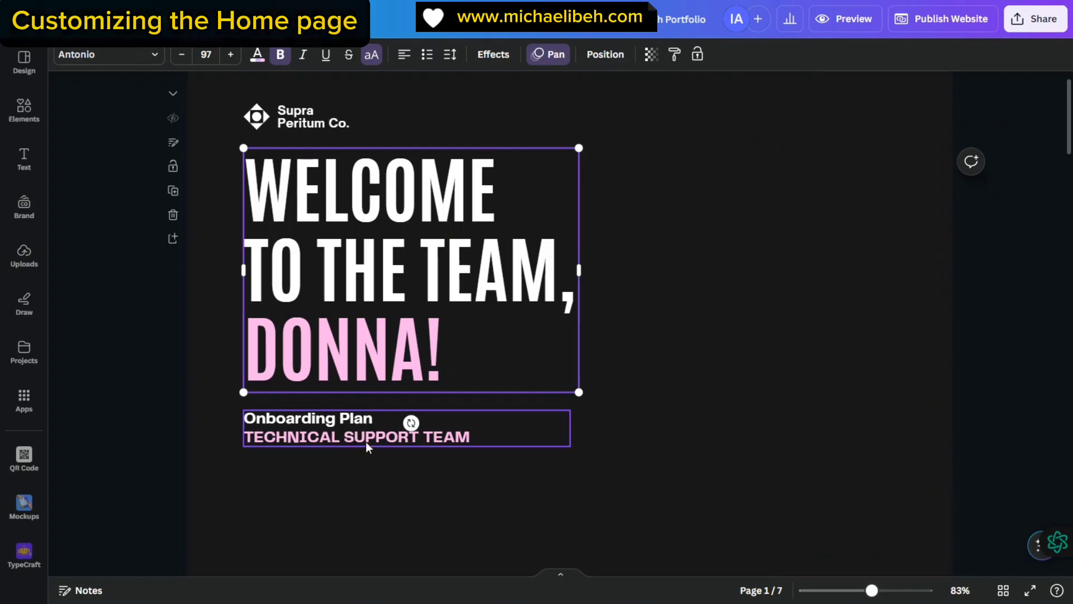
pyautogui.click(301, 318)
pyautogui.moveTo(300, 318); pyautogui.dragTo(284, 517)
pyautogui.moveTo(337, 224); pyautogui.dragTo(314, 413)
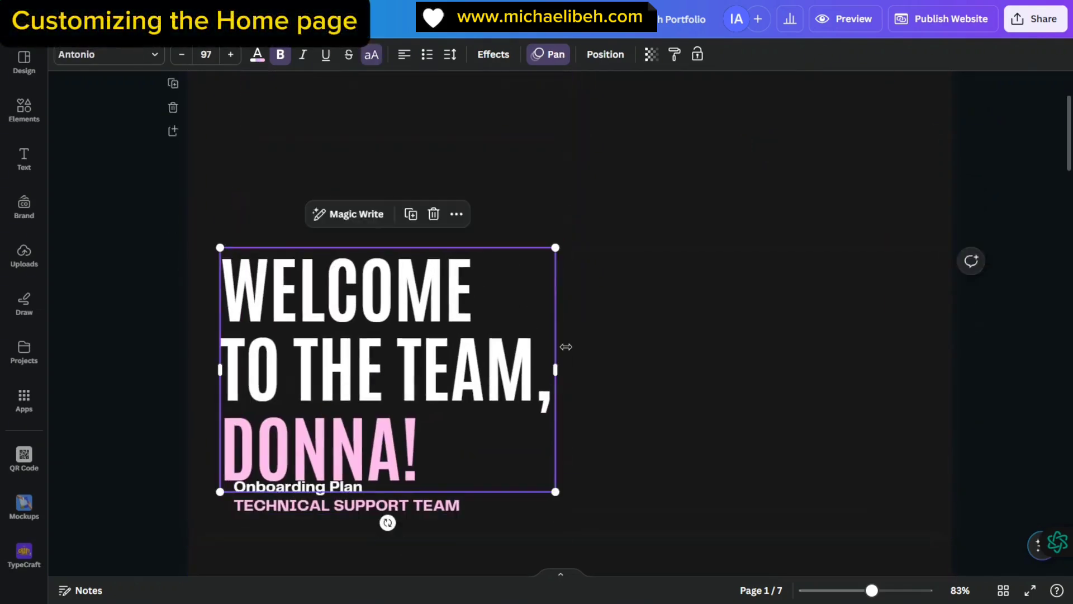
pyautogui.scroll(3, 352, 197)
# - Replace the Supra Peritum Co. logo text with the owner's name and 'Portfolio' below it
pyautogui.click(327, 150)
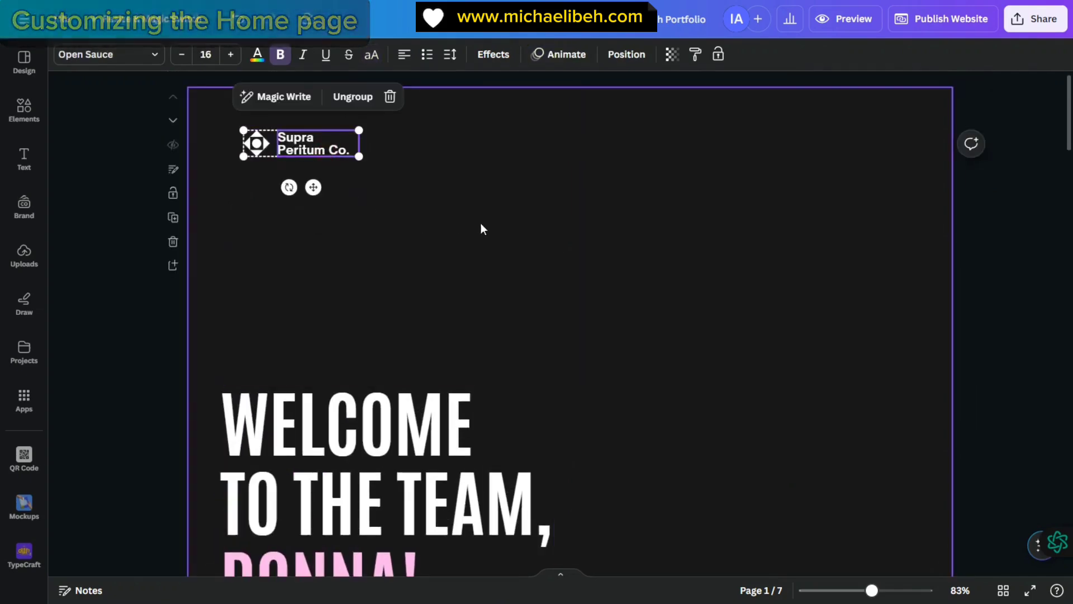
pyautogui.doubleClick(317, 147)
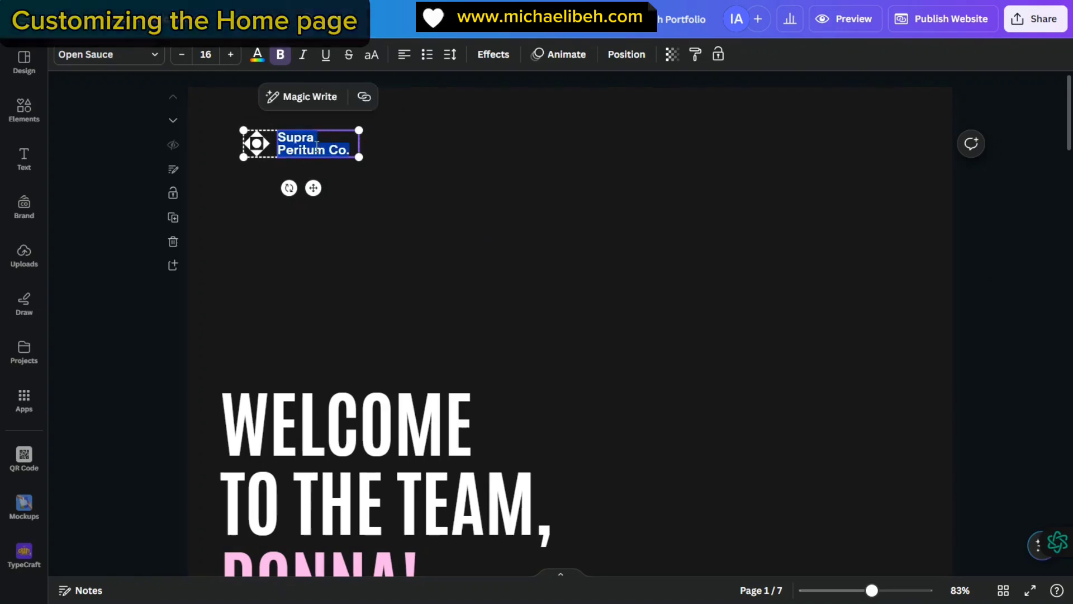
pyautogui.write('M')
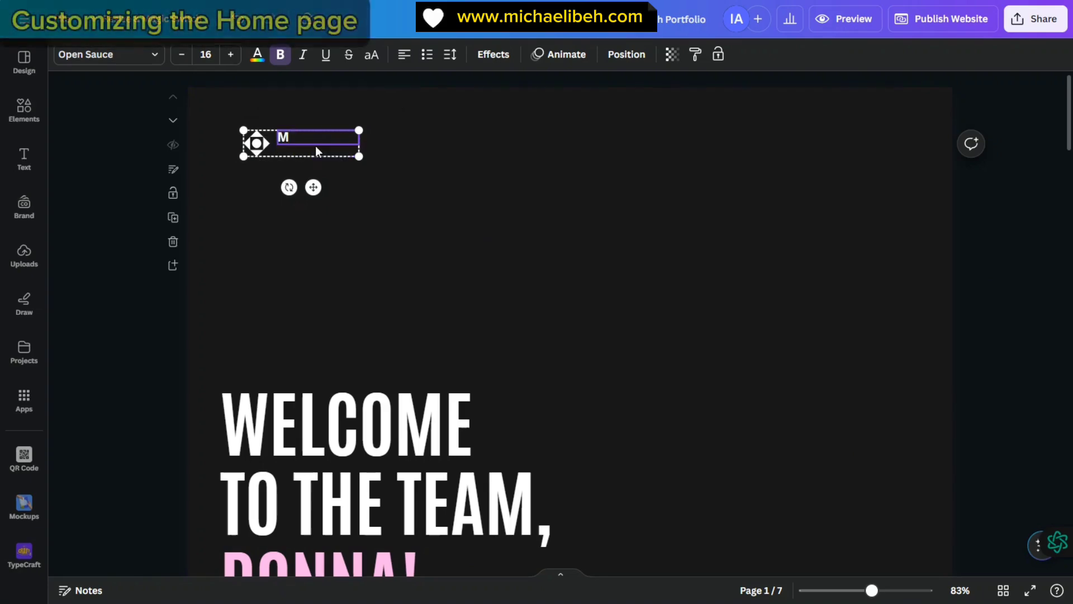
pyautogui.write('ichael')
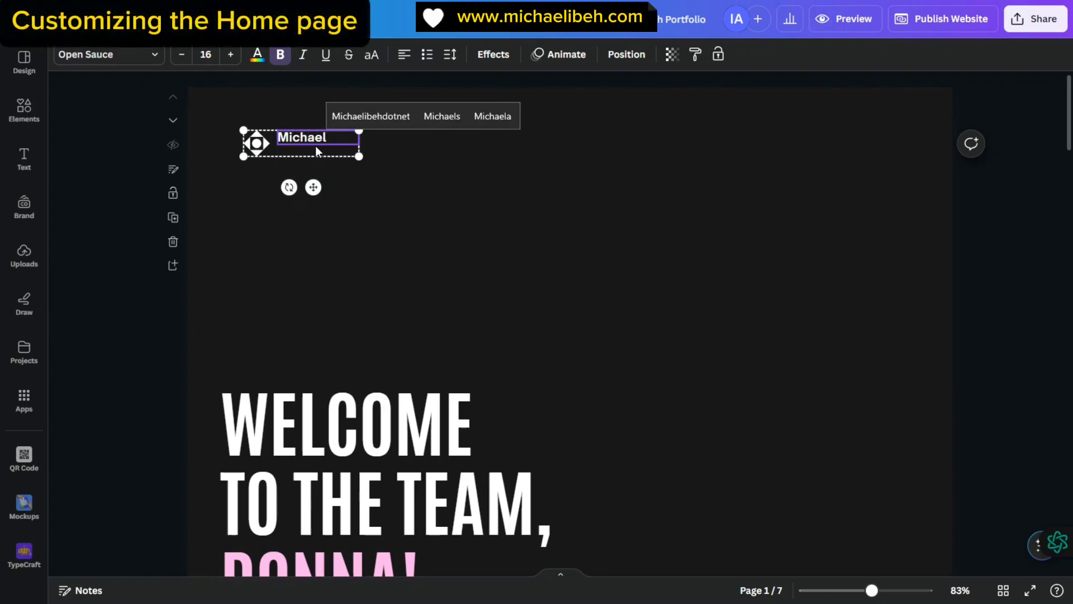
pyautogui.write(' Ibeh')
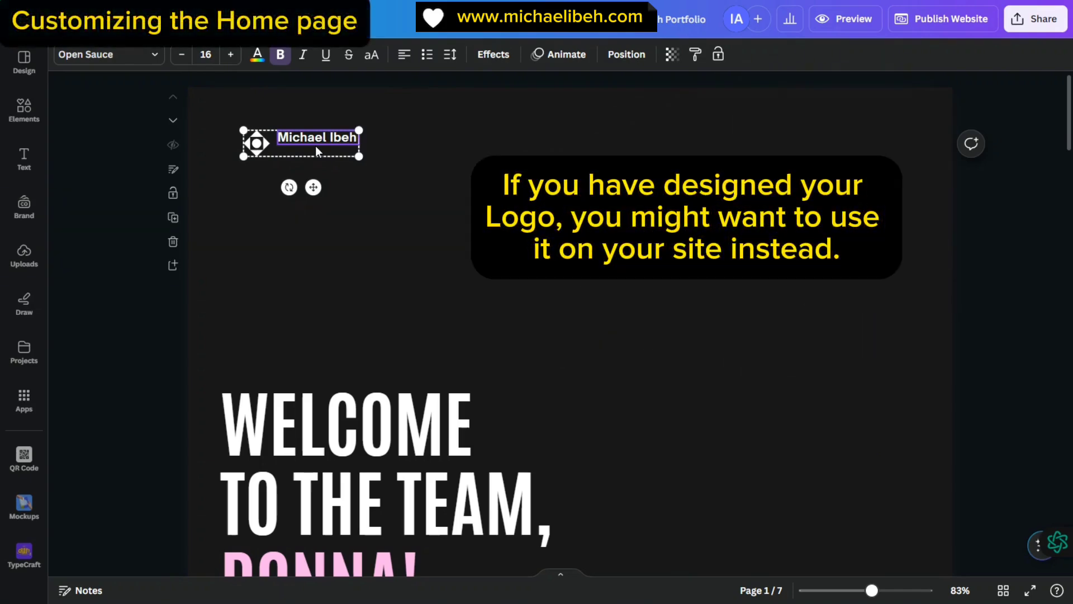
pyautogui.press('Return')
pyautogui.write('Port')
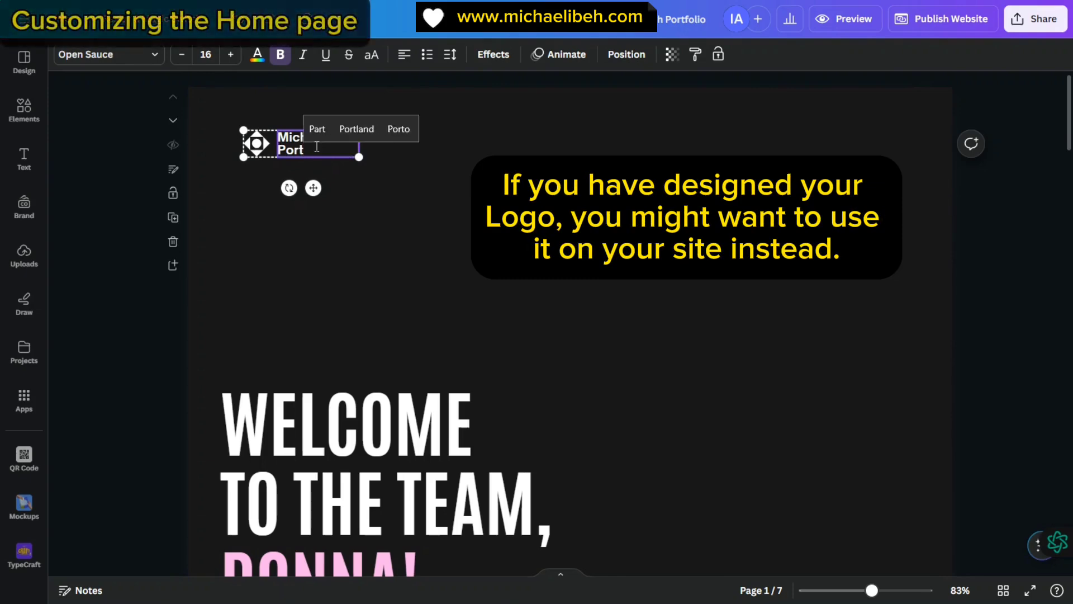
pyautogui.write('l')
pyautogui.press('BackSpace')
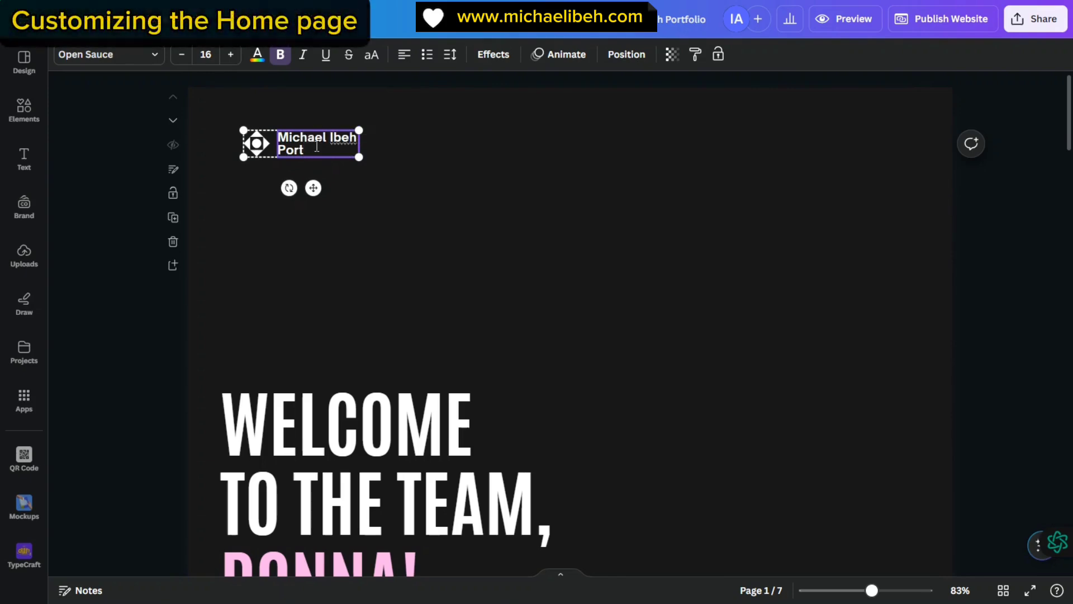
pyautogui.write('folio')
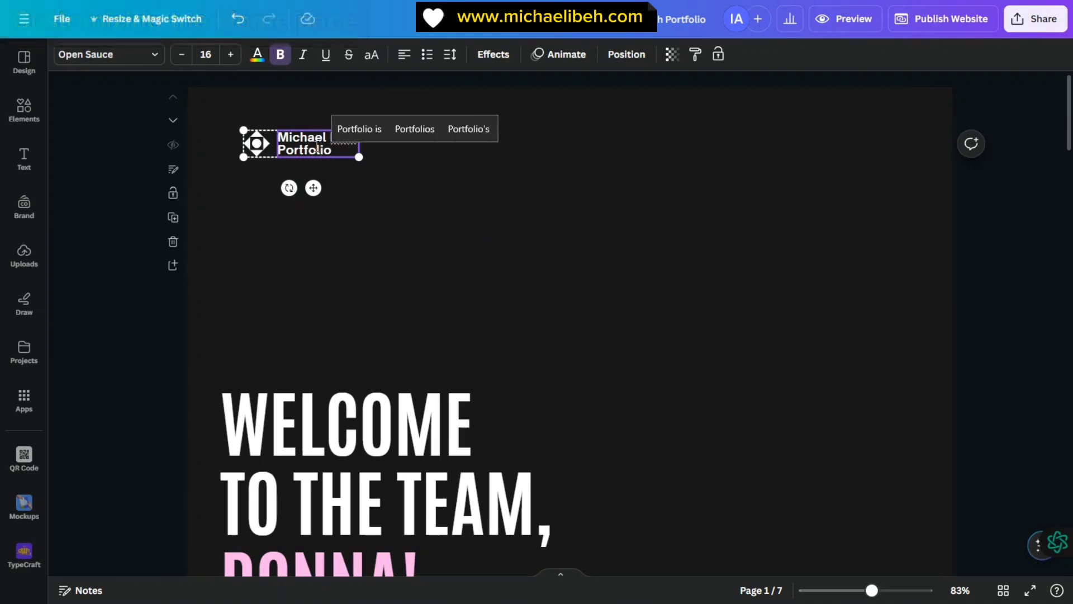
pyautogui.click(405, 207)
# - Leave the logo in place after an undone move, and drag the WELCOME heading further down
pyautogui.click(313, 149)
pyautogui.moveTo(313, 150); pyautogui.dragTo(302, 134)
pyautogui.moveTo(302, 133); pyautogui.dragTo(302, 133)
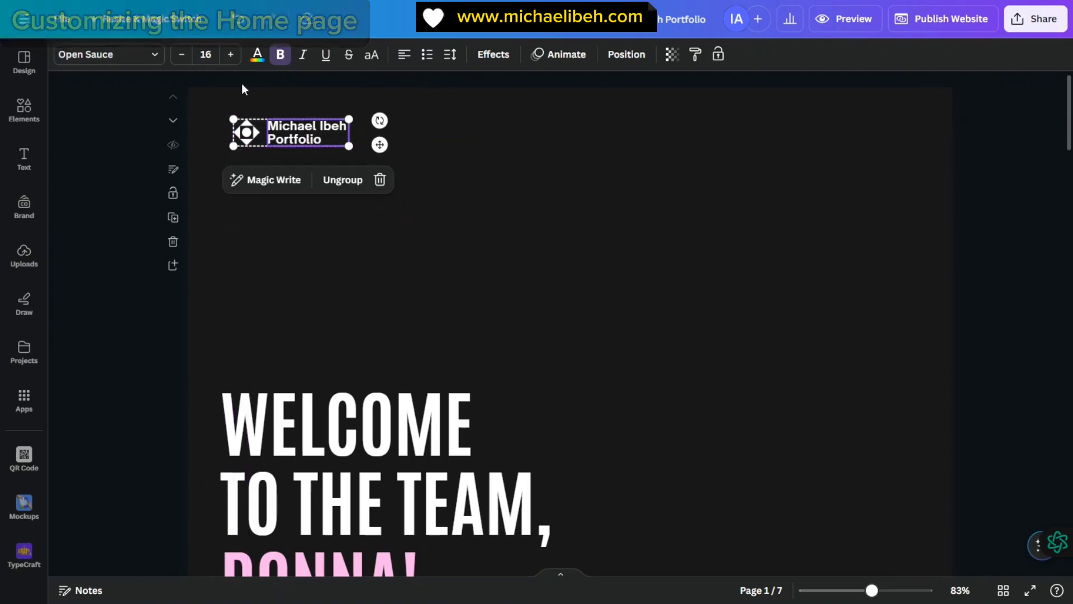
pyautogui.hotkey('ctrl', 'z')
pyautogui.click(434, 144)
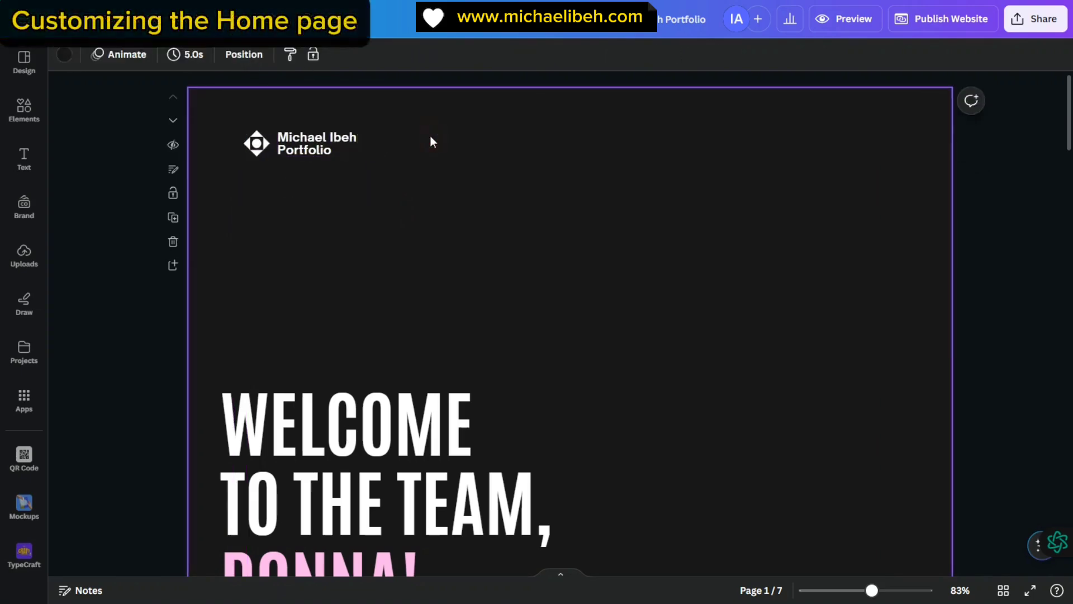
pyautogui.moveTo(401, 437); pyautogui.dragTo(406, 525)
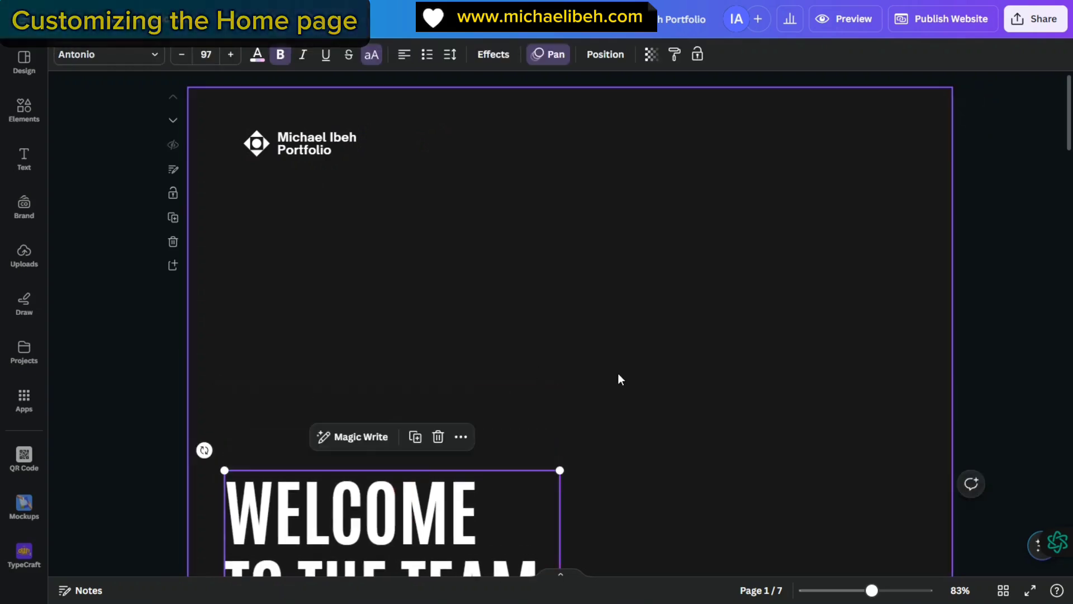
# - Add the uploaded banner image to the page and move it up
pyautogui.click(998, 229)
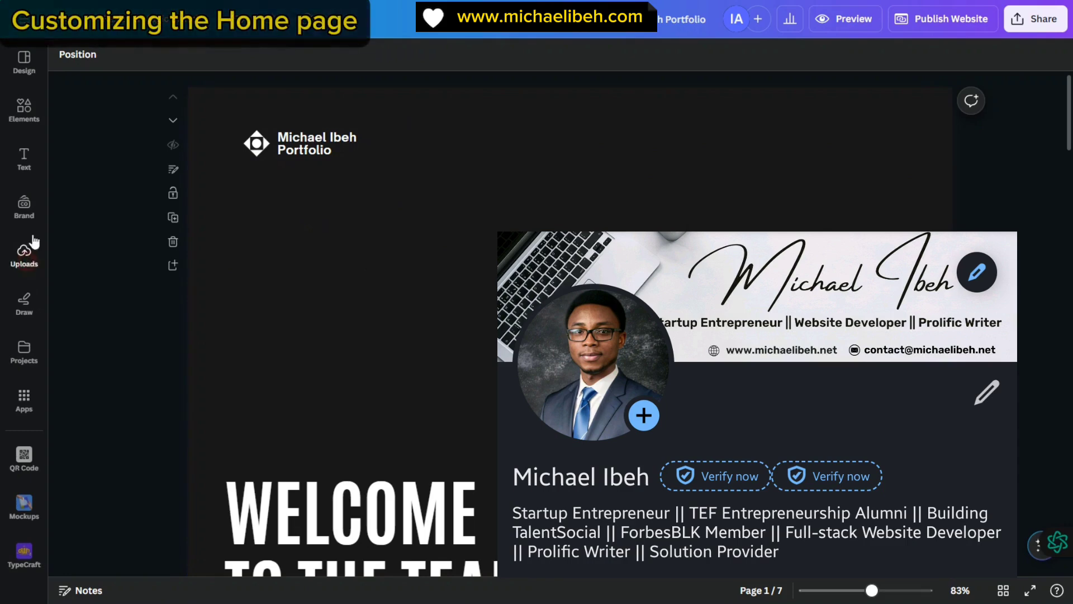
pyautogui.click(24, 254)
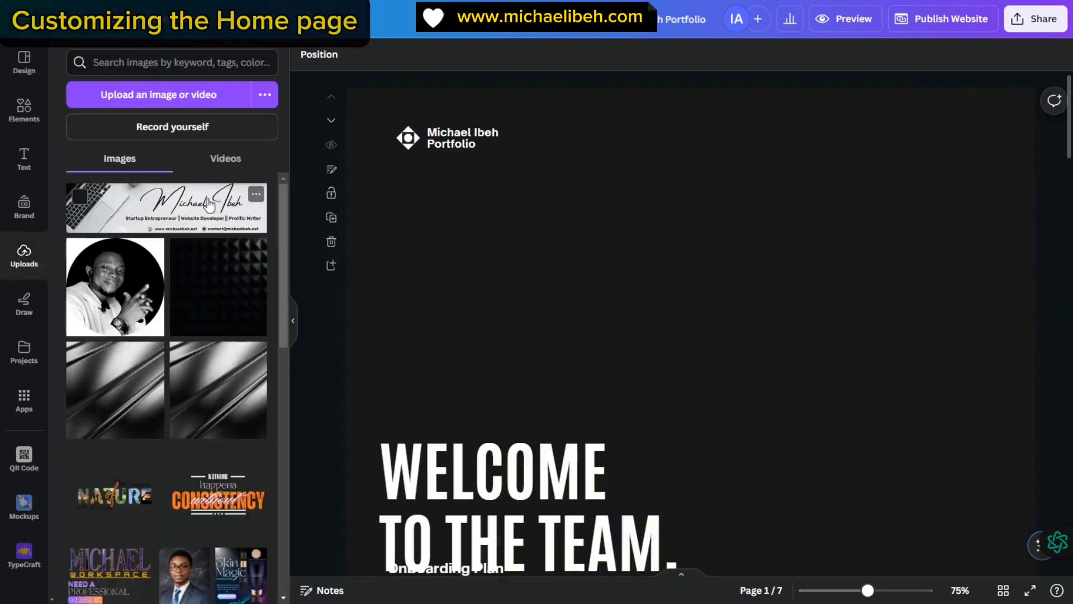
pyautogui.click(192, 203)
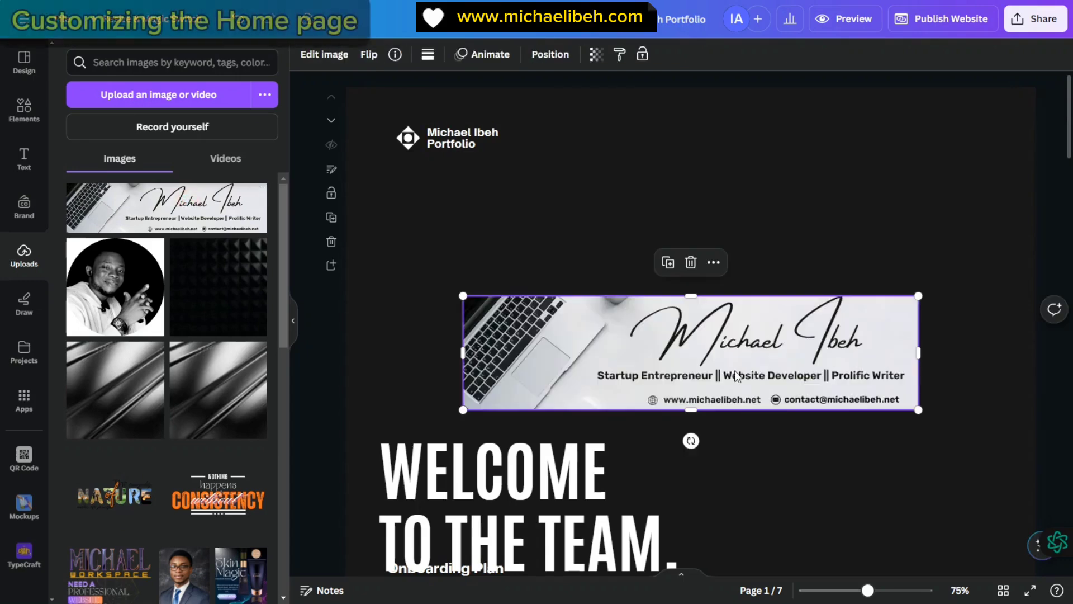
pyautogui.moveTo(672, 300); pyautogui.dragTo(749, 171)
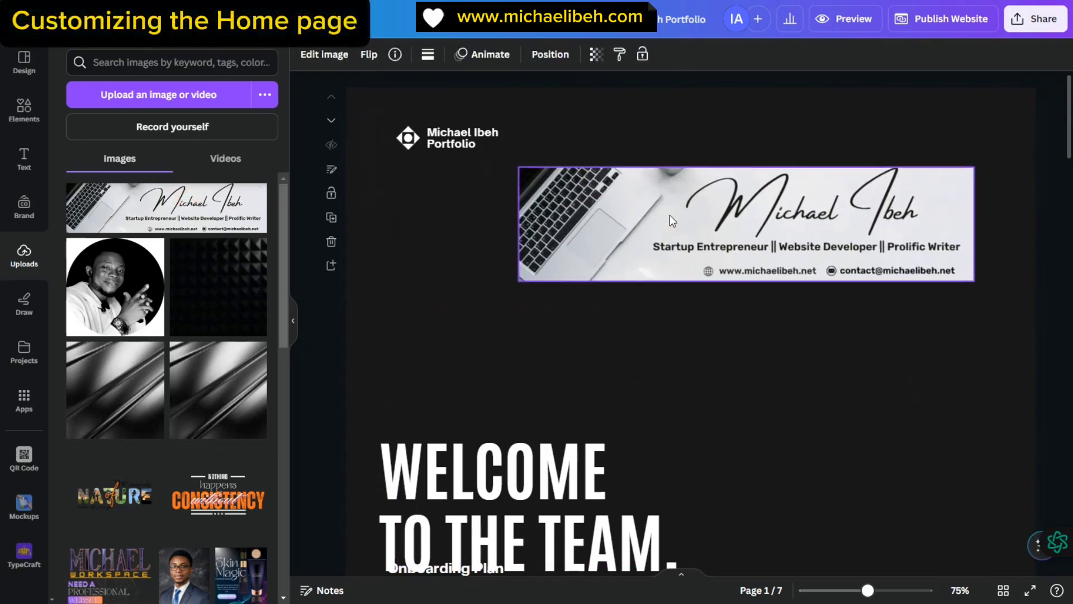
# - Move the logo to the lower right and stretch the banner across the page top to 1,366 × 341
pyautogui.click(444, 147)
pyautogui.moveTo(445, 145); pyautogui.dragTo(818, 508)
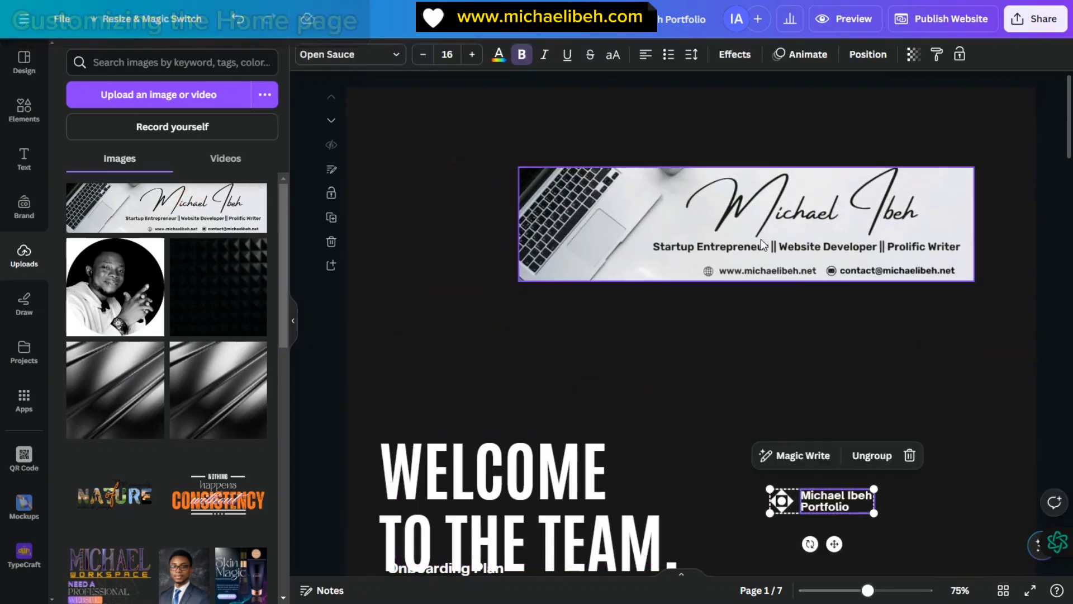
pyautogui.moveTo(754, 236); pyautogui.dragTo(589, 161)
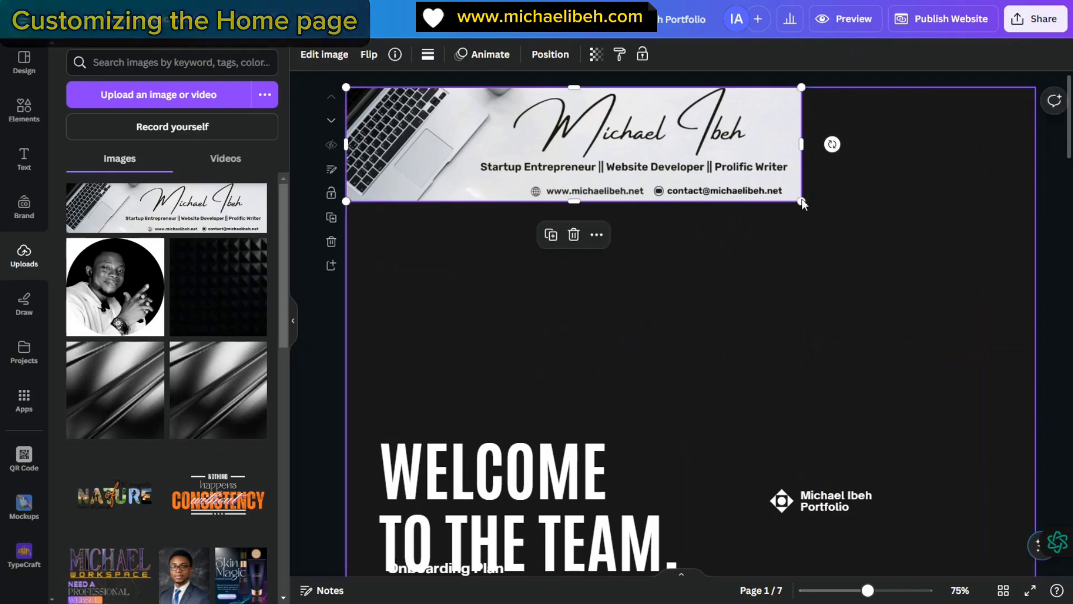
pyautogui.moveTo(837, 199); pyautogui.dragTo(1043, 212)
pyautogui.click(761, 274)
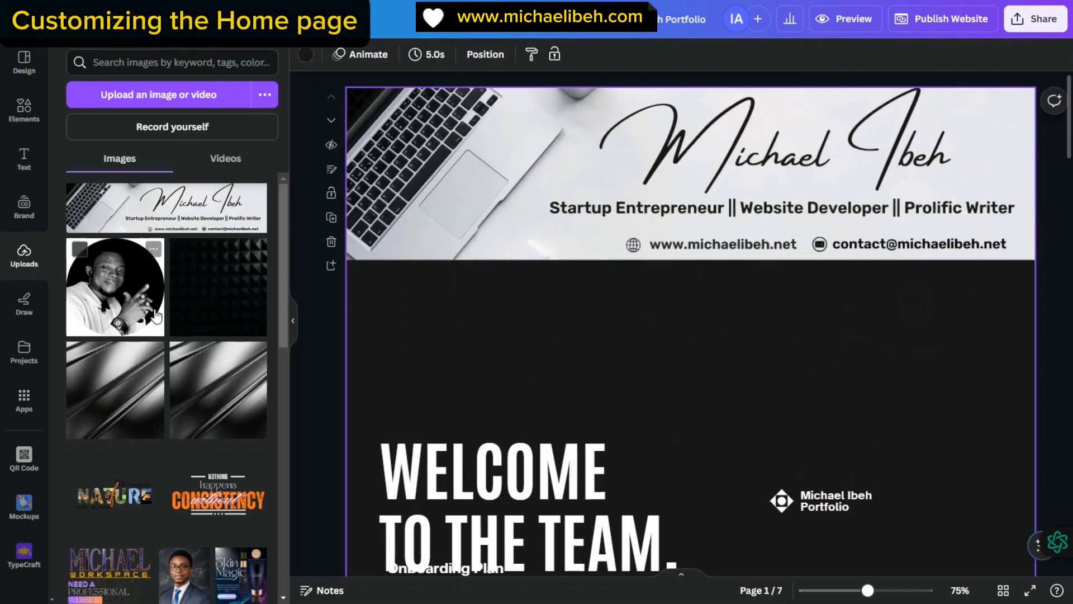
# - Add a circle frame, shrink it and place it under the banner's left side
pyautogui.click(29, 119)
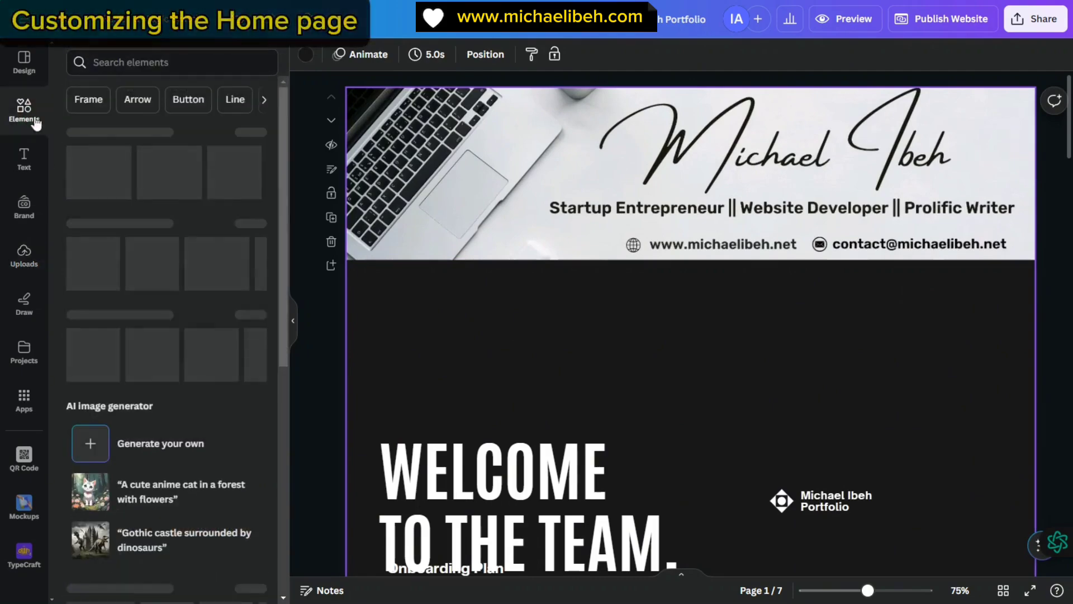
pyautogui.click(88, 98)
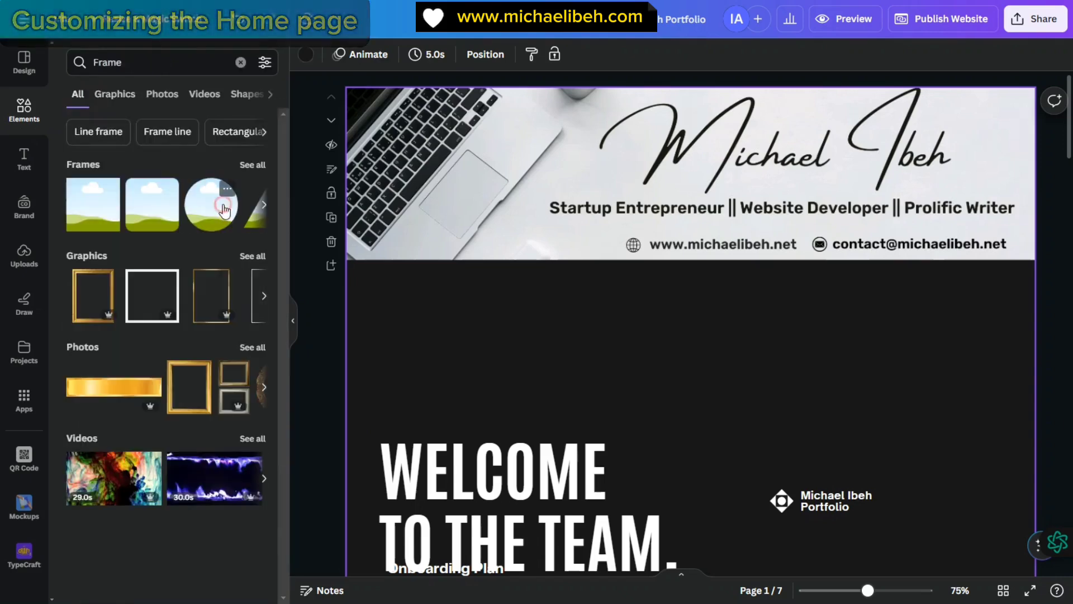
pyautogui.click(218, 212)
pyautogui.moveTo(705, 360); pyautogui.dragTo(561, 415)
pyautogui.moveTo(488, 504); pyautogui.dragTo(942, 432)
pyautogui.moveTo(592, 267); pyautogui.dragTo(600, 266)
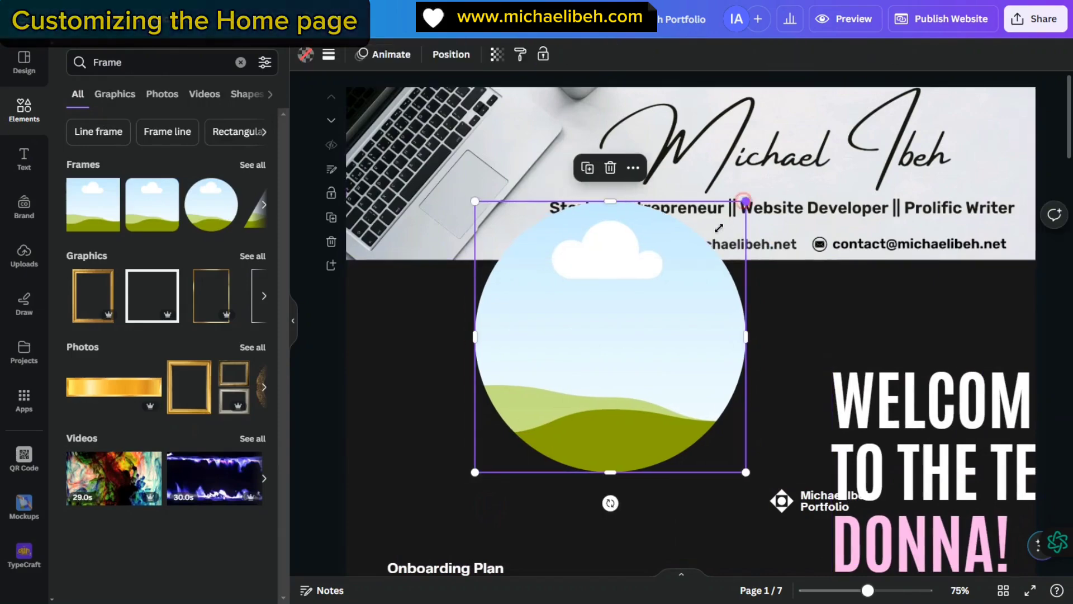
pyautogui.moveTo(746, 201); pyautogui.dragTo(675, 271)
pyautogui.moveTo(621, 344); pyautogui.dragTo(522, 290)
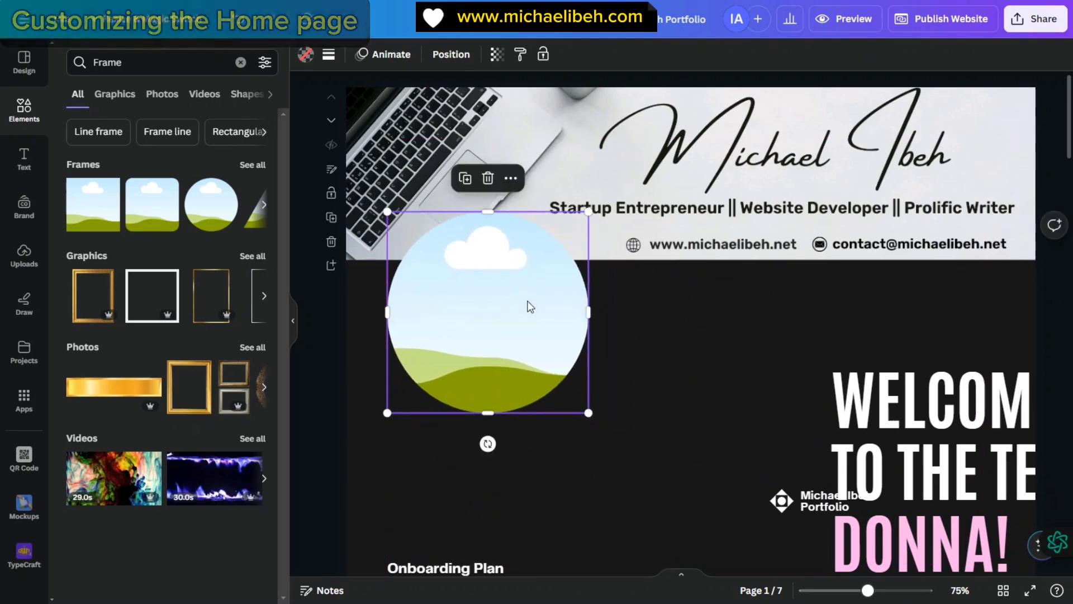
pyautogui.click(691, 318)
# - Fill the circle frame with the uploaded black-and-white portrait photo
pyautogui.click(24, 256)
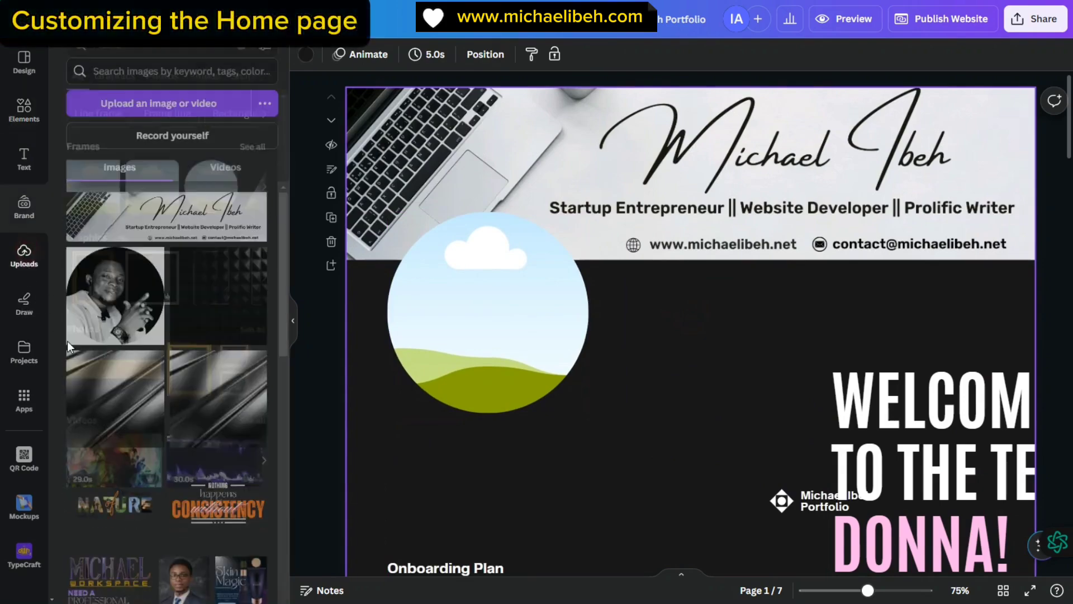
pyautogui.click(106, 287)
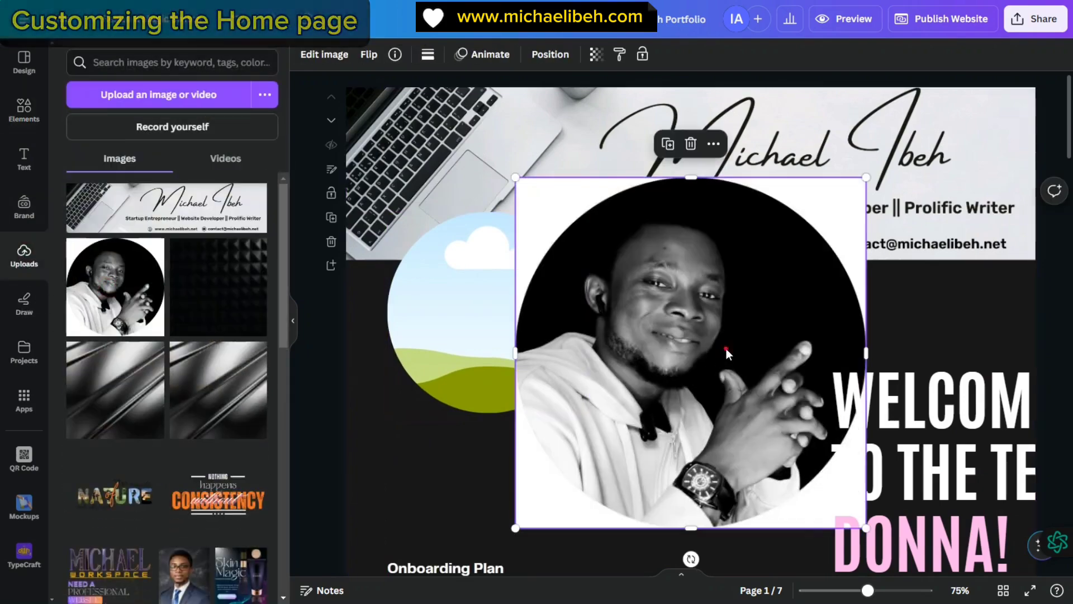
pyautogui.moveTo(727, 347); pyautogui.dragTo(490, 300)
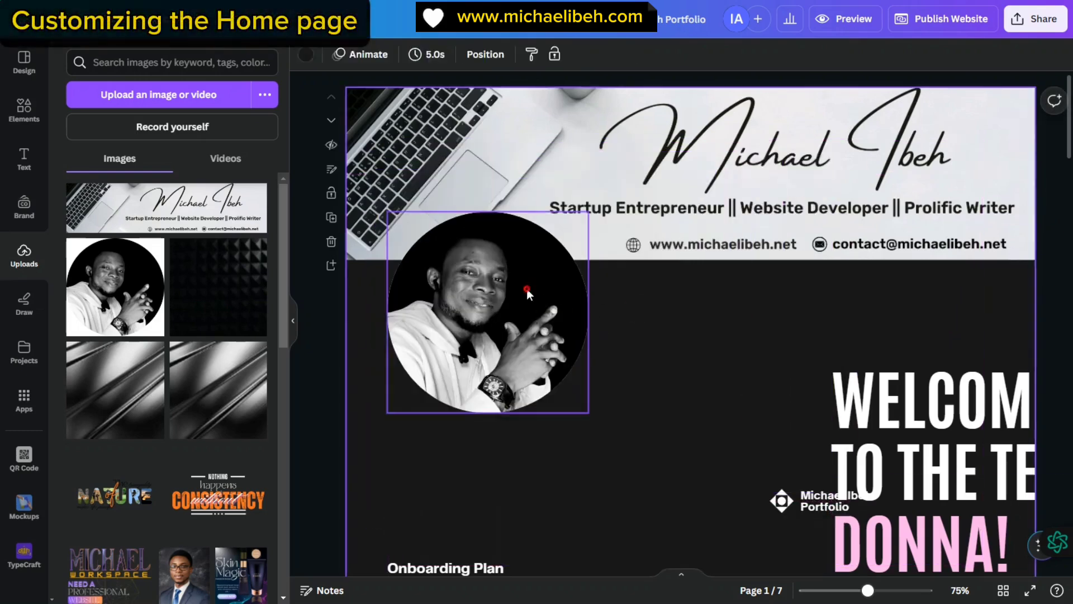
pyautogui.click(497, 294)
# - Give the portrait frame a solid weight-7 border with a purple-pink gradient colour
pyautogui.click(453, 61)
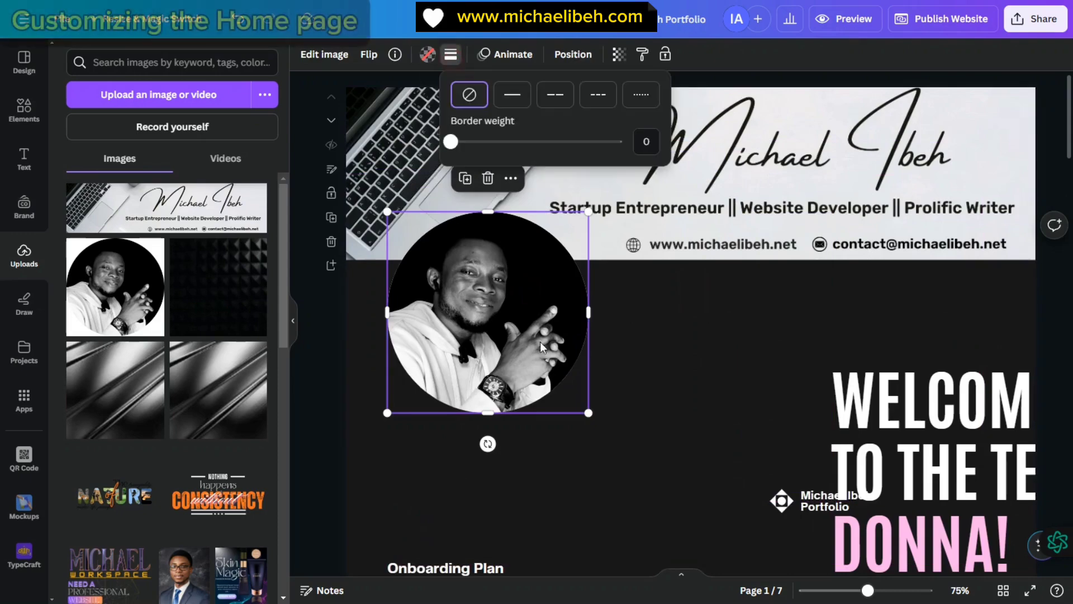
pyautogui.moveTo(450, 142); pyautogui.dragTo(461, 144)
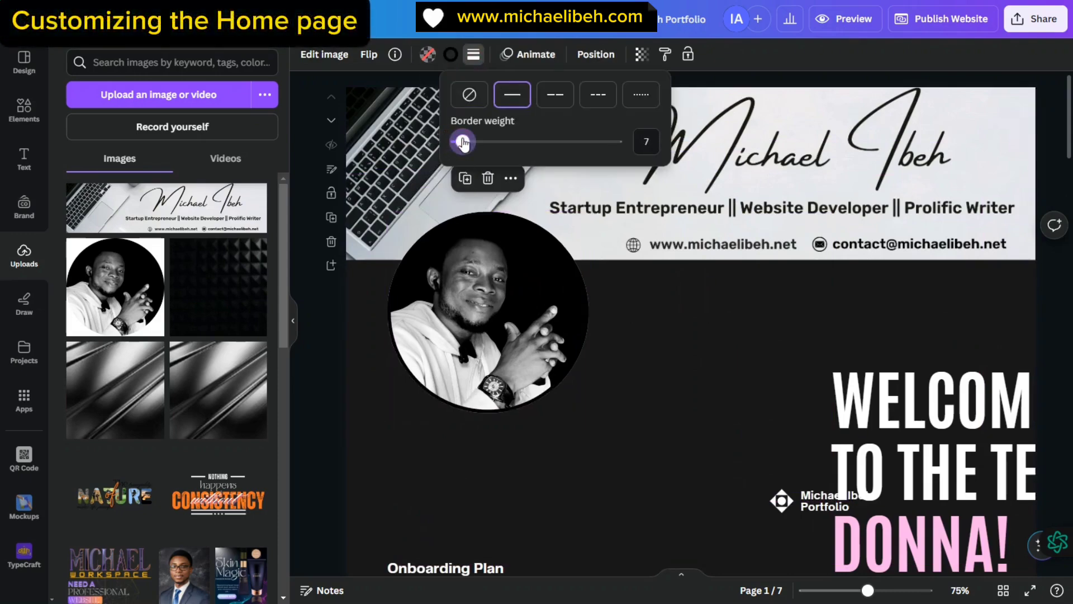
pyautogui.click(447, 58)
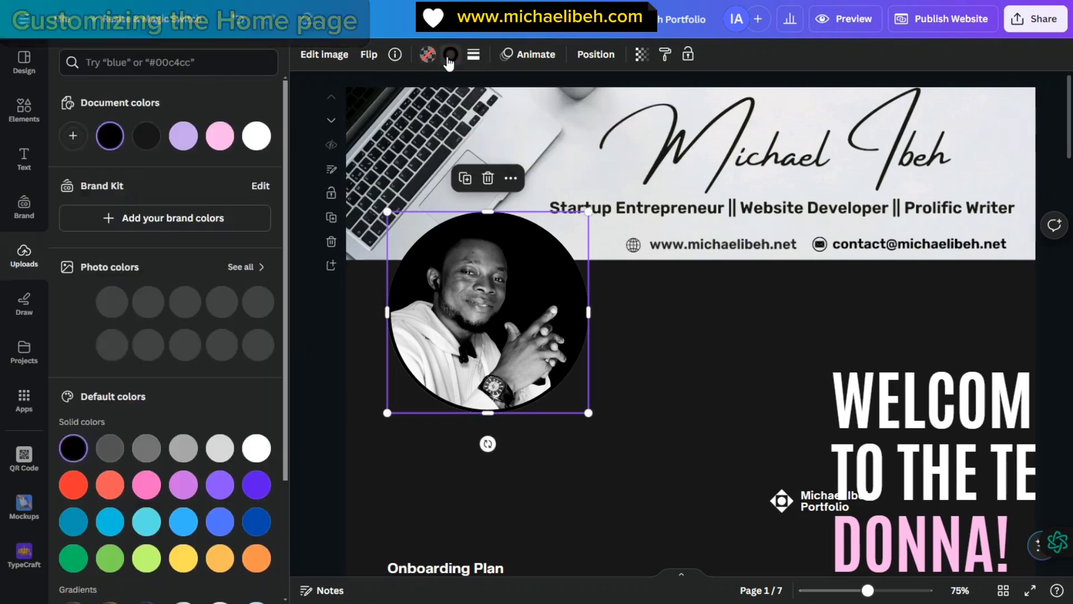
pyautogui.click(257, 137)
pyautogui.scroll(-3, 151, 503)
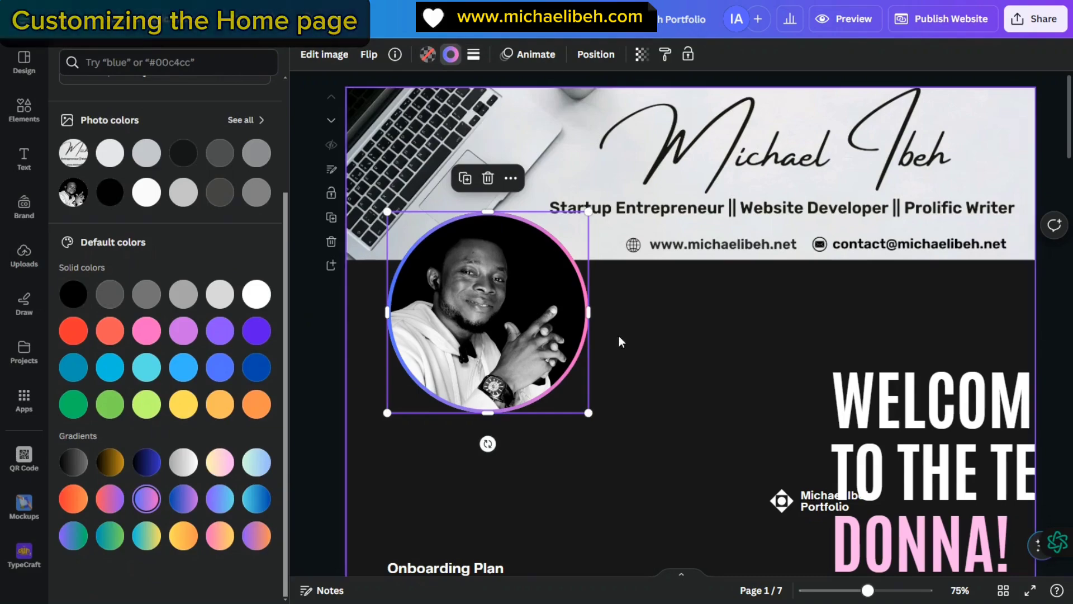
pyautogui.click(669, 342)
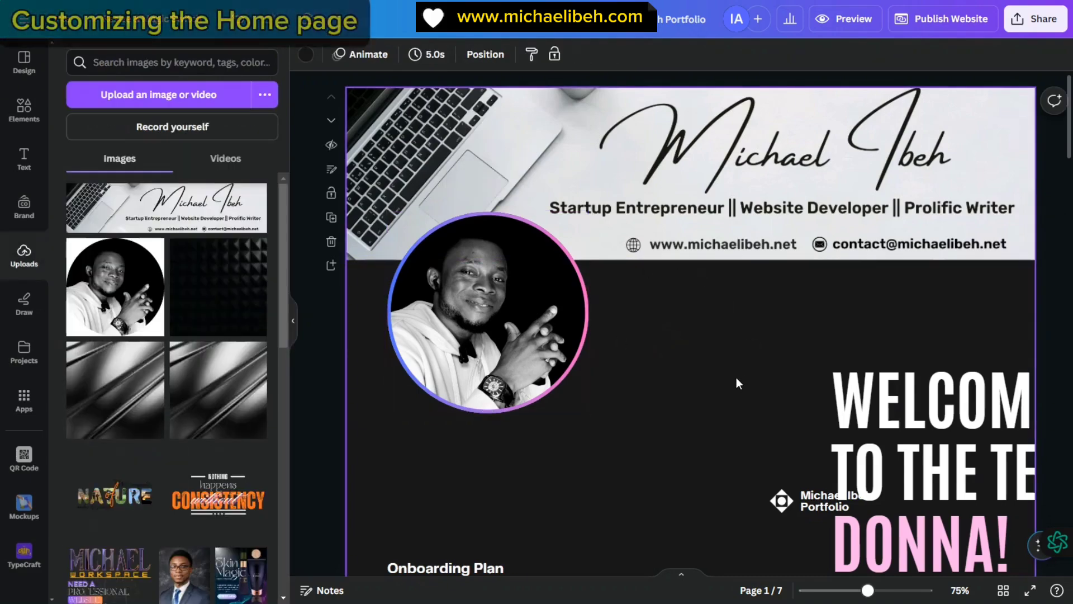
pyautogui.click(518, 305)
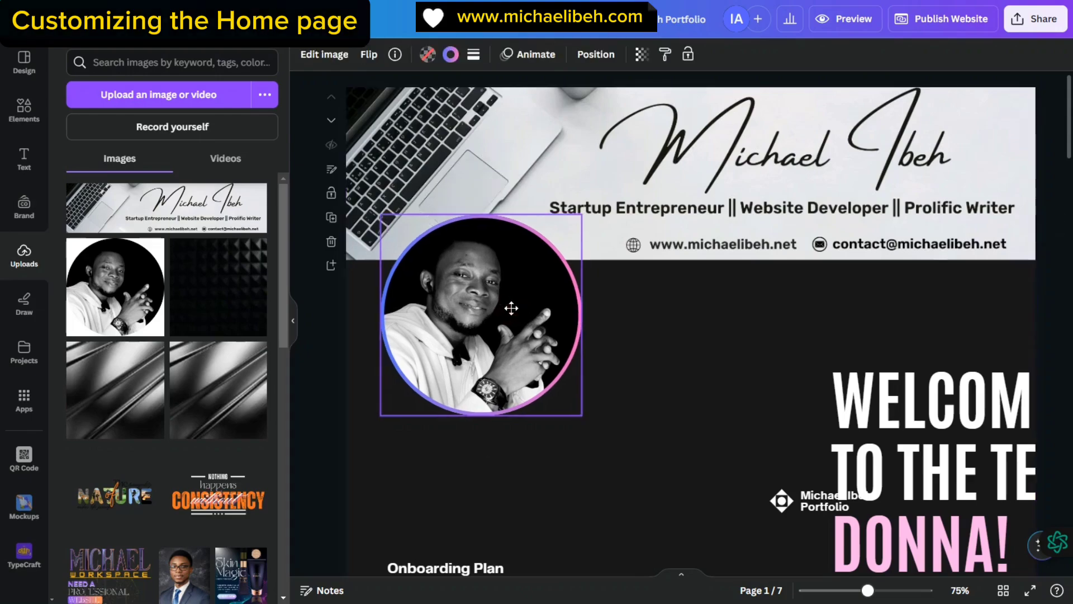
pyautogui.click(709, 355)
pyautogui.scroll(-3, 928, 309)
pyautogui.scroll(3, 663, 336)
pyautogui.scroll(-3, 663, 335)
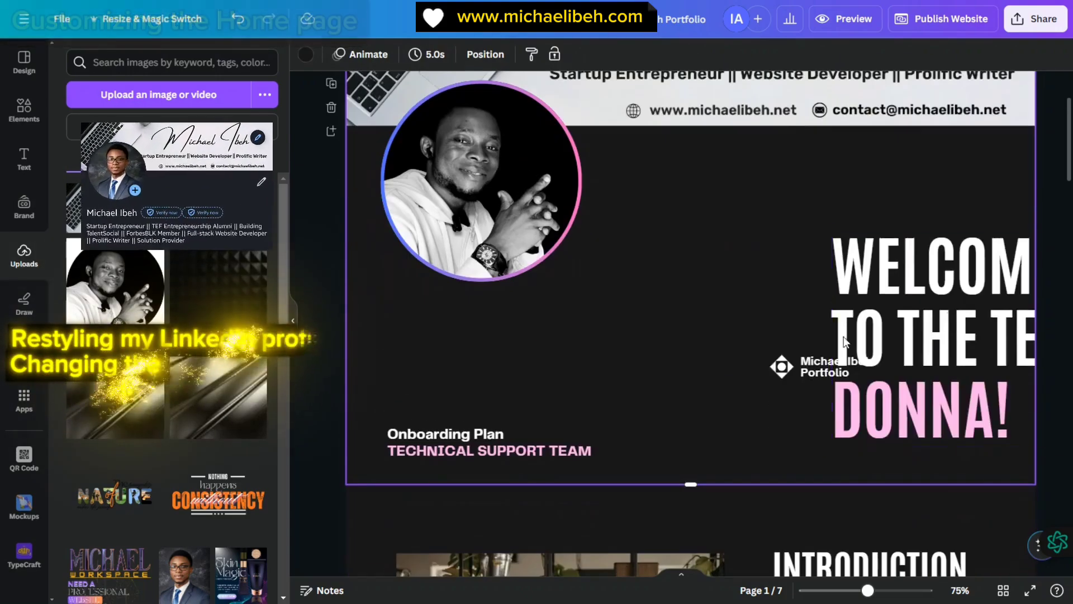
pyautogui.moveTo(1018, 340); pyautogui.dragTo(718, 351)
# - Move the logo to just below the banner
pyautogui.click(922, 313)
pyautogui.moveTo(838, 366); pyautogui.dragTo(910, 272)
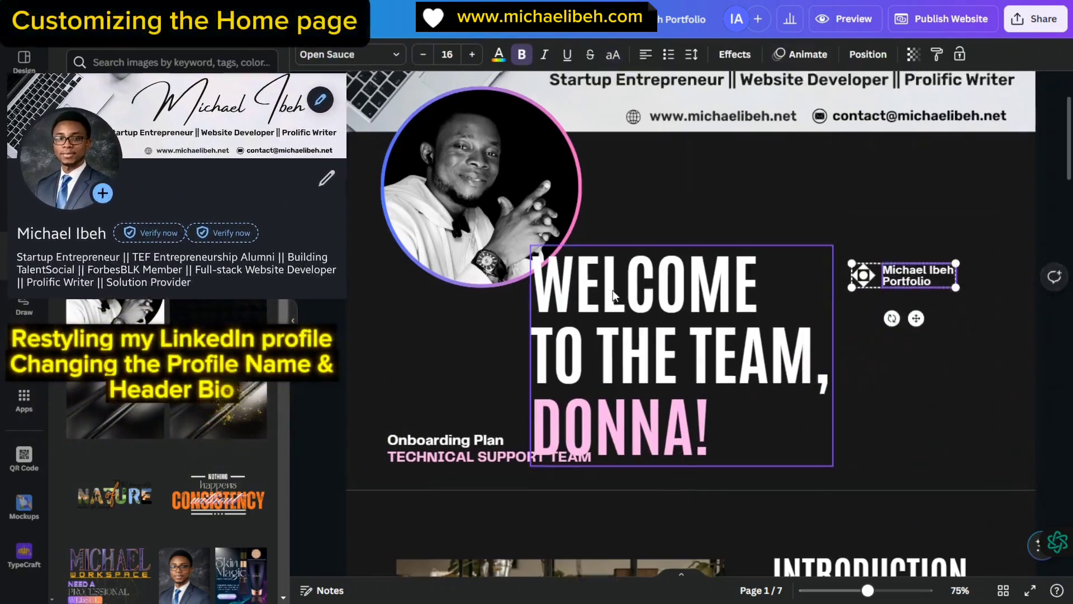
pyautogui.scroll(3, 910, 407)
pyautogui.moveTo(912, 408); pyautogui.dragTo(870, 285)
pyautogui.scroll(-3, 910, 313)
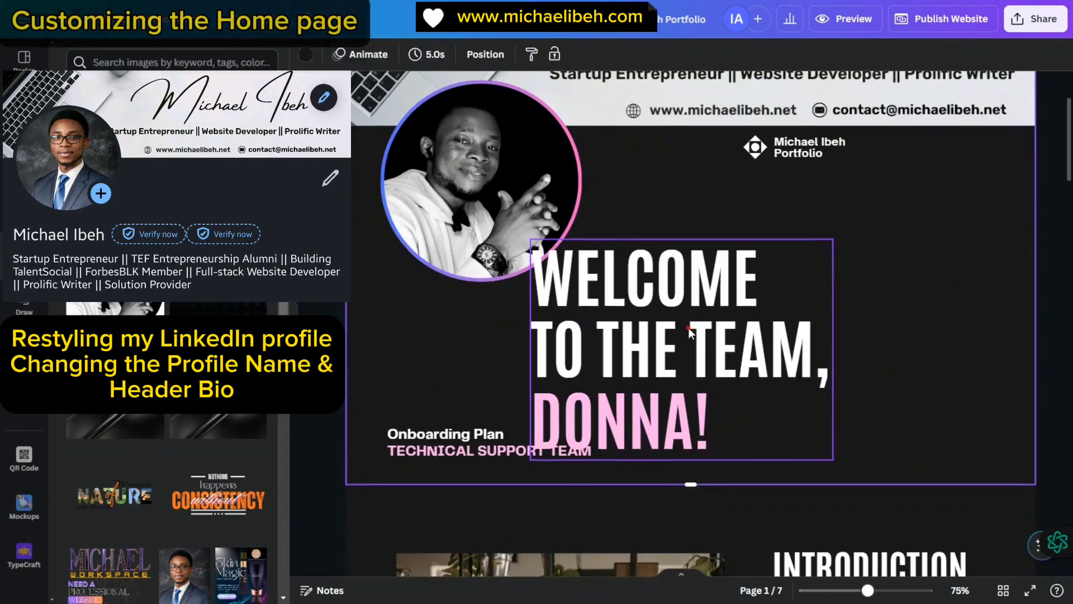
# - Replace the WELCOME heading text with the owner's full name, widened to fit one line
pyautogui.click(689, 327)
pyautogui.click(688, 328)
pyautogui.write('MICHAEK')
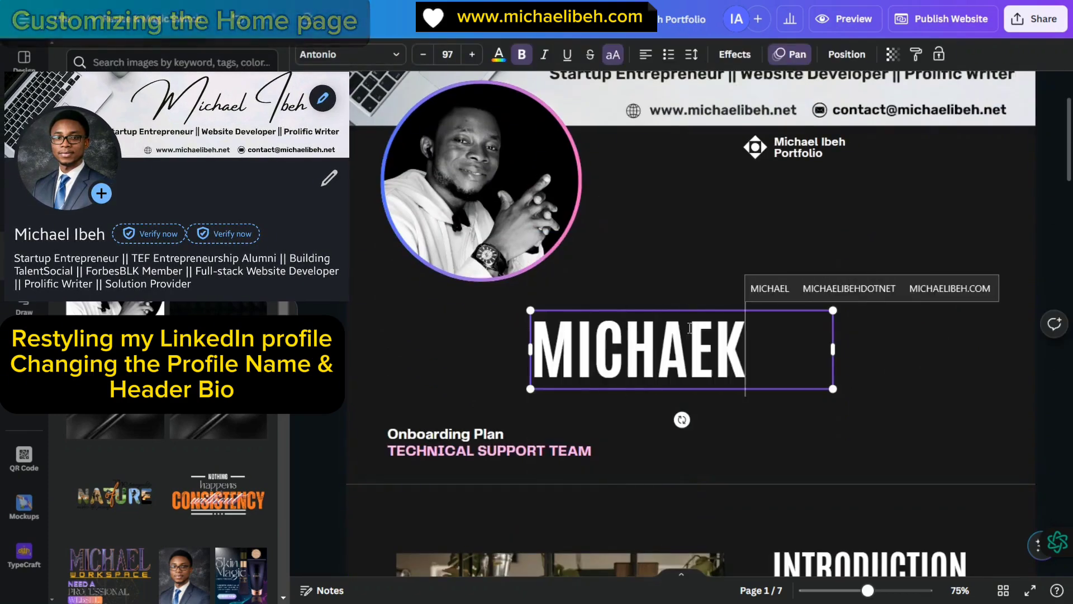
pyautogui.press('BackSpace')
pyautogui.write('L I')
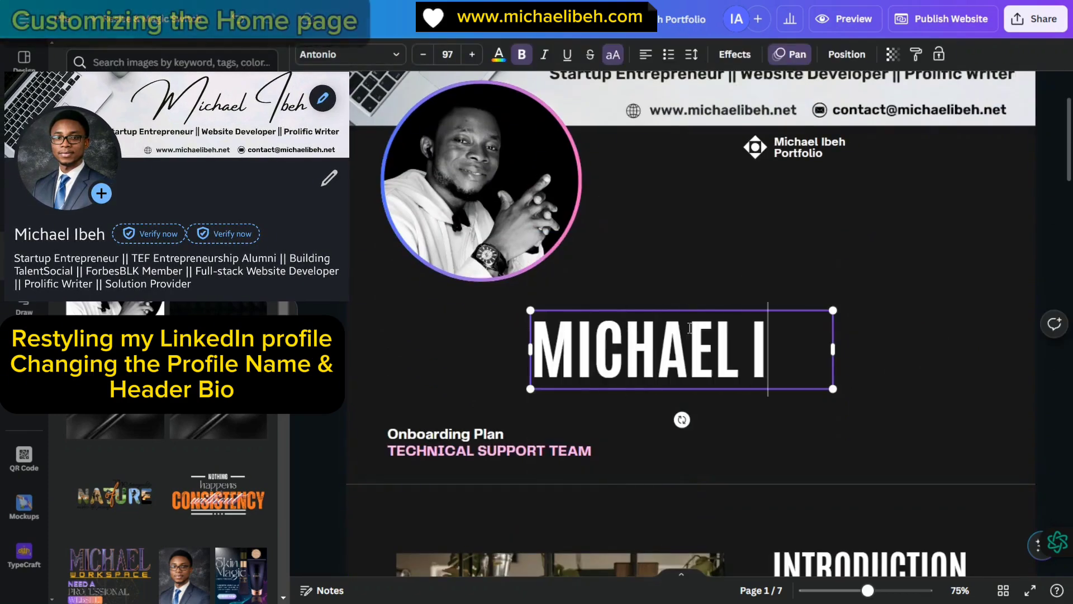
pyautogui.write('BEH')
pyautogui.moveTo(833, 352); pyautogui.dragTo(867, 337)
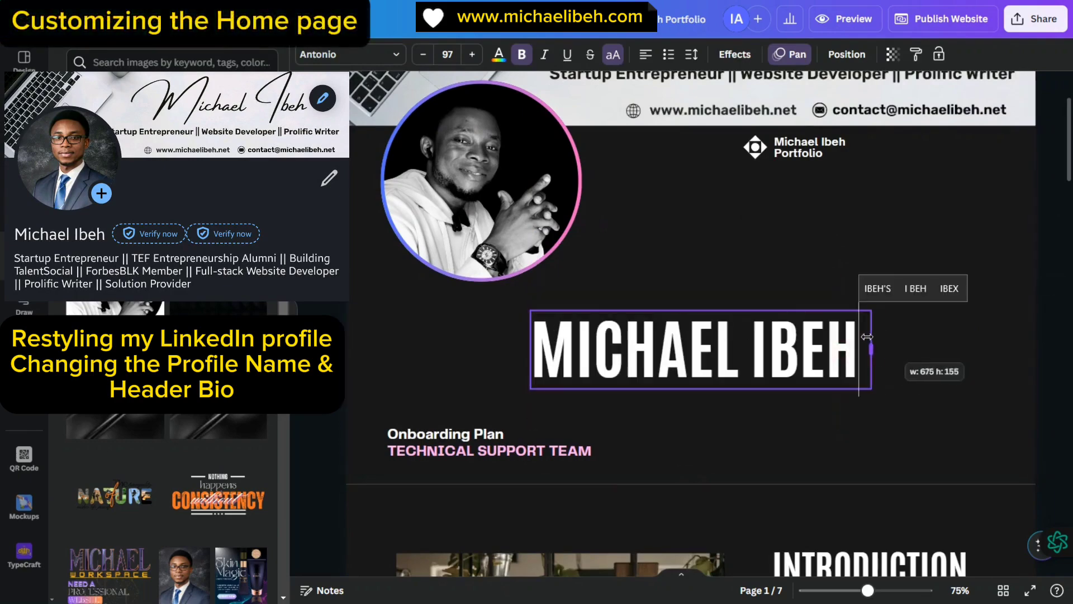
pyautogui.press('Escape')
# - Shrink the name heading to 74.3, place it under the photo, and raise Onboarding Plan below it
pyautogui.moveTo(789, 330); pyautogui.dragTo(627, 308)
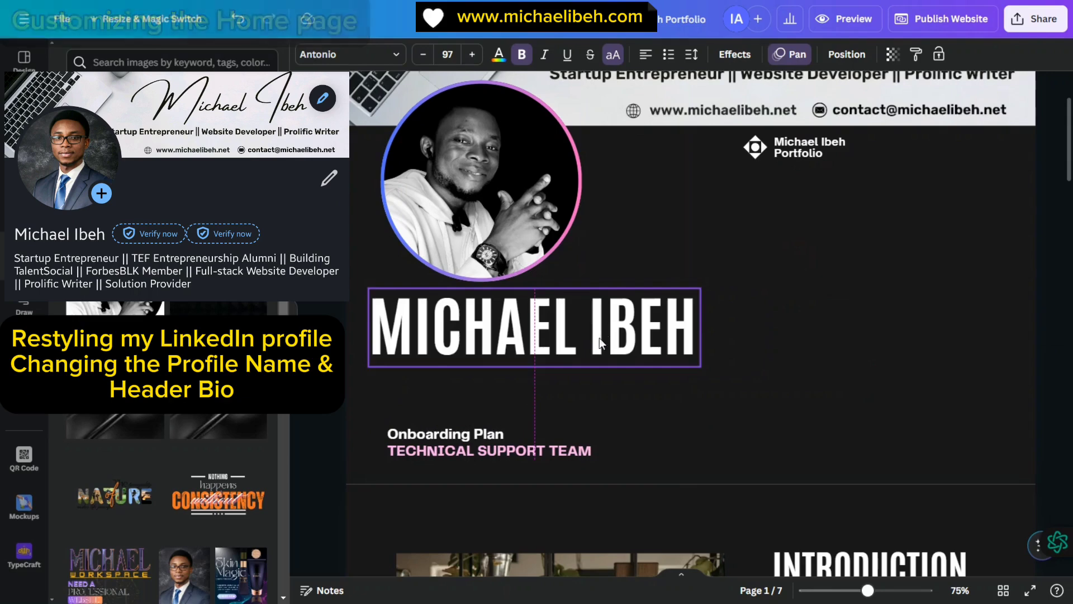
pyautogui.moveTo(701, 287); pyautogui.dragTo(623, 306)
pyautogui.moveTo(531, 335); pyautogui.dragTo(542, 321)
pyautogui.moveTo(602, 448); pyautogui.dragTo(595, 377)
pyautogui.click(720, 341)
pyautogui.scroll(3, 720, 300)
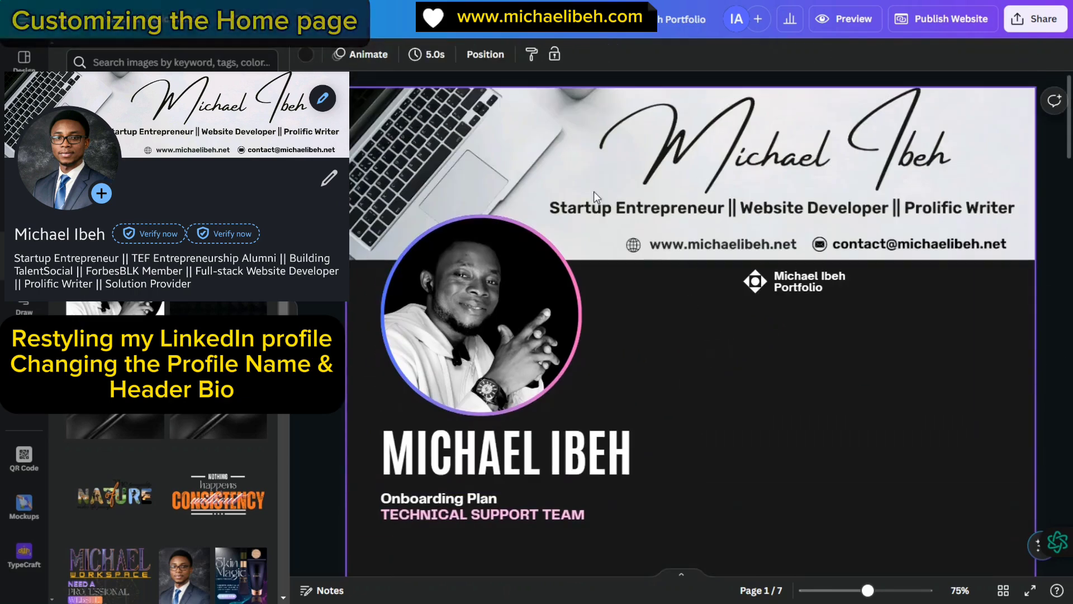
pyautogui.scroll(-7, 610, 293)
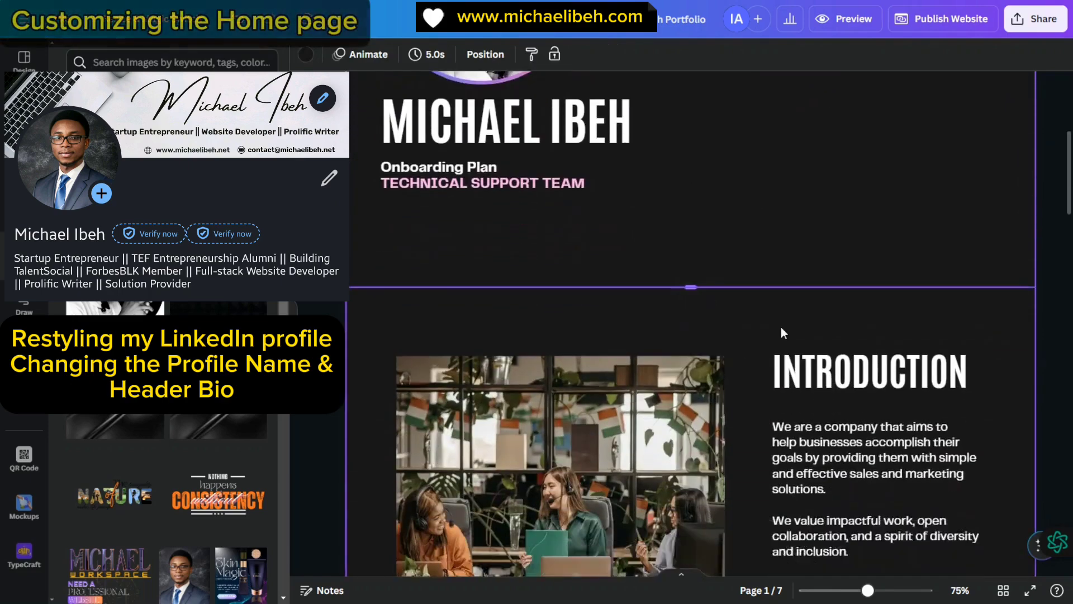
pyautogui.scroll(7, 643, 368)
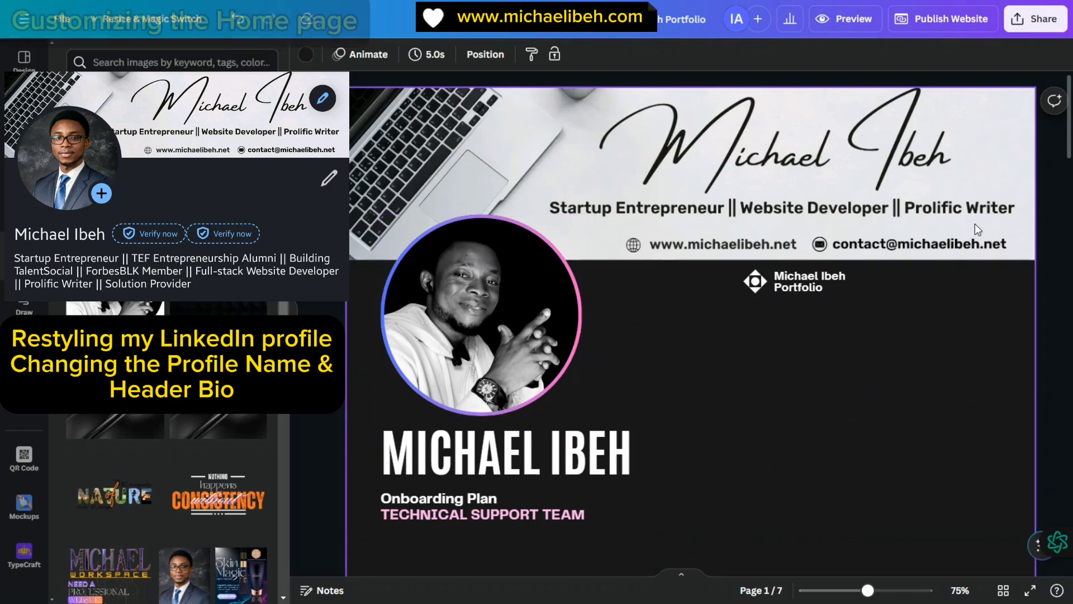
pyautogui.scroll(-8, 724, 404)
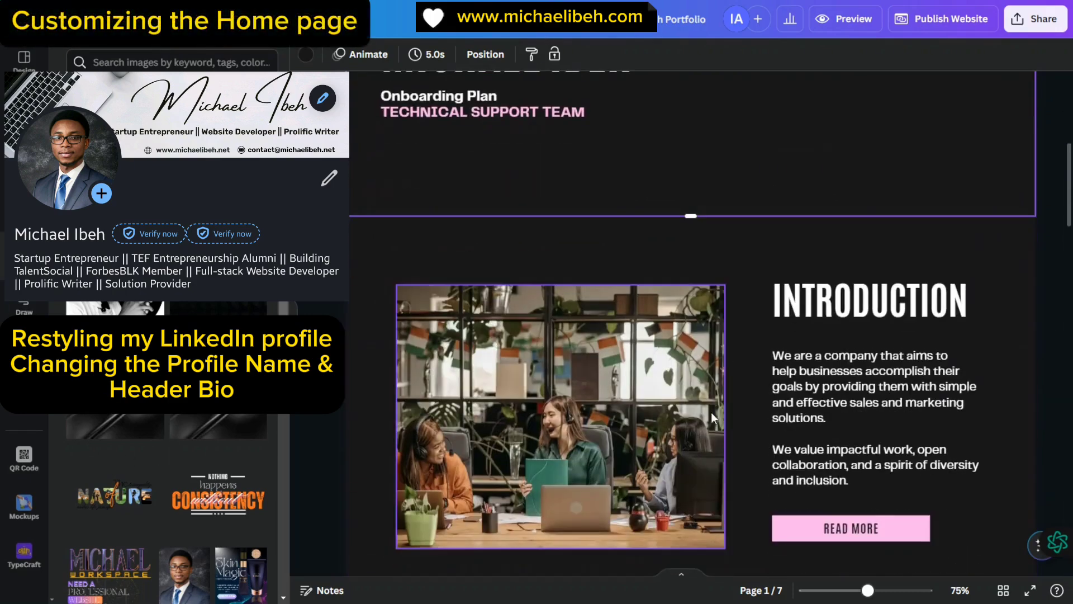
pyautogui.scroll(-6, 688, 376)
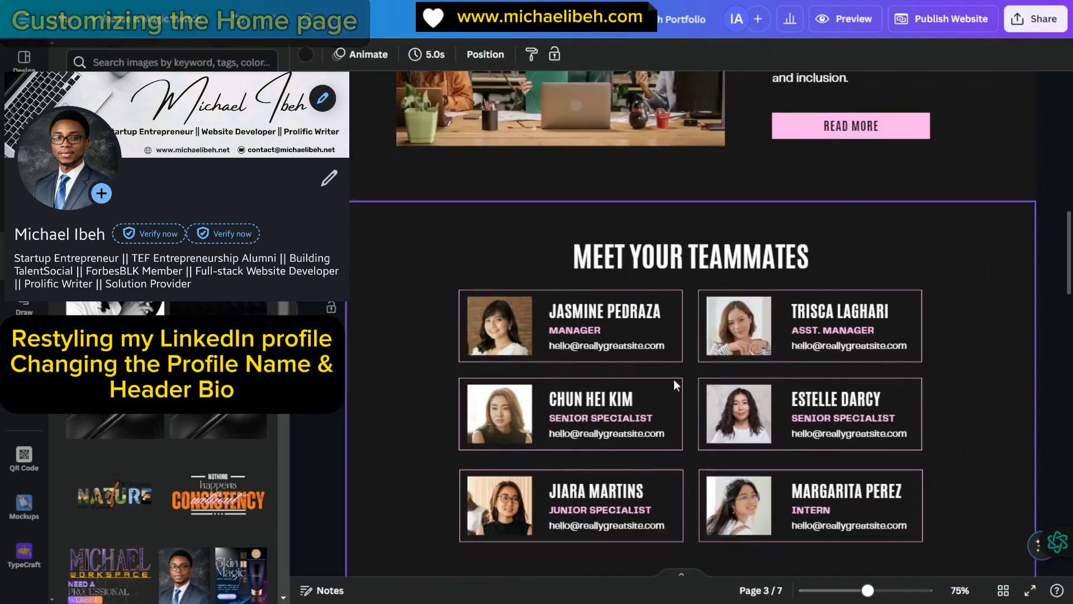
pyautogui.scroll(6, 824, 371)
pyautogui.scroll(10, 809, 331)
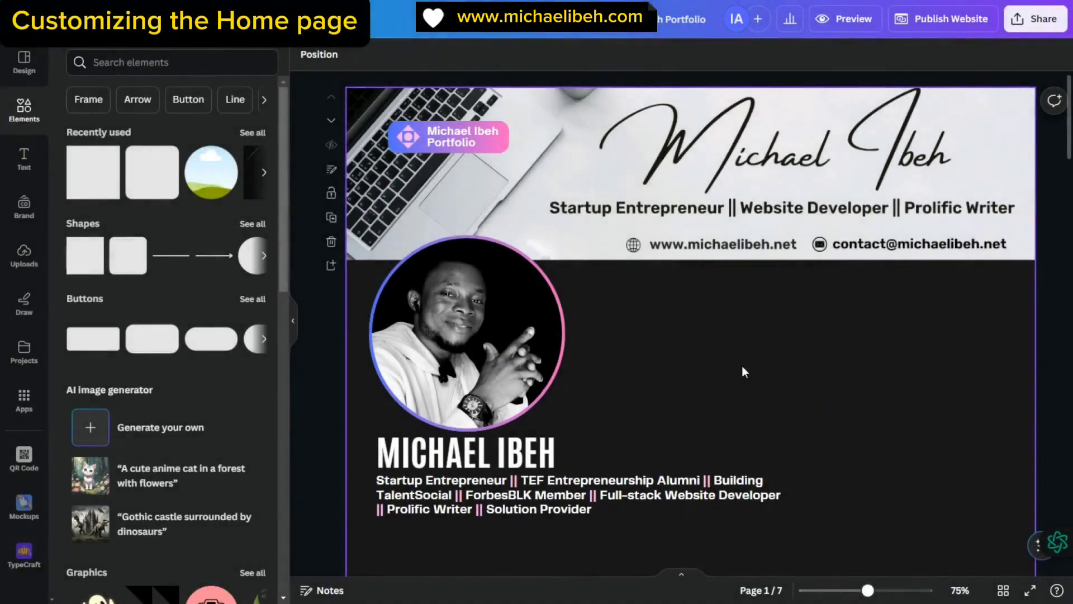
# - Group the name heading with the bio text and nudge the group slightly lower
pyautogui.scroll(-3, 903, 364)
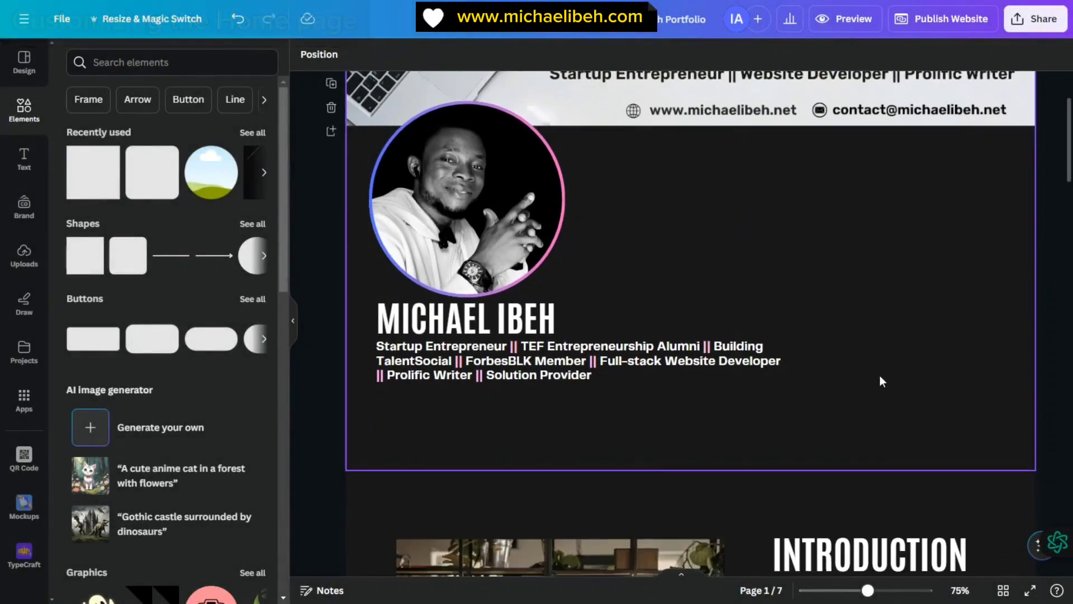
pyautogui.scroll(3, 880, 374)
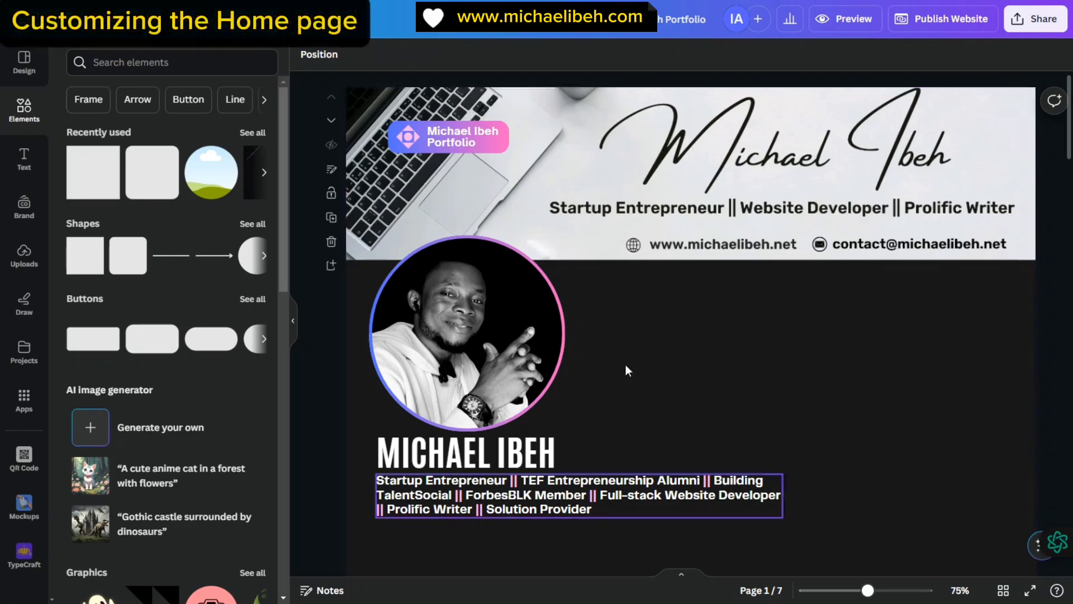
pyautogui.click(502, 460)
pyautogui.keyDown('shift'); pyautogui.click(496, 485); pyautogui.keyUp('shift')
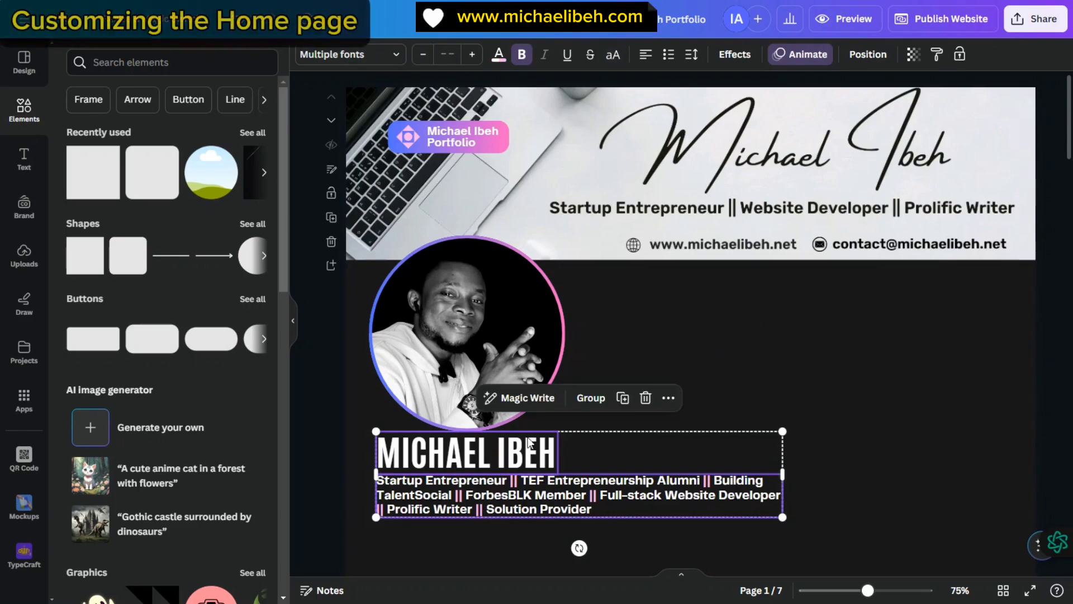
pyautogui.click(603, 398)
pyautogui.moveTo(512, 474); pyautogui.dragTo(512, 488)
# - Set the dark diagonal-pattern image from Recently used as the page background
pyautogui.click(793, 339)
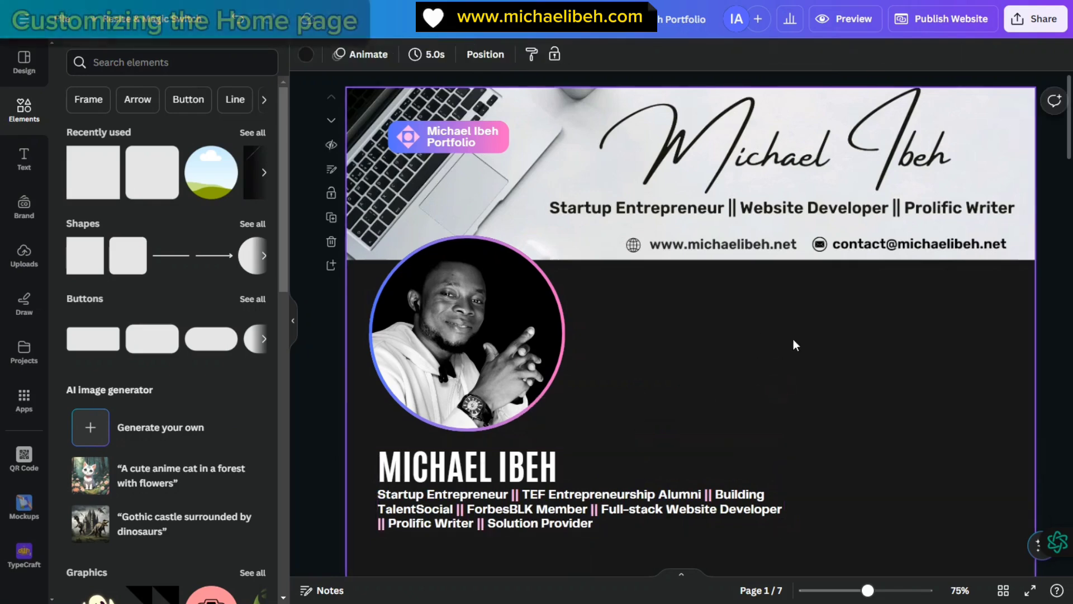
pyautogui.scroll(-3, 783, 351)
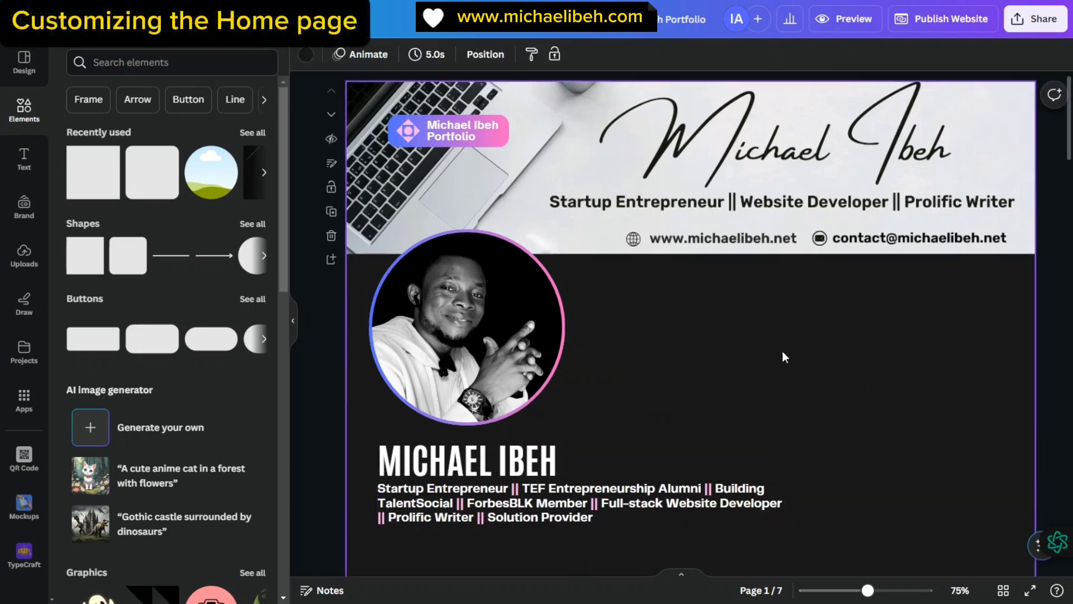
pyautogui.scroll(3, 844, 333)
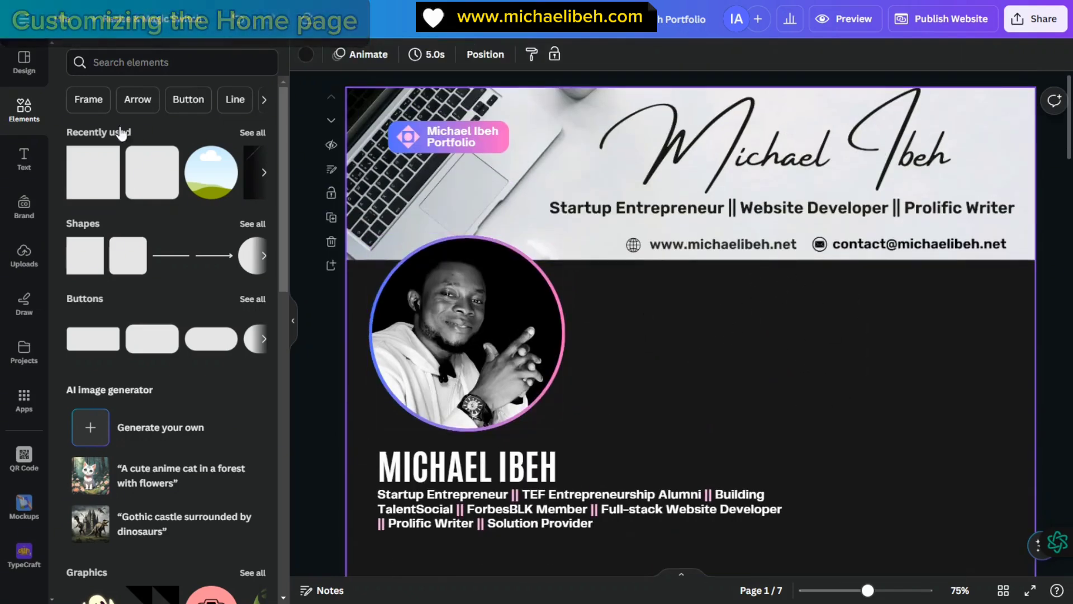
pyautogui.click(257, 134)
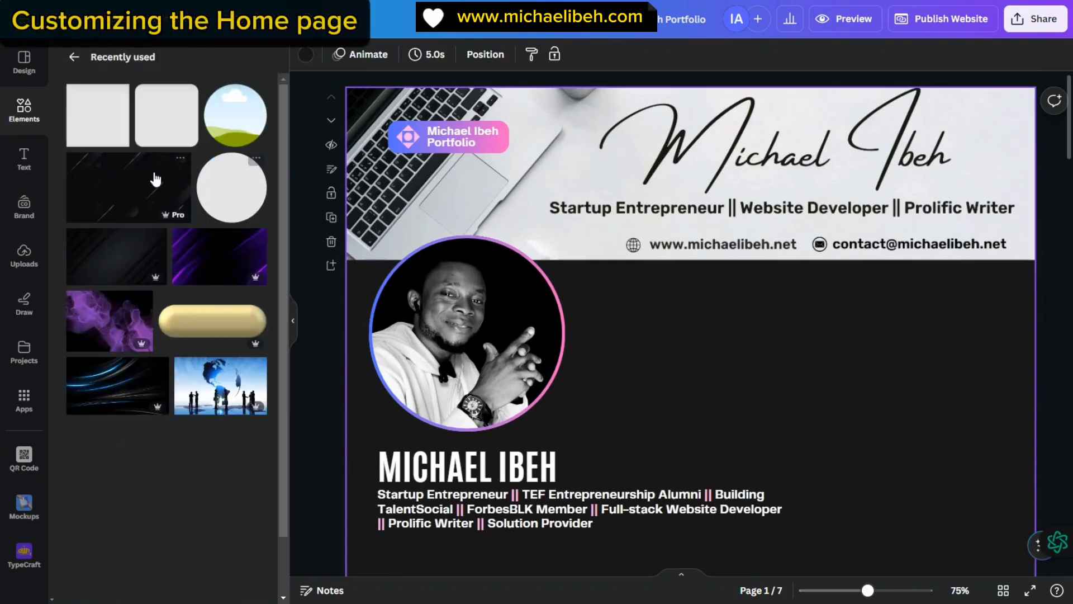
pyautogui.click(126, 266)
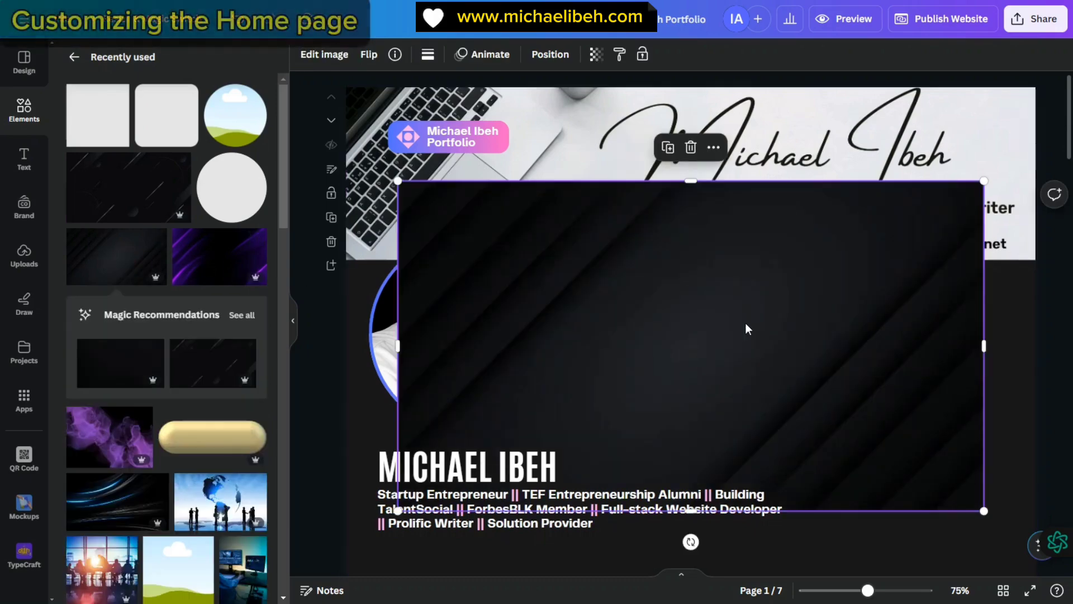
pyautogui.rightClick(745, 320)
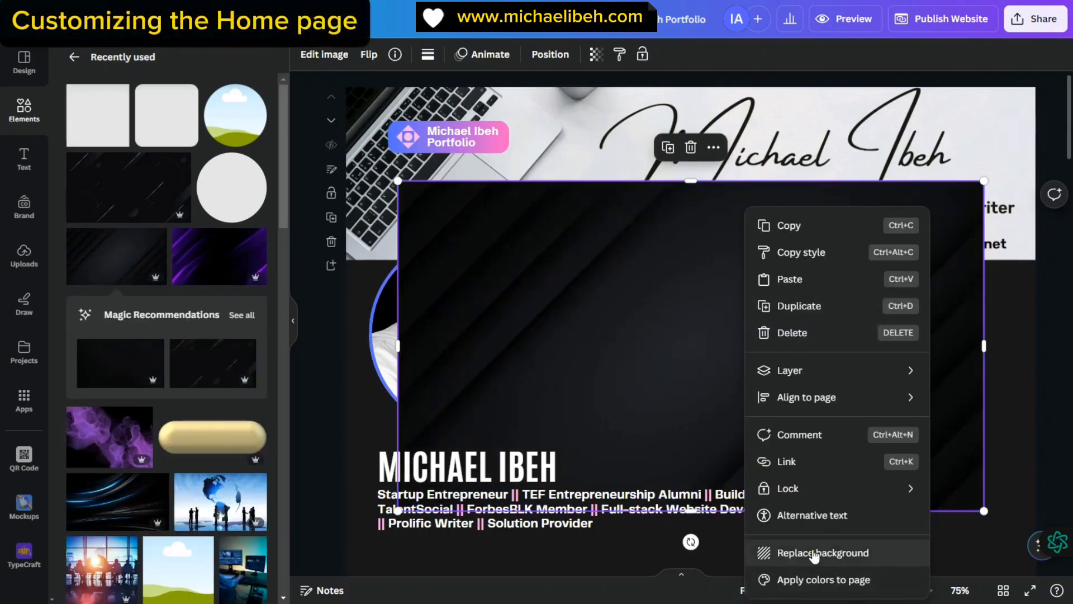
pyautogui.click(815, 554)
# - Try two other dark images, including a recommended one, as the page background
pyautogui.scroll(-3, 838, 391)
pyautogui.scroll(3, 895, 380)
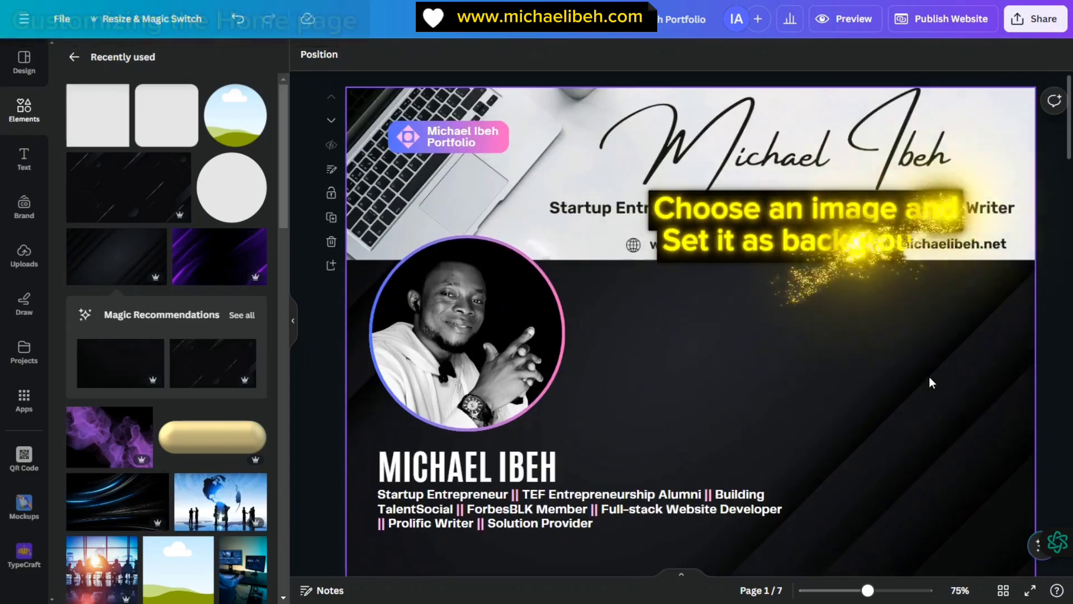
pyautogui.scroll(-3, 816, 386)
pyautogui.scroll(3, 813, 366)
pyautogui.click(136, 247)
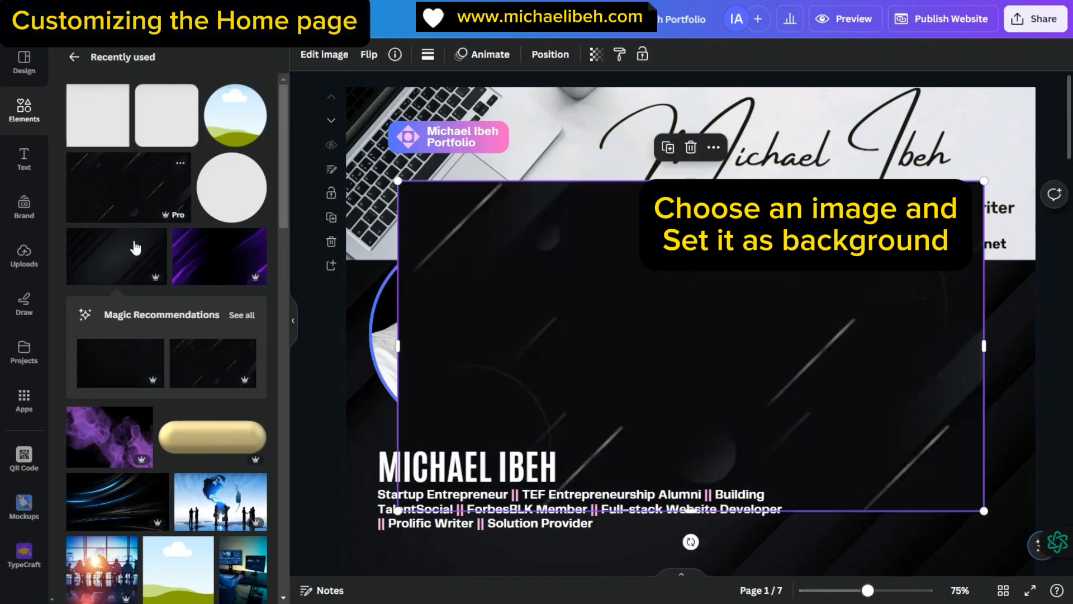
pyautogui.rightClick(737, 270)
pyautogui.click(815, 553)
pyautogui.scroll(-3, 846, 370)
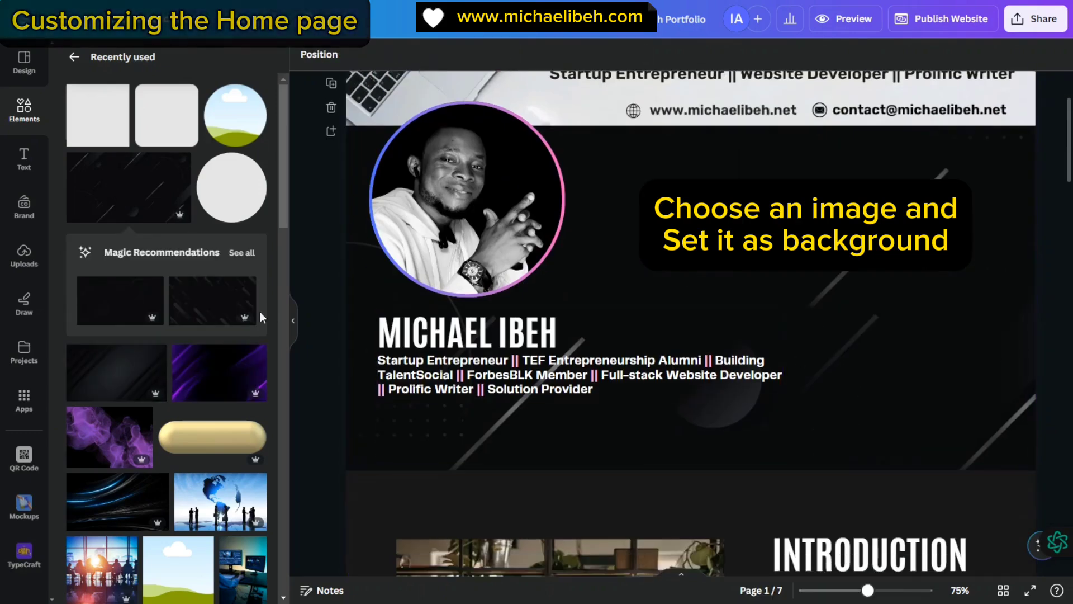
pyautogui.click(215, 307)
pyautogui.rightClick(760, 343)
pyautogui.click(861, 553)
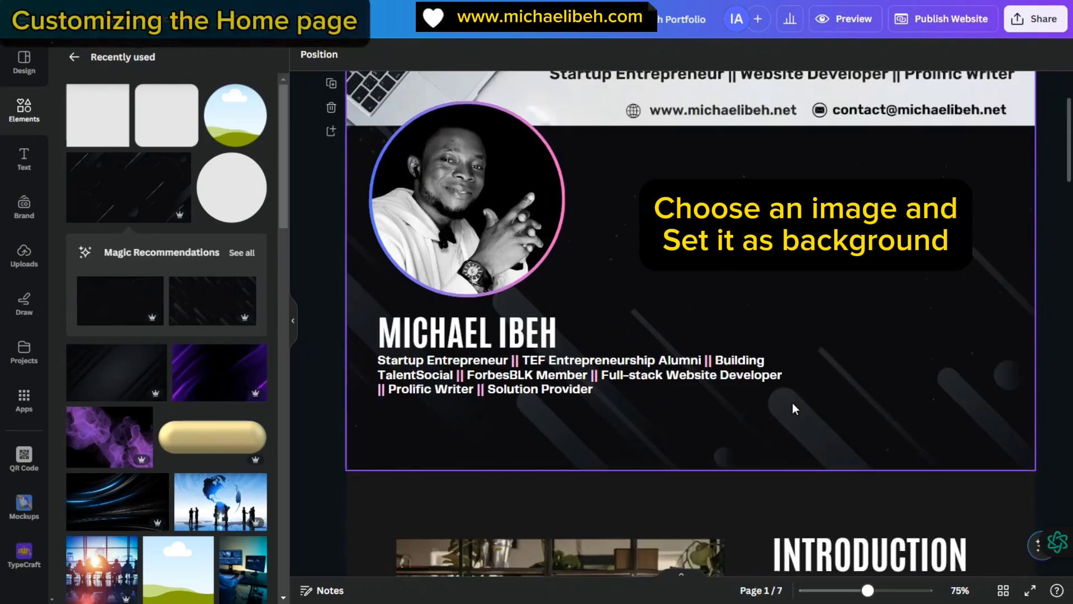
# - Replace the background with the glowing purple streak image
pyautogui.scroll(3, 874, 380)
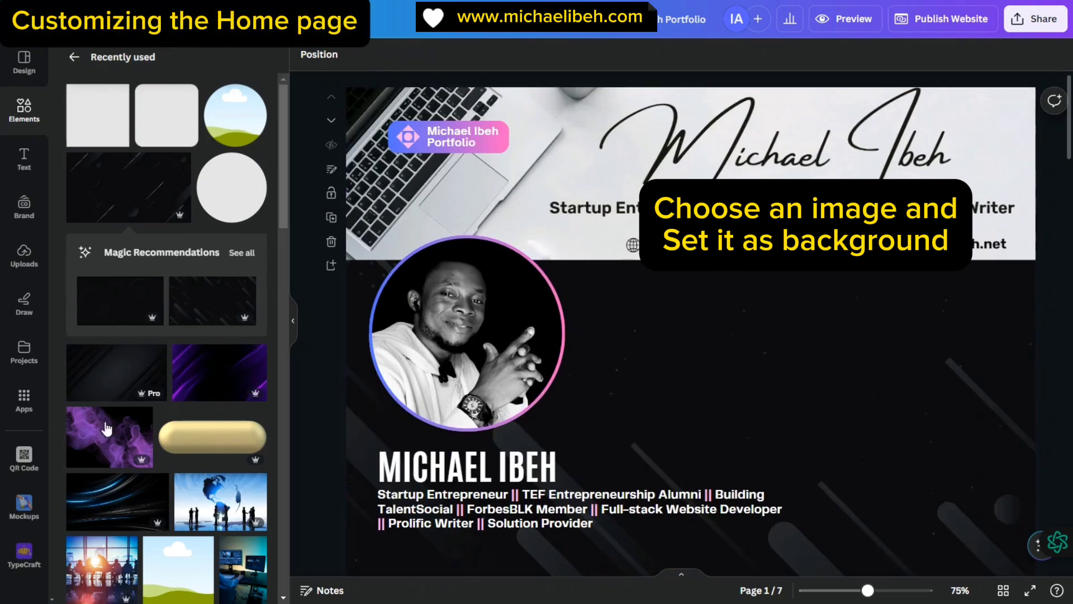
pyautogui.click(230, 386)
pyautogui.rightClick(706, 338)
pyautogui.click(786, 553)
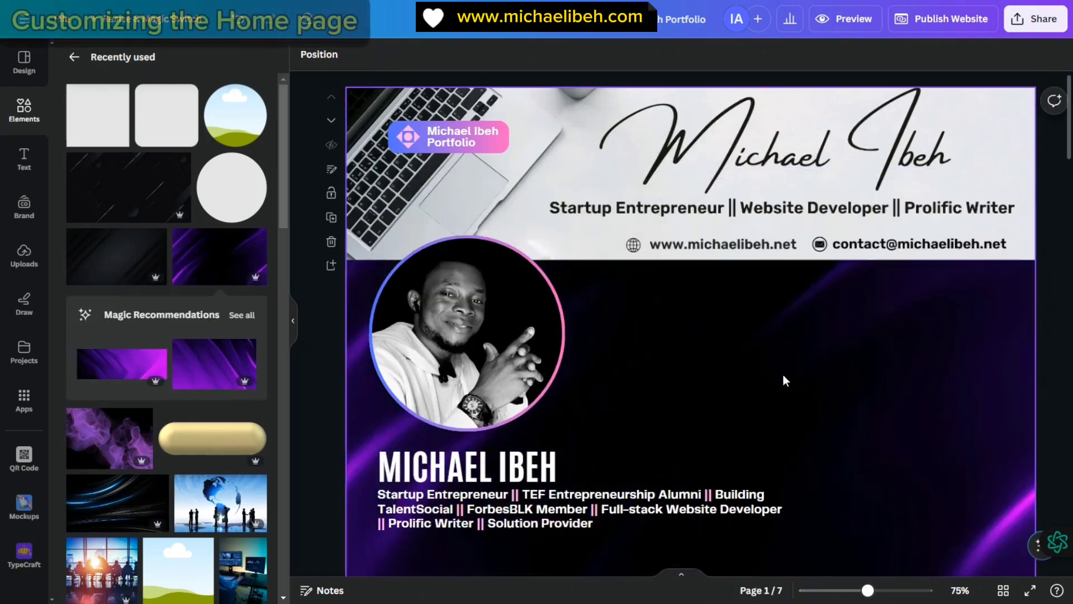
pyautogui.scroll(3, 844, 352)
pyautogui.scroll(-3, 855, 350)
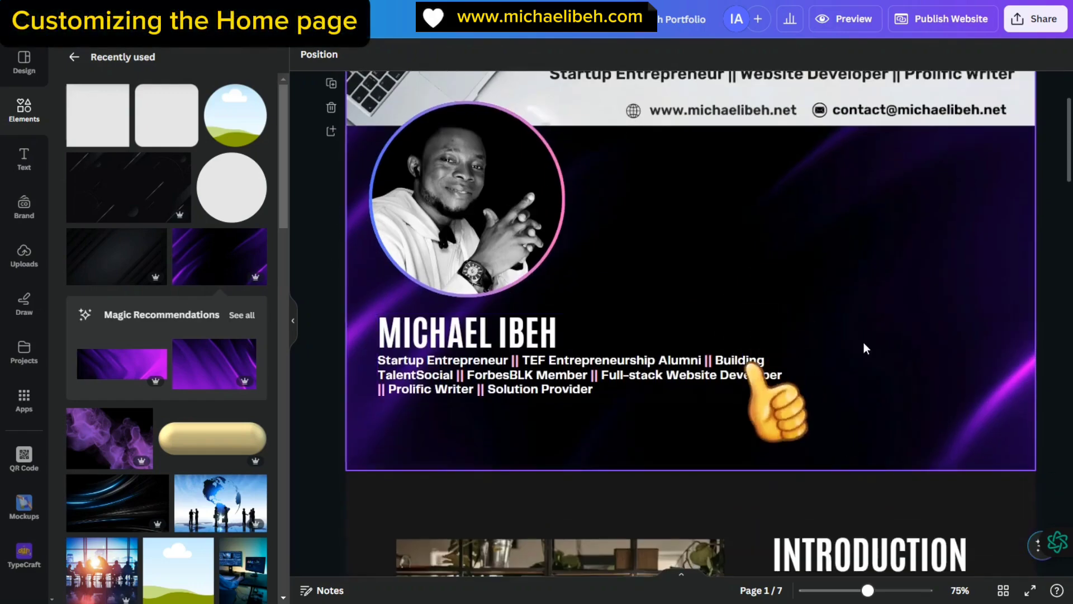
pyautogui.scroll(3, 827, 327)
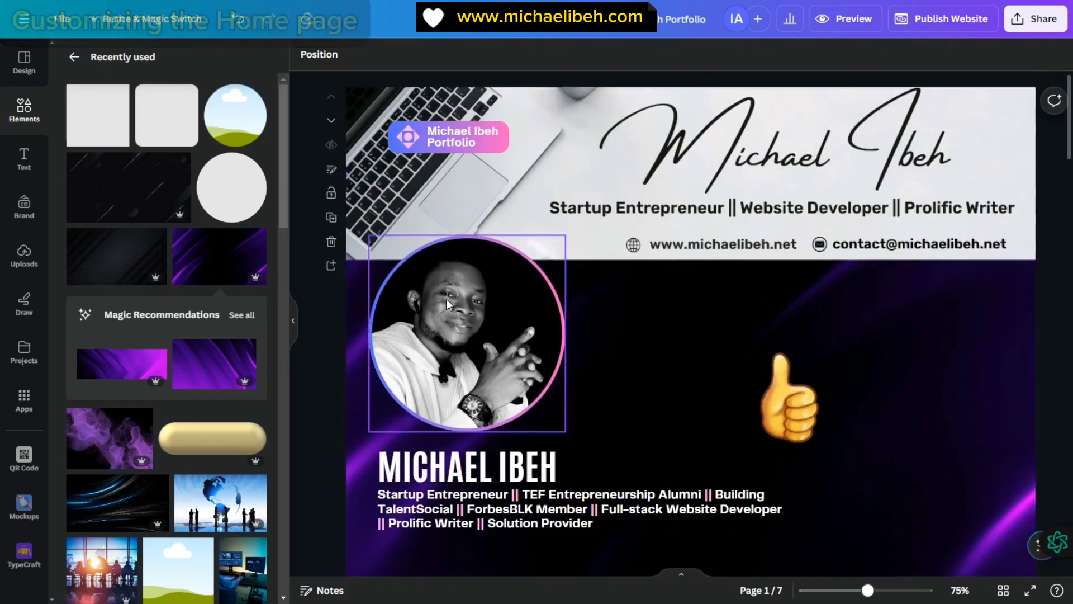
pyautogui.scroll(-1, 836, 314)
pyautogui.scroll(1, 326, 260)
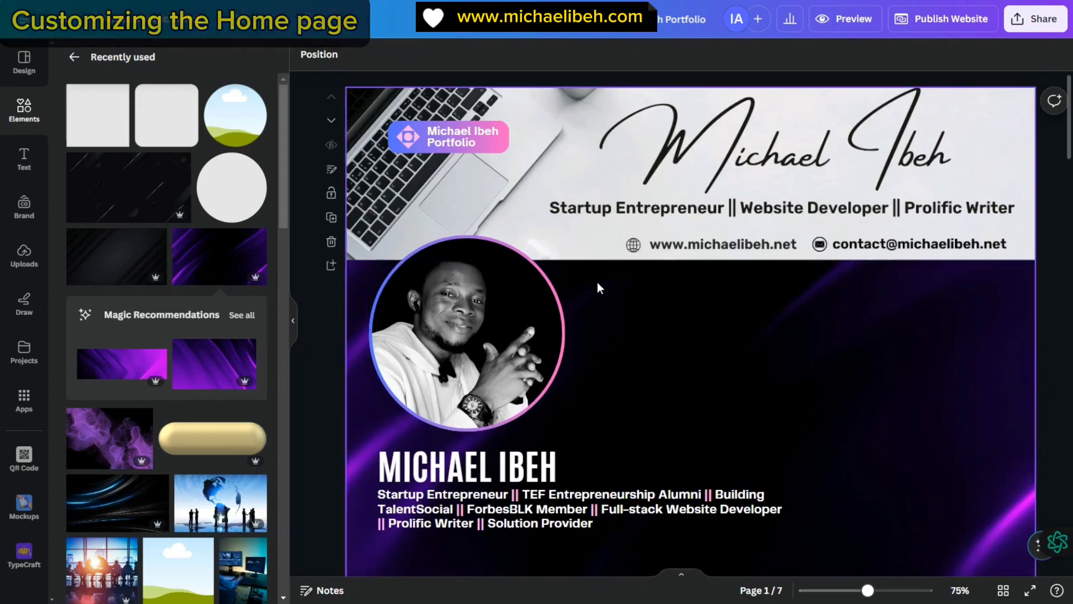
pyautogui.scroll(-3, 596, 288)
pyautogui.scroll(3, 833, 281)
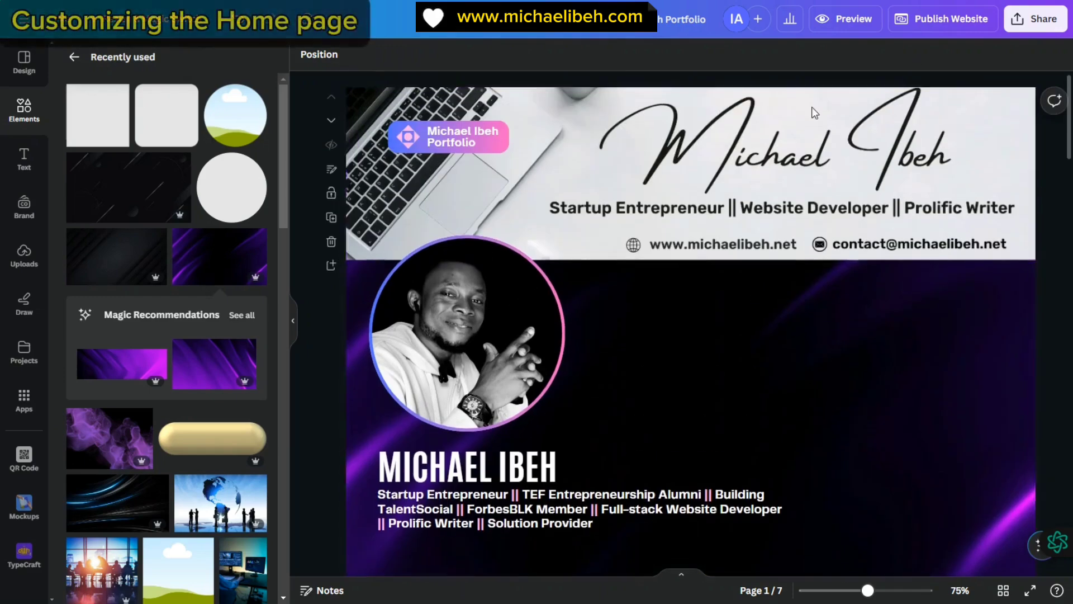
pyautogui.scroll(-5, 798, 354)
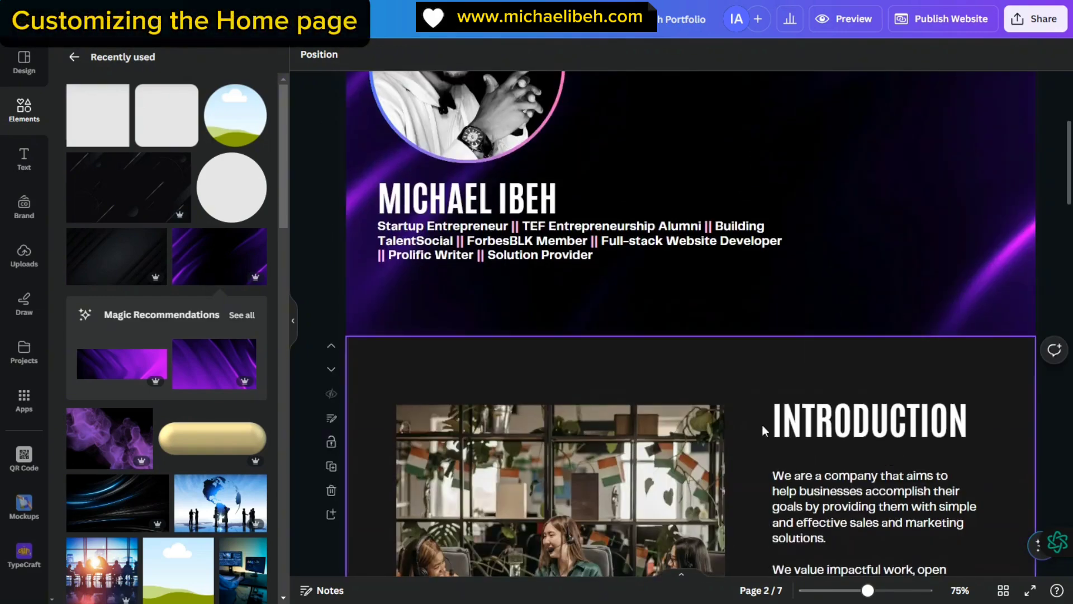
pyautogui.scroll(5, 891, 389)
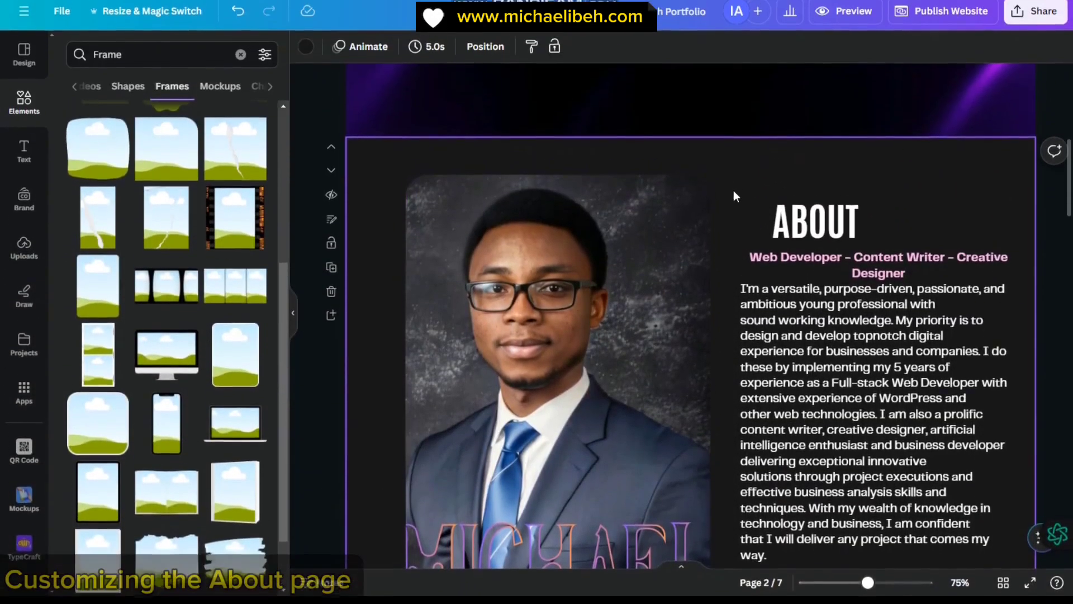
# - Shift the About subtitle and body text block slightly lower beneath the ABOUT heading
pyautogui.scroll(-4, 652, 280)
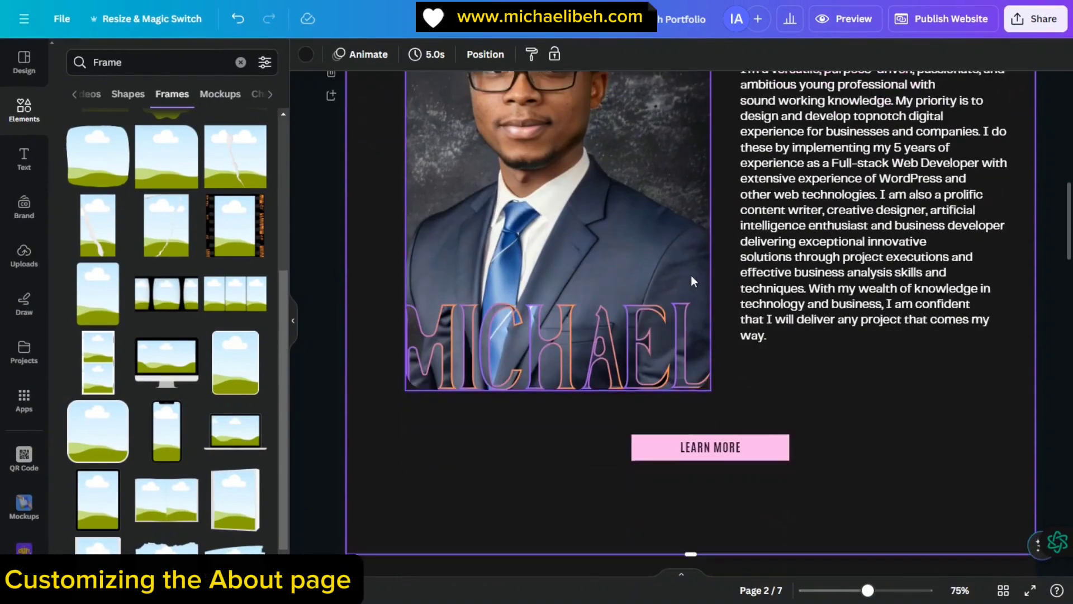
pyautogui.scroll(4, 693, 282)
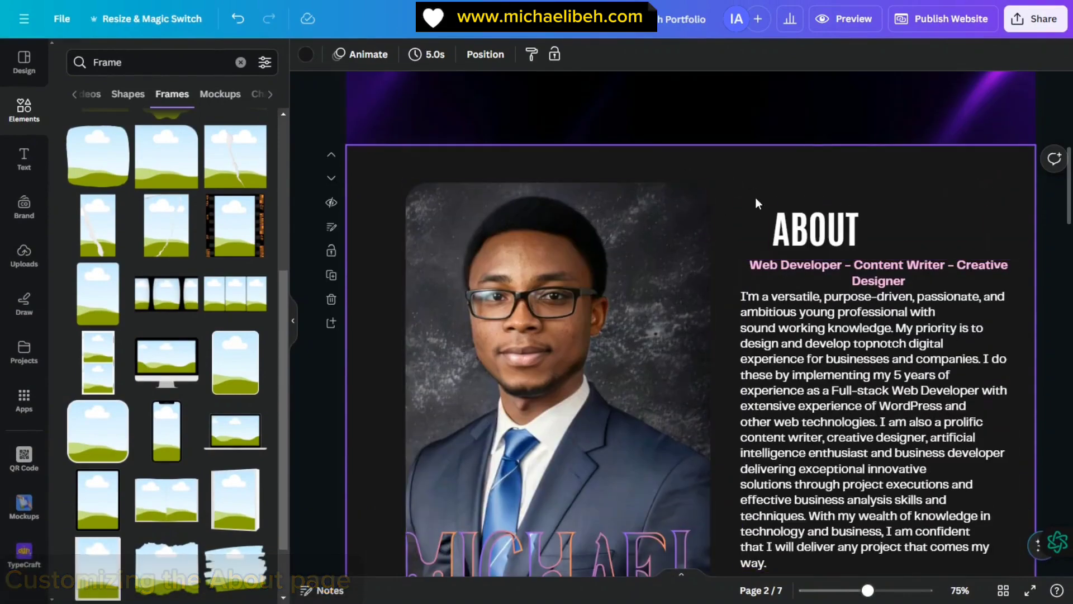
pyautogui.scroll(-10, 729, 258)
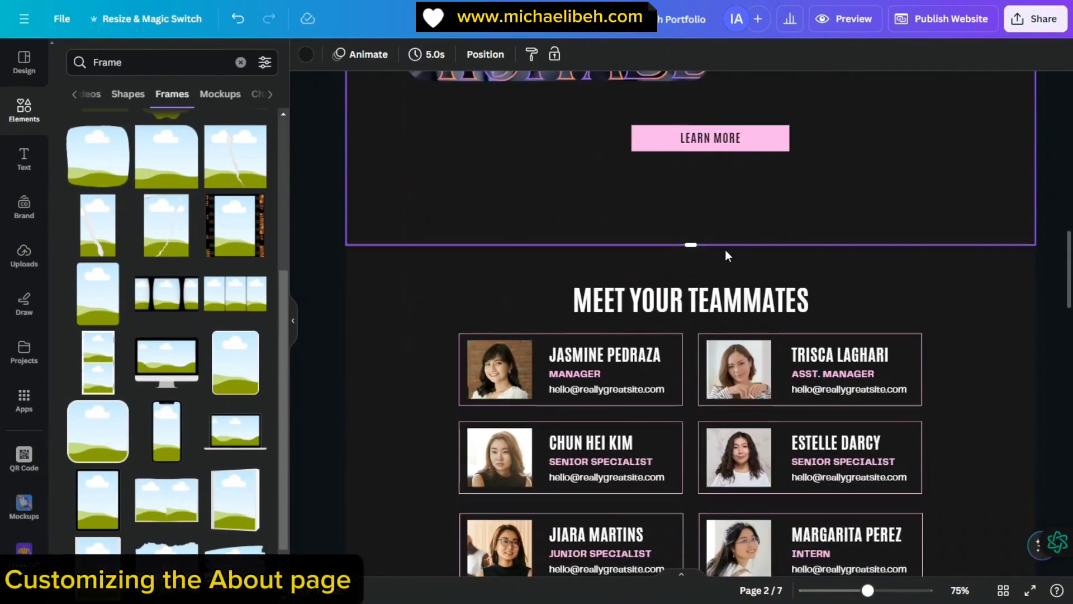
pyautogui.scroll(4, 713, 226)
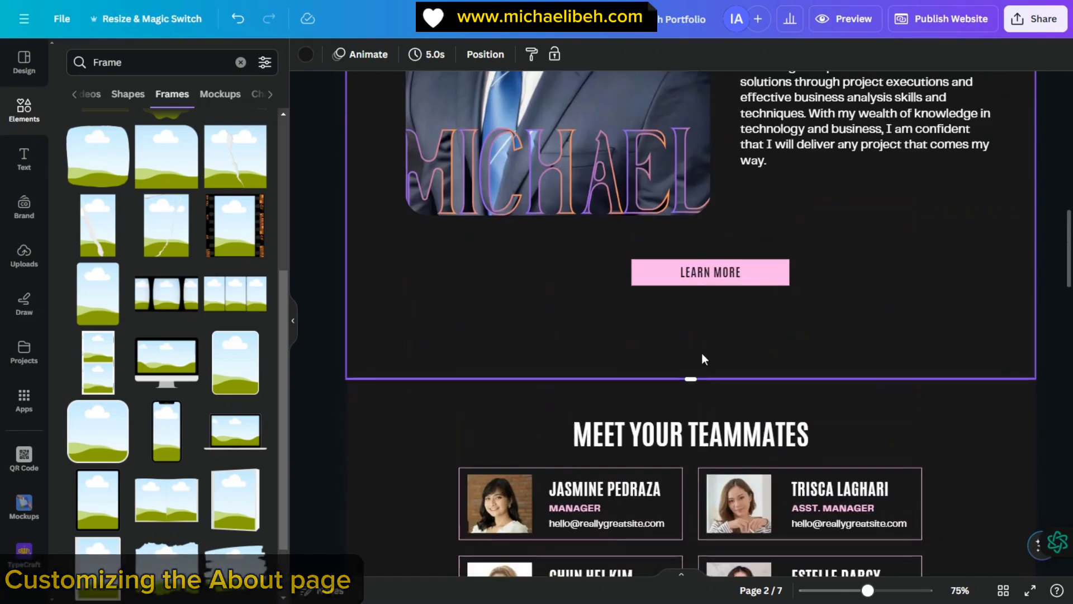
pyautogui.moveTo(692, 380); pyautogui.dragTo(683, 350)
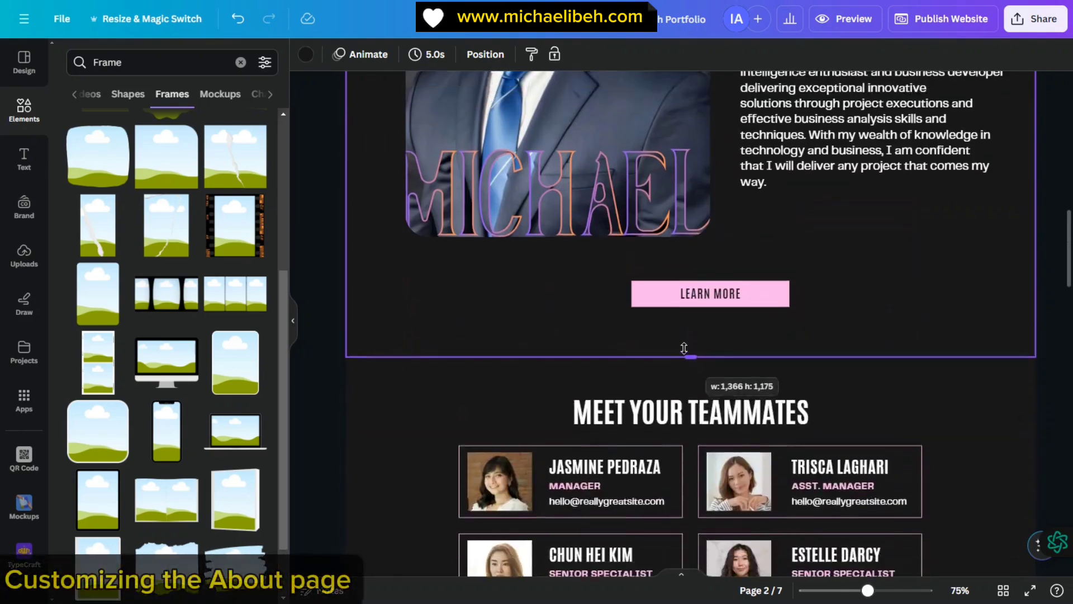
pyautogui.scroll(6, 780, 311)
pyautogui.scroll(-2, 729, 277)
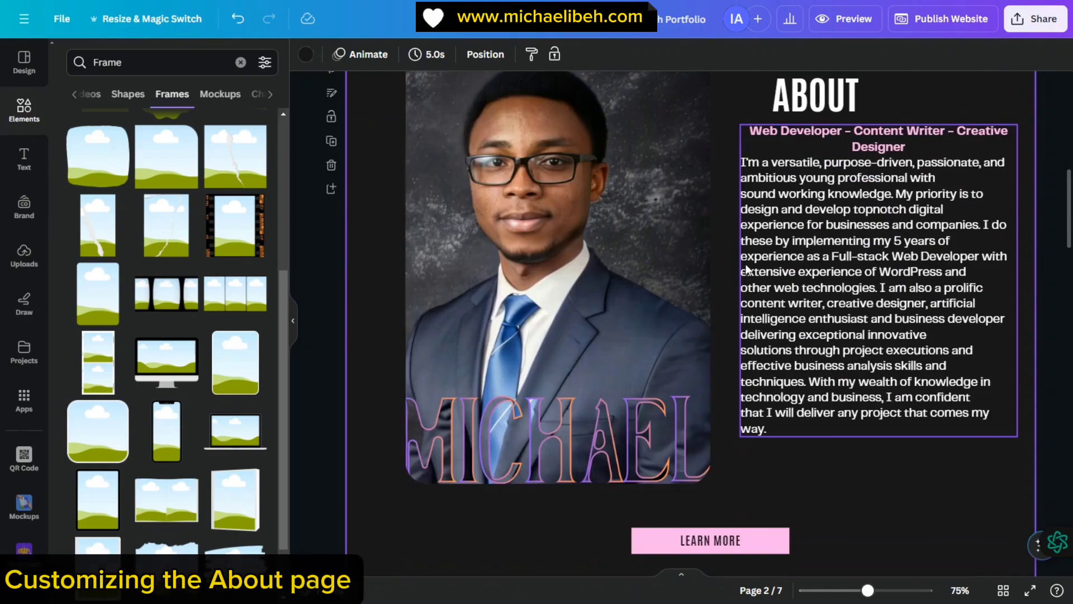
pyautogui.scroll(4, 727, 296)
pyautogui.scroll(-4, 724, 374)
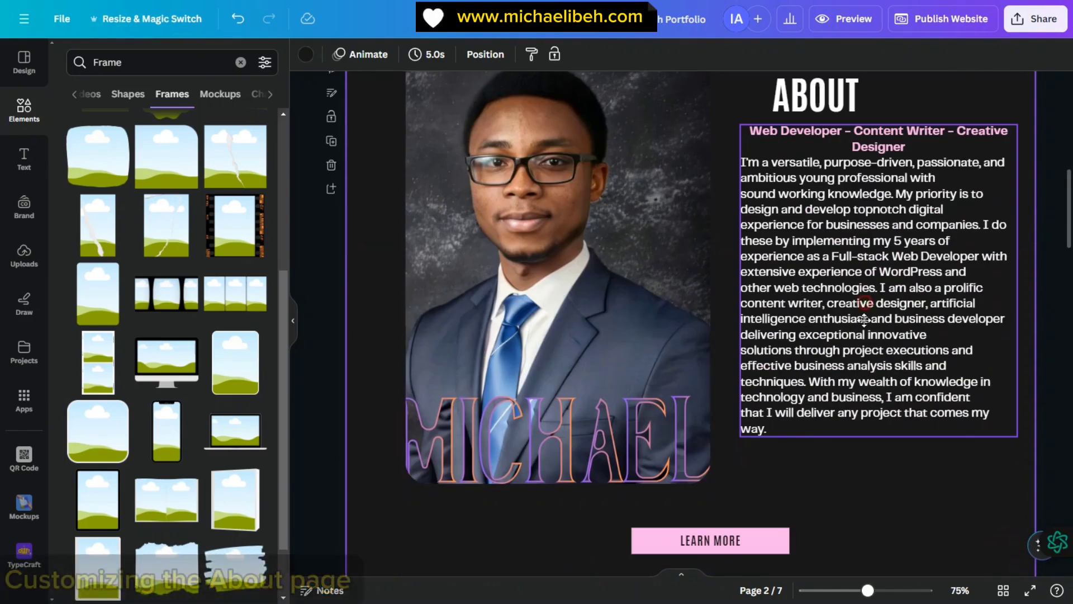
pyautogui.moveTo(865, 320); pyautogui.dragTo(865, 338)
pyautogui.scroll(2, 594, 250)
# - Detach the portrait from its frame and move it aside over the About text
pyautogui.click(522, 323)
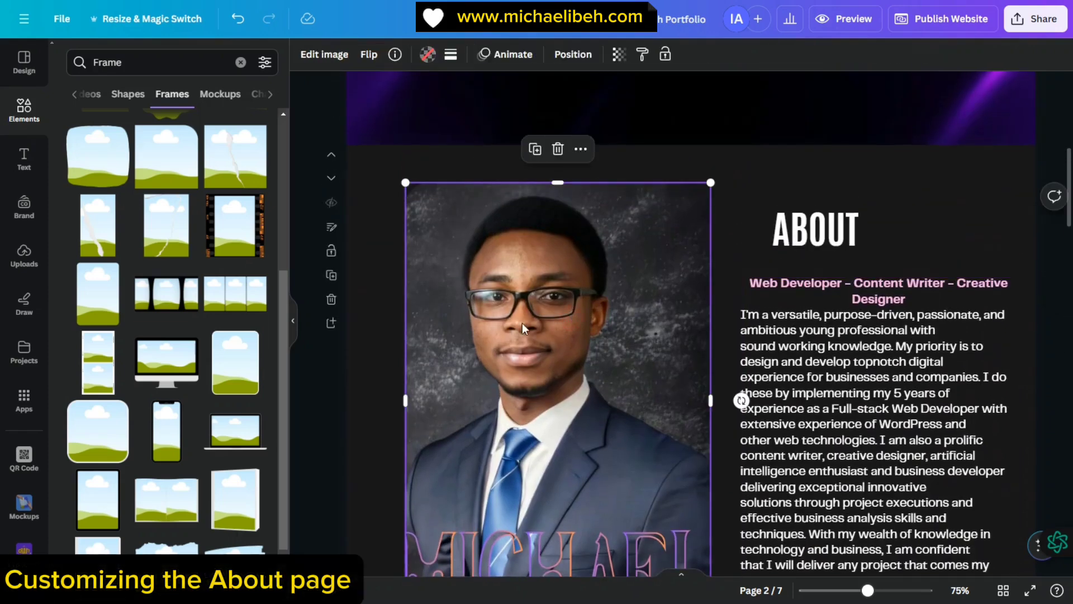
pyautogui.rightClick(515, 257)
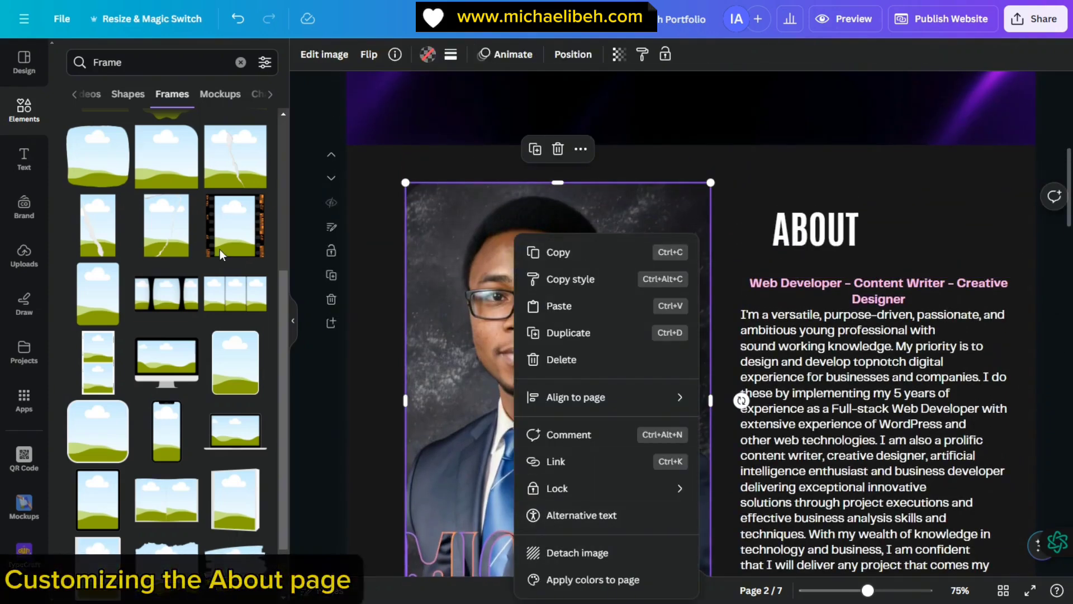
pyautogui.click(565, 553)
pyautogui.moveTo(468, 368); pyautogui.dragTo(818, 363)
pyautogui.click(537, 330)
pyautogui.scroll(-2, 557, 241)
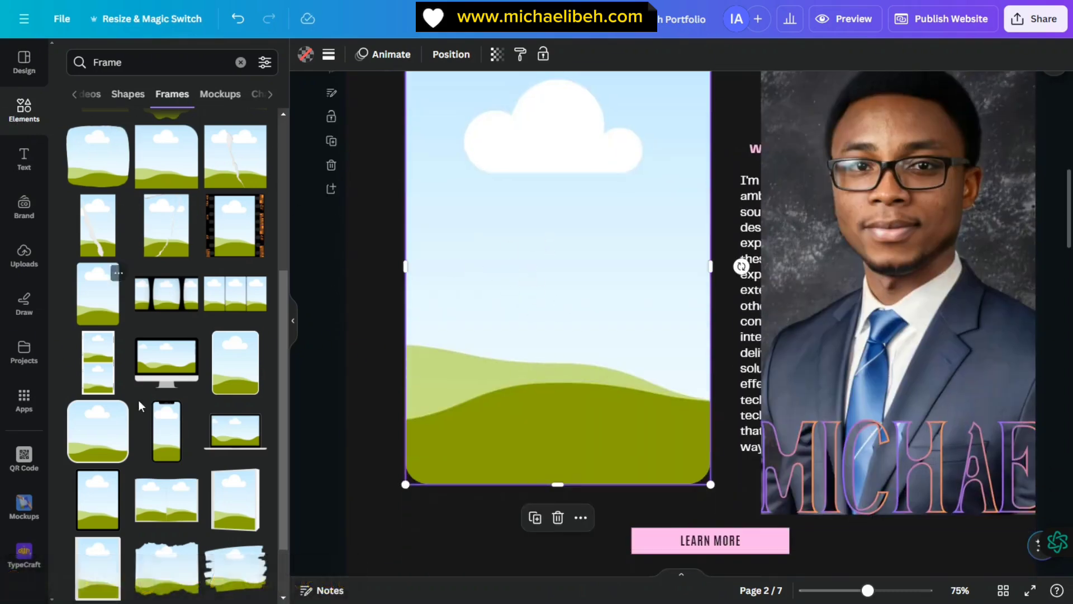
# - Try nesting the portrait in a rounded landscape frame, then undo those changes
pyautogui.click(236, 375)
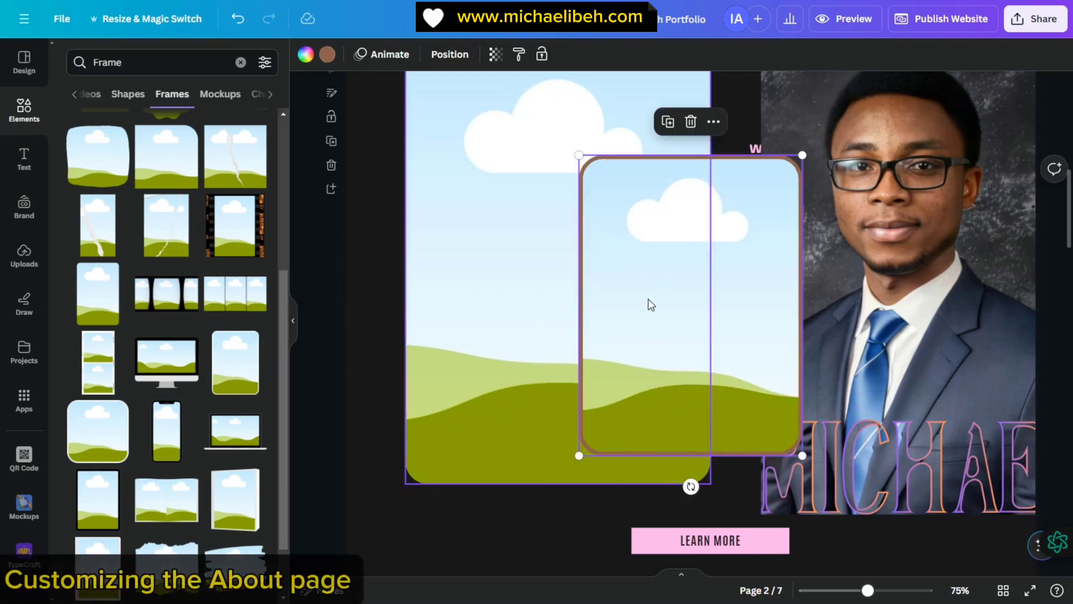
pyautogui.moveTo(646, 301); pyautogui.dragTo(522, 297)
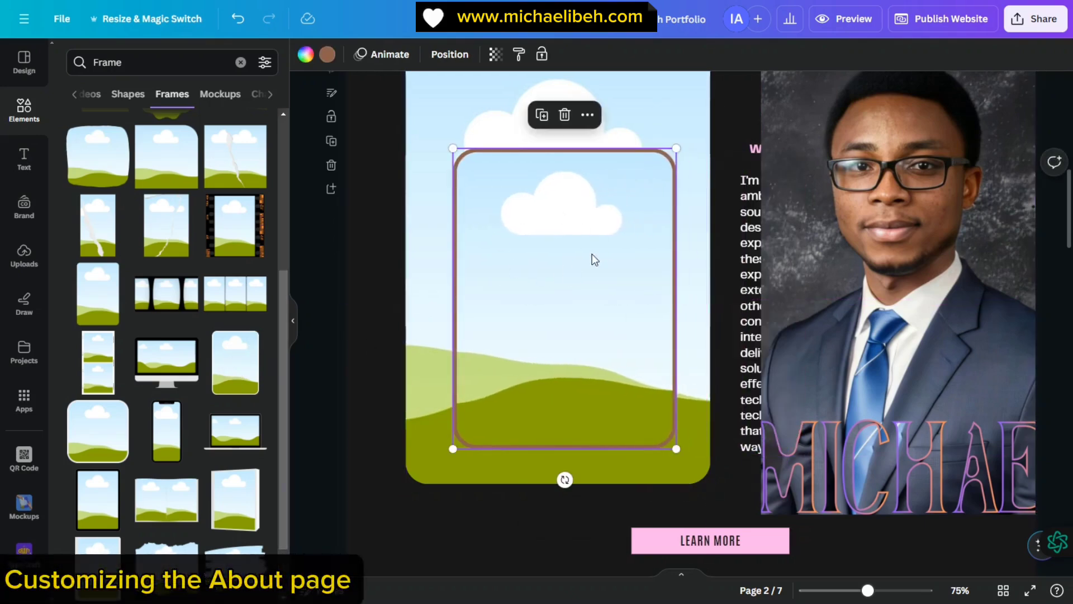
pyautogui.moveTo(515, 301); pyautogui.dragTo(517, 286)
pyautogui.scroll(3, 592, 306)
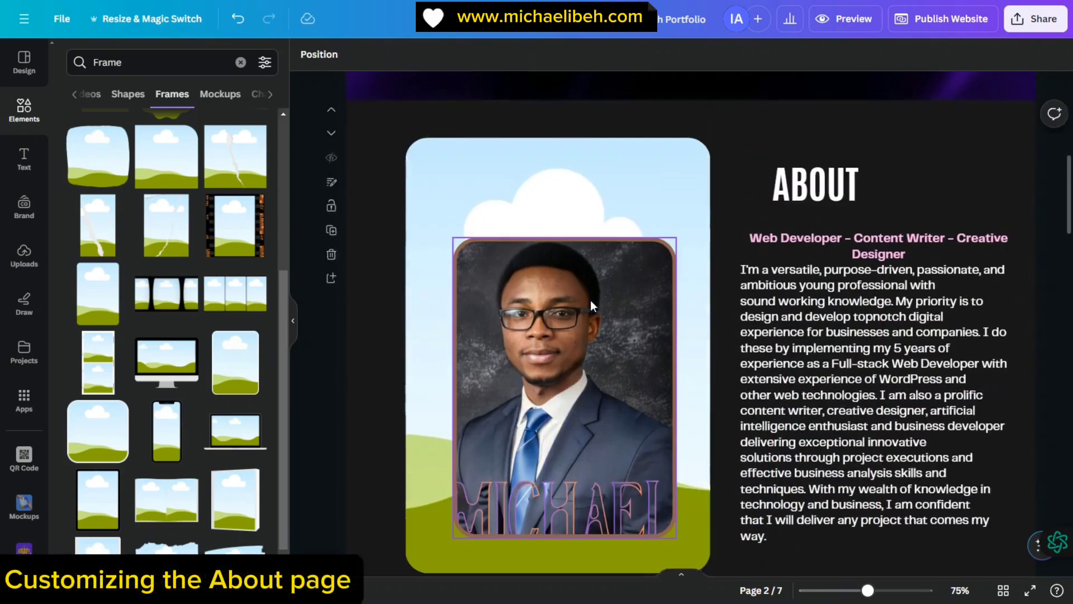
pyautogui.click(239, 24)
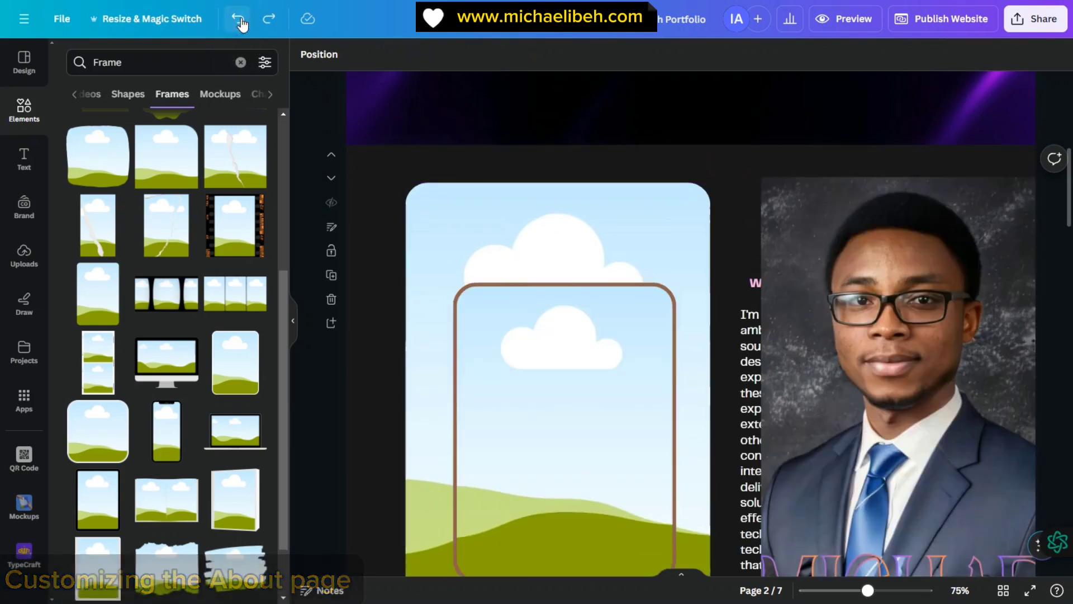
pyautogui.click(240, 22)
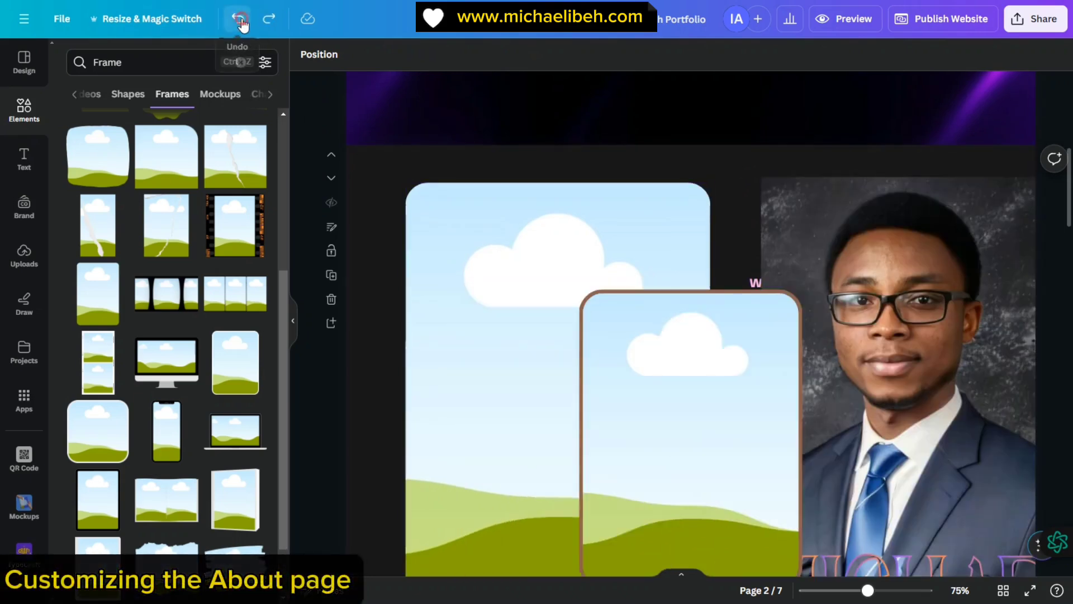
pyautogui.click(238, 24)
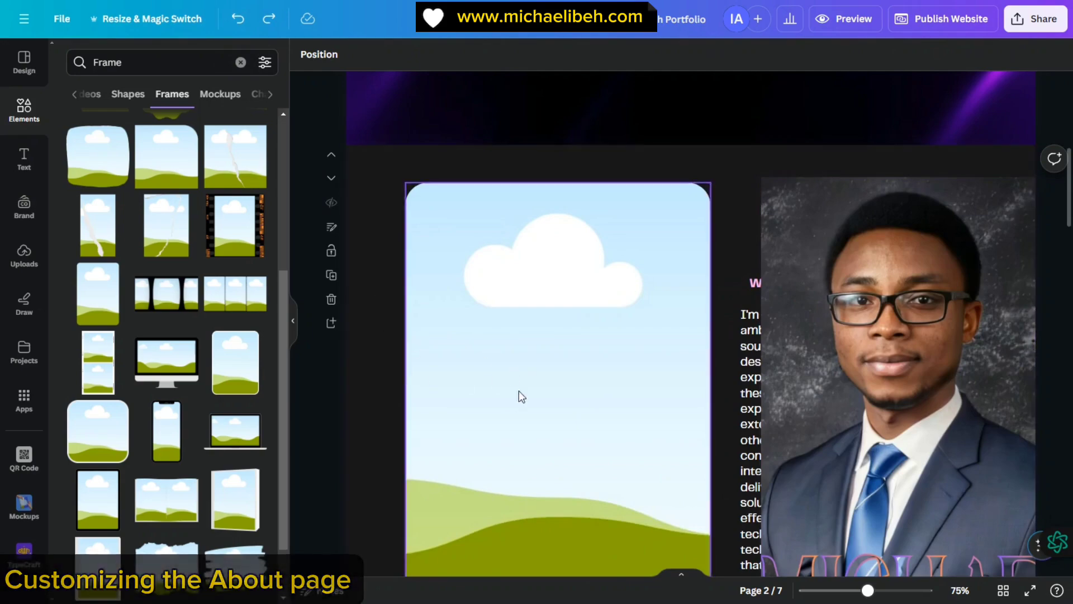
pyautogui.scroll(-3, 503, 336)
pyautogui.scroll(3, 520, 268)
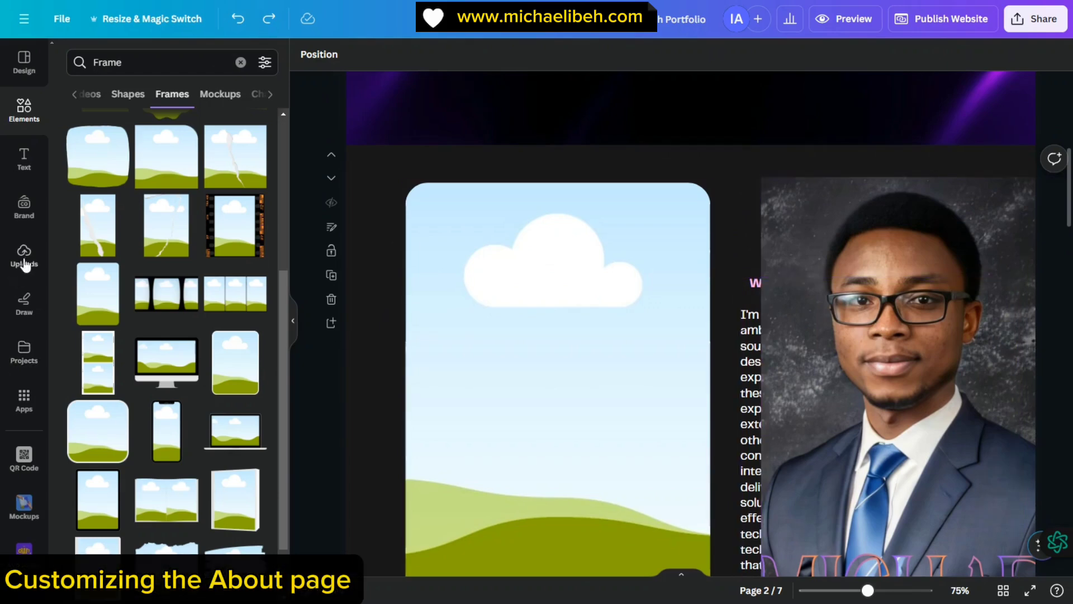
# - Drag the portrait from Uploads back into the large rounded frame beside the bio
pyautogui.click(22, 262)
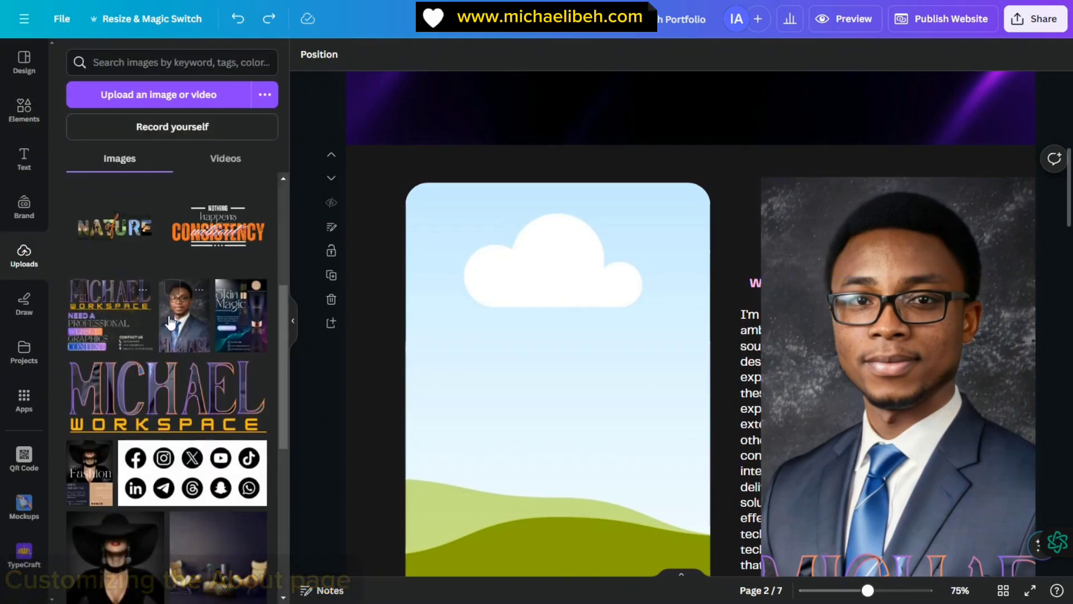
pyautogui.moveTo(863, 302); pyautogui.dragTo(526, 310)
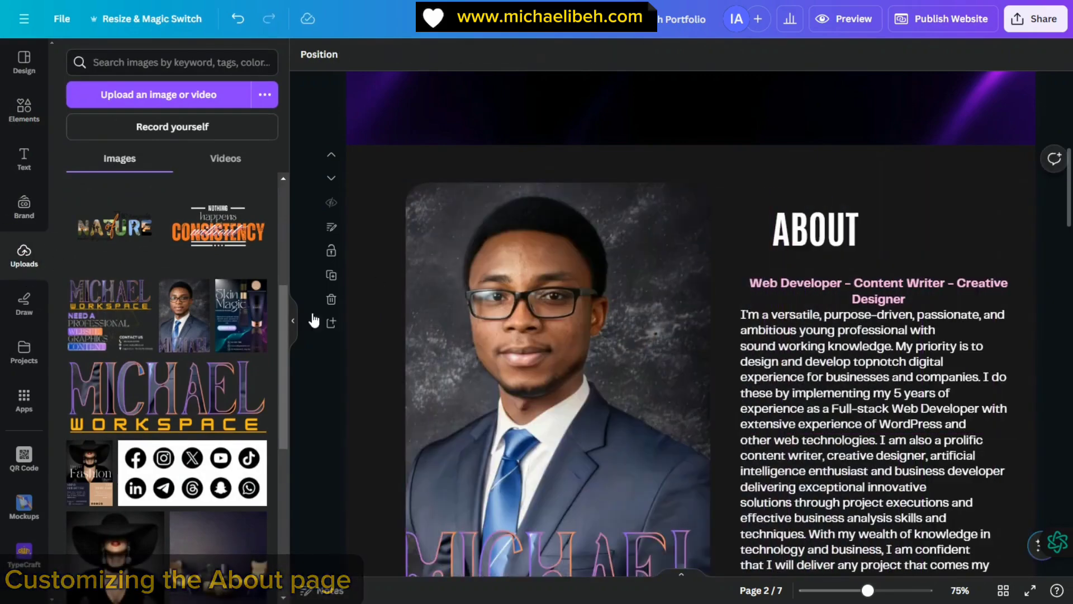
pyautogui.scroll(-3, 495, 220)
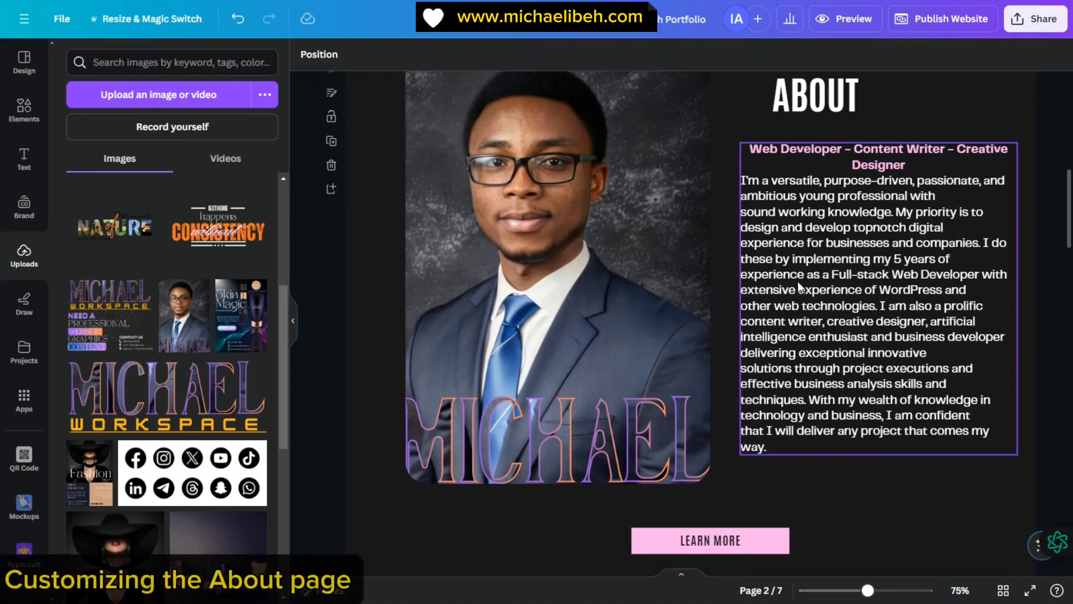
pyautogui.scroll(-3, 797, 281)
# - Ungroup the LEARN MORE button and select its text separately from the pink background
pyautogui.click(773, 403)
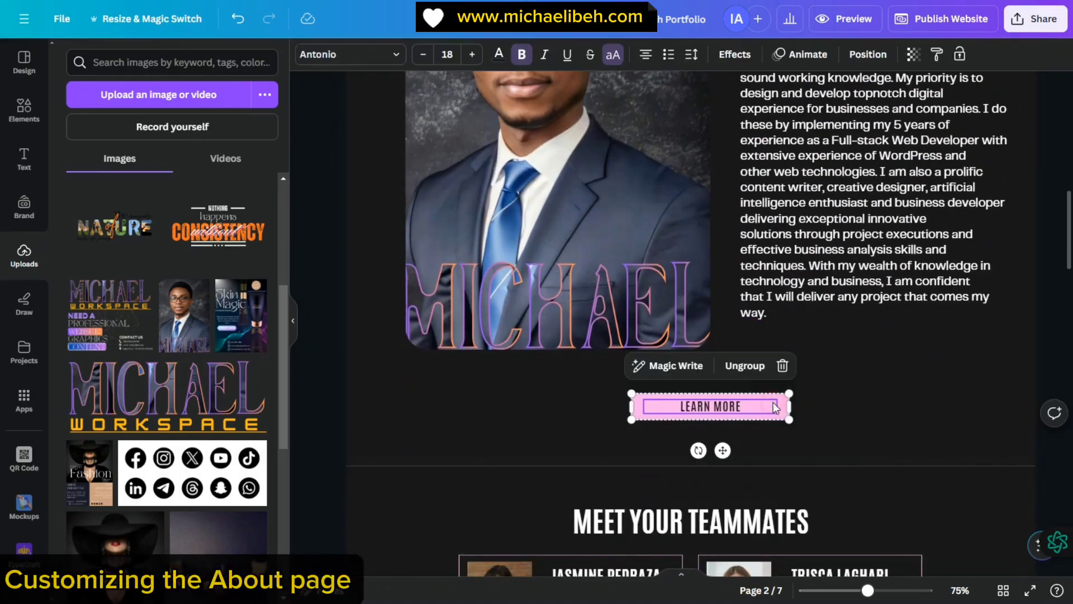
pyautogui.click(755, 372)
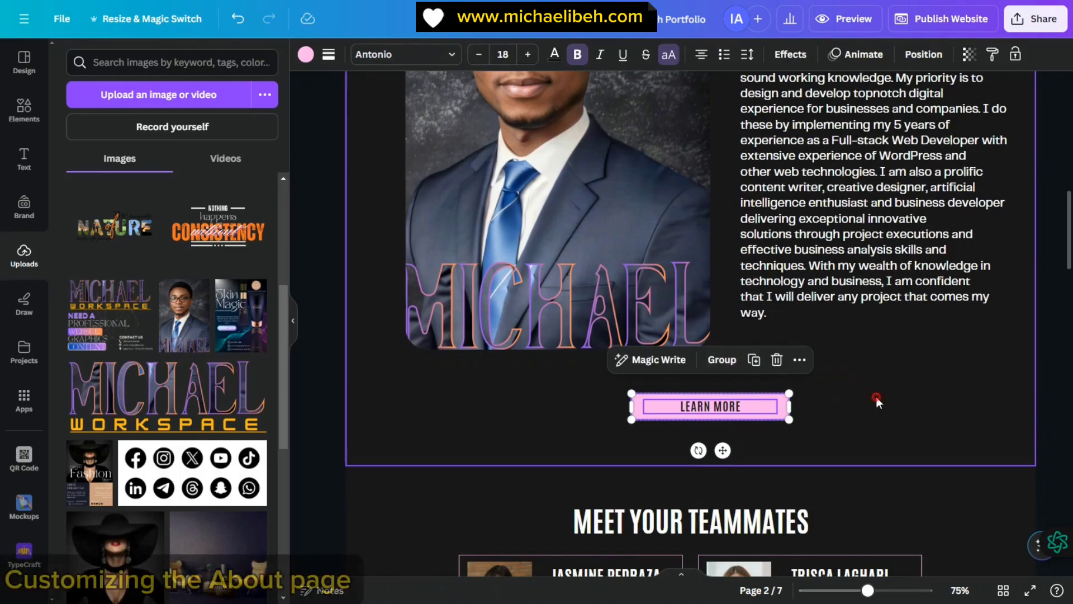
pyautogui.click(810, 398)
pyautogui.click(726, 409)
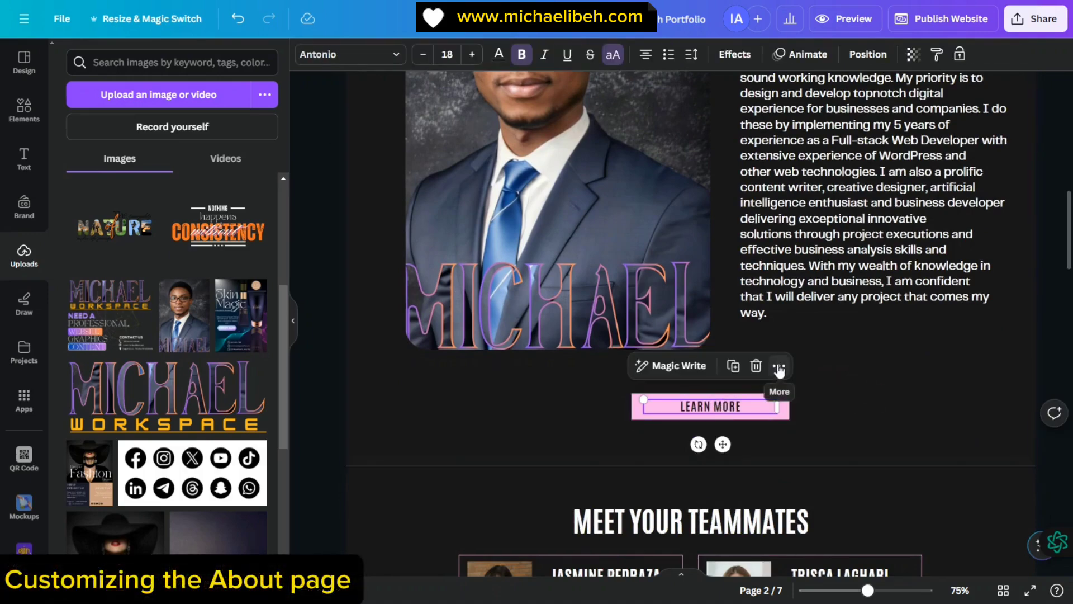
pyautogui.click(791, 402)
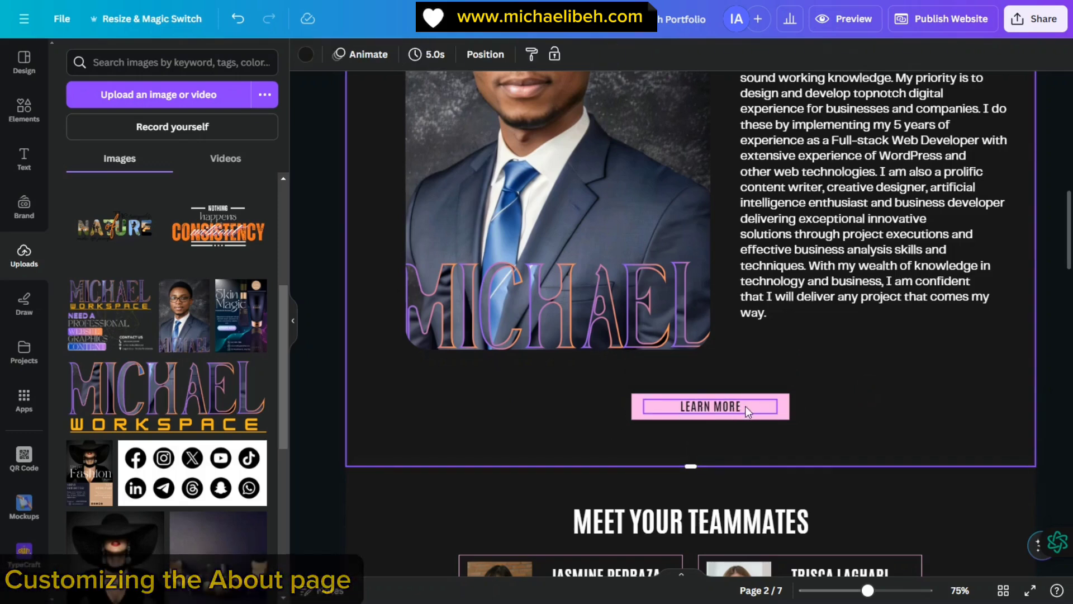
pyautogui.click(781, 396)
pyautogui.click(720, 413)
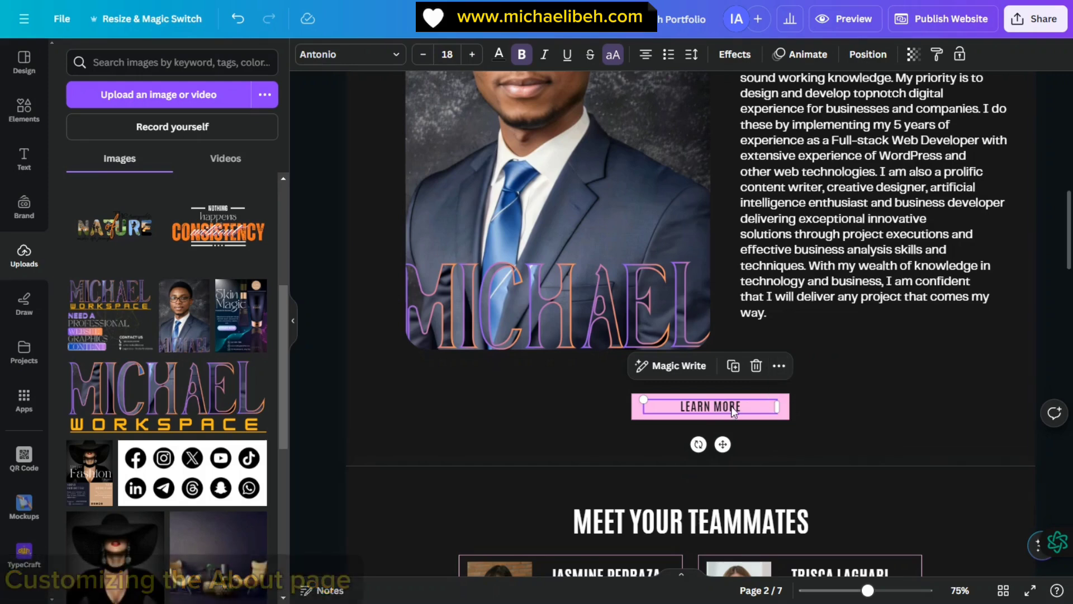
# - Link the LEARN MORE text to the owner's portfolio web address
pyautogui.click(779, 367)
pyautogui.click(824, 267)
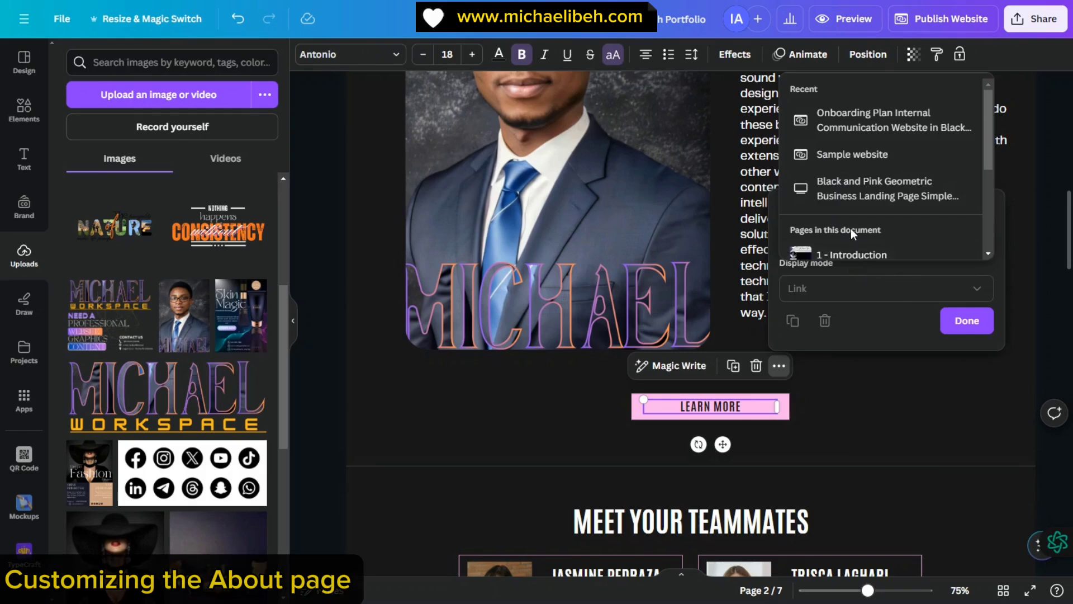
pyautogui.click(852, 254)
pyautogui.click(782, 425)
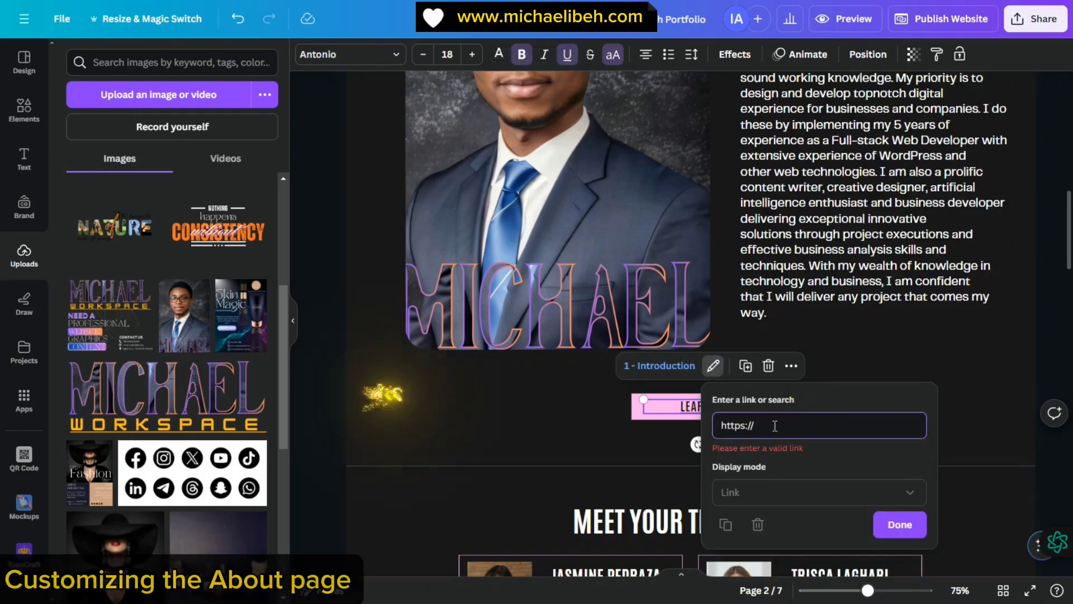
pyautogui.write('michaeli')
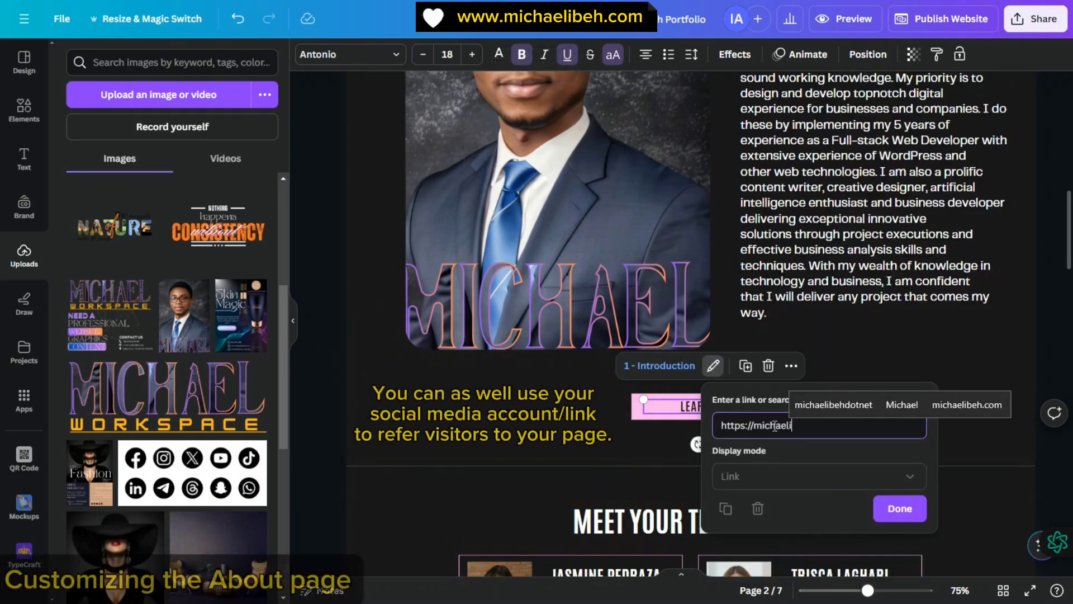
pyautogui.write('beh.')
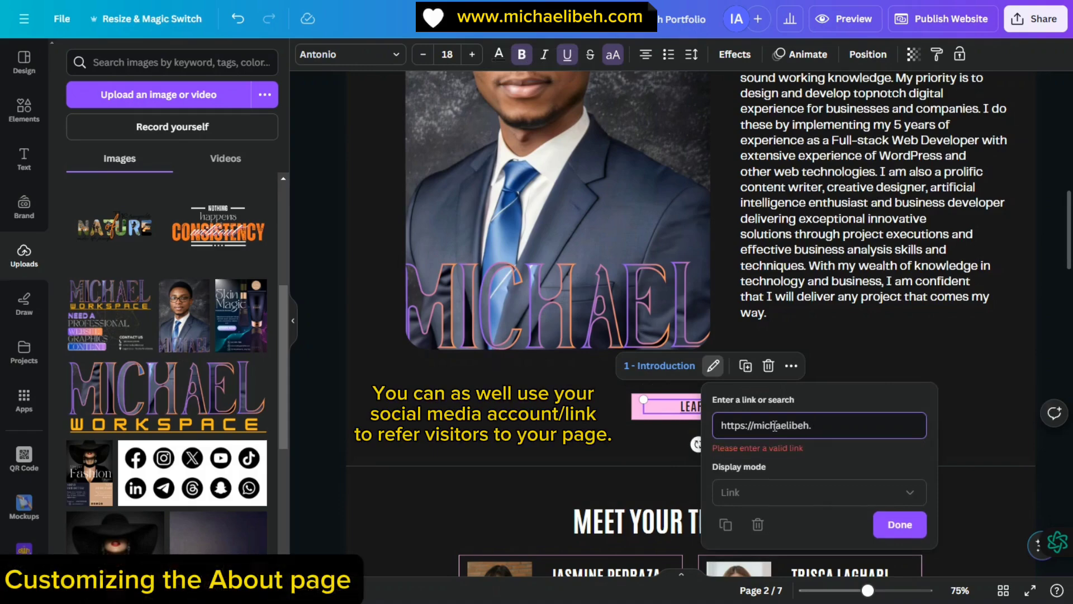
pyautogui.write('net')
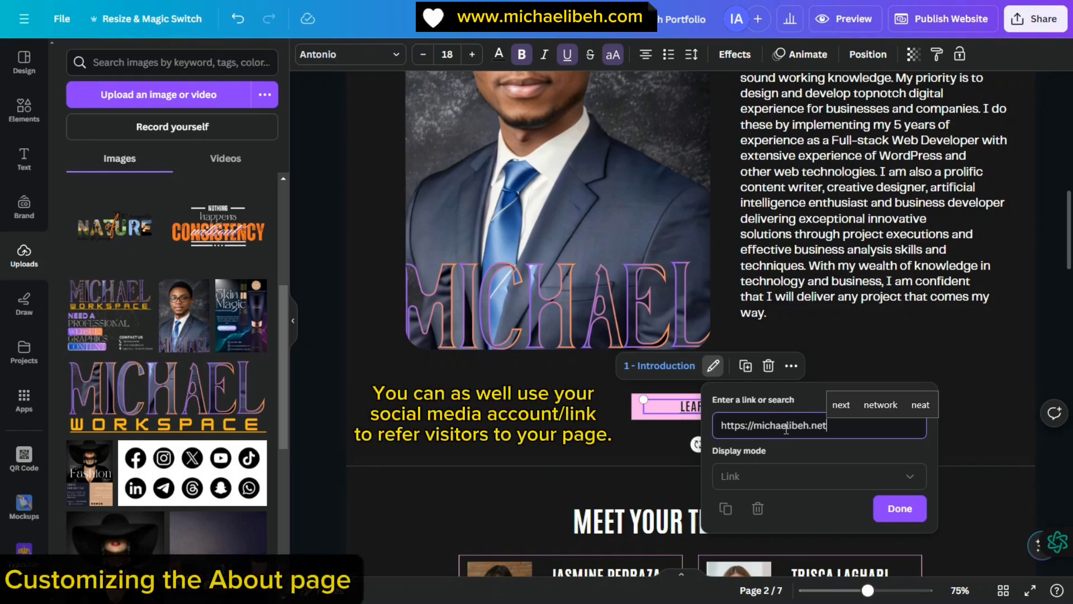
pyautogui.click(900, 509)
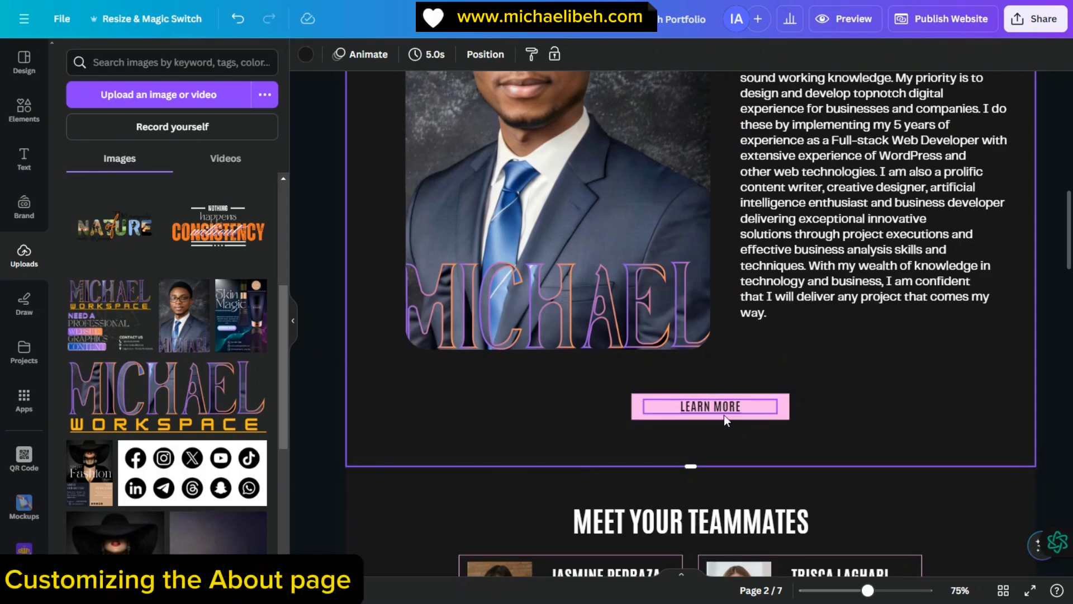
# - Clear the Frame search in Elements and show all recently used elements
pyautogui.scroll(3, 723, 403)
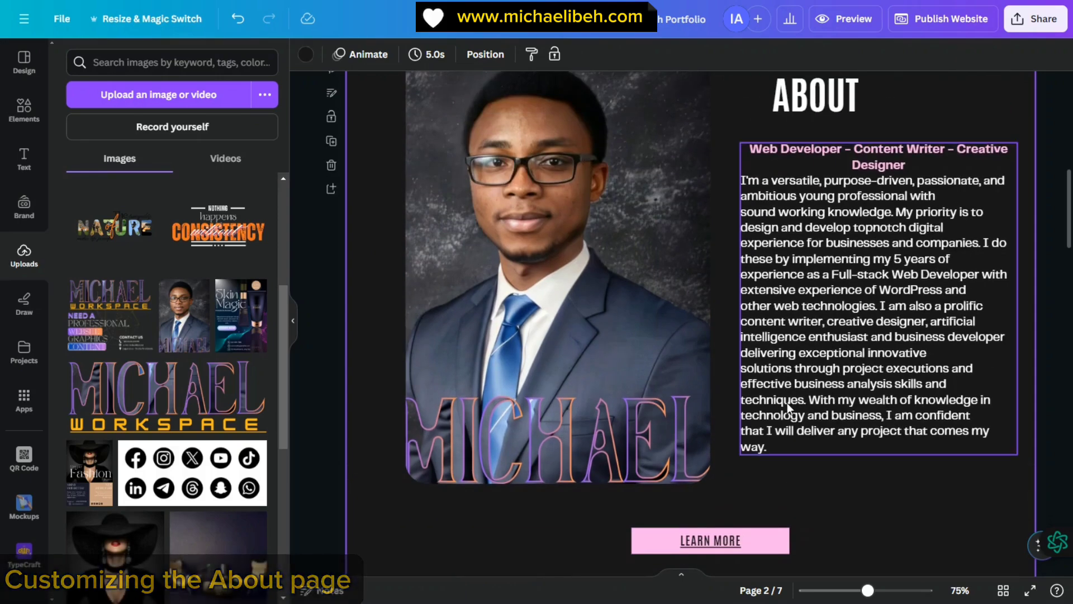
pyautogui.scroll(3, 787, 391)
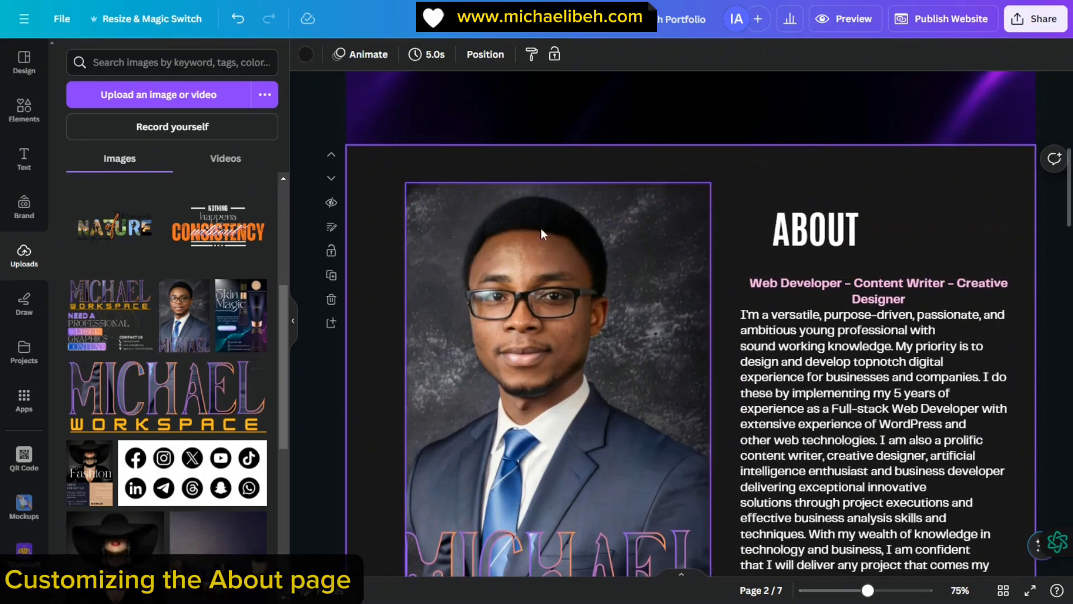
pyautogui.click(25, 112)
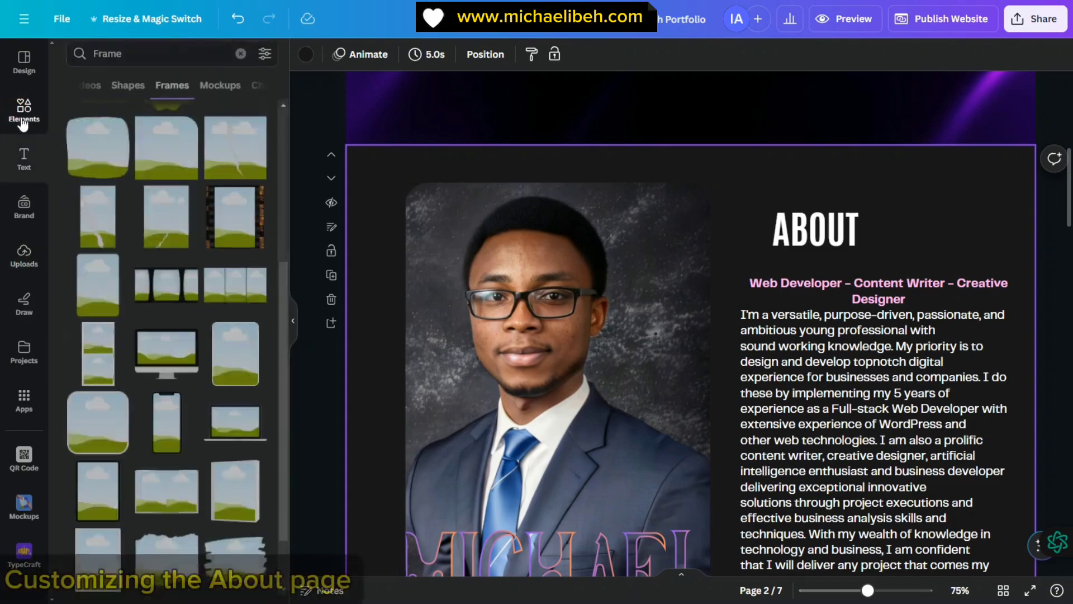
pyautogui.click(84, 93)
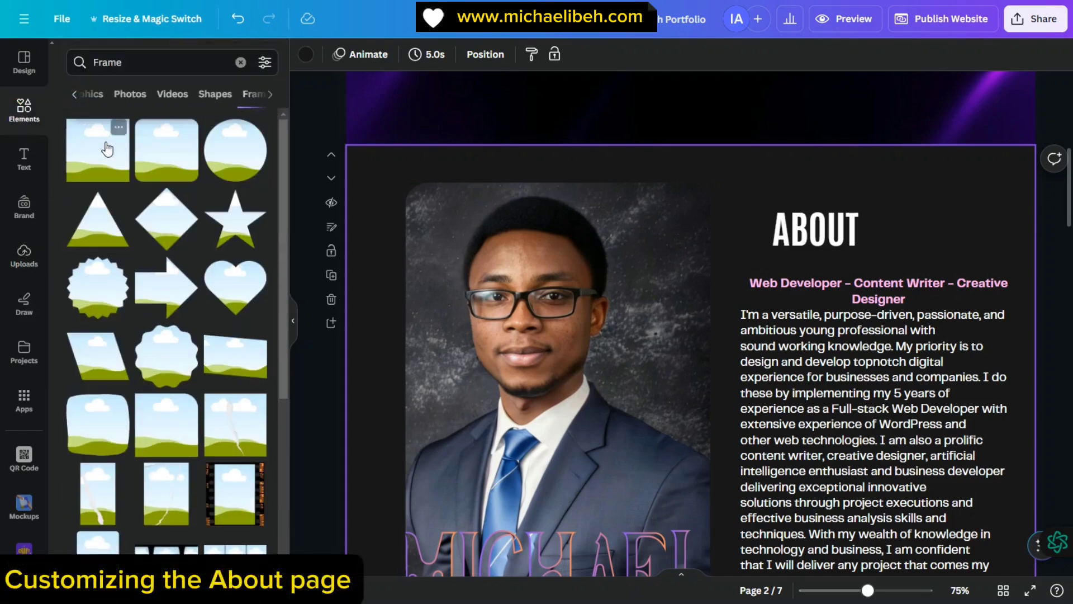
pyautogui.click(76, 95)
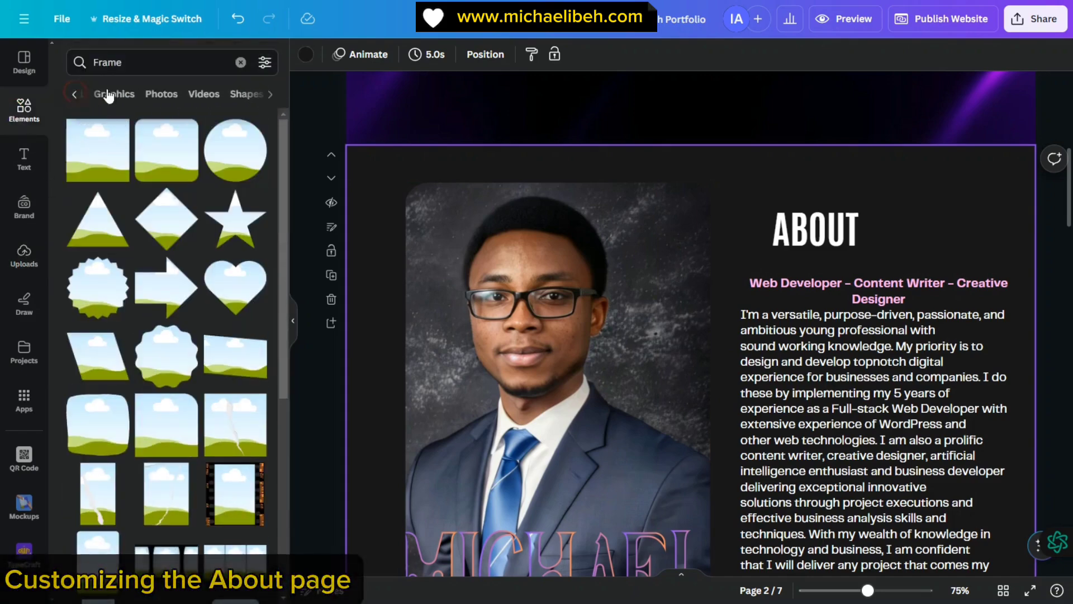
pyautogui.click(240, 64)
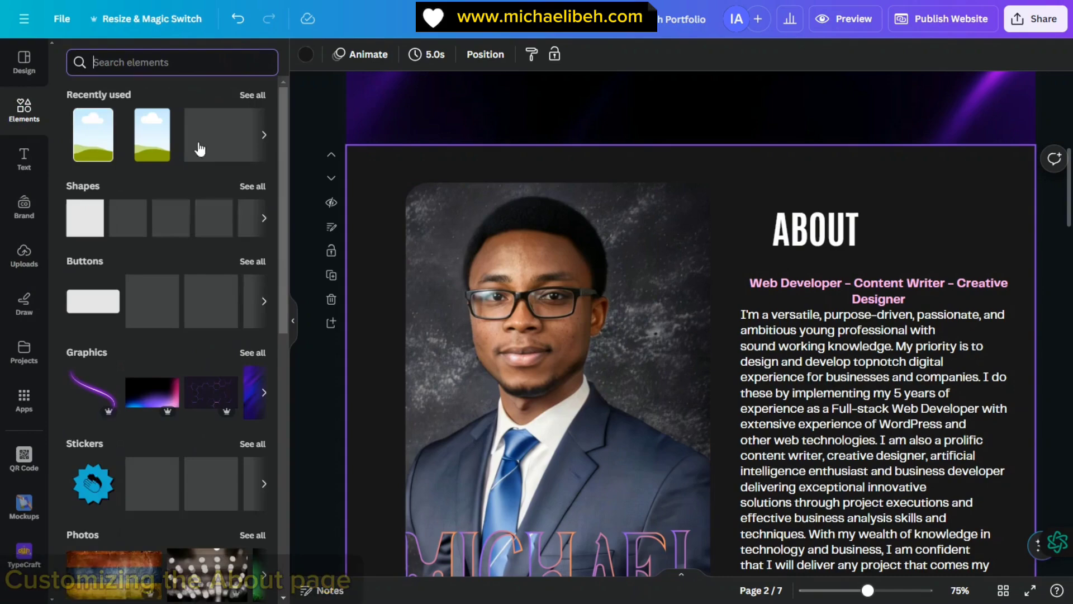
pyautogui.click(257, 96)
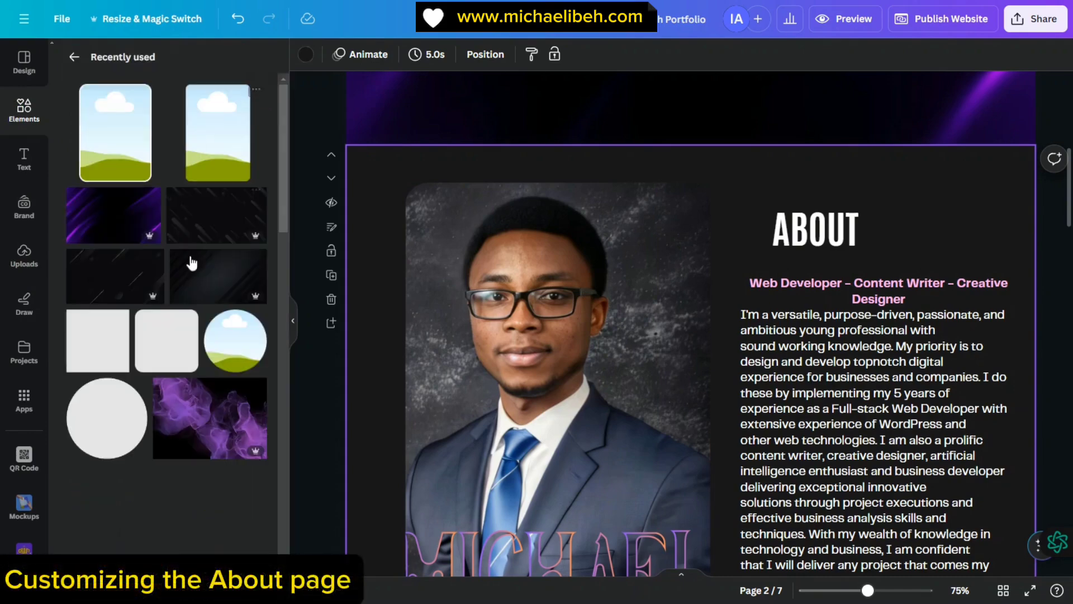
# - Add the dark diagonal-streak image and make it the About page background
pyautogui.click(119, 275)
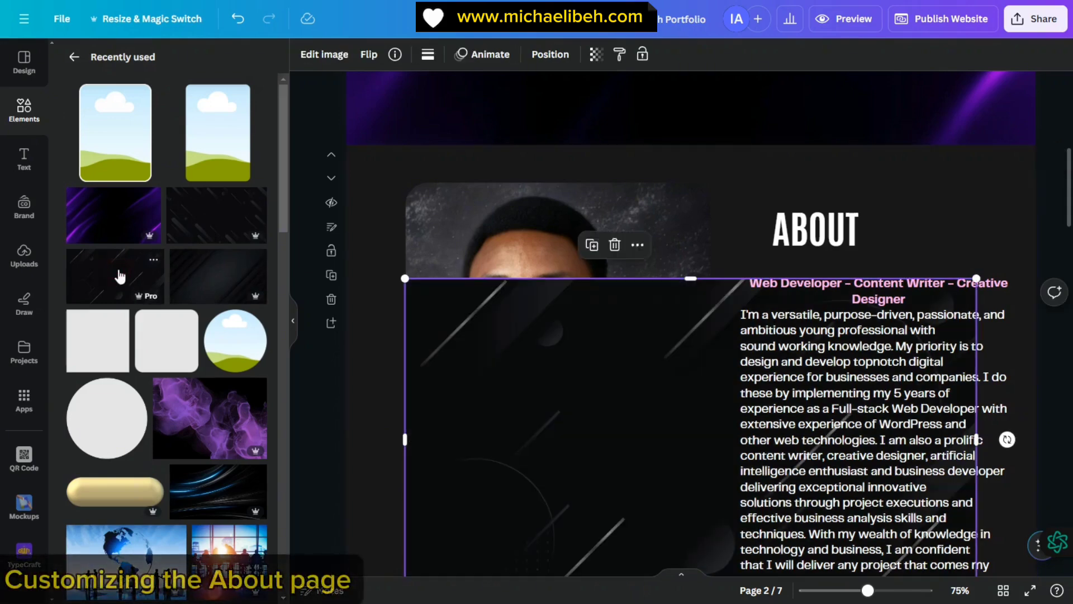
pyautogui.moveTo(649, 403); pyautogui.dragTo(720, 260)
pyautogui.rightClick(720, 260)
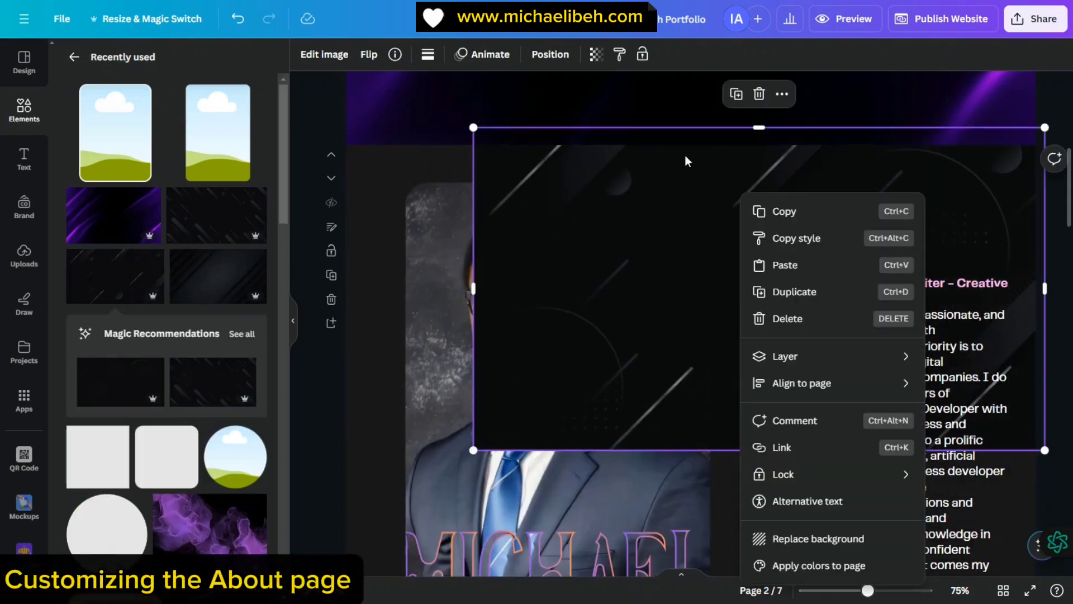
pyautogui.click(833, 539)
pyautogui.scroll(-3, 727, 336)
pyautogui.scroll(-2, 708, 310)
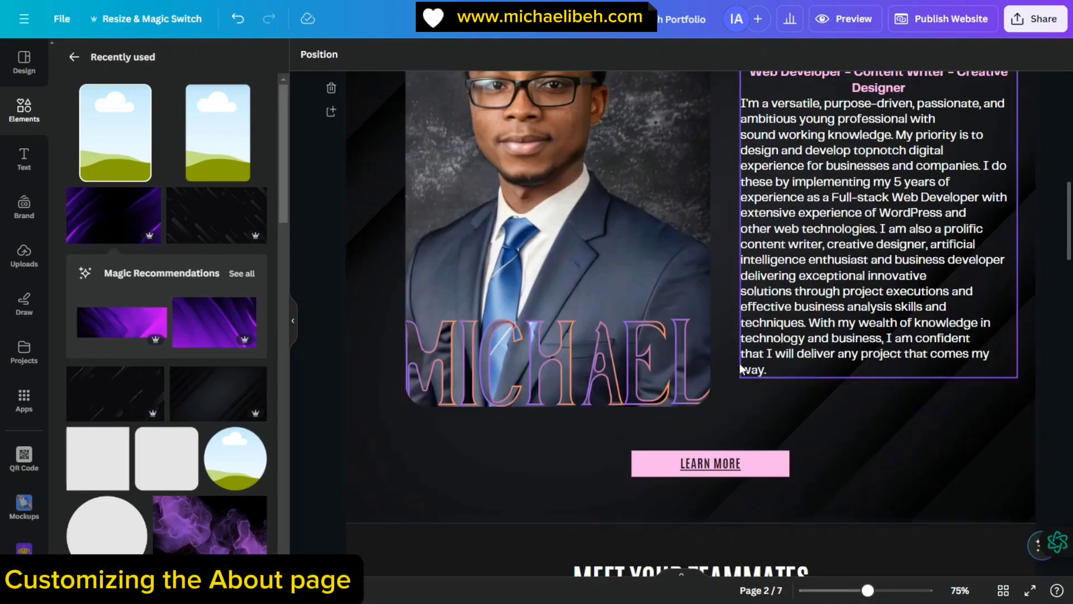
pyautogui.scroll(6, 738, 364)
pyautogui.scroll(5, 721, 349)
pyautogui.scroll(-6, 723, 346)
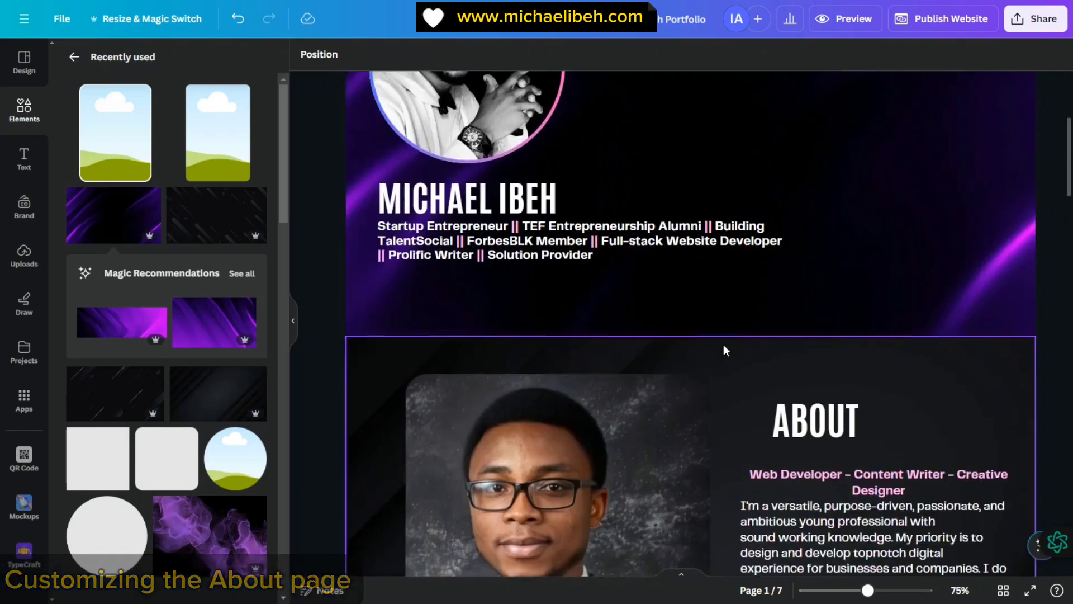
pyautogui.scroll(4, 724, 344)
pyautogui.scroll(-10, 724, 345)
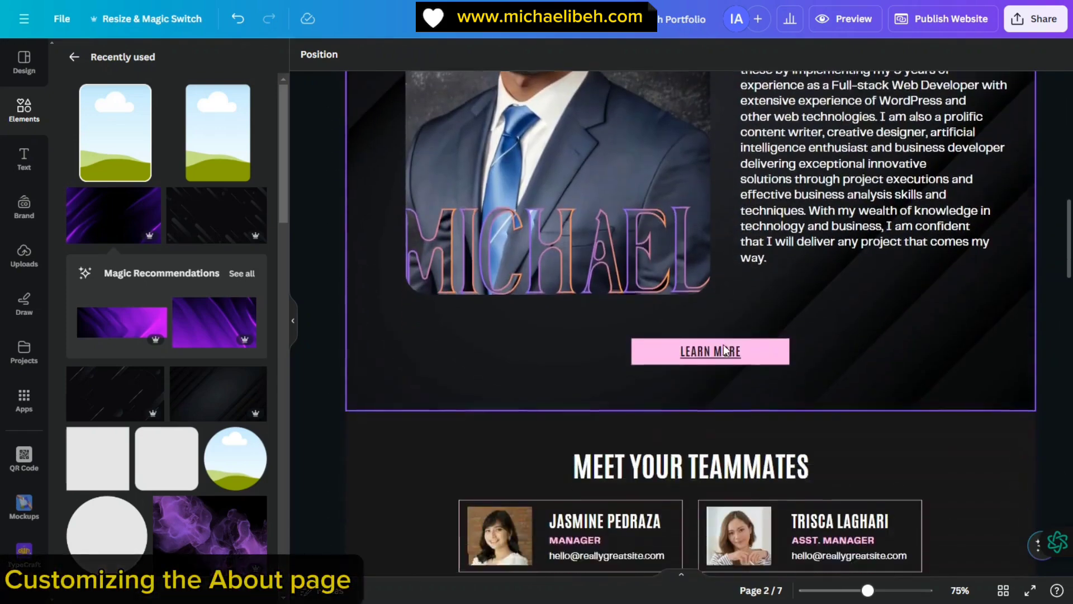
pyautogui.scroll(13, 723, 345)
pyautogui.scroll(1, 724, 344)
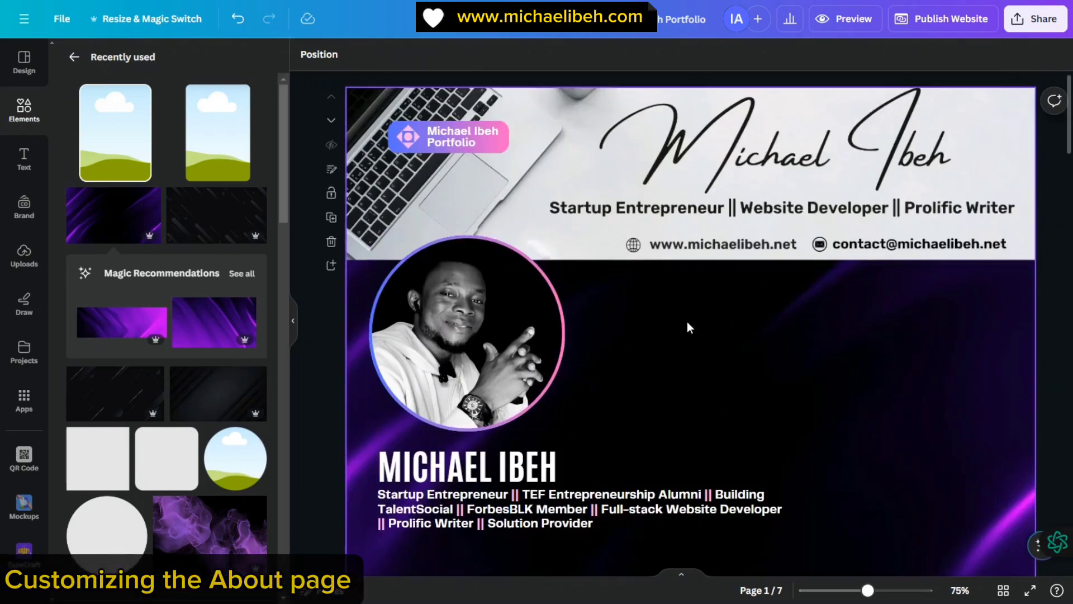
pyautogui.scroll(-5, 646, 367)
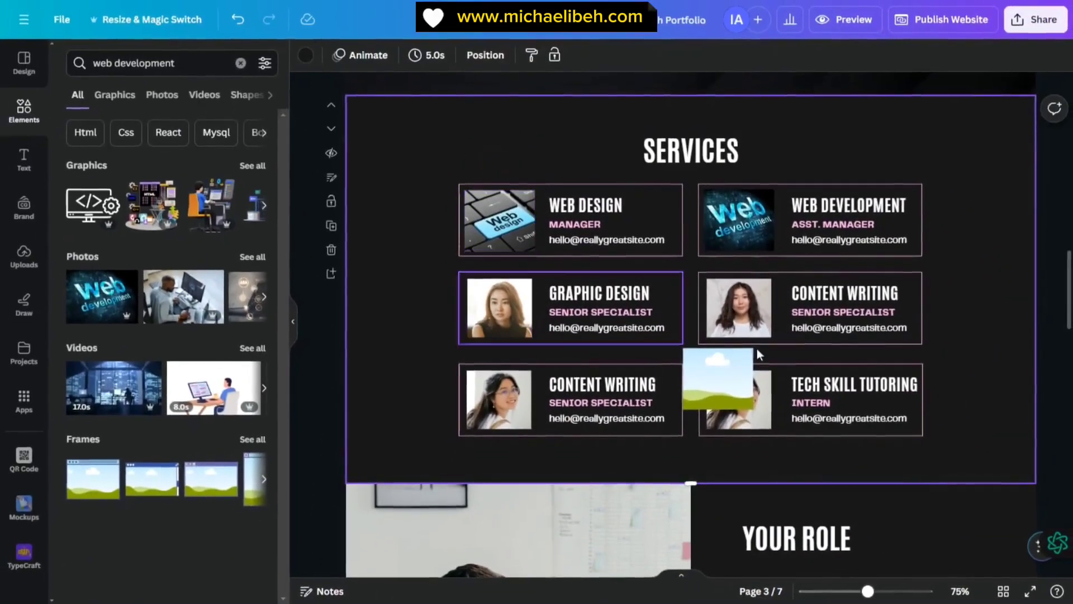
# - Place the empty landscape frame on the Graphic Design card and copy it toward Content Writing
pyautogui.moveTo(768, 357); pyautogui.dragTo(411, 251)
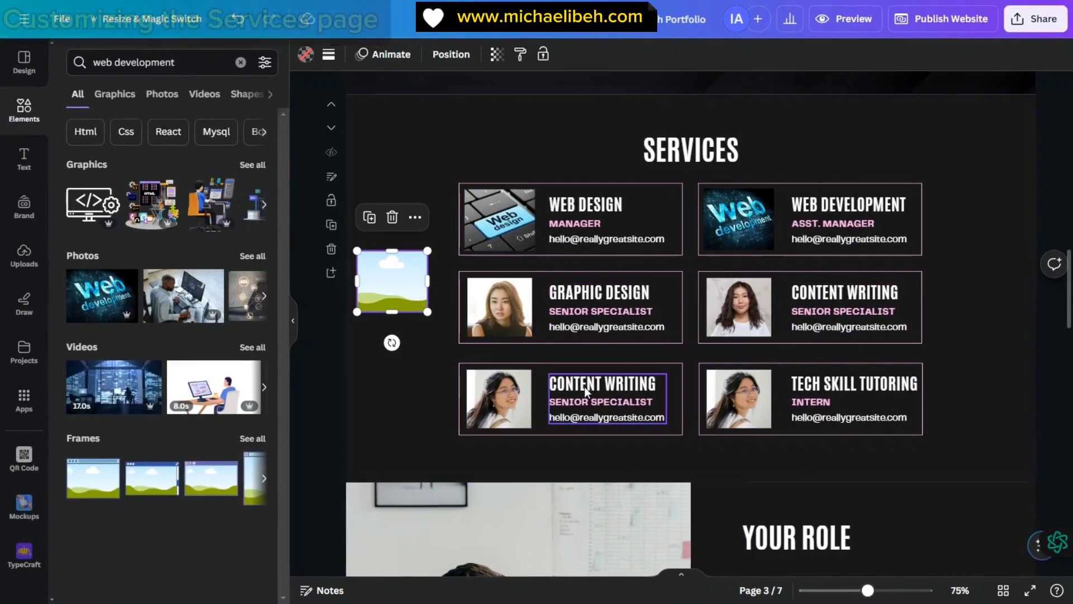
pyautogui.click(509, 302)
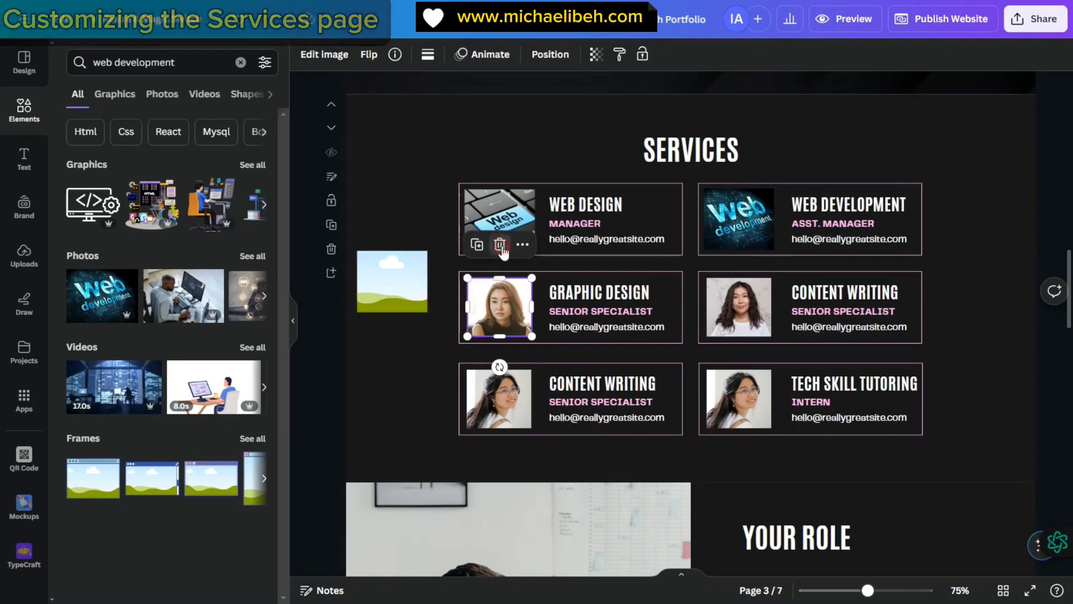
pyautogui.moveTo(389, 270); pyautogui.dragTo(858, 300)
pyautogui.click(477, 242)
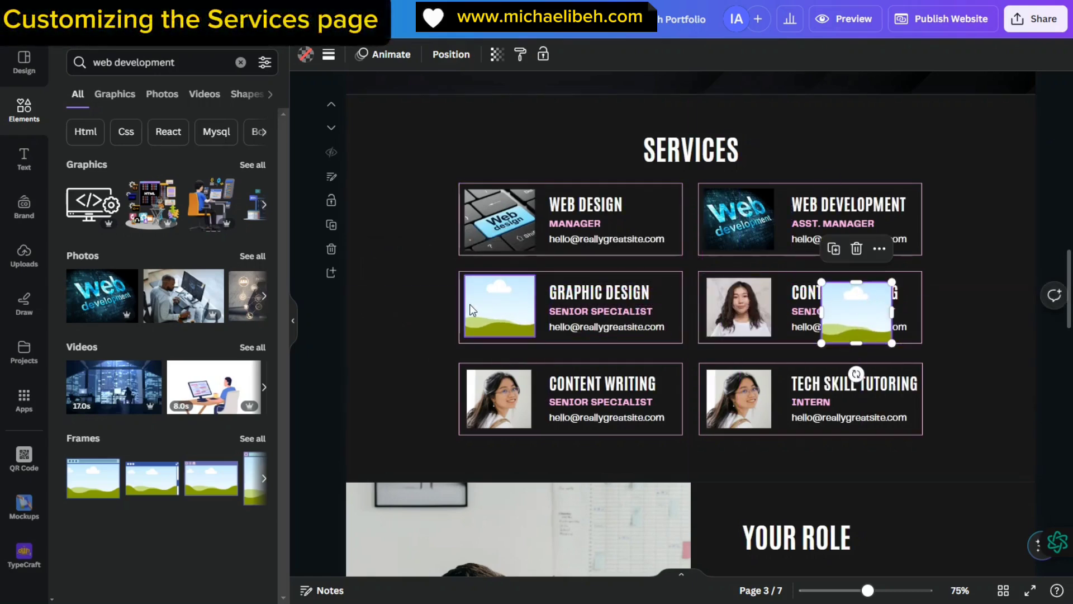
pyautogui.click(499, 306)
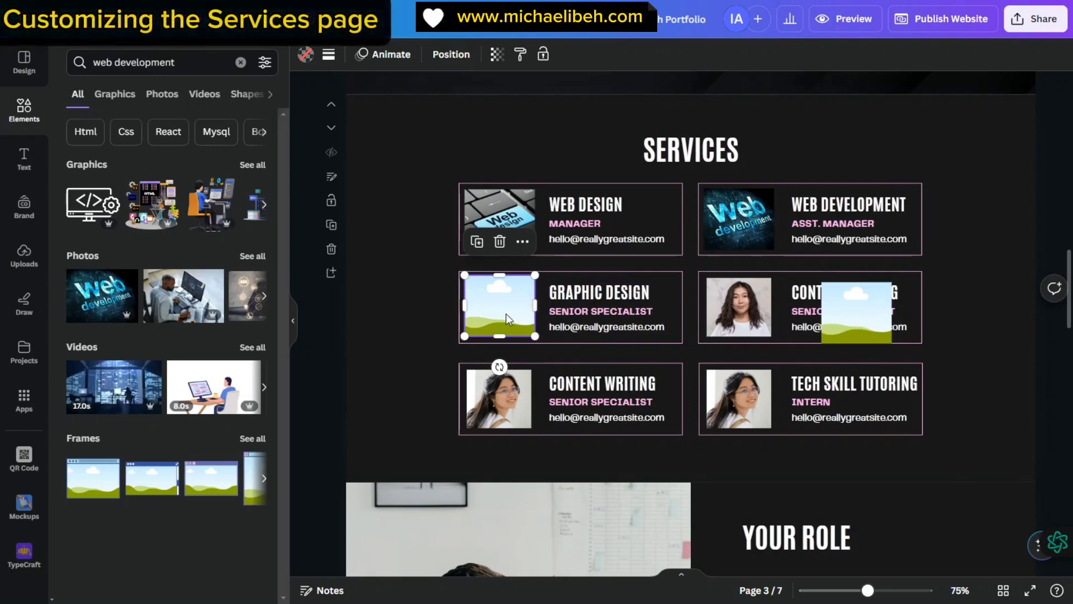
pyautogui.click(104, 61)
# - Search photos for 'graphics' and drop the colour pencils photo into the Graphic Design frame
pyautogui.tripleClick(101, 66)
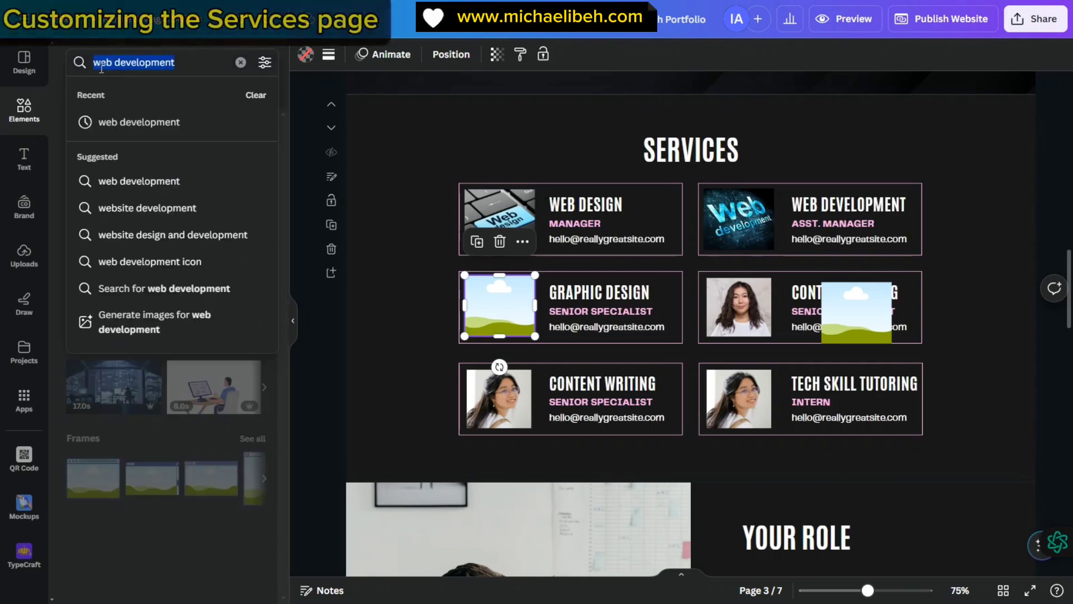
pyautogui.write('gra')
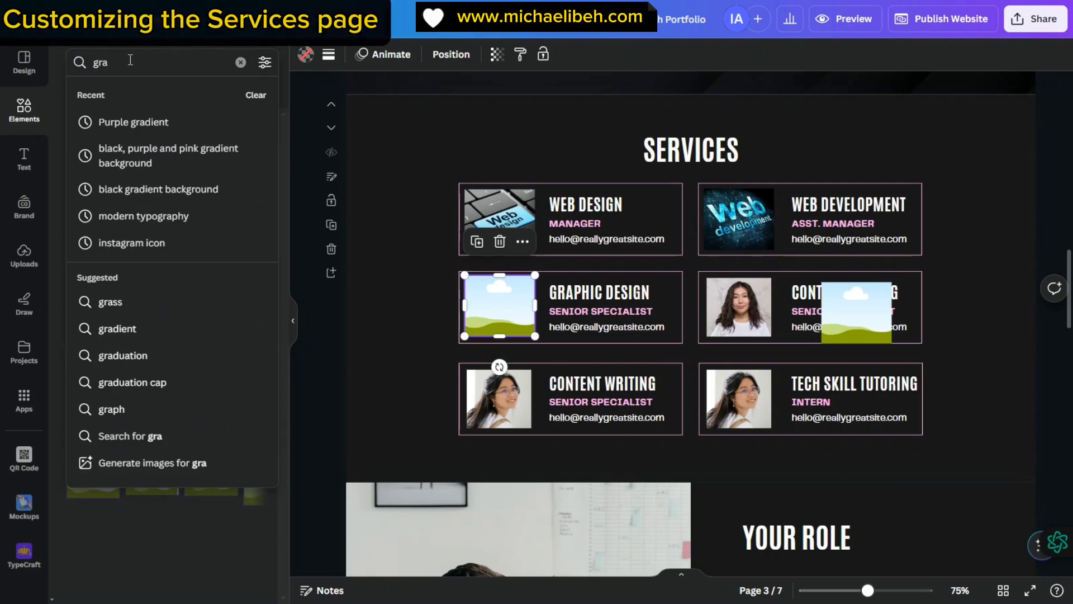
pyautogui.write('phi')
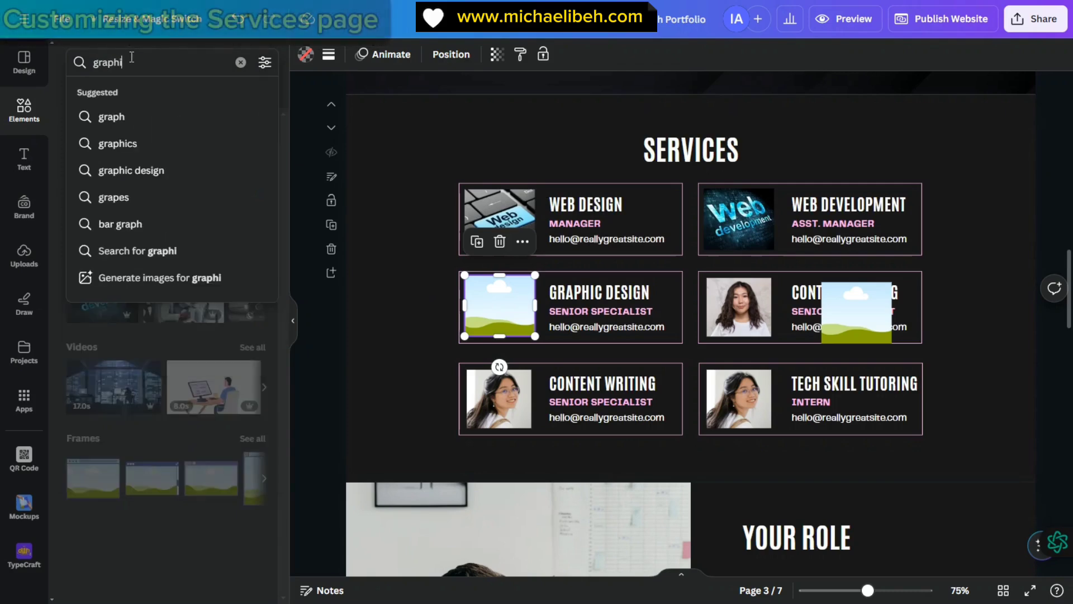
pyautogui.write('cs')
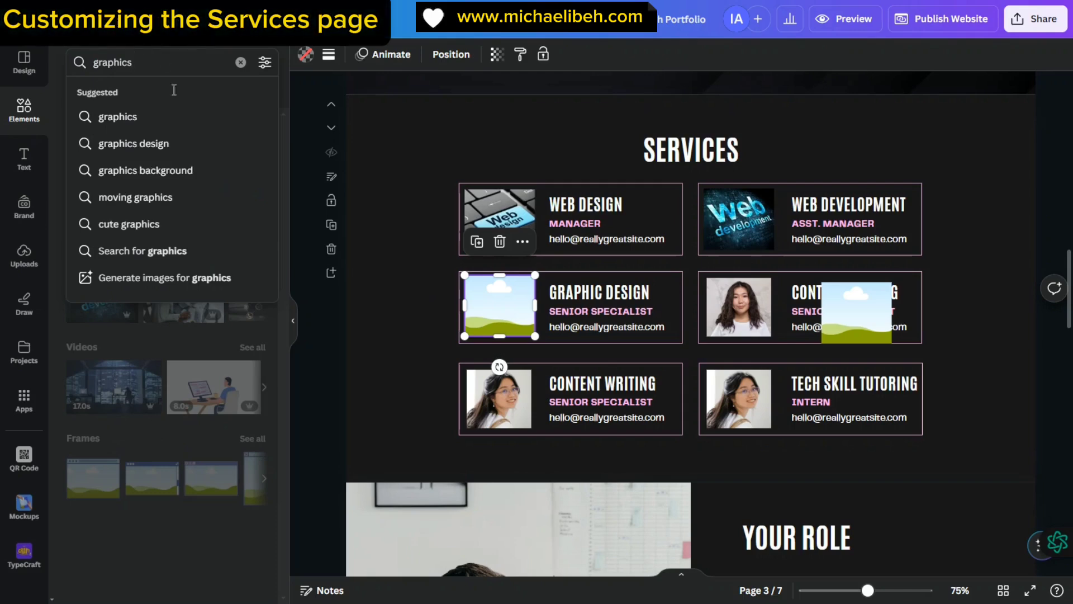
pyautogui.click(141, 145)
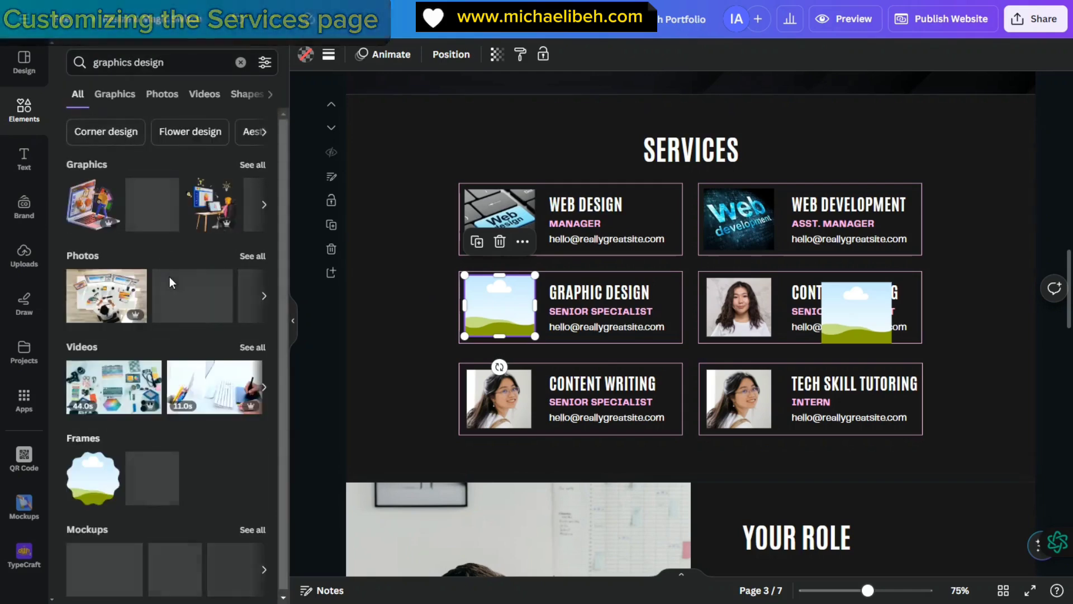
pyautogui.click(253, 256)
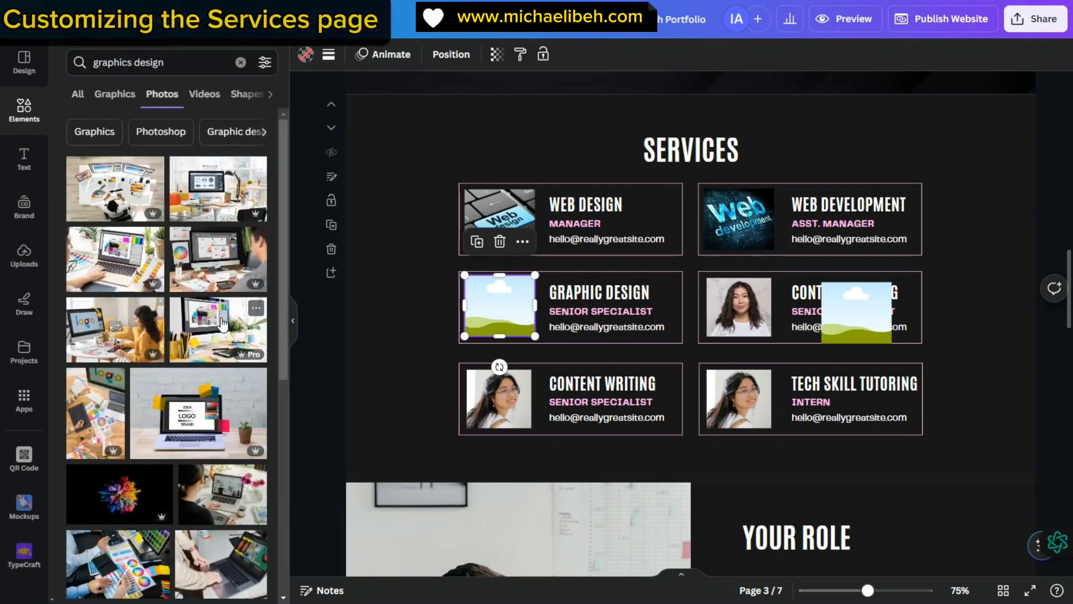
pyautogui.scroll(-10, 222, 324)
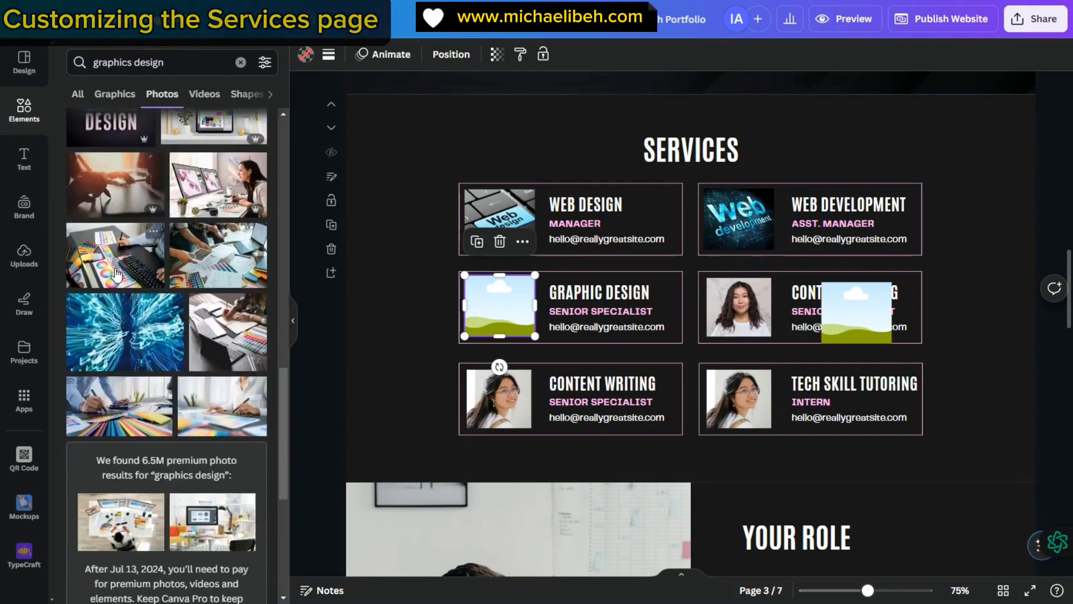
pyautogui.scroll(7, 116, 273)
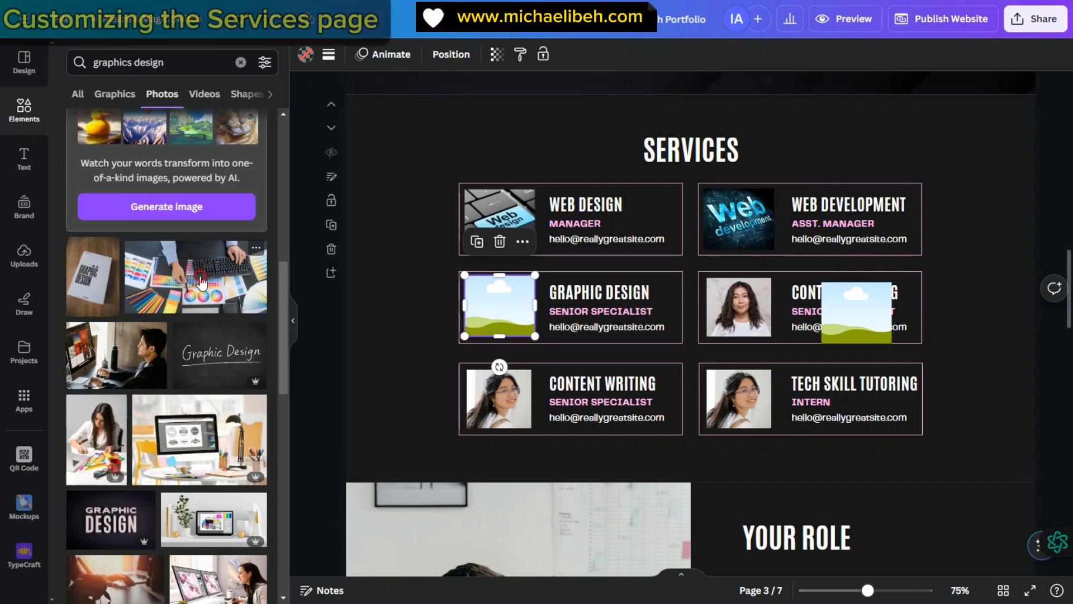
pyautogui.click(202, 282)
pyautogui.moveTo(453, 323)
pyautogui.mouseDown()
pyautogui.moveTo(503, 341)
pyautogui.moveTo(453, 268)
pyautogui.moveTo(515, 269)
pyautogui.moveTo(328, 251)
pyautogui.mouseUp()
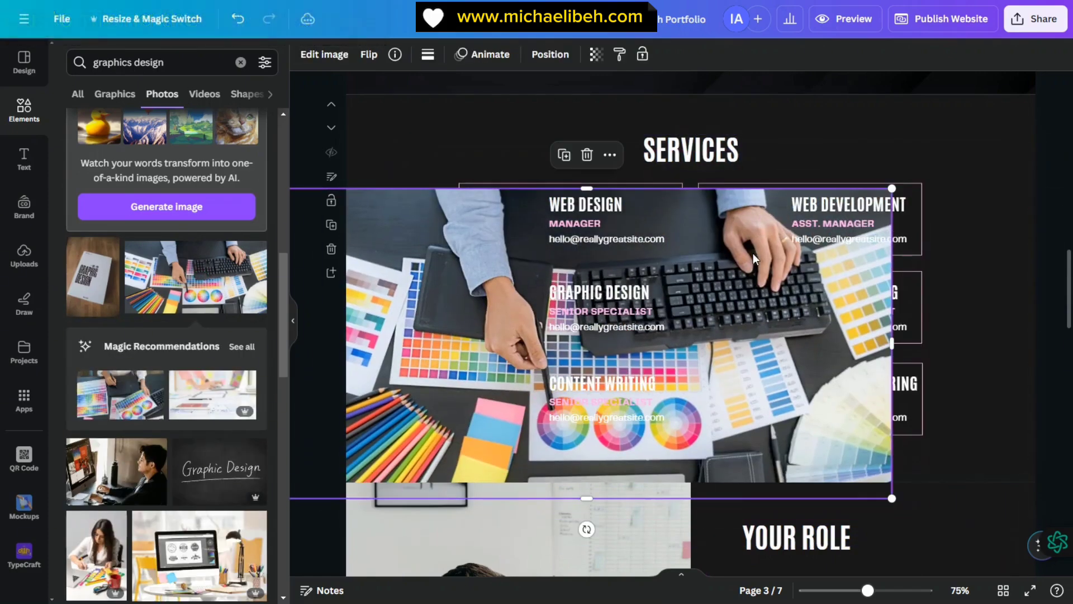
pyautogui.moveTo(892, 189); pyautogui.dragTo(528, 373)
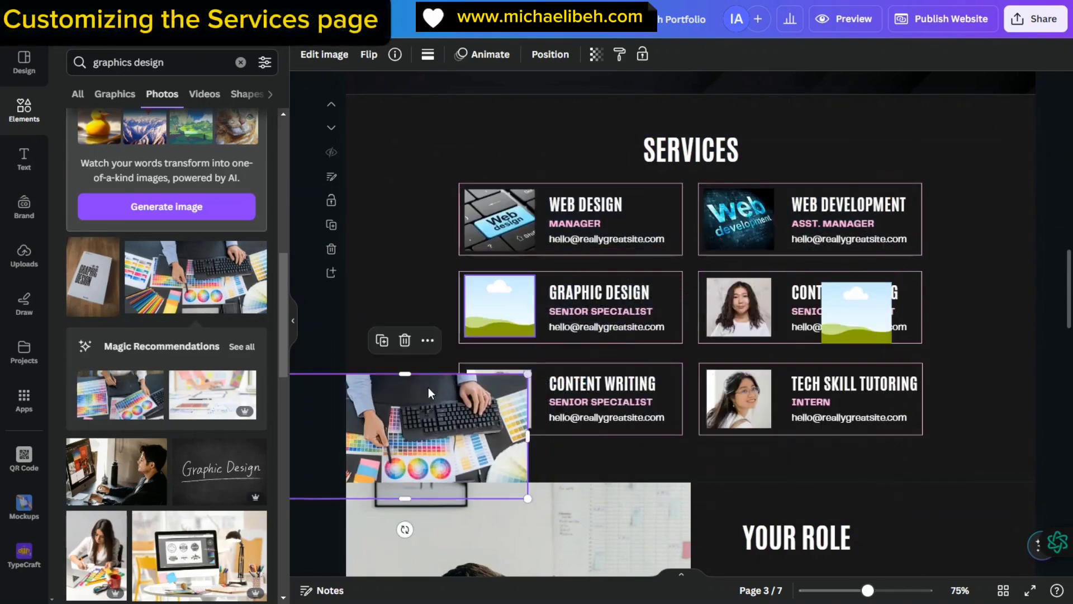
pyautogui.moveTo(428, 387)
pyautogui.mouseDown()
pyautogui.moveTo(424, 319)
pyautogui.moveTo(466, 296)
pyautogui.moveTo(469, 313)
pyautogui.mouseUp()
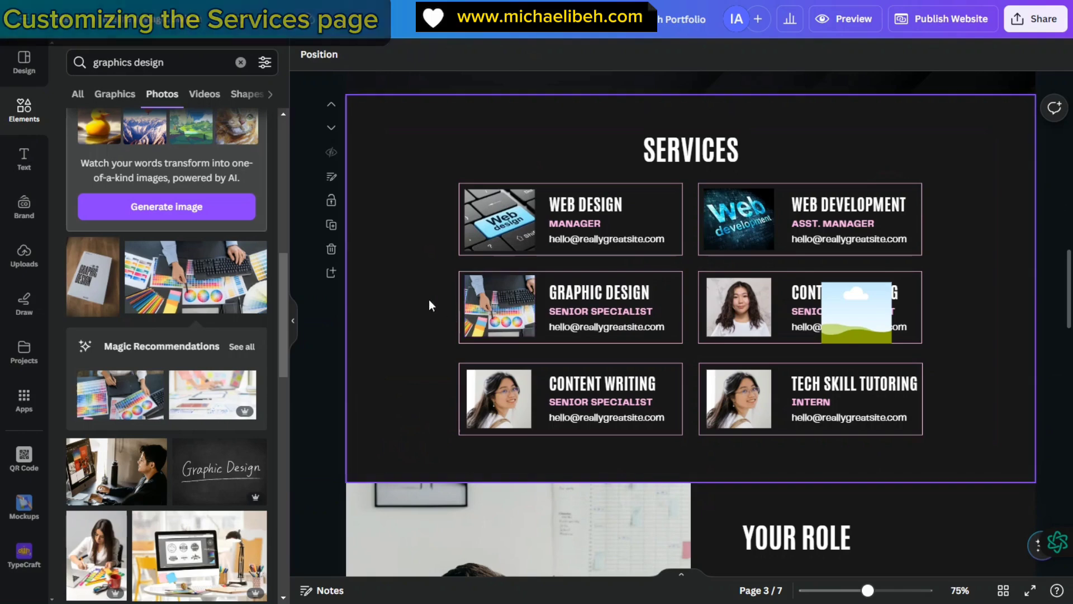
# - Move the spare empty frame off the card and the placeholder image between the bottom cards
pyautogui.moveTo(864, 313); pyautogui.dragTo(931, 260)
pyautogui.moveTo(738, 306)
pyautogui.mouseDown()
pyautogui.moveTo(851, 292)
pyautogui.moveTo(749, 307)
pyautogui.moveTo(782, 422)
pyautogui.moveTo(752, 305)
pyautogui.moveTo(740, 302)
pyautogui.mouseUp()
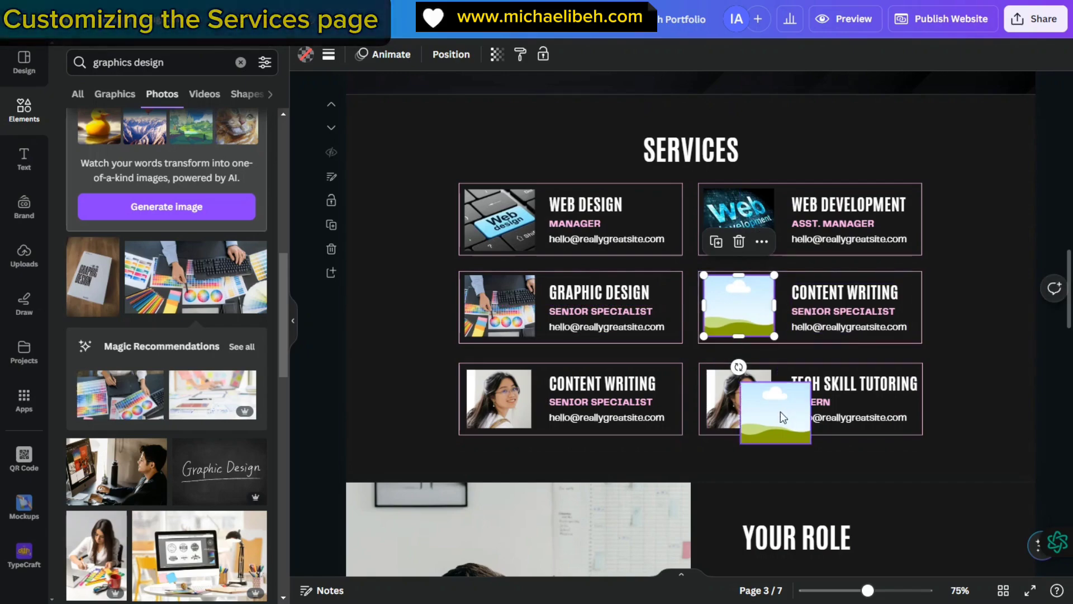
pyautogui.moveTo(776, 408); pyautogui.dragTo(669, 418)
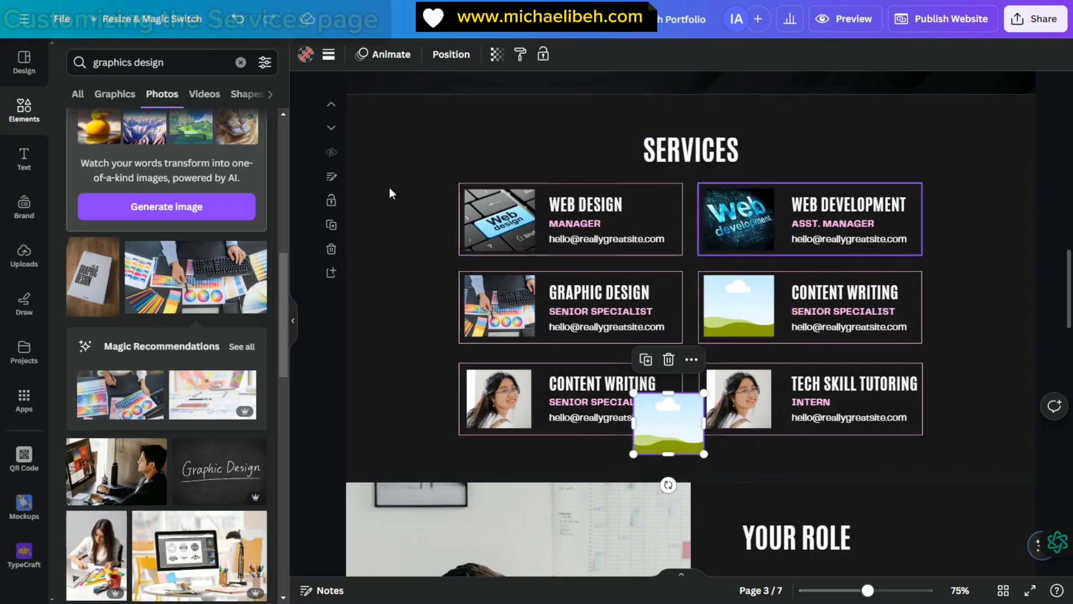
# - Search photos for 'content' and fit the colourful CONTENT photo into the Content Writing frame
pyautogui.click(141, 61)
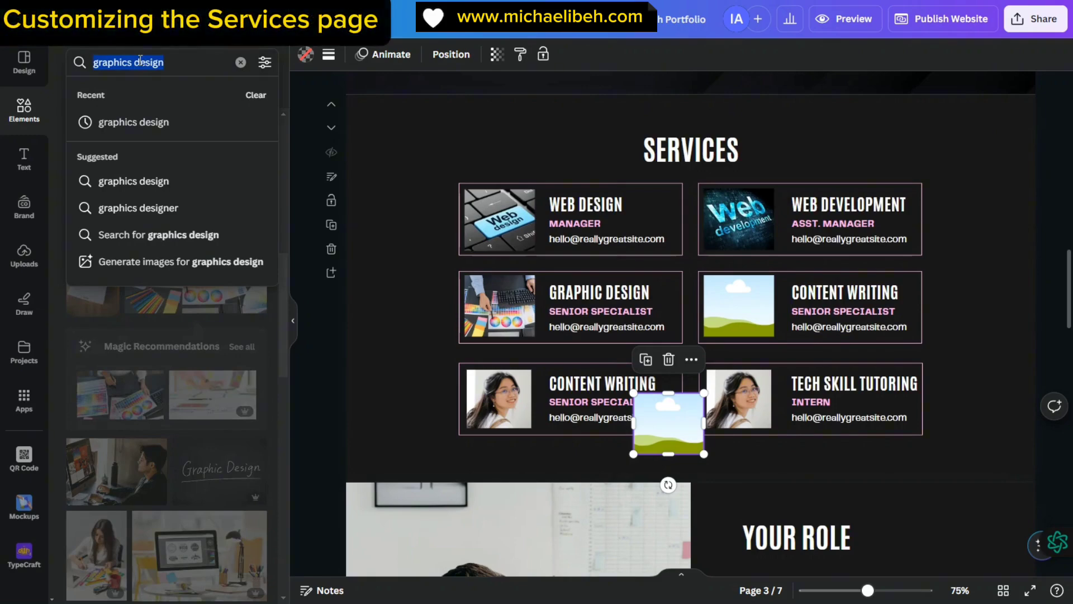
pyautogui.write('content')
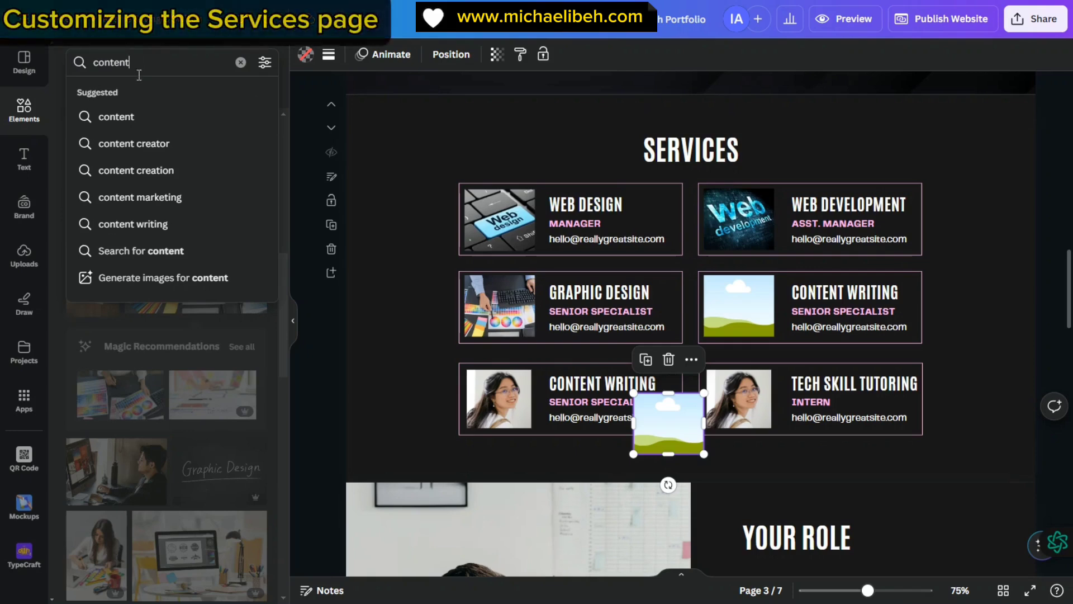
pyautogui.click(149, 223)
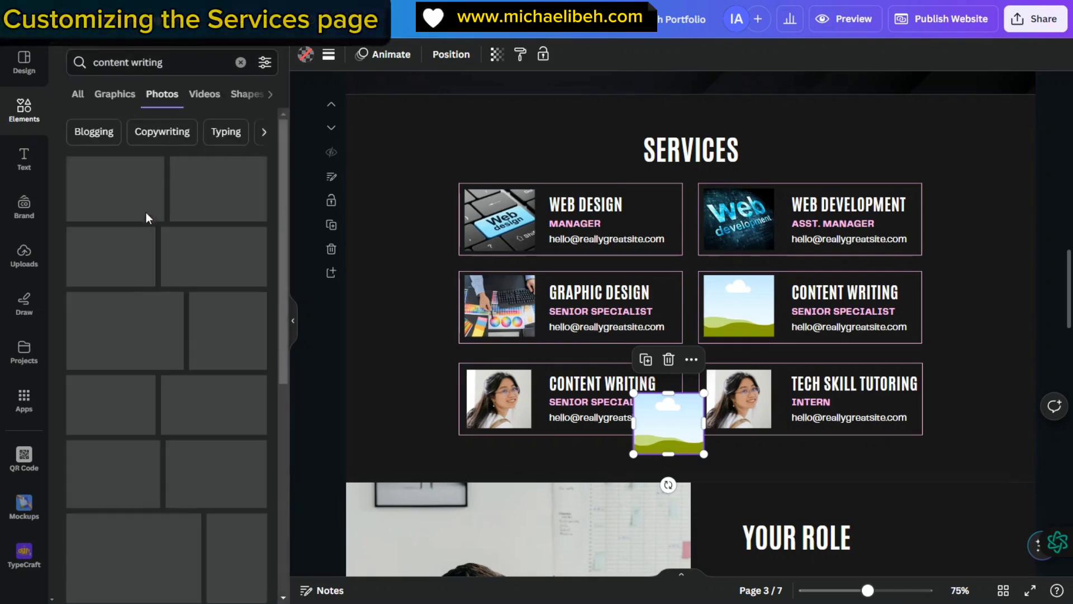
pyautogui.scroll(-3, 175, 360)
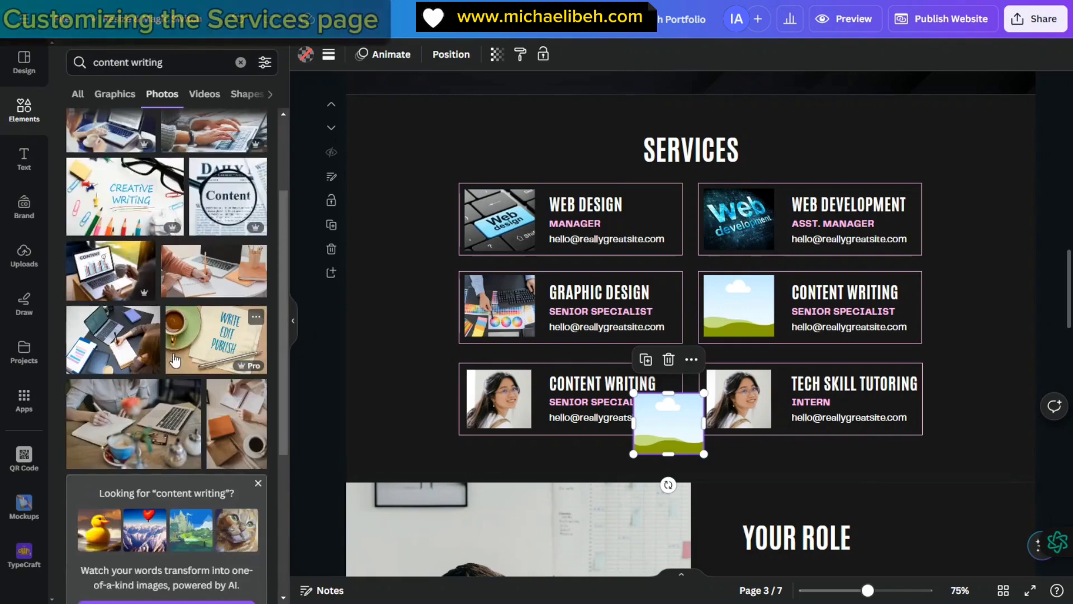
pyautogui.scroll(-10, 175, 361)
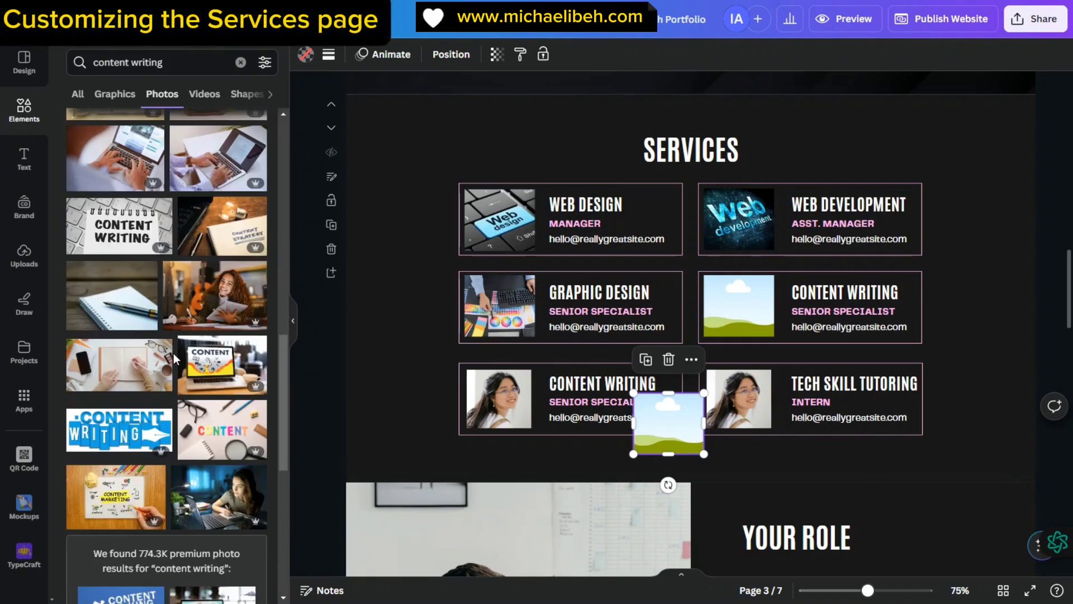
pyautogui.scroll(-3, 175, 358)
pyautogui.click(224, 299)
pyautogui.scroll(2, 168, 336)
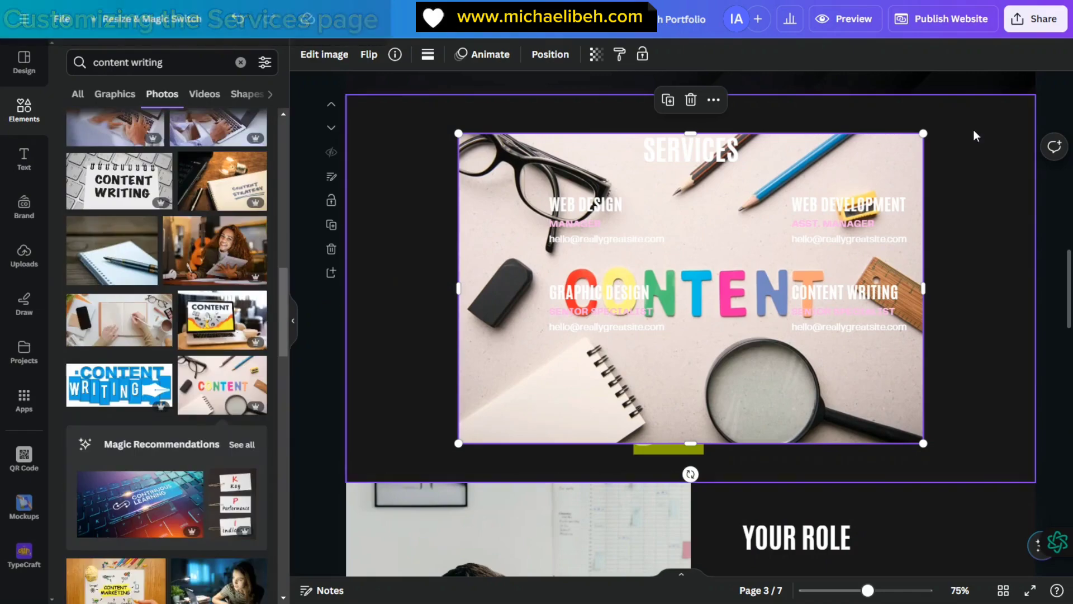
pyautogui.moveTo(922, 132); pyautogui.dragTo(654, 307)
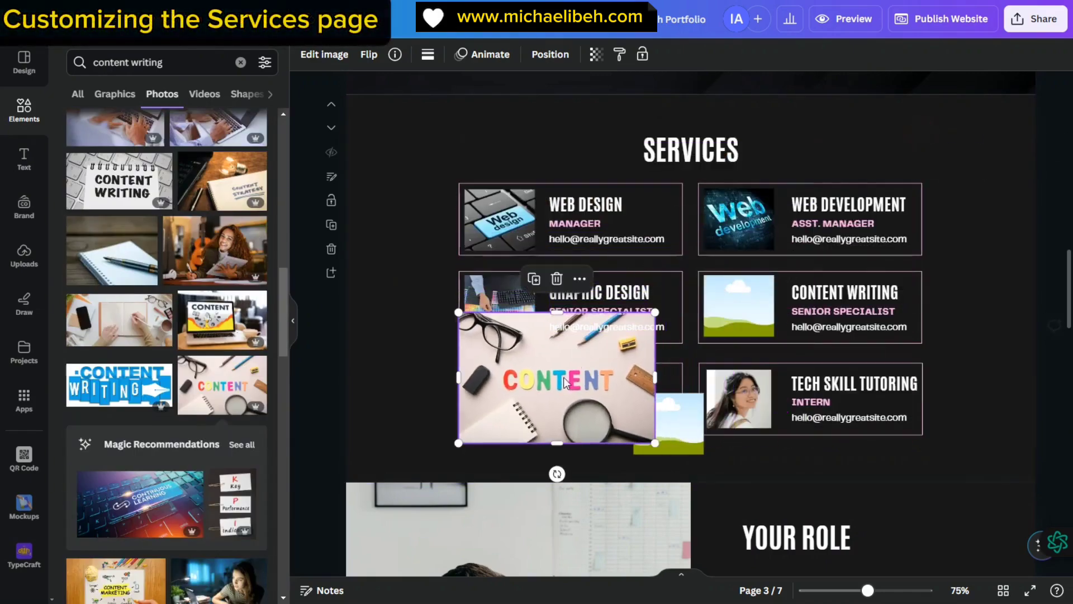
pyautogui.moveTo(559, 374); pyautogui.dragTo(739, 307)
pyautogui.click(963, 239)
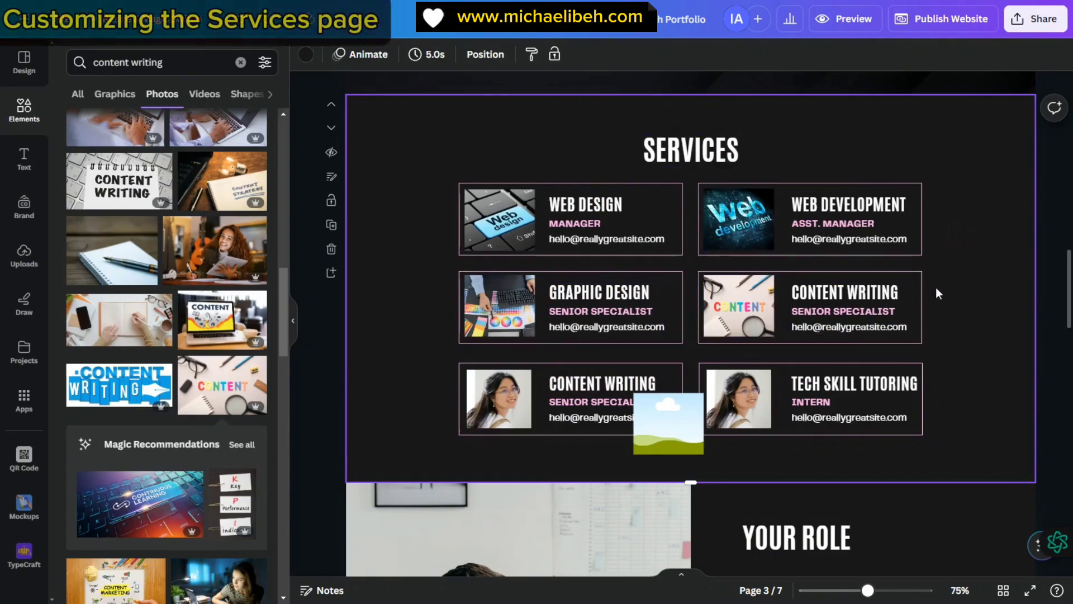
# - Duplicate the placeholder and swap it in for the woman photo on the Tech Skill Tutoring card
pyautogui.click(674, 422)
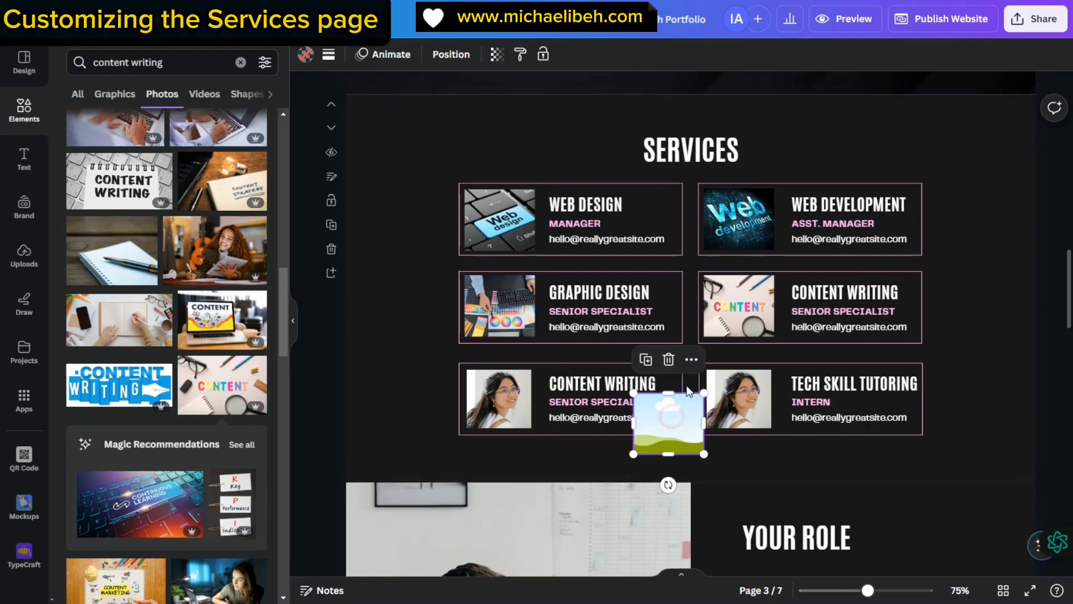
pyautogui.click(645, 359)
pyautogui.moveTo(668, 424); pyautogui.dragTo(850, 412)
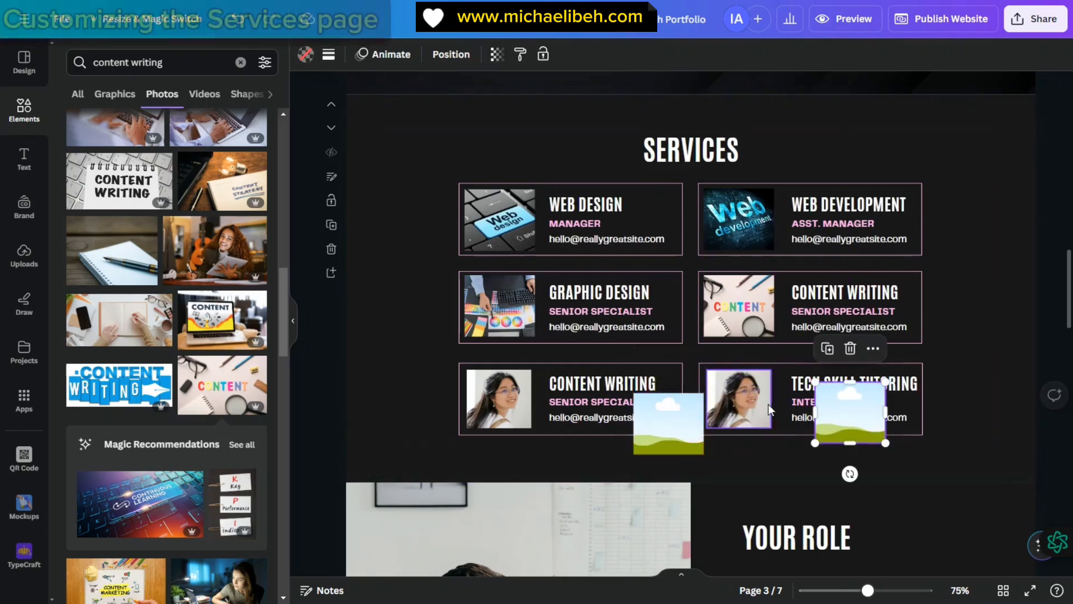
pyautogui.click(752, 400)
pyautogui.click(744, 337)
pyautogui.moveTo(642, 427); pyautogui.dragTo(511, 454)
pyautogui.moveTo(823, 408); pyautogui.dragTo(744, 398)
# - Ungroup the bottom Content Writing card and replace its woman photo with the placeholder
pyautogui.click(505, 397)
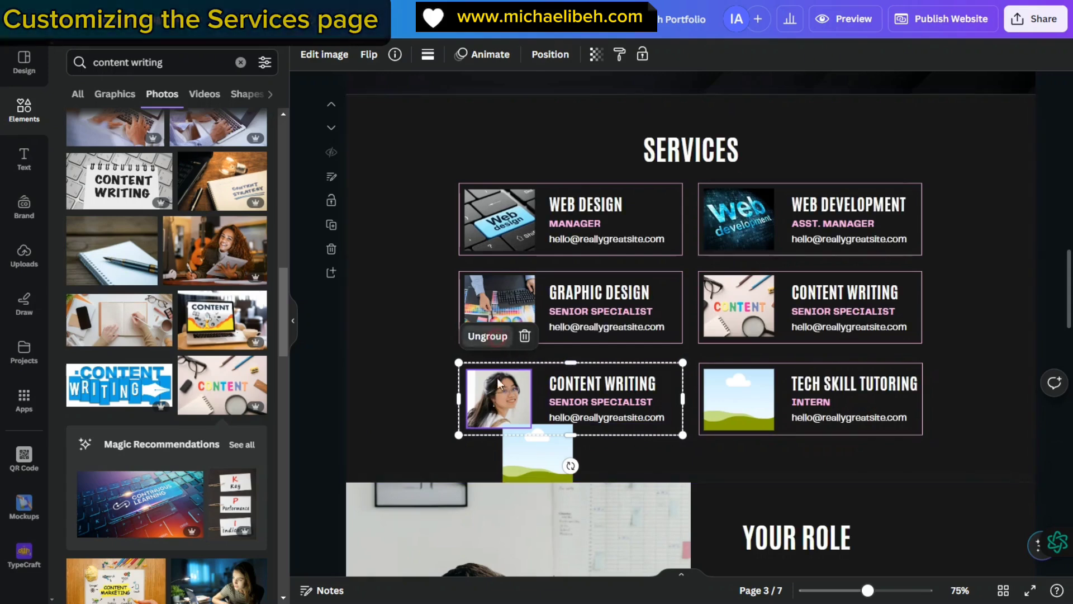
pyautogui.click(488, 336)
pyautogui.click(411, 365)
pyautogui.click(496, 389)
pyautogui.press('Delete')
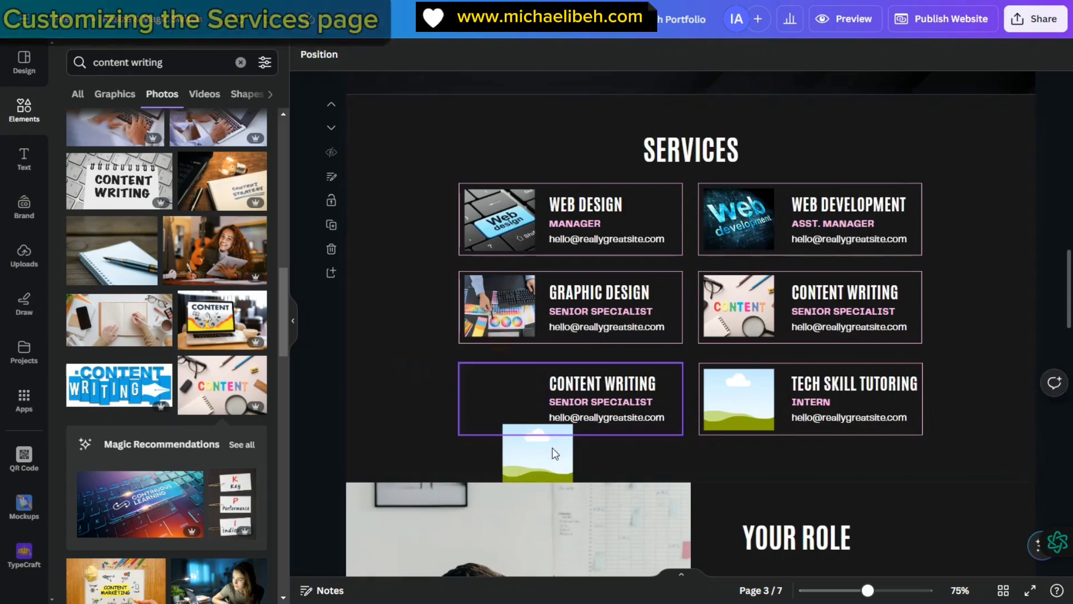
pyautogui.moveTo(552, 448); pyautogui.dragTo(502, 407)
pyautogui.click(407, 371)
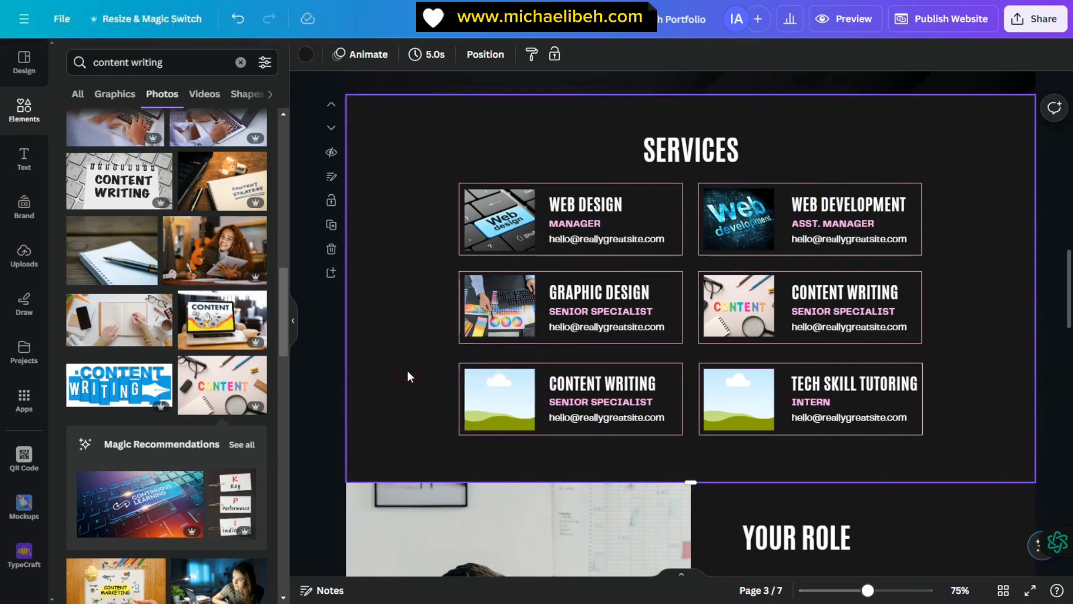
pyautogui.click(610, 383)
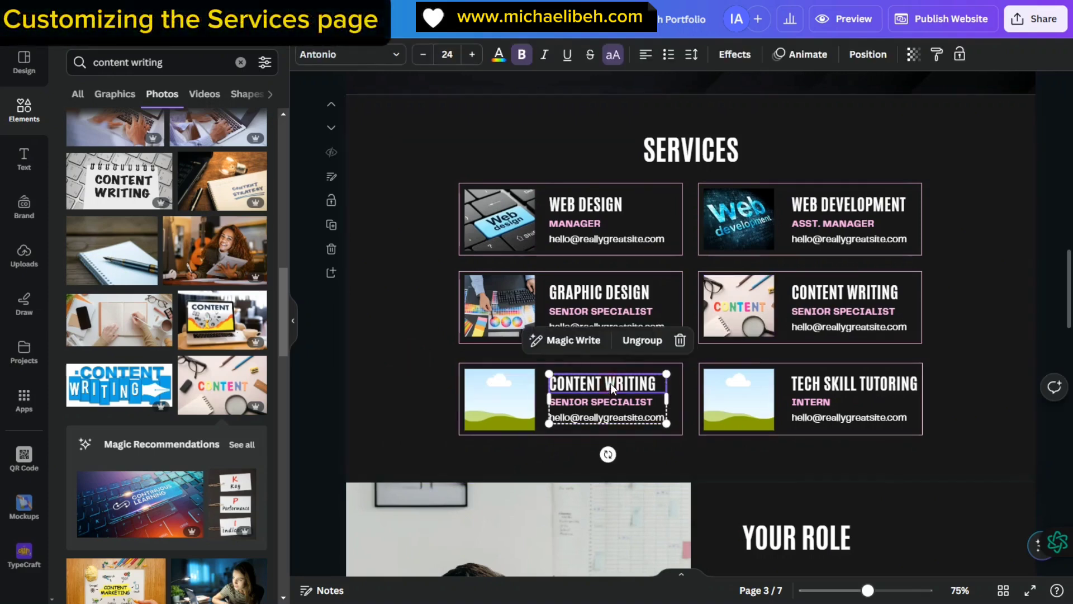
pyautogui.doubleClick(610, 383)
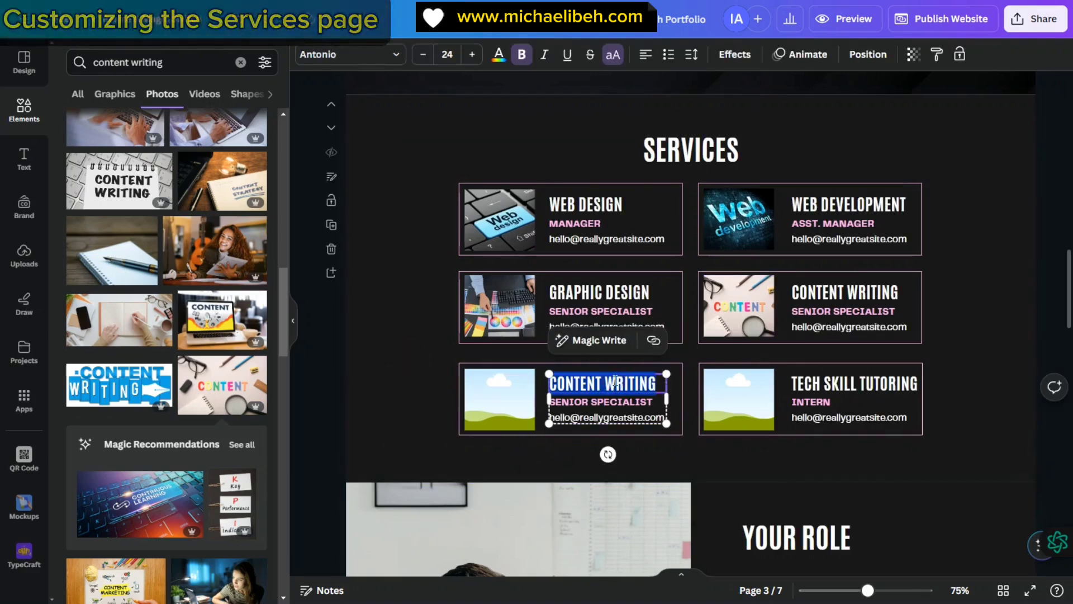
pyautogui.click(754, 403)
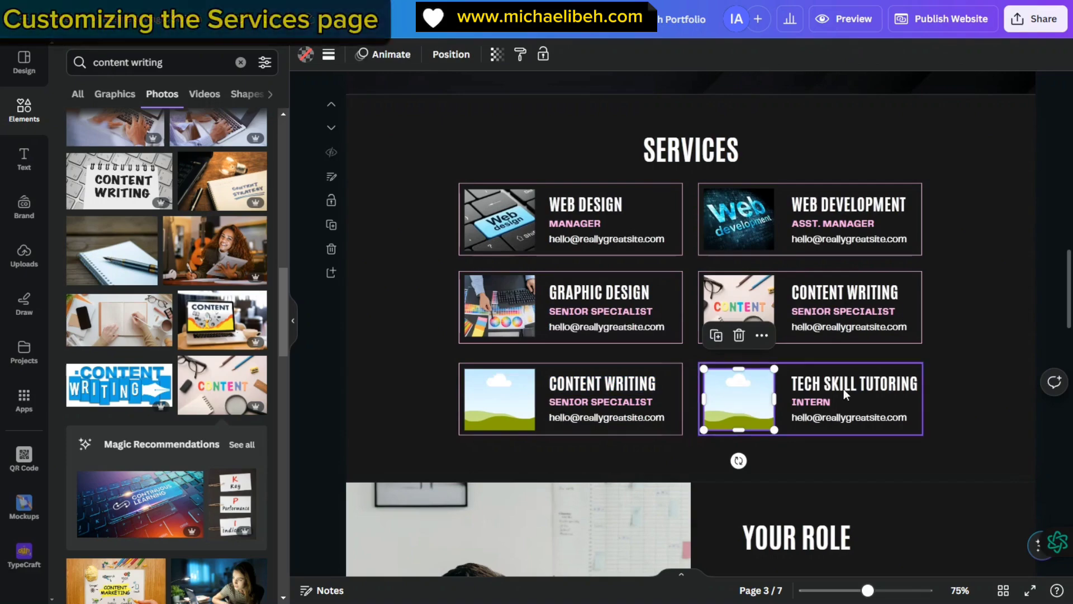
# - Search photos for 'tech skills'
pyautogui.click(144, 61)
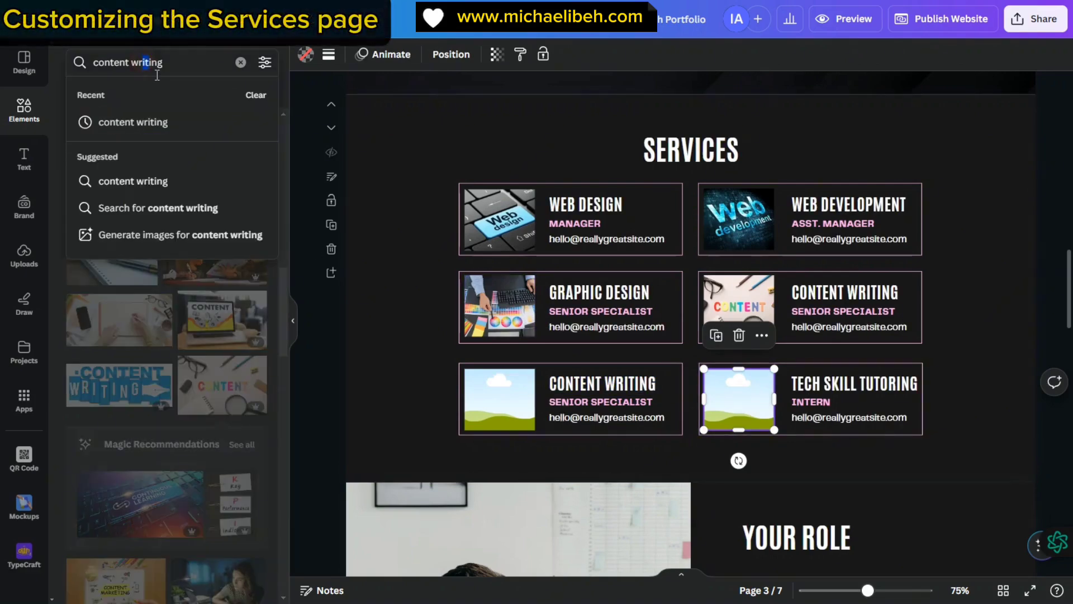
pyautogui.write('tech sk')
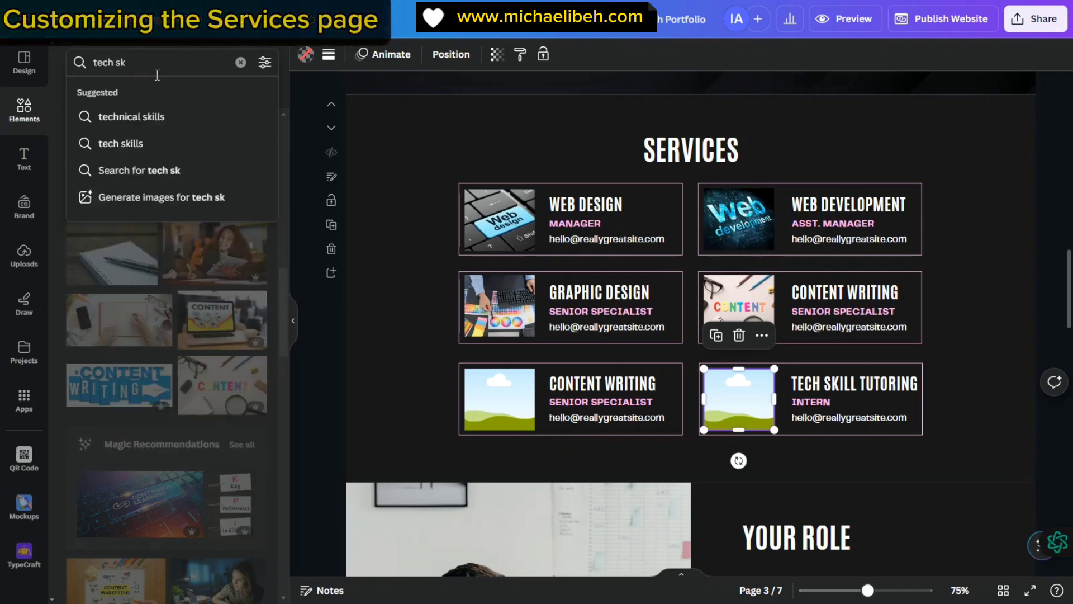
pyautogui.press('BackSpace')
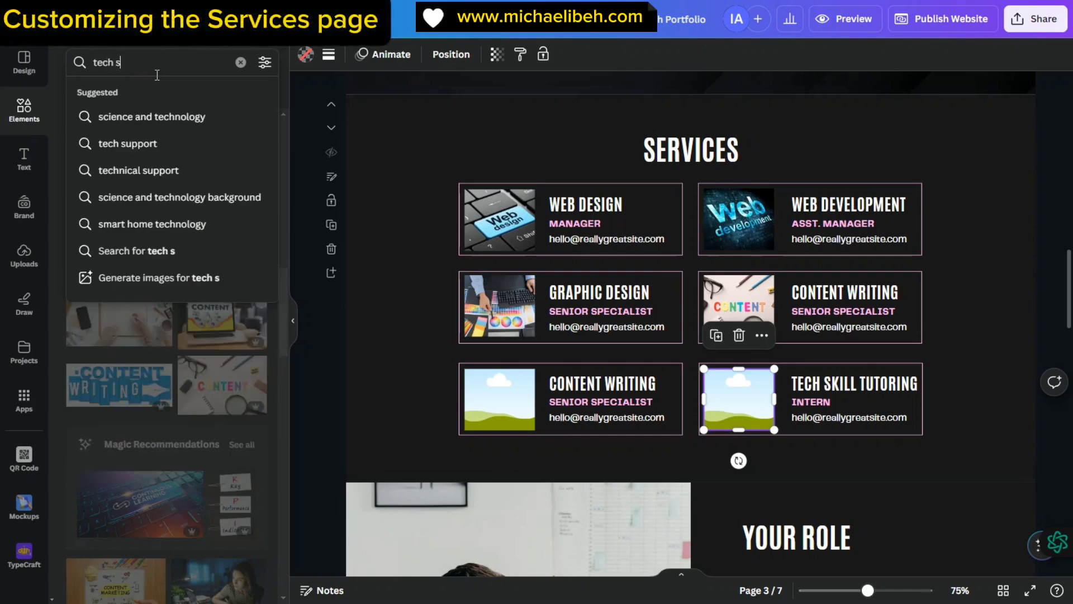
pyautogui.write('kills')
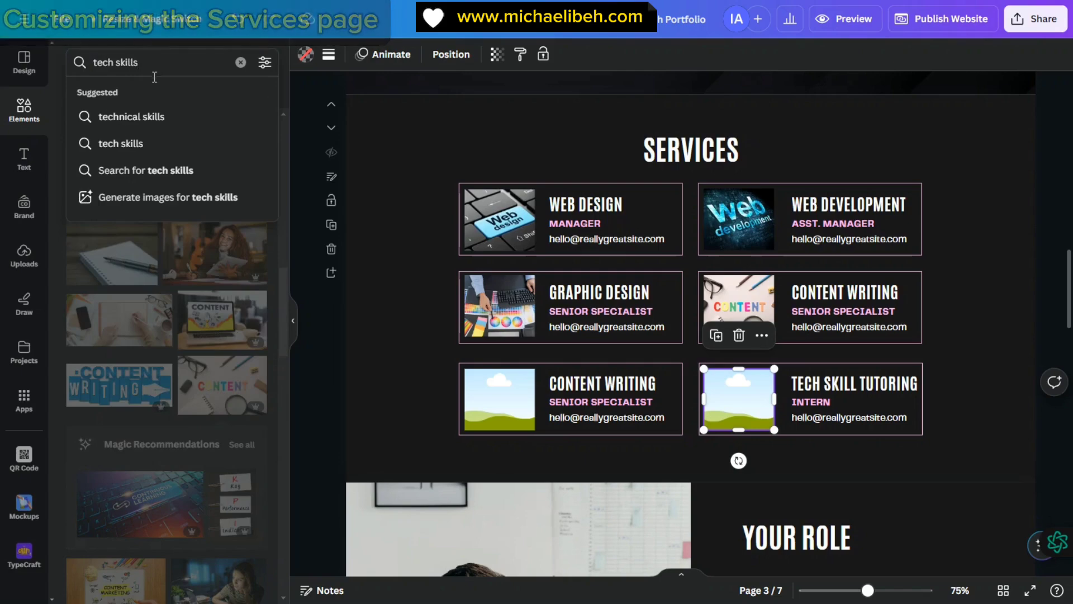
pyautogui.click(102, 145)
pyautogui.scroll(-15, 153, 306)
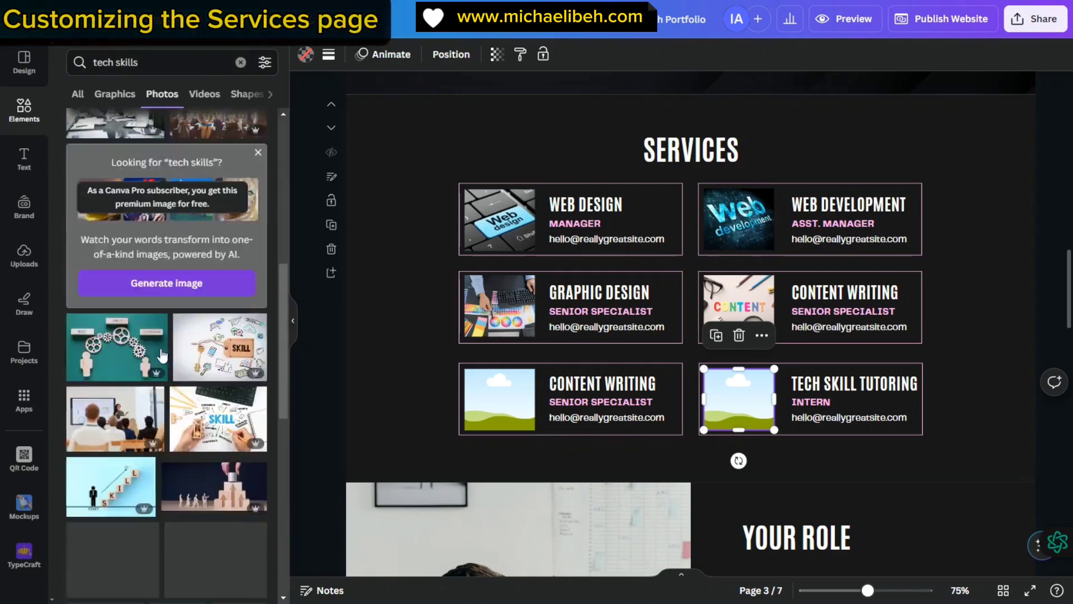
pyautogui.scroll(-10, 165, 341)
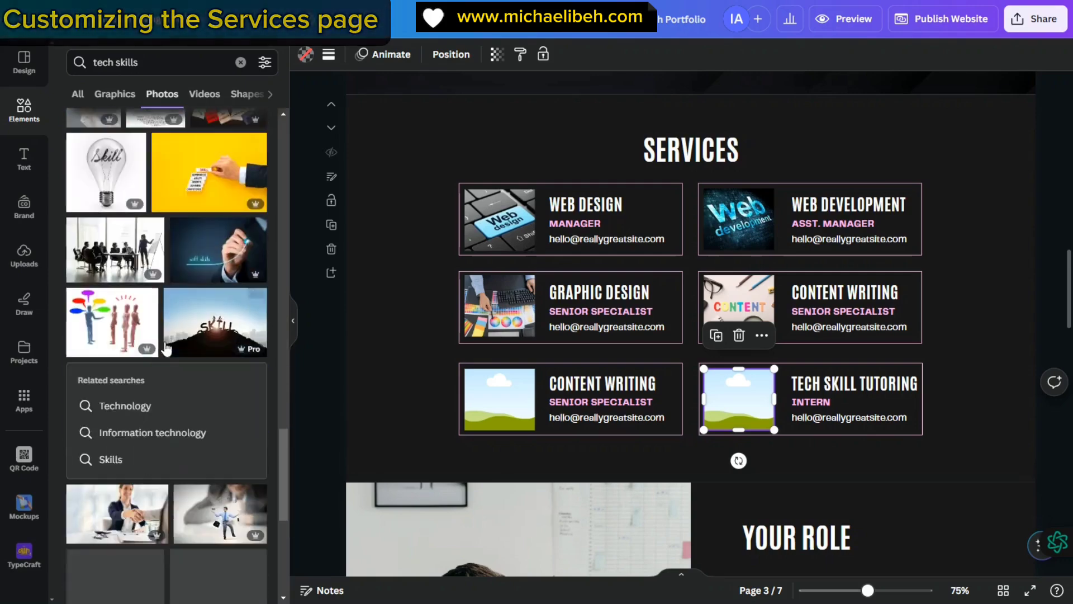
# - Add the silver SKILL dial photo, shrink it and place it on the Tech Skill Tutoring card
pyautogui.click(102, 340)
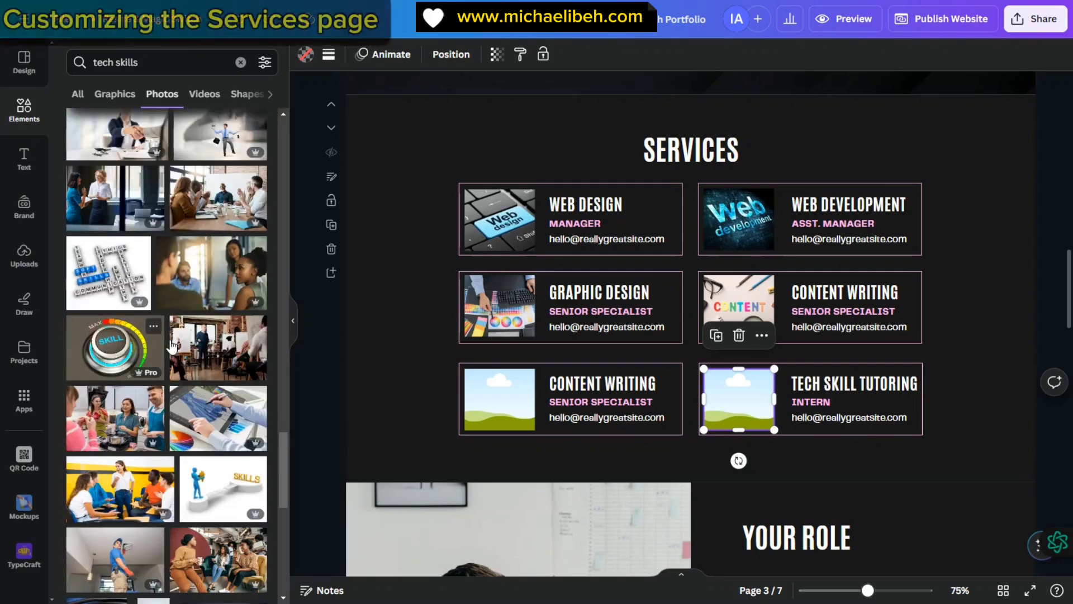
pyautogui.moveTo(922, 132); pyautogui.dragTo(618, 336)
pyautogui.moveTo(527, 394); pyautogui.dragTo(727, 386)
pyautogui.click(970, 295)
pyautogui.scroll(4, 962, 297)
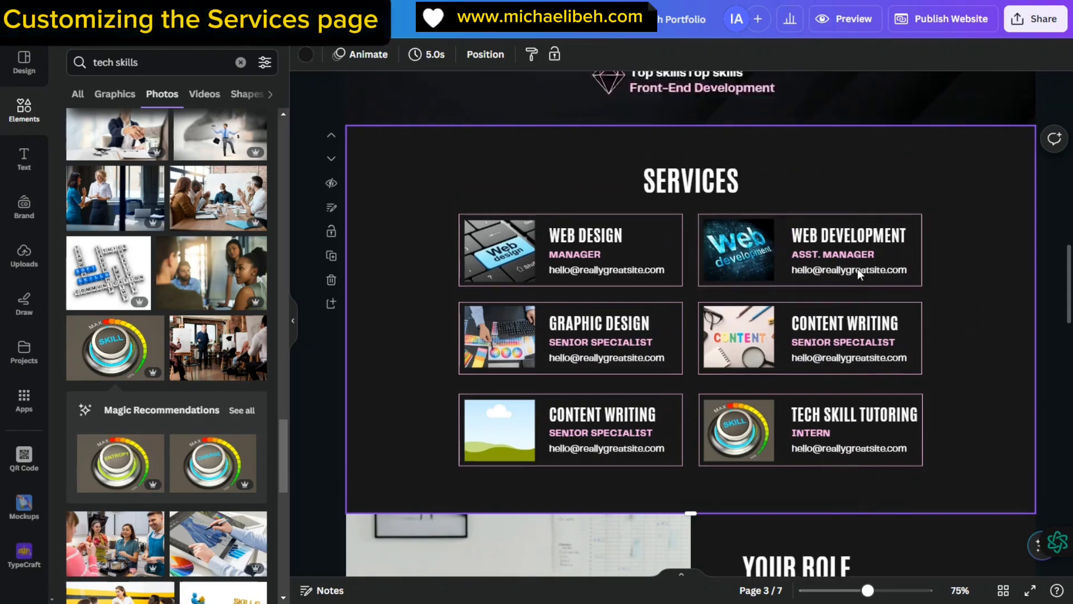
pyautogui.scroll(-4, 838, 391)
pyautogui.moveTo(691, 482); pyautogui.dragTo(692, 517)
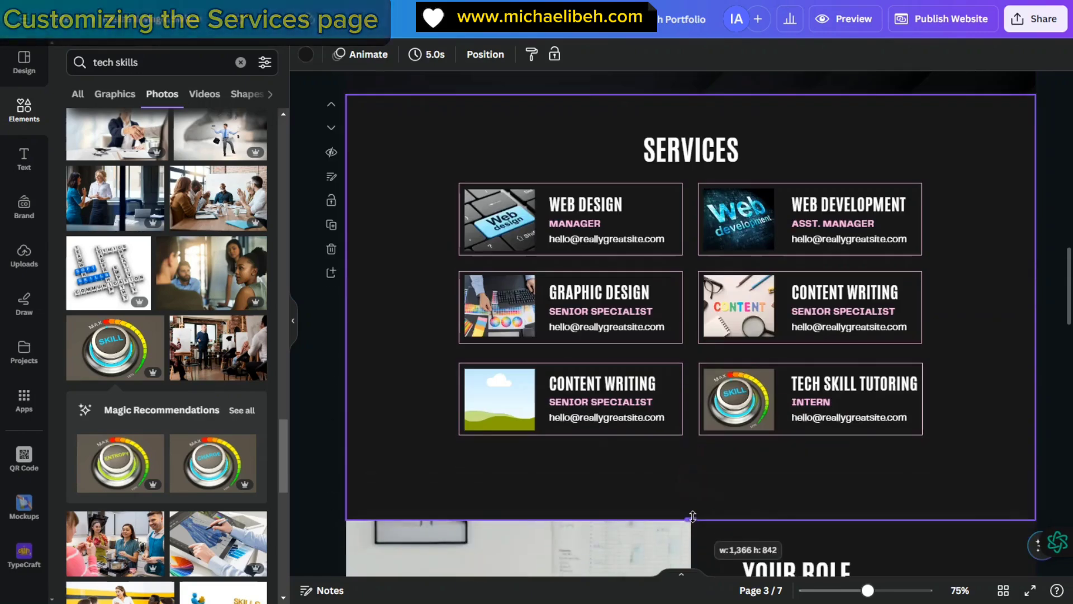
pyautogui.scroll(3, 417, 318)
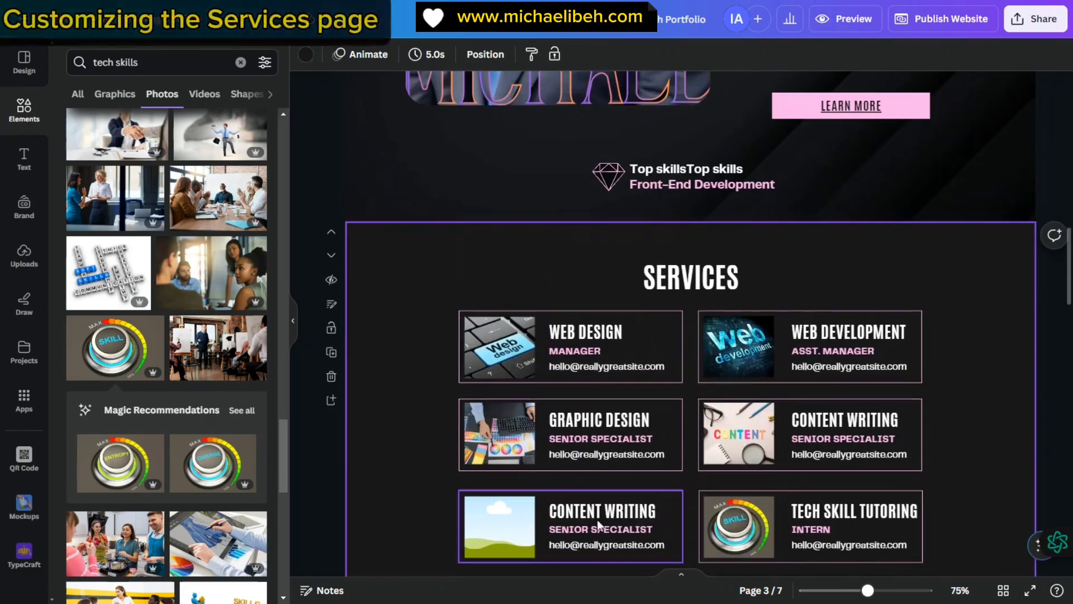
pyautogui.scroll(-3, 431, 232)
pyautogui.scroll(3, 710, 336)
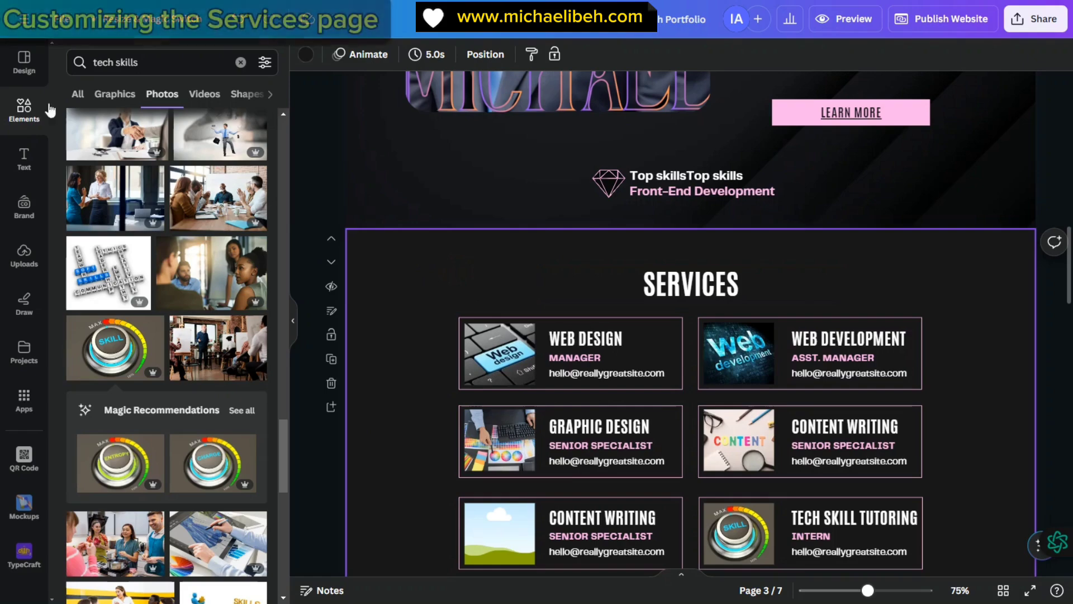
# - Detach a copy of the purple streak image from the hero page background
pyautogui.click(240, 63)
pyautogui.scroll(10, 516, 247)
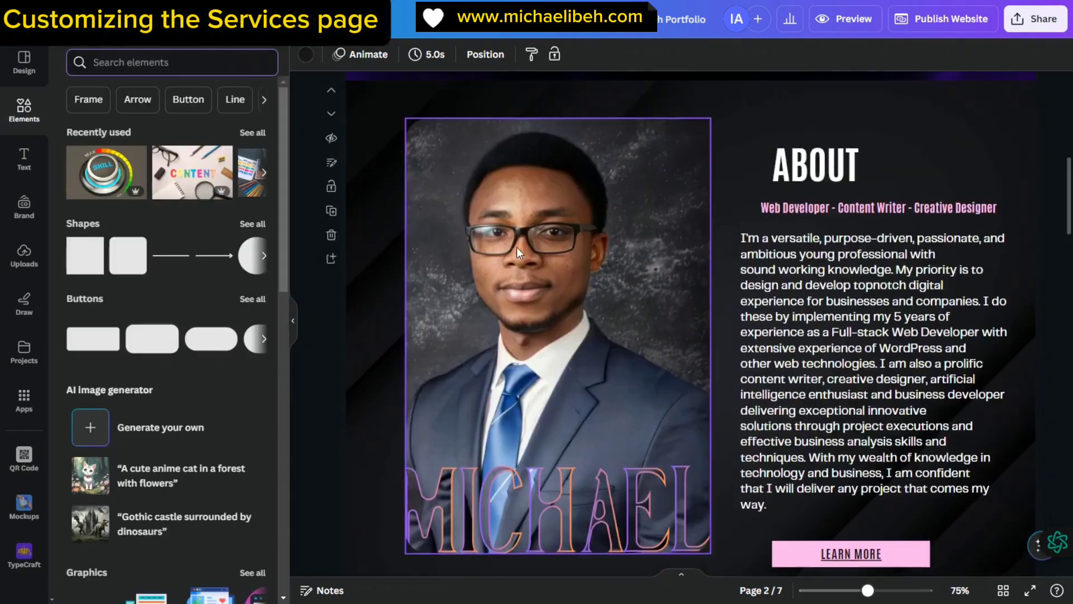
pyautogui.scroll(5, 517, 247)
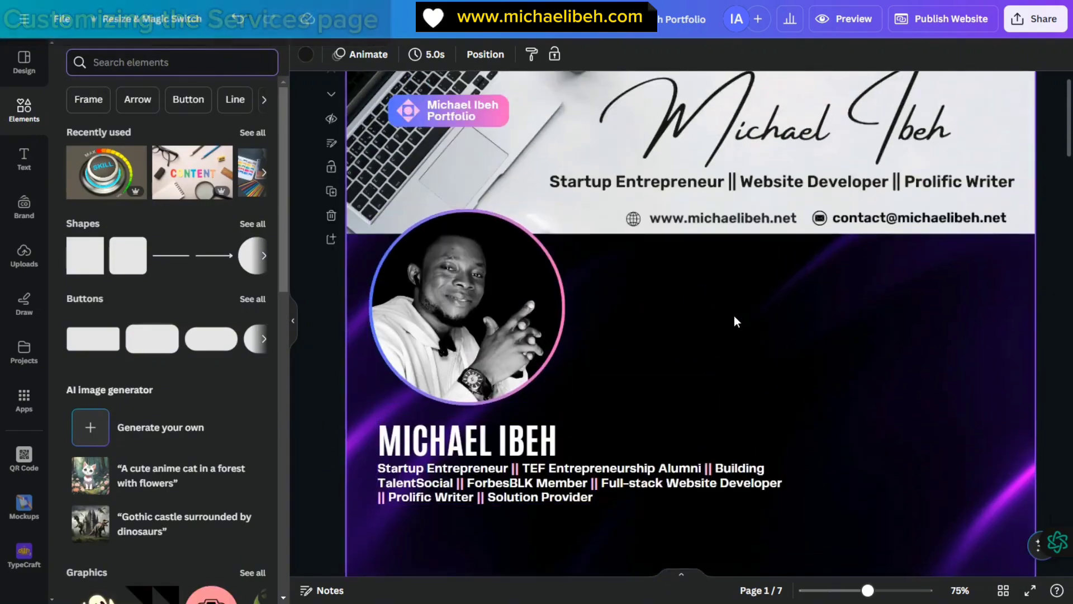
pyautogui.click(733, 315)
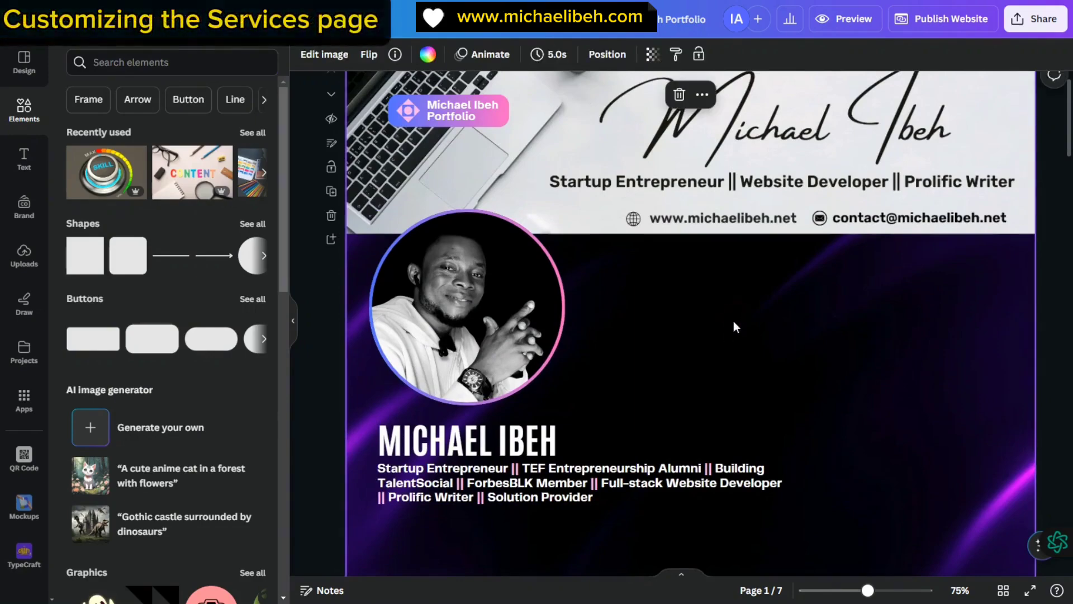
pyautogui.rightClick(739, 314)
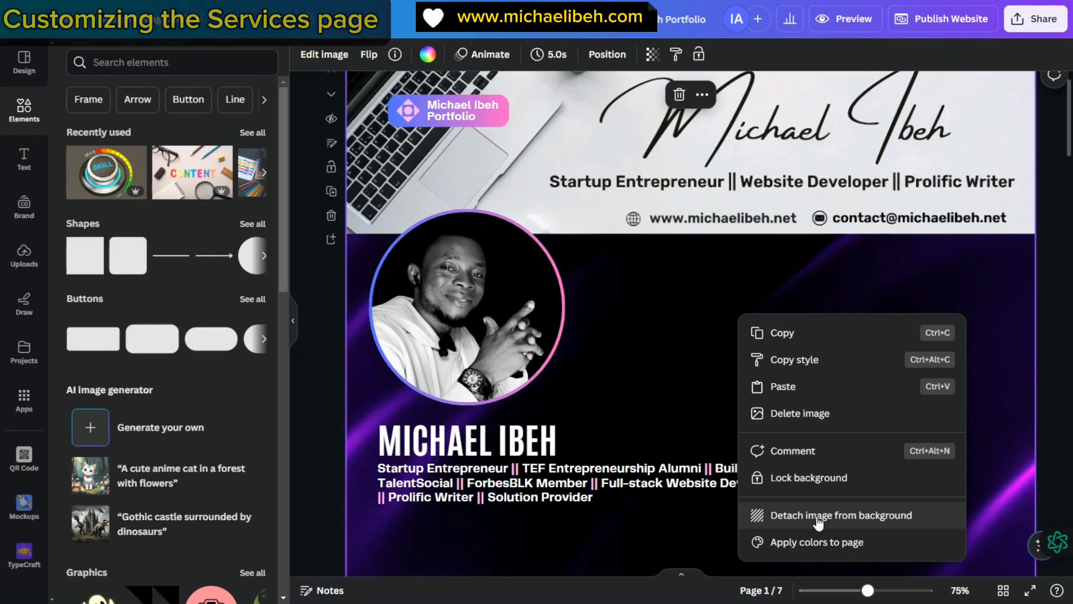
pyautogui.click(819, 522)
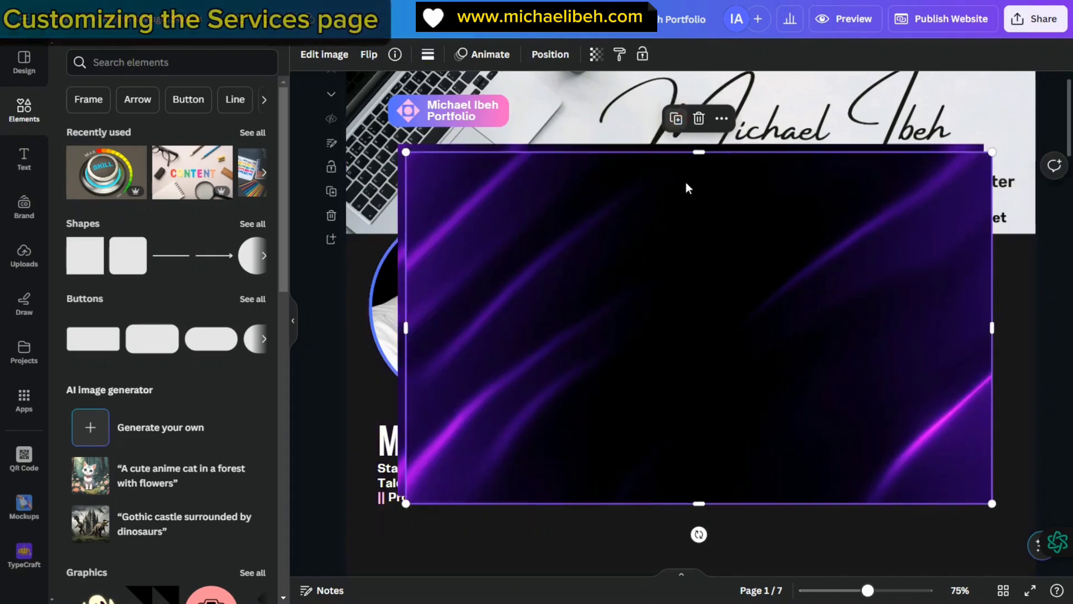
pyautogui.moveTo(736, 313); pyautogui.dragTo(760, 541)
pyautogui.rightClick(716, 290)
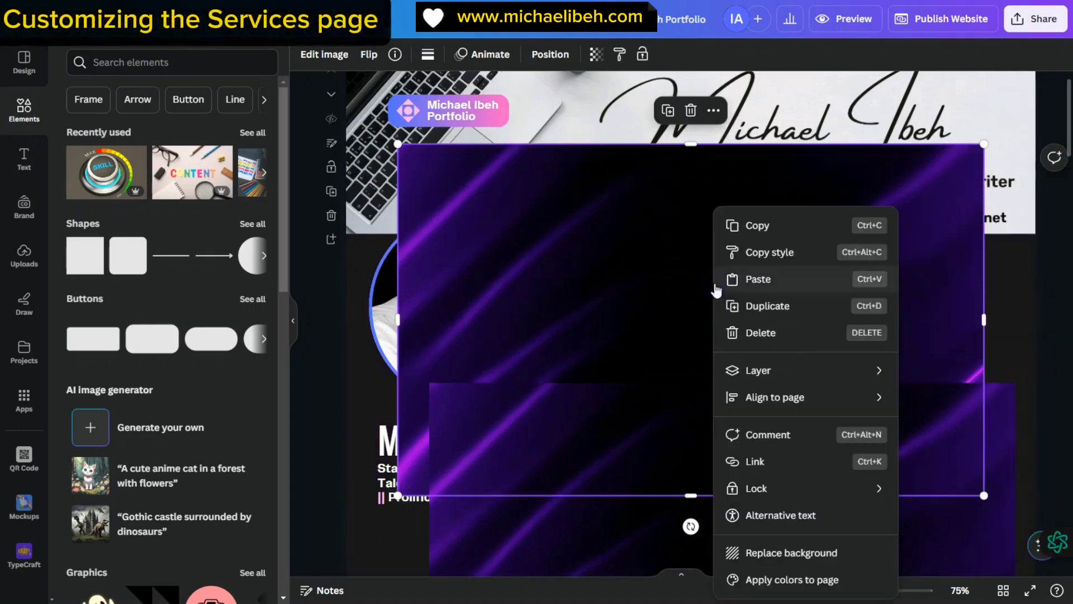
pyautogui.click(792, 551)
# - Move the purple streak copy onto the Services page and set it as that page's background
pyautogui.scroll(-3, 671, 329)
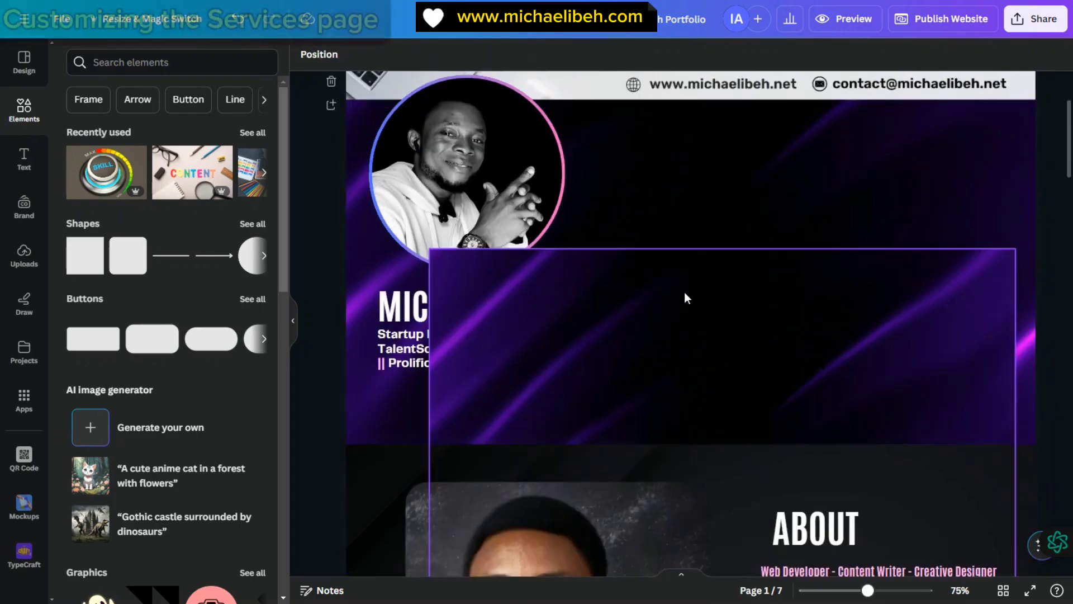
pyautogui.moveTo(709, 304); pyautogui.dragTo(663, 597)
pyautogui.scroll(-10, 699, 405)
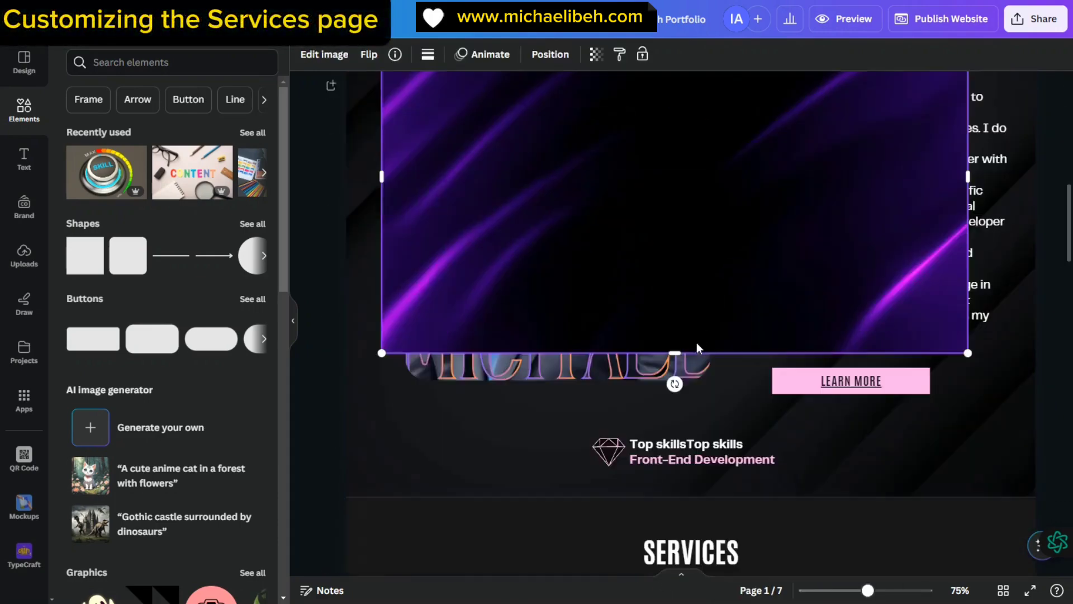
pyautogui.moveTo(696, 342); pyautogui.dragTo(675, 413)
pyautogui.scroll(-5, 671, 336)
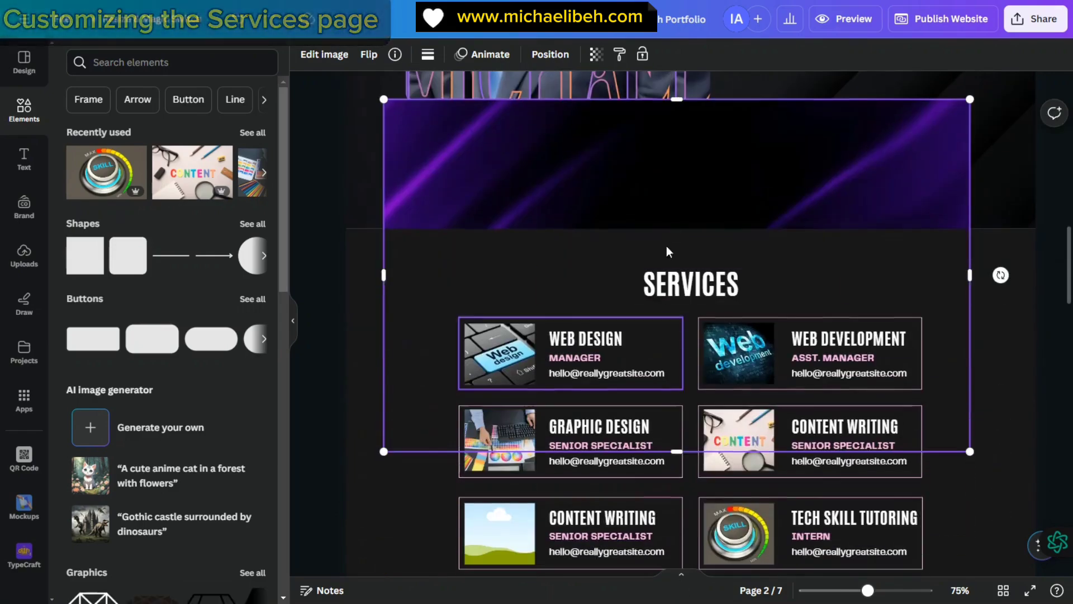
pyautogui.moveTo(666, 251); pyautogui.dragTo(666, 364)
pyautogui.scroll(-1, 652, 393)
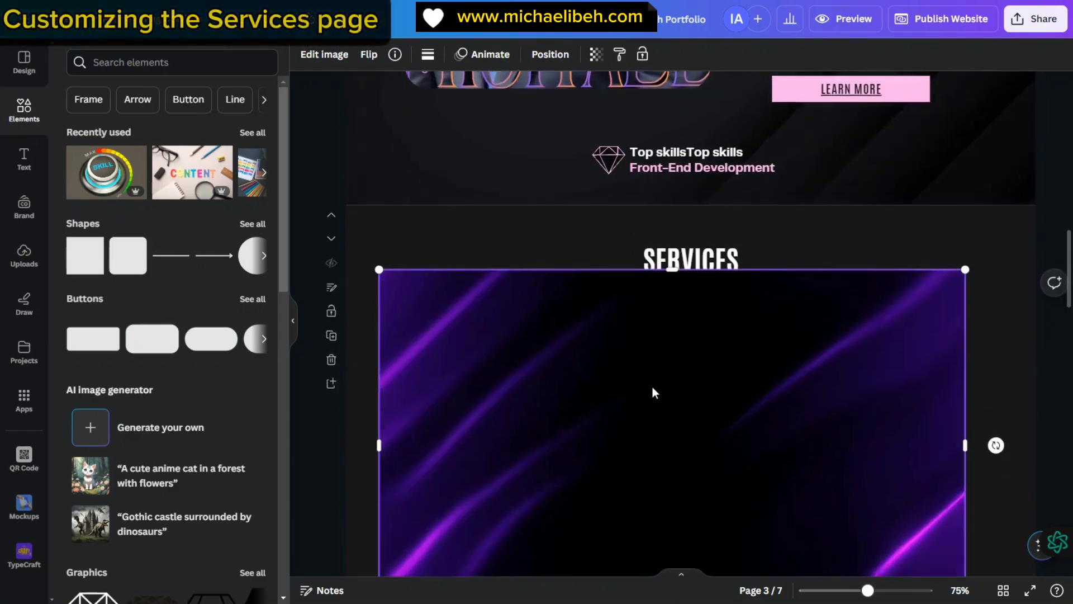
pyautogui.scroll(-2, 653, 392)
pyautogui.rightClick(647, 299)
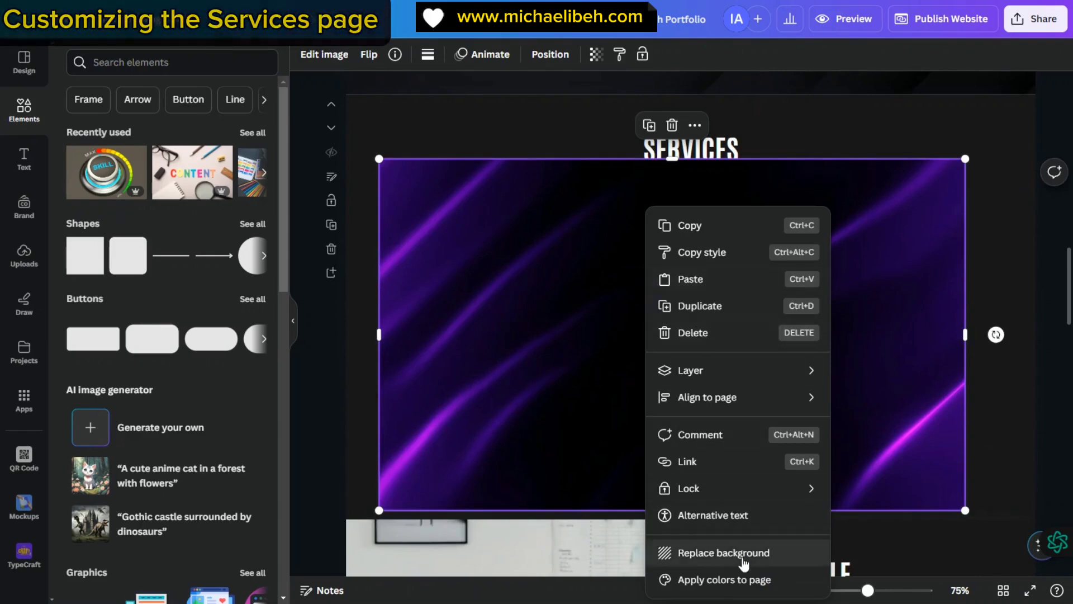
pyautogui.click(711, 553)
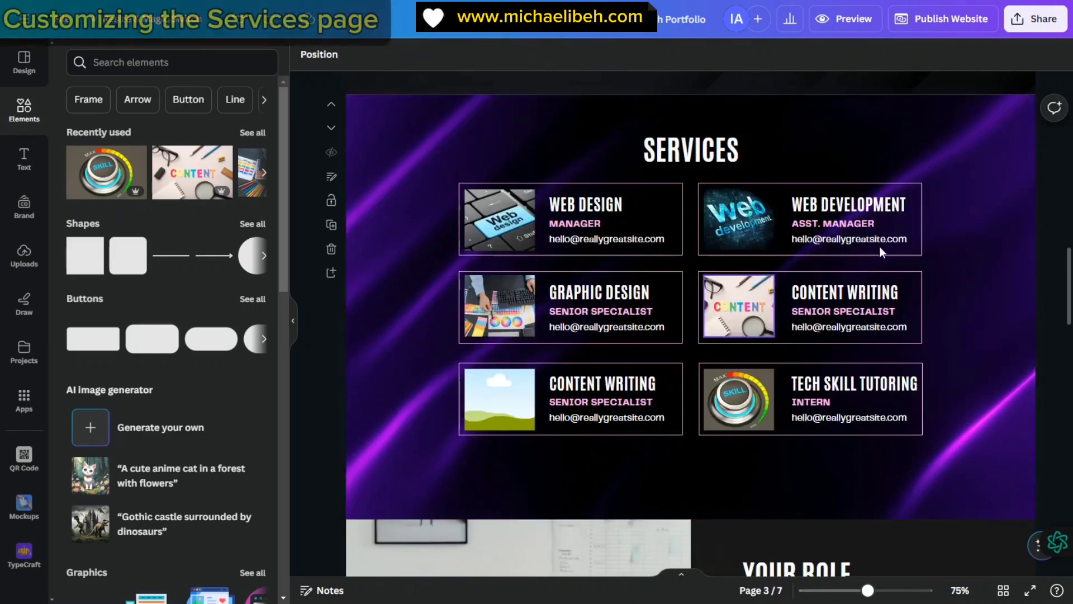
# - Scroll through the About, Services and Your Role pages down to the pink Experience page
pyautogui.scroll(10, 979, 306)
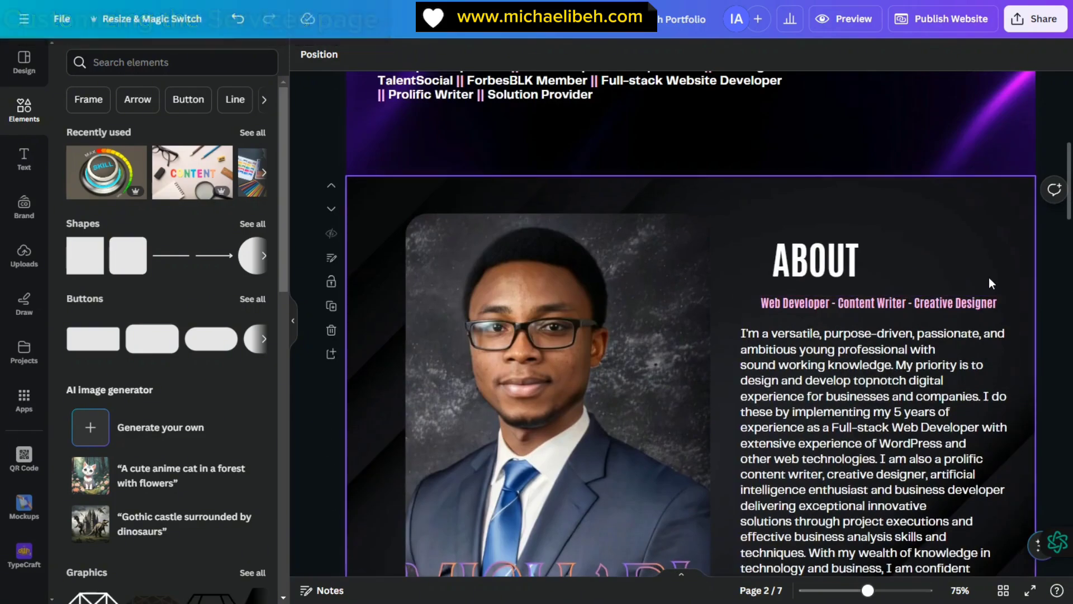
pyautogui.scroll(-5, 988, 277)
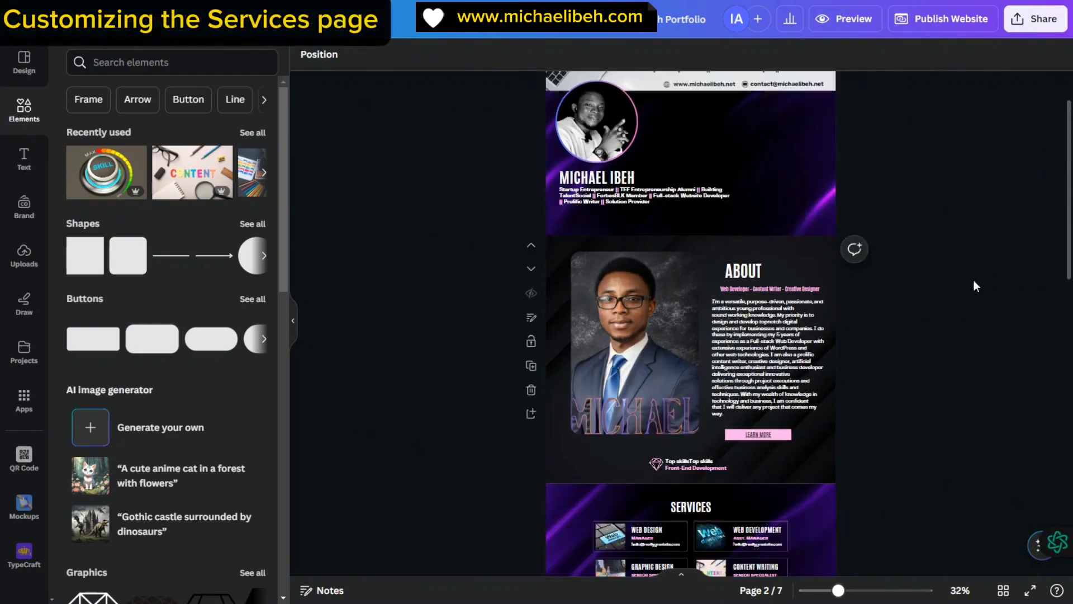
pyautogui.scroll(-2, 895, 311)
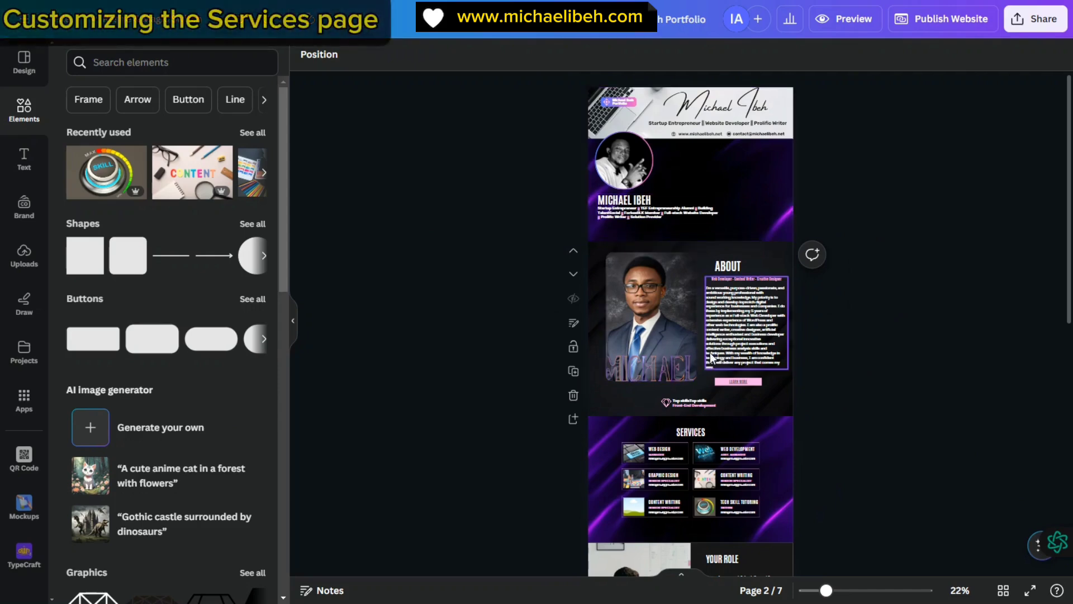
pyautogui.scroll(-3, 760, 399)
pyautogui.scroll(3, 777, 389)
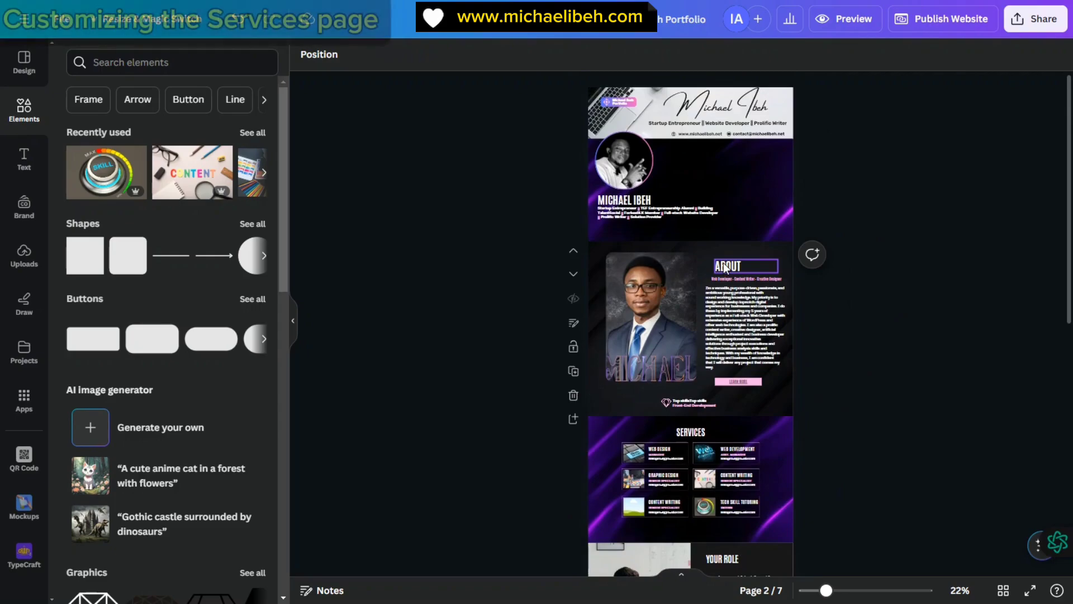
pyautogui.scroll(5, 848, 315)
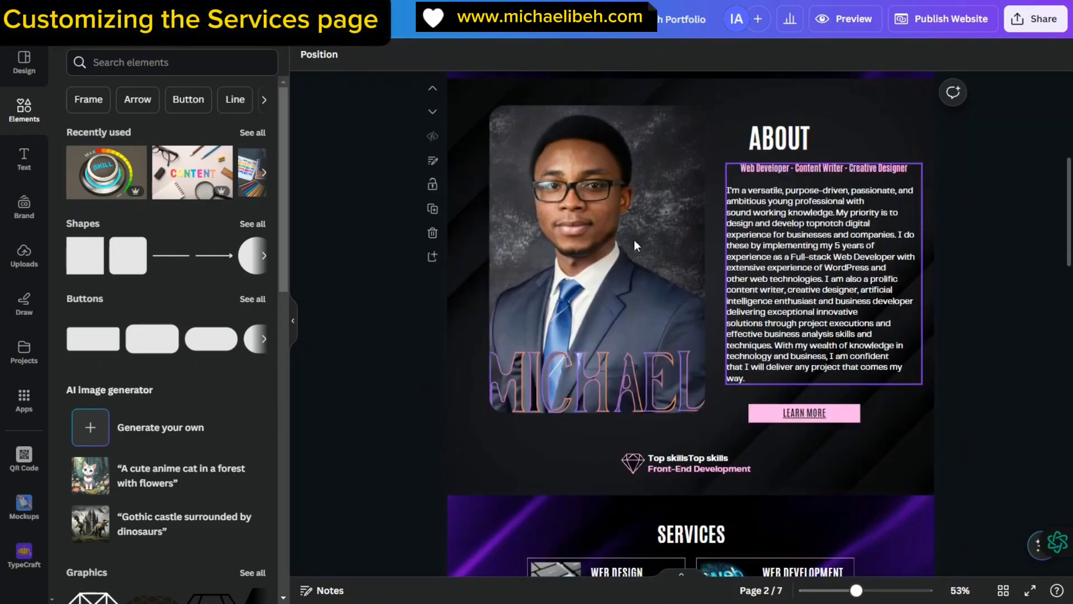
pyautogui.scroll(-5, 744, 317)
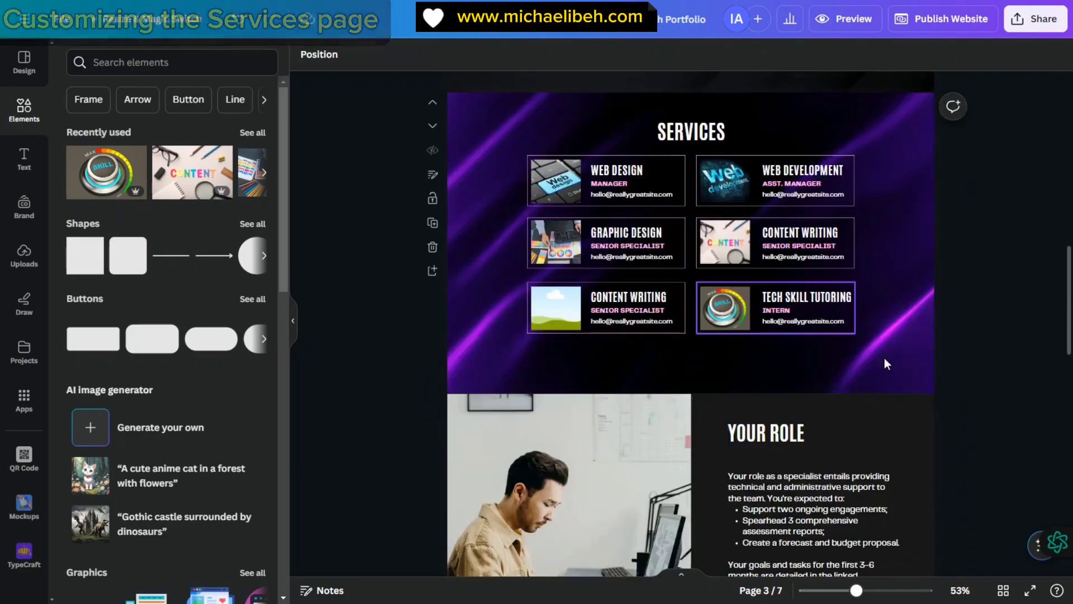
pyautogui.scroll(2, 838, 259)
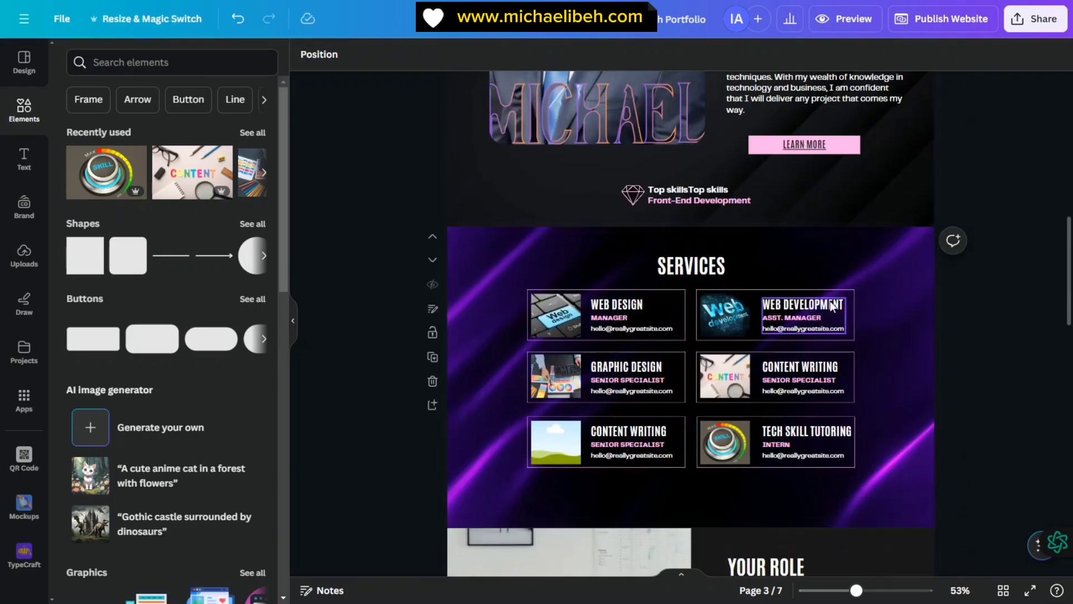
pyautogui.scroll(2, 720, 174)
pyautogui.scroll(-9, 806, 270)
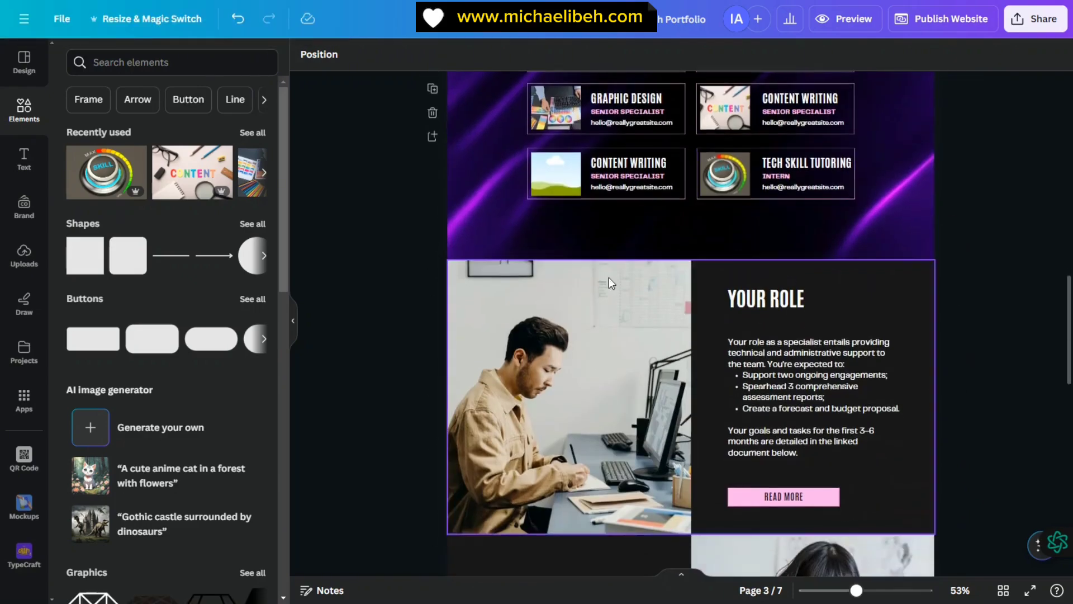
pyautogui.scroll(-2, 928, 302)
pyautogui.scroll(12, 928, 302)
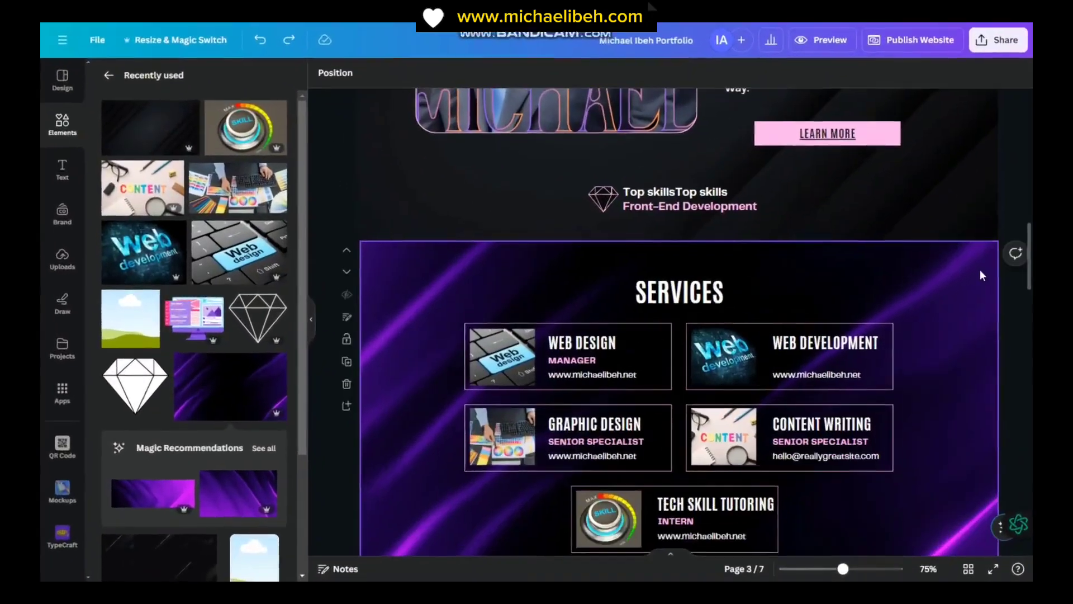
pyautogui.scroll(-3, 1015, 273)
pyautogui.scroll(-5, 1016, 267)
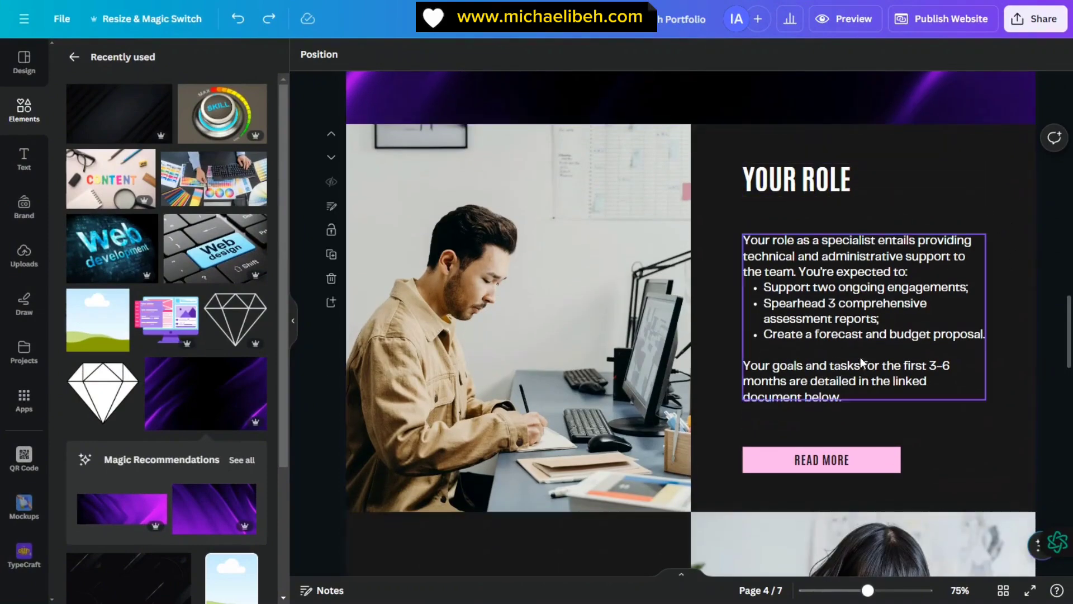
pyautogui.scroll(-5, 755, 313)
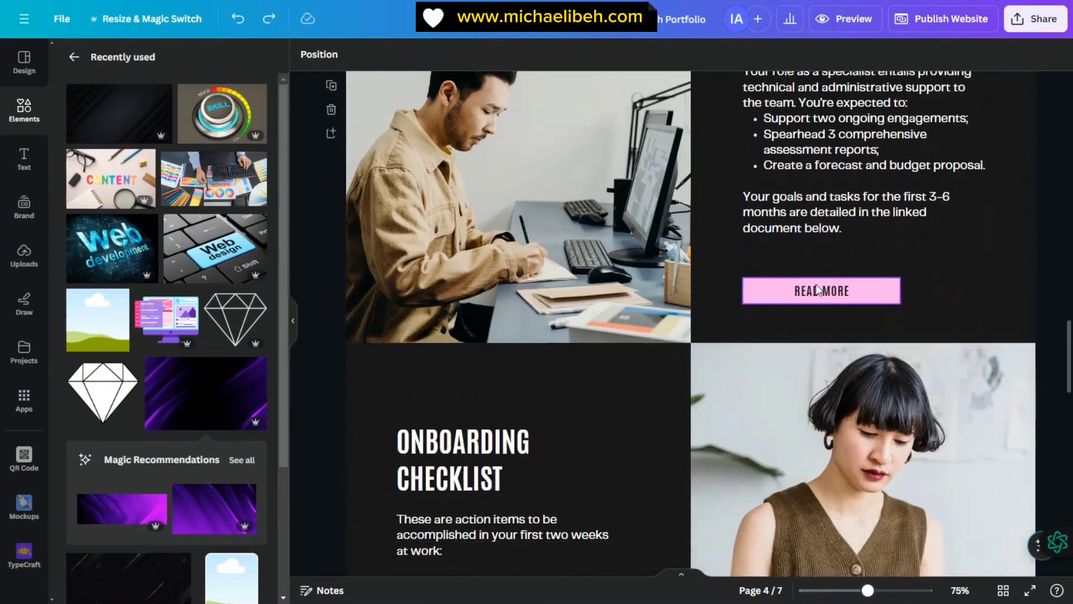
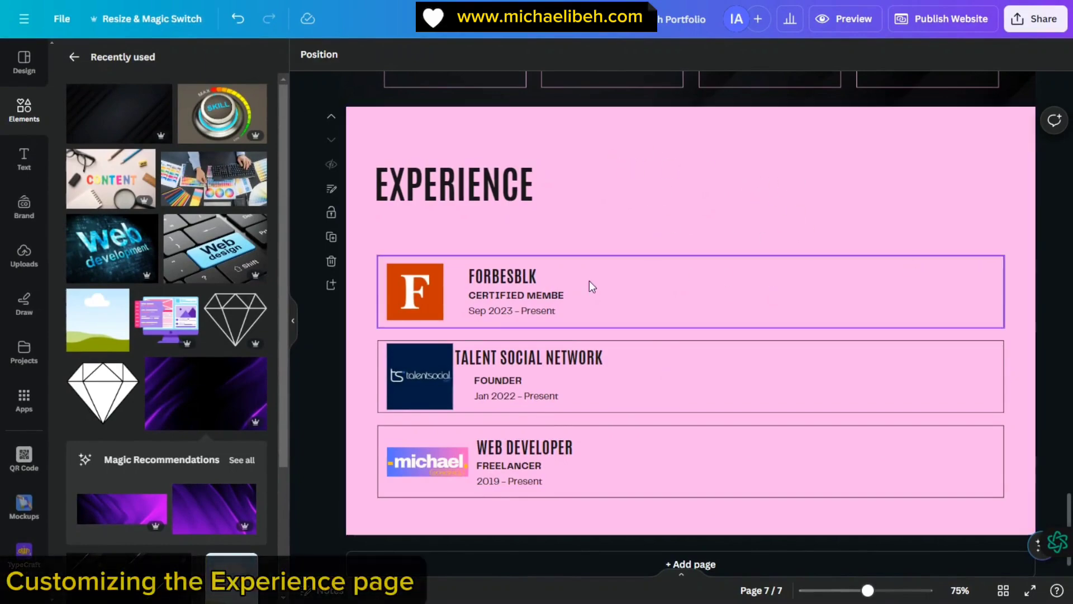
# - Set the dark purple image as the Experience page background
pyautogui.click(210, 391)
pyautogui.rightClick(699, 211)
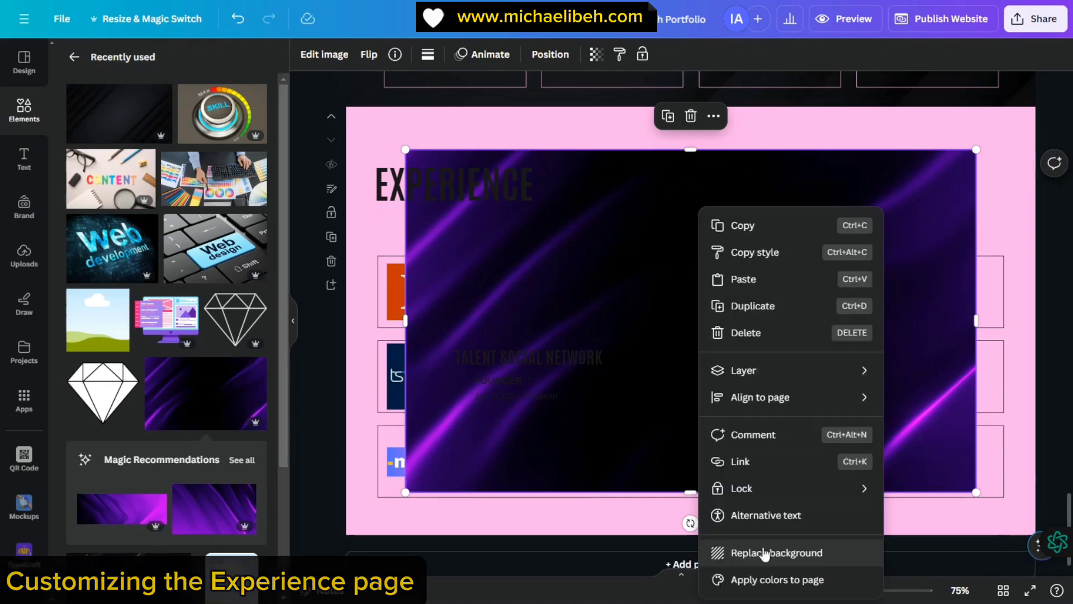
pyautogui.click(763, 551)
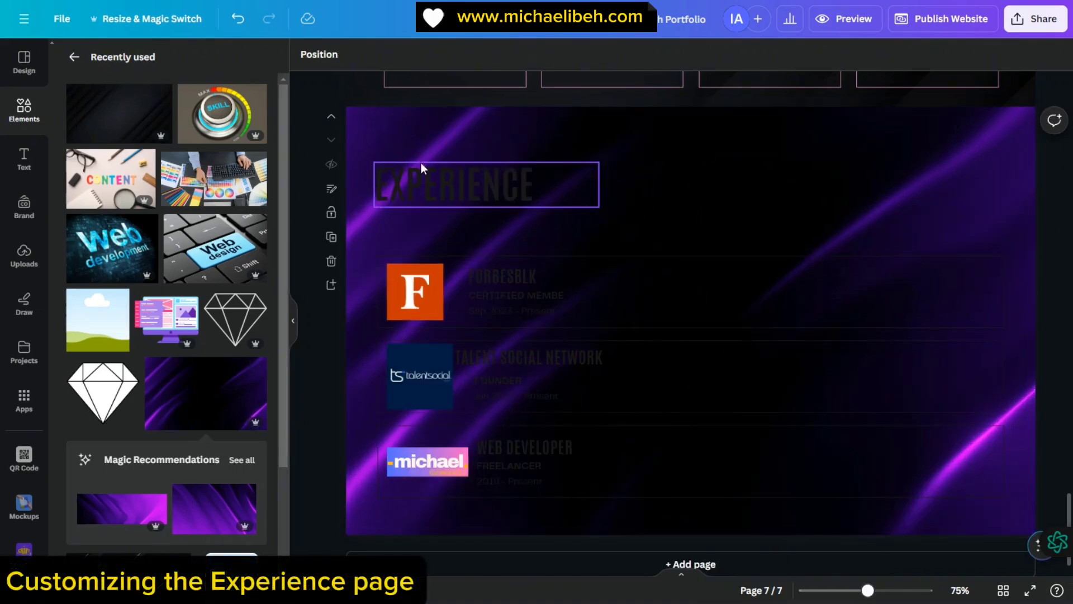
# - Turn the EXPERIENCE and FORBESBLK headings white and the Forbes role line pink
pyautogui.click(468, 184)
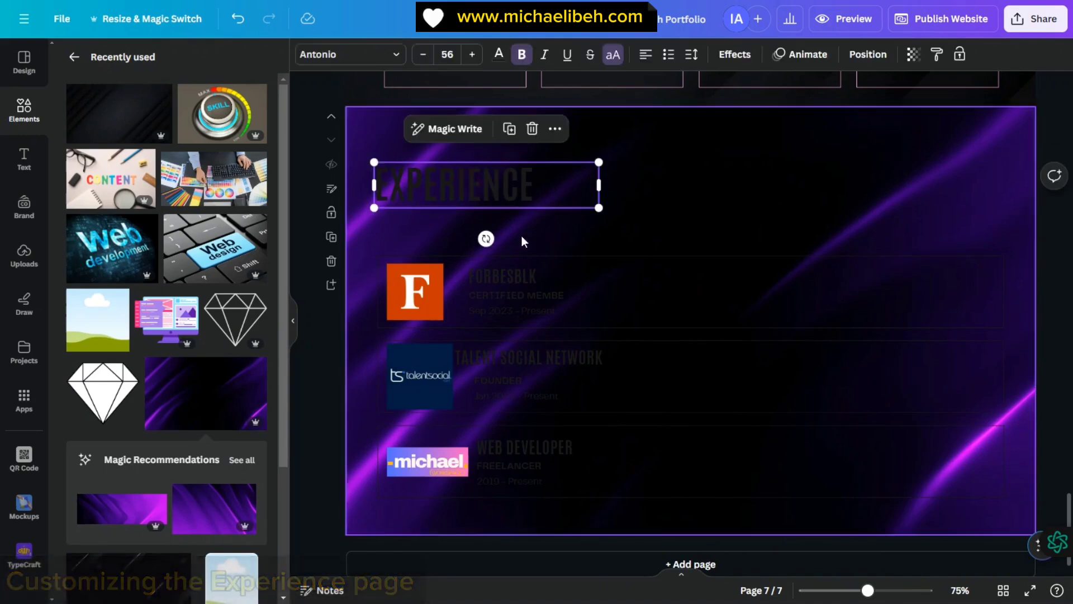
pyautogui.keyDown('shift'); pyautogui.click(503, 306); pyautogui.keyUp('shift')
pyautogui.click(505, 190)
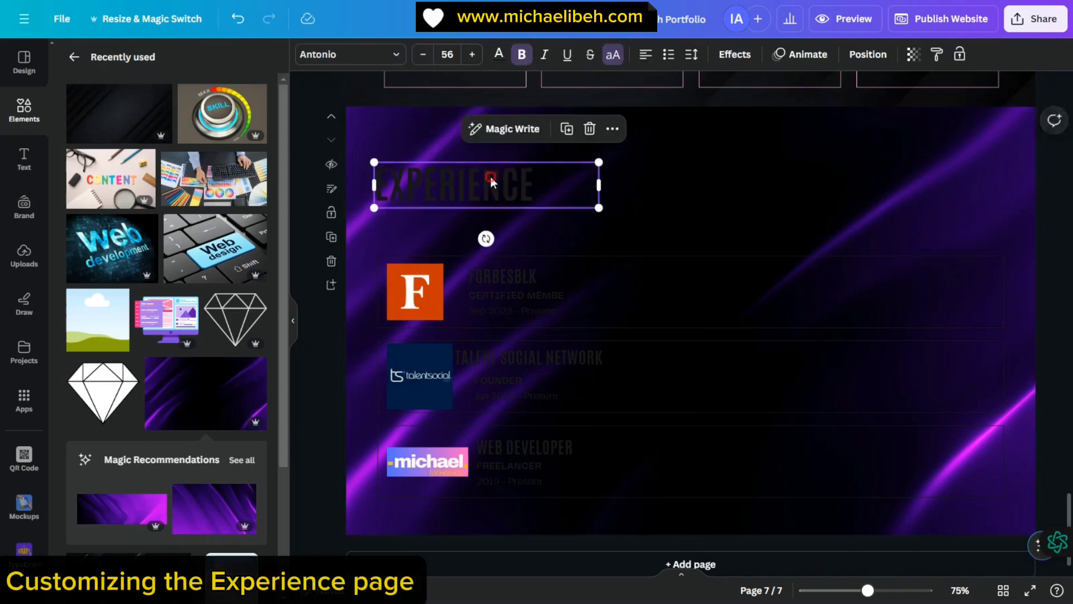
pyautogui.click(499, 55)
pyautogui.click(256, 136)
pyautogui.click(507, 290)
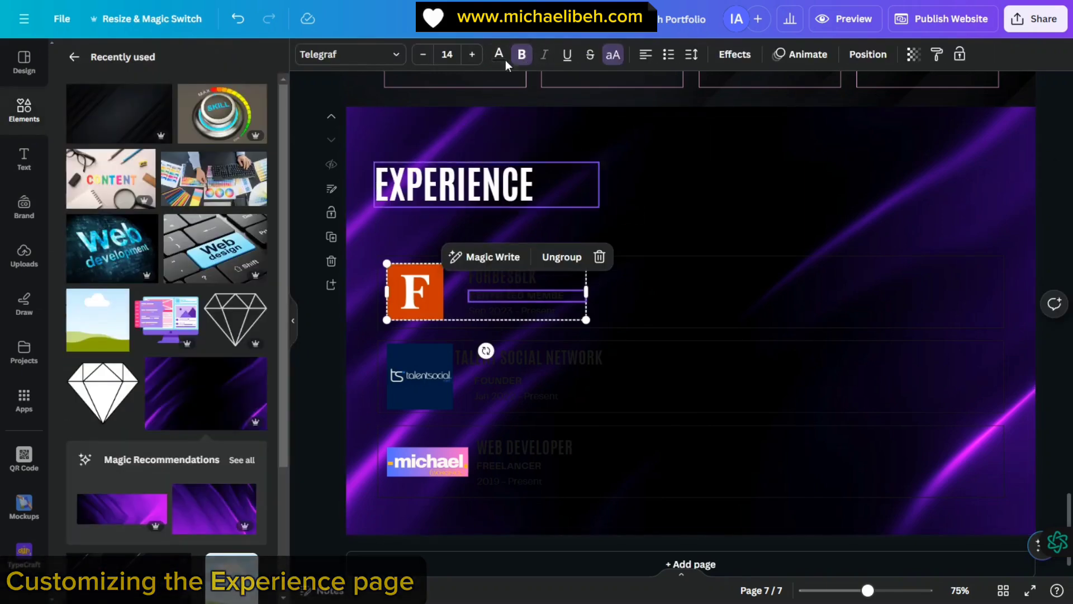
pyautogui.click(499, 54)
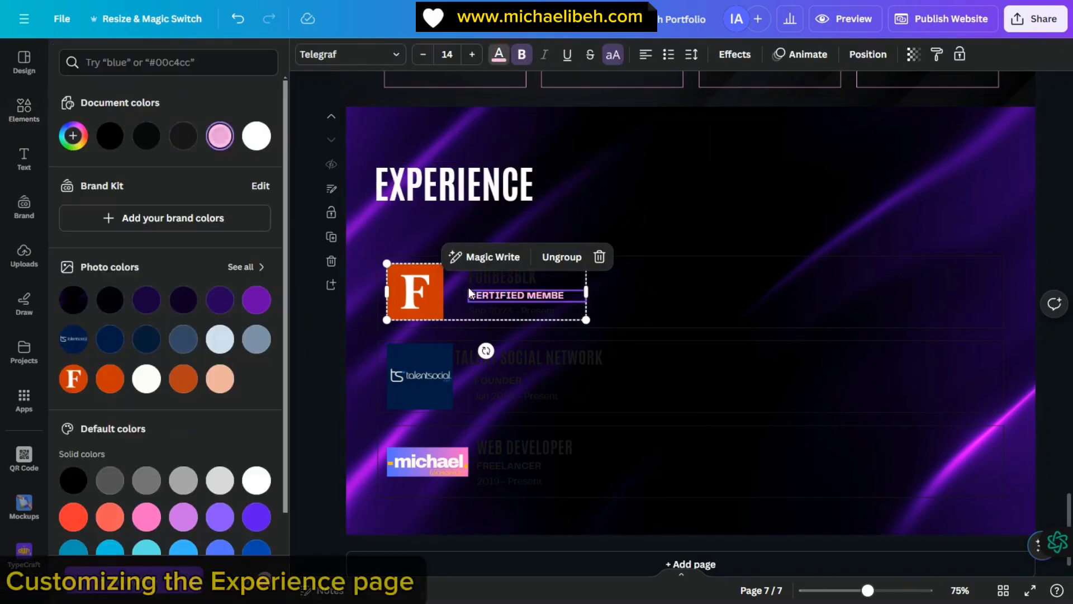
pyautogui.click(517, 276)
pyautogui.click(256, 136)
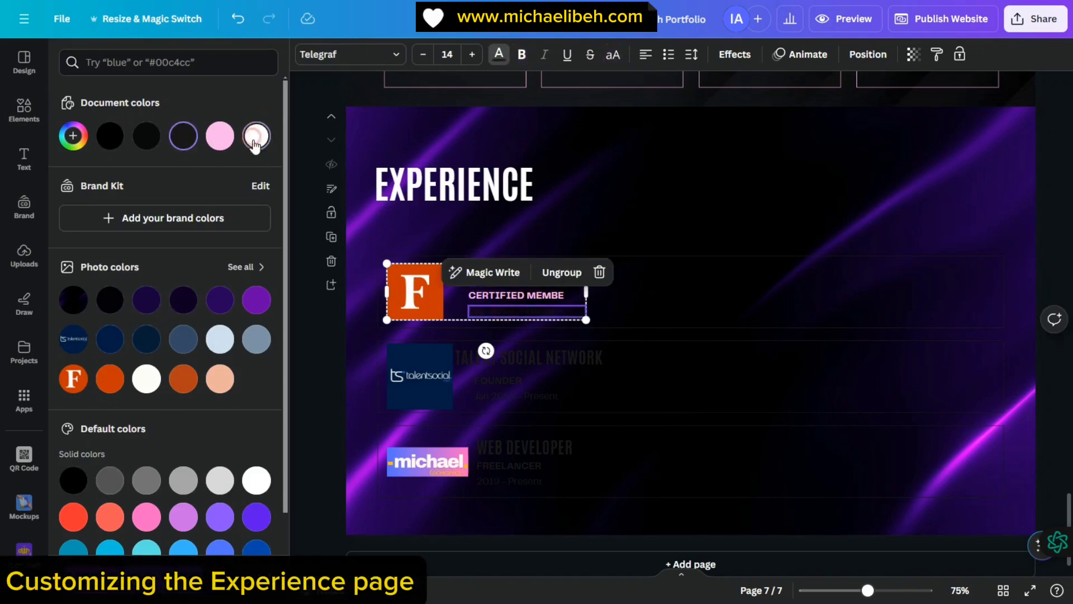
pyautogui.click(503, 358)
# - Make the Talent Social Network and Web Developer headings and date white, their role lines pink
pyautogui.click(256, 135)
pyautogui.click(498, 396)
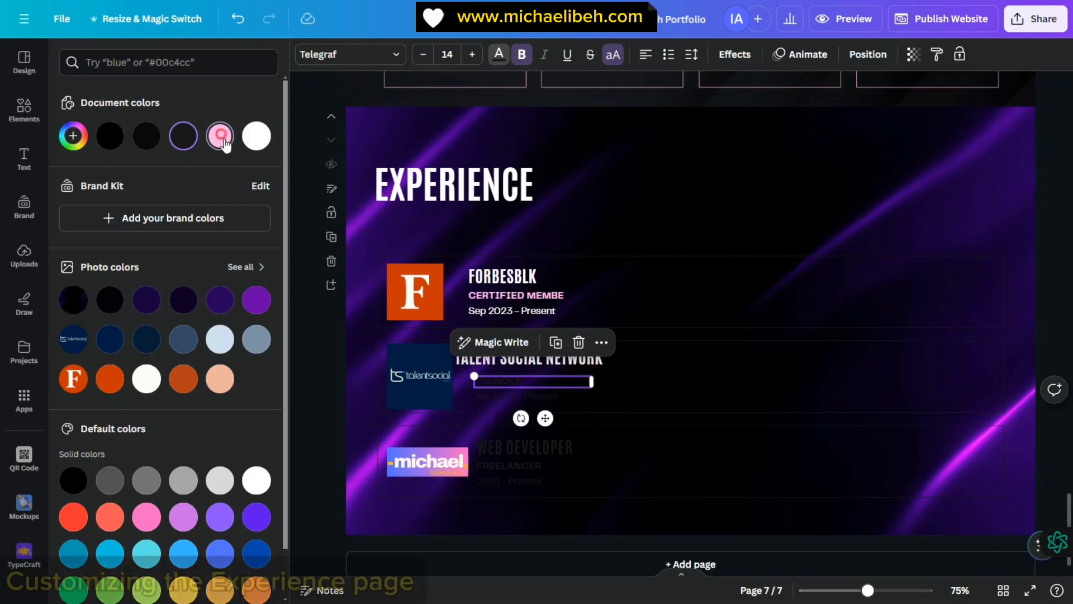
pyautogui.click(256, 136)
pyautogui.click(532, 452)
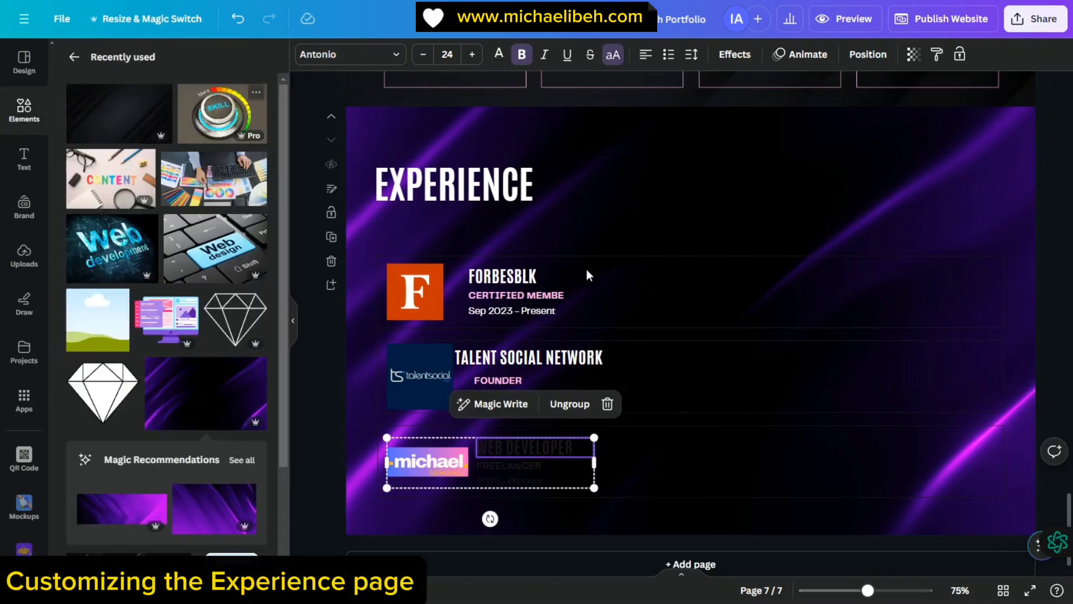
pyautogui.click(501, 54)
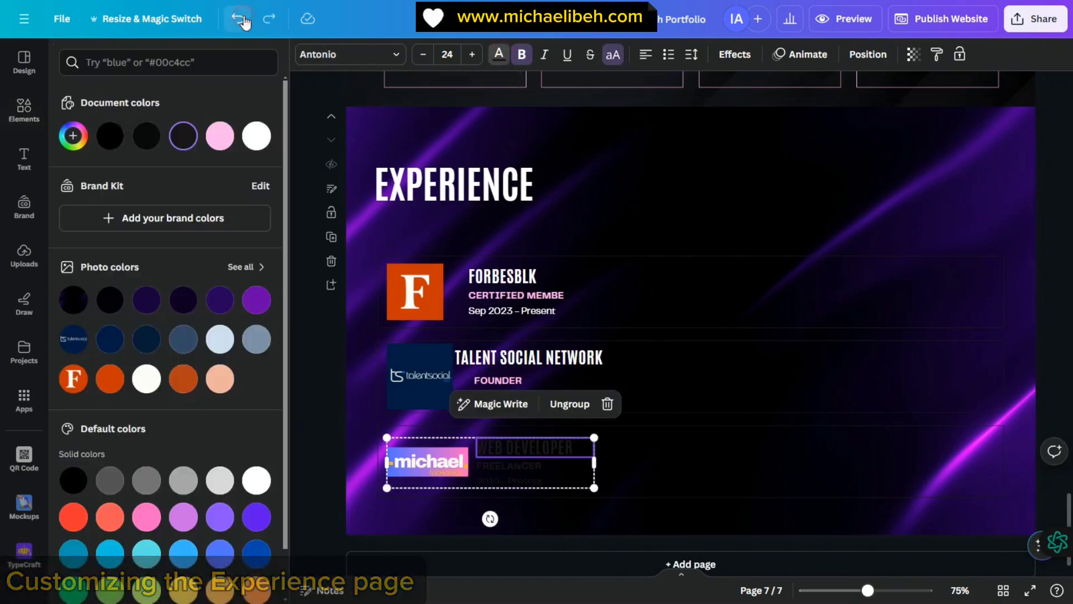
pyautogui.click(256, 136)
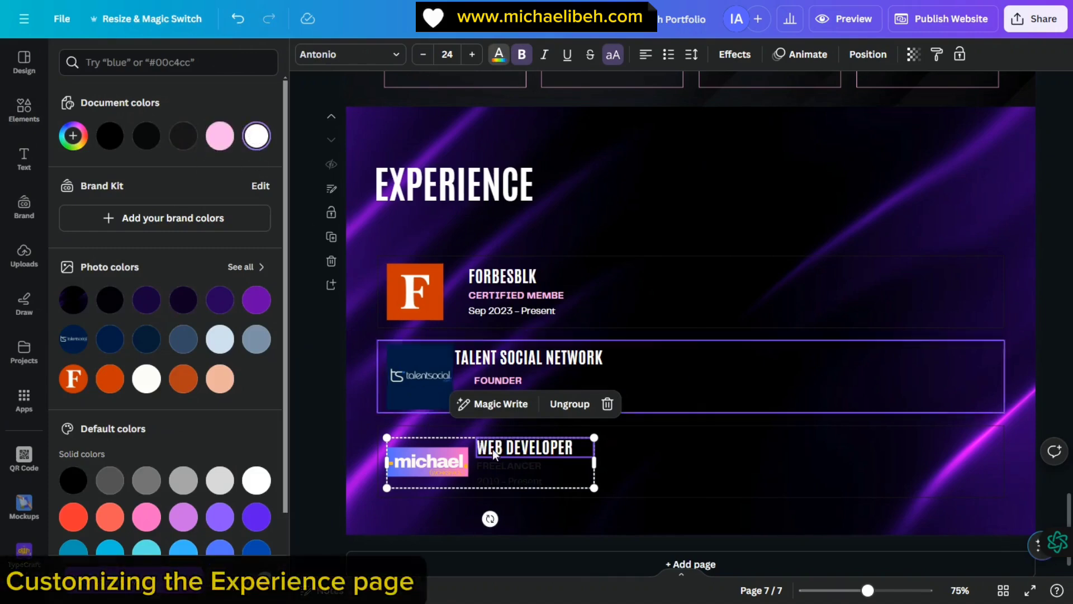
pyautogui.click(502, 464)
pyautogui.click(226, 140)
pyautogui.click(518, 482)
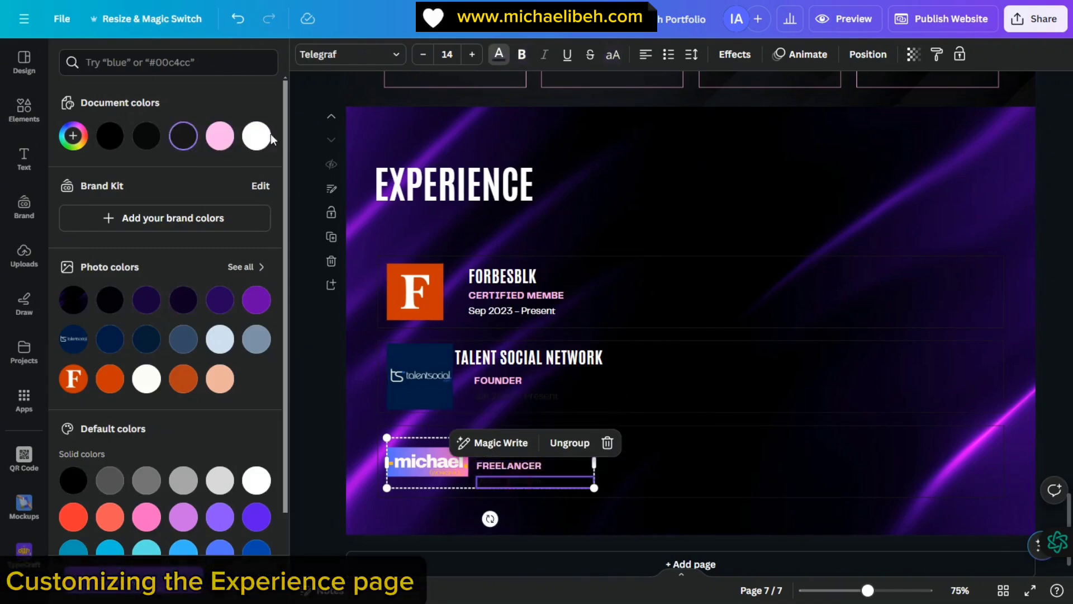
pyautogui.click(256, 136)
# - Outline the Forbes, Talent Social Network and Web Developer cards in pink
pyautogui.click(677, 262)
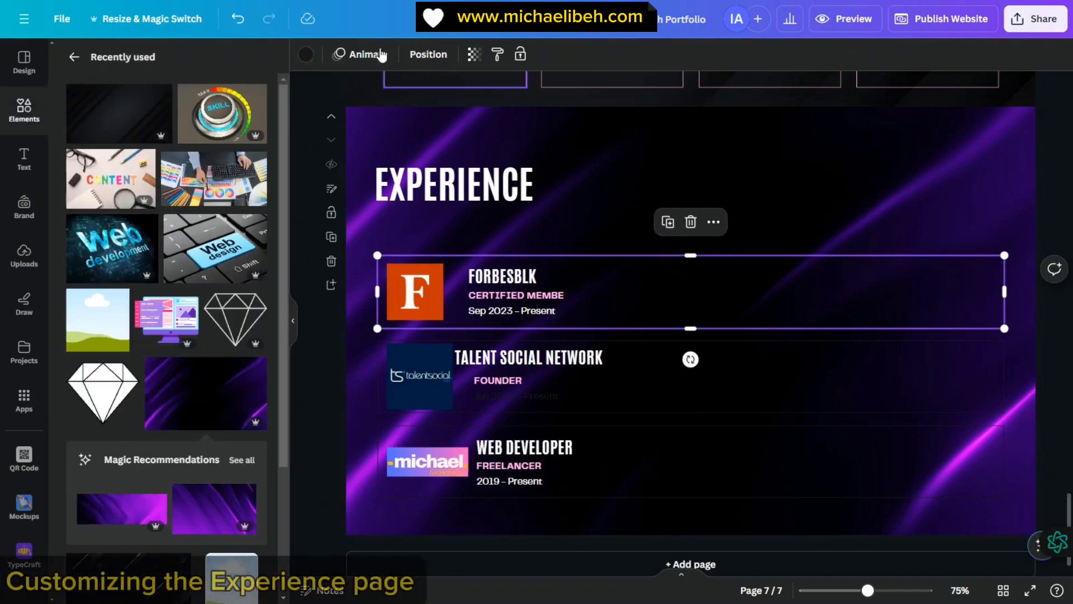
pyautogui.click(306, 54)
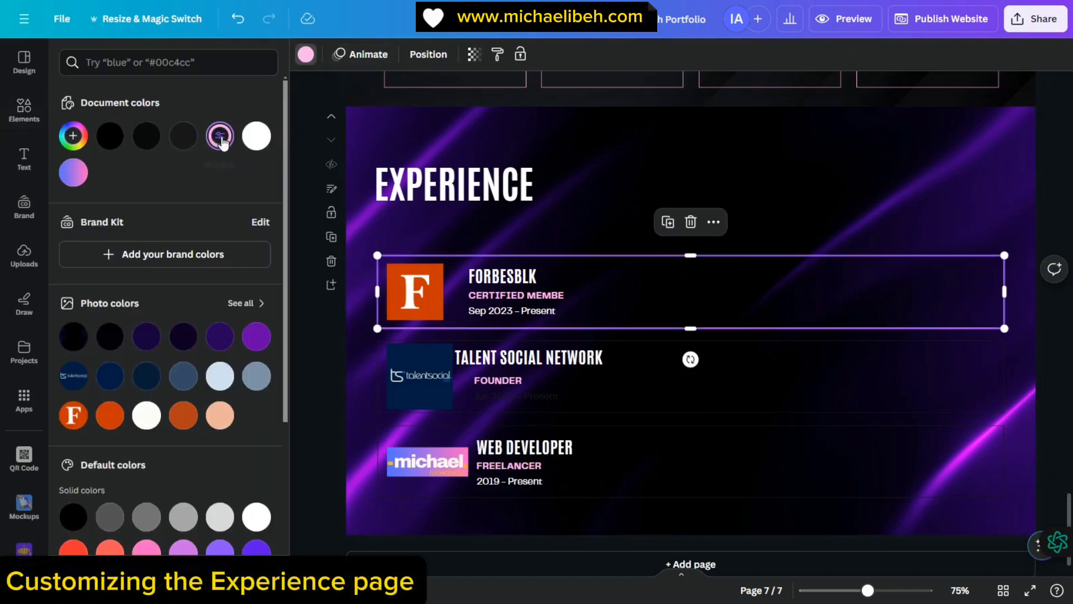
pyautogui.click(706, 353)
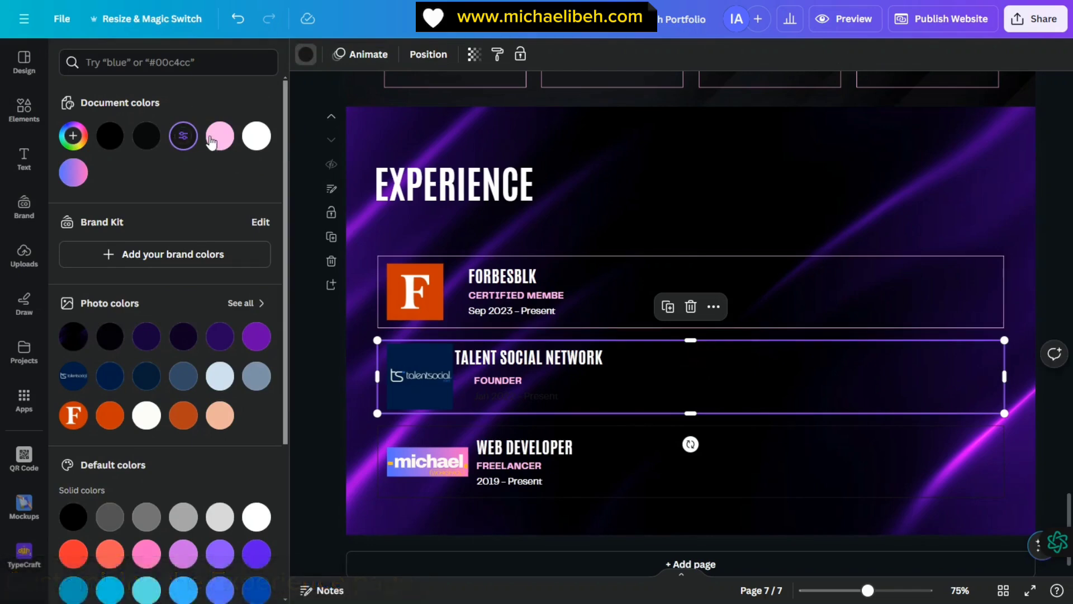
pyautogui.click(738, 457)
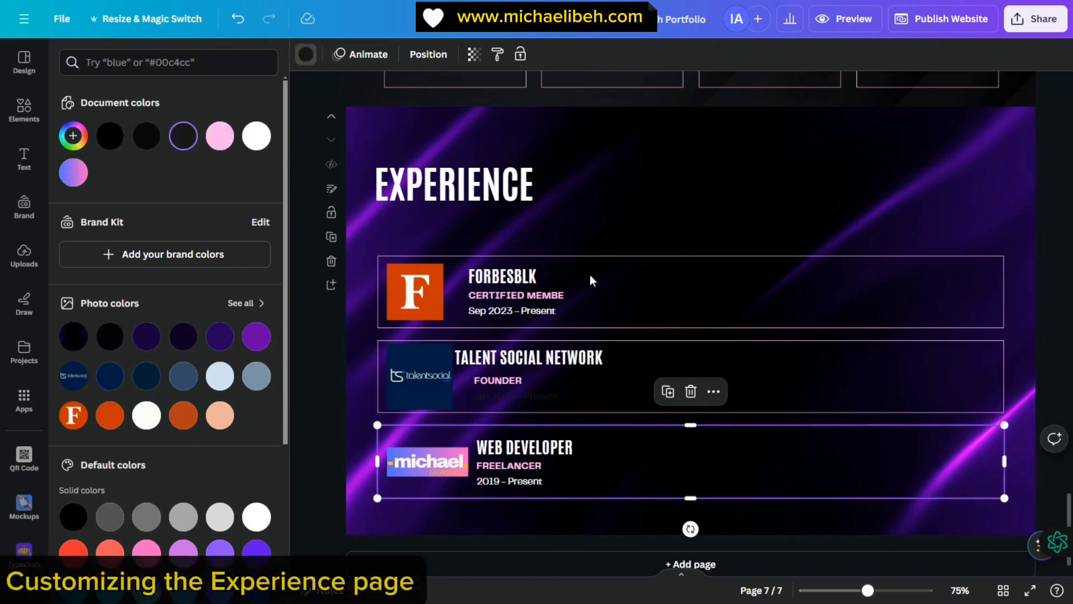
pyautogui.click(213, 140)
# - Give the talentsocial logo a solid pink border of weight 5
pyautogui.click(909, 175)
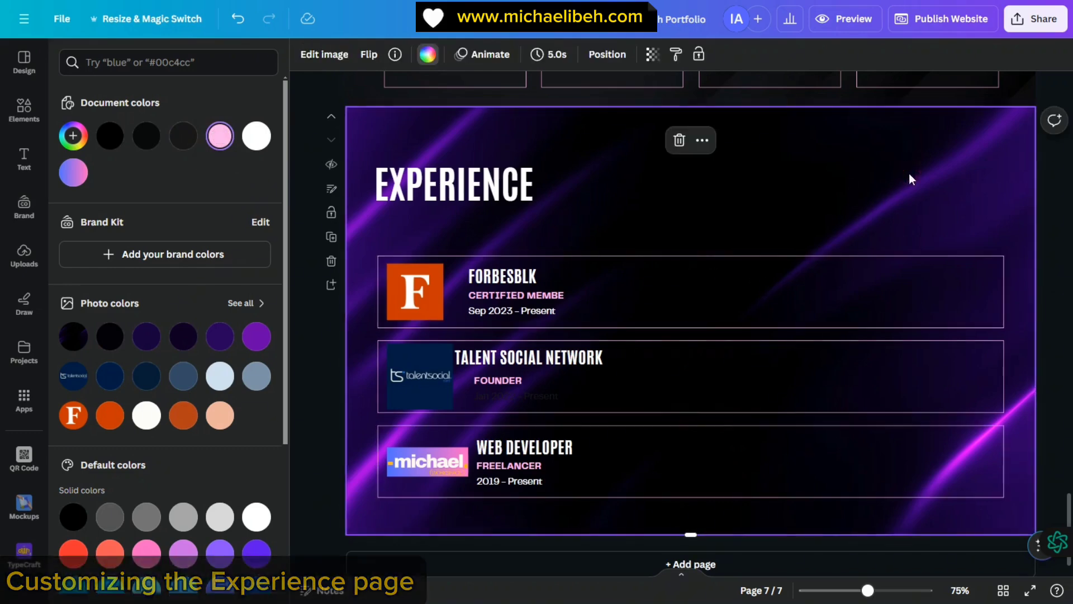
pyautogui.click(424, 364)
pyautogui.click(427, 55)
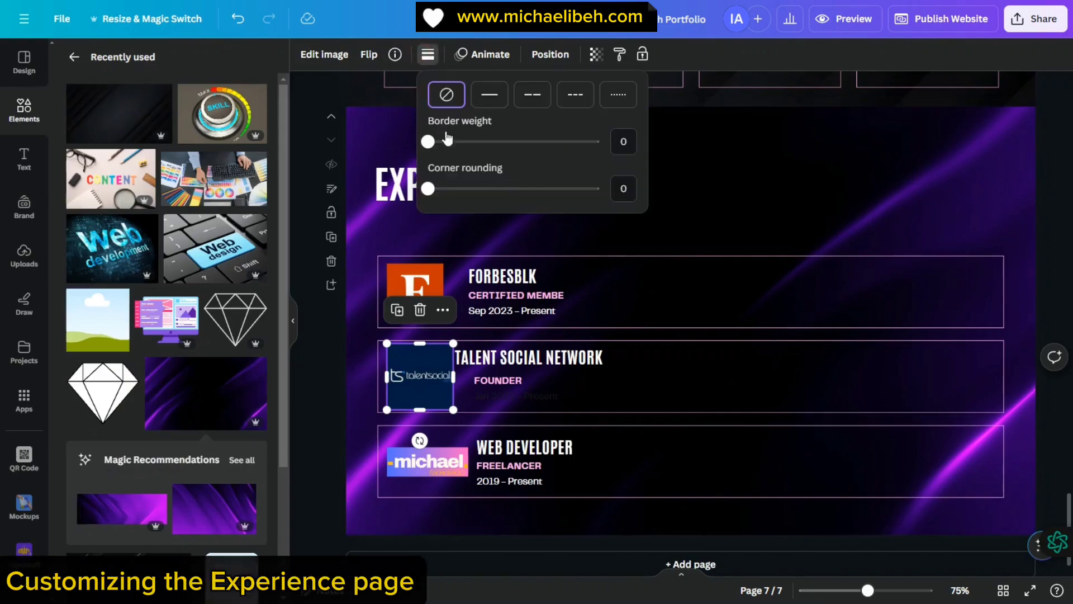
pyautogui.click(434, 143)
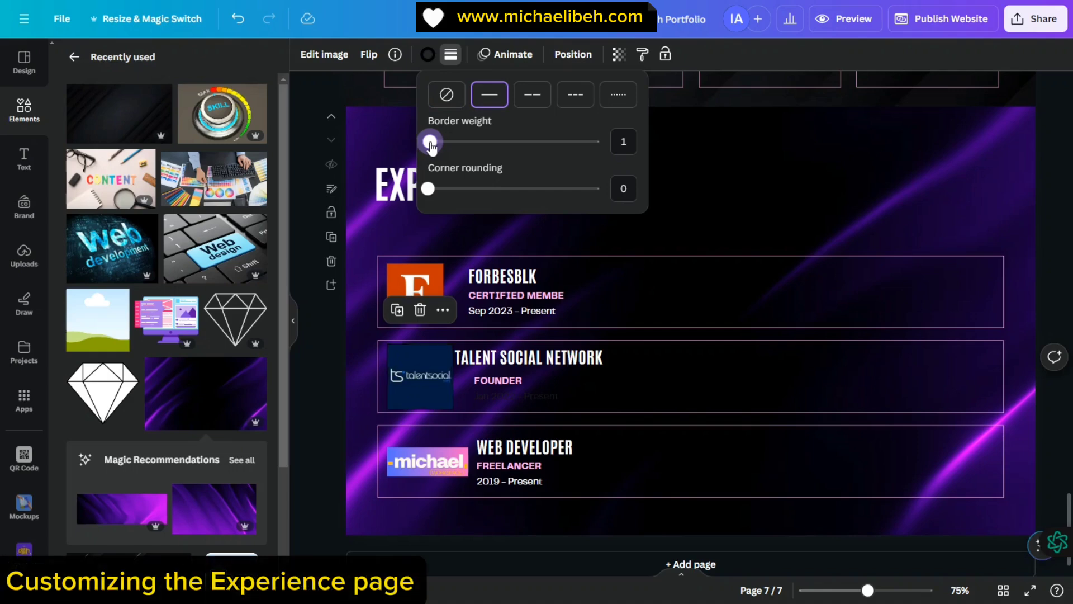
pyautogui.moveTo(439, 160); pyautogui.dragTo(441, 153)
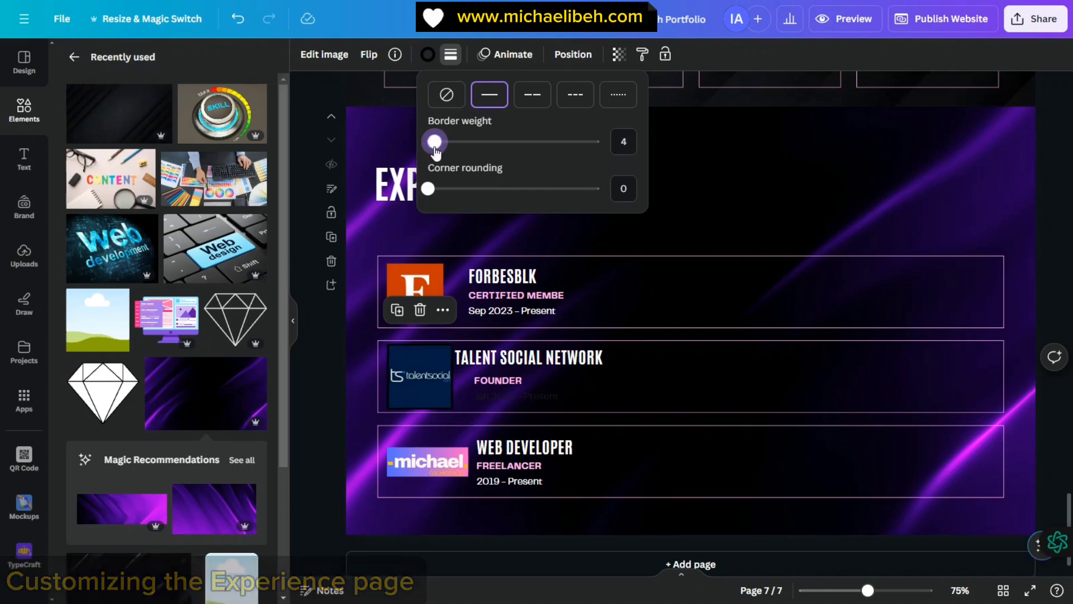
pyautogui.click(426, 54)
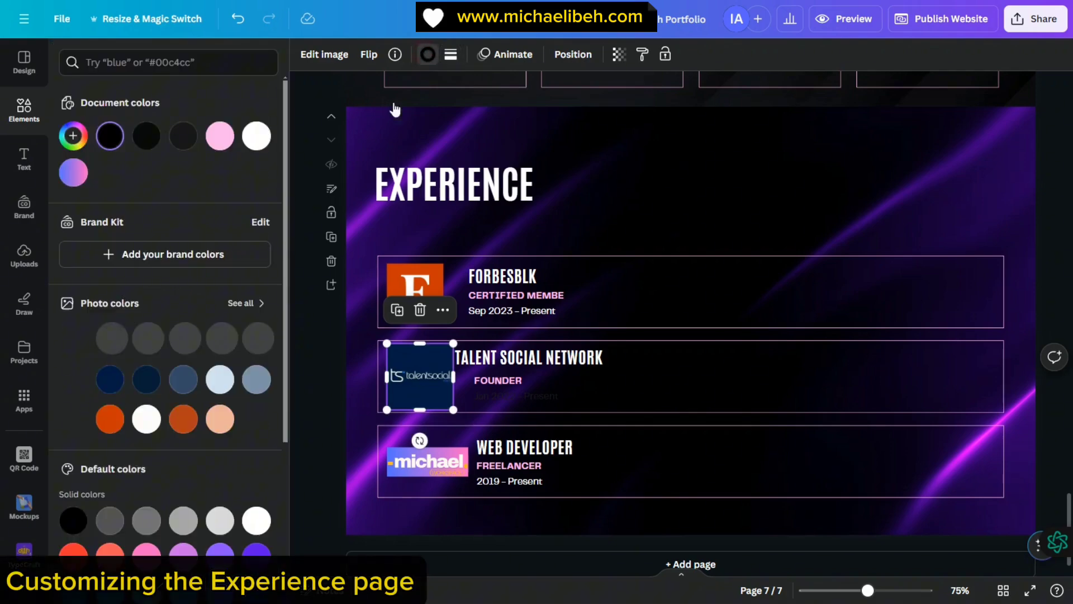
pyautogui.click(220, 136)
pyautogui.click(469, 195)
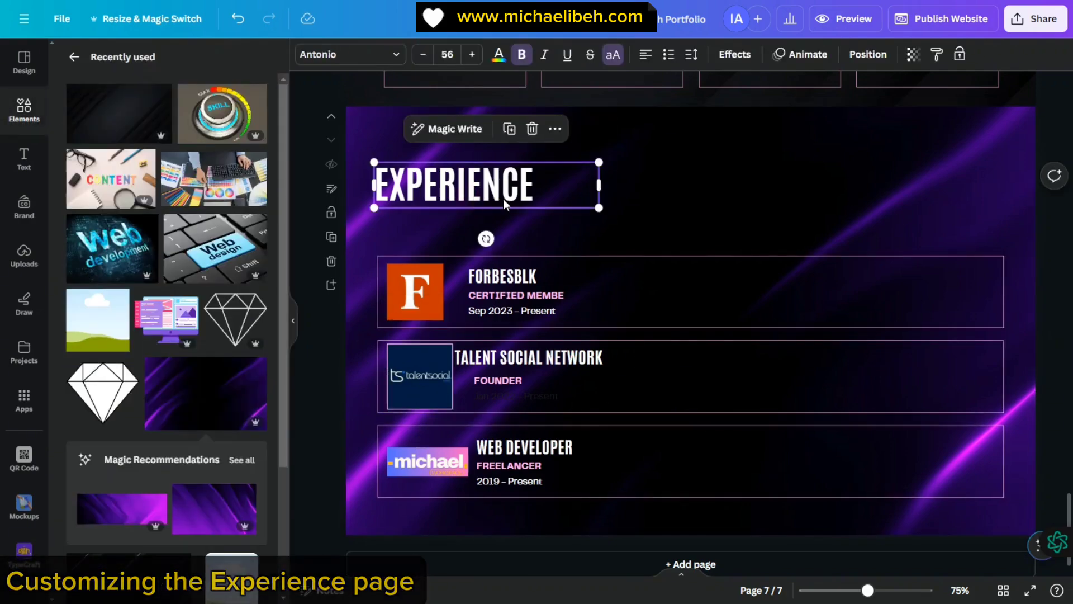
# - Shift the Forbes and michael card contents left to align with the talentsocial logo
pyautogui.click(635, 196)
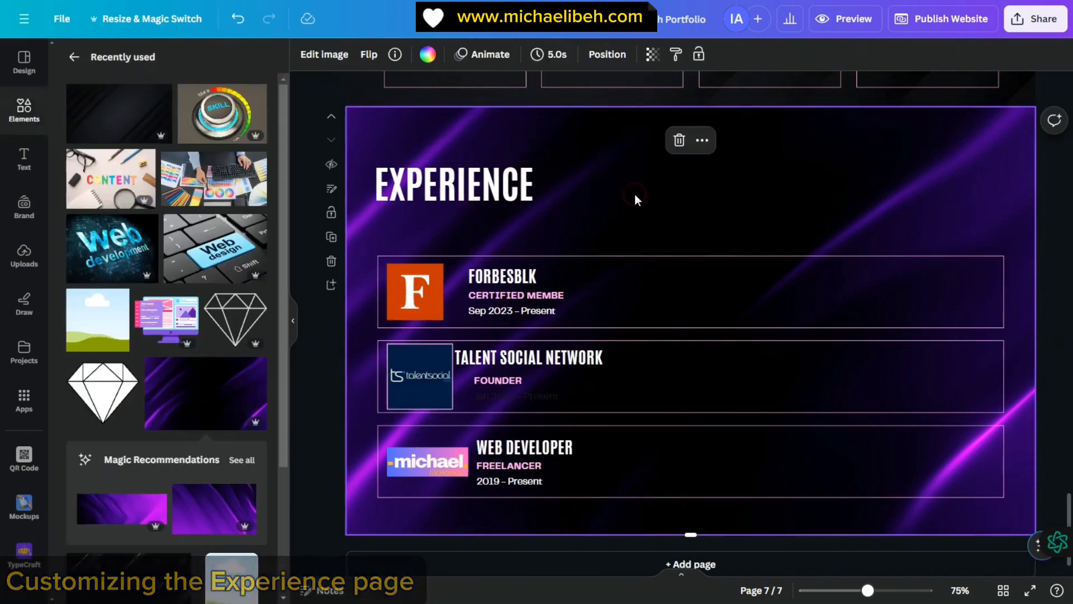
pyautogui.click(426, 369)
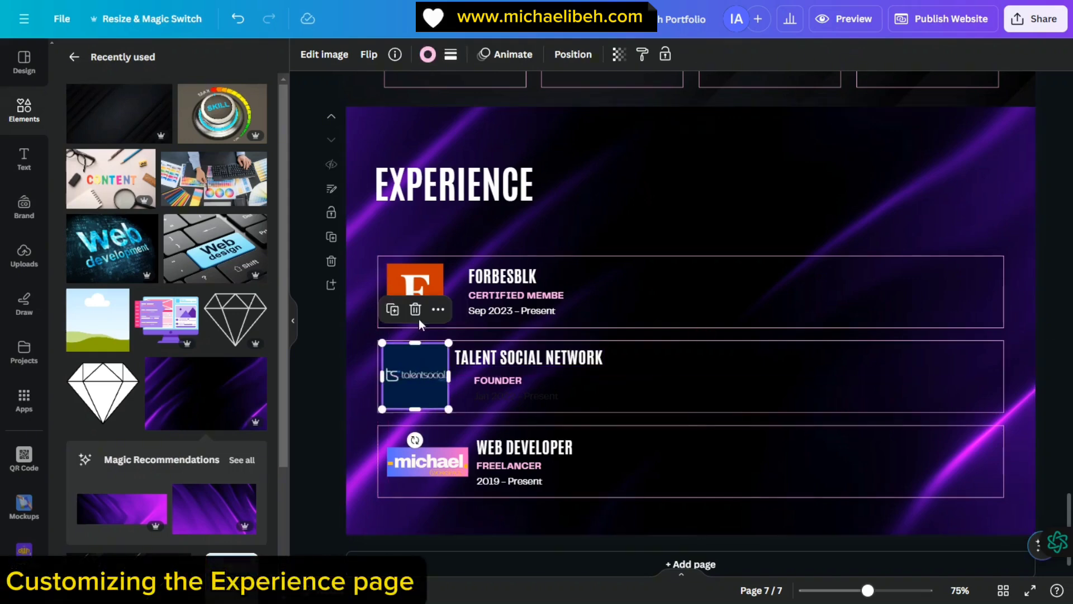
pyautogui.moveTo(407, 288); pyautogui.dragTo(402, 283)
pyautogui.click(444, 457)
pyautogui.moveTo(441, 454); pyautogui.dragTo(438, 452)
pyautogui.click(314, 377)
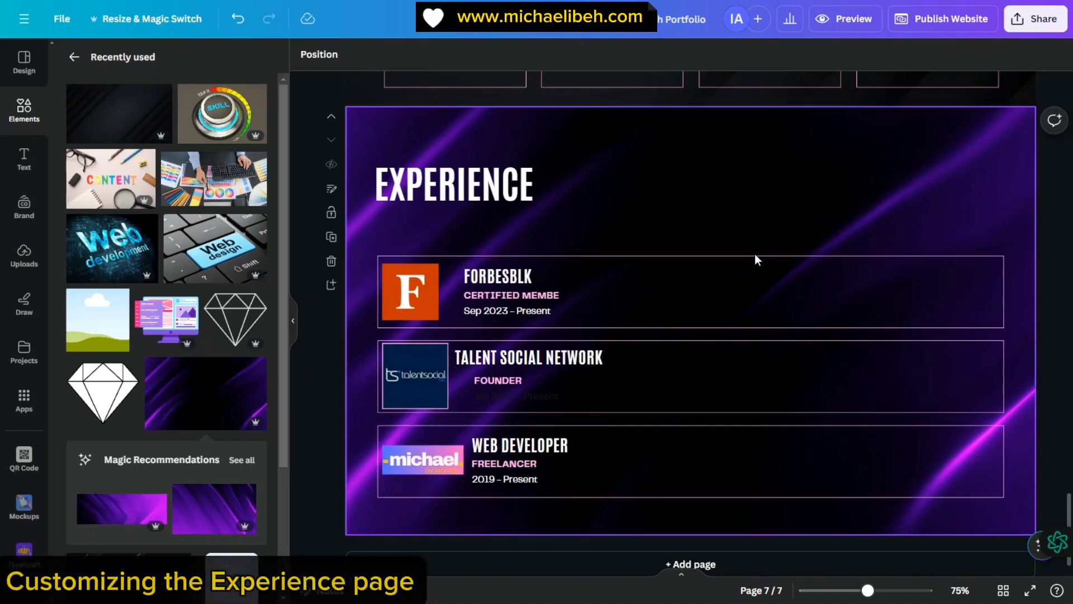
# - Drag page 6's bottom edge down so the skill-cards page is taller
pyautogui.scroll(-1, 755, 260)
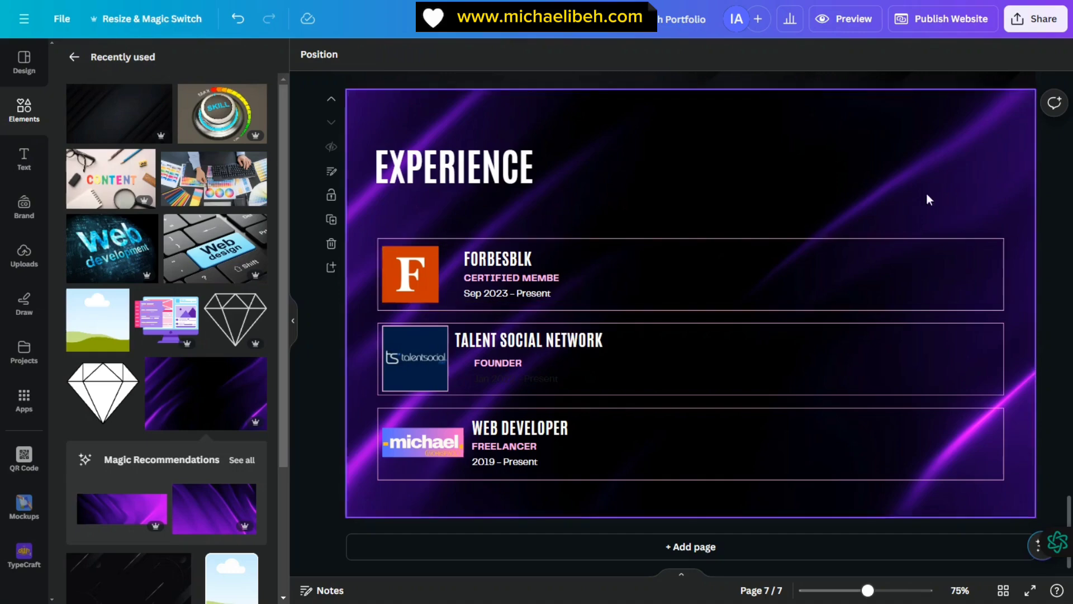
pyautogui.scroll(10, 755, 346)
pyautogui.scroll(-6, 756, 349)
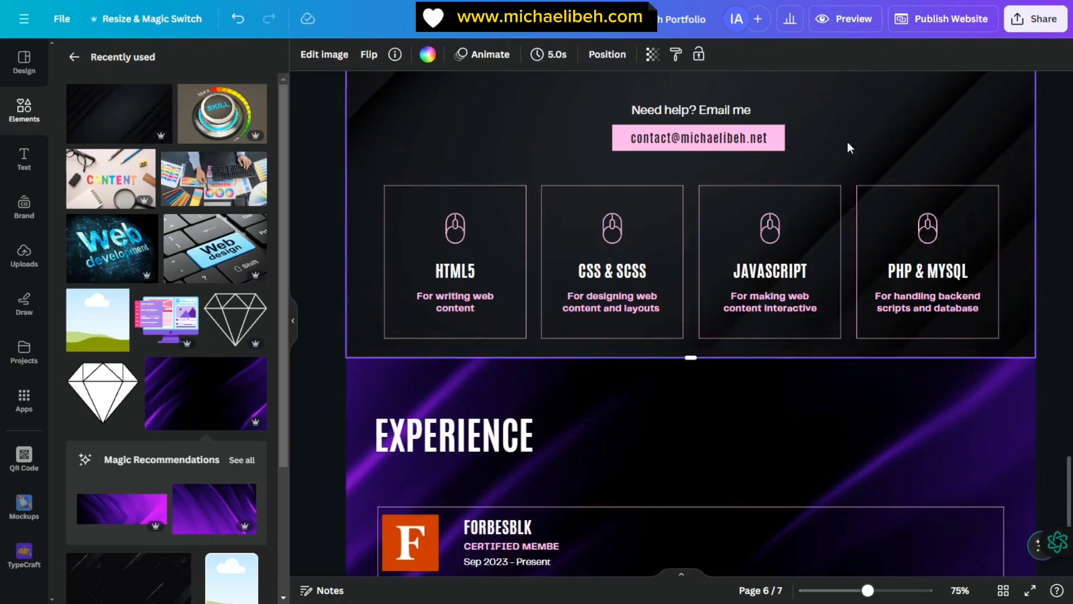
pyautogui.scroll(-2, 894, 223)
pyautogui.scroll(3, 950, 307)
pyautogui.scroll(-1, 782, 324)
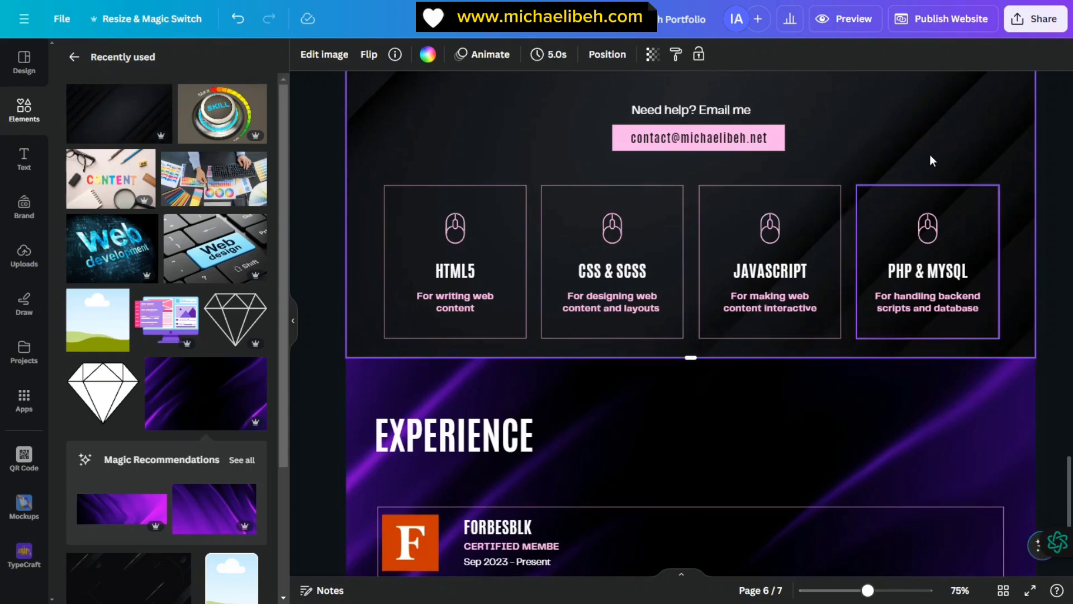
pyautogui.moveTo(692, 381); pyautogui.dragTo(682, 450)
pyautogui.scroll(-5, 1036, 247)
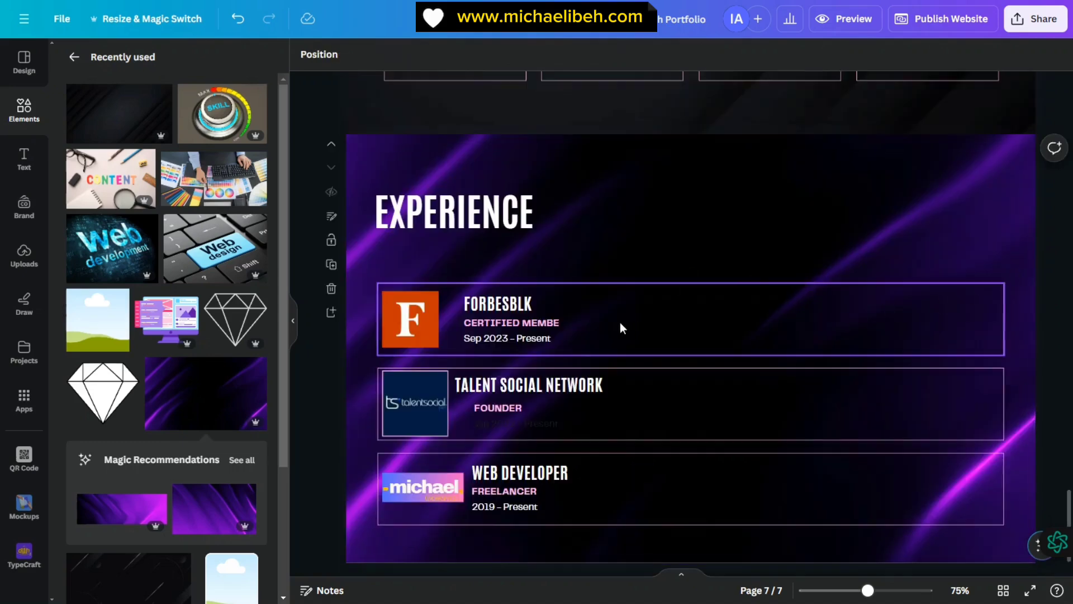
pyautogui.scroll(-1, 595, 405)
pyautogui.scroll(2, 649, 377)
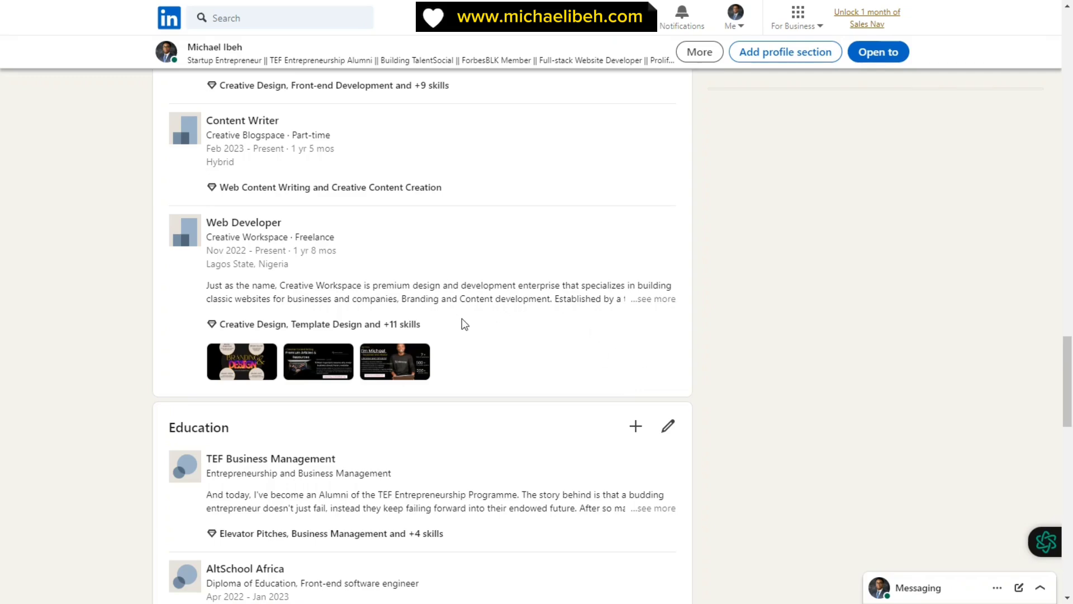
# - Review the LinkedIn Experience and Education sections, including TEF Business Management and AltSchool Africa
pyautogui.scroll(-2, 464, 324)
pyautogui.scroll(-2, 197, 291)
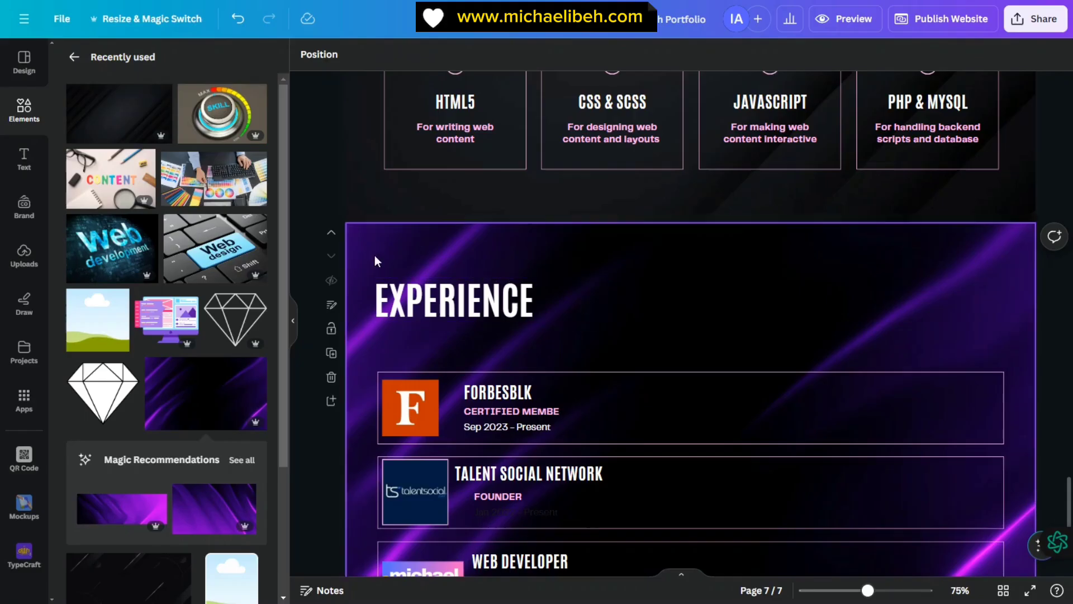
pyautogui.scroll(-3, 376, 261)
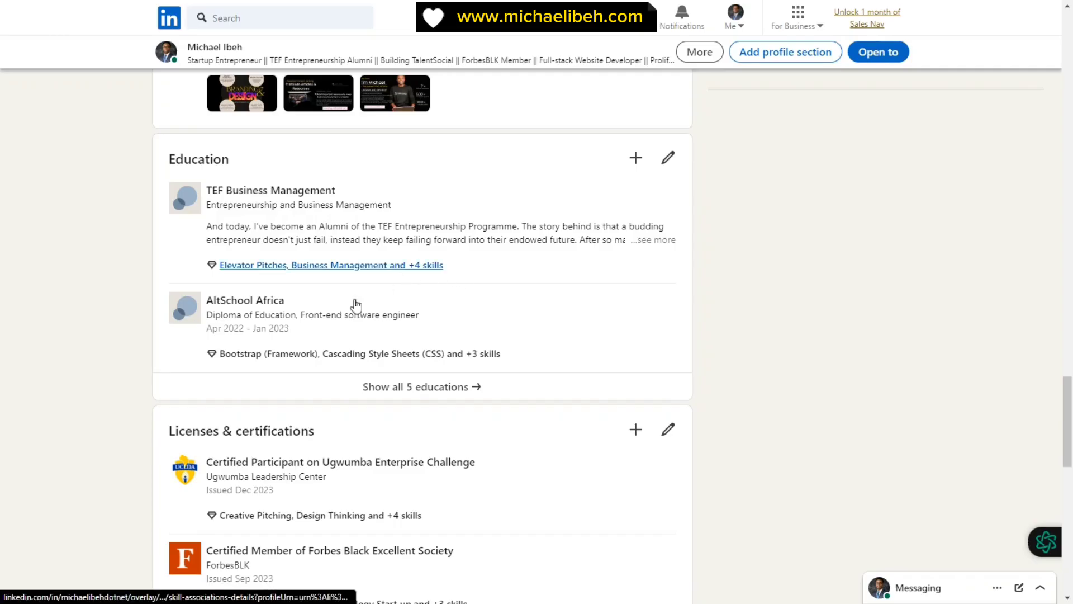
pyautogui.scroll(10, 364, 307)
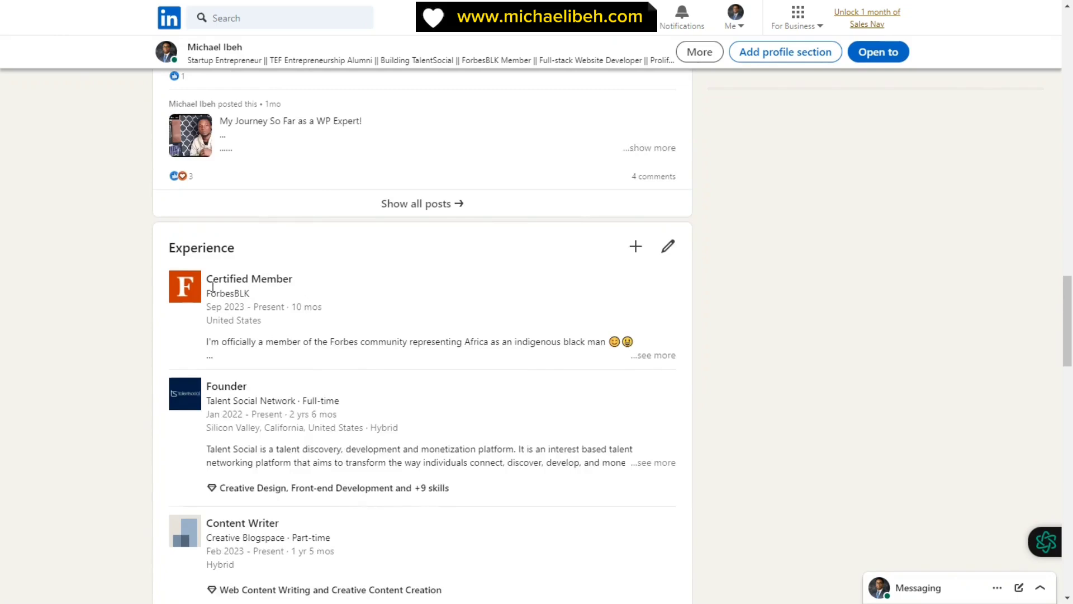
pyautogui.scroll(-12, 300, 308)
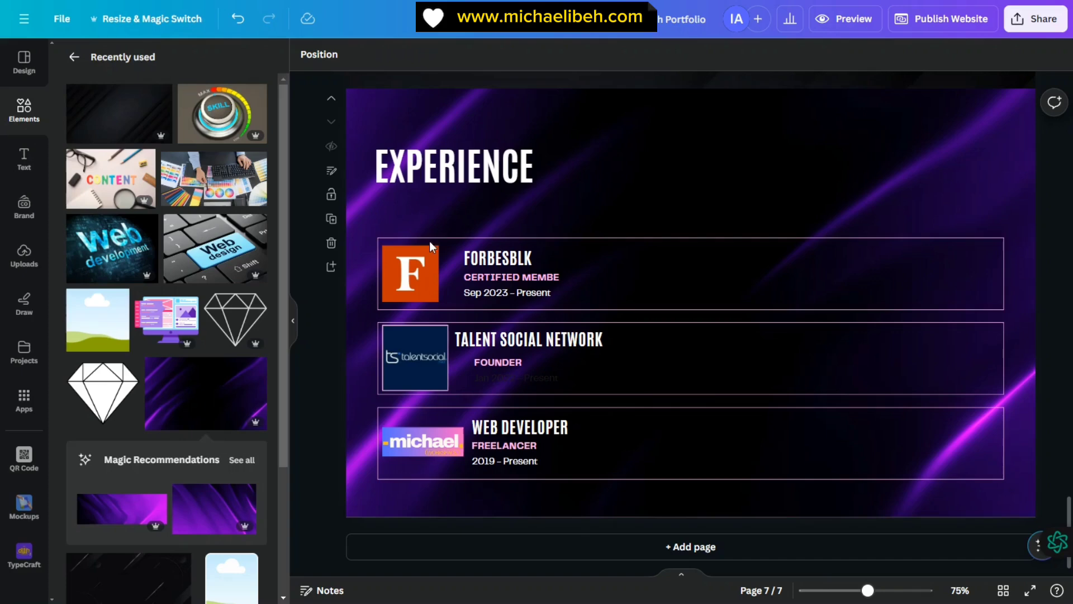
# - Duplicate the Experience page and retitle the copy's heading EDUCATION
pyautogui.click(331, 220)
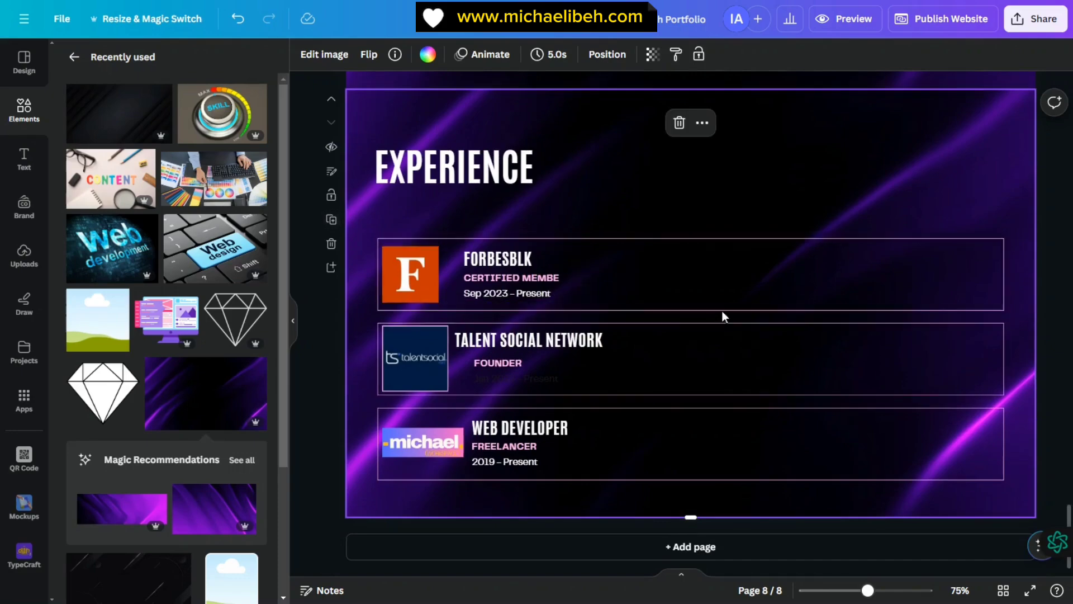
pyautogui.scroll(3, 750, 287)
pyautogui.click(519, 312)
pyautogui.doubleClick(519, 311)
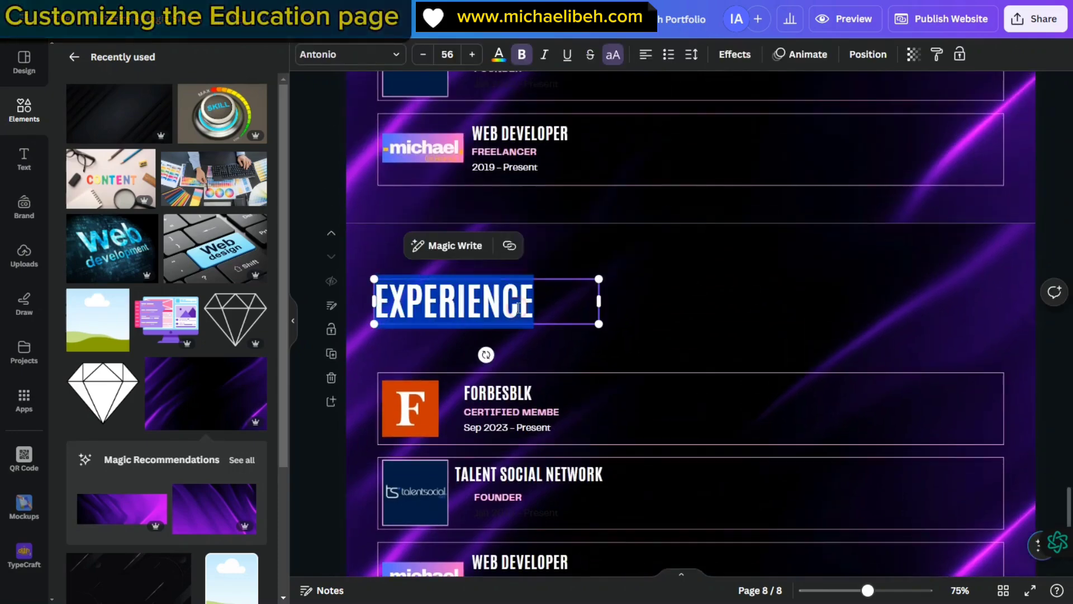
pyautogui.write('EDU')
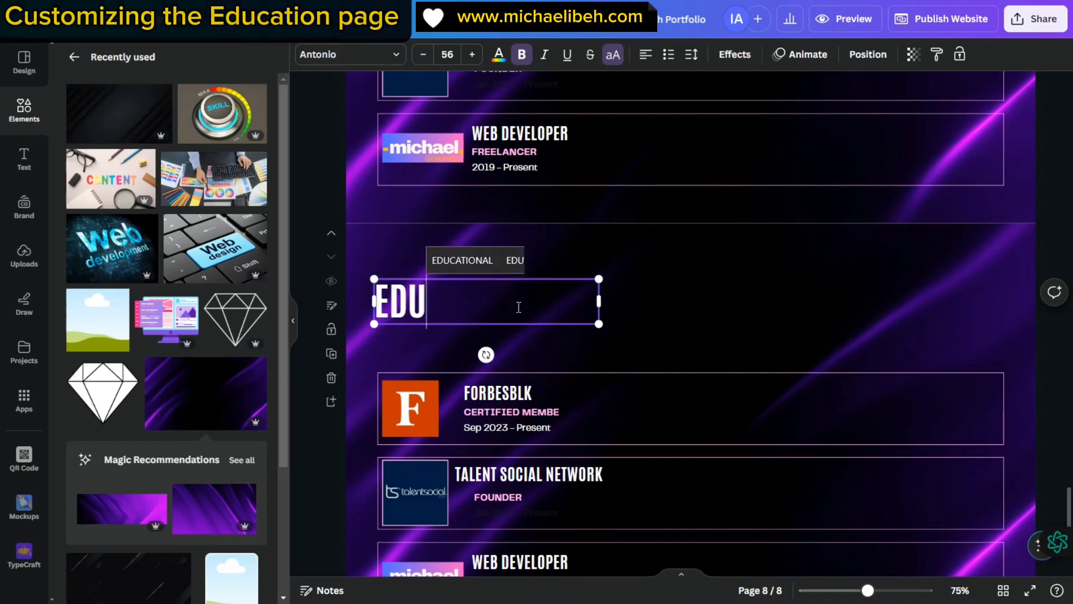
pyautogui.rightClick(483, 315)
pyautogui.click(531, 260)
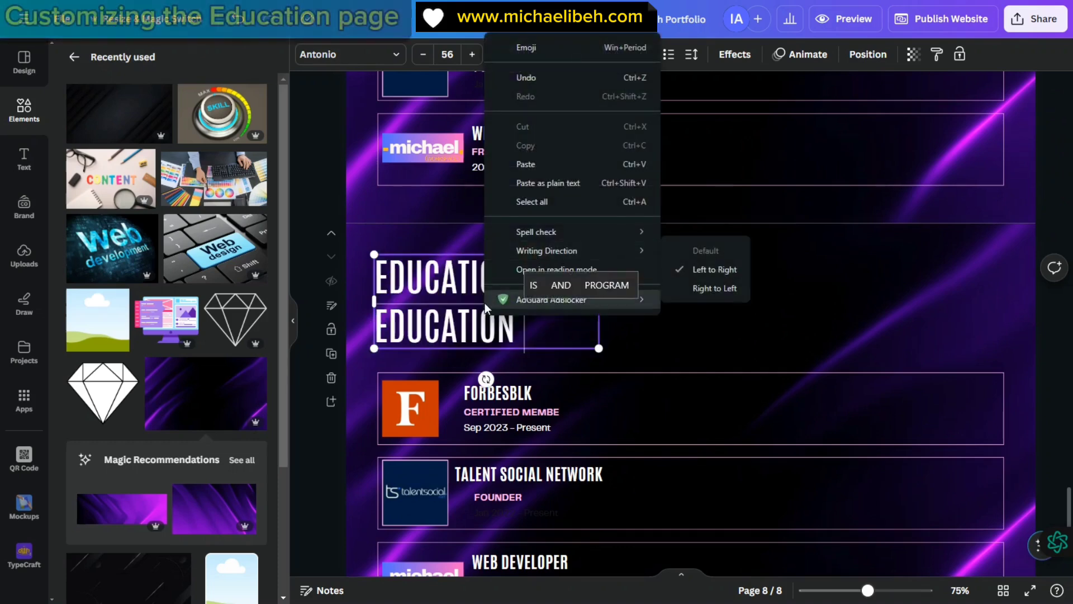
pyautogui.click(485, 303)
pyautogui.doubleClick(479, 319)
pyautogui.press('BackSpace')
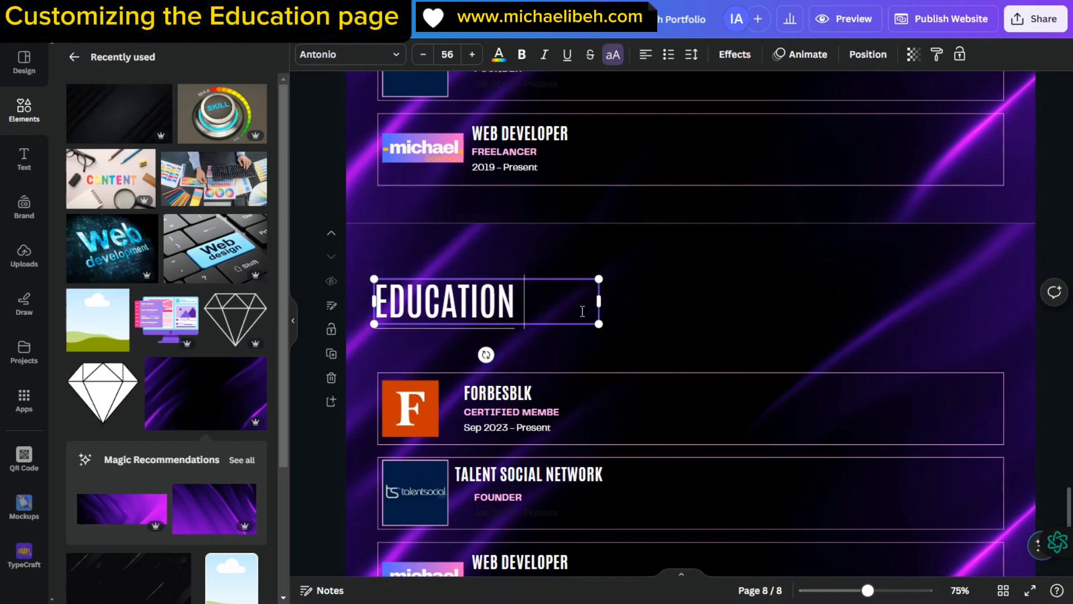
pyautogui.moveTo(544, 300); pyautogui.dragTo(530, 300)
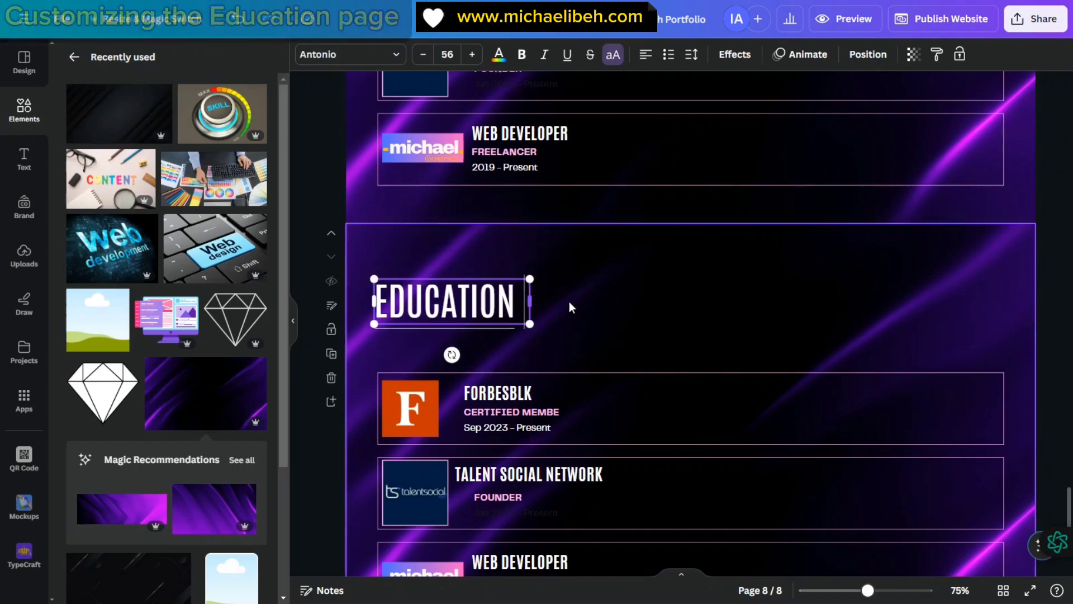
# - Replace page 8's purple background with the dark diagonal-striped image
pyautogui.click(597, 308)
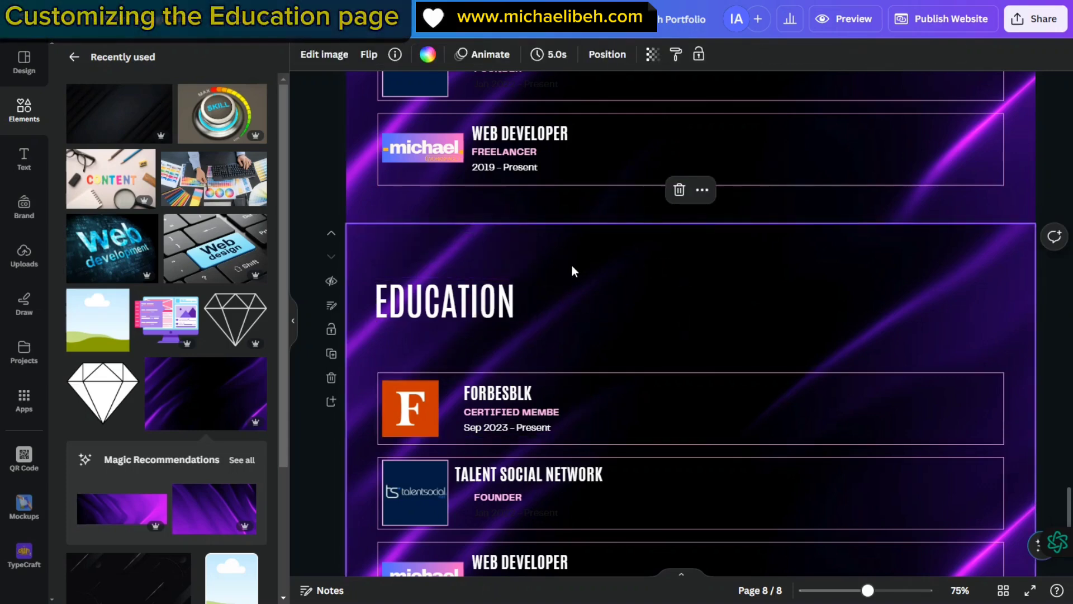
pyautogui.click(129, 123)
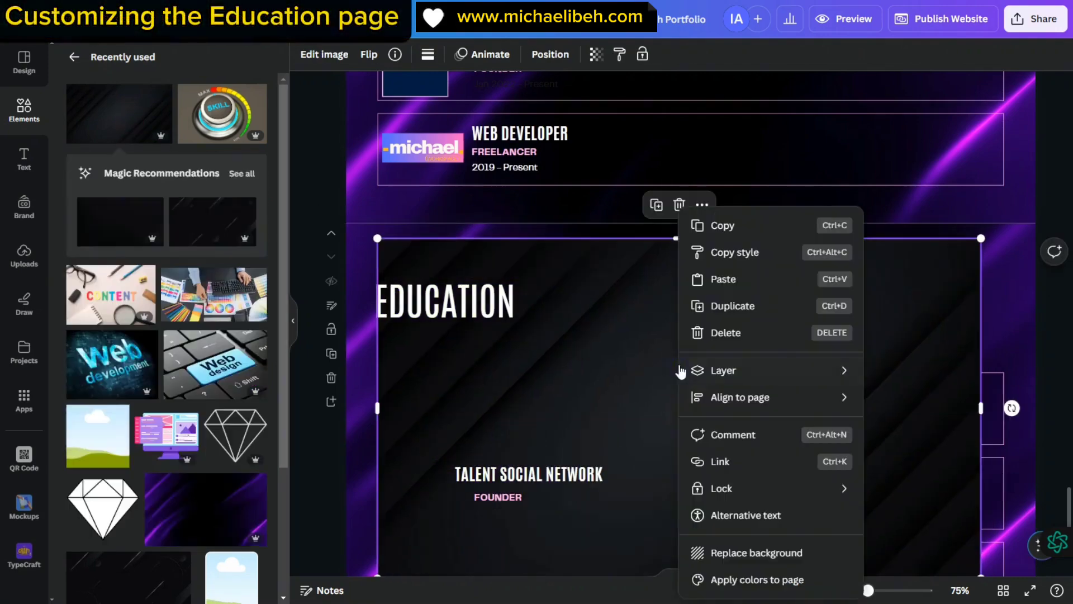
pyautogui.rightClick(679, 365)
pyautogui.click(749, 554)
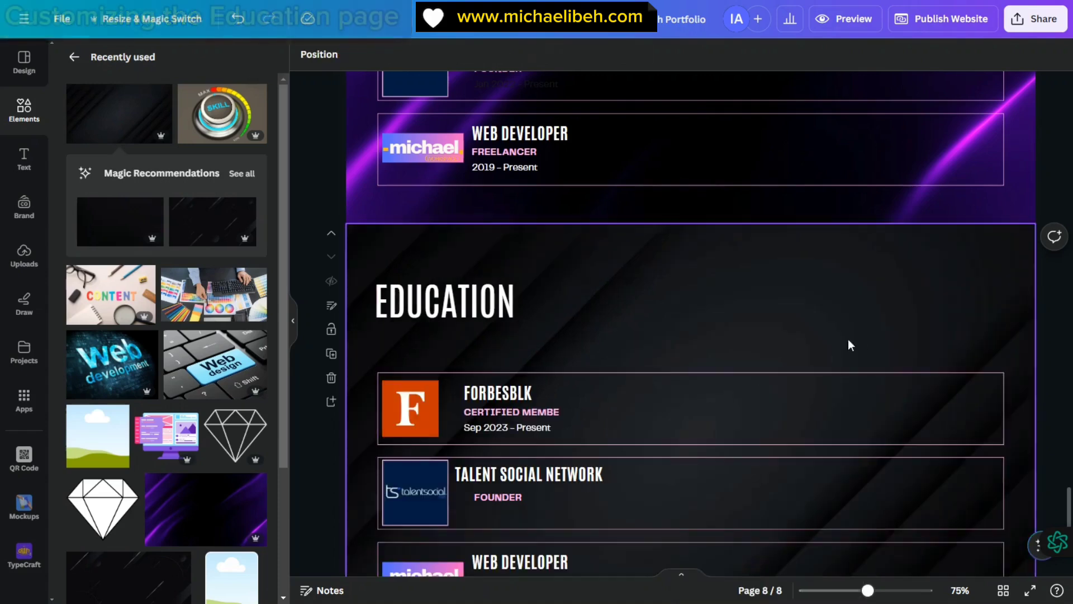
pyautogui.scroll(10, 891, 358)
pyautogui.scroll(-10, 891, 359)
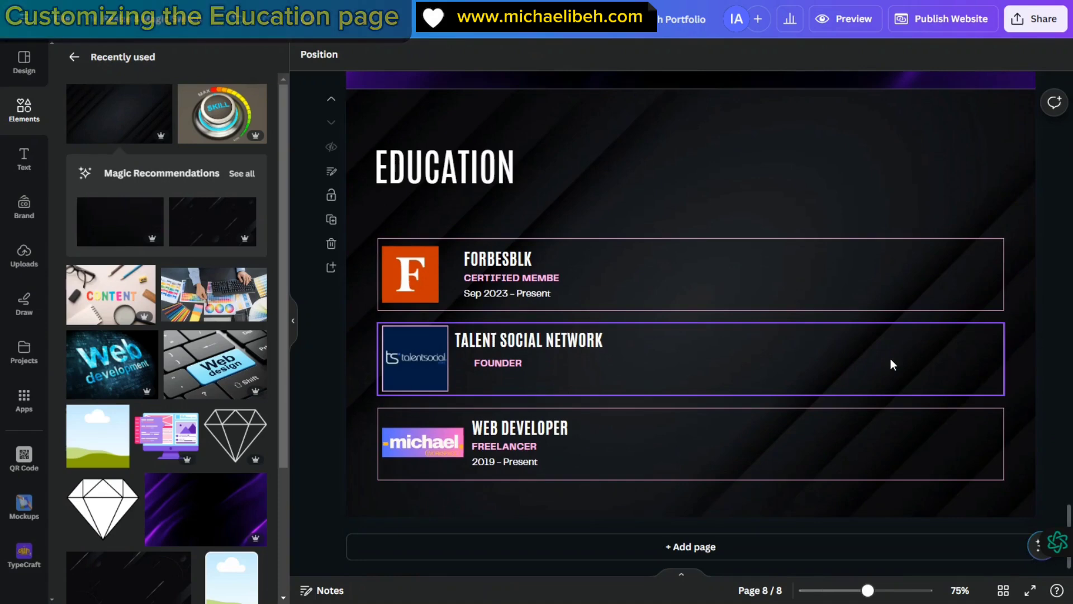
pyautogui.click(515, 260)
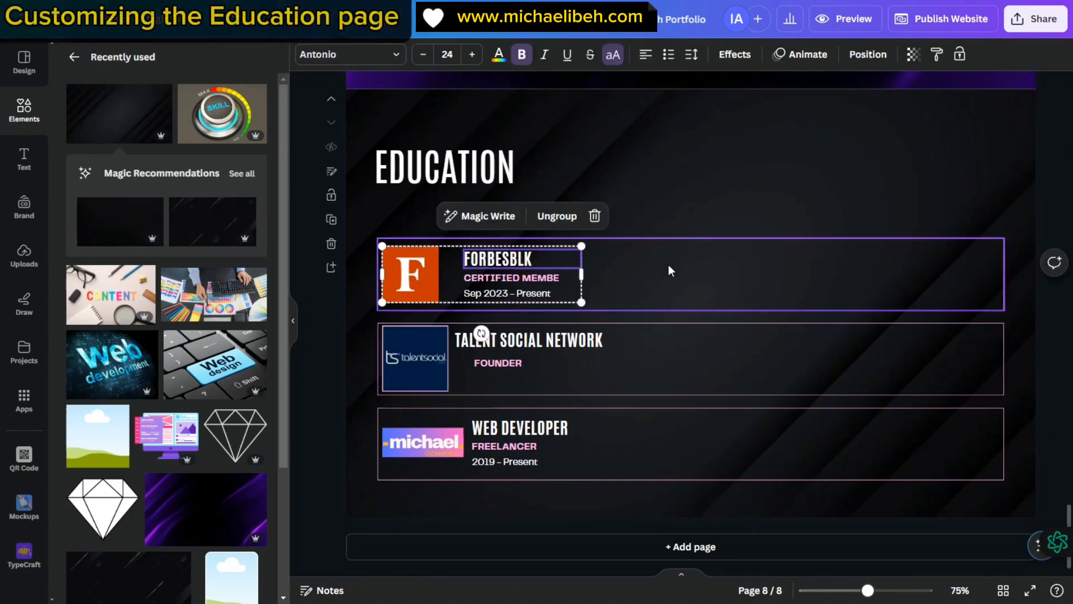
pyautogui.click(671, 269)
pyautogui.click(504, 258)
pyautogui.click(505, 260)
# - Copy the TEF Business Management entry and its Entrepreneurship and Business Management field from LinkedIn
pyautogui.hotkey('ctrl', 'Tab')
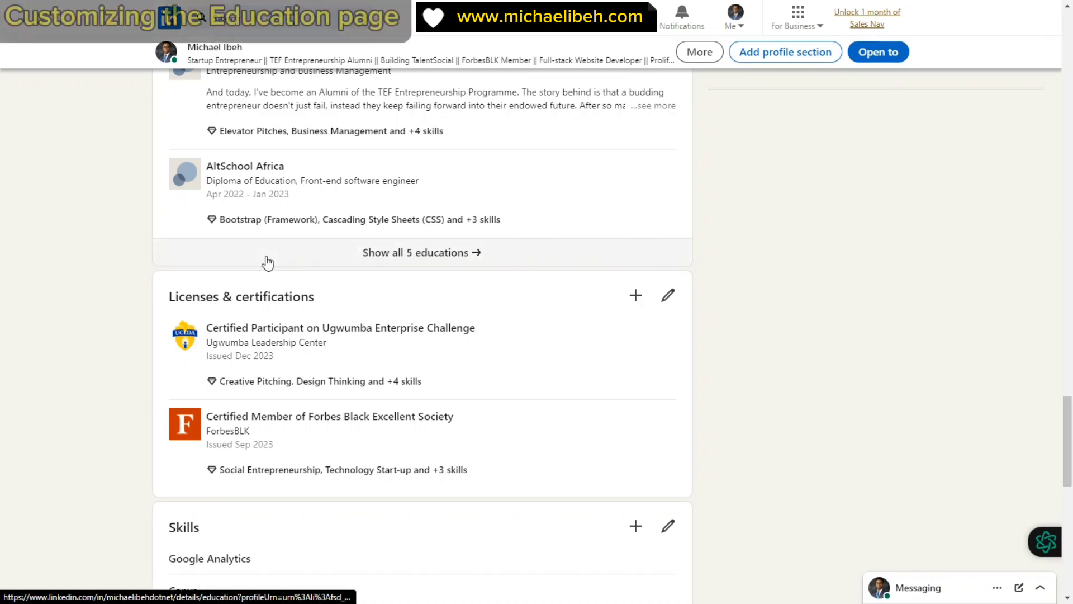
pyautogui.scroll(-2, 267, 262)
pyautogui.scroll(6, 267, 262)
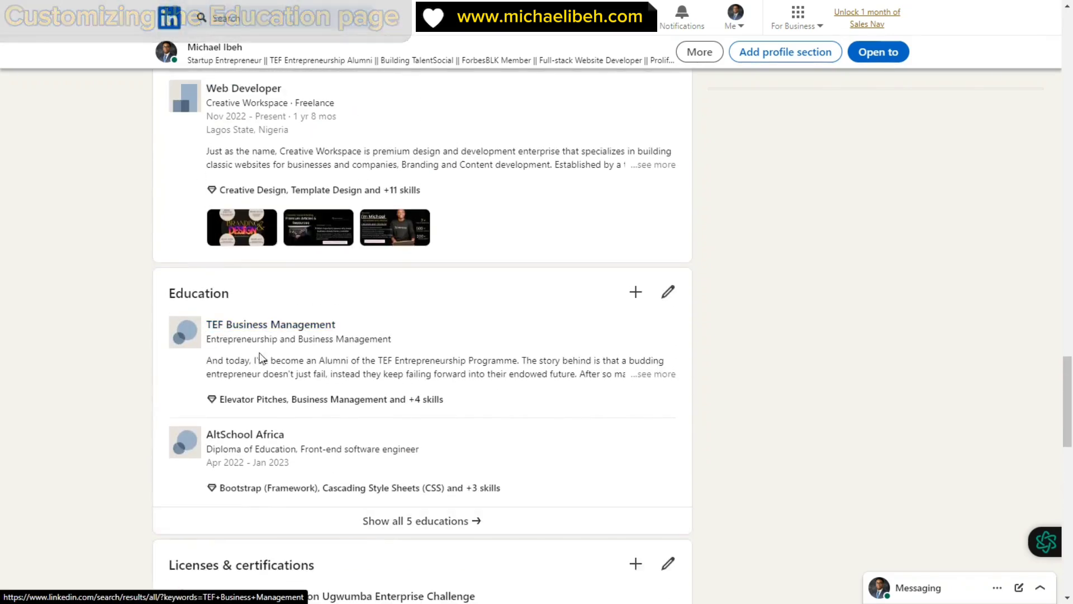
pyautogui.moveTo(204, 312); pyautogui.dragTo(391, 342)
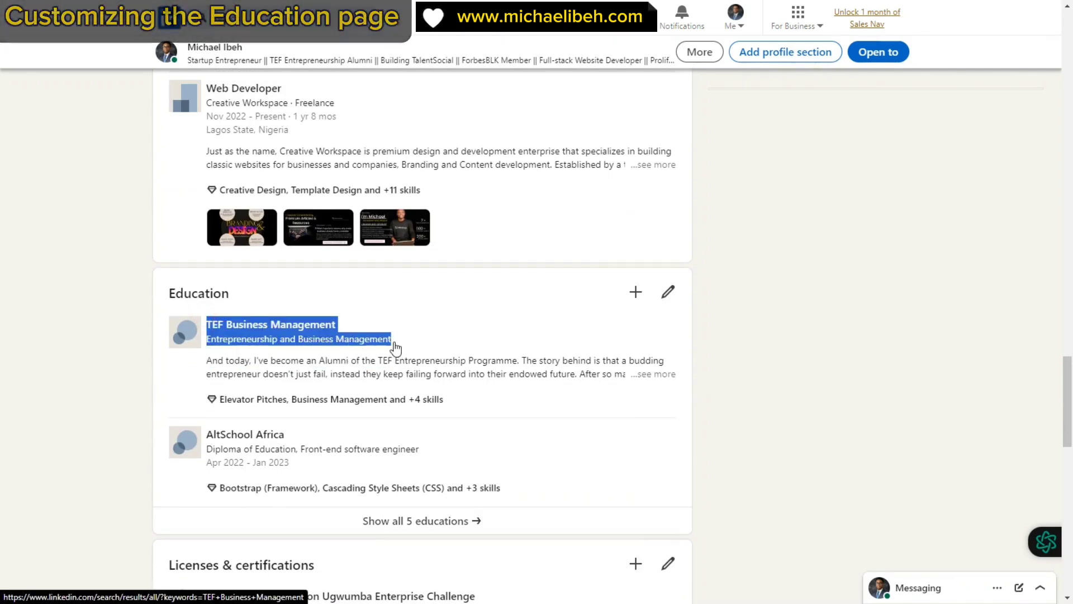
pyautogui.hotkey('alt', 'Tab')
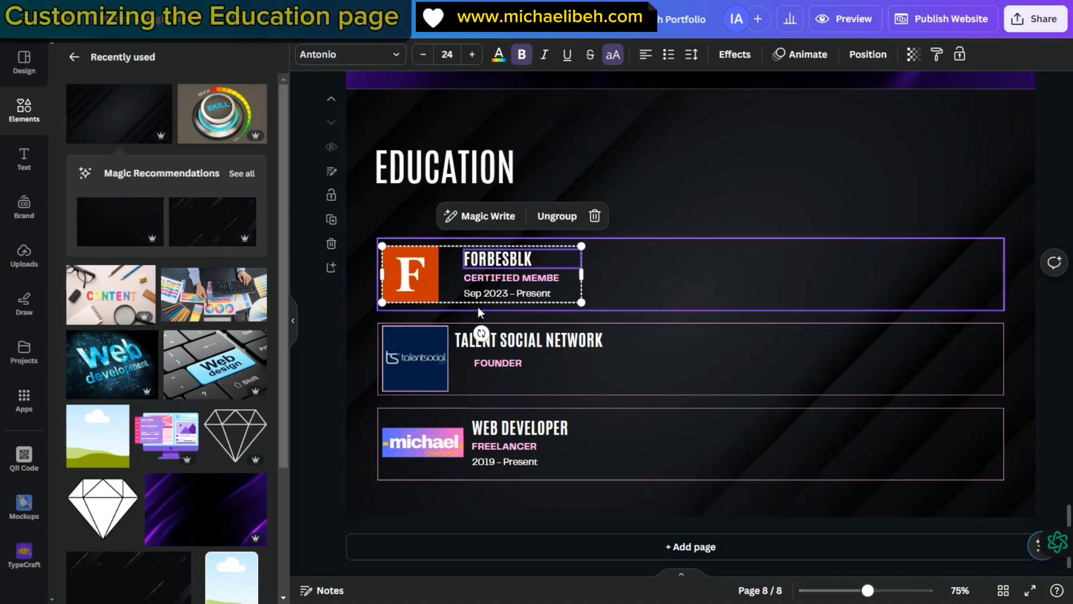
# - Paste the TEF Business Management text onto page 8 beside the EDUCATION heading
pyautogui.click(638, 281)
pyautogui.write('TEF BUSINESS MANAGEMENT ENTREPRENEURSHIP AND BUSINESS MANAGEMENT')
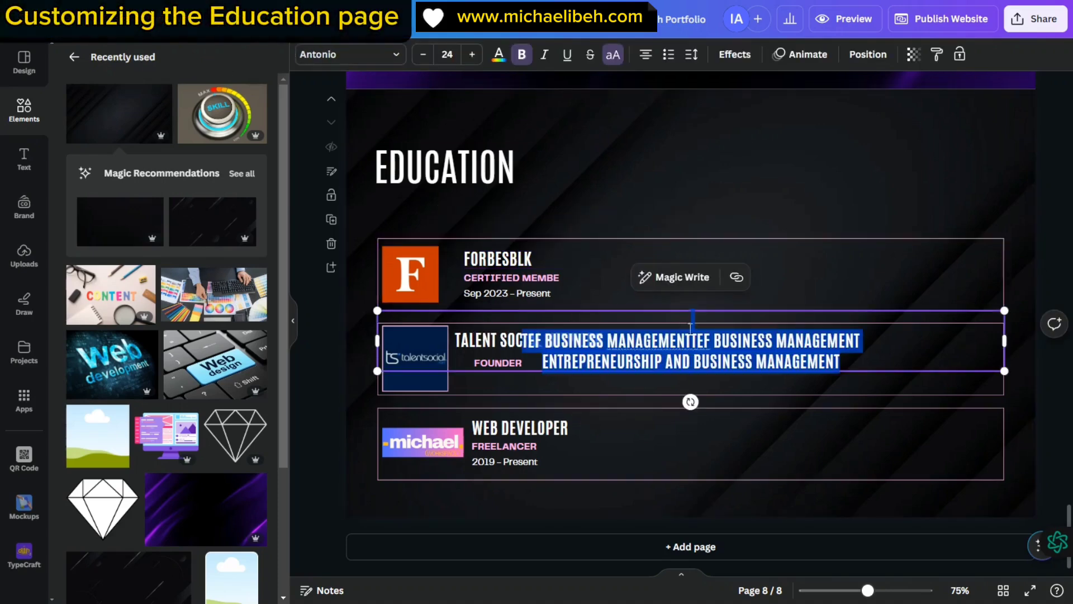
pyautogui.click(807, 262)
pyautogui.moveTo(657, 353); pyautogui.dragTo(704, 168)
pyautogui.click(703, 170)
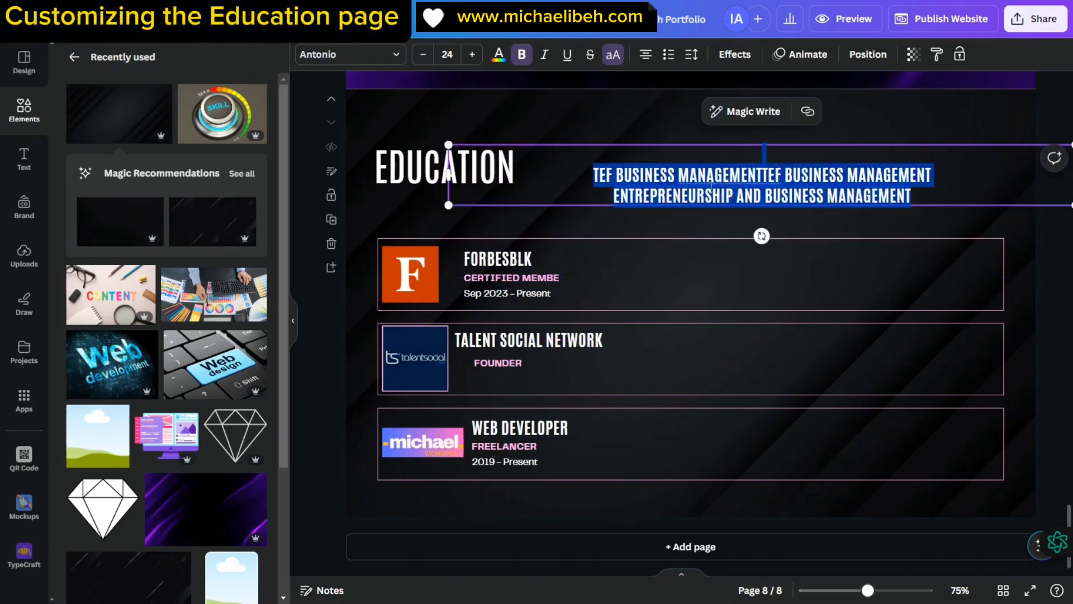
pyautogui.click(689, 196)
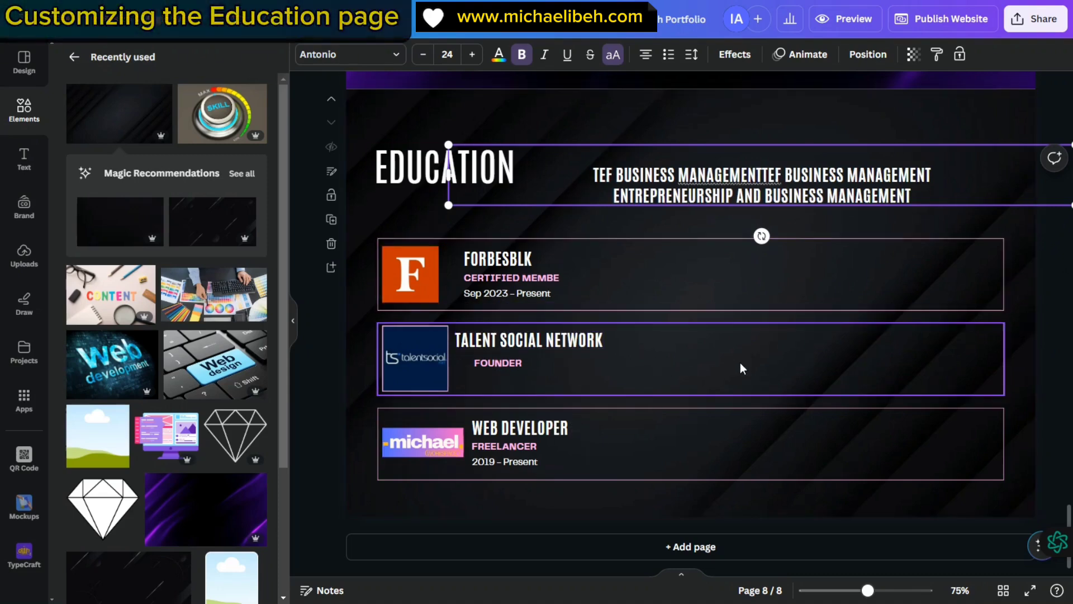
pyautogui.scroll(7, 618, 355)
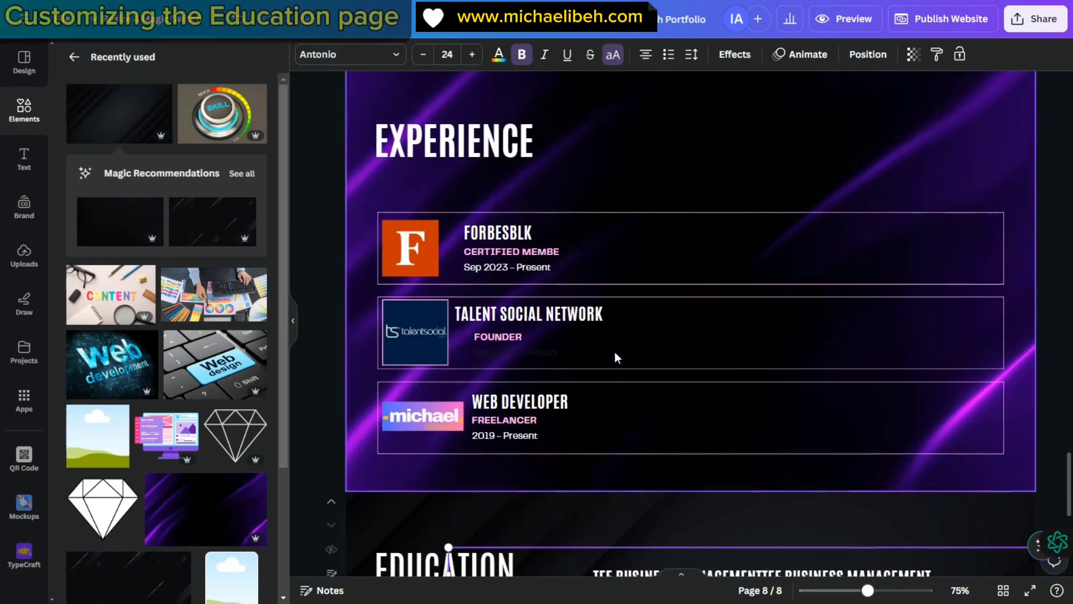
pyautogui.scroll(2, 686, 388)
pyautogui.scroll(-7, 605, 294)
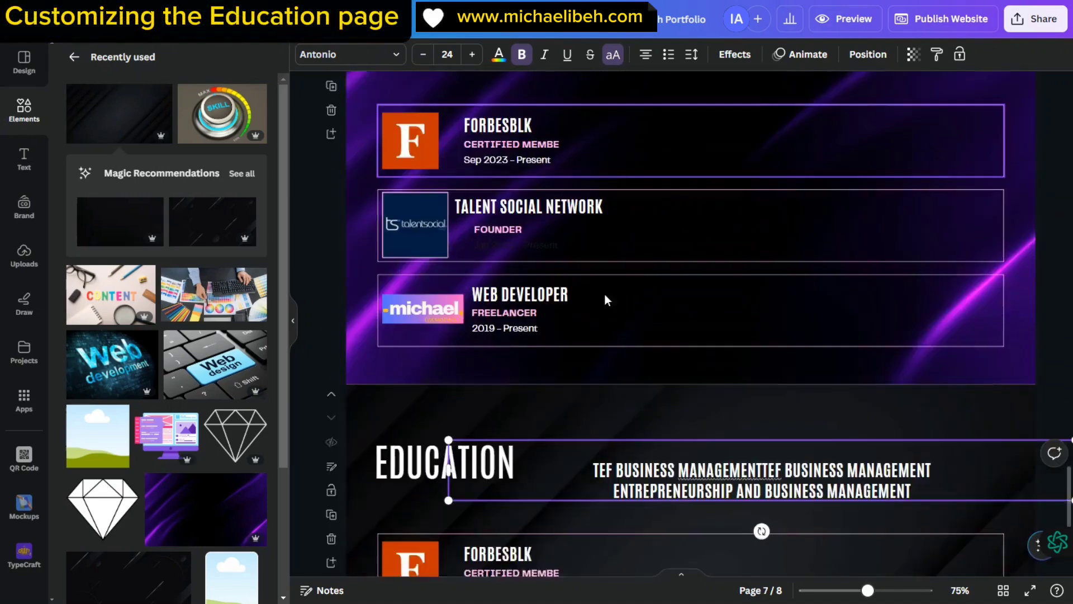
pyautogui.scroll(-3, 630, 319)
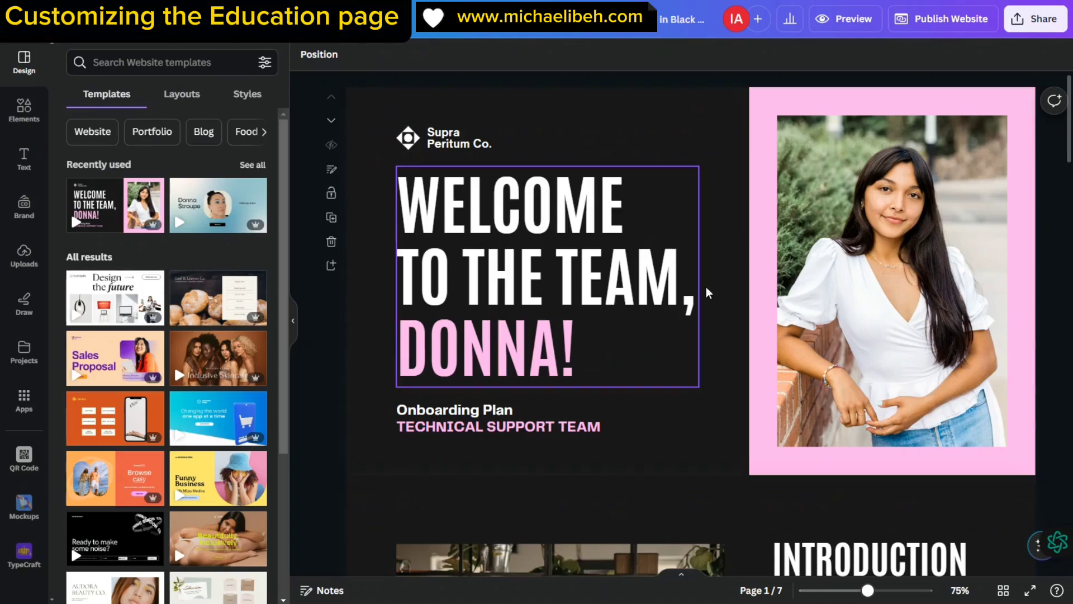
# - Scroll up through the portfolio pages to the Services page
pyautogui.scroll(-4, 717, 282)
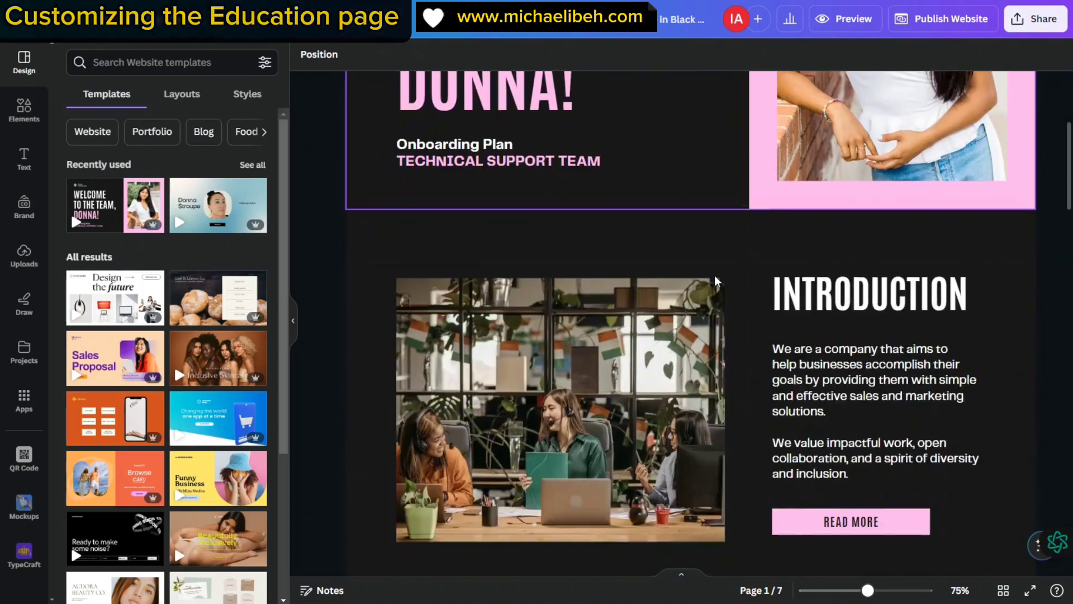
pyautogui.scroll(-15, 717, 281)
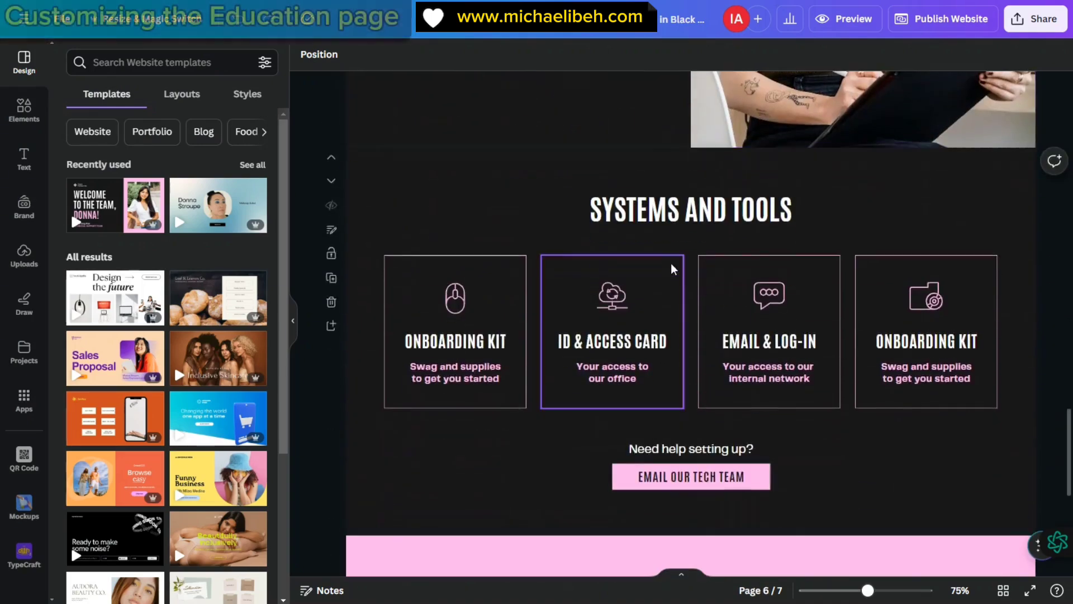
pyautogui.scroll(-7, 673, 279)
pyautogui.scroll(6, 679, 310)
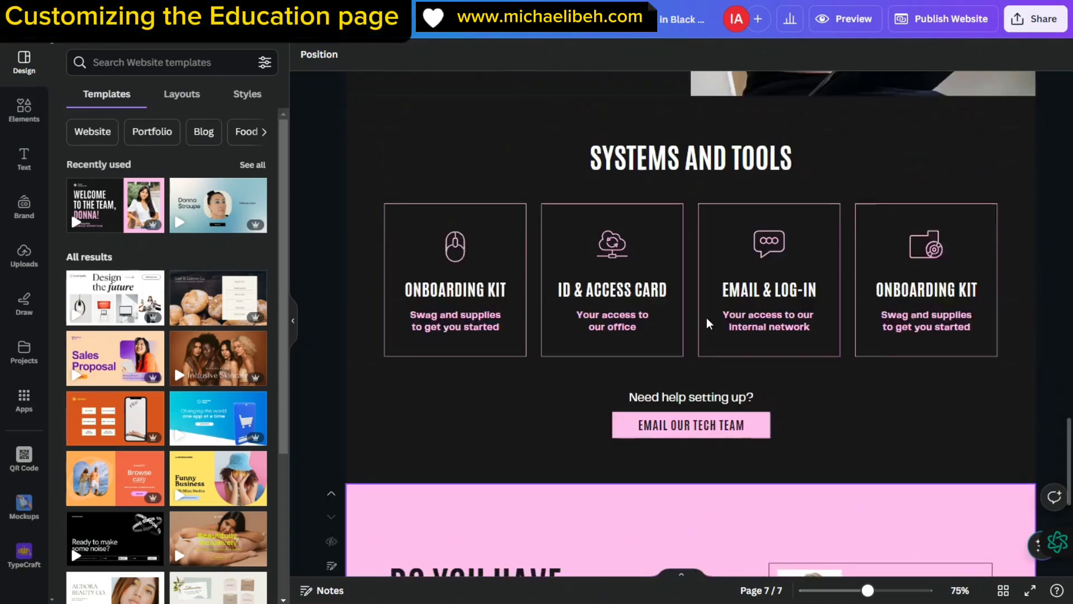
pyautogui.scroll(3, 707, 317)
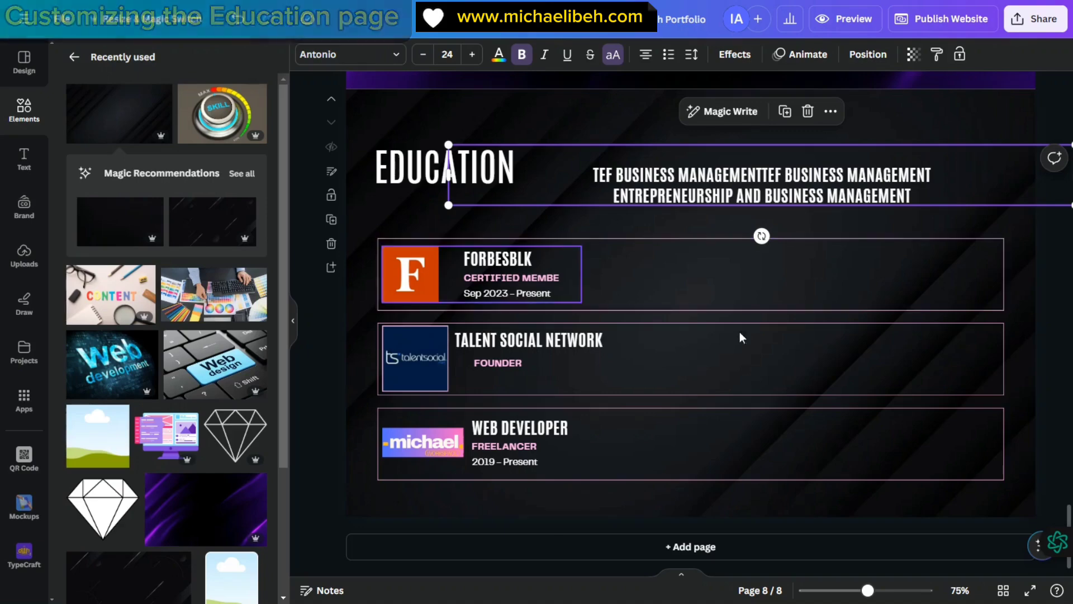
pyautogui.scroll(4, 746, 325)
pyautogui.scroll(-4, 732, 398)
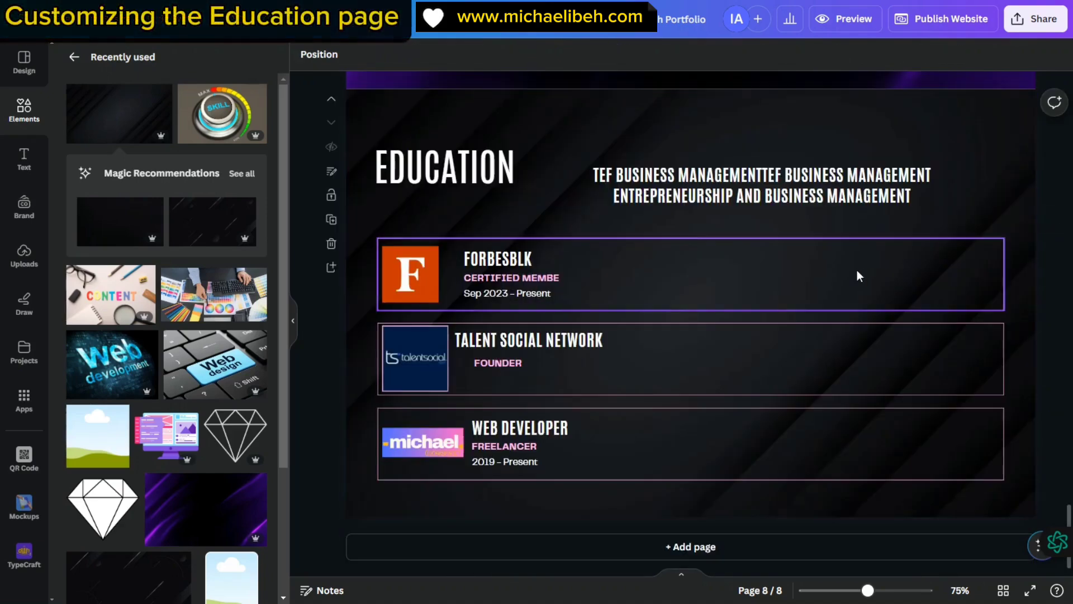
pyautogui.scroll(15, 859, 274)
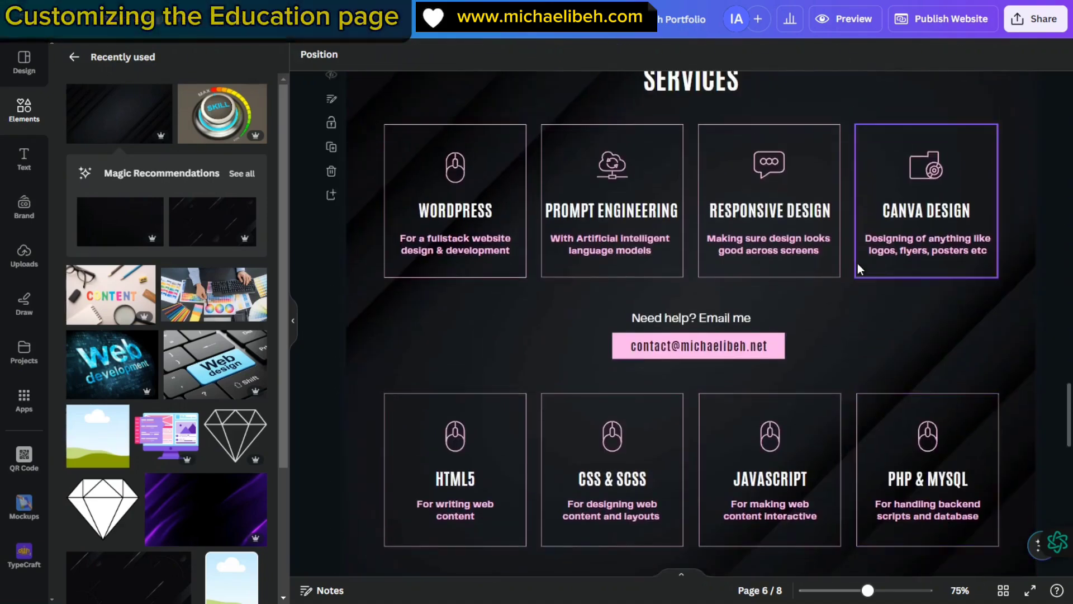
pyautogui.scroll(9, 859, 265)
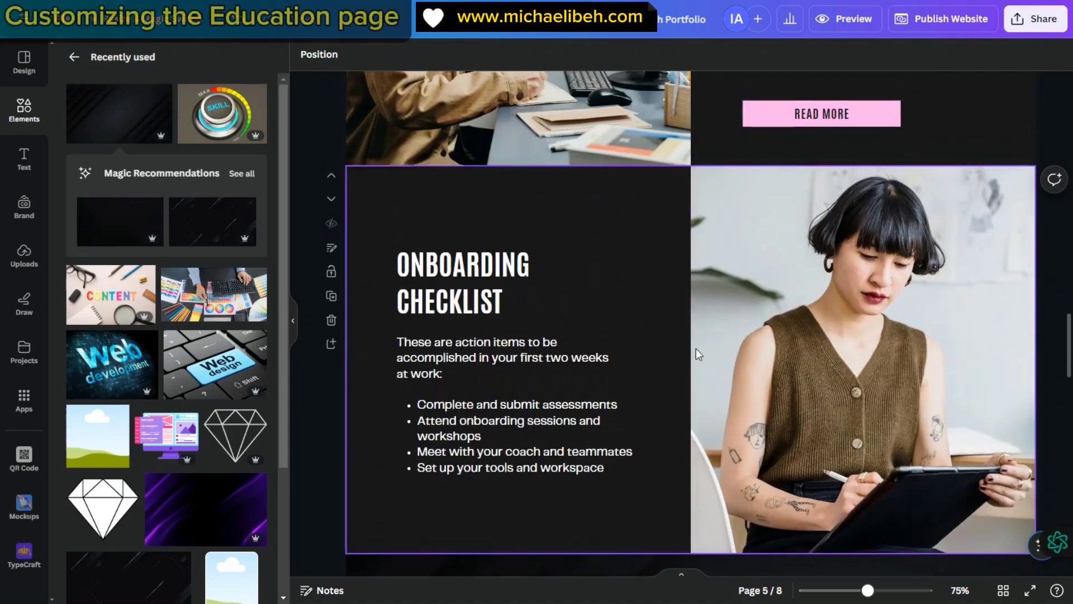
pyautogui.scroll(-5, 696, 353)
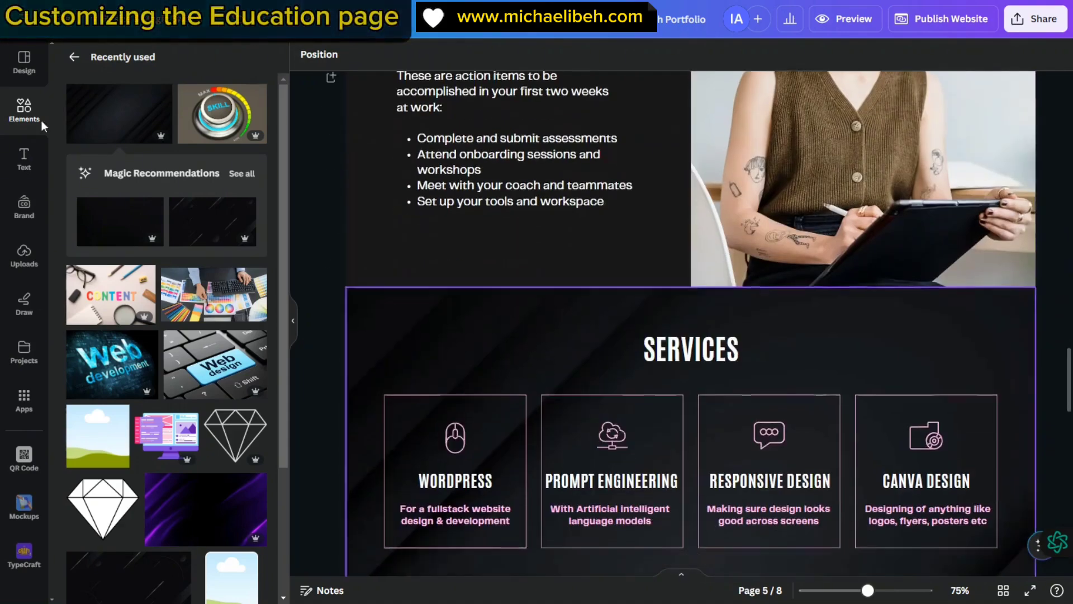
# - Browse the Website templates list in the Design panel
pyautogui.click(25, 62)
pyautogui.scroll(-5, 190, 329)
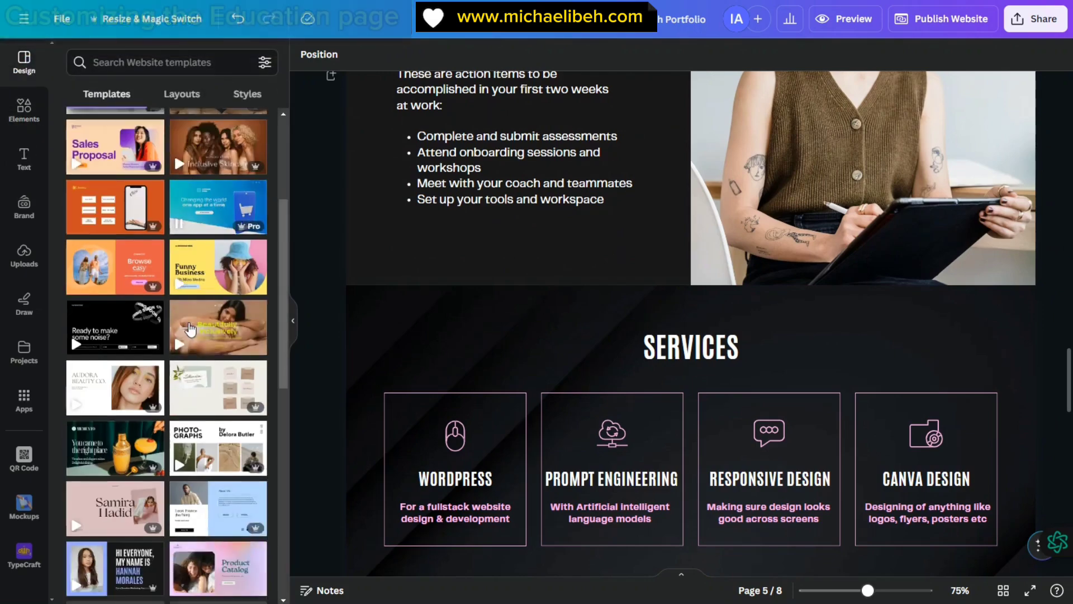
pyautogui.scroll(5, 162, 394)
pyautogui.scroll(-15, 177, 406)
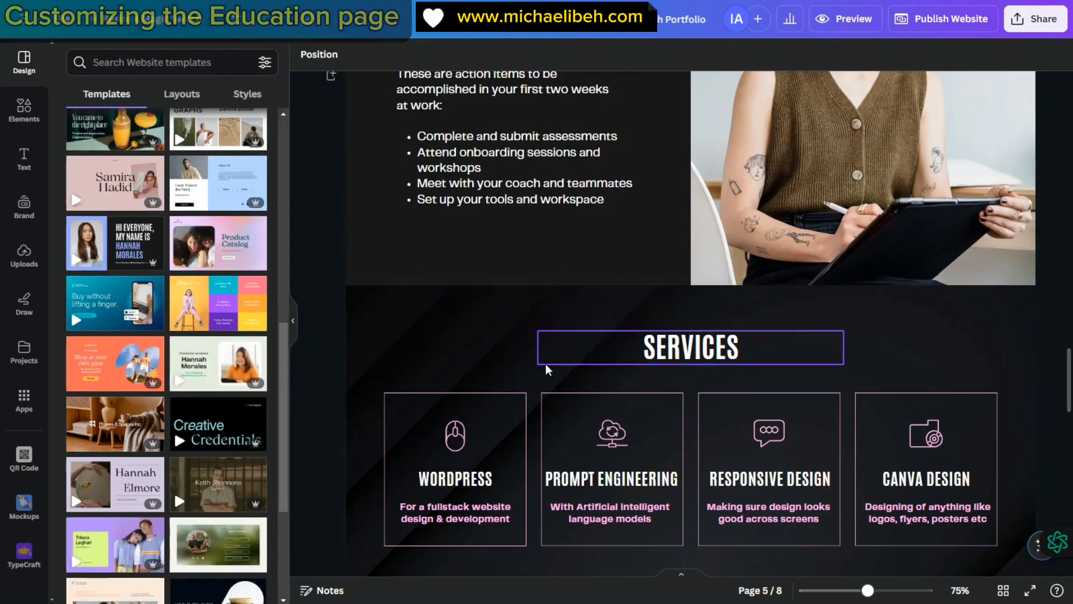
pyautogui.scroll(-3, 547, 368)
pyautogui.scroll(5, 276, 376)
pyautogui.scroll(15, 696, 347)
pyautogui.scroll(-8, 696, 346)
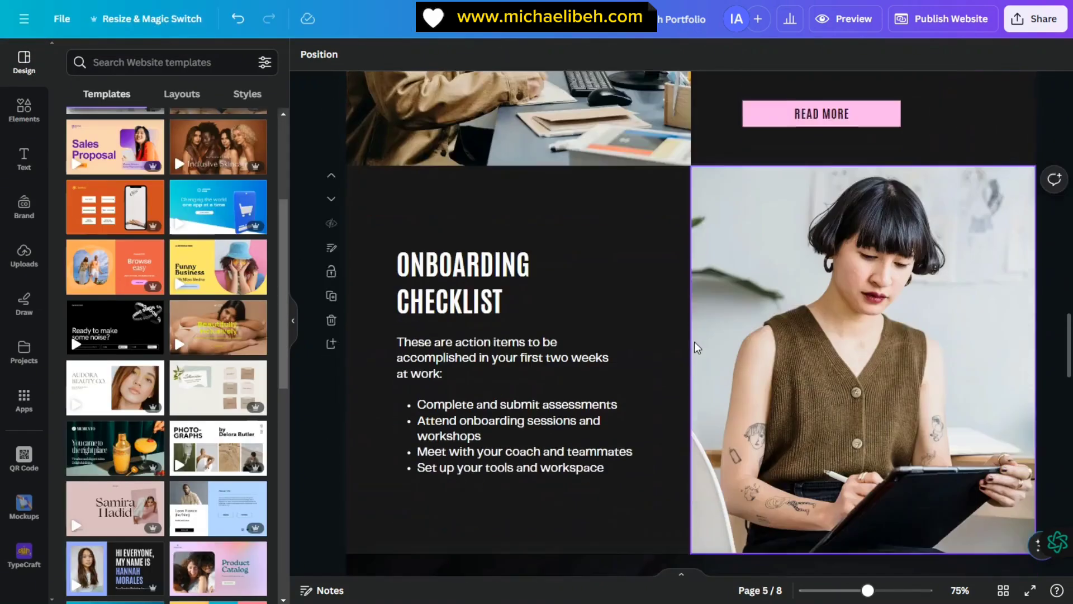
pyautogui.scroll(-10, 696, 347)
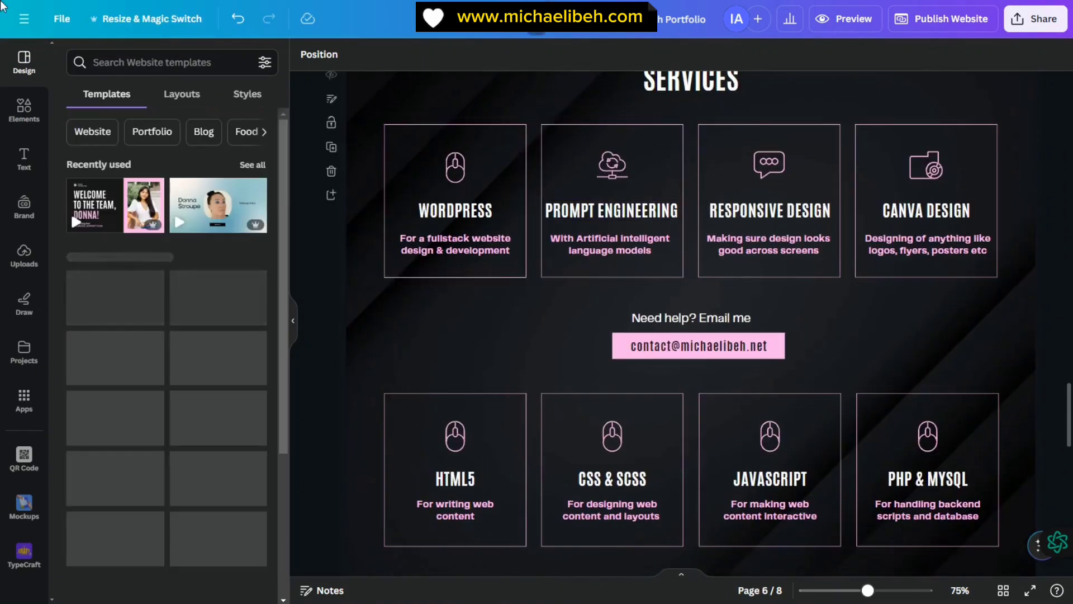
pyautogui.scroll(-3, 511, 312)
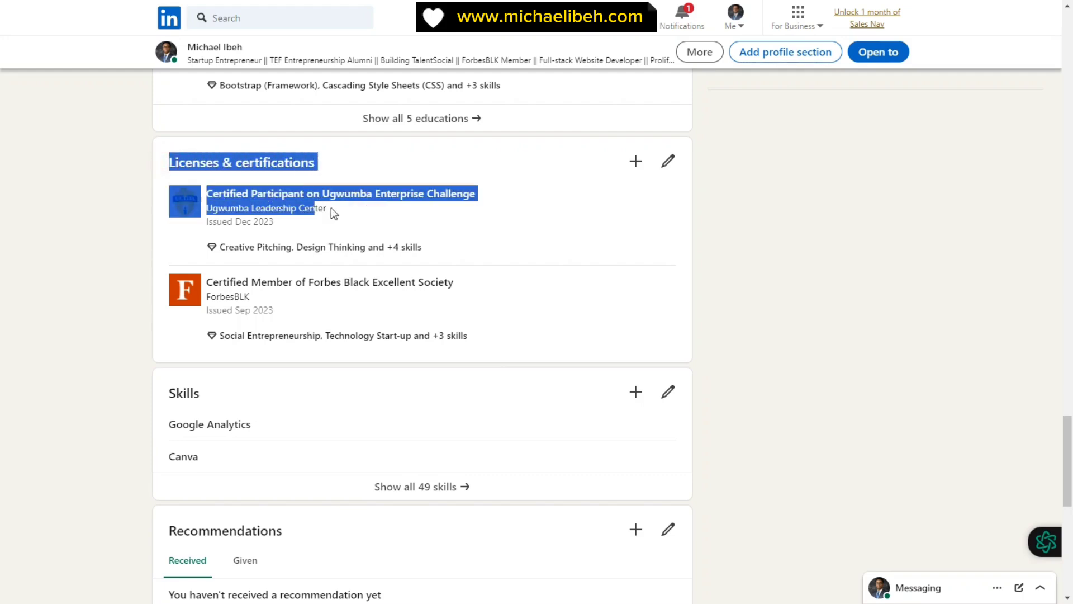
# - Copy the Forbes Black Excellent Society certification's title, issuer and issue date from LinkedIn
pyautogui.click(739, 253)
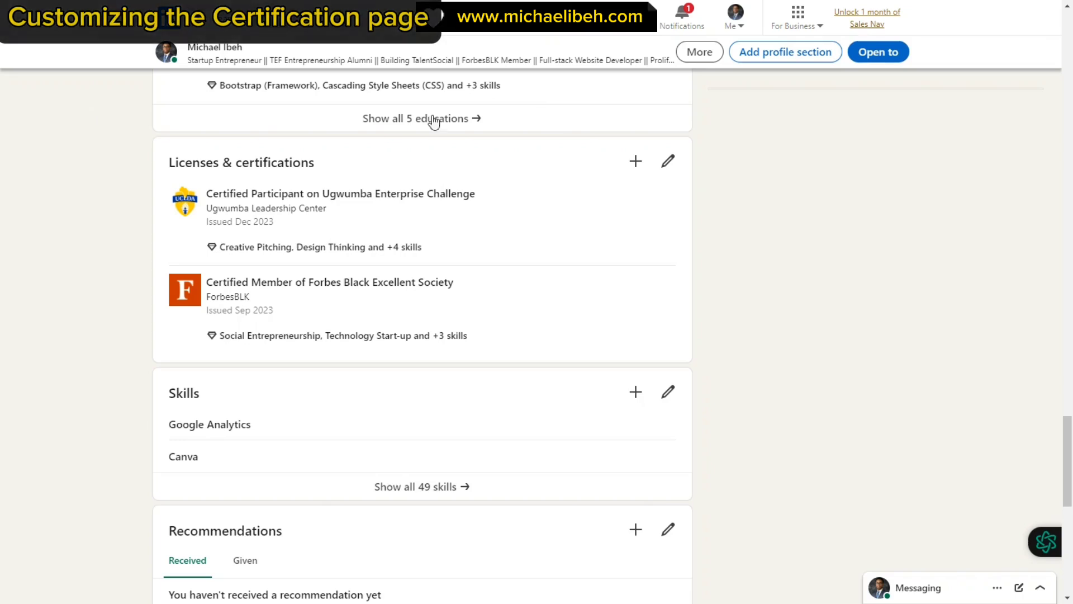
pyautogui.moveTo(211, 276); pyautogui.dragTo(277, 311)
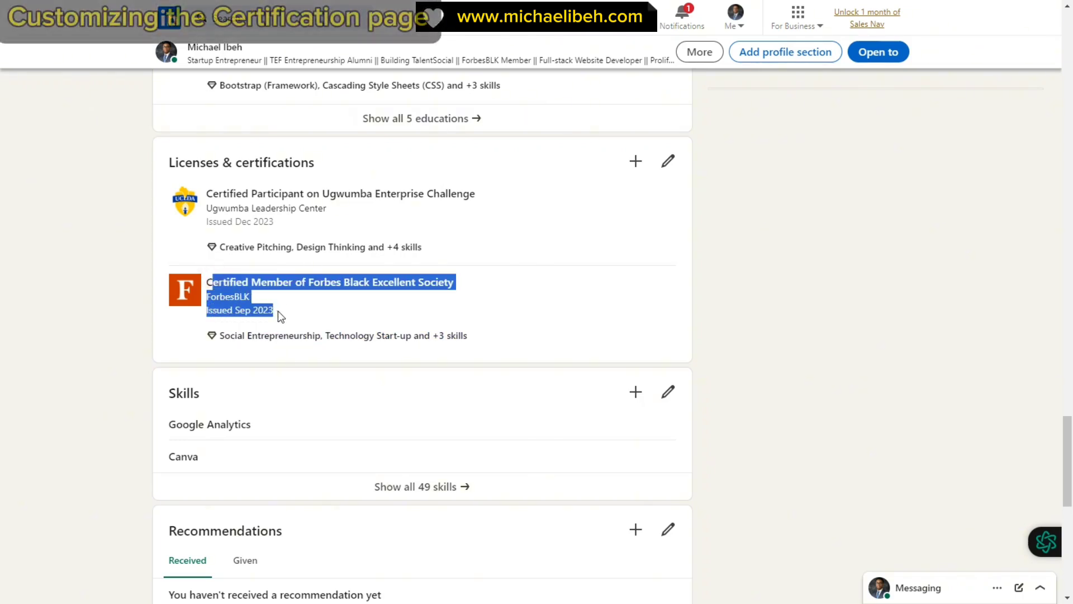
pyautogui.click(206, 275)
pyautogui.moveTo(206, 275); pyautogui.dragTo(217, 308)
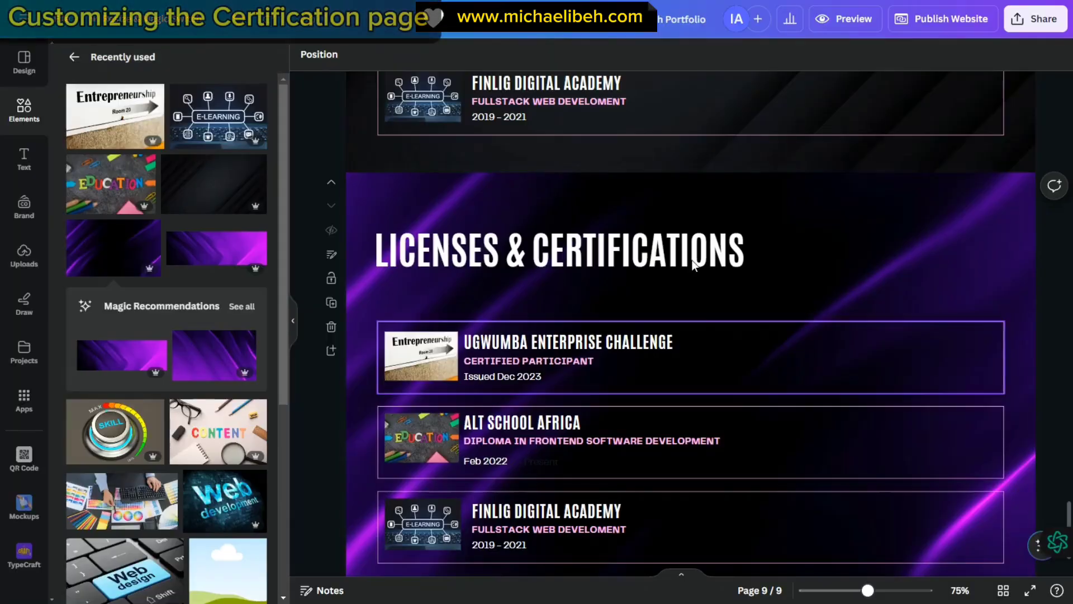
pyautogui.click(781, 207)
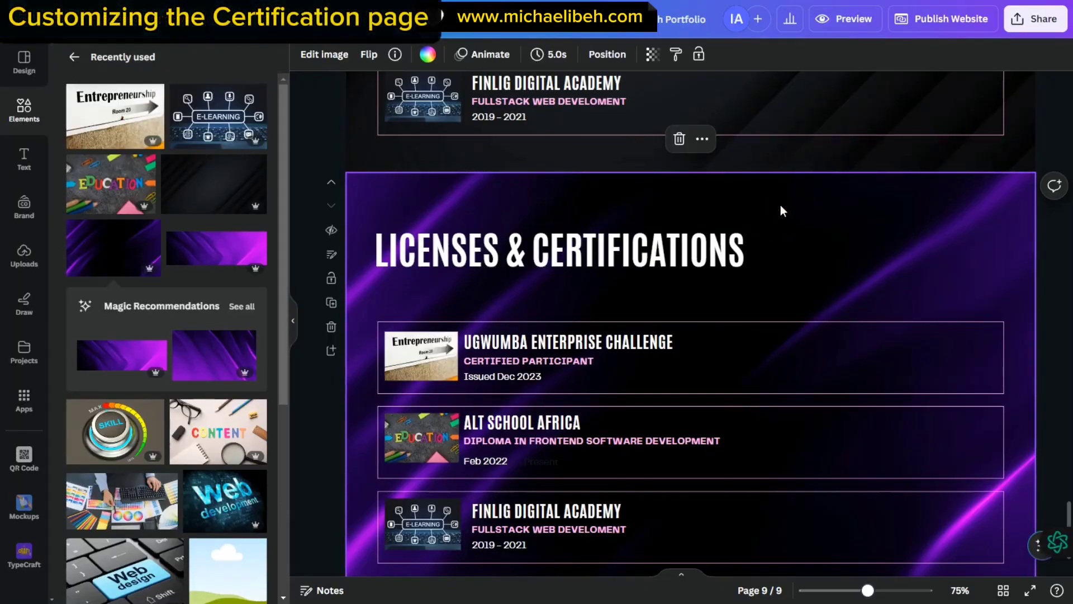
# - Place the Forbes certification text at the page top and delete the Entrepreneurship image
pyautogui.write('FORBESBLK LOGO CERTIFIED MEMBER OF FORBES BLACK EXCELLENT SOCIETYCERTIFIED MEMBER OF FORBES BLACK EXCELLENT SOCIETY FORBESBLKFORBESBLK ISSUED SEP 2023')
pyautogui.moveTo(736, 354); pyautogui.dragTo(823, 118)
pyautogui.click(422, 355)
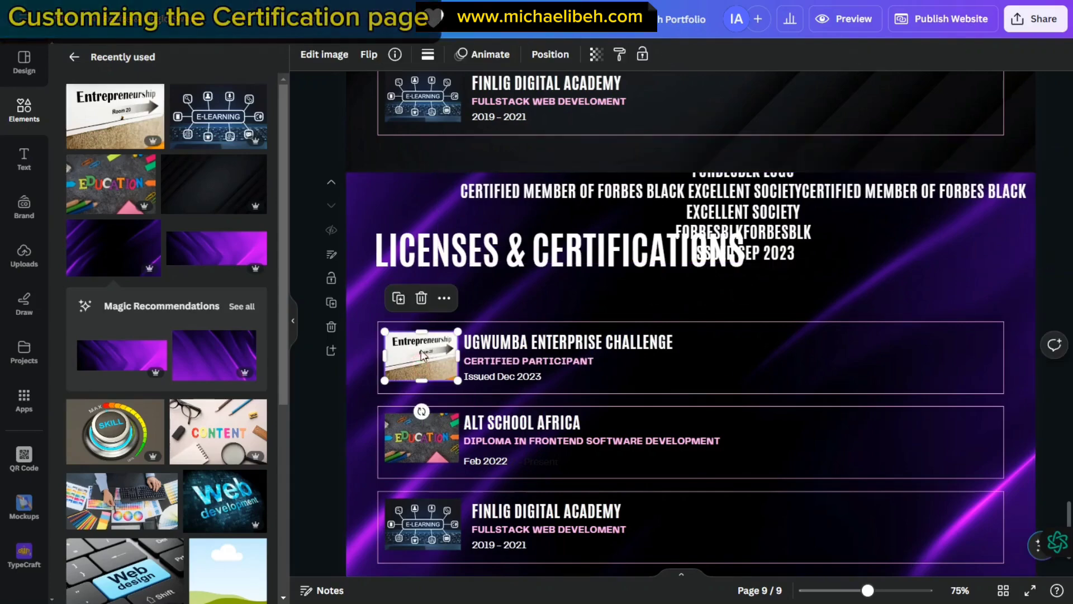
pyautogui.click(420, 298)
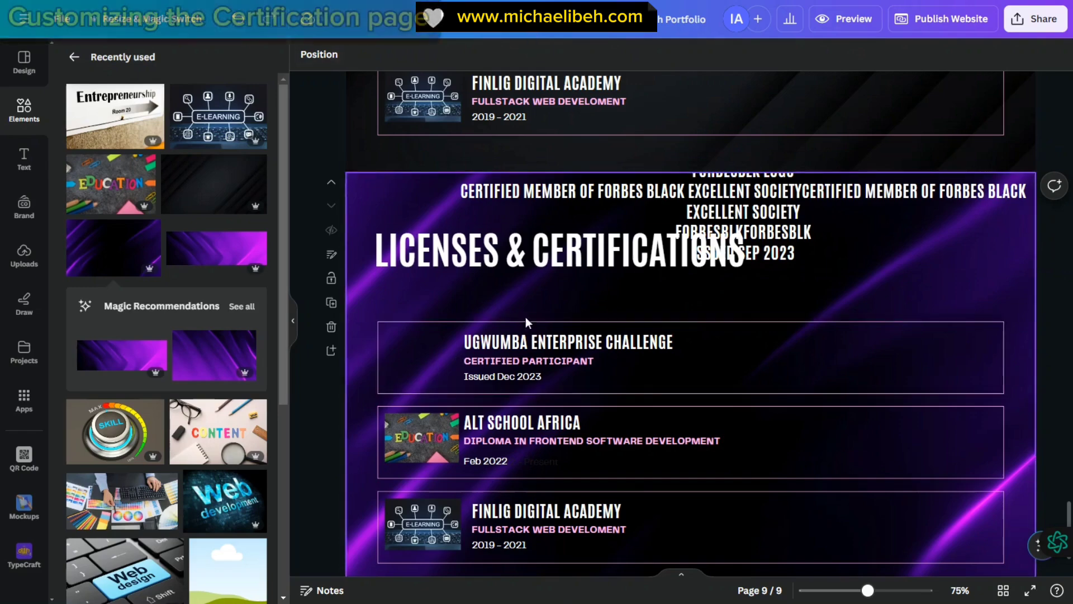
# - Copy the UCLDA logo from LinkedIn, shrink it to 128 by 128, and place it in the Ugwumba row
pyautogui.hotkey('ctrl', 'Tab')
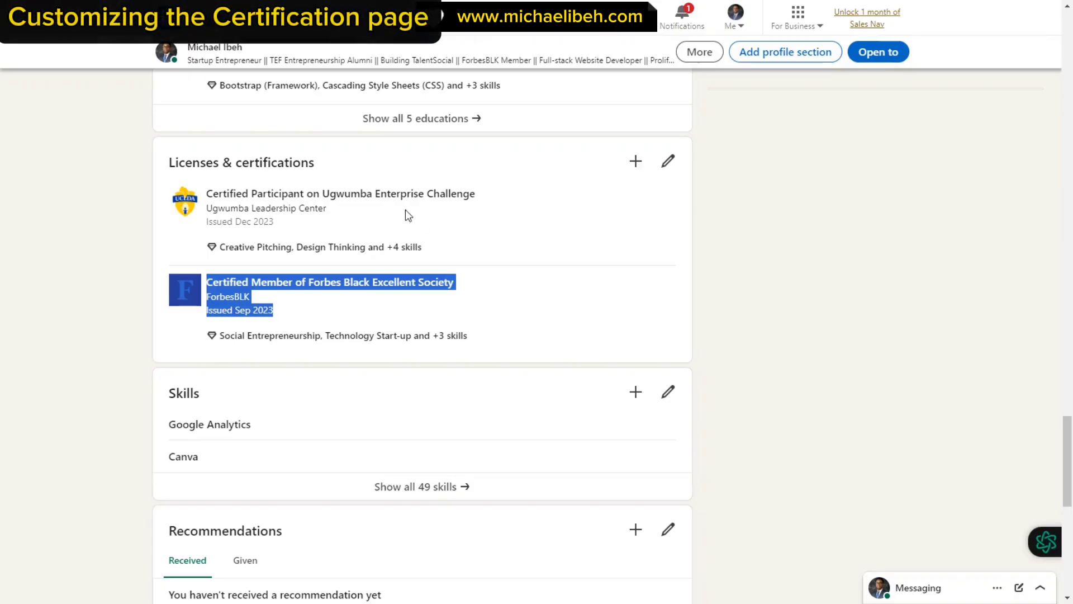
pyautogui.rightClick(181, 205)
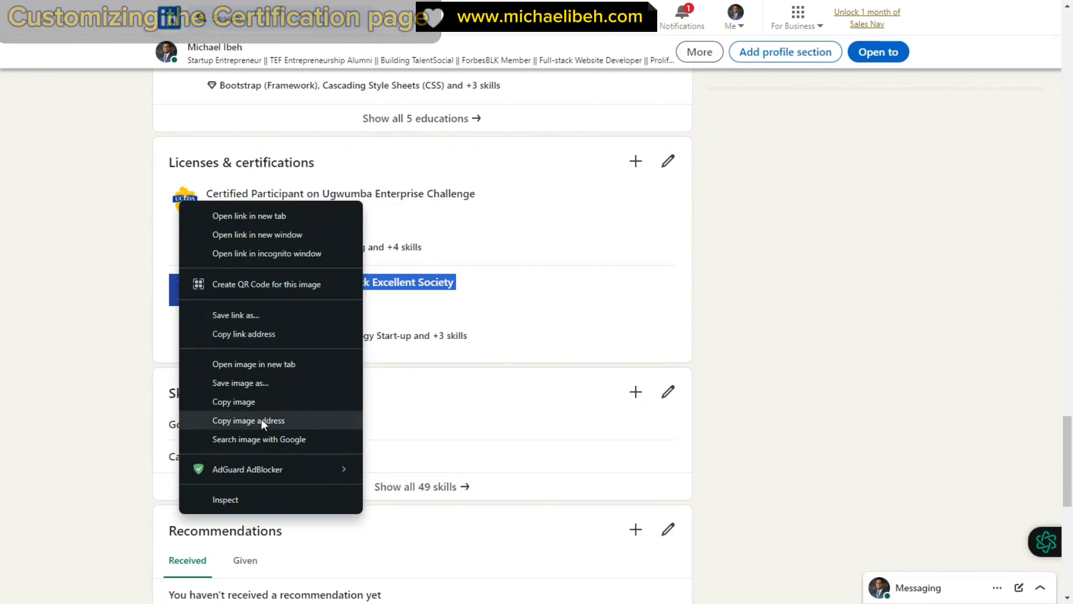
pyautogui.click(237, 403)
pyautogui.hotkey('ctrl', 'Tab')
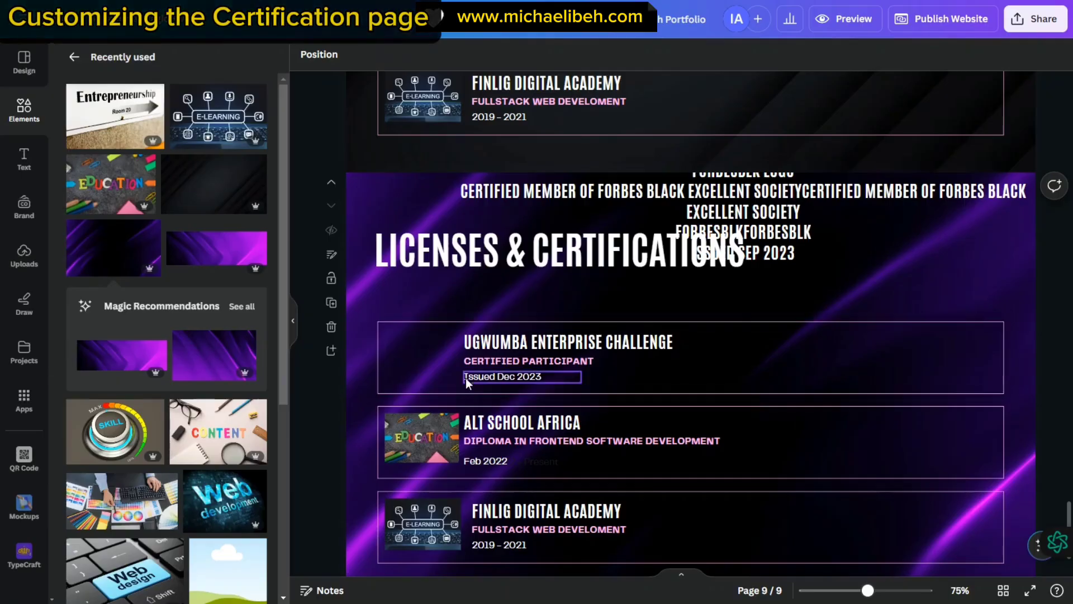
pyautogui.hotkey('ctrl', 'v')
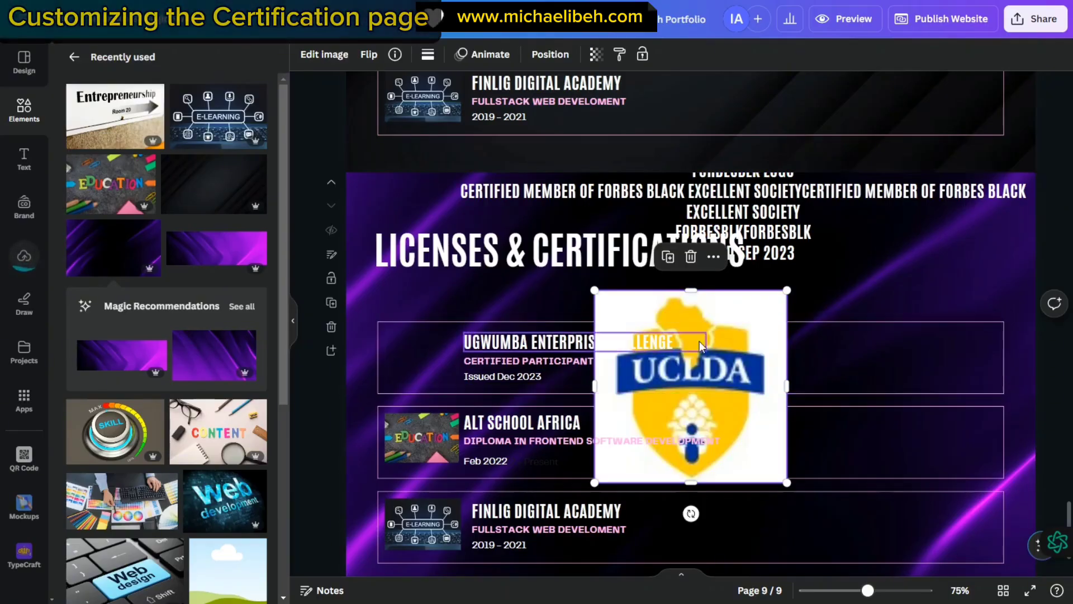
pyautogui.moveTo(787, 289); pyautogui.dragTo(660, 426)
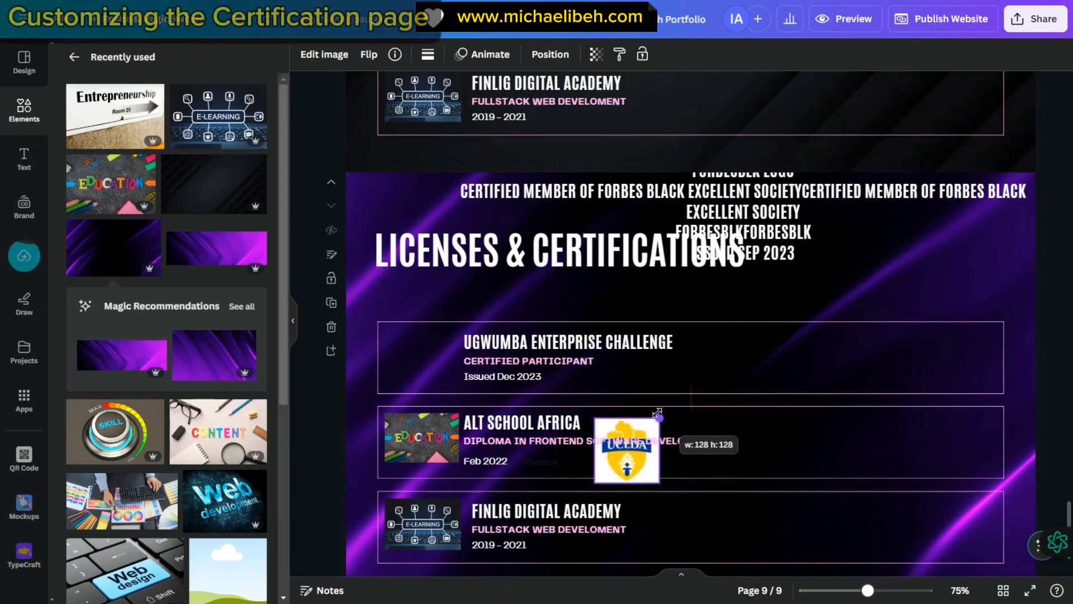
pyautogui.moveTo(637, 466); pyautogui.dragTo(435, 382)
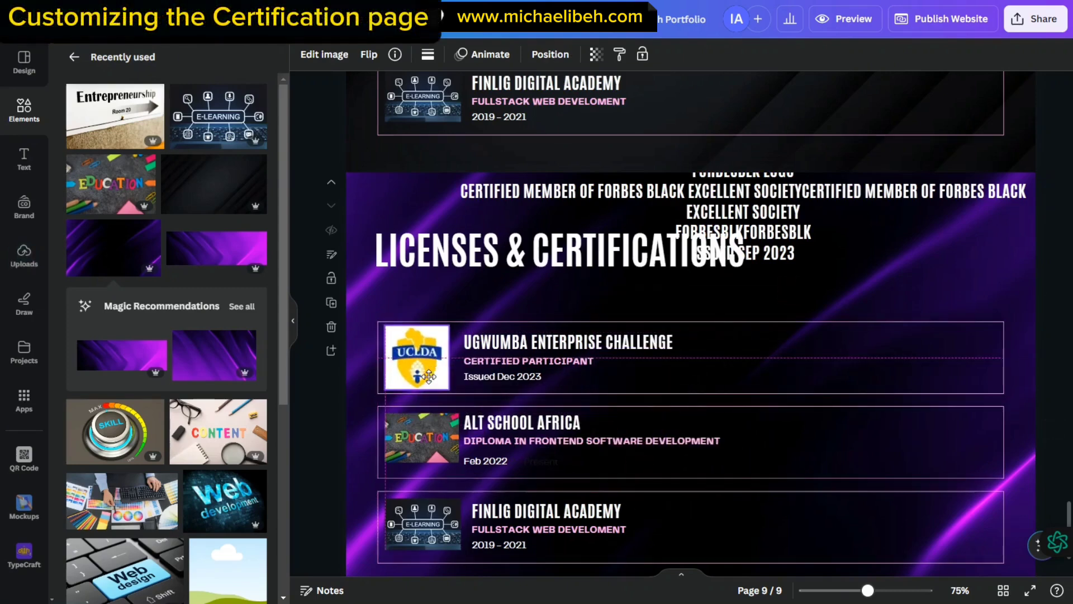
pyautogui.click(435, 356)
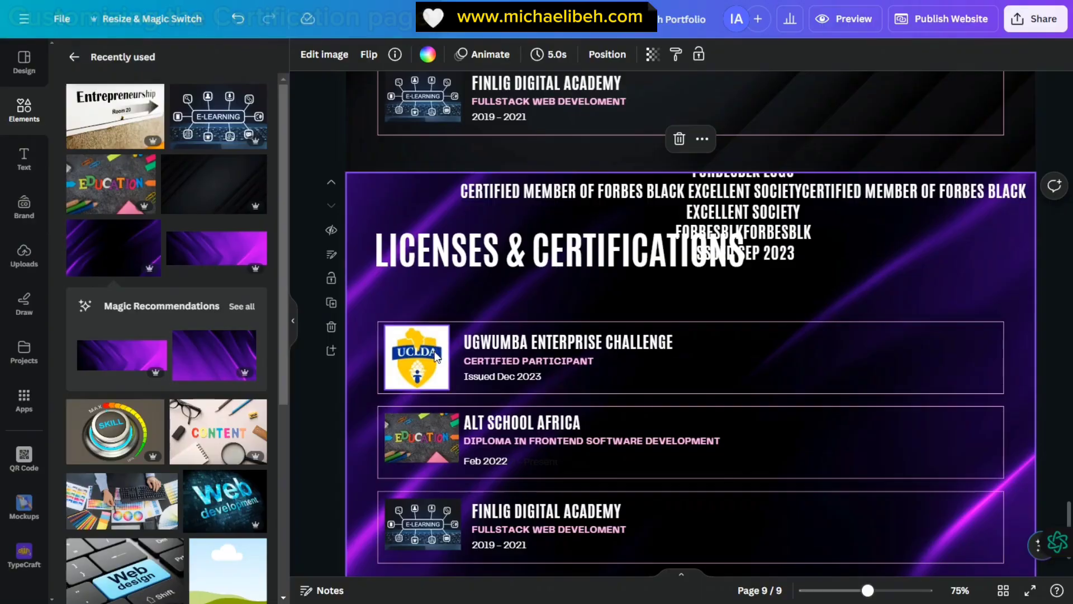
pyautogui.hotkey('alt', 'Tab')
# - Copy the Forbes F logo from LinkedIn and paste it into Canva as a small square
pyautogui.click(758, 269)
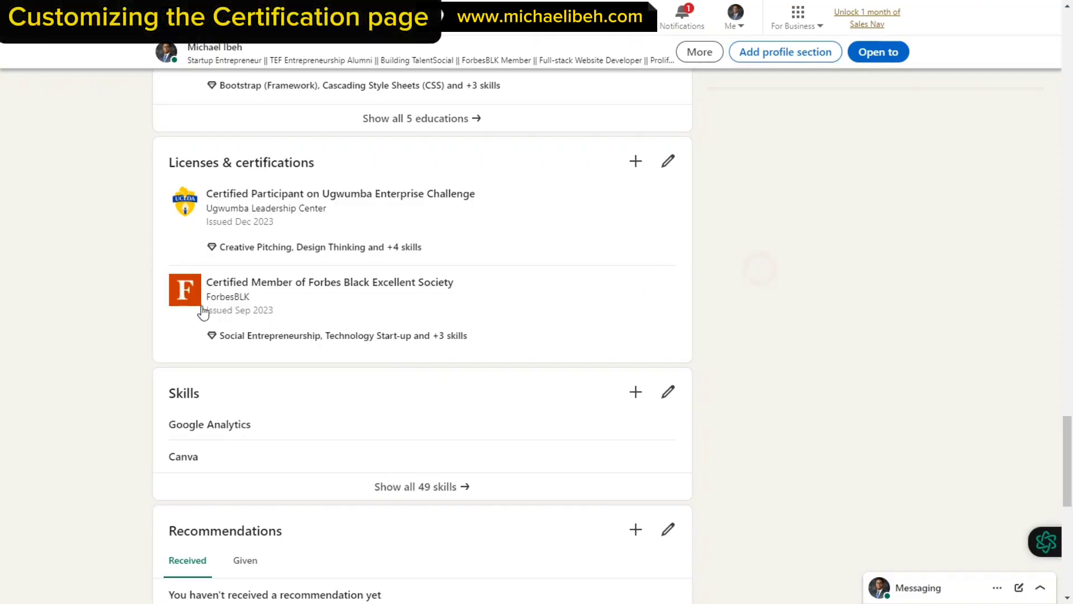
pyautogui.rightClick(182, 291)
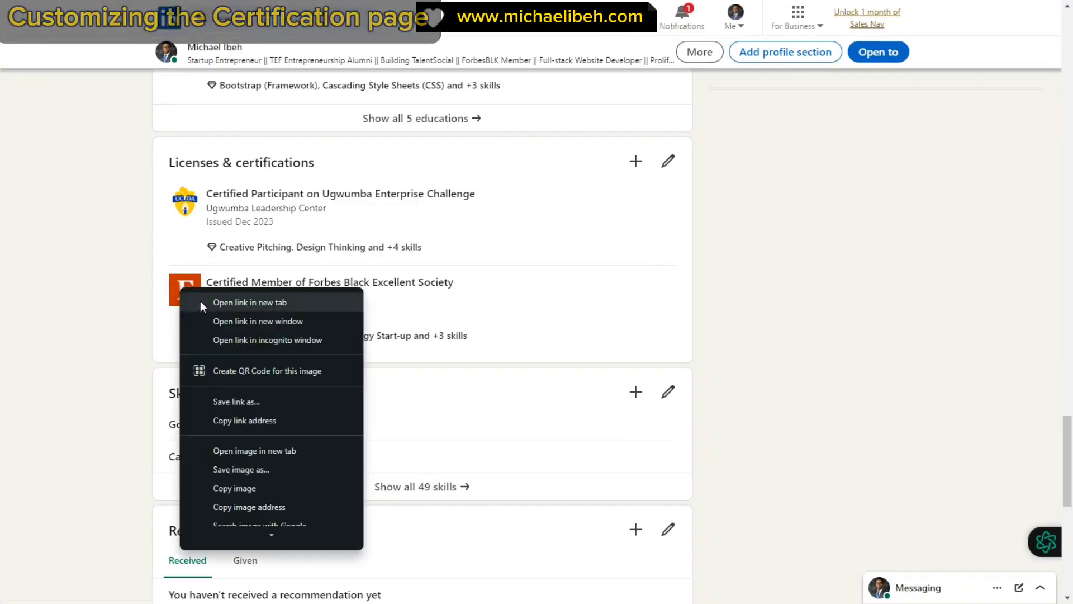
pyautogui.click(244, 485)
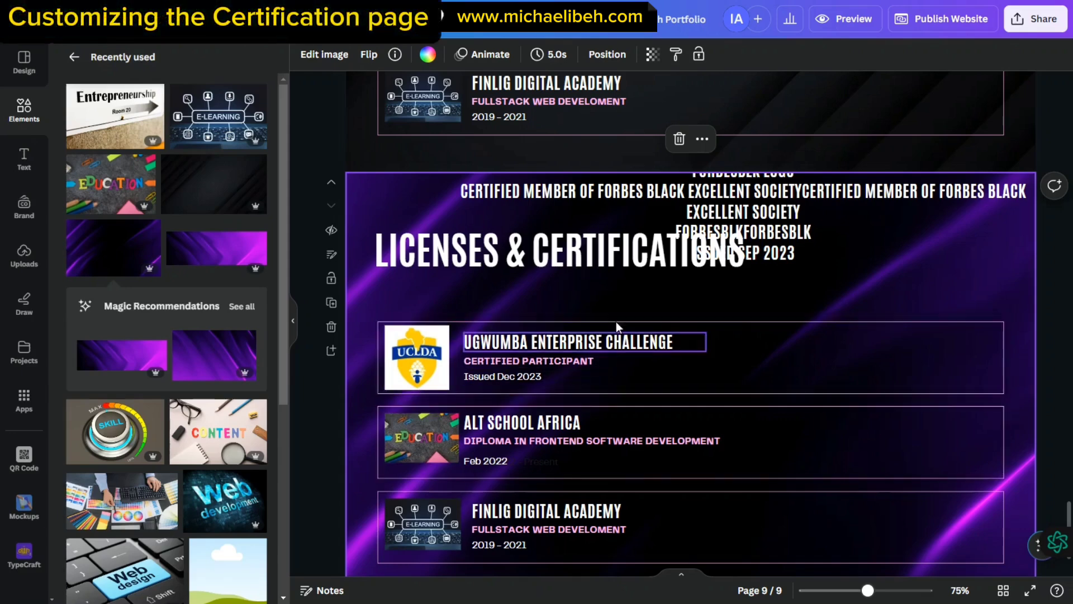
pyautogui.hotkey('ctrl', 'v')
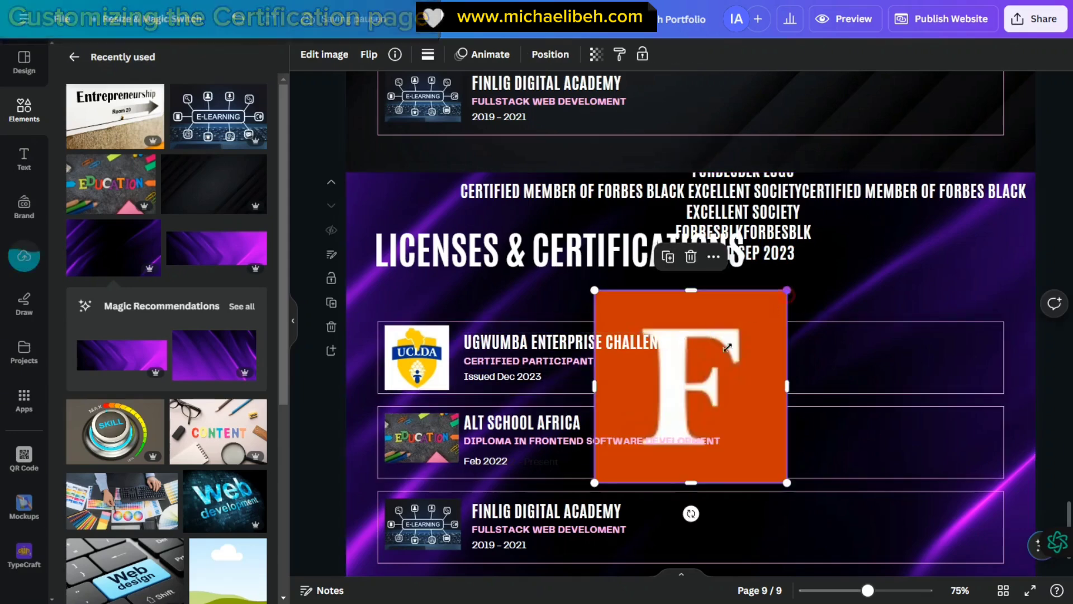
pyautogui.moveTo(728, 347); pyautogui.dragTo(642, 430)
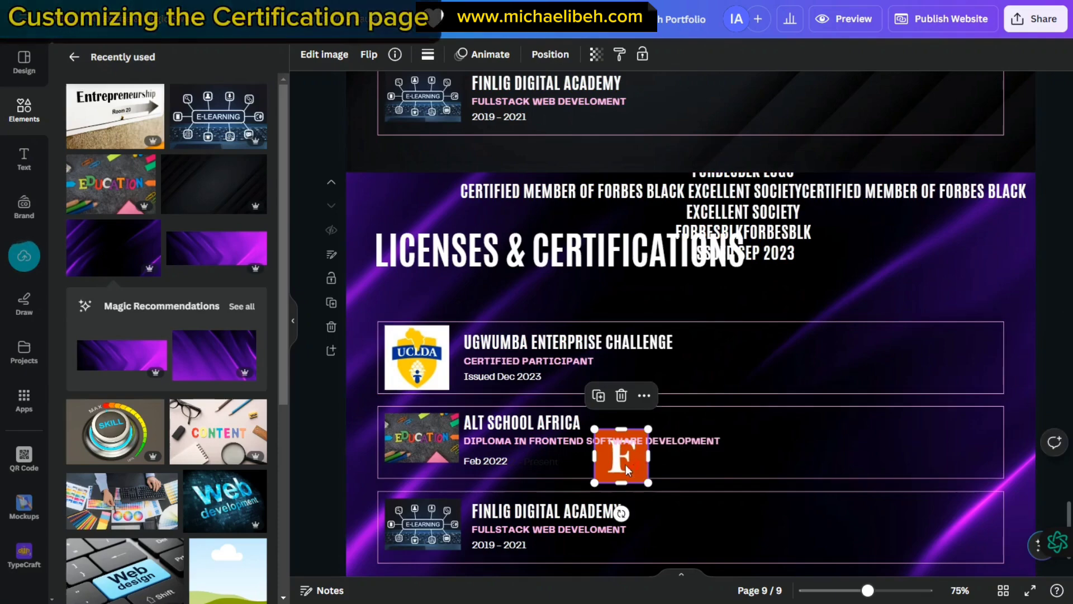
# - Swap the Alt School Africa row's Education image for the Forbes logo; shrink the UCLDA logo slightly
pyautogui.click(434, 434)
pyautogui.click(426, 379)
pyautogui.moveTo(621, 476); pyautogui.dragTo(420, 461)
pyautogui.click(429, 365)
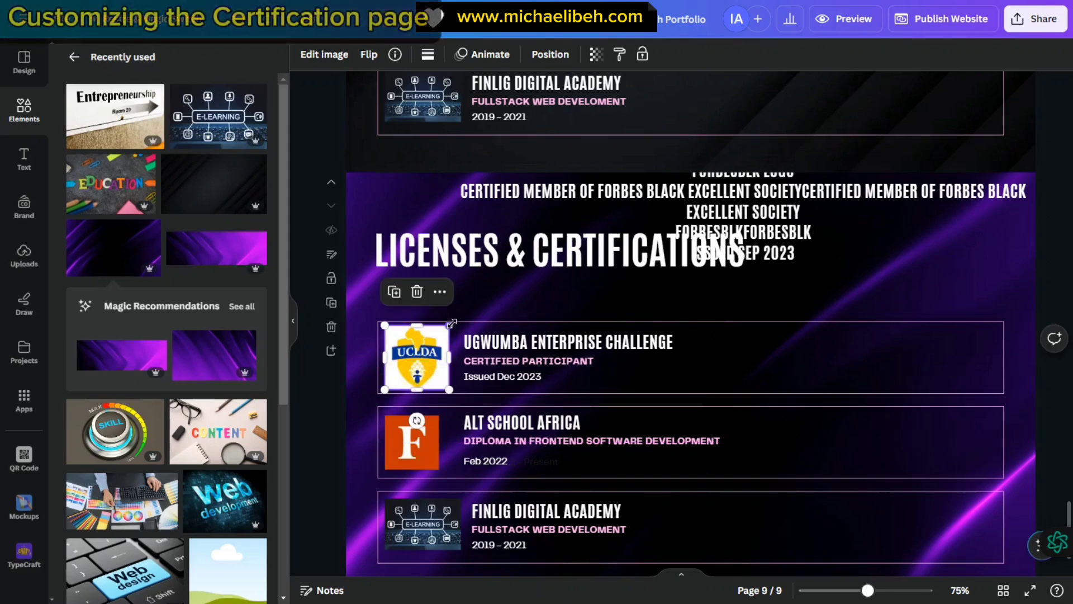
pyautogui.moveTo(452, 323); pyautogui.dragTo(440, 335)
# - Replace the ALT SCHOOL AFRICA heading with FORBES BLACK EXCELLENT SOCIETY from the pasted text
pyautogui.click(755, 207)
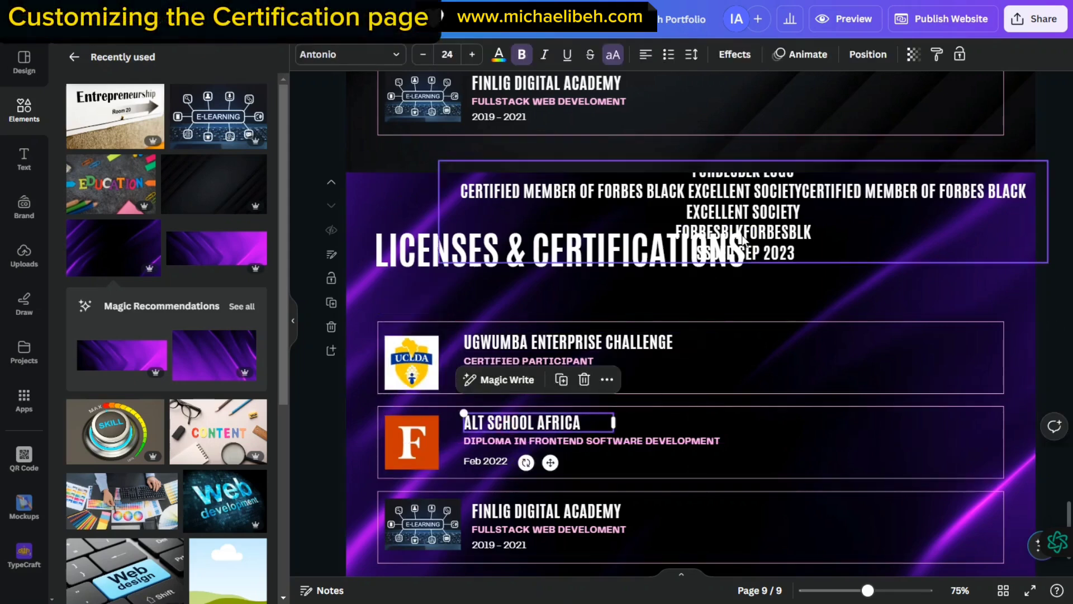
pyautogui.moveTo(754, 207); pyautogui.dragTo(778, 223)
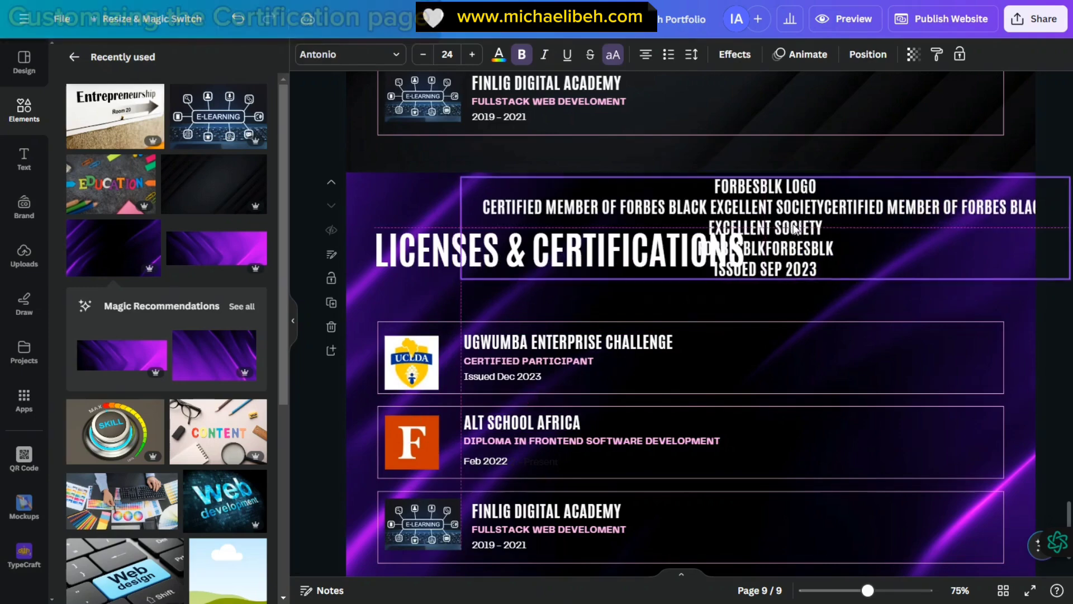
pyautogui.doubleClick(540, 217)
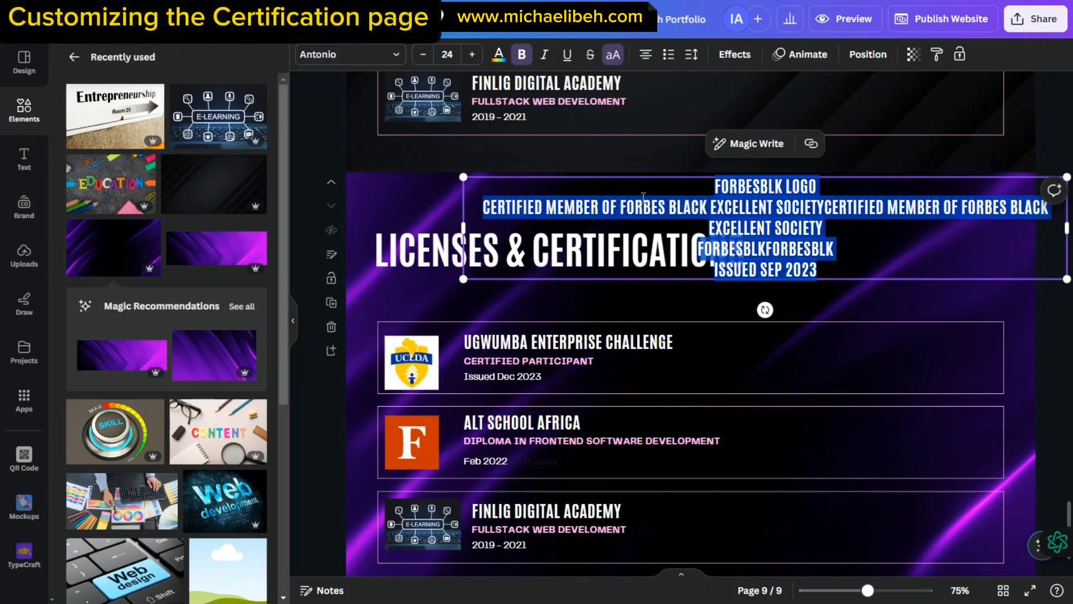
pyautogui.click(752, 207)
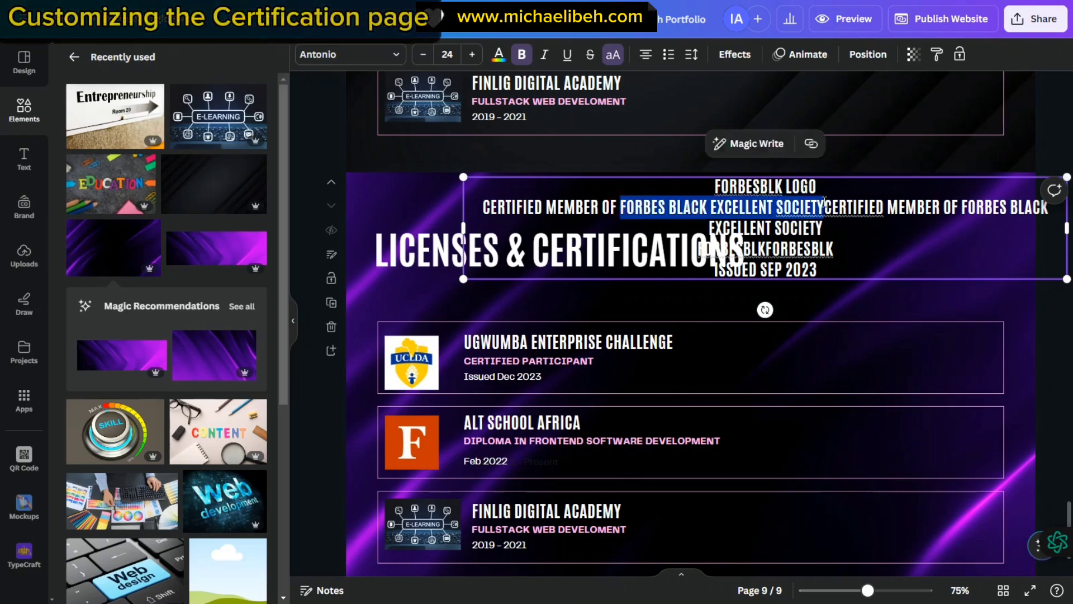
pyautogui.hotkey('ctrl', 'x')
pyautogui.doubleClick(522, 422)
pyautogui.hotkey('ctrl', 'v')
pyautogui.click(759, 210)
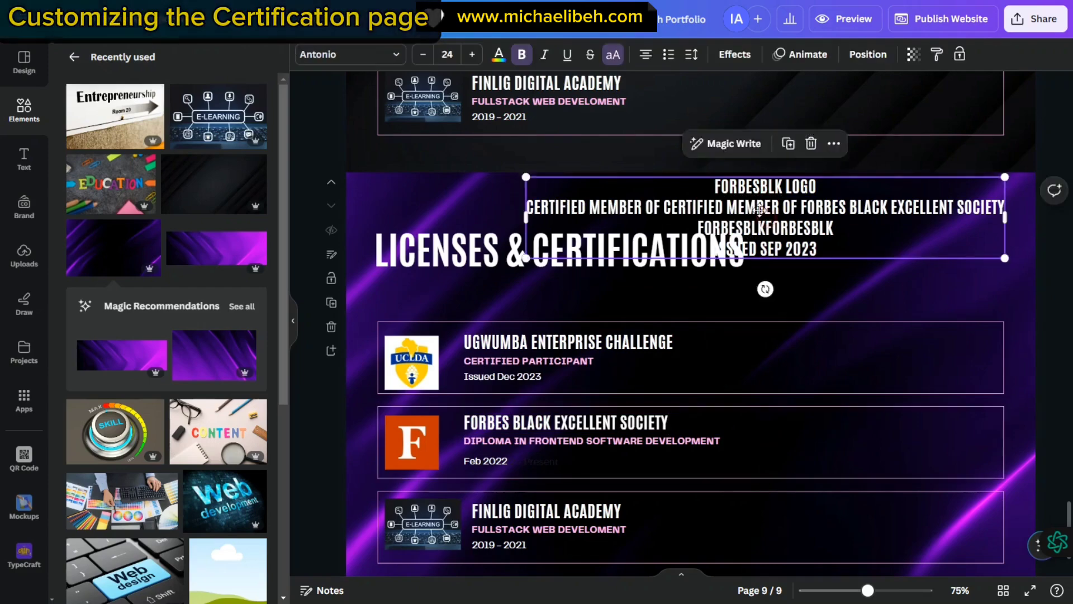
# - Replace the card's Feb 2022 date with Issued Sep 2023
pyautogui.tripleClick(771, 229)
pyautogui.hotkey('ctrl', 'x')
pyautogui.doubleClick(485, 460)
pyautogui.hotkey('ctrl', 'v')
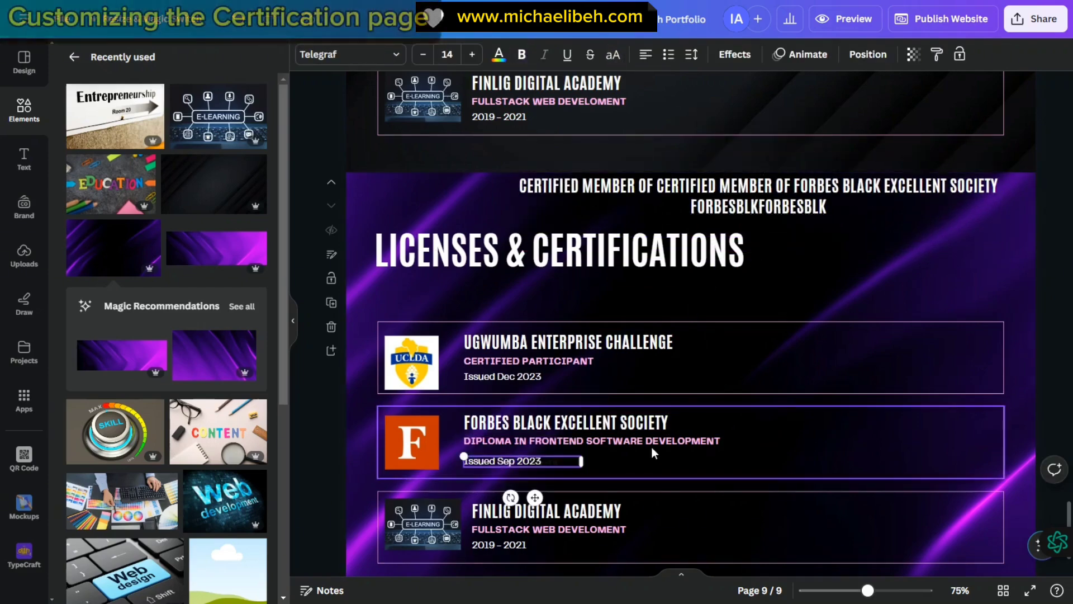
# - Replace the diploma line with Certified Member of Forbes Black Excellent Society
pyautogui.click(662, 193)
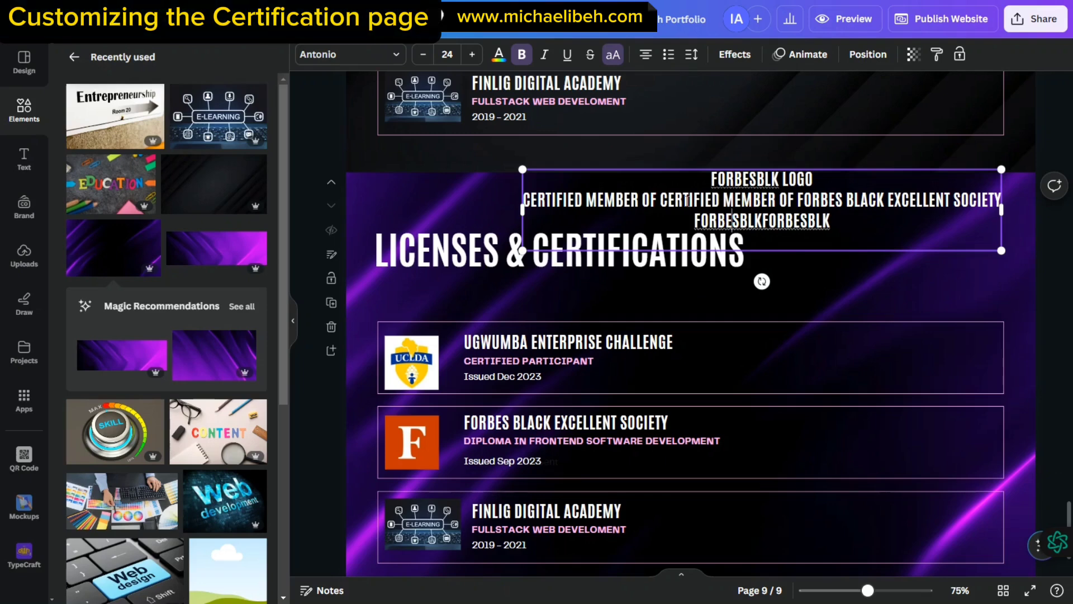
pyautogui.moveTo(659, 200); pyautogui.dragTo(1001, 200)
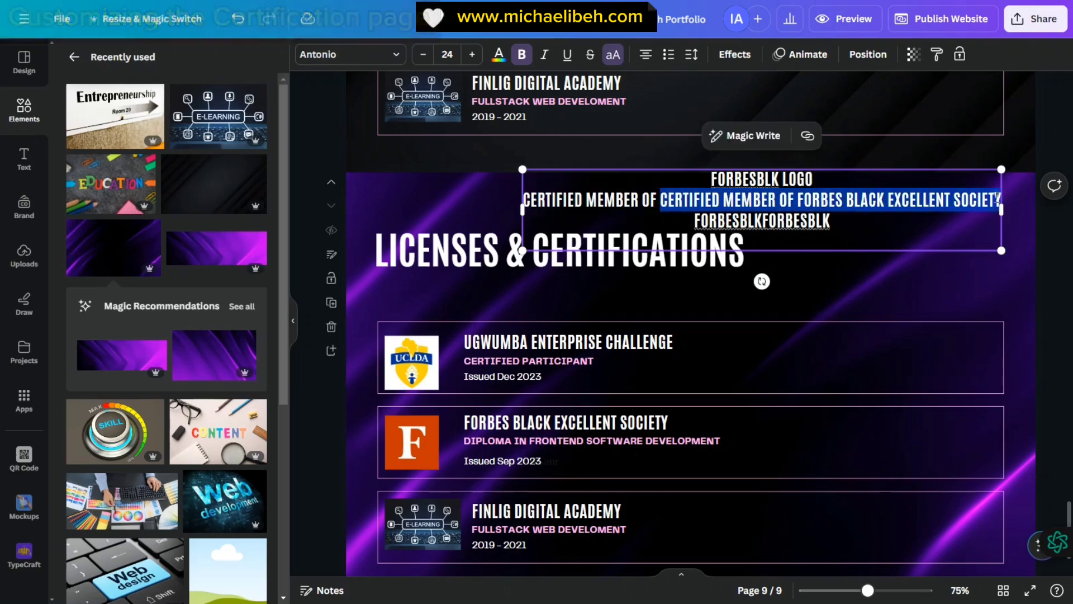
pyautogui.hotkey('ctrl', 'x')
pyautogui.doubleClick(540, 440)
pyautogui.hotkey('ctrl', 'v')
# - Delete the leftover pasted LinkedIn text box
pyautogui.moveTo(762, 200); pyautogui.dragTo(855, 229)
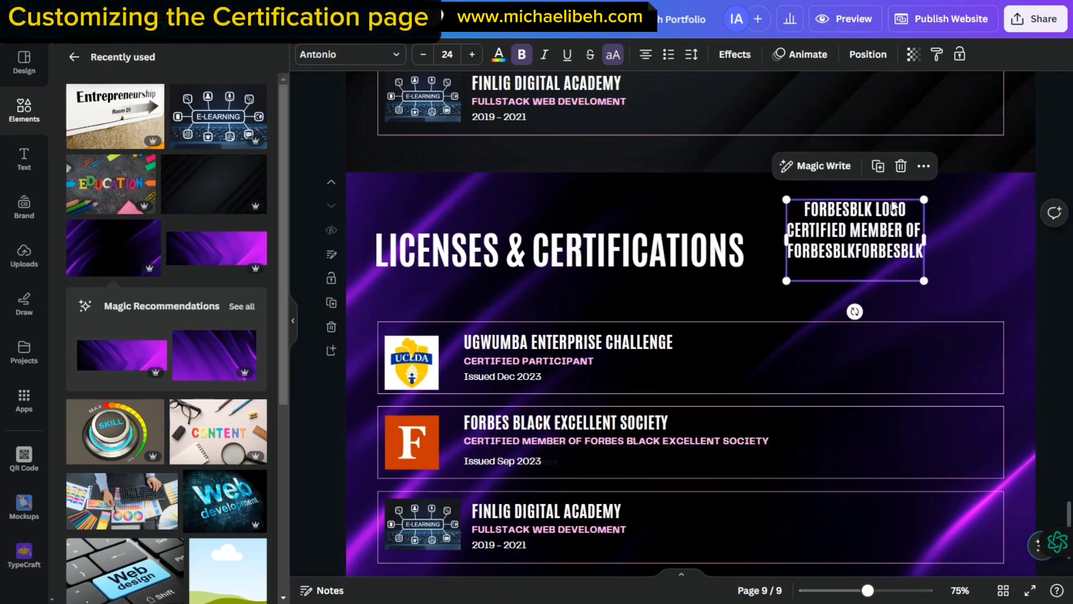
pyautogui.click(900, 166)
pyautogui.scroll(-2, 598, 358)
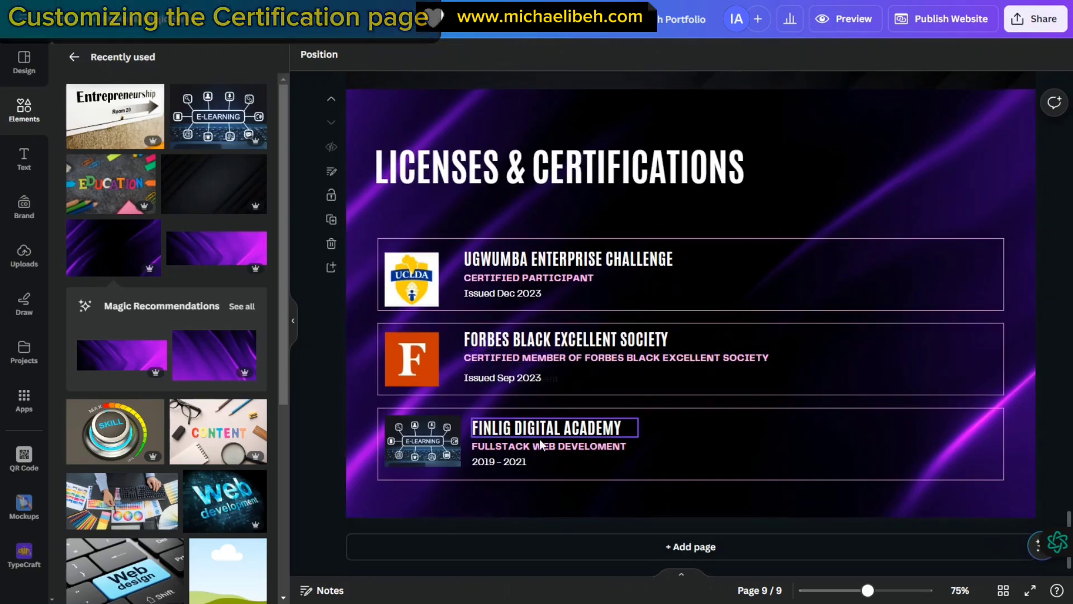
pyautogui.click(883, 203)
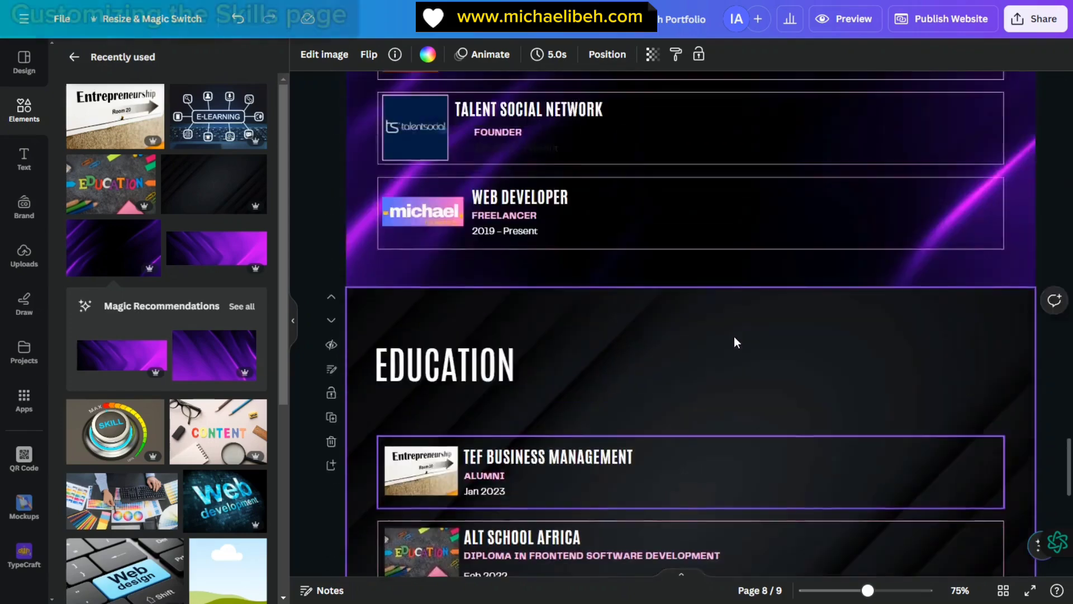
# - Duplicate the Services page and move the copy past Education and Licenses & Certifications to page 10
pyautogui.scroll(5, 734, 342)
pyautogui.scroll(7, 734, 336)
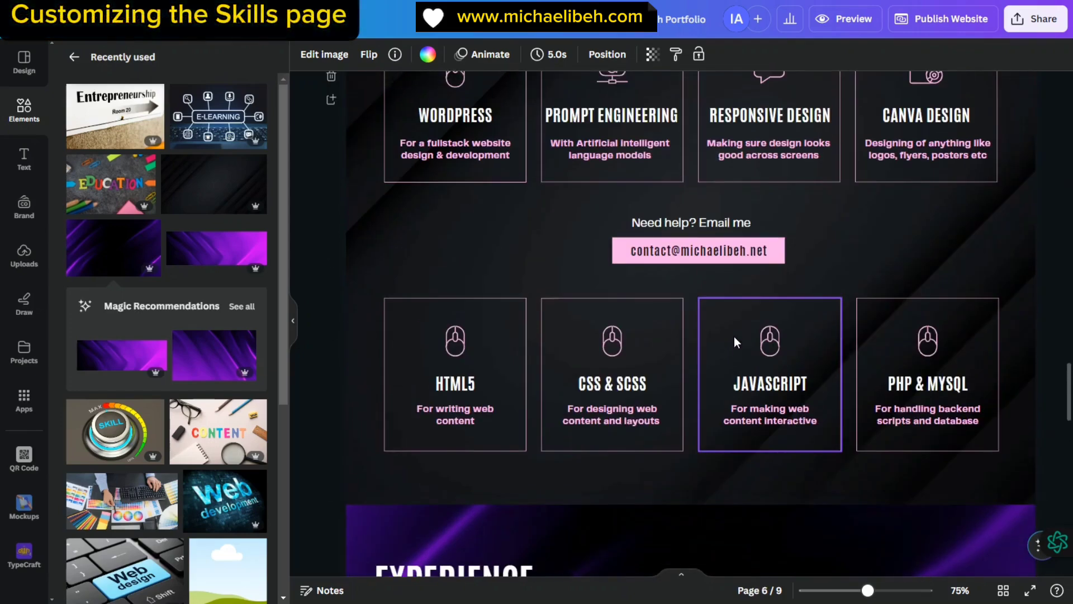
pyautogui.scroll(3, 741, 365)
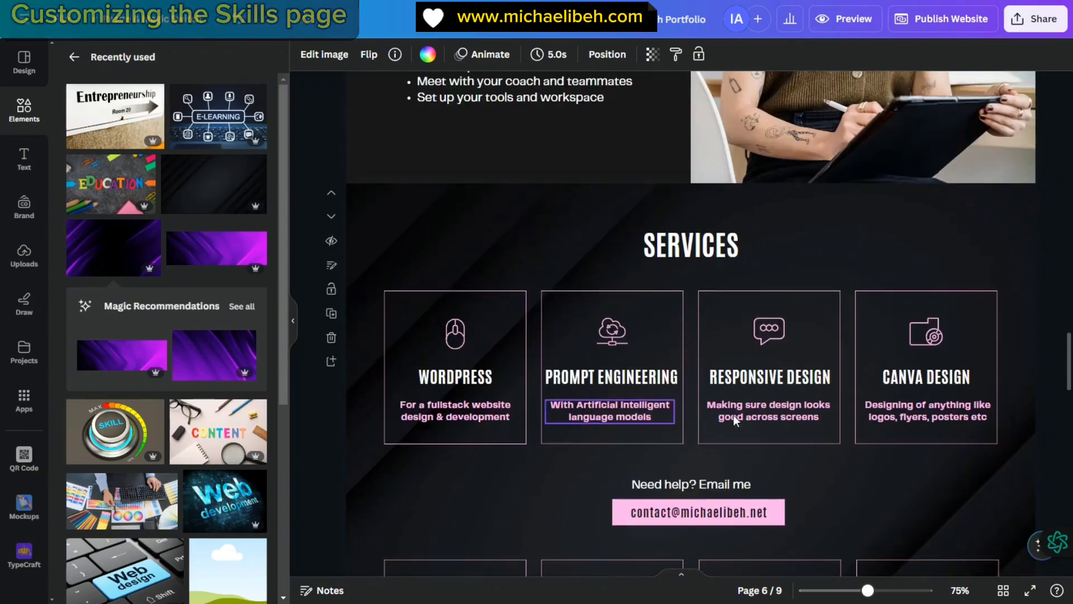
pyautogui.click(331, 315)
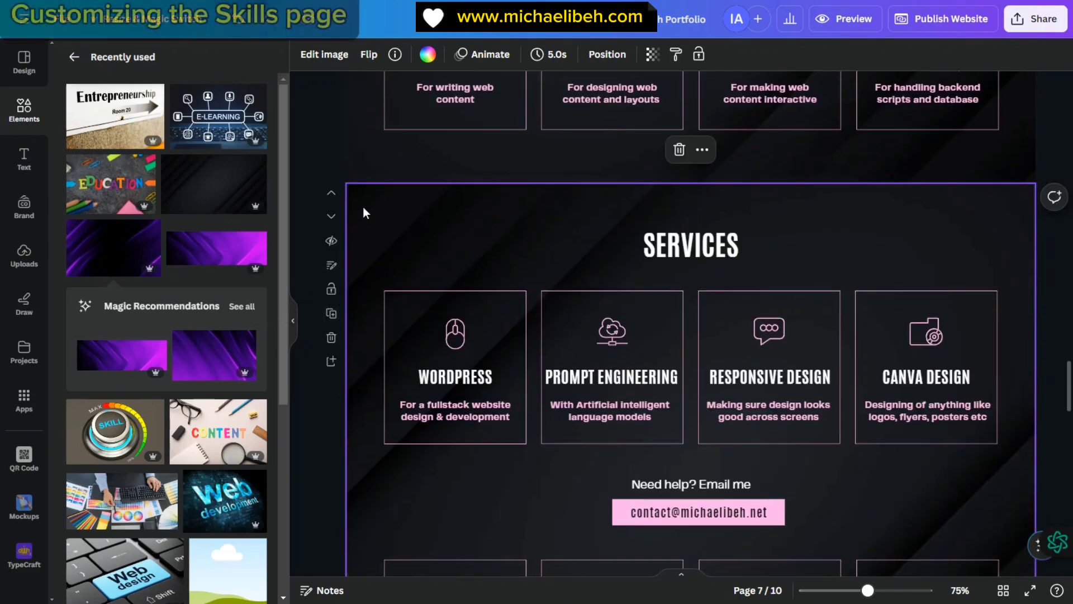
pyautogui.click(331, 218)
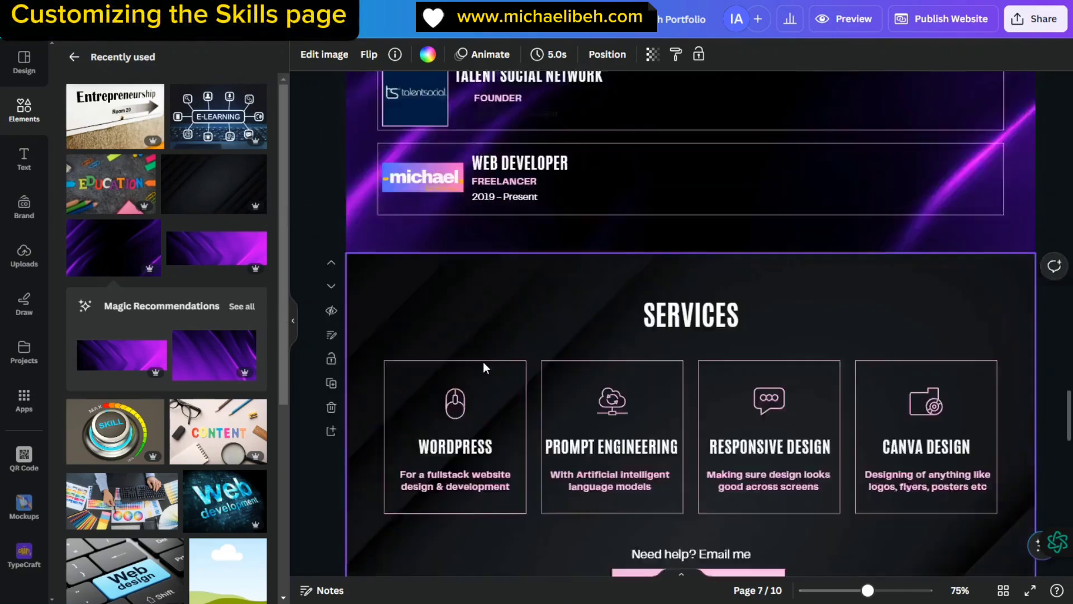
pyautogui.scroll(5, 361, 337)
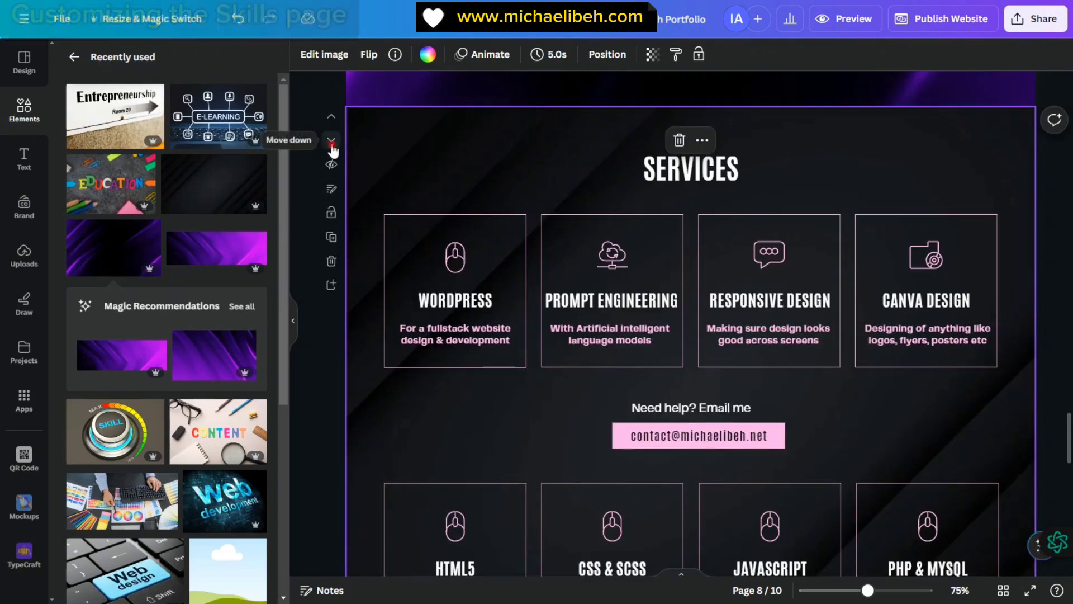
pyautogui.click(331, 149)
pyautogui.scroll(-15, 621, 418)
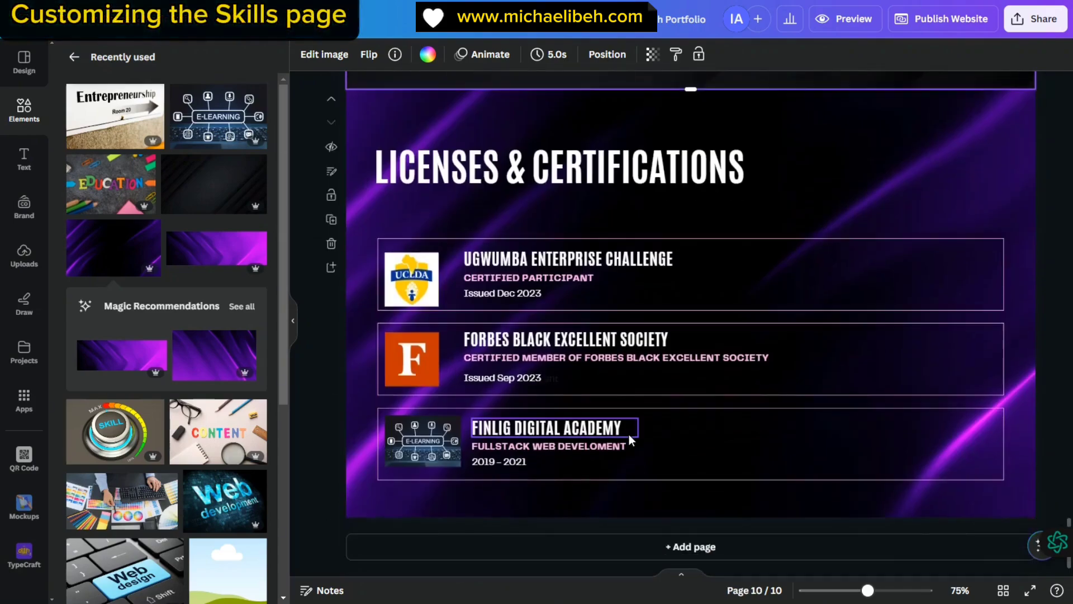
pyautogui.scroll(10, 628, 435)
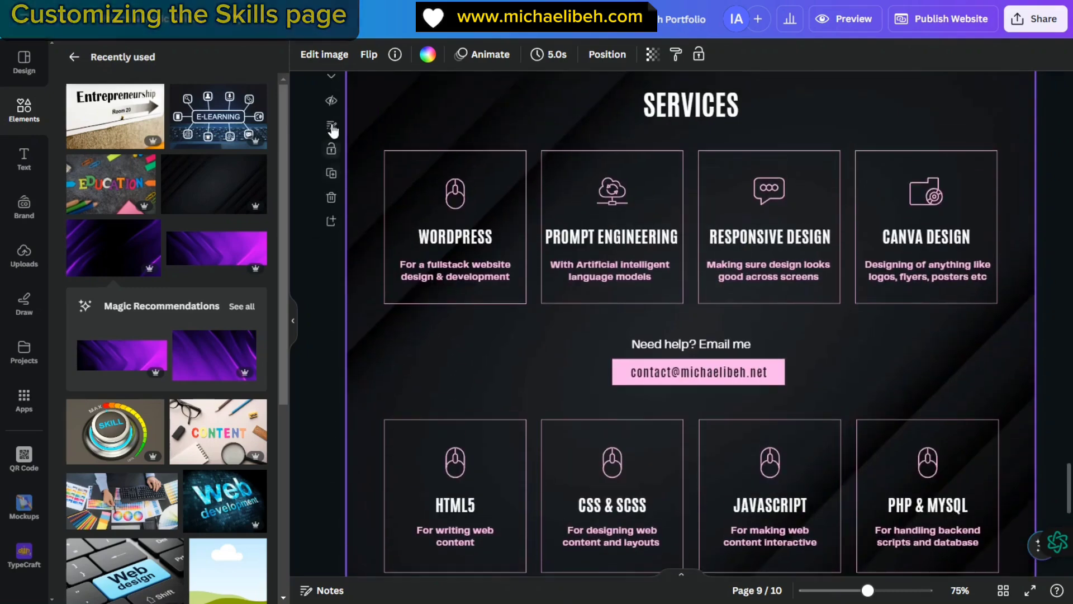
pyautogui.click(332, 78)
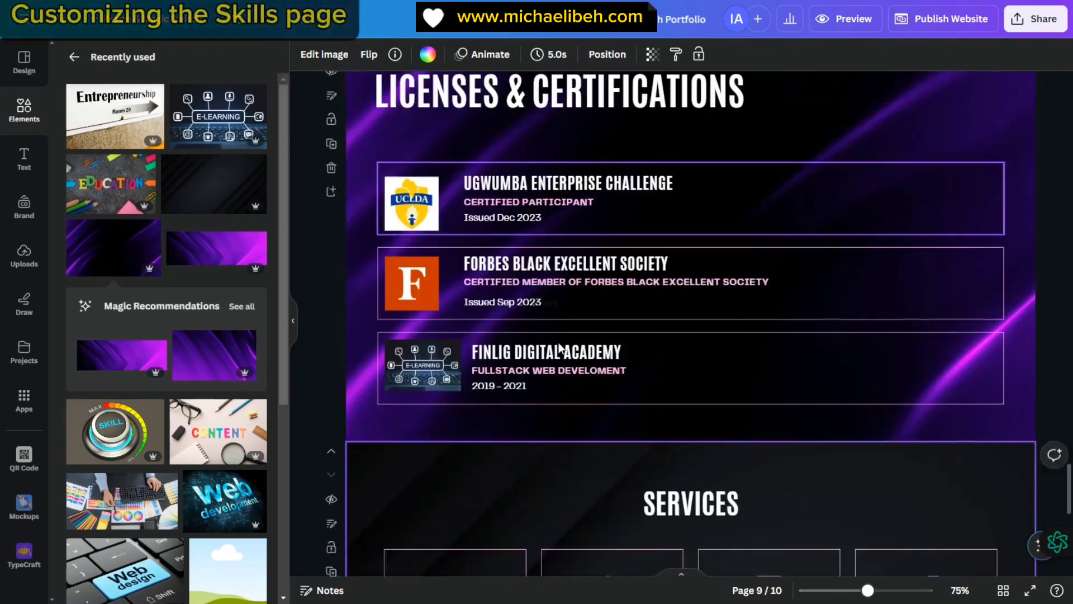
pyautogui.scroll(15, 816, 305)
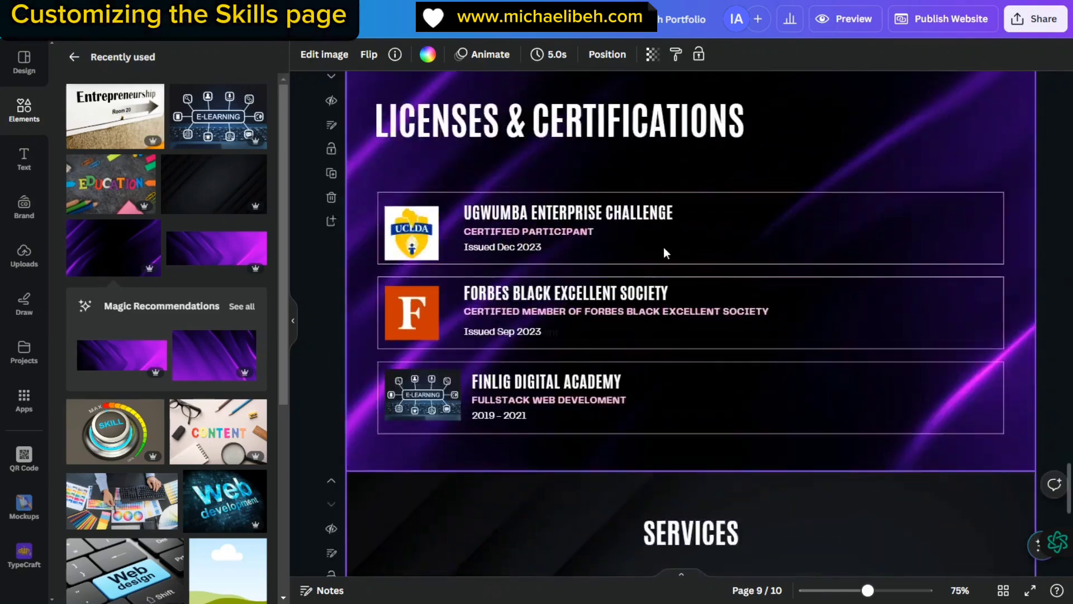
pyautogui.scroll(5, 677, 298)
pyautogui.scroll(-20, 677, 297)
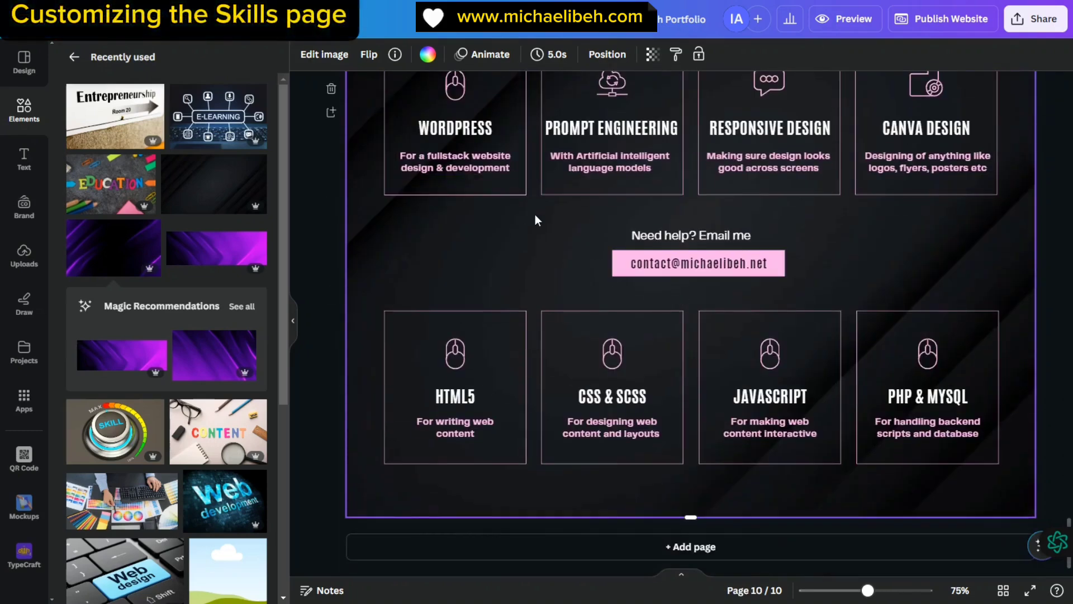
pyautogui.scroll(3, 696, 167)
# - Retitle page 10's heading from SERVICES to SKILLS, then show the Design templates panel
pyautogui.click(698, 132)
pyautogui.doubleClick(699, 132)
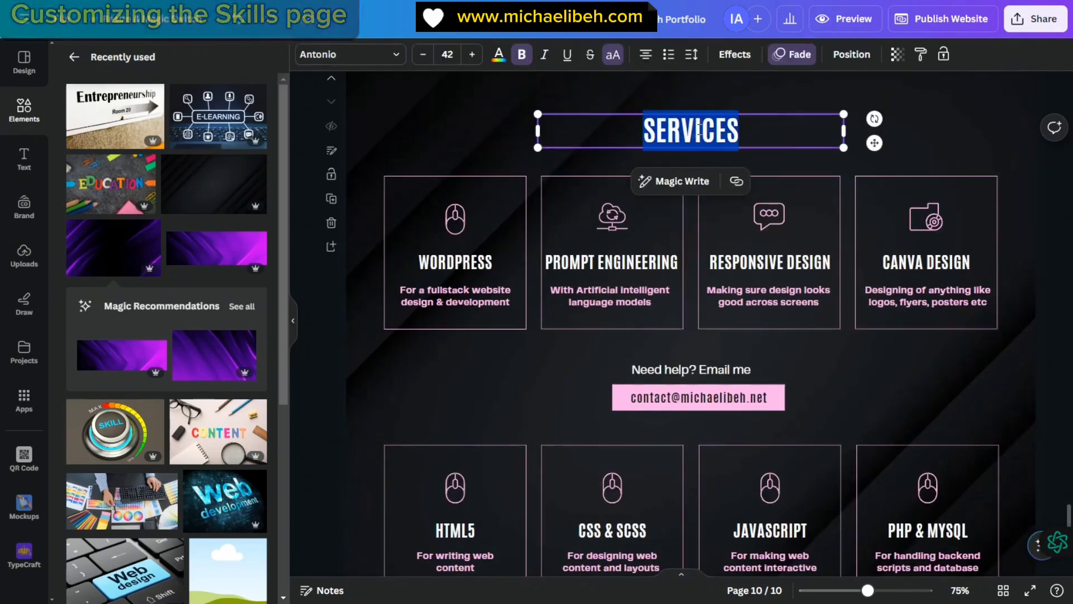
pyautogui.write('SKILLS')
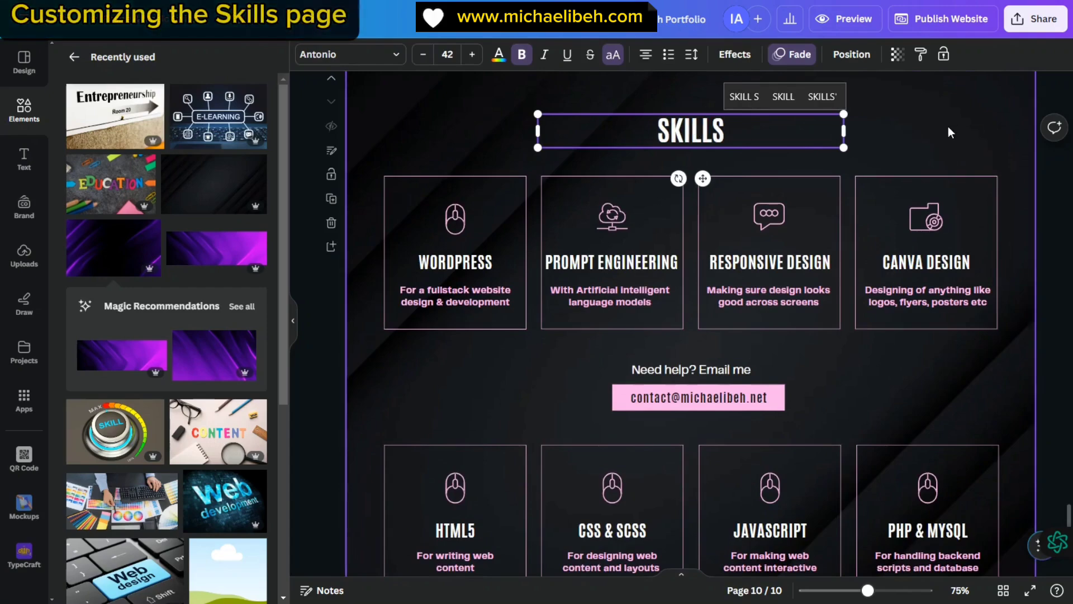
pyautogui.click(951, 132)
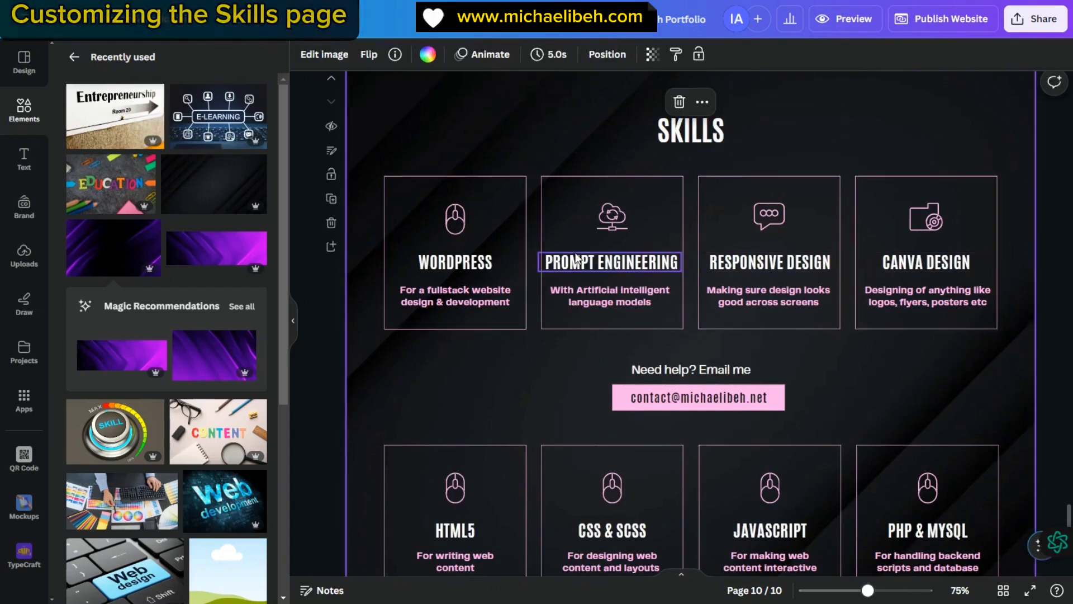
pyautogui.scroll(-3, 837, 359)
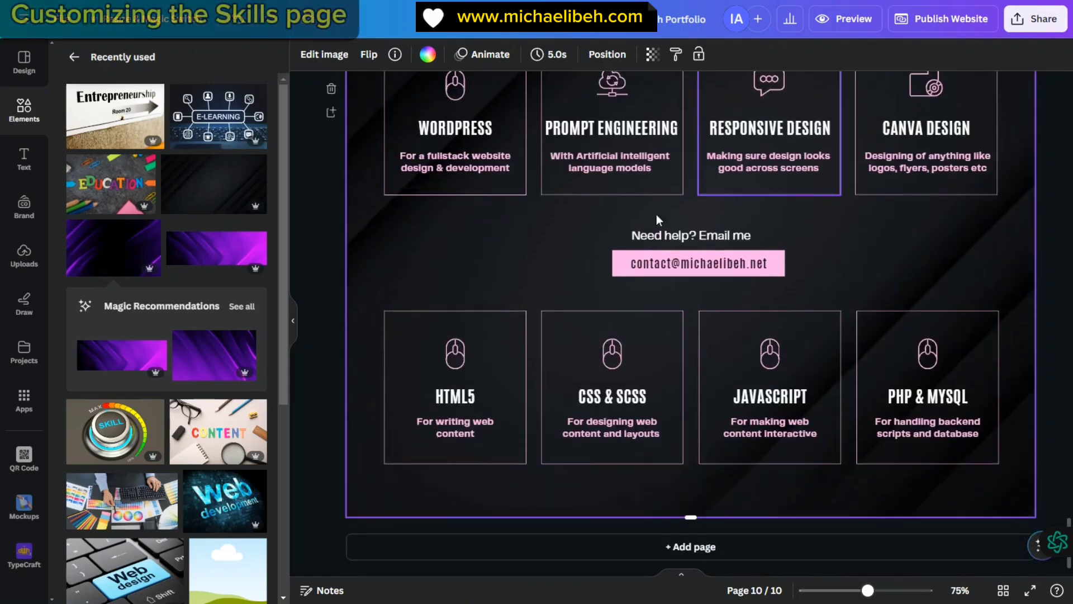
pyautogui.scroll(3, 720, 318)
pyautogui.scroll(-3, 710, 279)
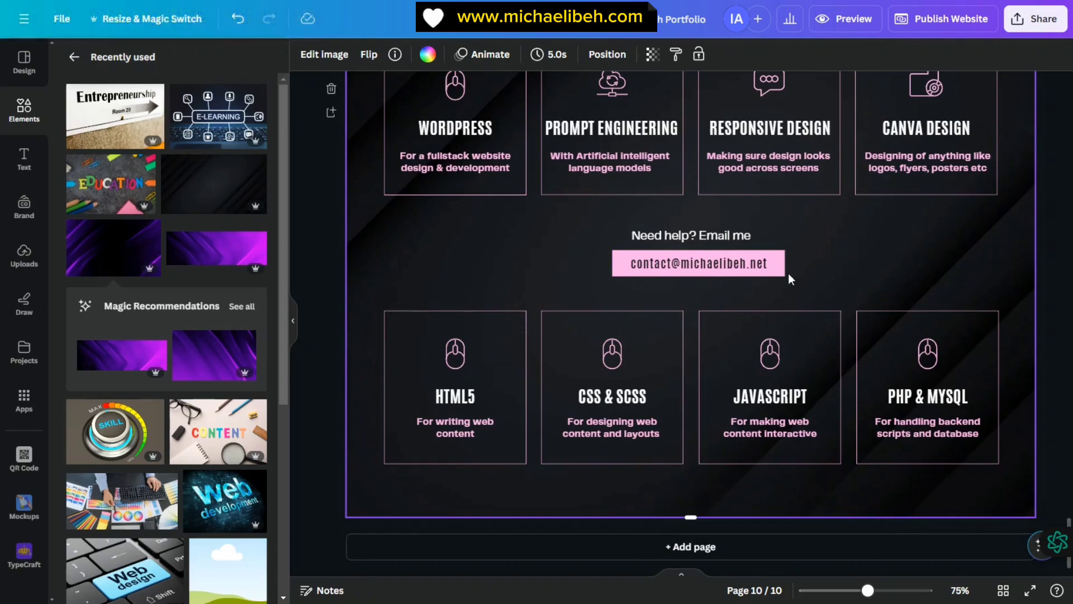
pyautogui.scroll(10, 788, 274)
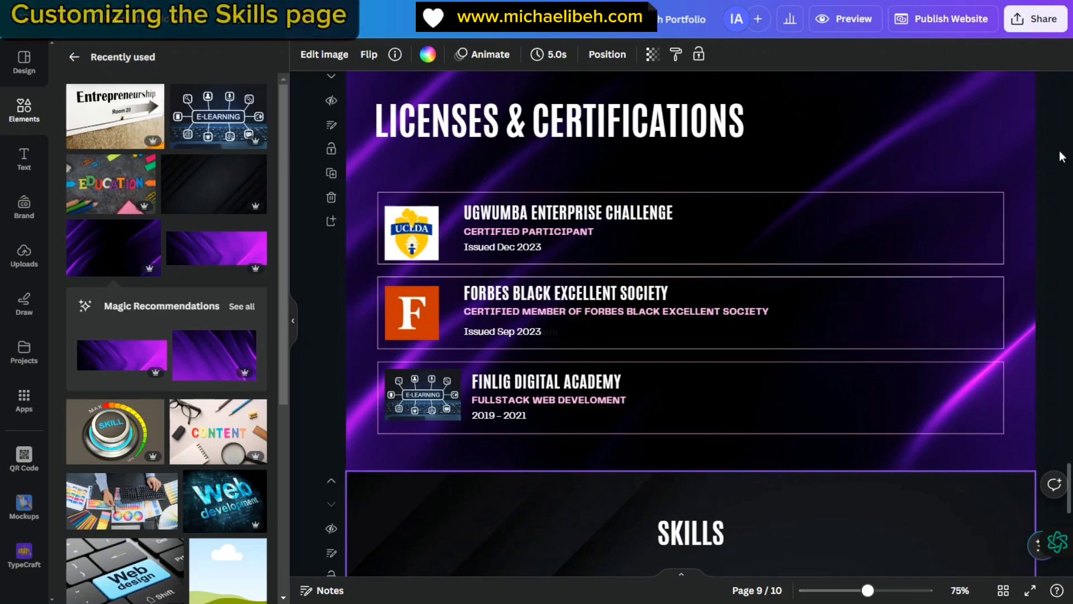
pyautogui.scroll(-10, 1011, 268)
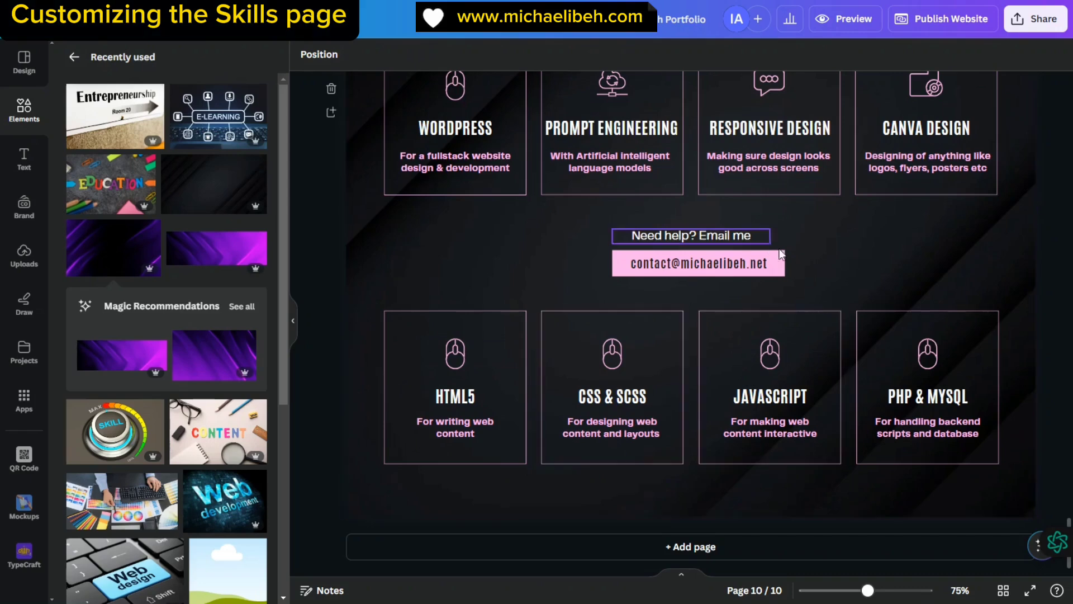
pyautogui.click(24, 62)
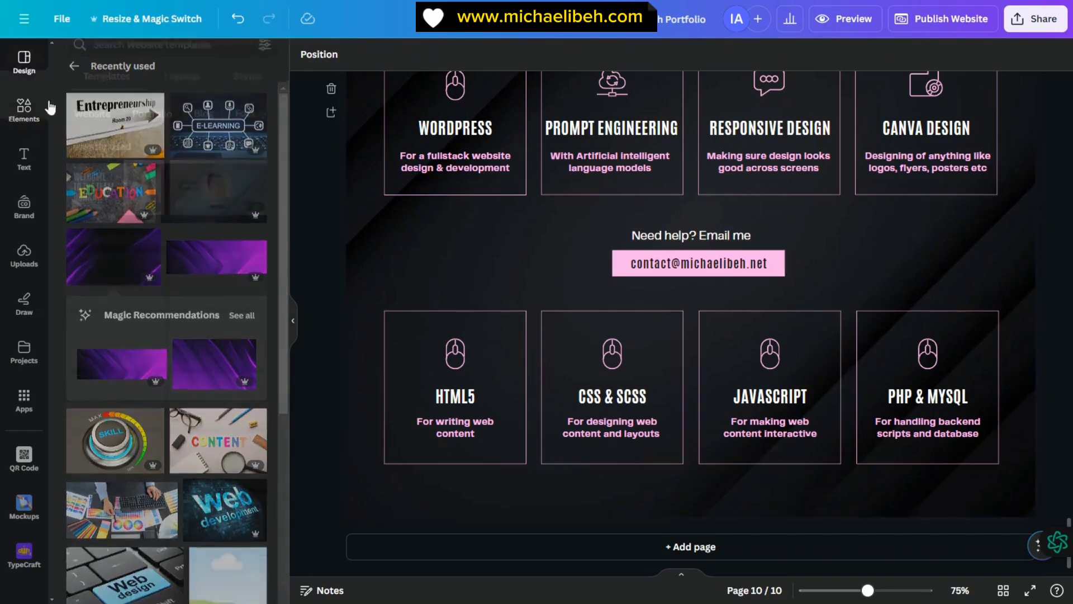
# - Add a new blank page at the end and preview the recent onboarding template's pages
pyautogui.click(691, 547)
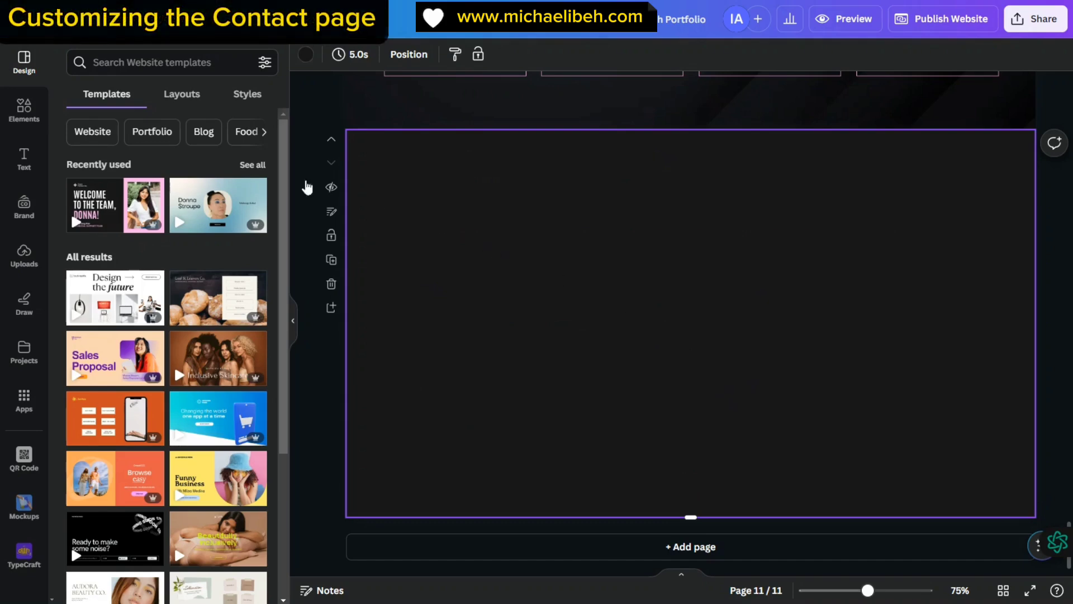
pyautogui.click(122, 205)
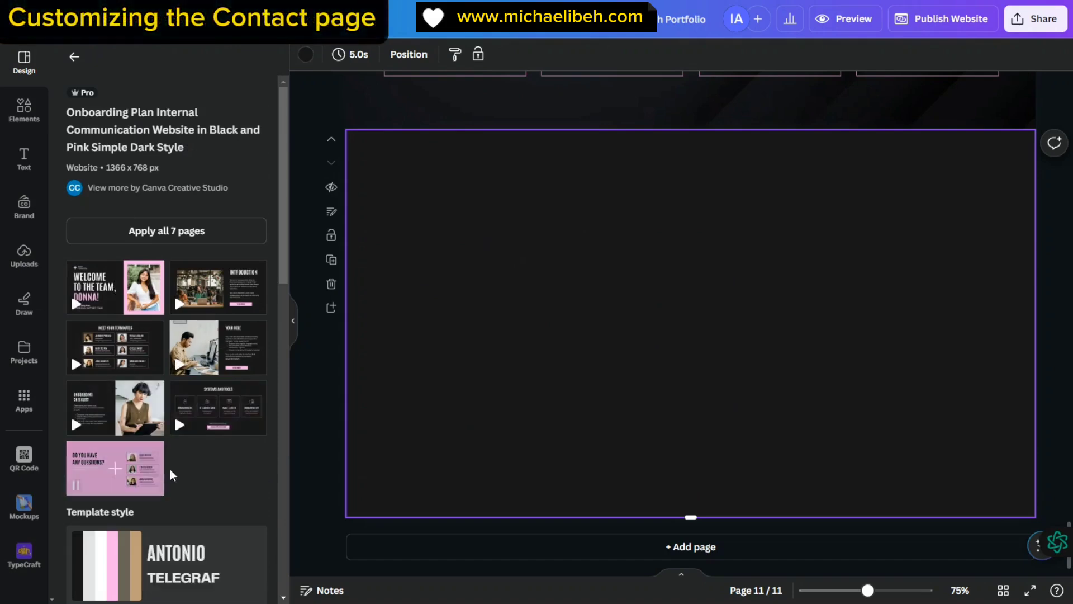
pyautogui.scroll(-5, 201, 482)
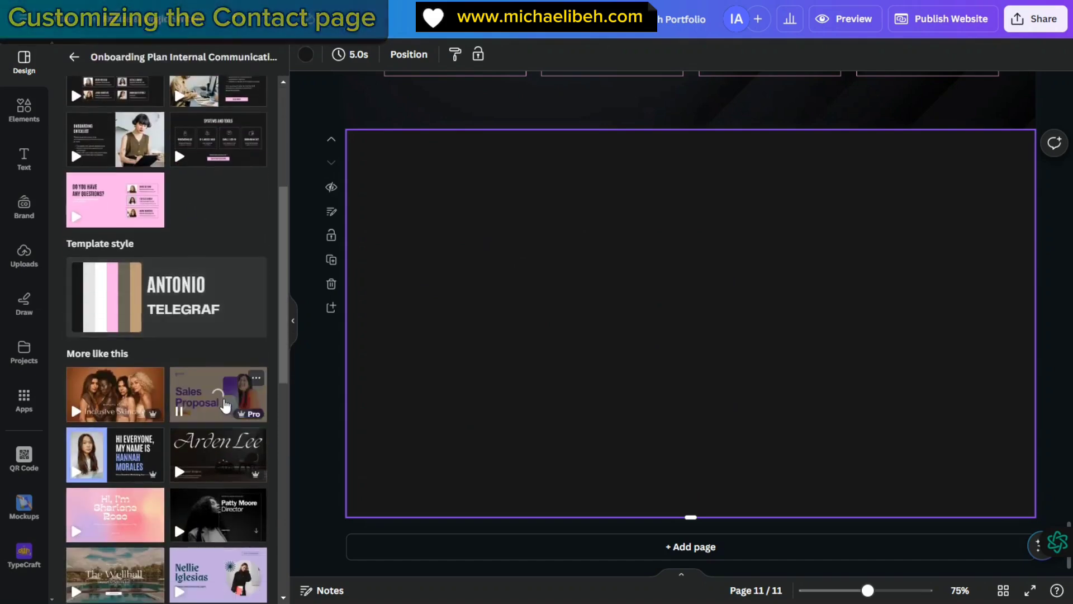
pyautogui.scroll(5, 231, 407)
# - Rerun the 'contact form' template search and apply the blue Lernerra 'Let's make learning fun!' layout
pyautogui.click(75, 92)
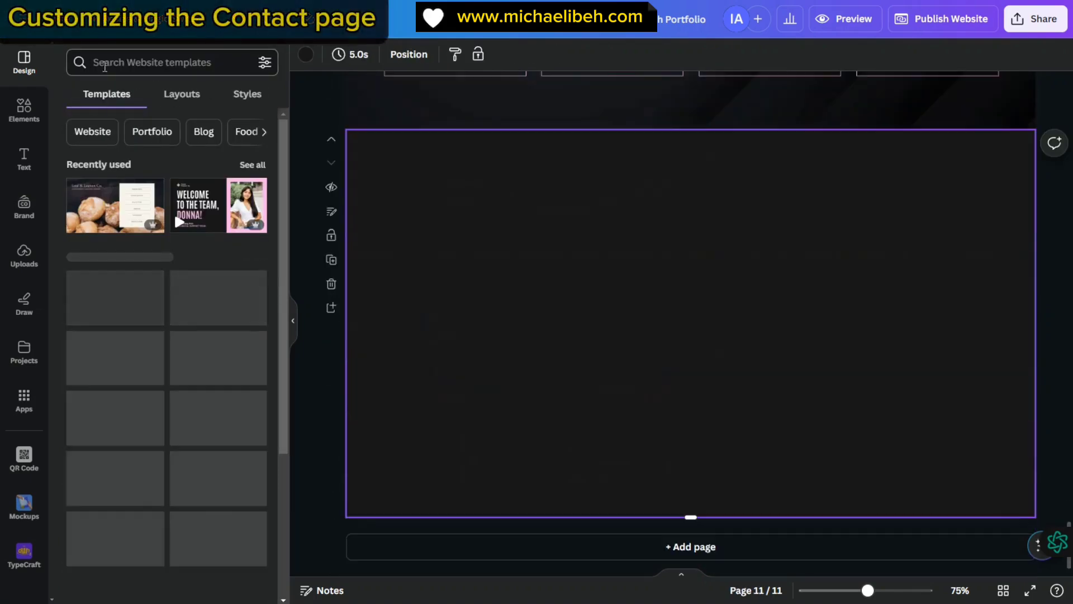
pyautogui.click(104, 62)
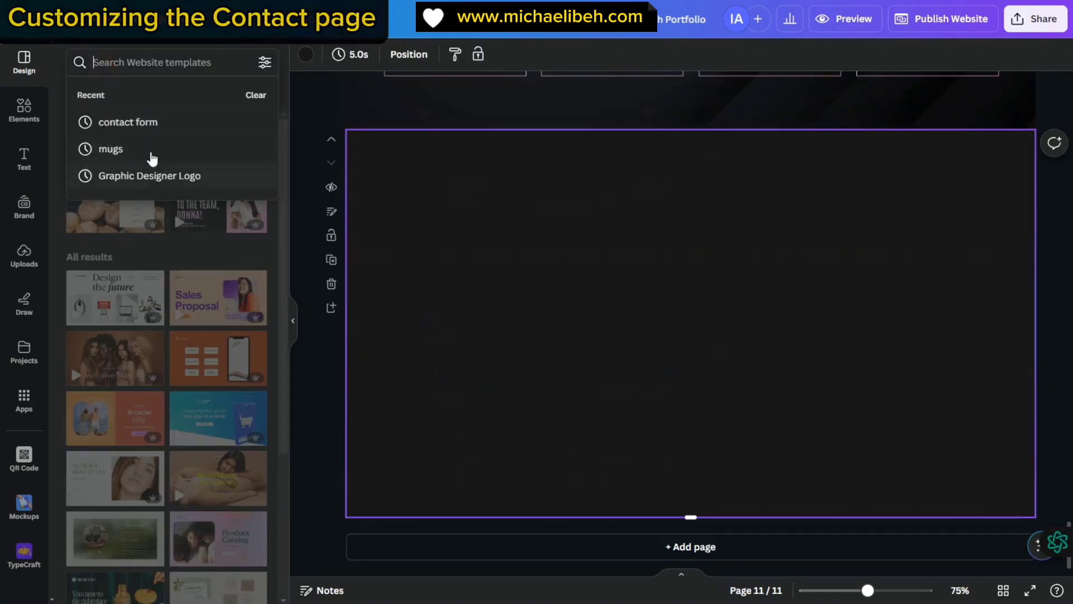
pyautogui.click(128, 122)
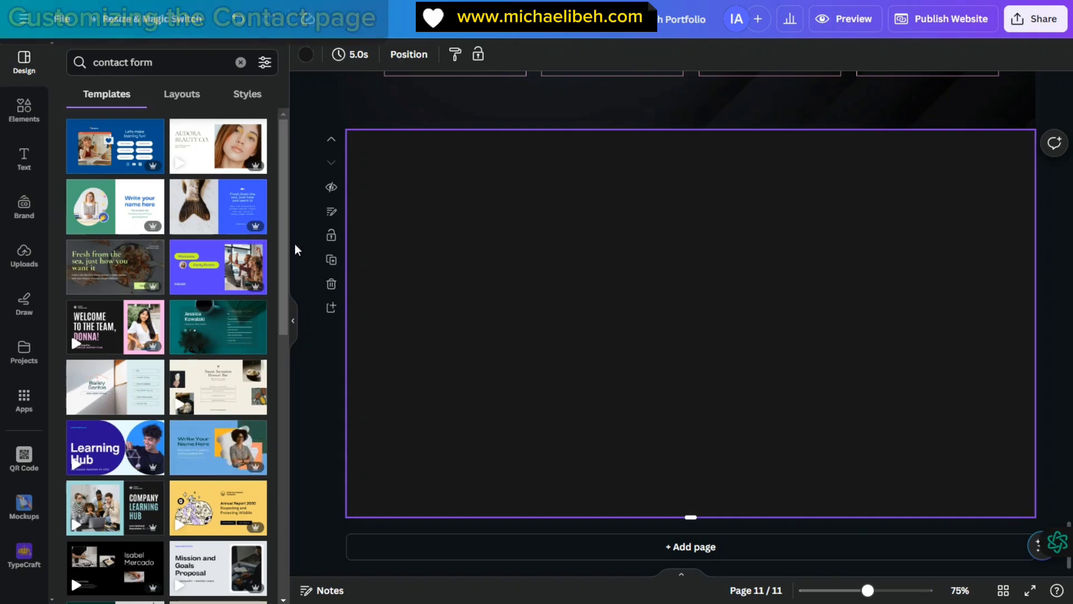
pyautogui.click(125, 148)
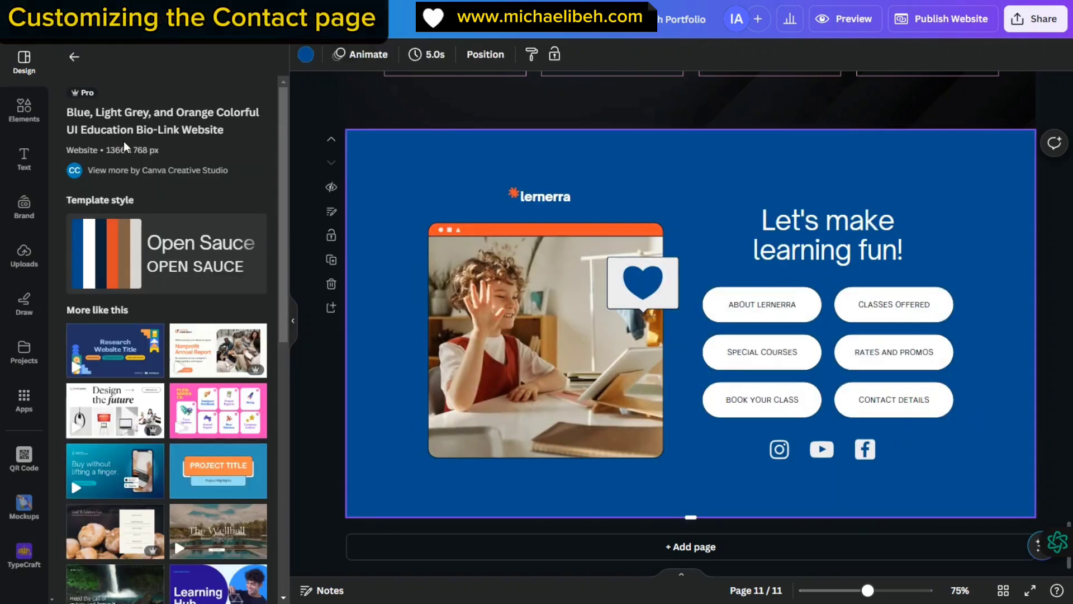
pyautogui.scroll(-5, 159, 231)
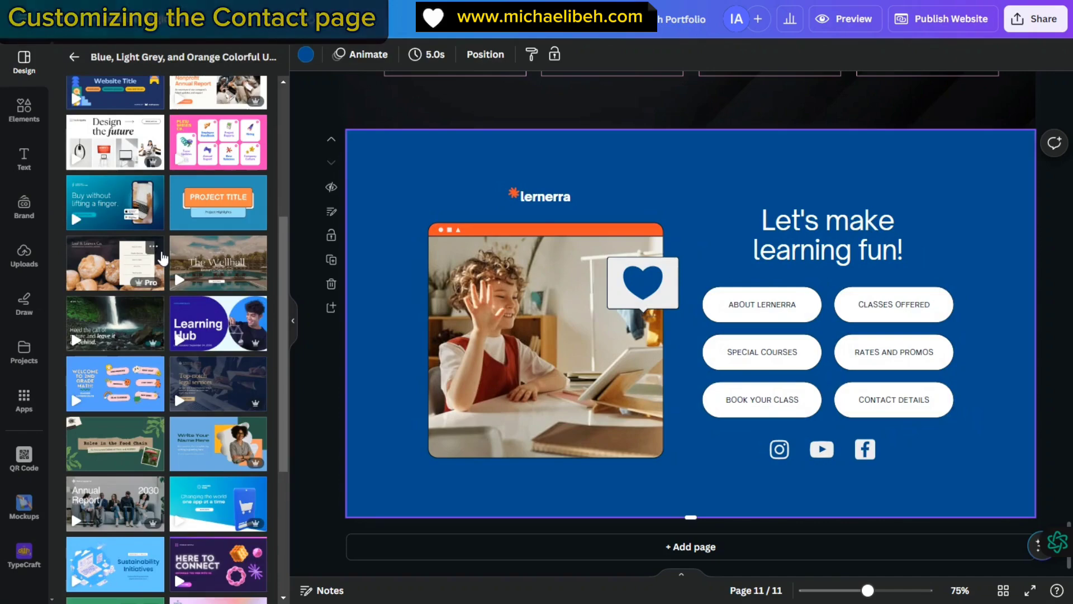
pyautogui.scroll(-5, 162, 256)
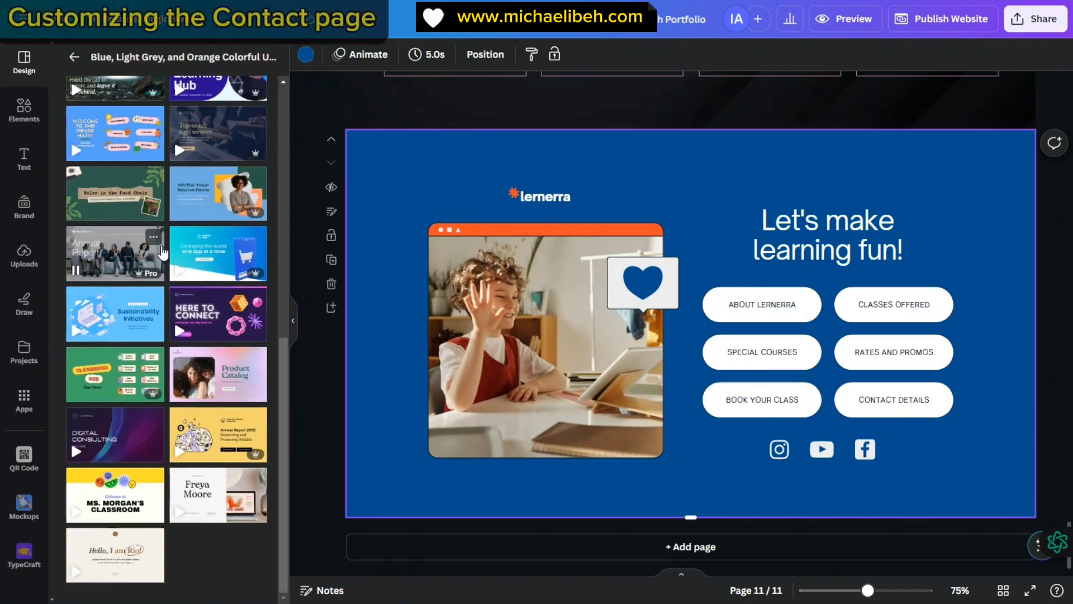
pyautogui.scroll(5, 162, 252)
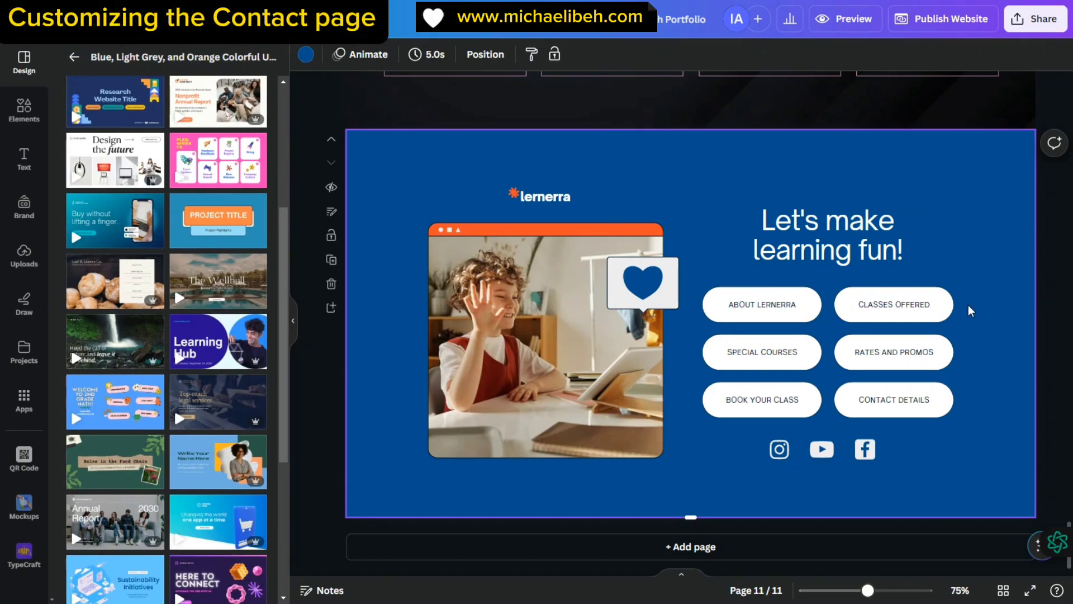
pyautogui.scroll(-5, 203, 363)
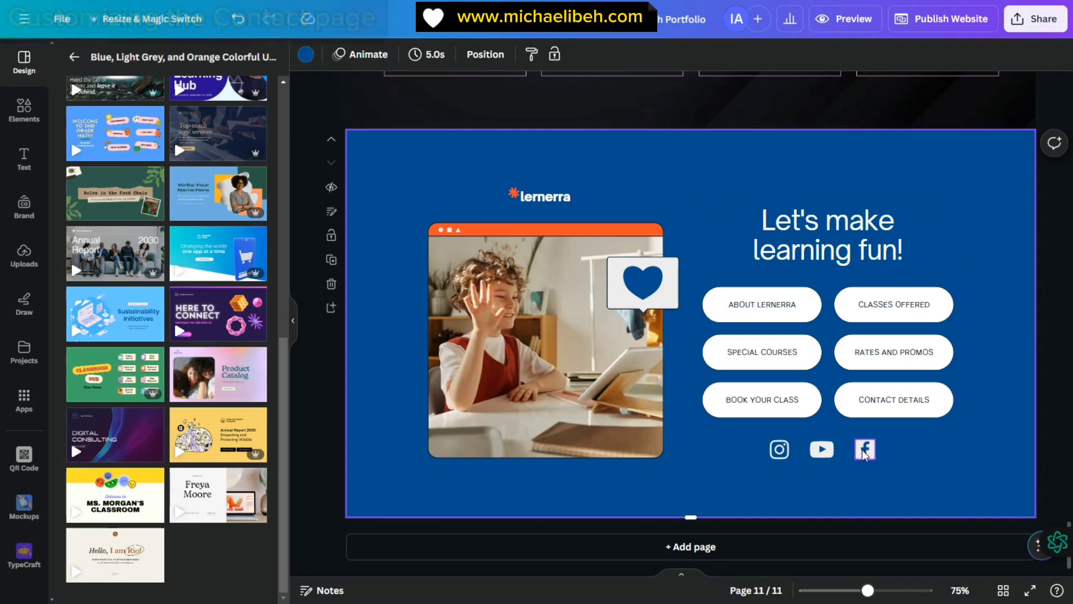
pyautogui.scroll(3, 665, 193)
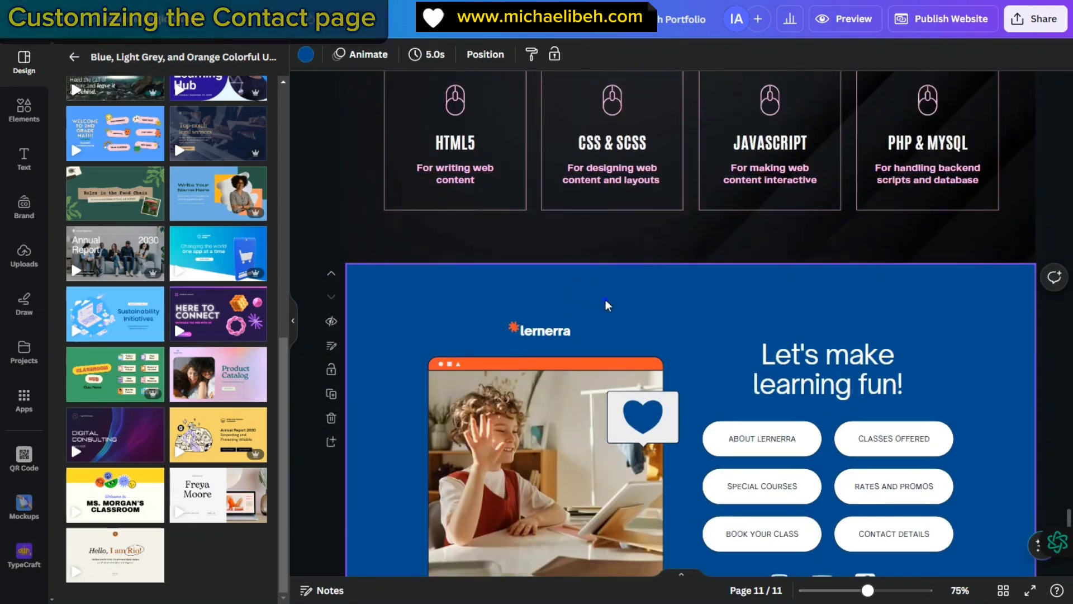
# - Make the recently used dark purple silk image the background of page 11
pyautogui.rightClick(606, 305)
pyautogui.click(574, 302)
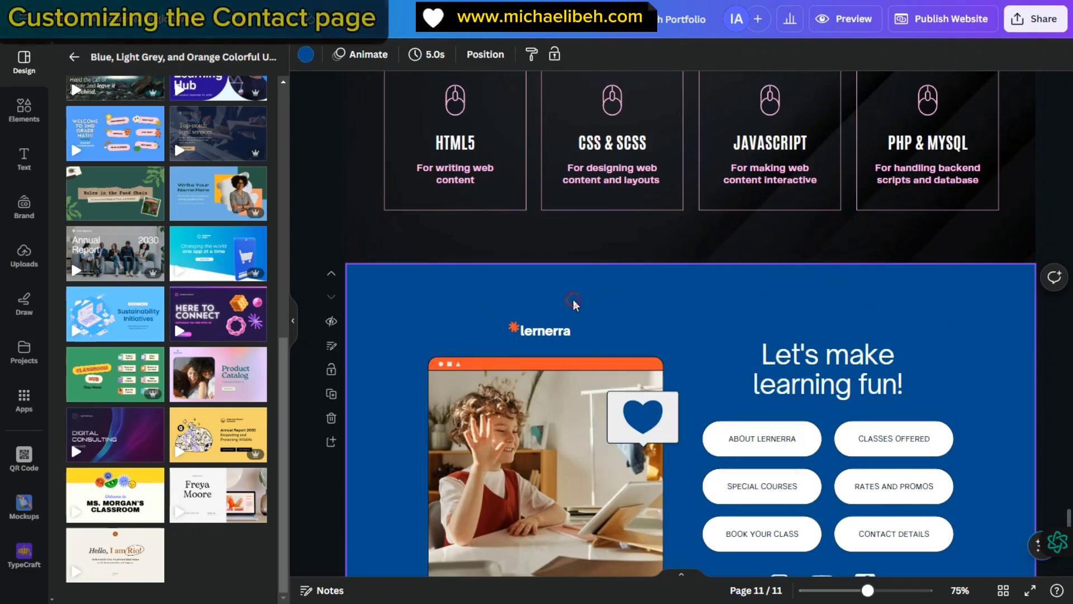
pyautogui.click(70, 58)
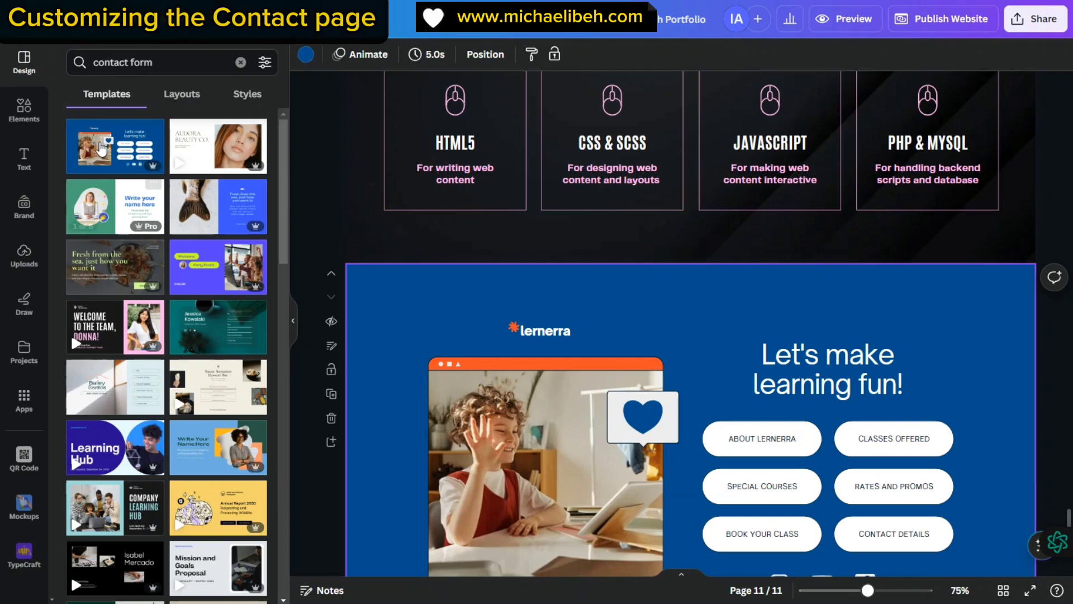
pyautogui.click(241, 62)
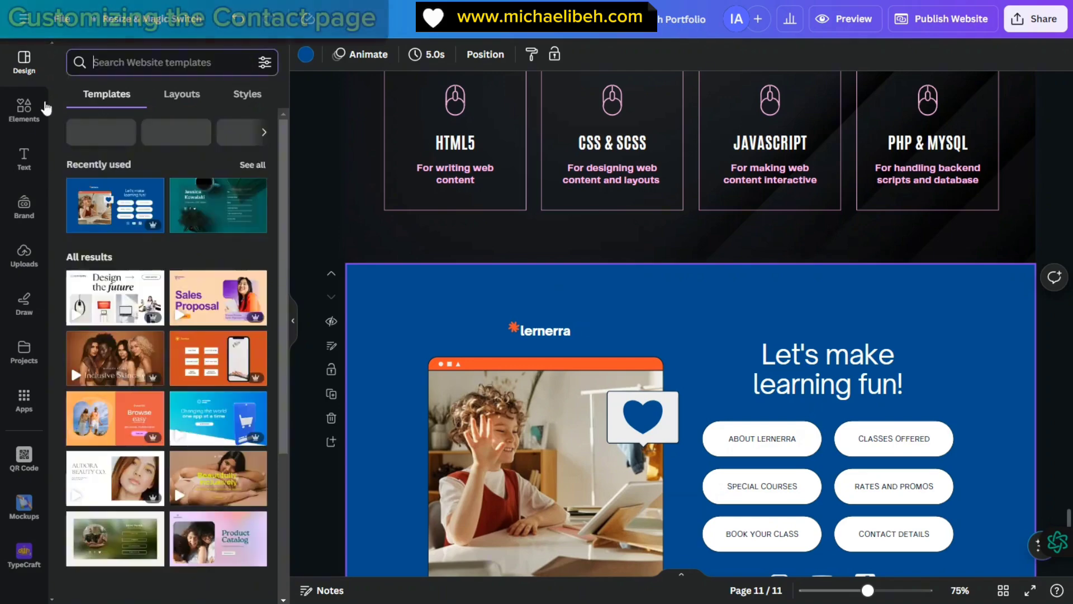
pyautogui.click(24, 109)
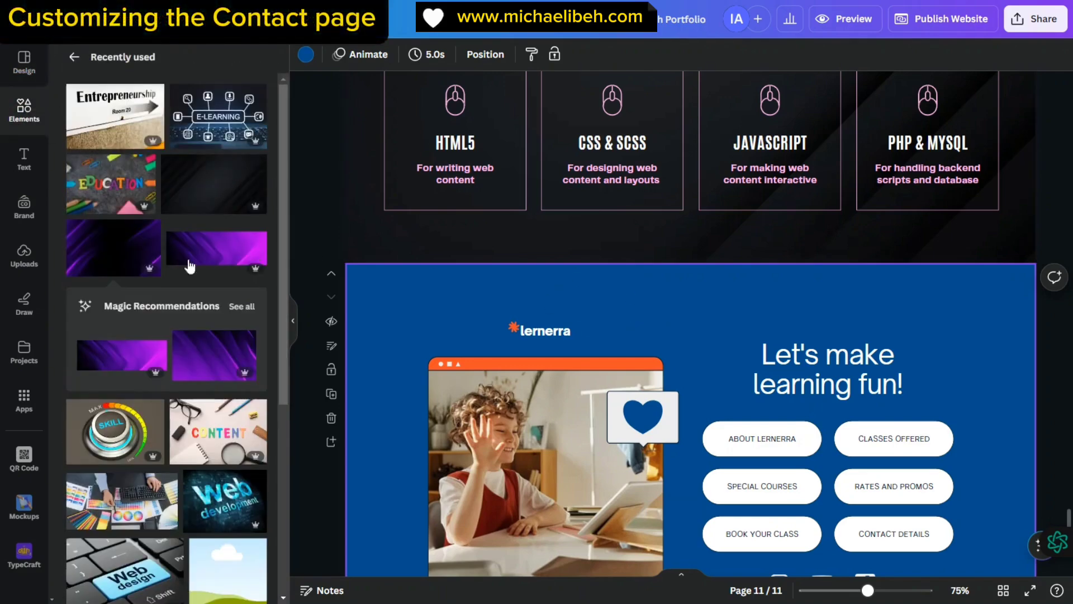
pyautogui.rightClick(657, 360)
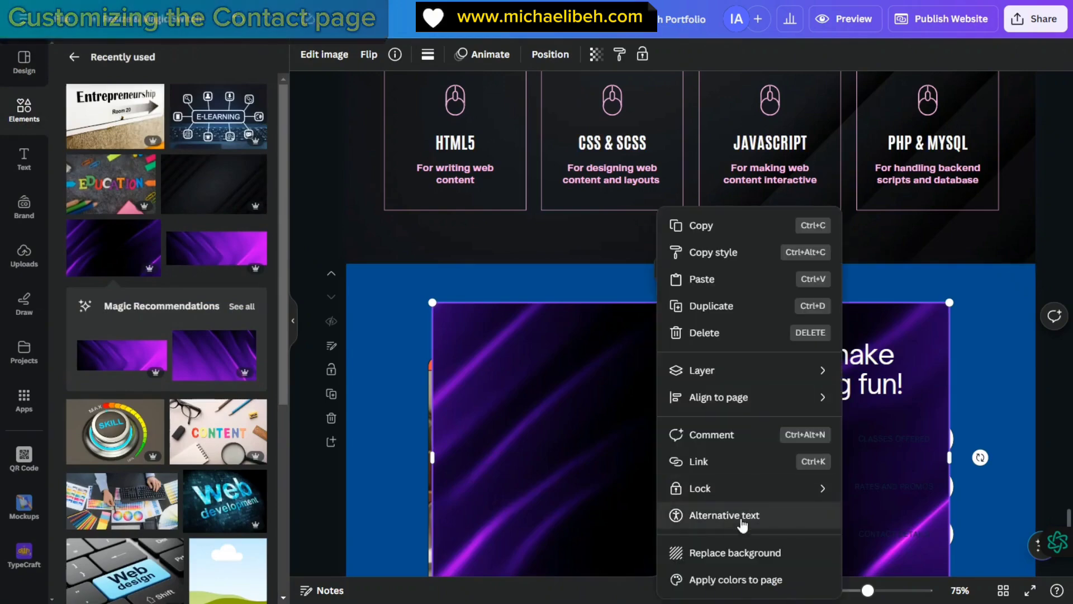
pyautogui.click(732, 554)
# - Duplicate the SKILLS heading on the skills page
pyautogui.scroll(-3, 682, 414)
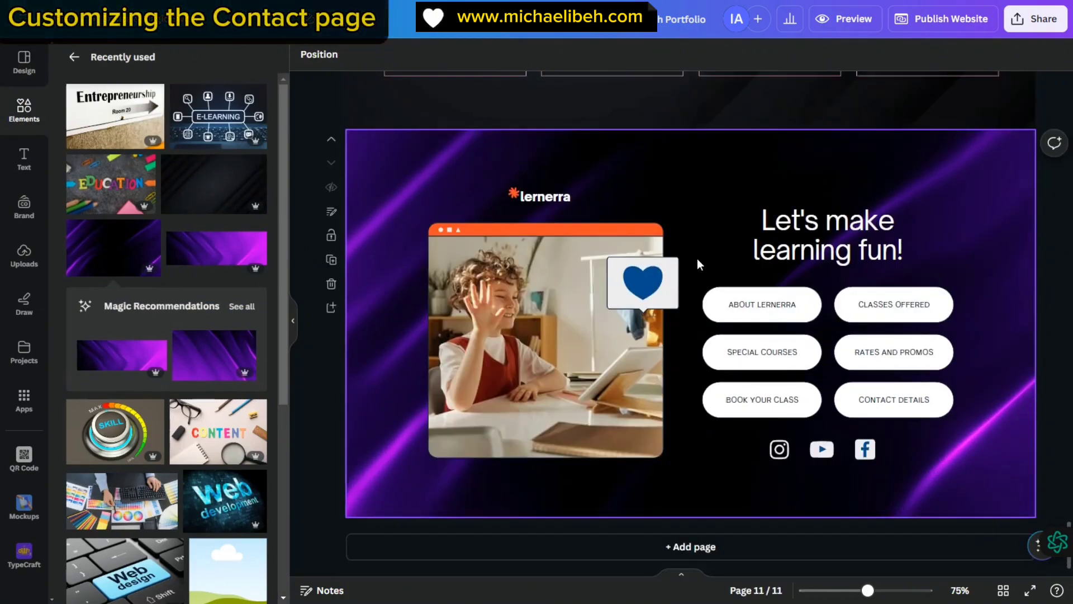
pyautogui.scroll(2, 696, 258)
pyautogui.scroll(1, 721, 241)
pyautogui.scroll(-3, 678, 234)
pyautogui.click(861, 255)
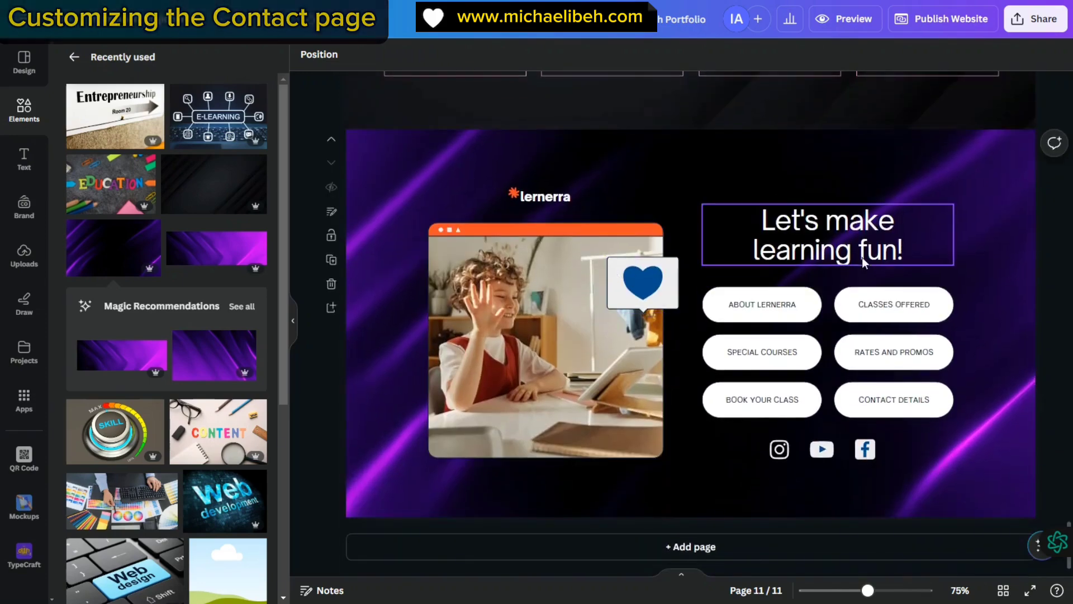
pyautogui.doubleClick(859, 253)
pyautogui.scroll(10, 835, 256)
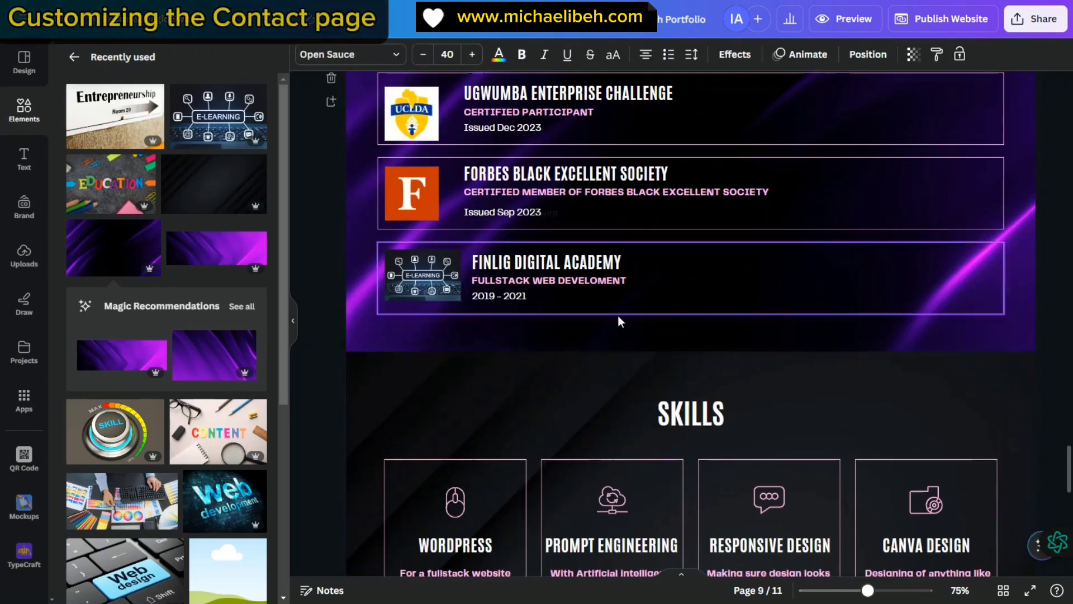
pyautogui.click(678, 419)
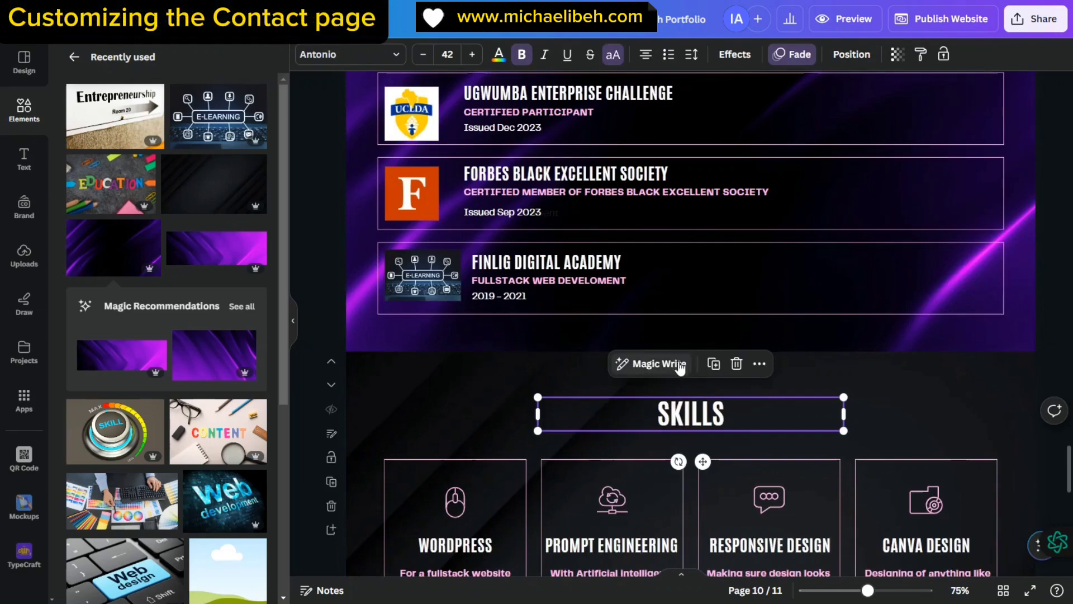
pyautogui.click(722, 372)
pyautogui.moveTo(721, 426); pyautogui.dragTo(718, 534)
# - Move the SKILLS copy to page 11, replacing the 'Let's make learning fun!' heading
pyautogui.scroll(-5, 718, 504)
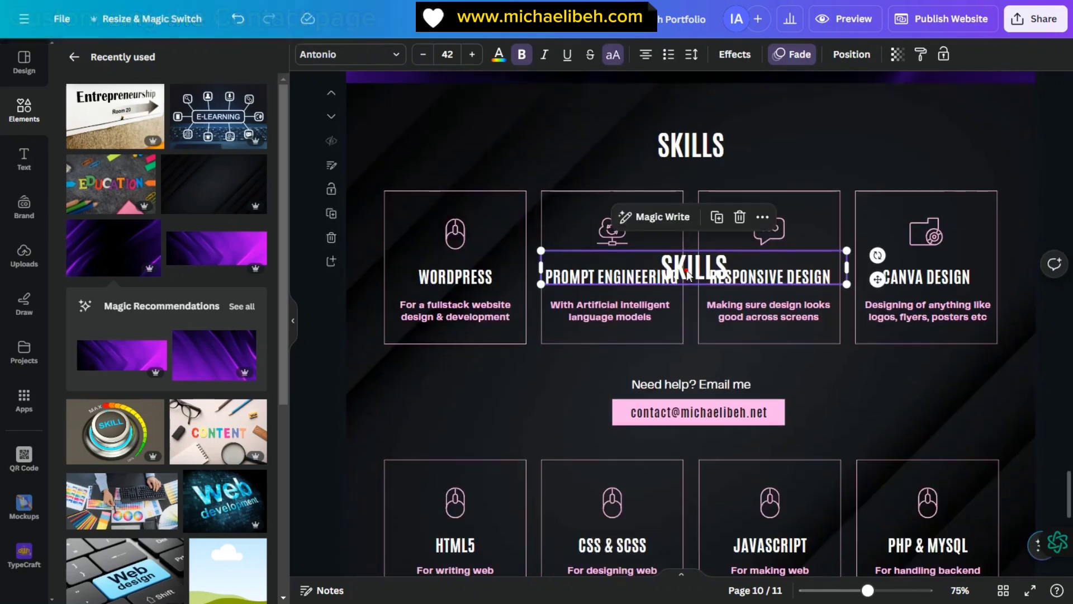
pyautogui.moveTo(696, 263); pyautogui.dragTo(695, 501)
pyautogui.scroll(-5, 695, 294)
pyautogui.moveTo(686, 270); pyautogui.dragTo(802, 444)
pyautogui.scroll(-3, 833, 358)
pyautogui.click(850, 401)
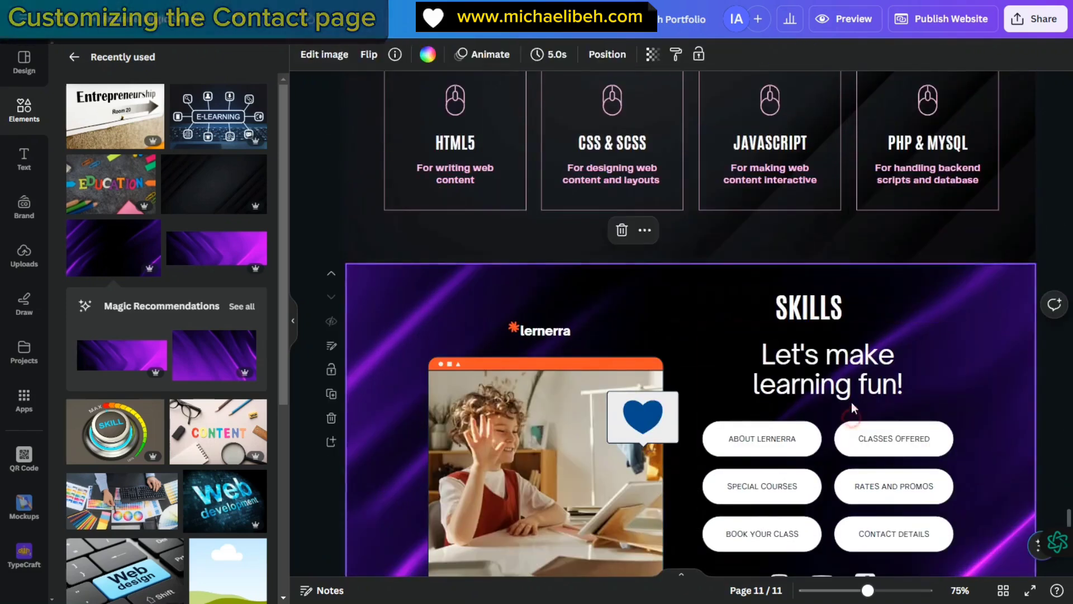
pyautogui.click(855, 386)
pyautogui.click(874, 305)
pyautogui.moveTo(850, 348); pyautogui.dragTo(871, 367)
# - Retype the copied heading as CONTACT ME
pyautogui.doubleClick(861, 369)
pyautogui.write('CONTC')
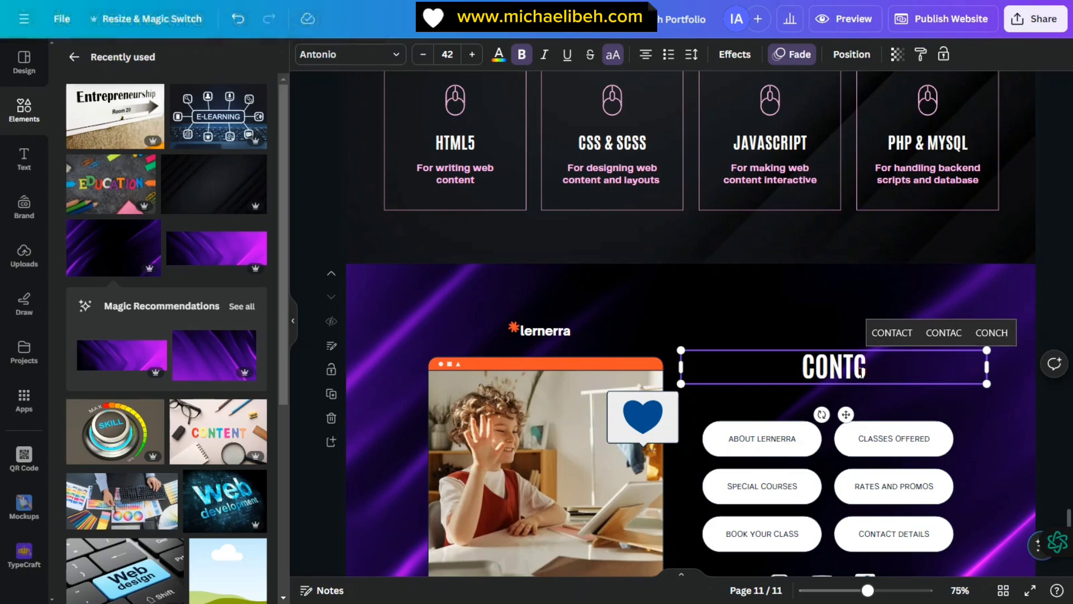
pyautogui.press('BackSpace')
pyautogui.write('ACT ME')
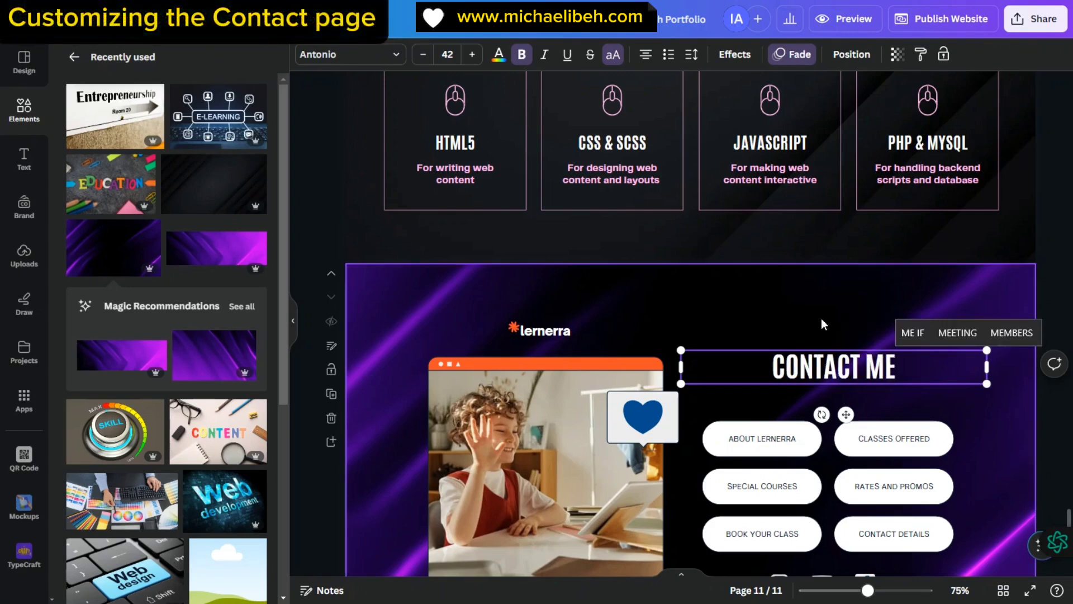
pyautogui.click(1014, 311)
pyautogui.scroll(-3, 800, 351)
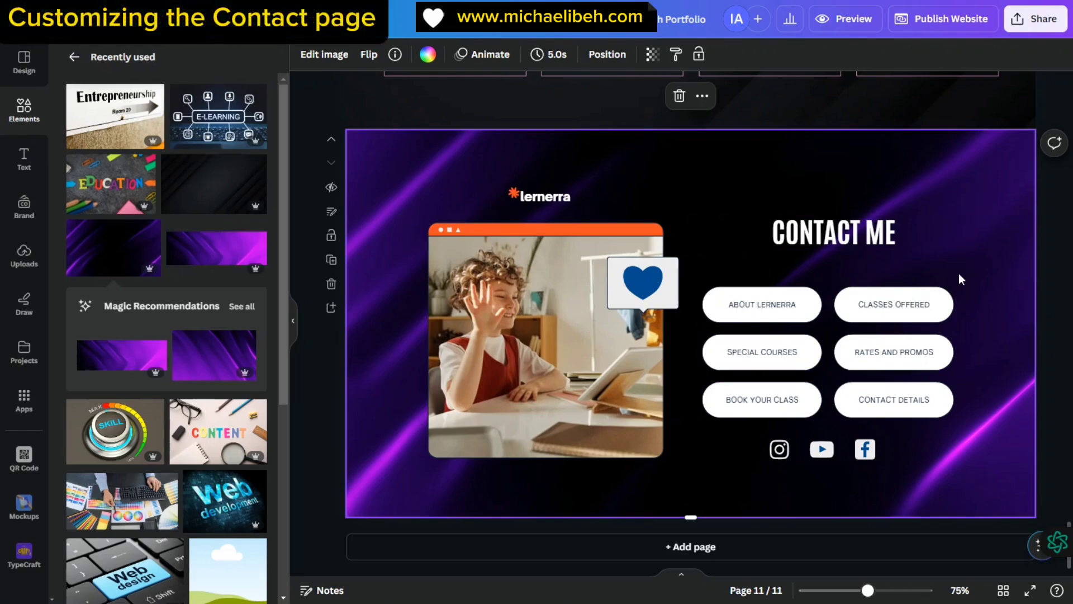
pyautogui.scroll(10, 840, 245)
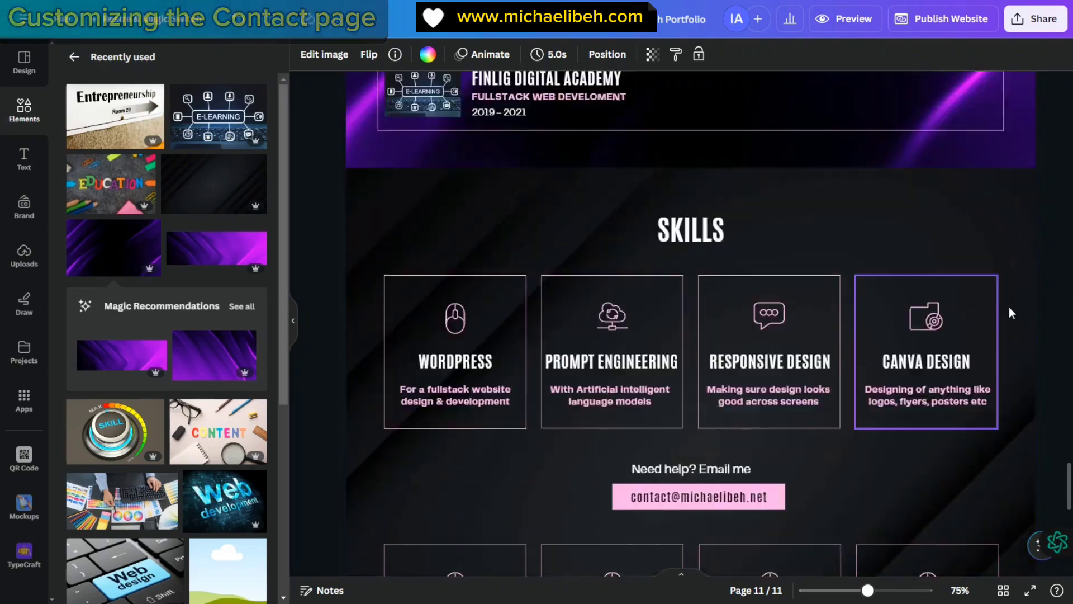
pyautogui.scroll(10, 1008, 304)
pyautogui.scroll(-3, 1008, 294)
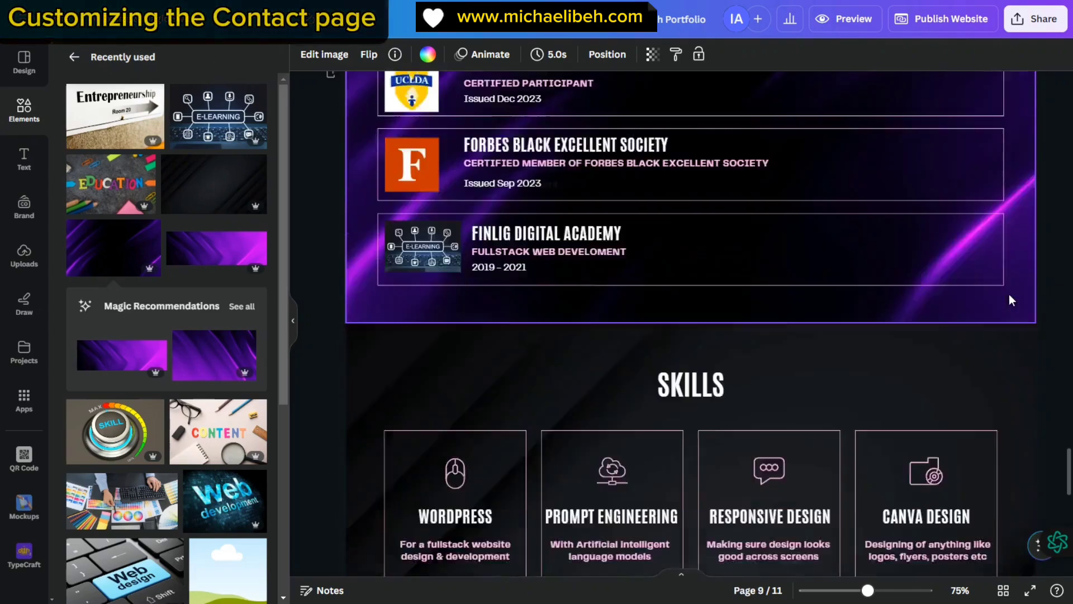
pyautogui.scroll(-10, 1009, 294)
pyautogui.click(526, 310)
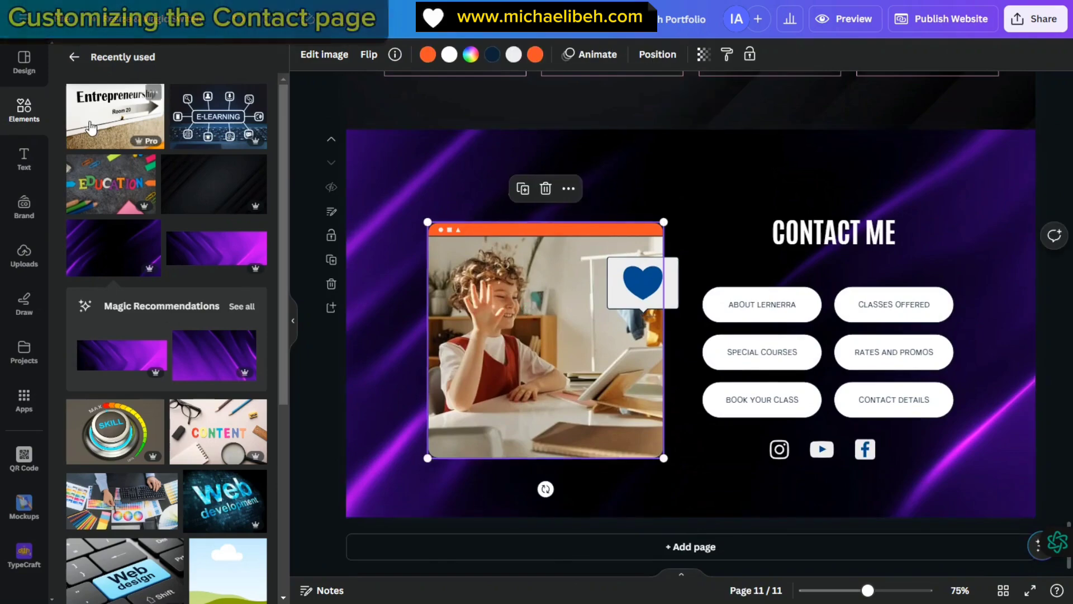
# - Search elements for 'contact' and add the Contact us hand photo over the right half
pyautogui.click(74, 57)
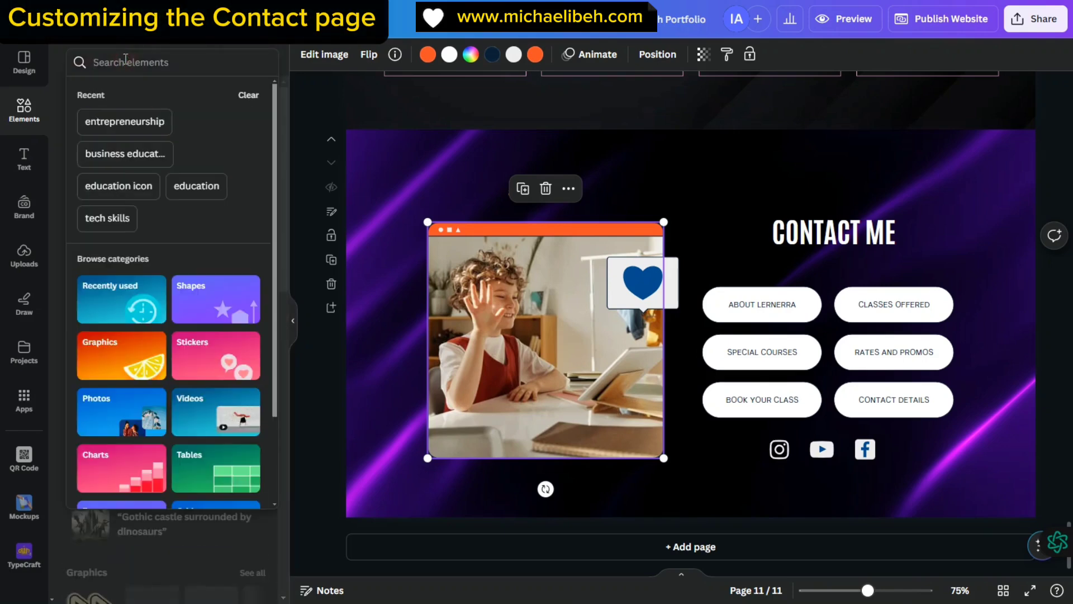
pyautogui.click(126, 59)
pyautogui.write('contac')
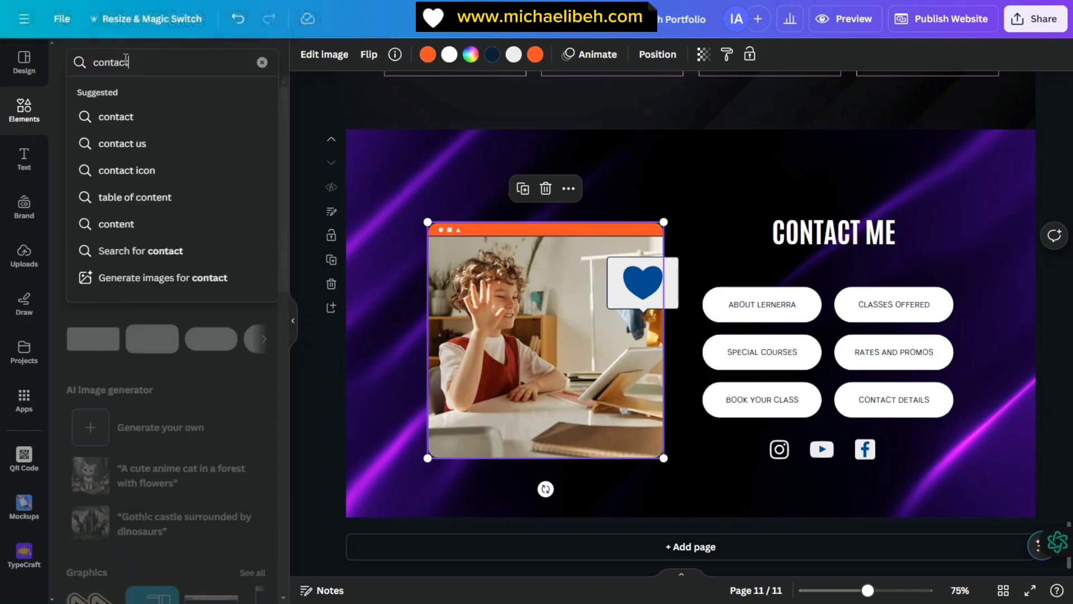
pyautogui.write('t')
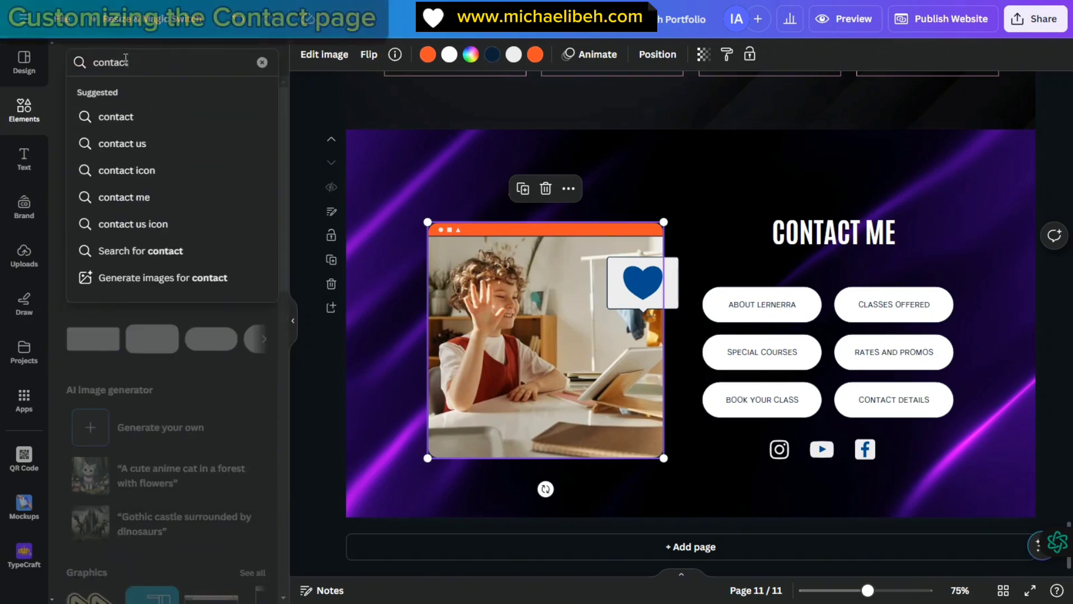
pyautogui.click(115, 143)
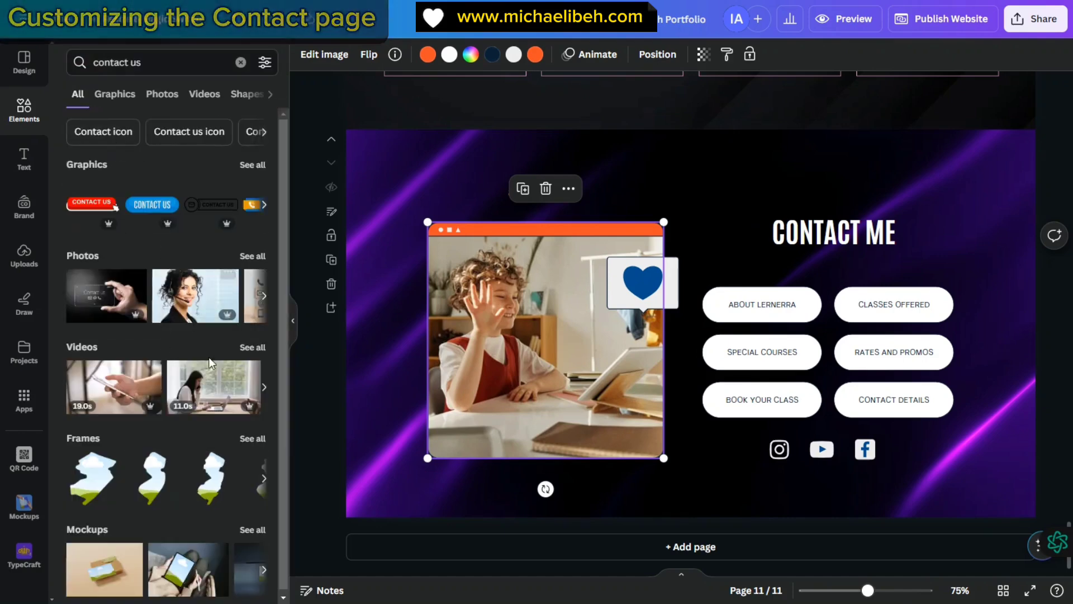
pyautogui.scroll(-1, 212, 363)
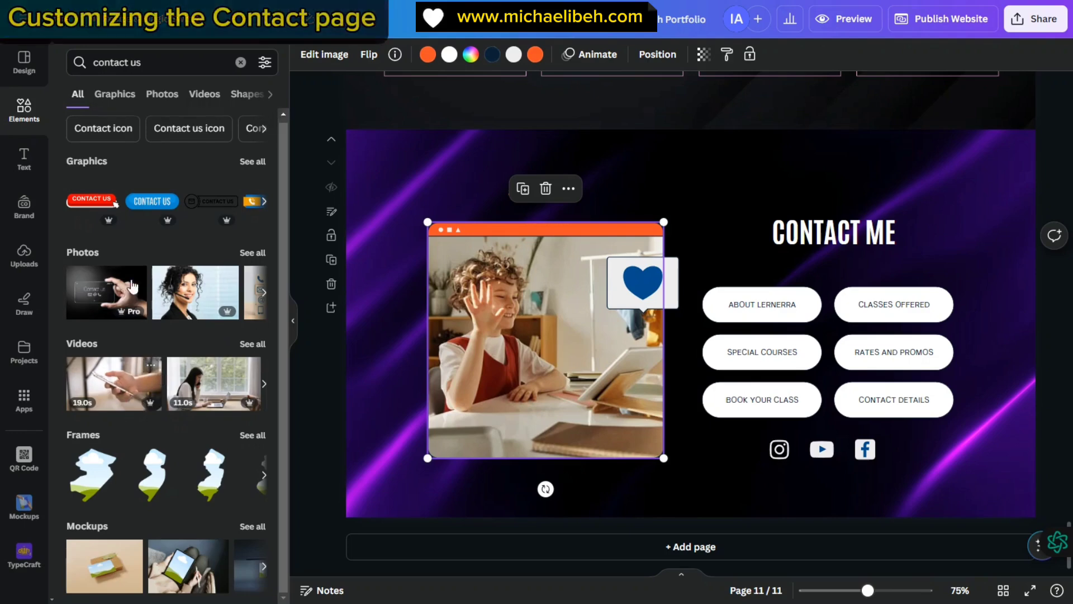
pyautogui.click(131, 287)
pyautogui.moveTo(660, 310); pyautogui.dragTo(626, 308)
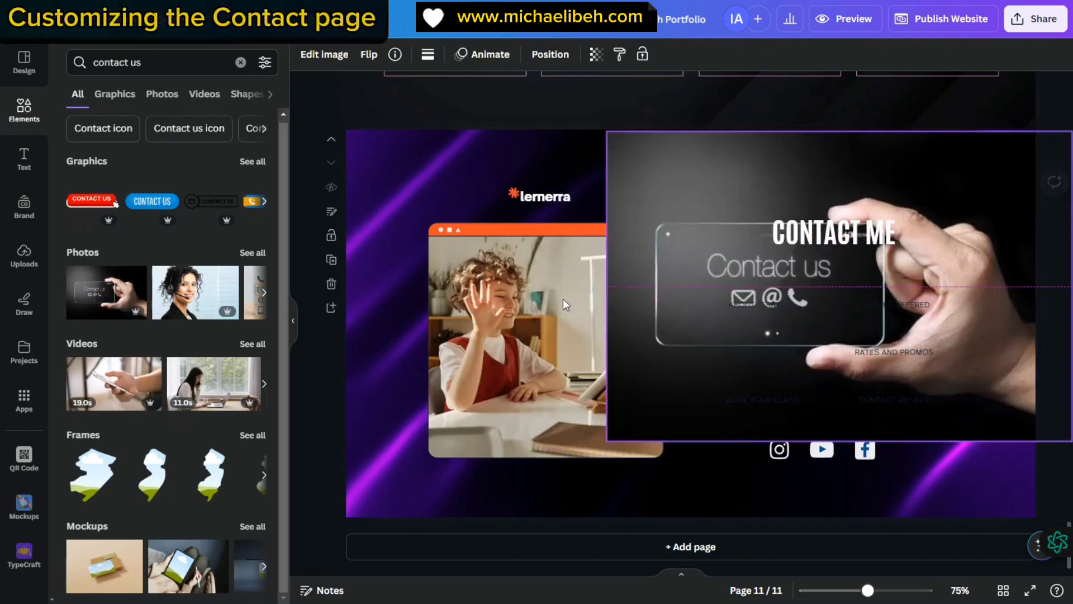
# - Remove the kid photo from its frame and drop the hand photo into that frame
pyautogui.click(562, 299)
pyautogui.click(547, 189)
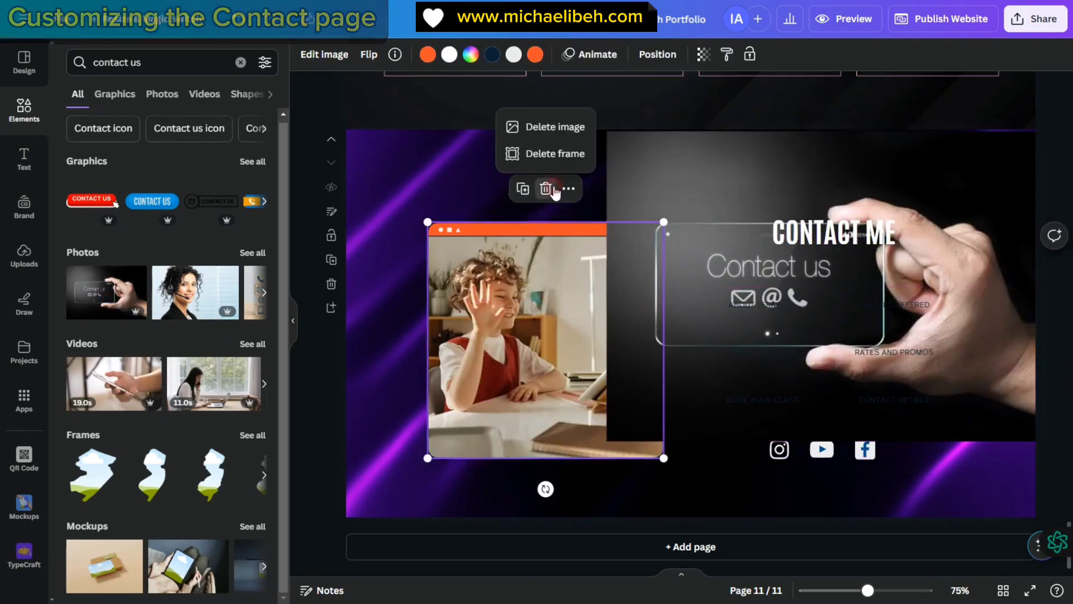
pyautogui.click(555, 126)
pyautogui.moveTo(743, 223); pyautogui.dragTo(647, 253)
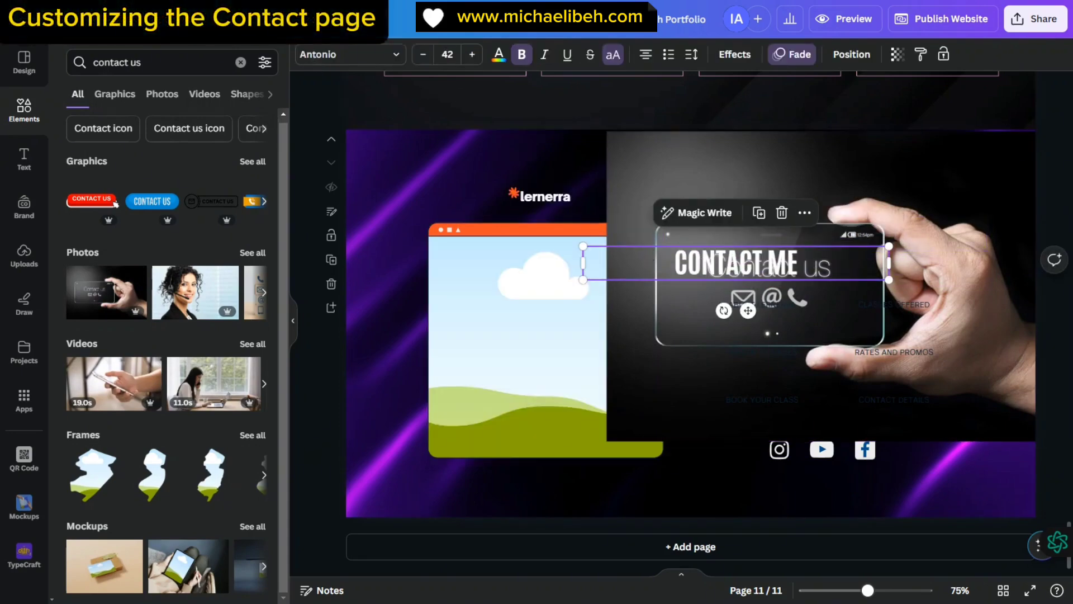
pyautogui.moveTo(748, 311); pyautogui.dragTo(846, 280)
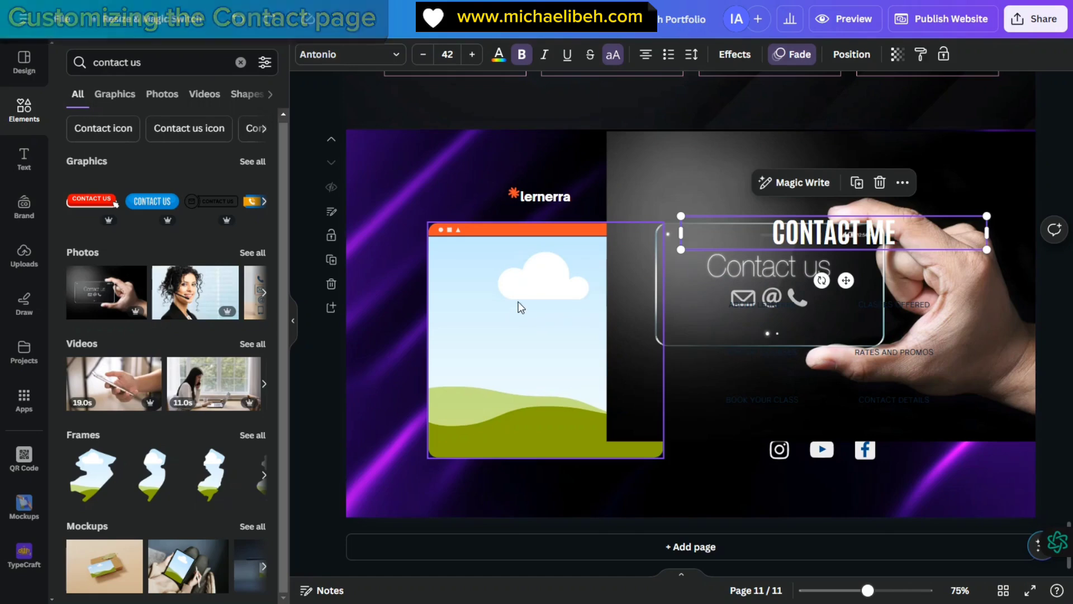
pyautogui.click(696, 168)
pyautogui.moveTo(610, 197); pyautogui.dragTo(526, 337)
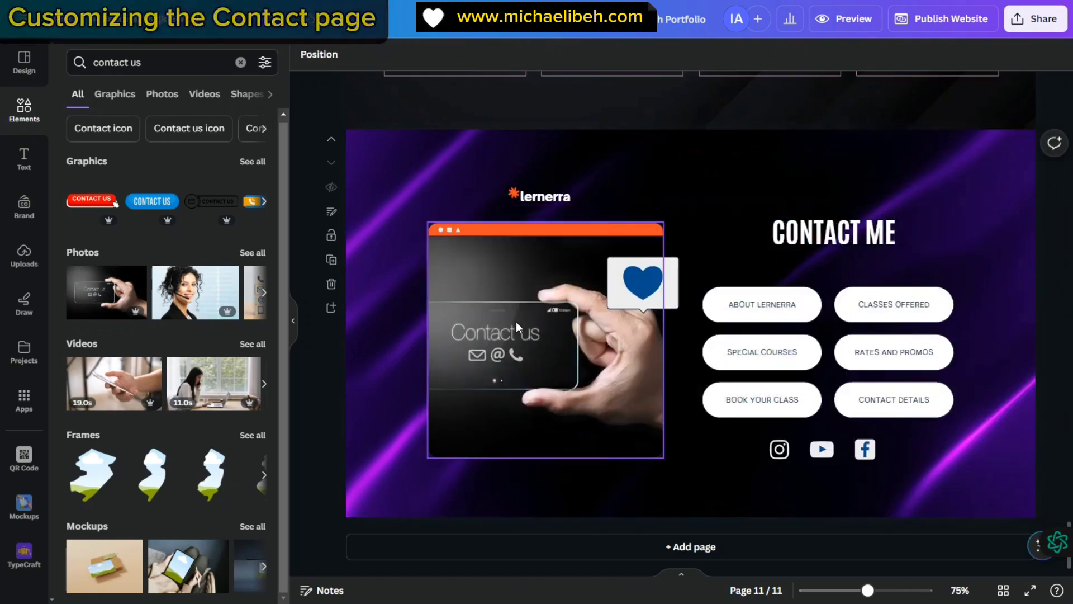
# - Delete the heart, detach the hand photo, move it right, and delete the empty frame
pyautogui.click(643, 267)
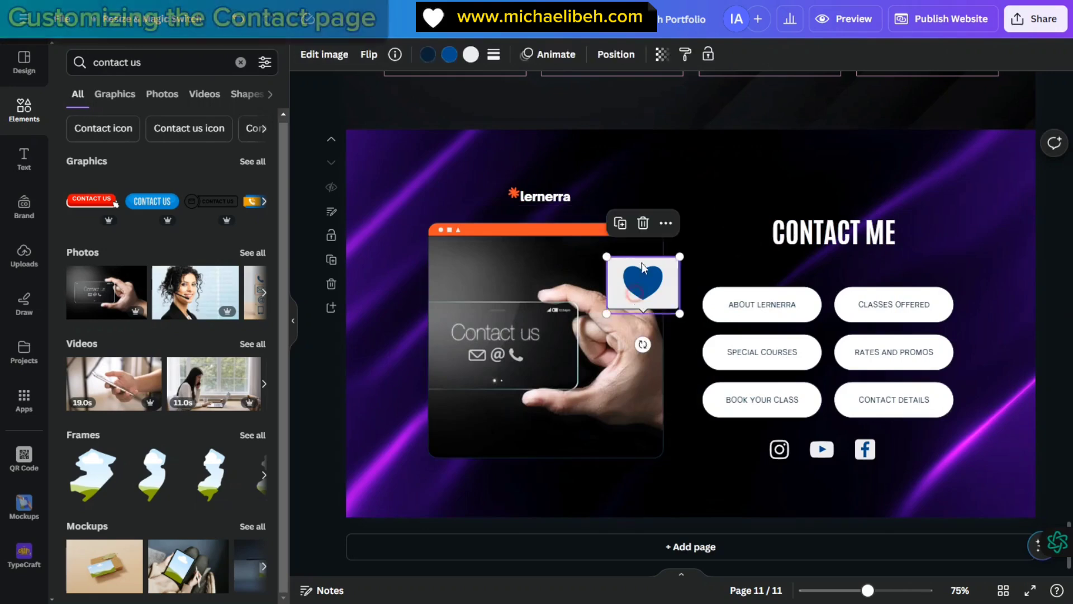
pyautogui.click(643, 223)
pyautogui.click(591, 273)
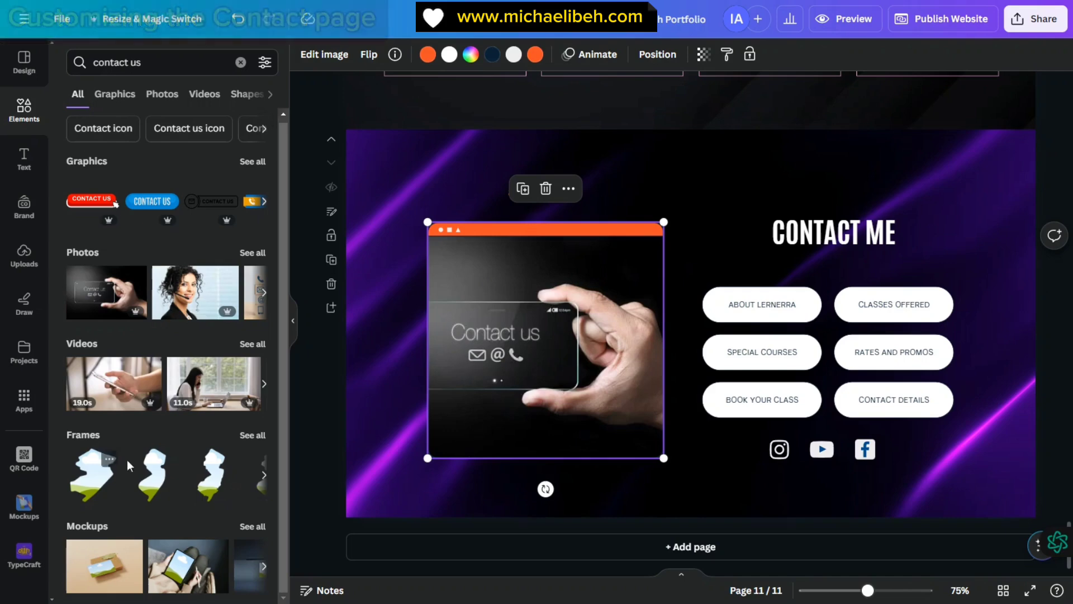
pyautogui.rightClick(495, 239)
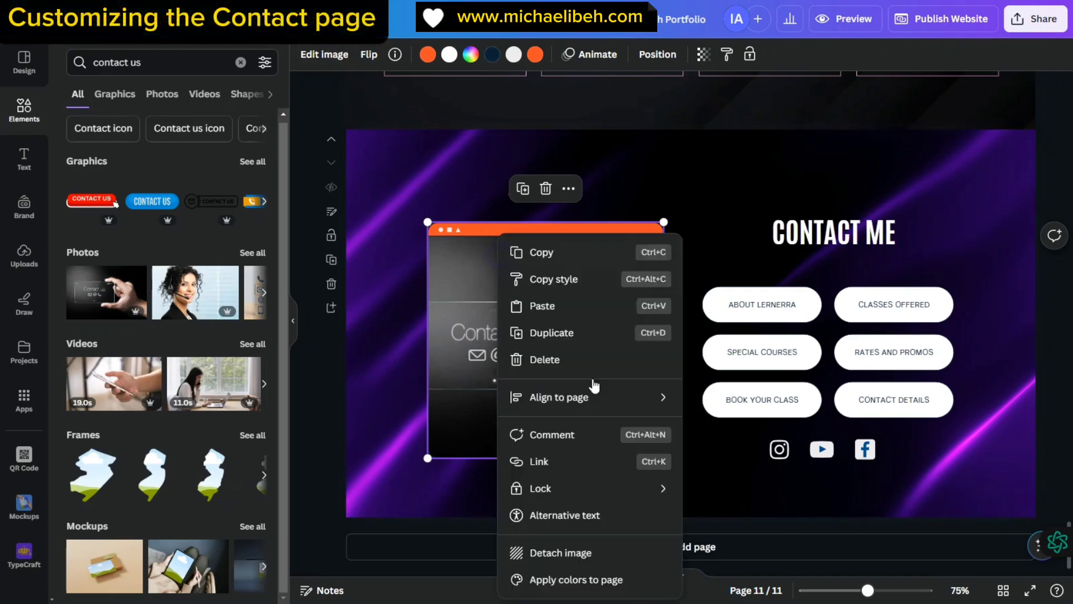
pyautogui.click(560, 553)
pyautogui.moveTo(709, 280); pyautogui.dragTo(861, 280)
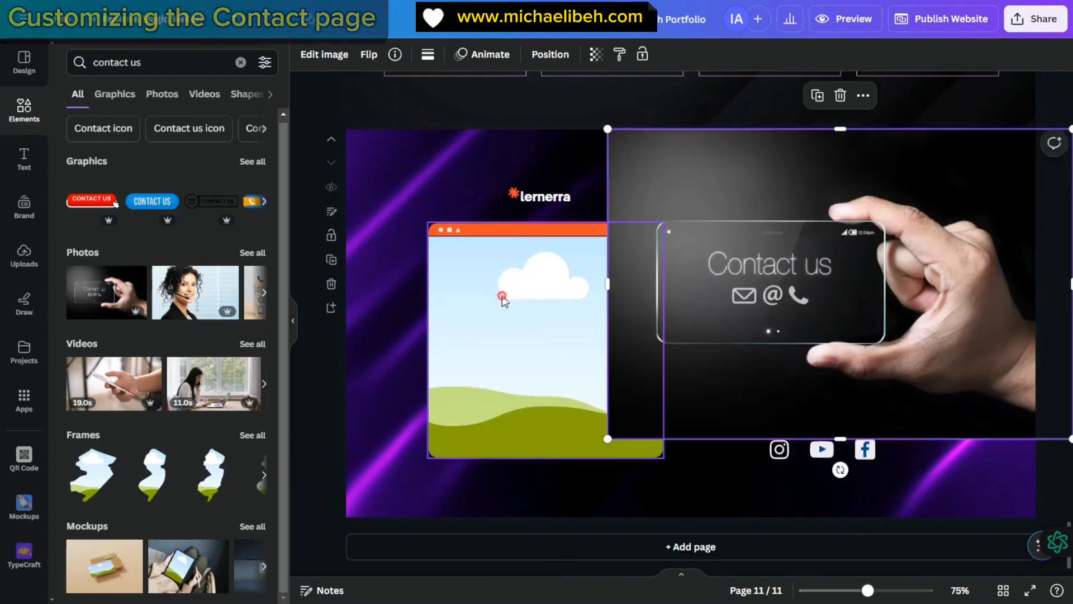
pyautogui.click(501, 297)
pyautogui.click(545, 190)
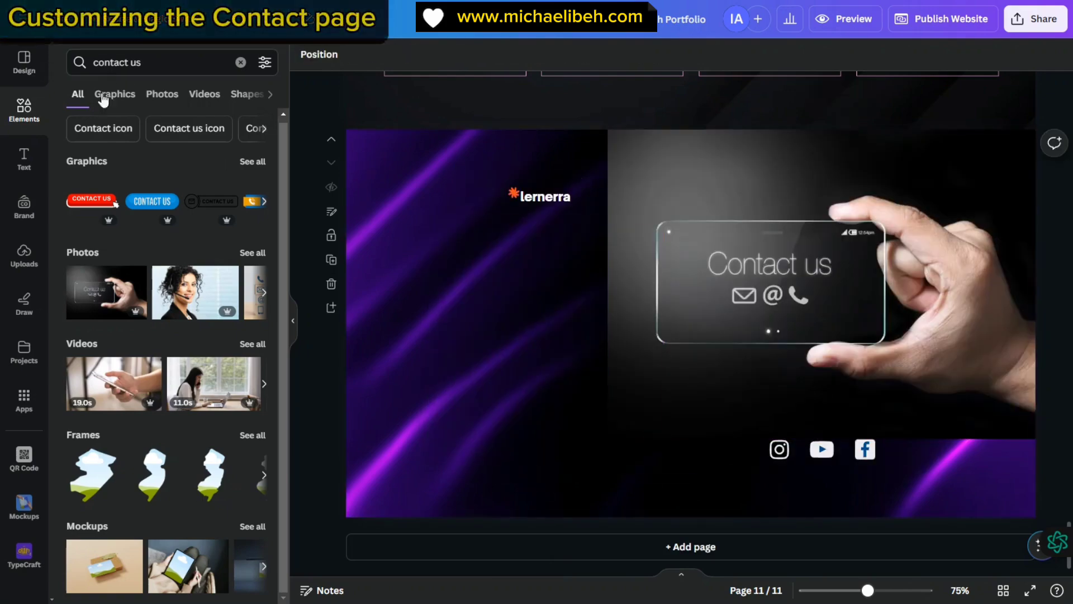
# - Add the laptop frame from the Frames elements and place it on the left purple half
pyautogui.click(250, 63)
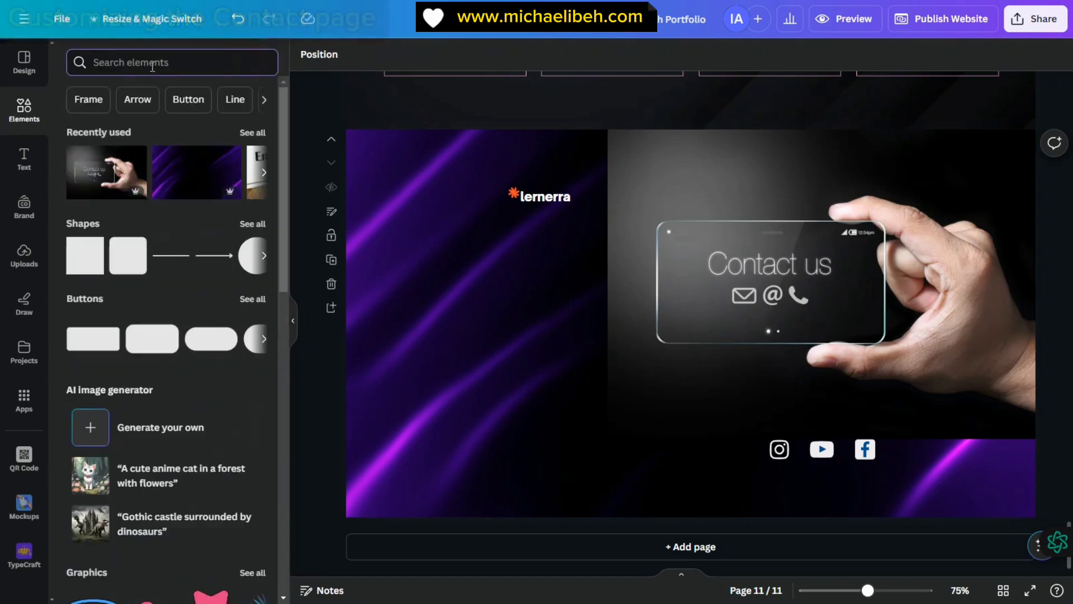
pyautogui.click(95, 99)
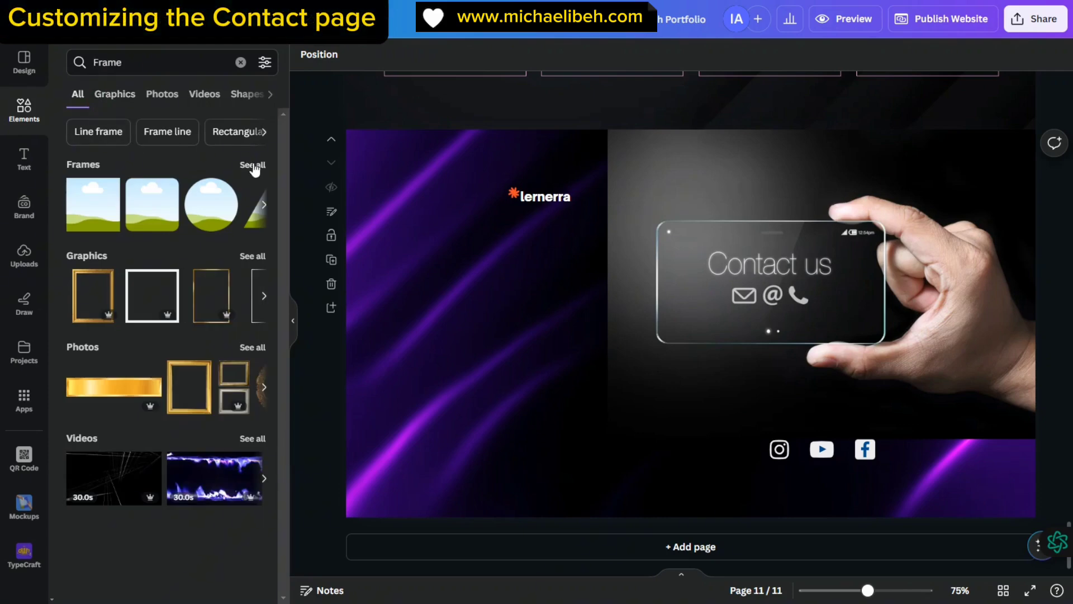
pyautogui.click(253, 166)
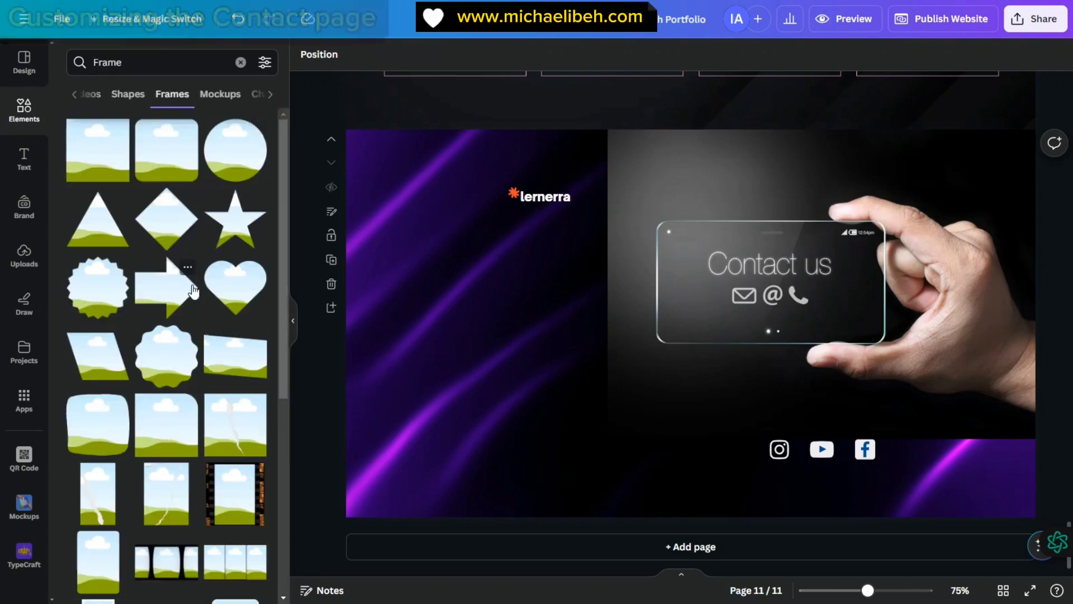
pyautogui.scroll(-3, 193, 291)
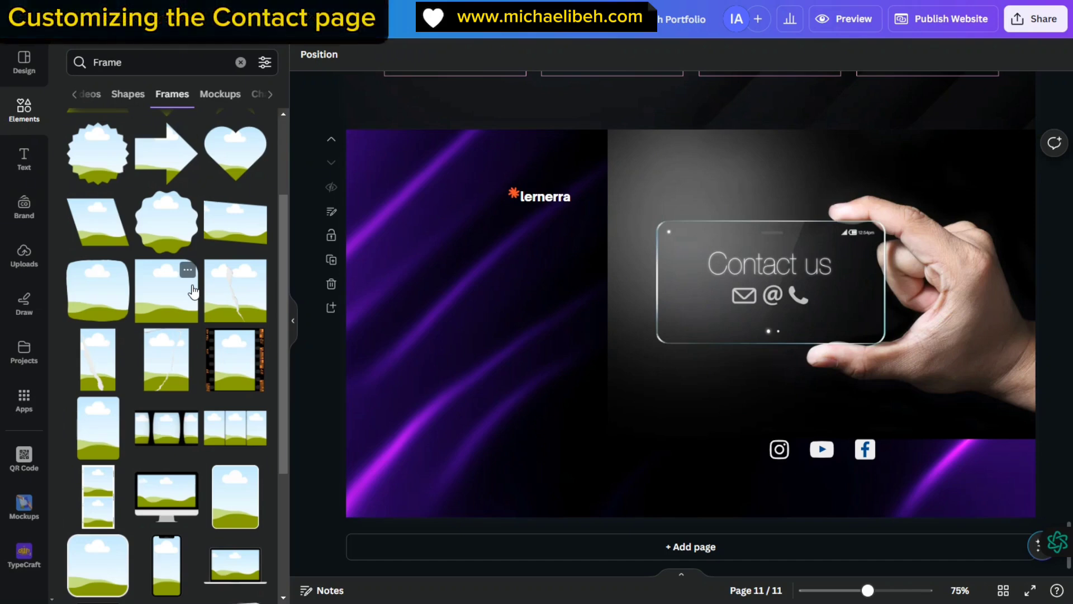
pyautogui.scroll(-3, 193, 291)
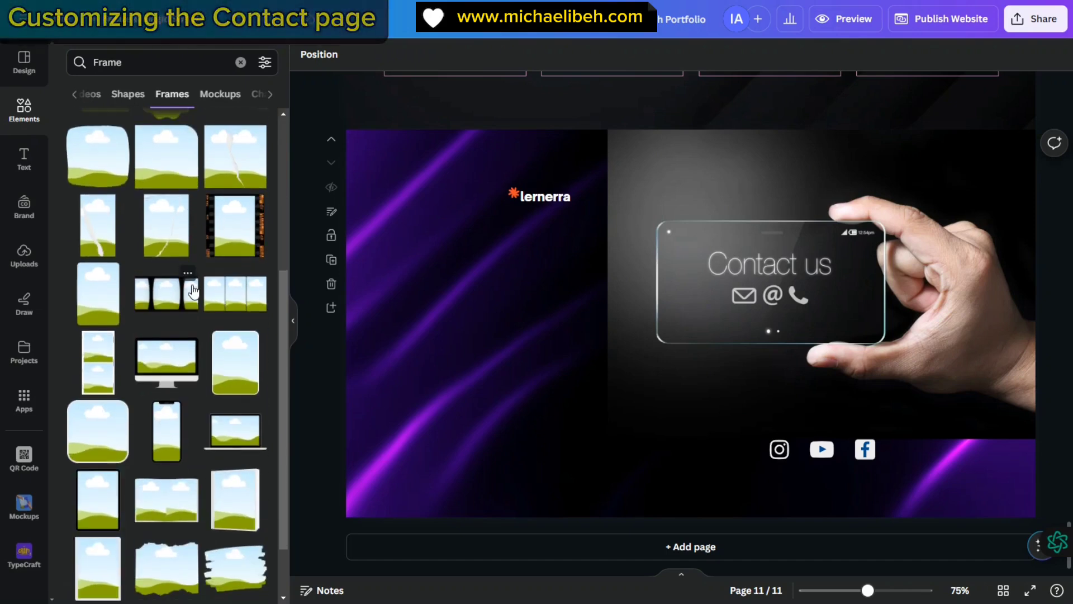
pyautogui.click(246, 431)
pyautogui.moveTo(643, 342); pyautogui.dragTo(467, 318)
# - Fill the laptop screen with the Contact us hand photo
pyautogui.click(750, 293)
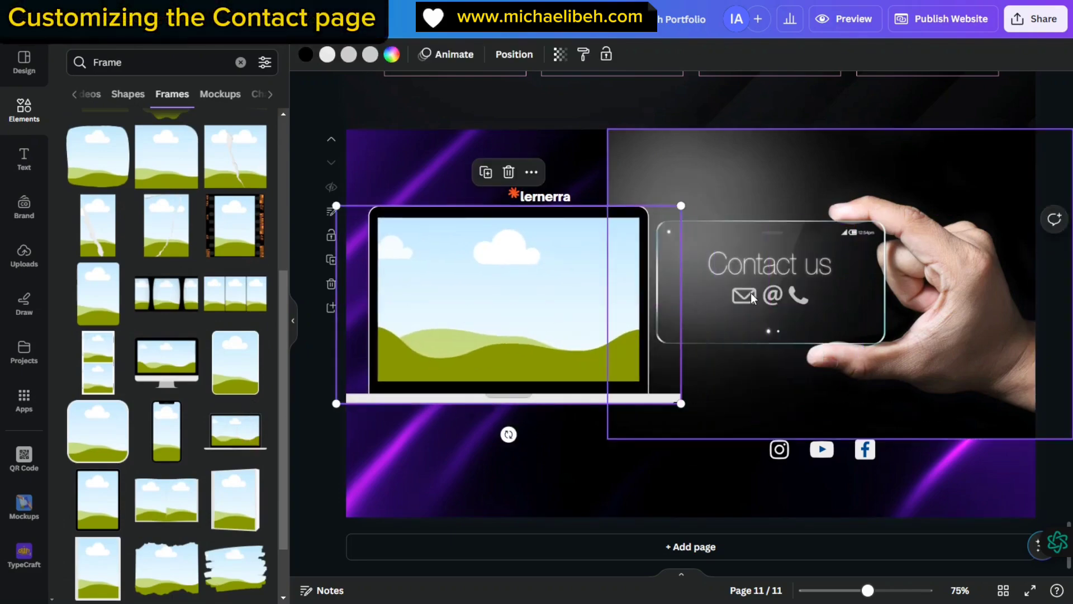
pyautogui.moveTo(750, 293); pyautogui.dragTo(504, 298)
pyautogui.scroll(-4, 215, 389)
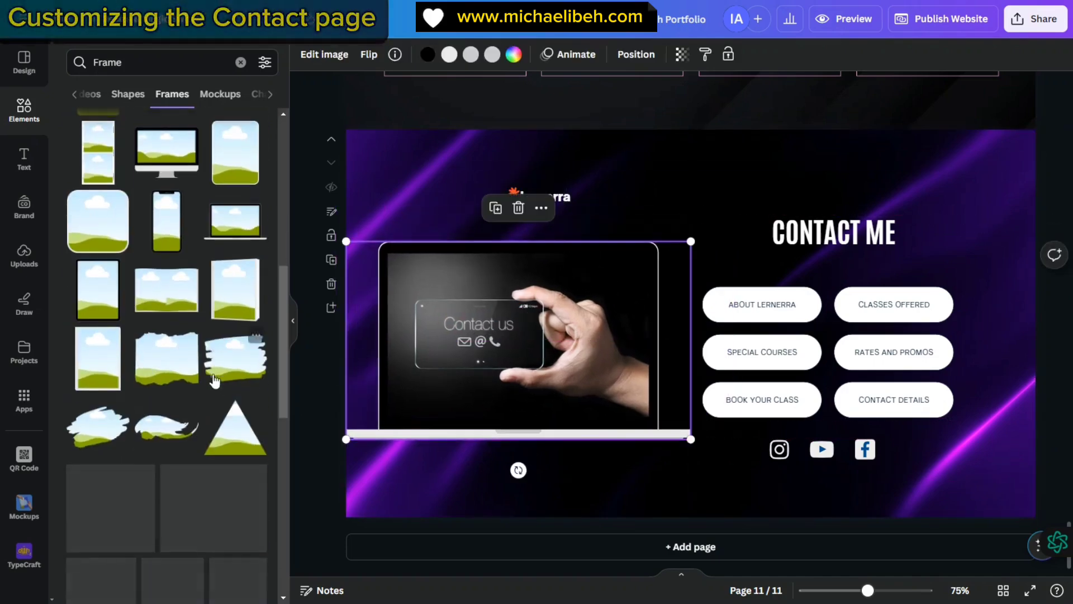
pyautogui.click(550, 173)
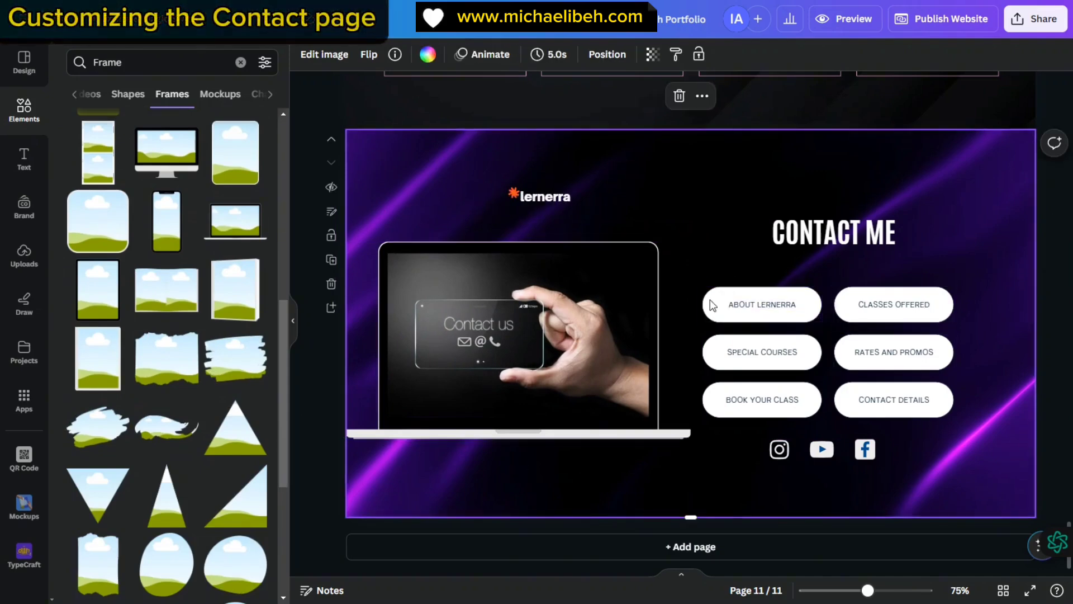
# - Delete the lernerra logo text and the orange asterisk, and nudge the laptop mockup right
pyautogui.click(559, 201)
pyautogui.click(559, 201)
pyautogui.press('Delete')
pyautogui.press('Delete')
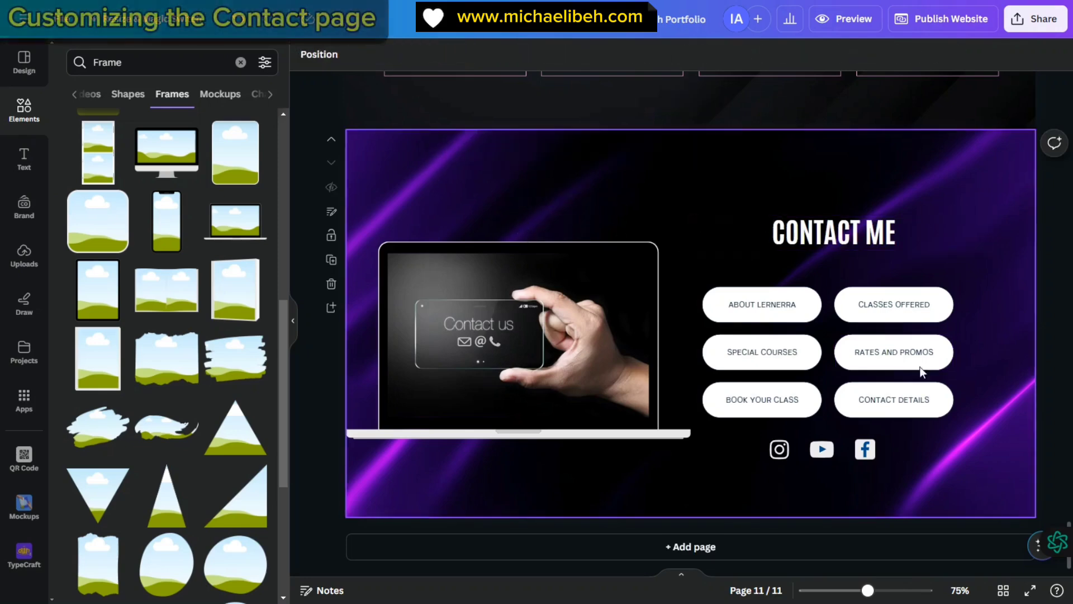
pyautogui.click(864, 450)
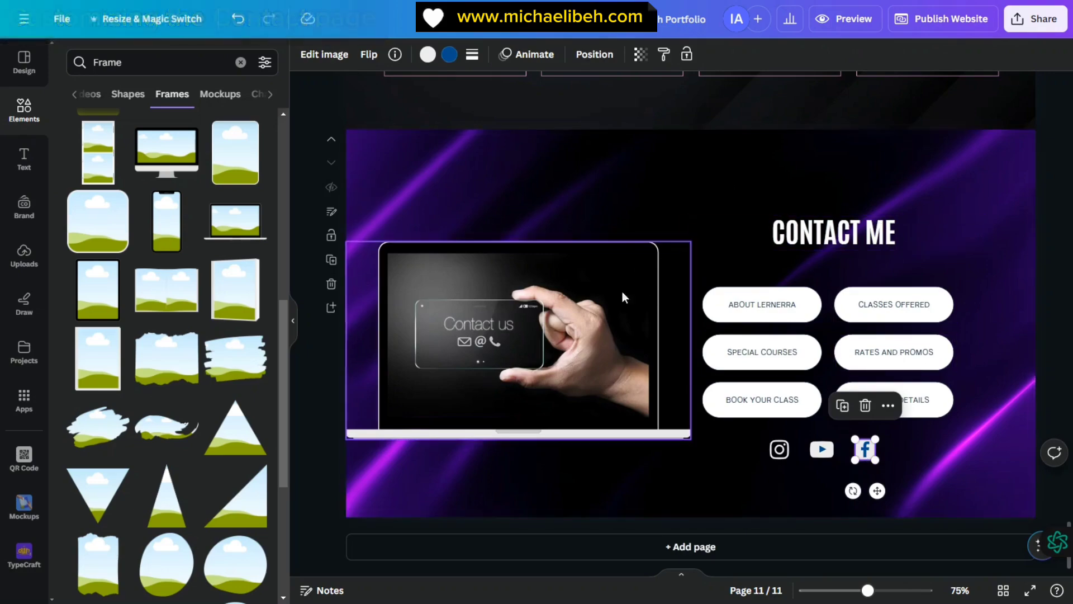
pyautogui.moveTo(573, 302); pyautogui.dragTo(592, 301)
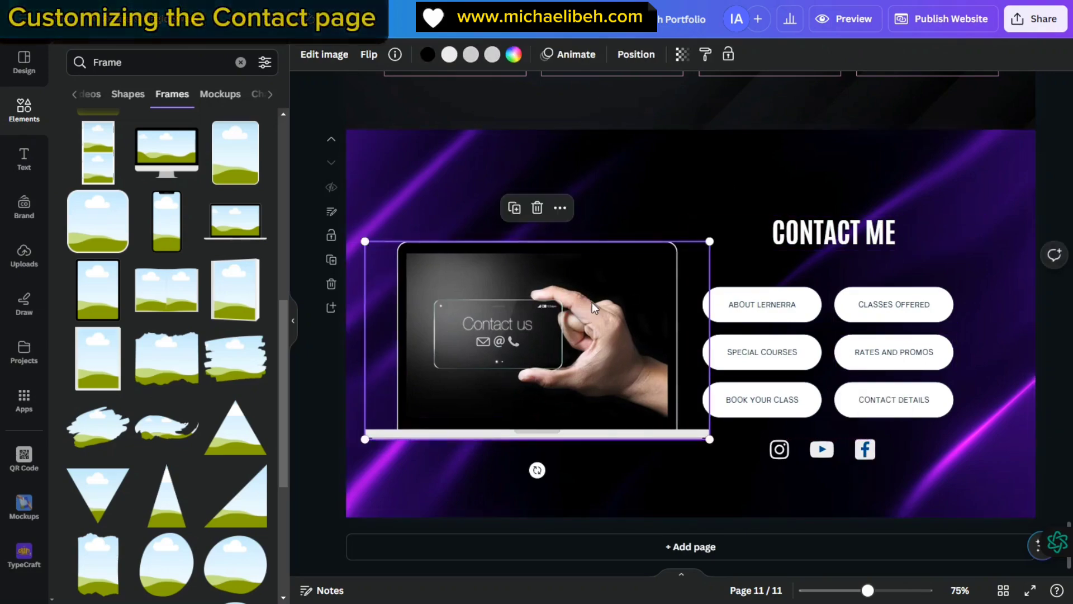
# - Select the contact button grid and scroll until page 11, Contact Me, is fully visible
pyautogui.click(779, 307)
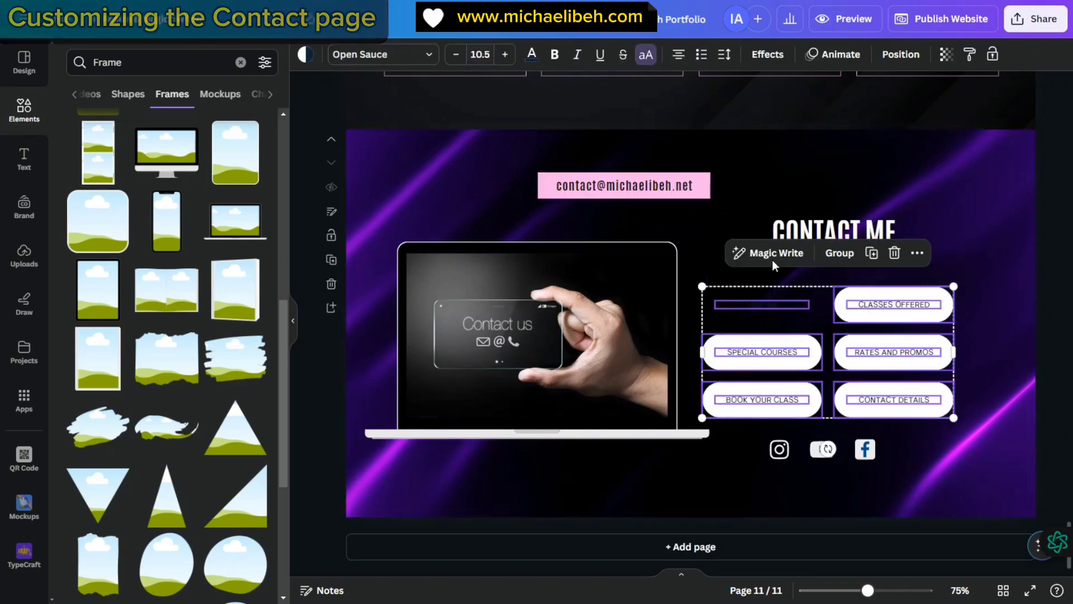
pyautogui.scroll(7, 699, 235)
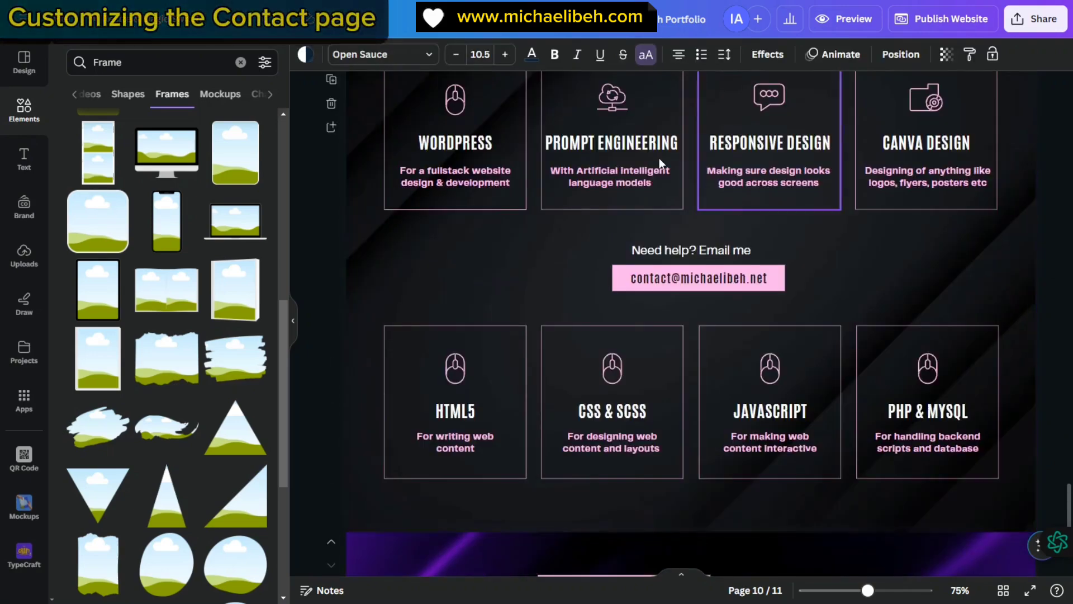
pyautogui.scroll(2, 727, 305)
pyautogui.scroll(-2, 687, 320)
pyautogui.scroll(-6, 687, 323)
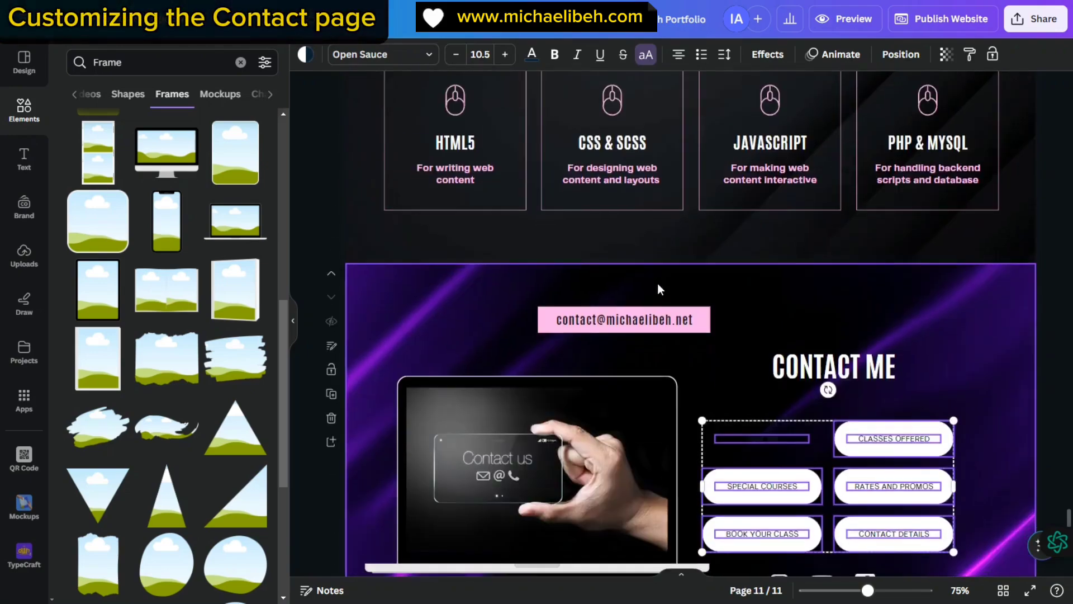
pyautogui.scroll(6, 725, 329)
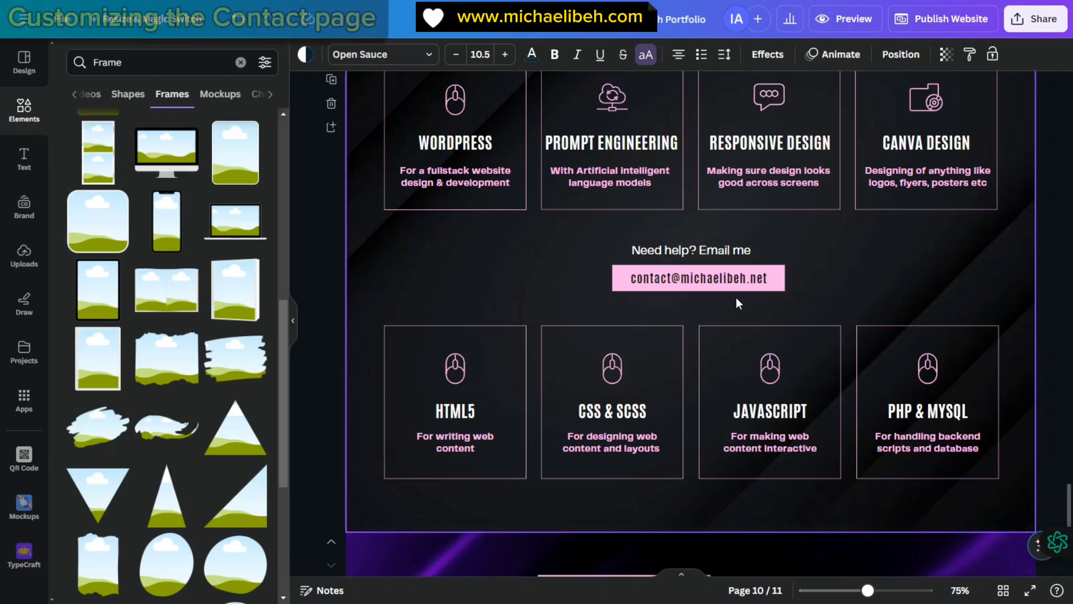
pyautogui.scroll(1, 529, 267)
pyautogui.scroll(5, 637, 229)
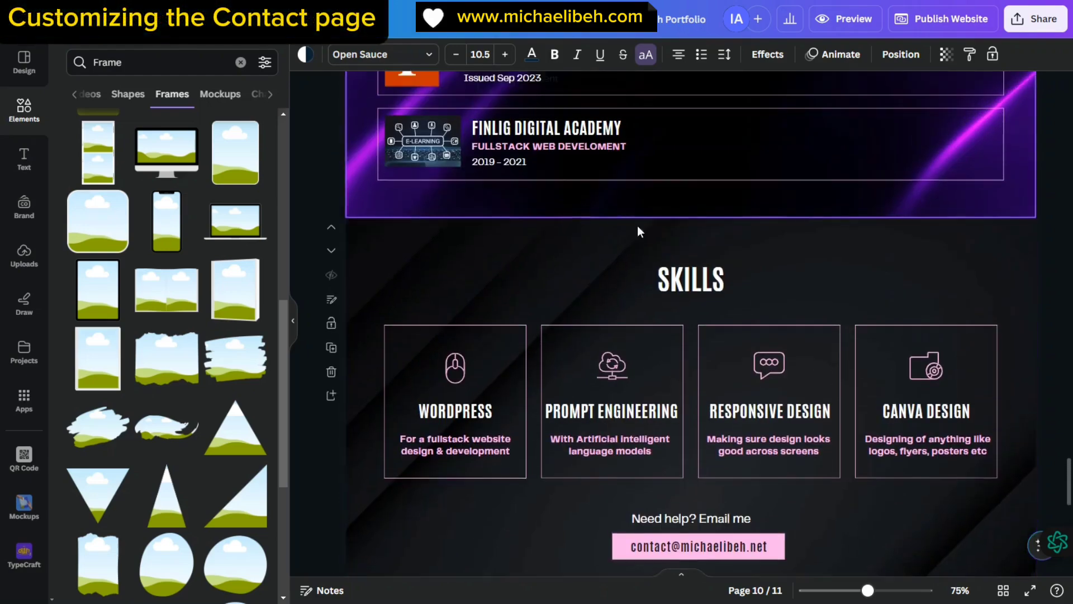
pyautogui.scroll(-3, 620, 358)
pyautogui.scroll(-3, 939, 370)
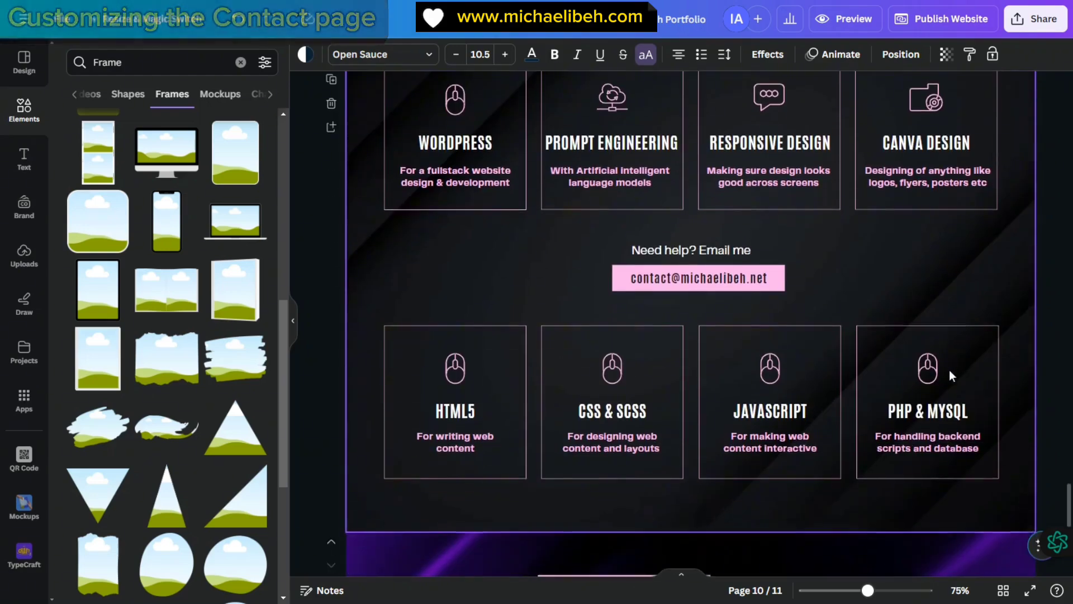
pyautogui.scroll(-3, 967, 335)
pyautogui.scroll(-3, 834, 357)
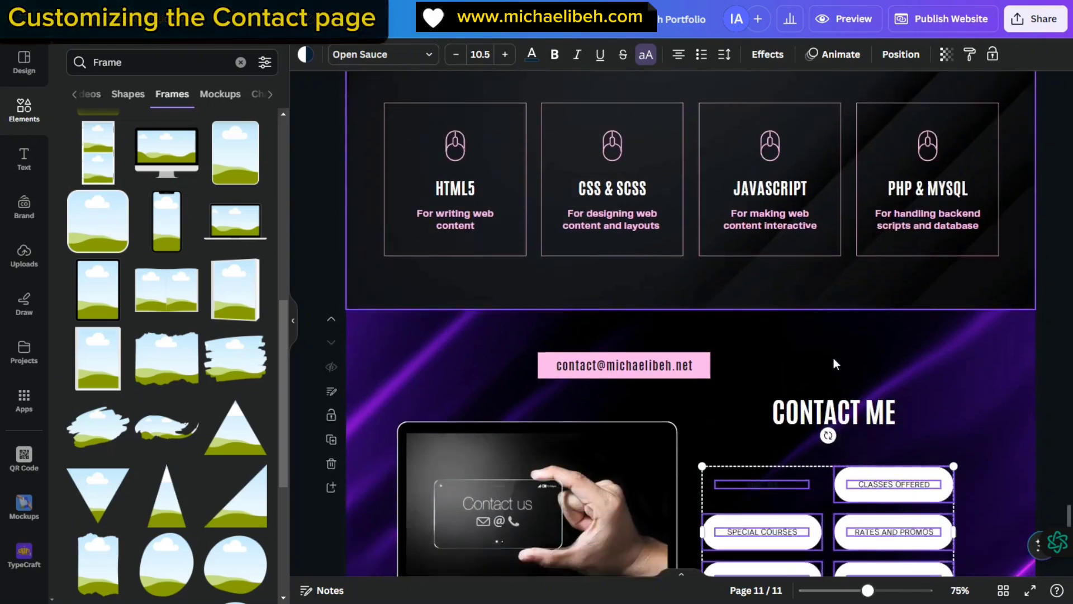
pyautogui.scroll(9, 785, 435)
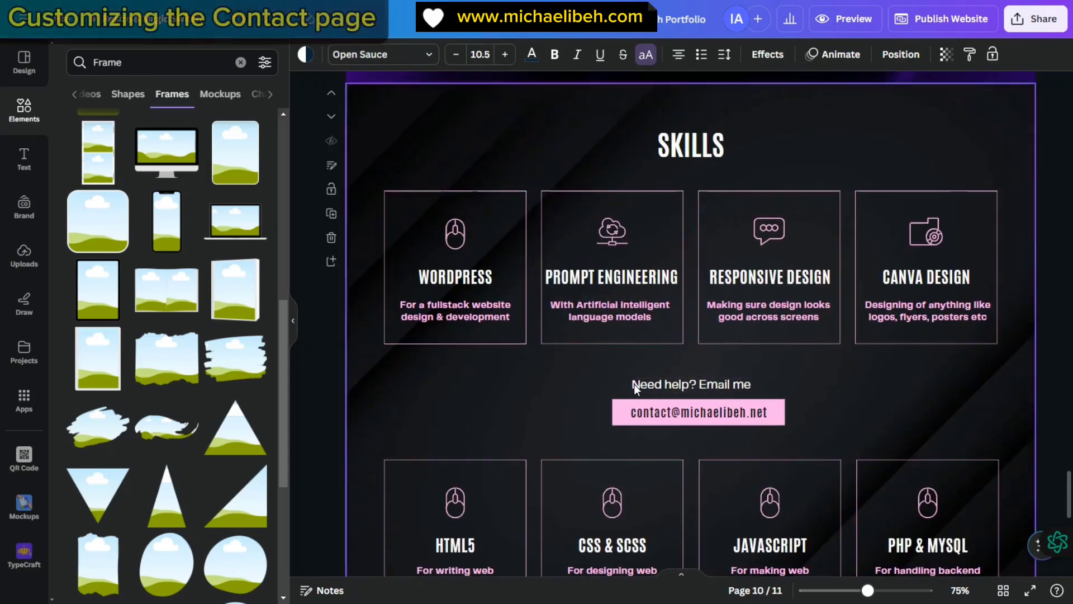
pyautogui.scroll(-3, 654, 371)
pyautogui.scroll(-3, 627, 283)
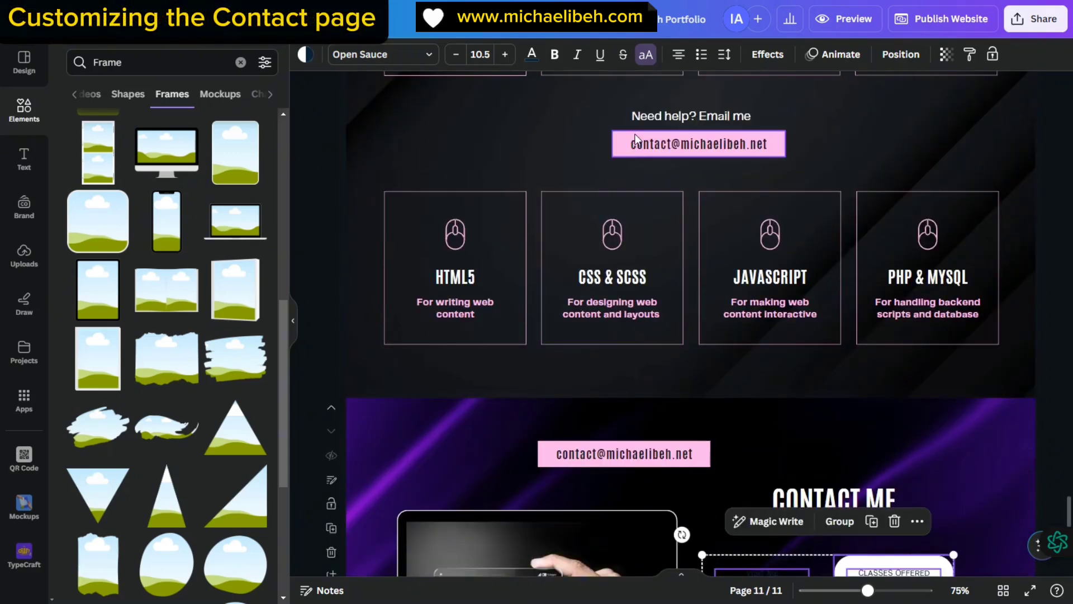
pyautogui.scroll(-3, 735, 190)
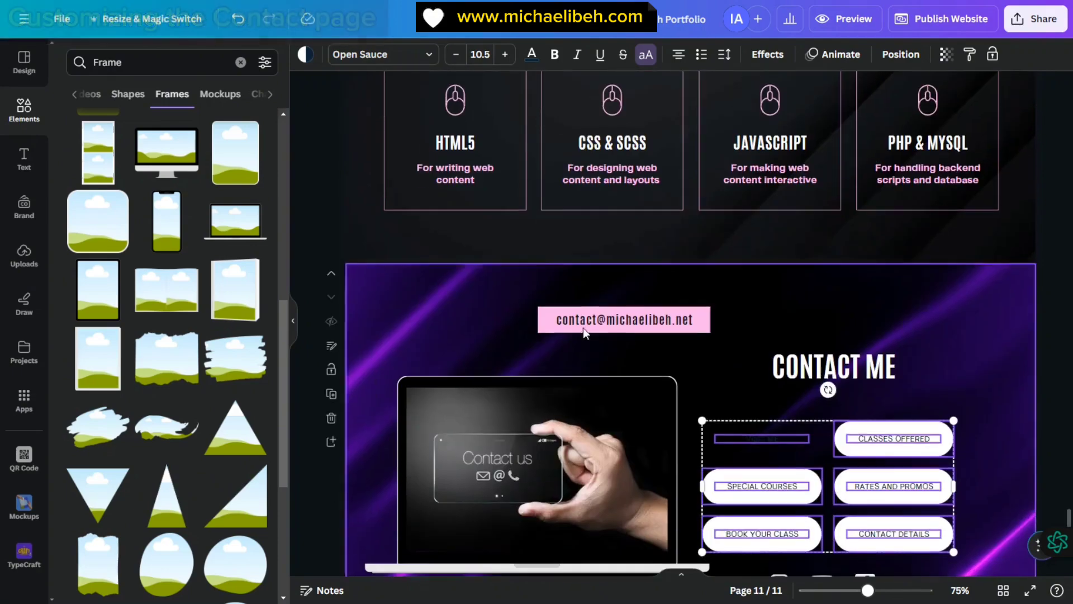
pyautogui.scroll(-3, 687, 329)
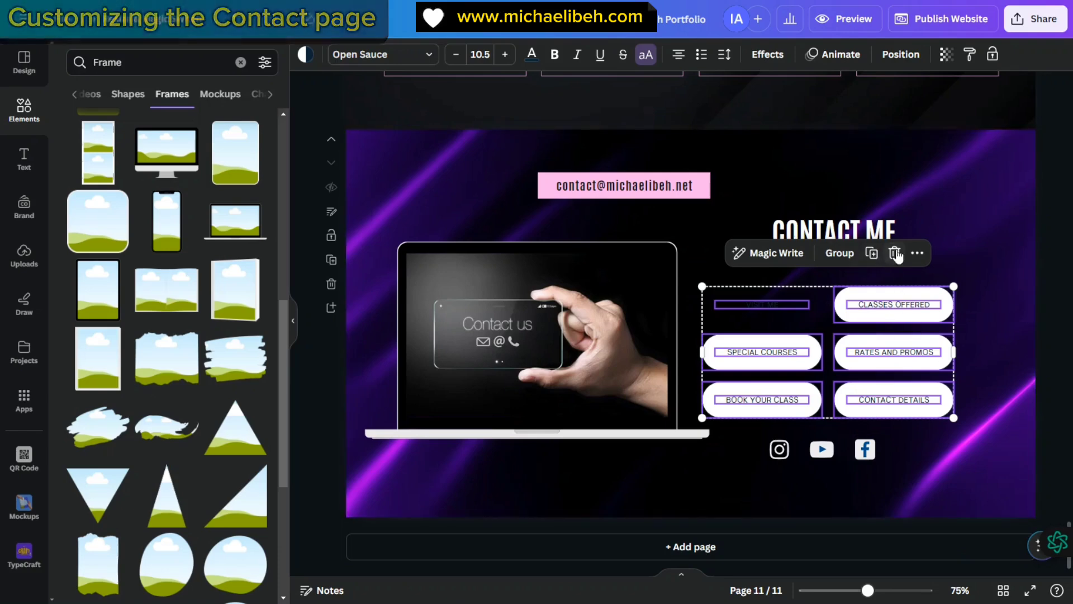
# - Delete the six-button grid and move a narrowed pink email box below CONTACT ME
pyautogui.click(895, 254)
pyautogui.moveTo(680, 183); pyautogui.dragTo(905, 314)
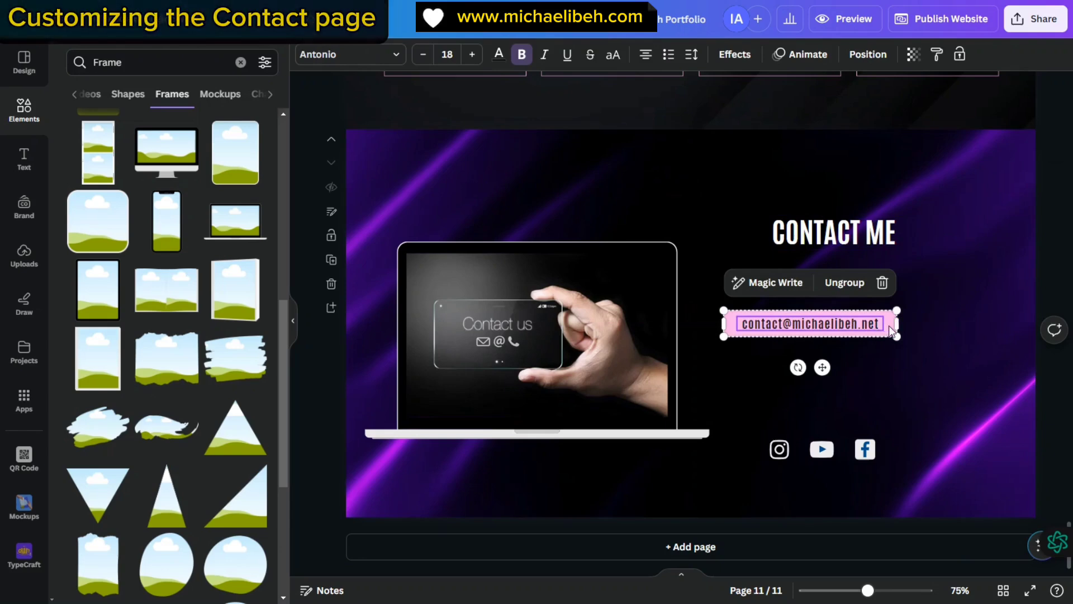
pyautogui.moveTo(892, 330); pyautogui.dragTo(833, 322)
# - Ungroup the box, change its text to VISIT ME and fit it inside the pink box
pyautogui.click(815, 284)
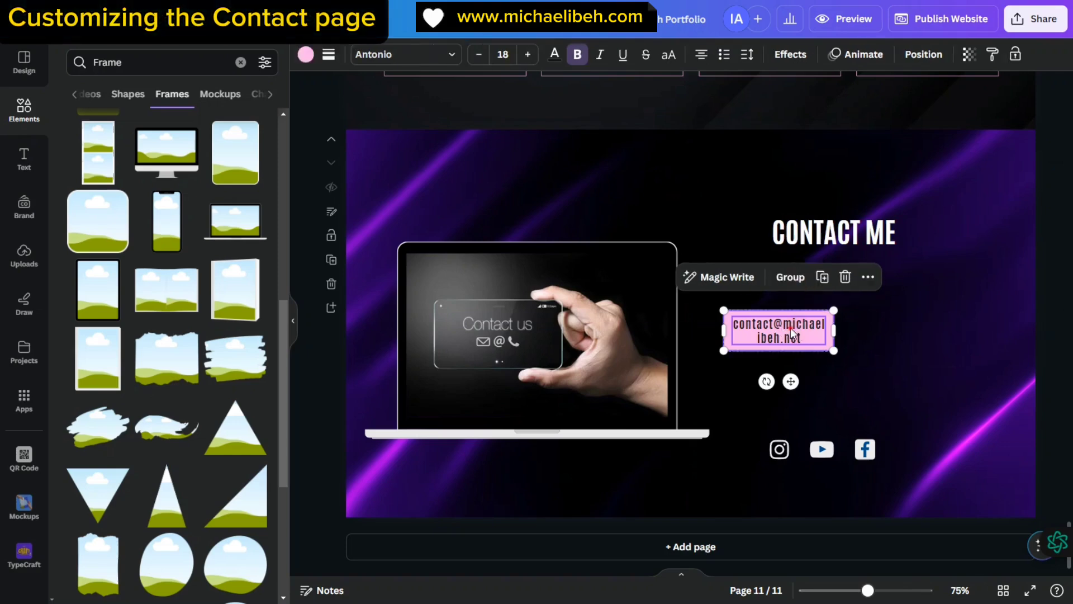
pyautogui.doubleClick(791, 328)
pyautogui.write('VISI')
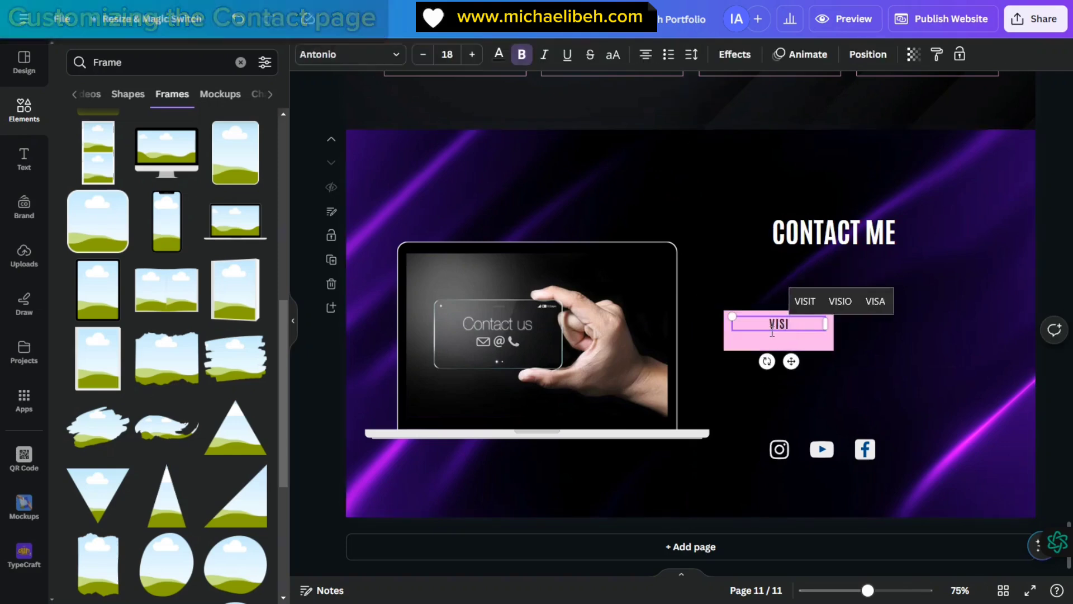
pyautogui.write('T ME')
pyautogui.click(772, 338)
pyautogui.moveTo(772, 317); pyautogui.dragTo(773, 319)
pyautogui.click(778, 350)
# - Review the VISIT ME text colour choices and the pink box's border and corner options
pyautogui.click(777, 337)
pyautogui.click(860, 323)
pyautogui.click(781, 319)
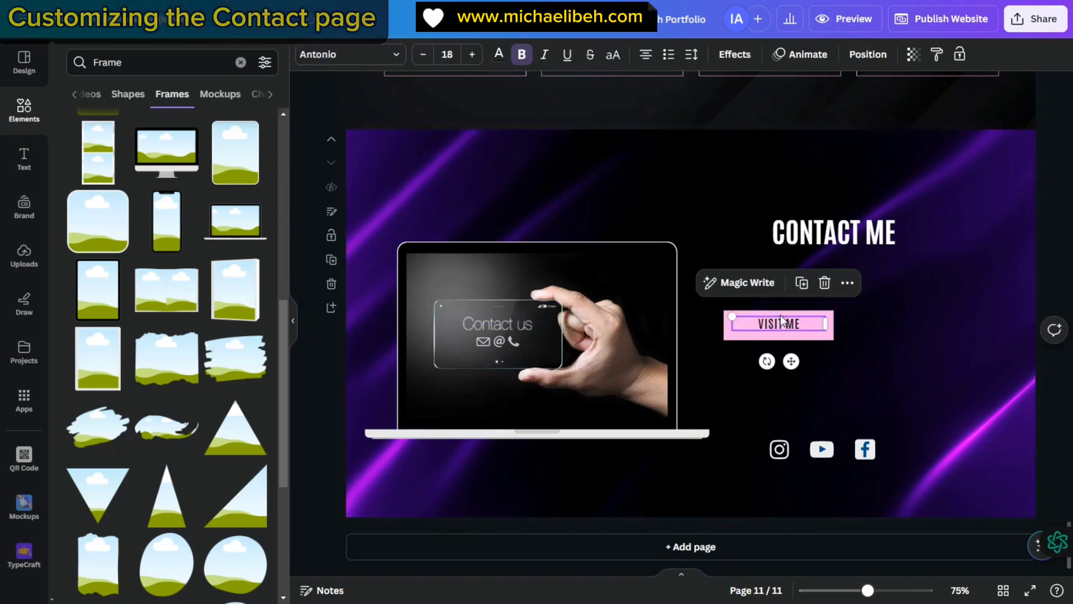
pyautogui.click(498, 54)
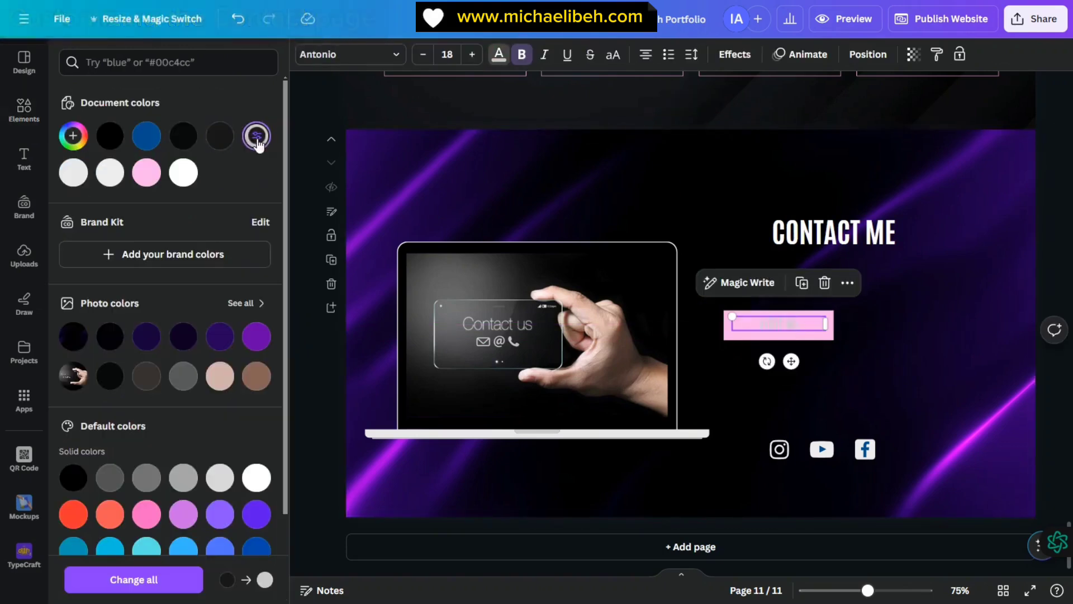
pyautogui.click(809, 336)
pyautogui.click(328, 54)
pyautogui.click(329, 55)
# - Round the VISIT ME box's corners to 16 and enlarge its text to 22
pyautogui.click(329, 55)
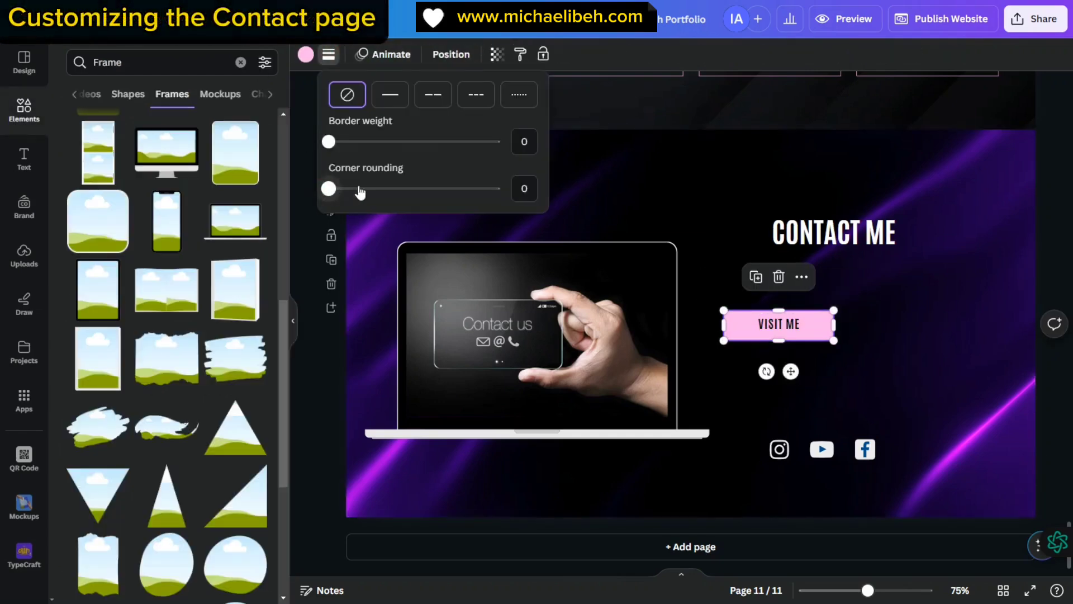
pyautogui.moveTo(359, 190); pyautogui.dragTo(355, 188)
pyautogui.click(854, 297)
pyautogui.click(779, 324)
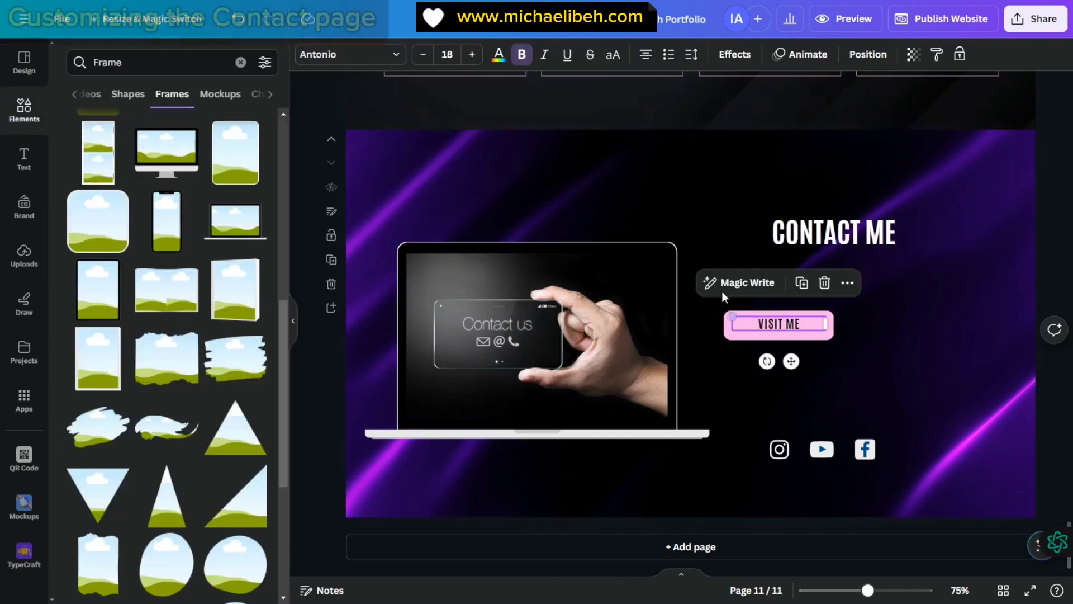
pyautogui.hotkey('ctrl', 'shift', '.')
pyautogui.hotkey('ctrl', 'shift', '.')
pyautogui.hotkey('ctrl', 'shift', '.')
pyautogui.hotkey('ctrl', 'shift', '.')
# - Duplicate the VISIT ME button twice and place the third copy below, between the other two
pyautogui.click(785, 329)
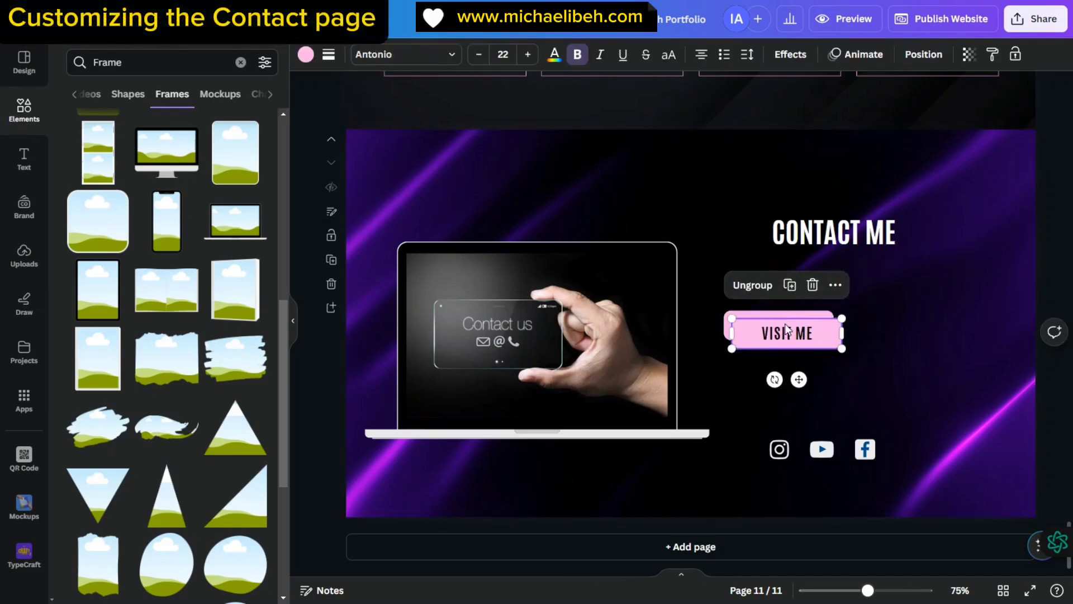
pyautogui.click(789, 285)
pyautogui.click(912, 275)
pyautogui.moveTo(910, 369); pyautogui.dragTo(822, 369)
pyautogui.click(752, 329)
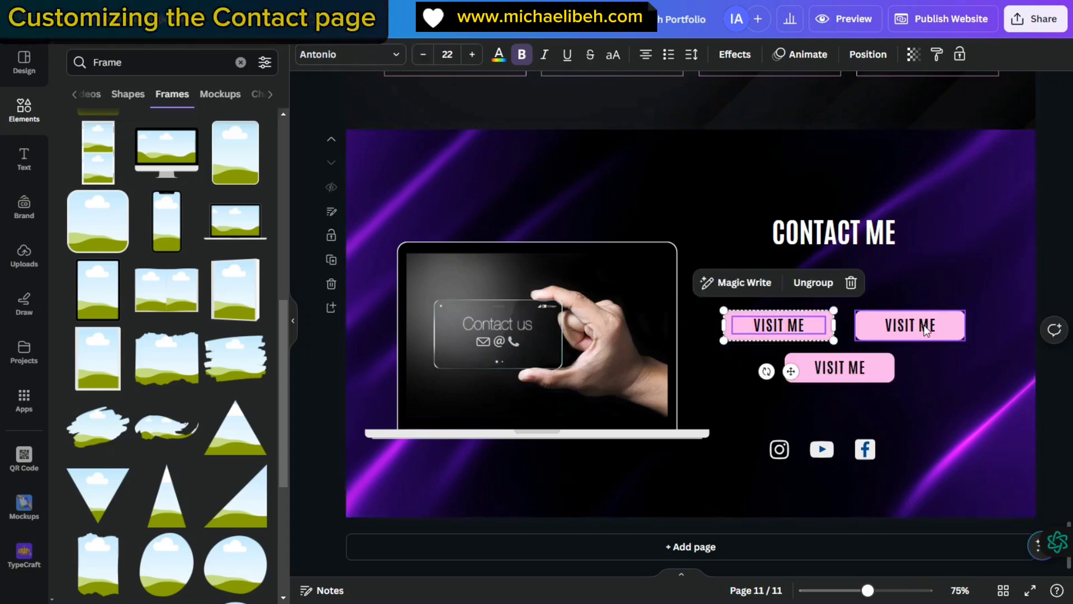
pyautogui.click(842, 366)
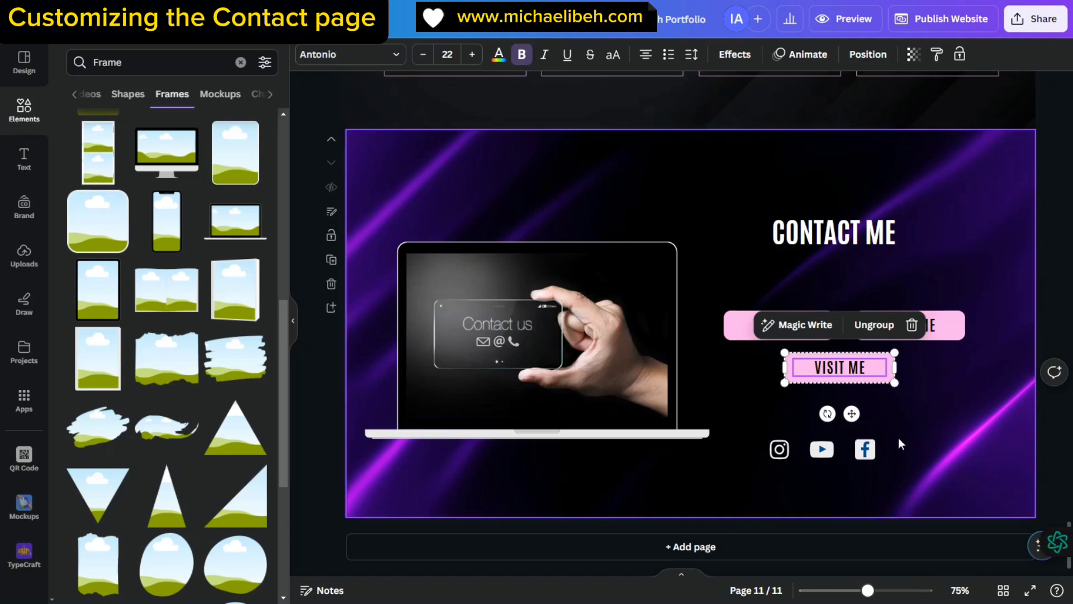
pyautogui.click(891, 428)
# - Select the Instagram, YouTube and Facebook icons, then narrow and centre the CONTACT ME title above the buttons
pyautogui.click(780, 448)
pyautogui.keyDown('shift'); pyautogui.click(822, 450); pyautogui.keyUp('shift')
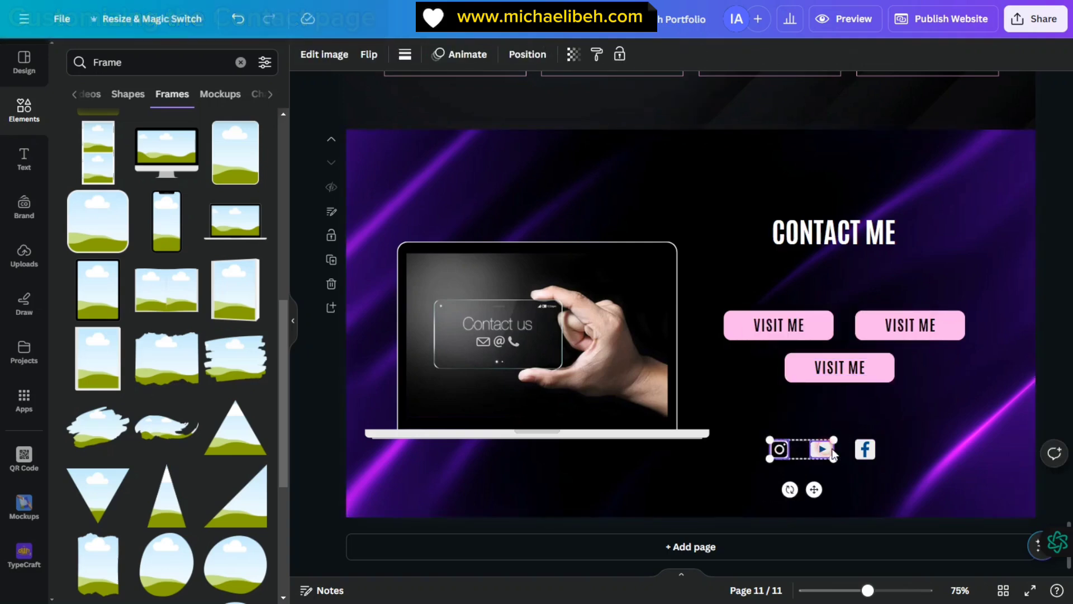
pyautogui.keyDown('shift'); pyautogui.click(865, 449); pyautogui.keyUp('shift')
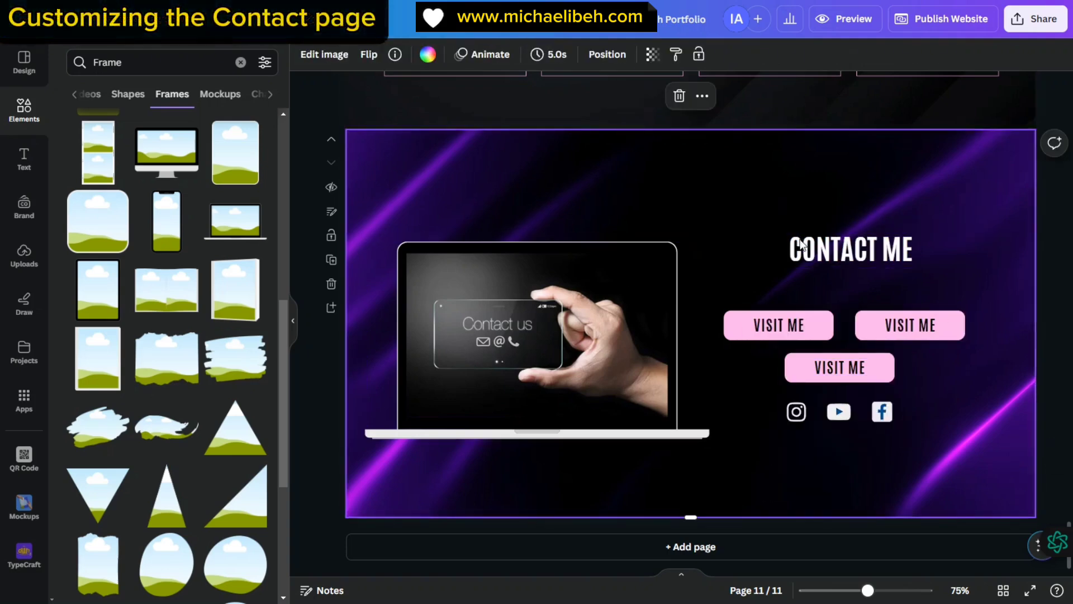
pyautogui.click(867, 257)
pyautogui.moveTo(1009, 253); pyautogui.dragTo(913, 249)
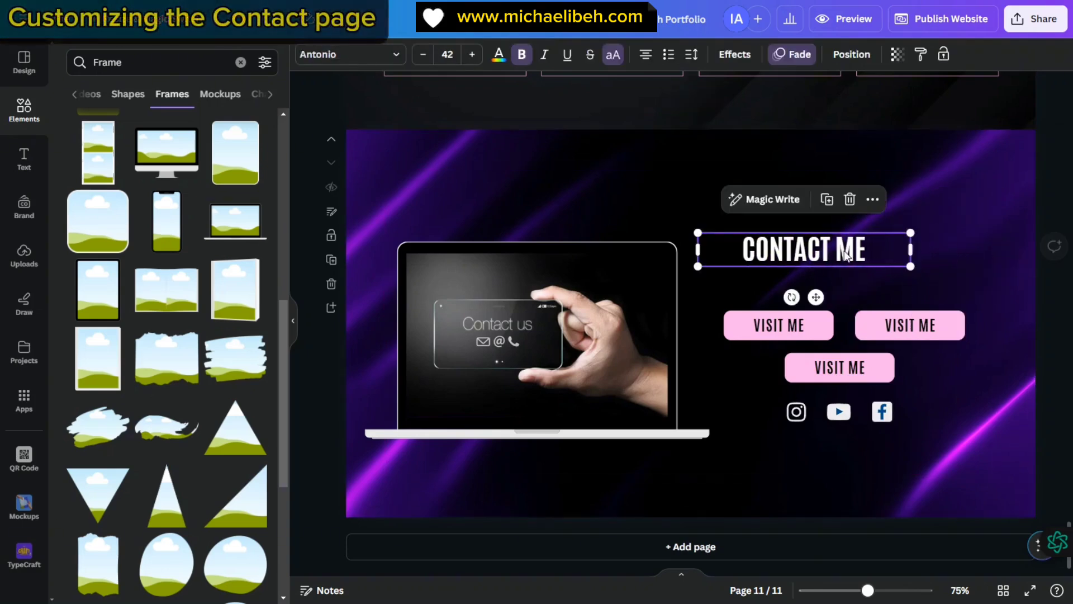
pyautogui.moveTo(847, 252); pyautogui.dragTo(889, 257)
pyautogui.click(1001, 273)
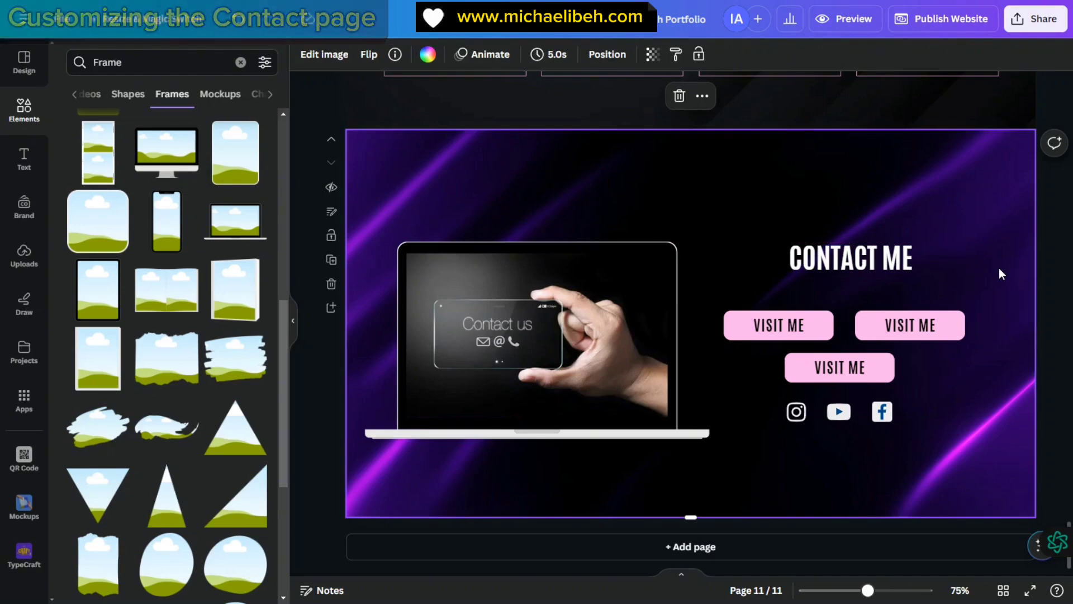
pyautogui.click(908, 325)
# - Link the left VISIT ME button to the portfolio's website address through its right-click menu
pyautogui.click(797, 329)
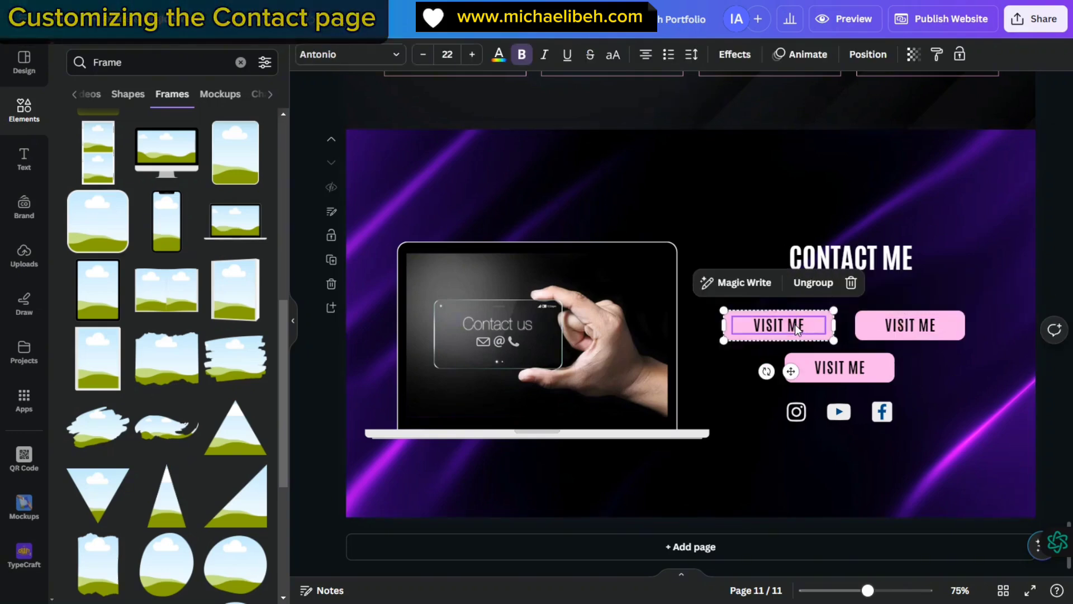
pyautogui.rightClick(791, 323)
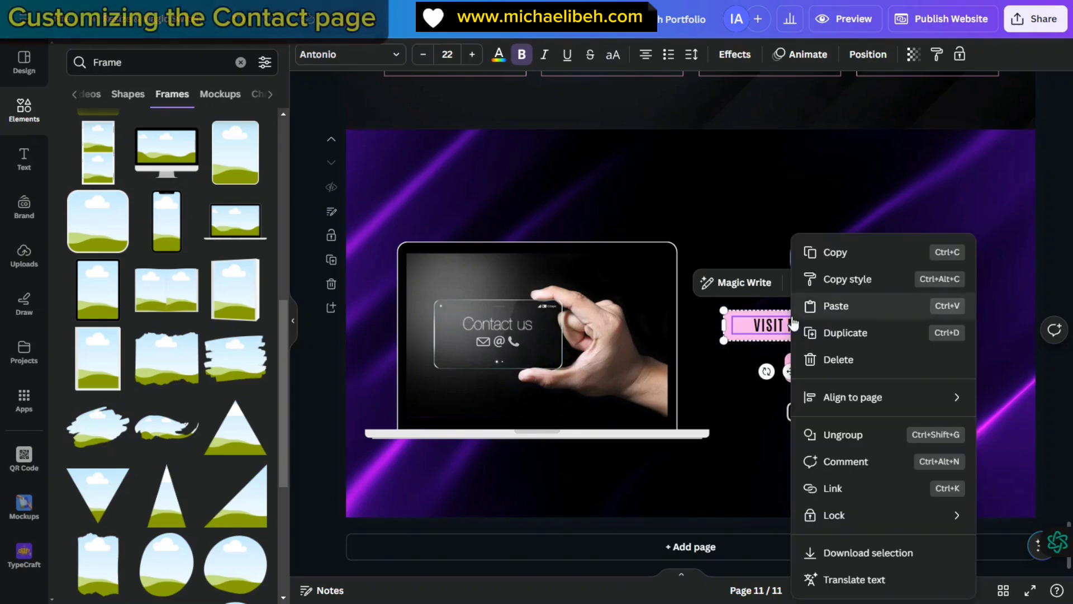
pyautogui.click(753, 326)
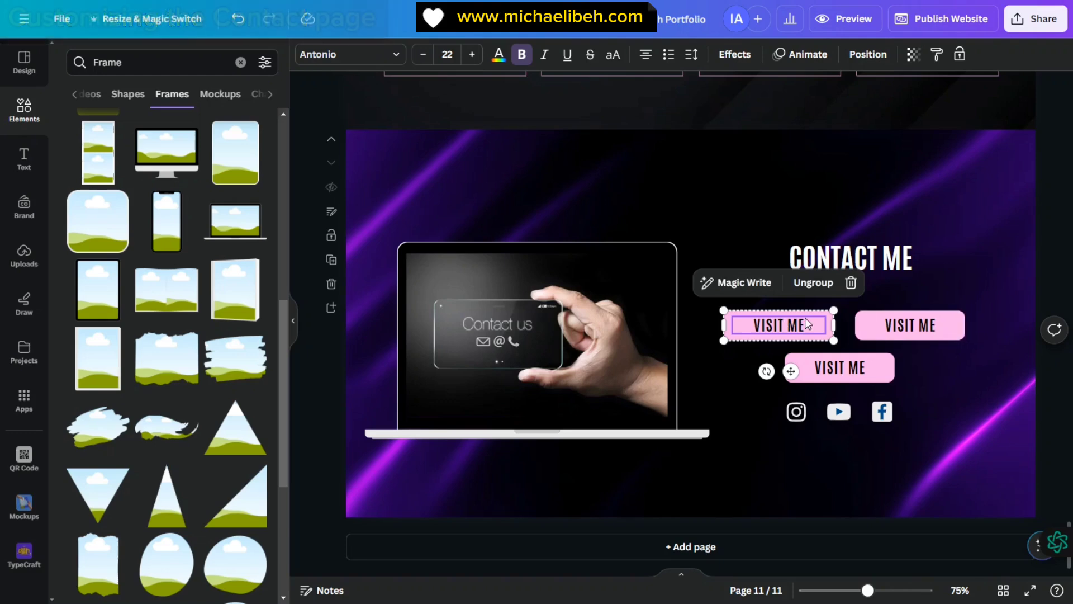
pyautogui.rightClick(775, 329)
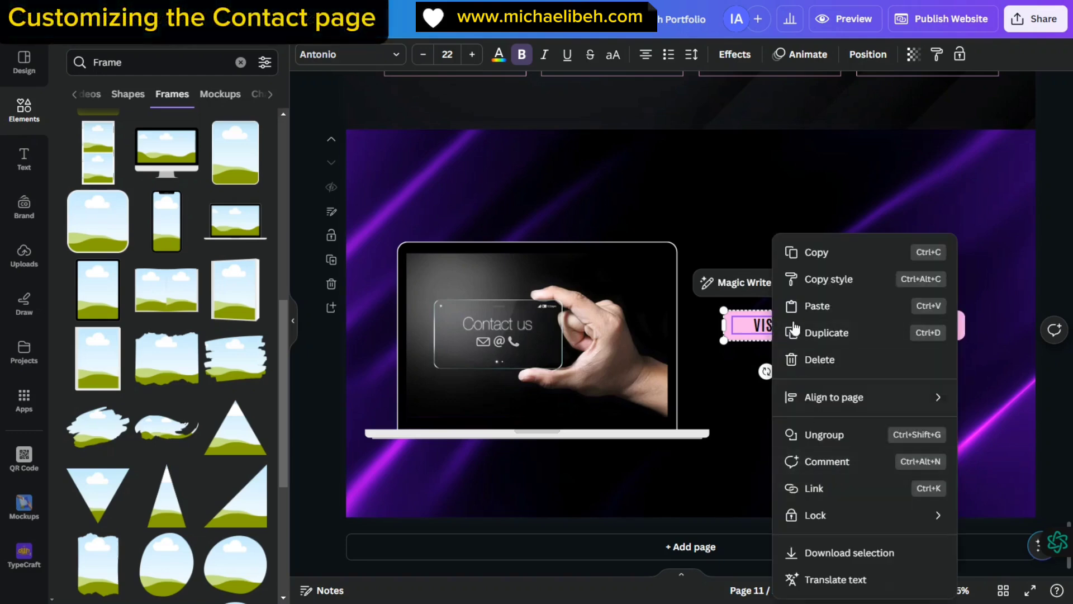
pyautogui.click(815, 489)
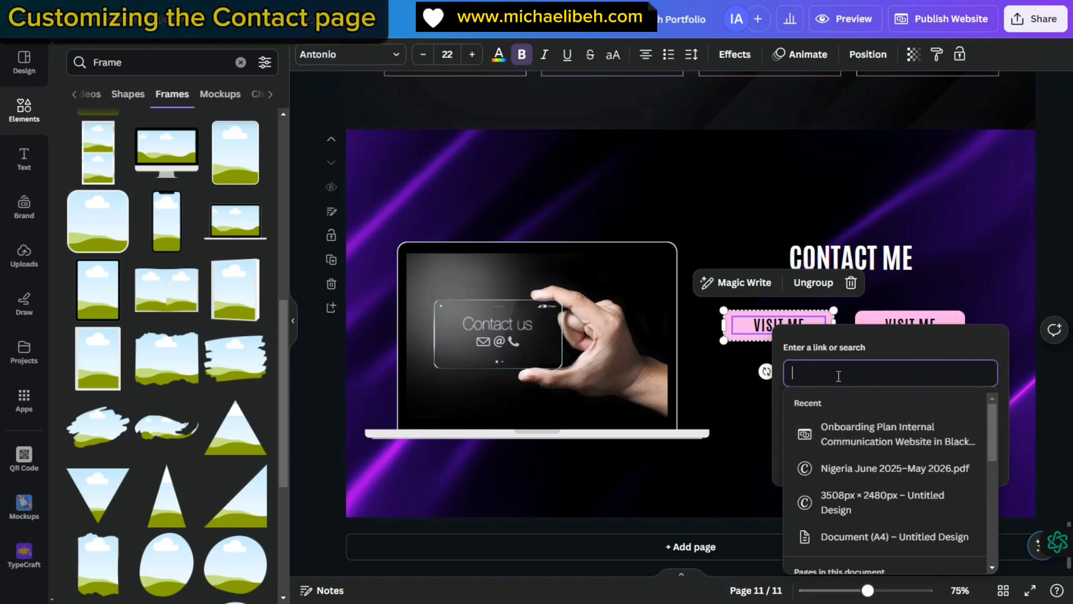
pyautogui.write('https://')
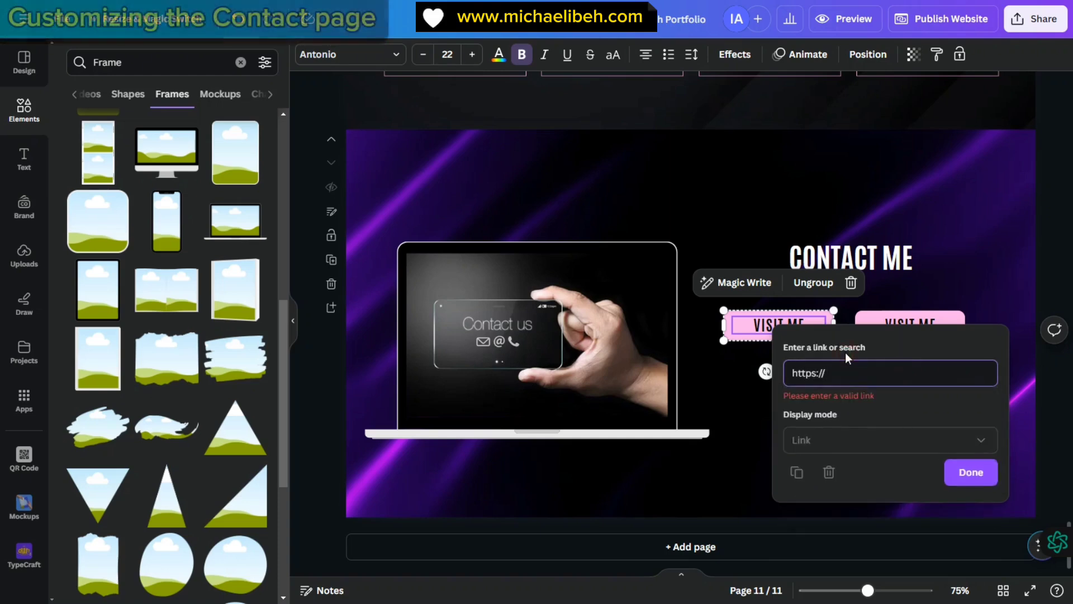
pyautogui.write('michaelib')
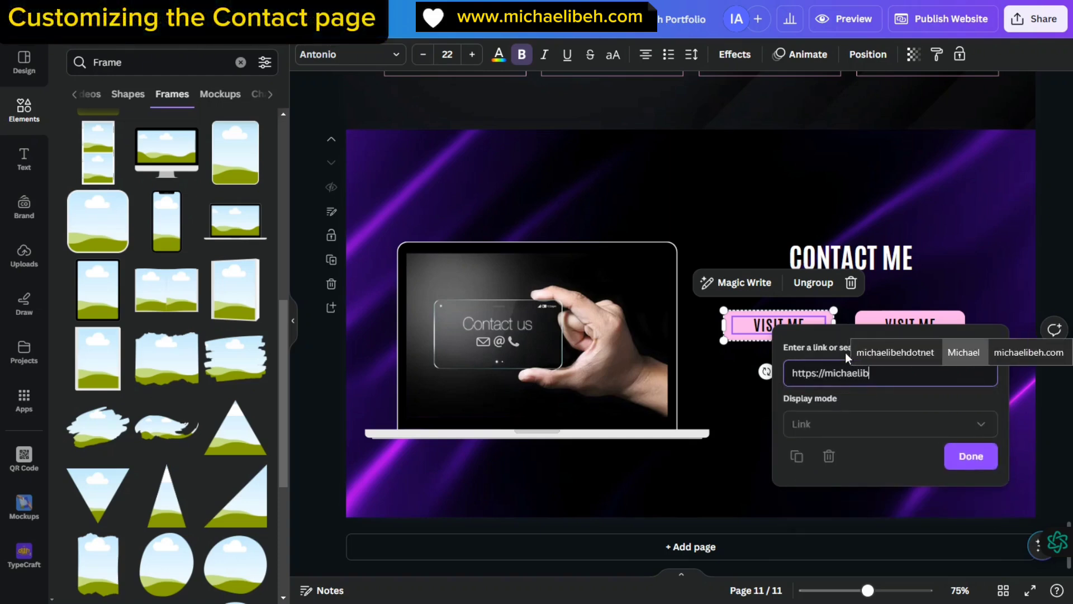
pyautogui.write('eh.net')
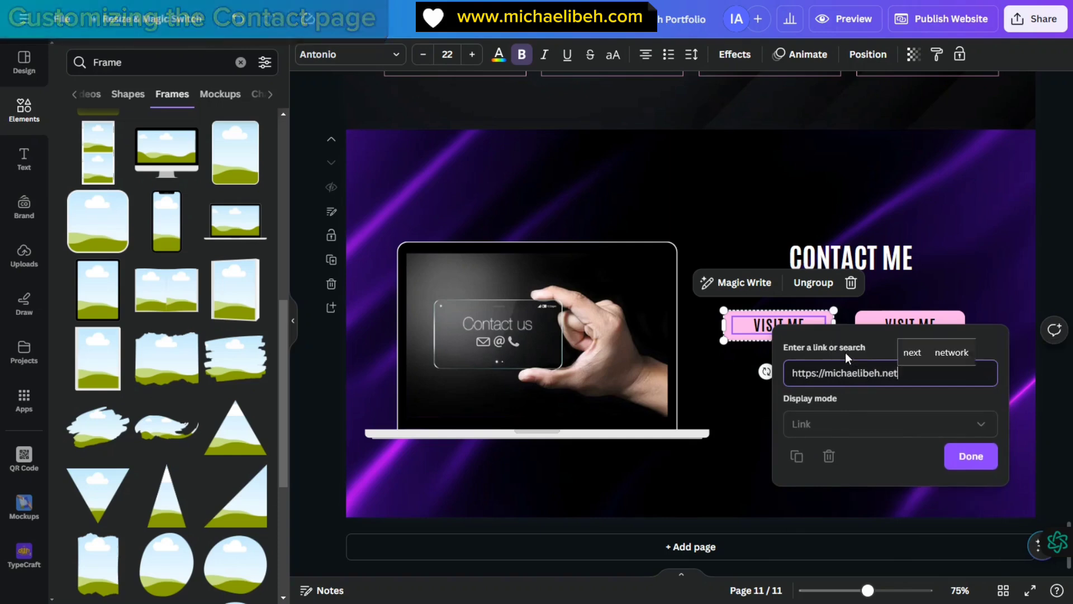
pyautogui.tripleClick(848, 363)
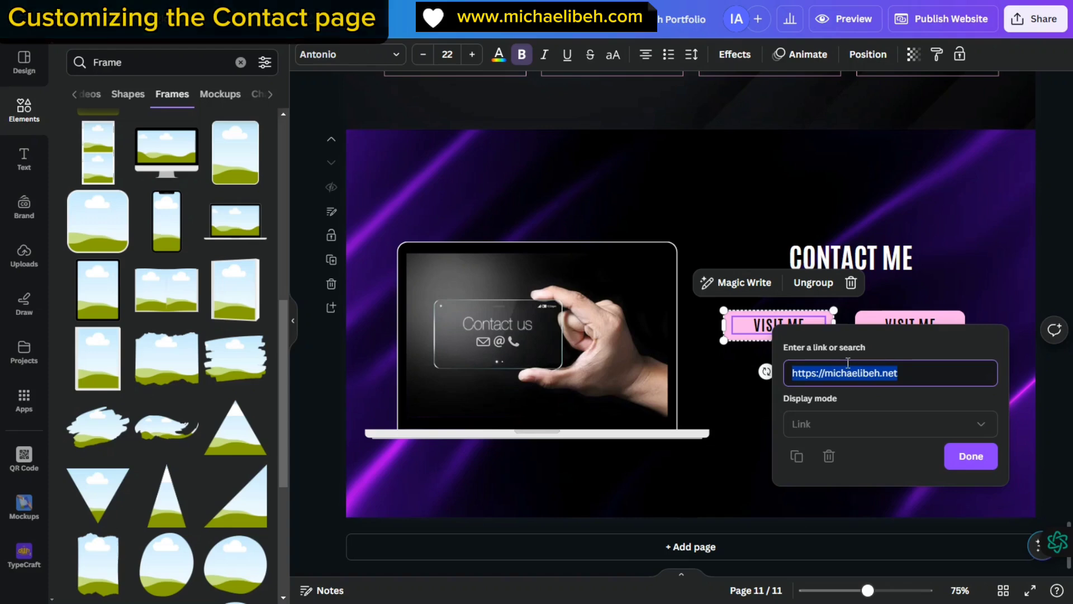
pyautogui.click(968, 469)
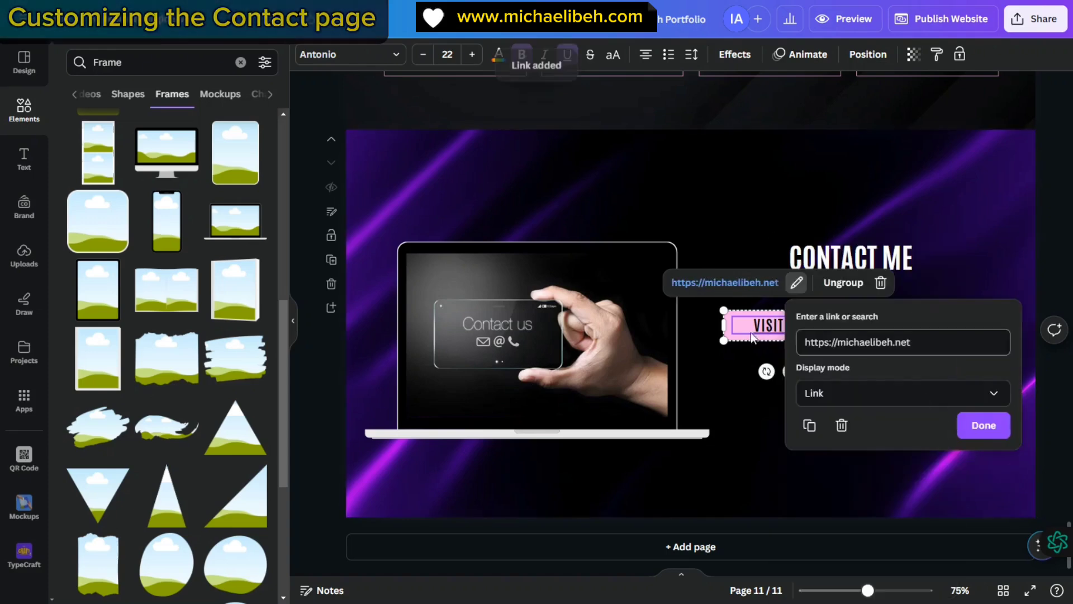
# - Check the first VISIT ME button, whose text now shows underlined
pyautogui.click(757, 344)
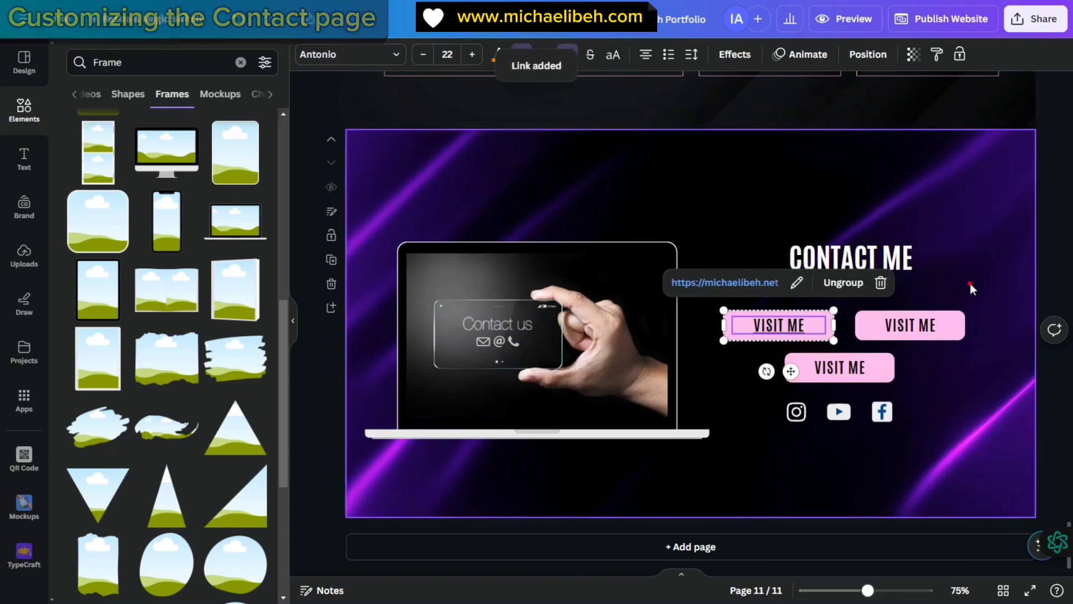
pyautogui.click(741, 324)
pyautogui.click(767, 371)
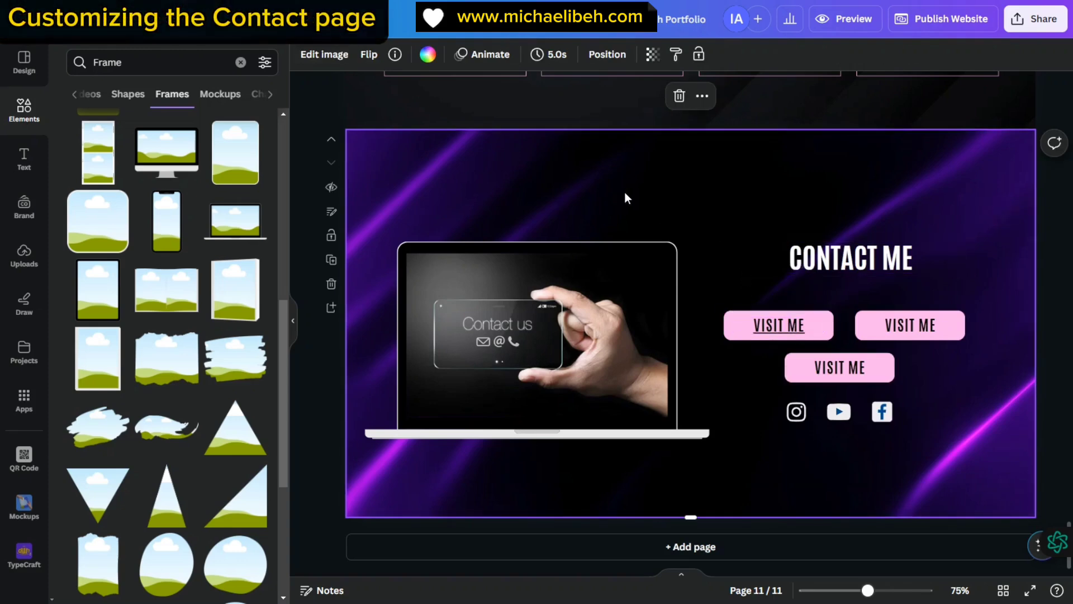
pyautogui.click(758, 327)
# - Narrow the first VISIT ME text box and link the whole button to the website address
pyautogui.moveTo(826, 326); pyautogui.dragTo(782, 325)
pyautogui.click(735, 322)
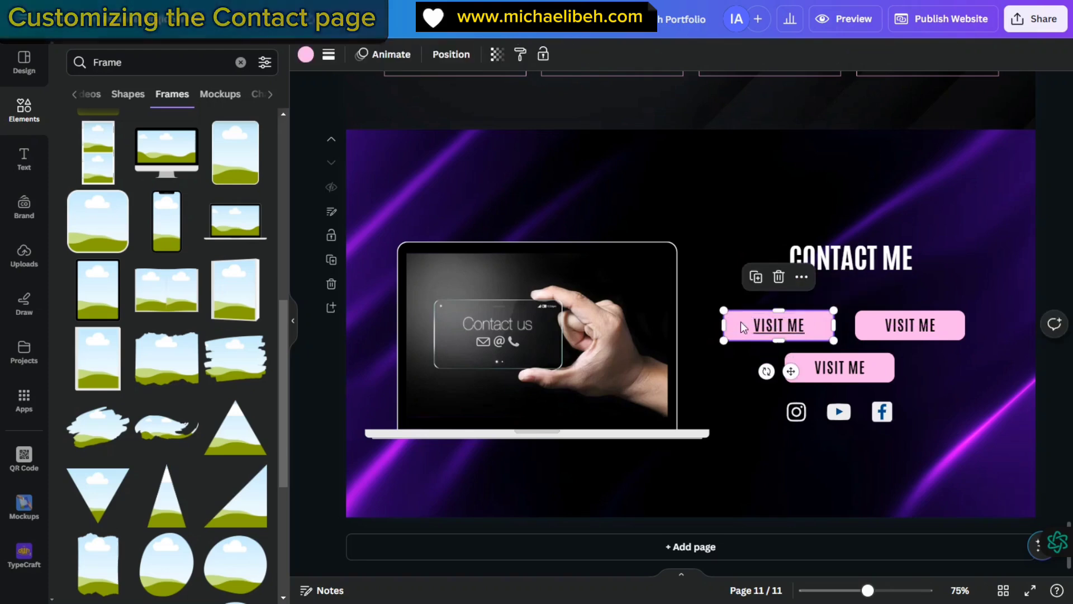
pyautogui.click(775, 330)
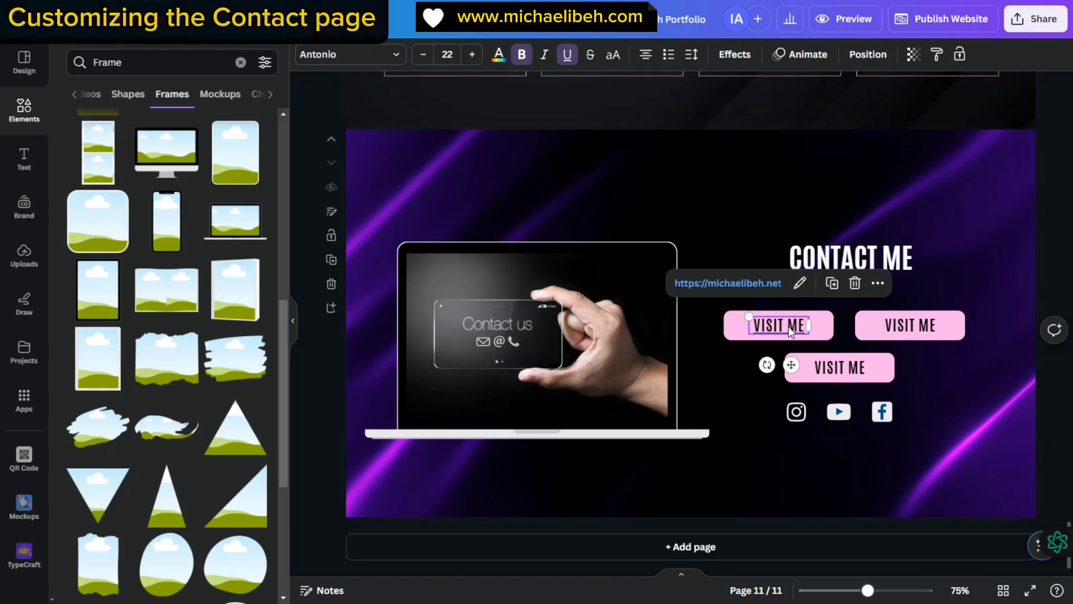
pyautogui.click(736, 322)
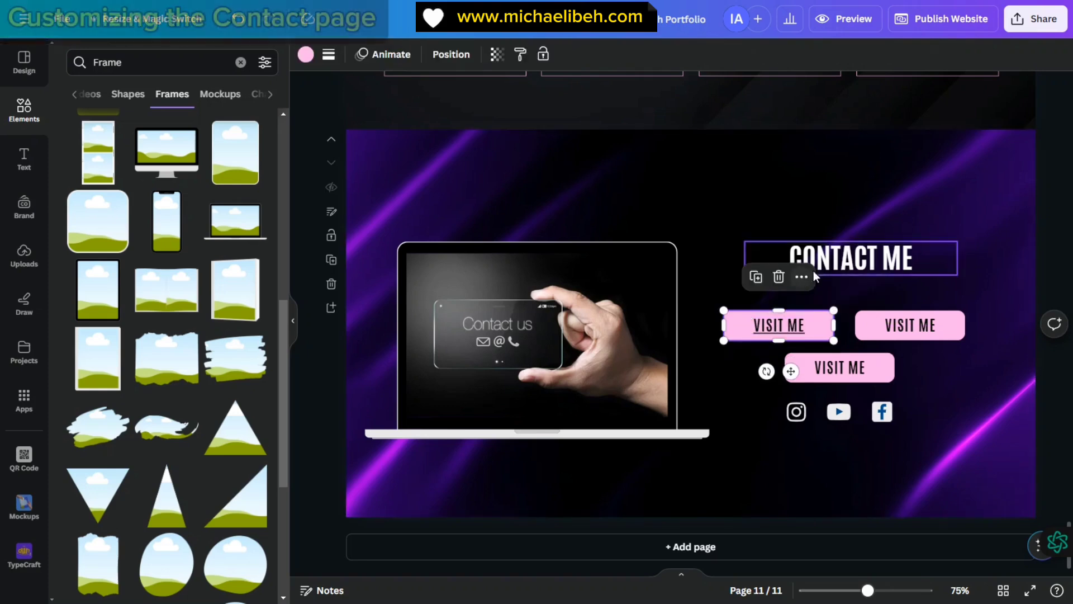
pyautogui.click(801, 278)
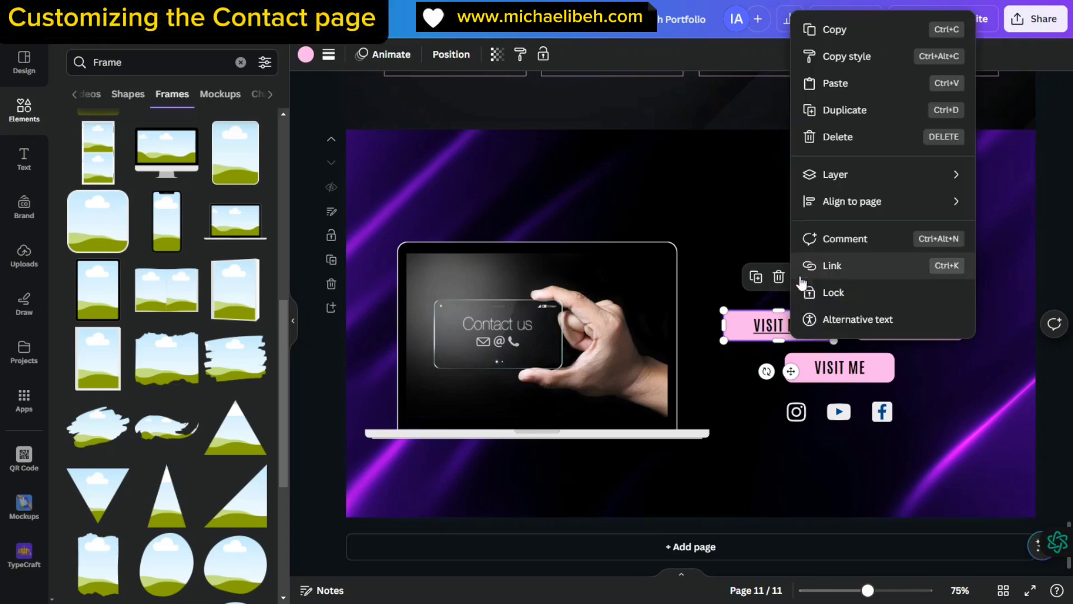
pyautogui.click(841, 265)
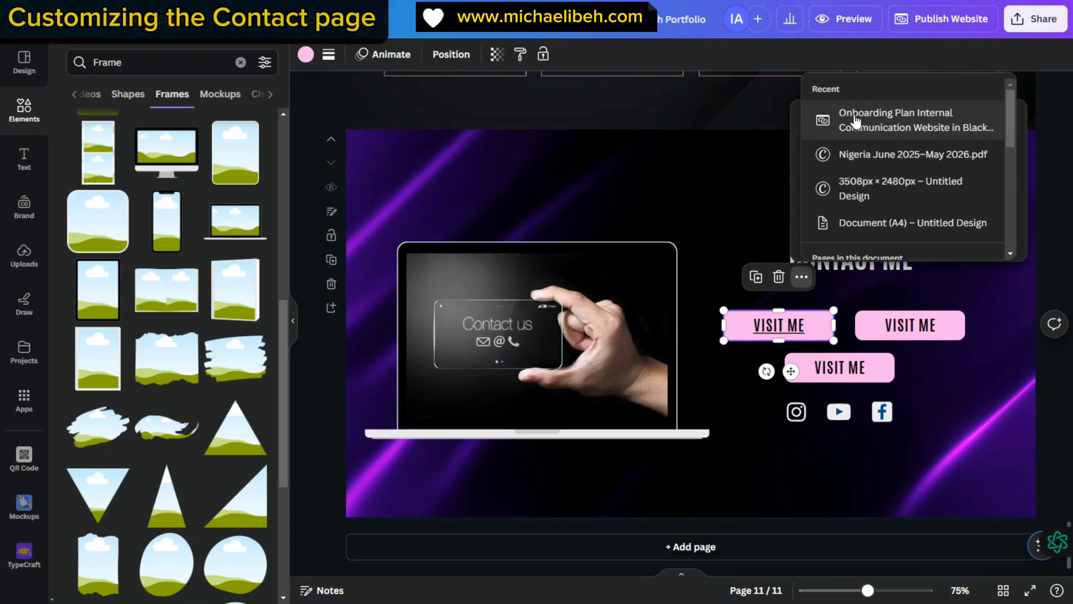
pyautogui.click(855, 120)
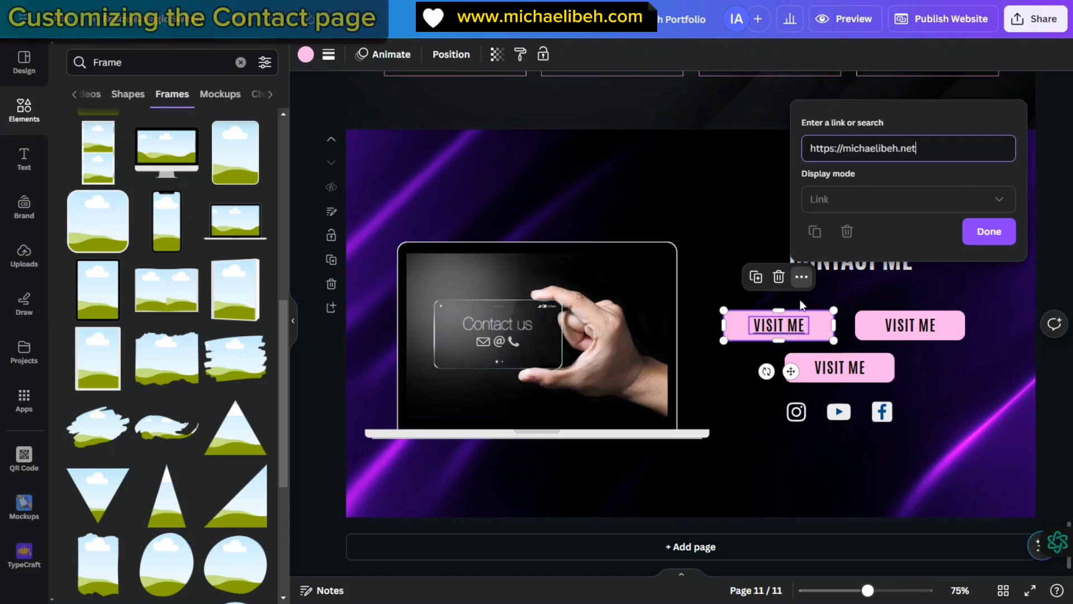
pyautogui.click(1001, 234)
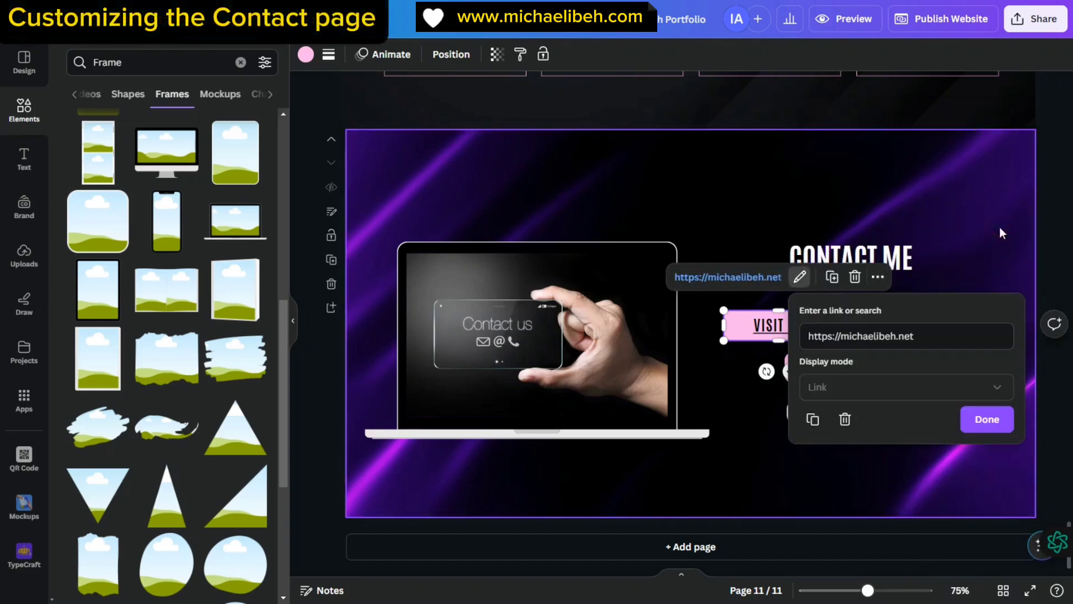
# - Verify that the first VISIT ME button carries the website link
pyautogui.doubleClick(778, 326)
pyautogui.click(764, 226)
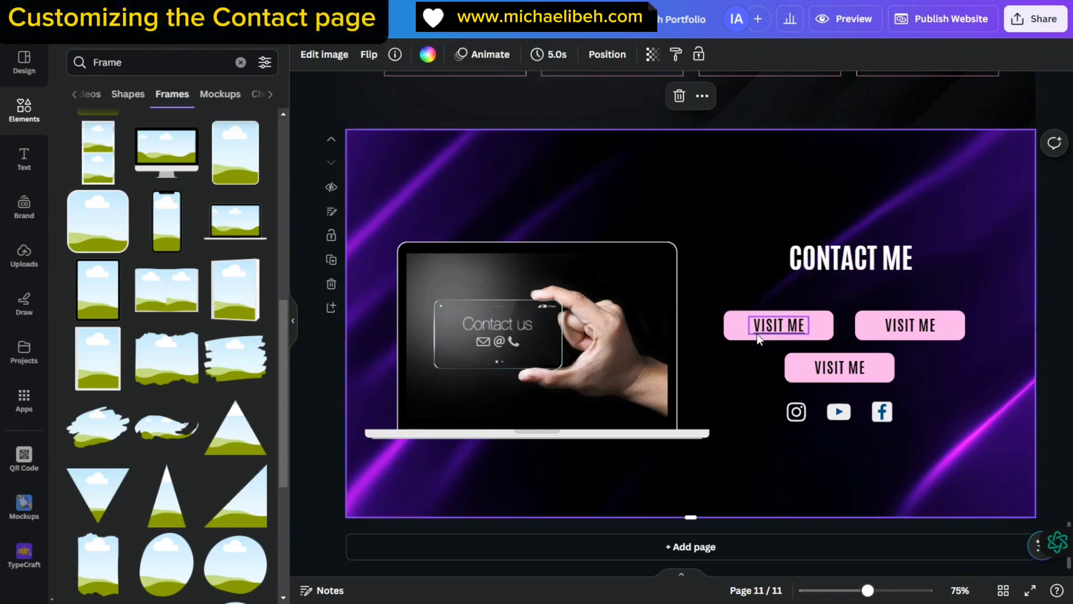
pyautogui.click(729, 328)
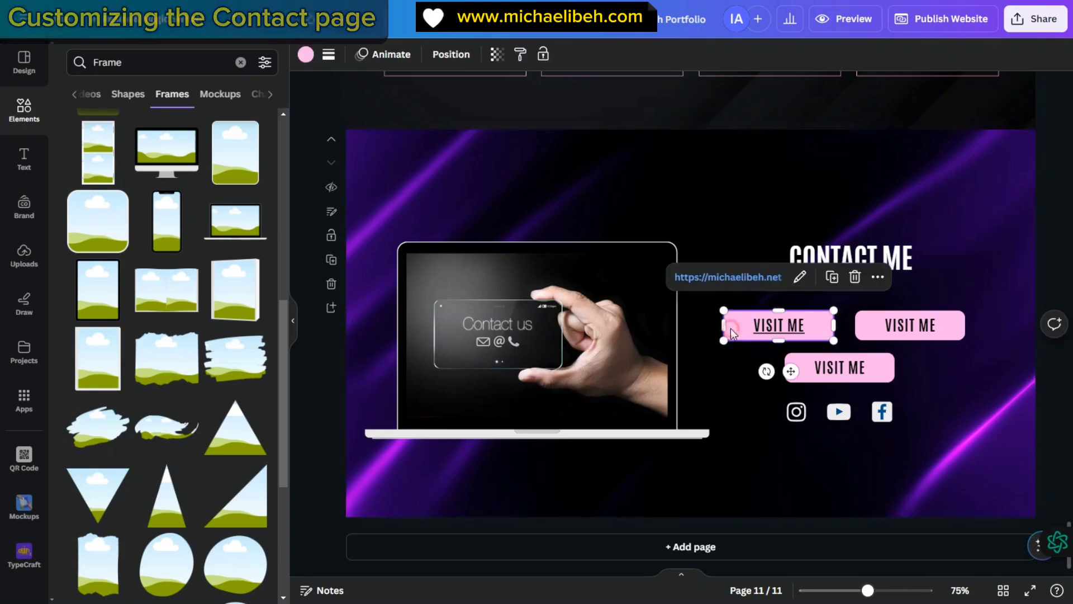
pyautogui.click(789, 335)
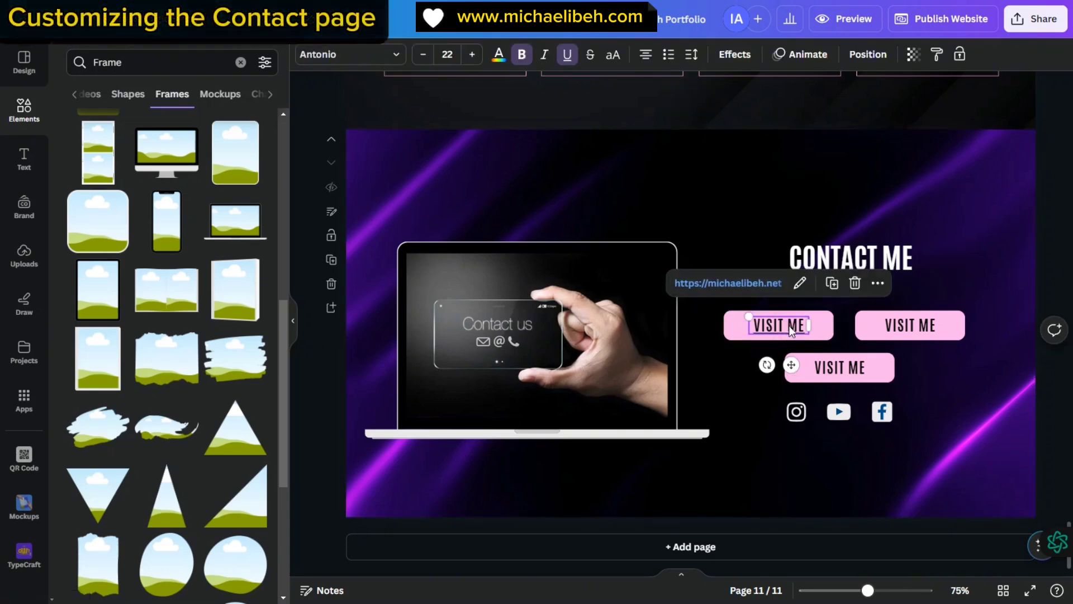
pyautogui.click(740, 241)
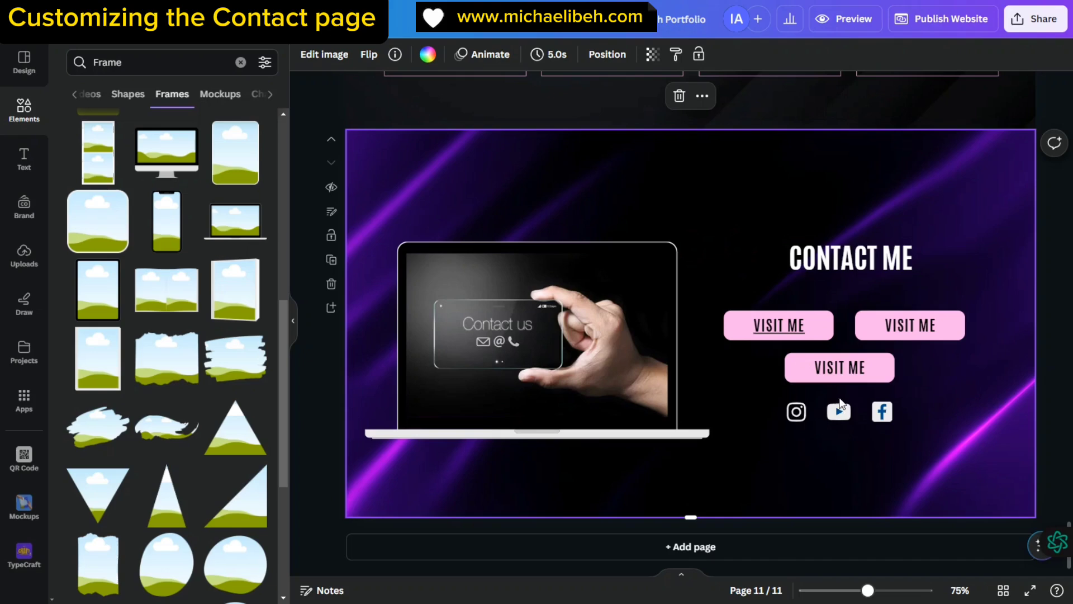
# - Ungroup the bottom pink button and retype its VISIT ME text as EMAIL ME
pyautogui.click(840, 369)
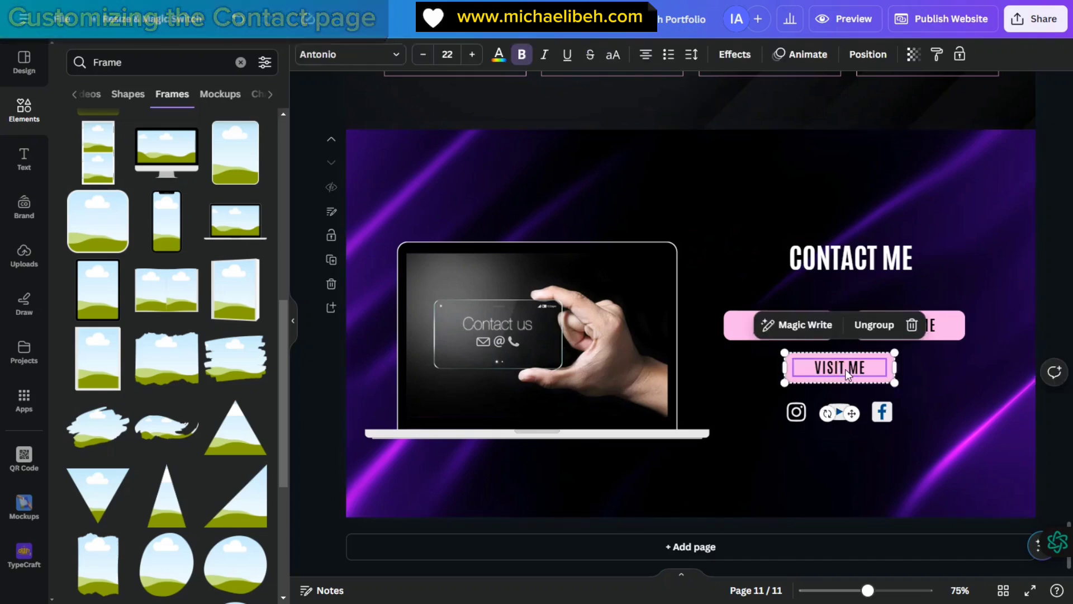
pyautogui.click(872, 330)
pyautogui.click(853, 365)
pyautogui.click(847, 367)
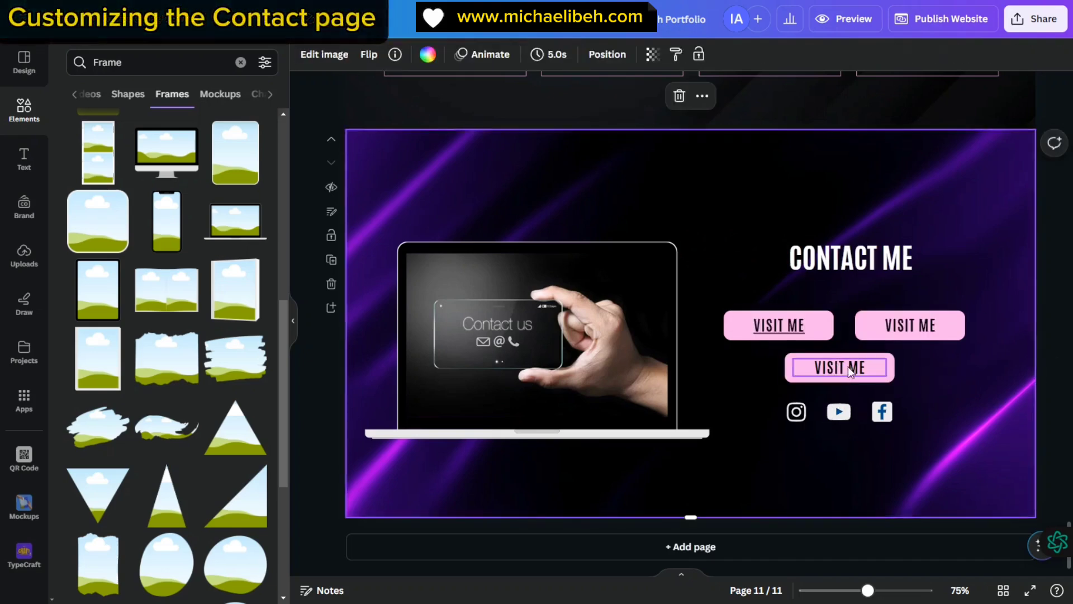
pyautogui.click(848, 367)
pyautogui.write('emi')
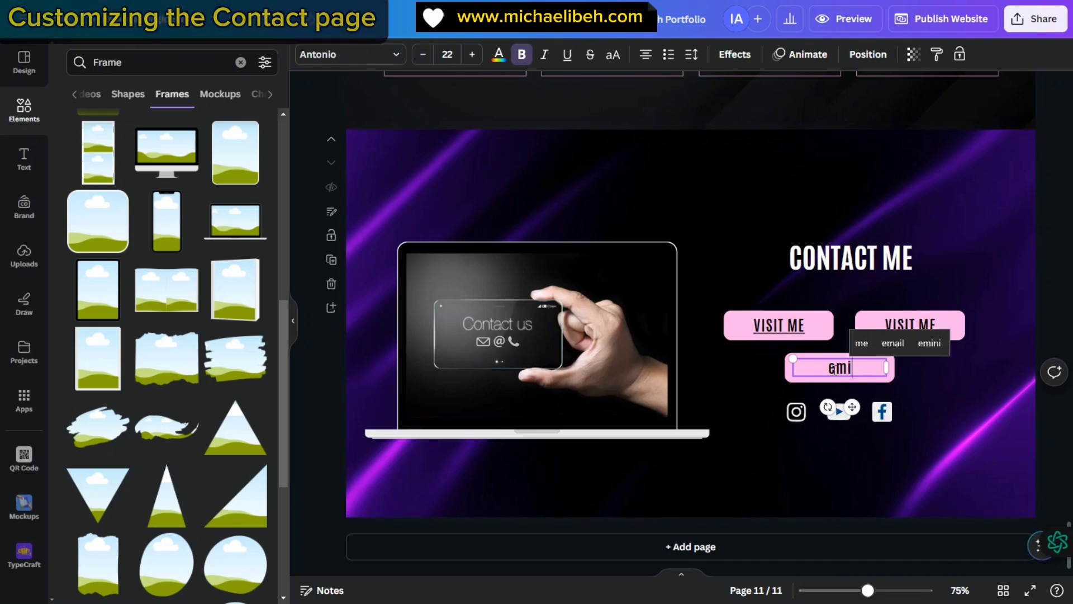
pyautogui.press('BackSpace')
pyautogui.press('BackSpace')
pyautogui.press('BackSpace')
pyautogui.write('E')
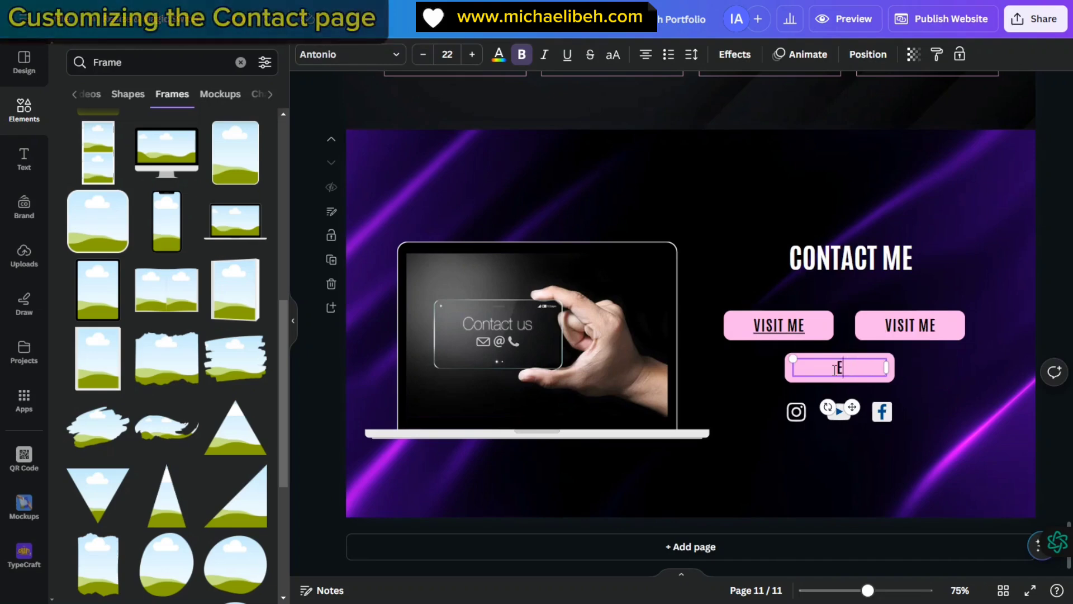
pyautogui.write('MAIL ME')
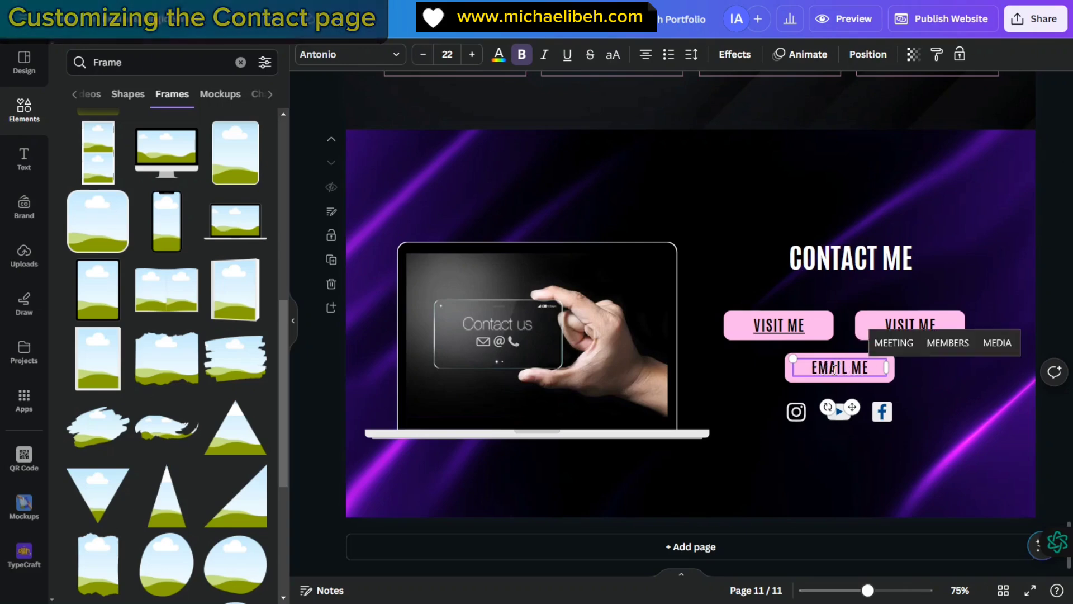
pyautogui.click(921, 367)
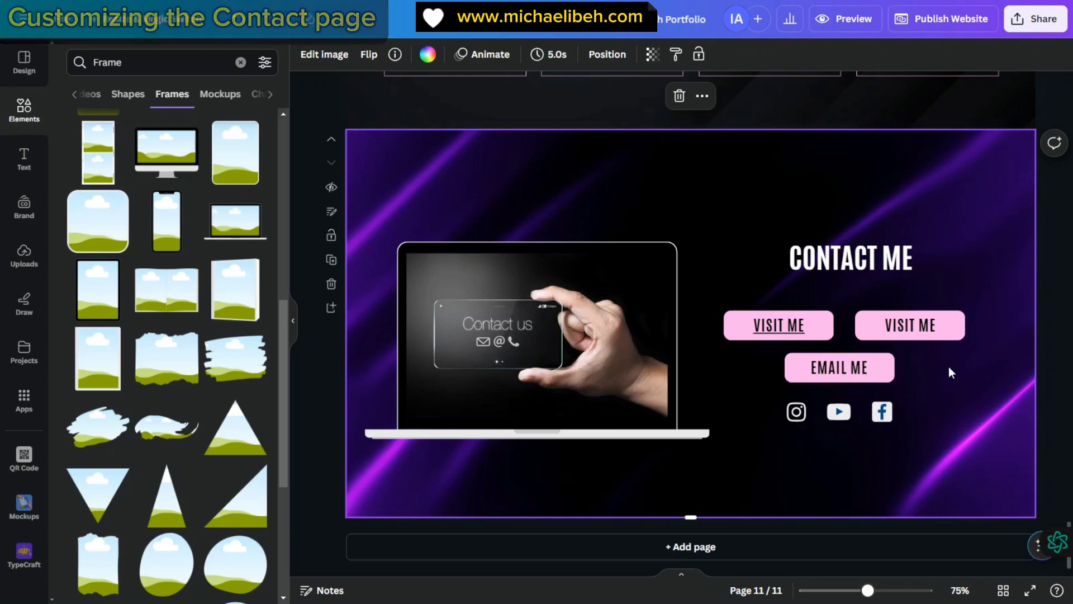
pyautogui.click(838, 369)
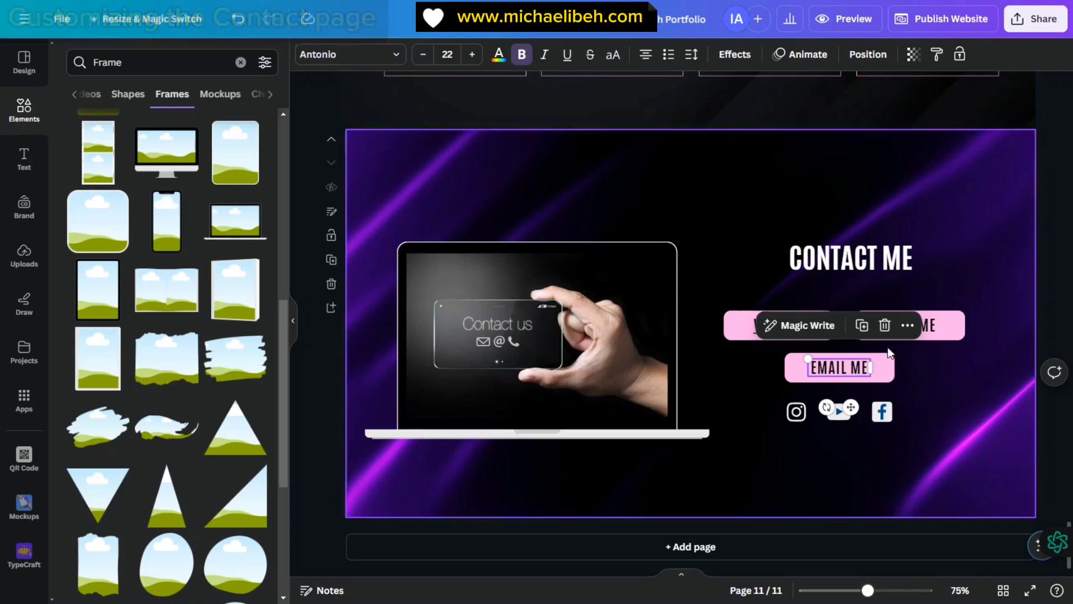
pyautogui.click(908, 326)
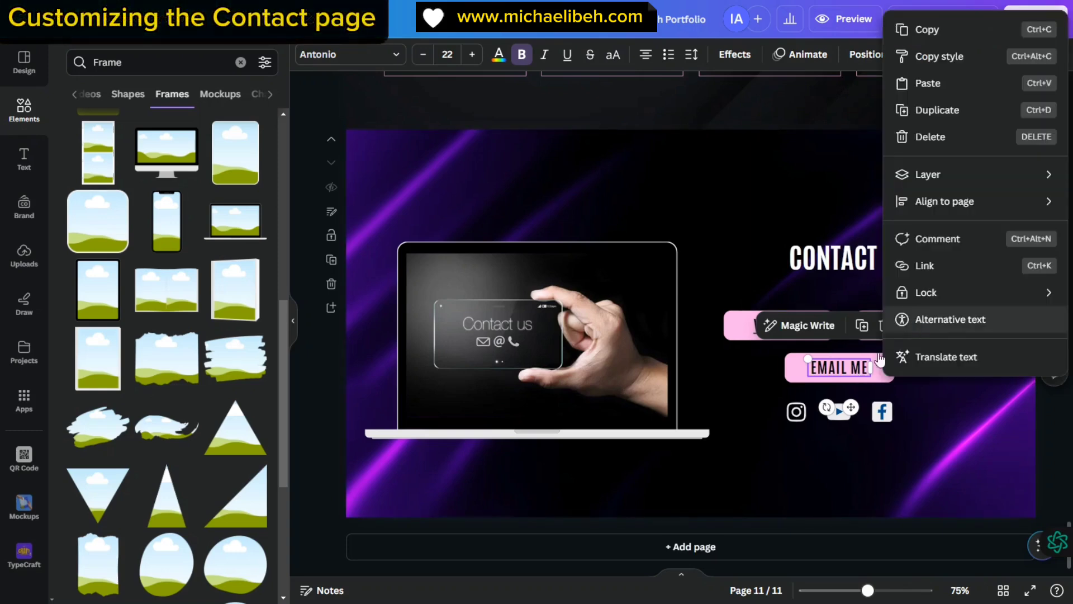
pyautogui.click(924, 267)
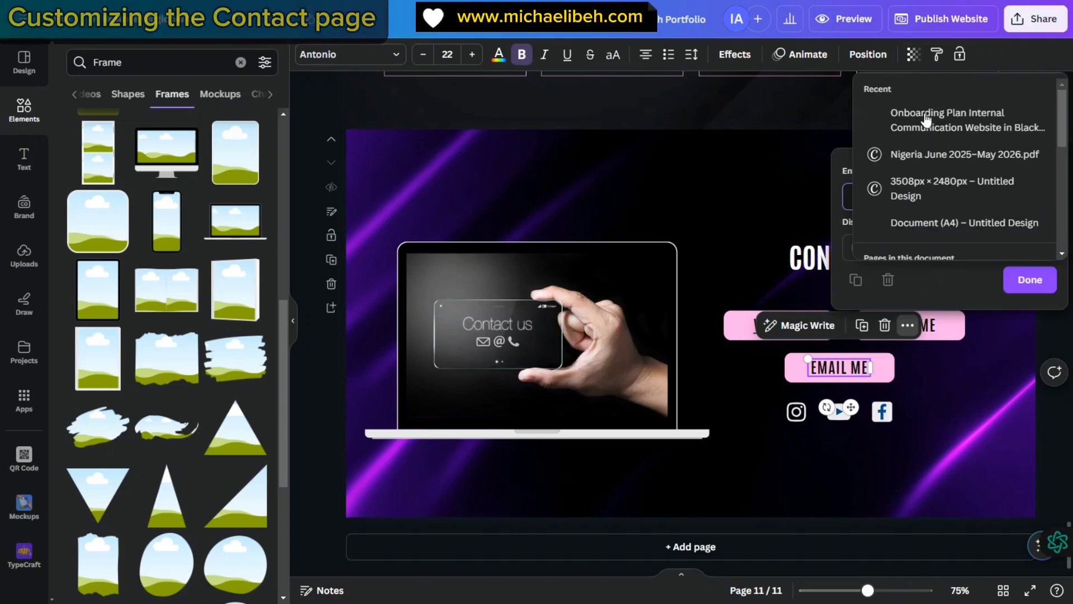
pyautogui.write('https://michaelibeh.net')
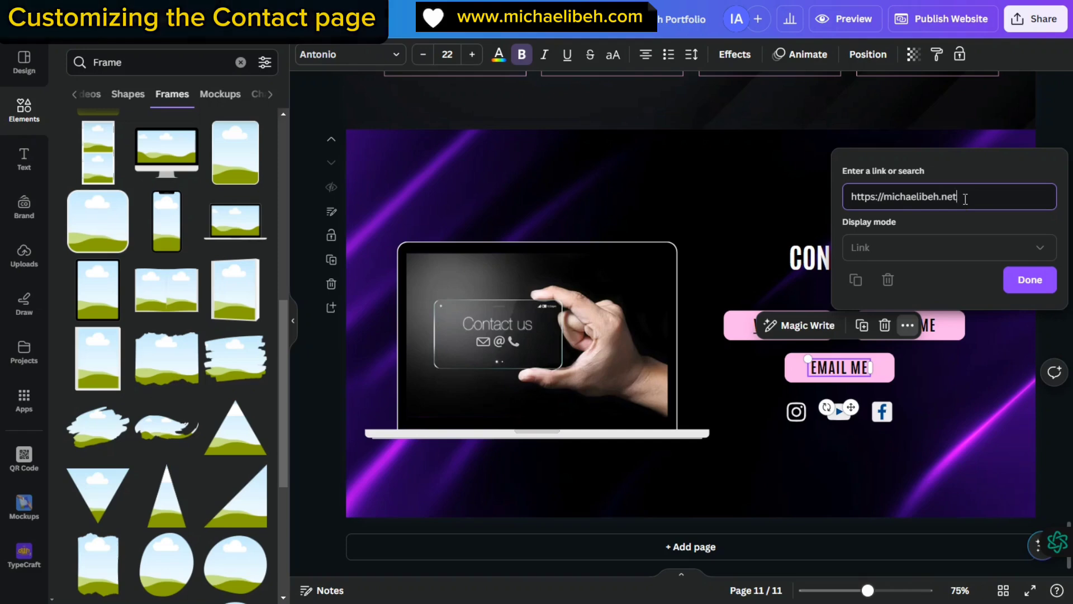
pyautogui.click(883, 197)
pyautogui.press('BackSpace')
pyautogui.press('BackSpace')
pyautogui.press('BackSpace')
pyautogui.press('BackSpace')
pyautogui.press('BackSpace')
pyautogui.press('BackSpace')
pyautogui.press('BackSpace')
pyautogui.press('BackSpace')
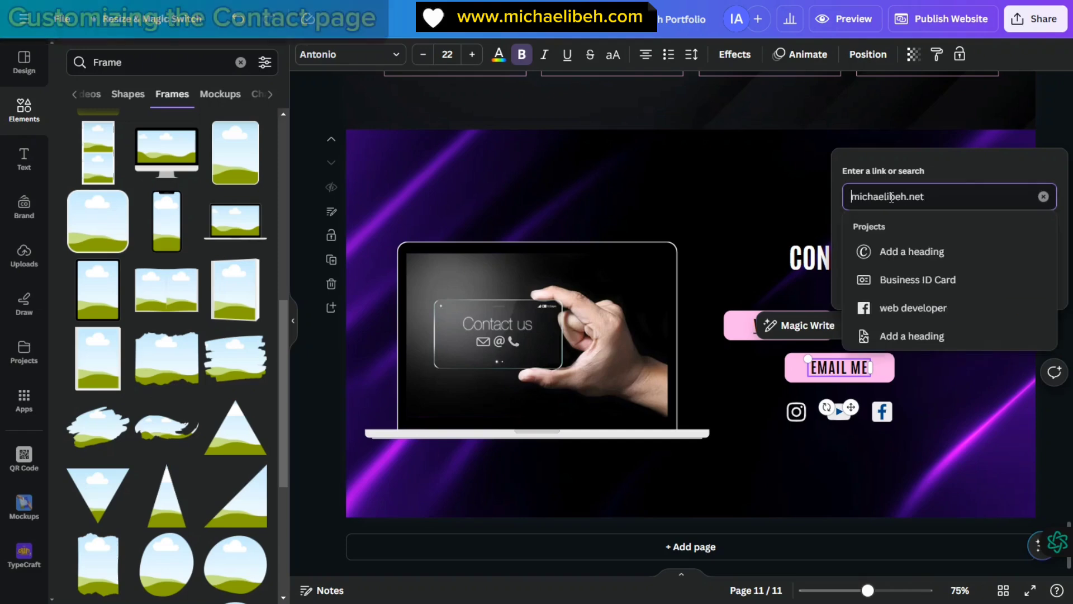
pyautogui.write('contac')
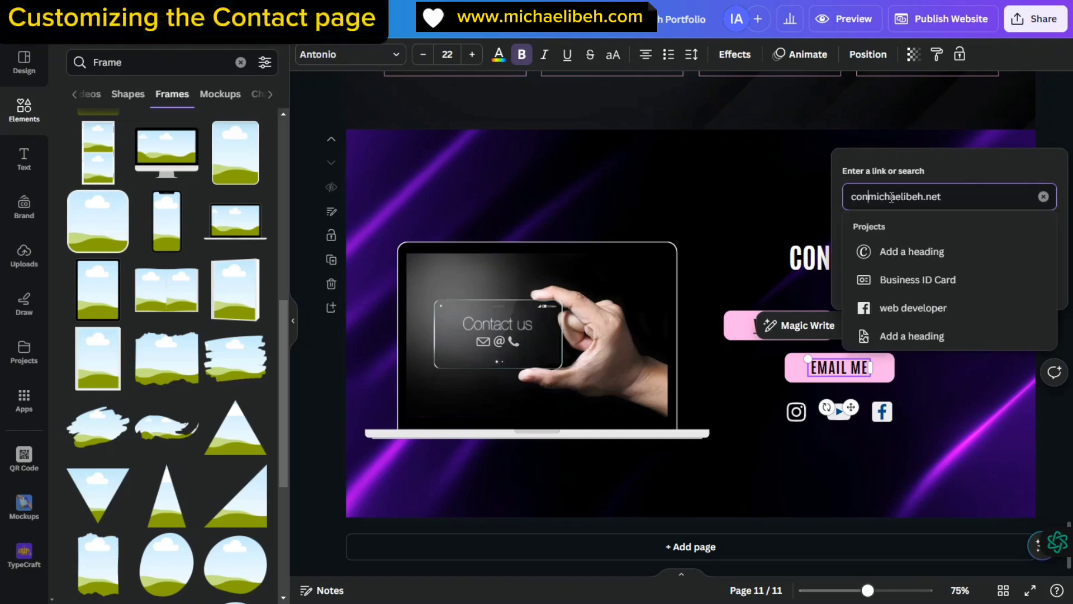
pyautogui.write('t@')
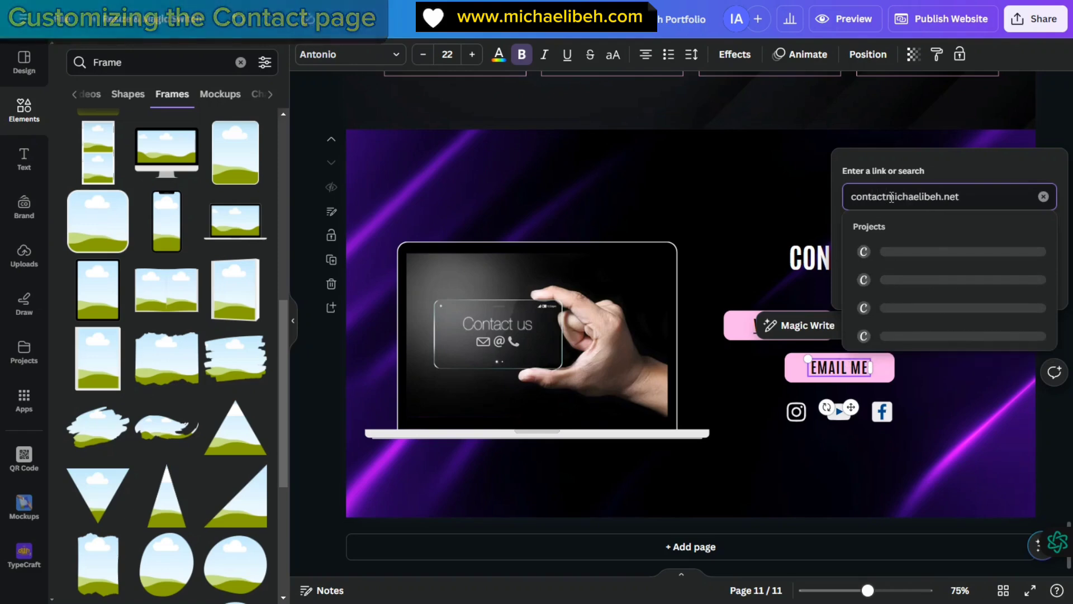
pyautogui.click(982, 199)
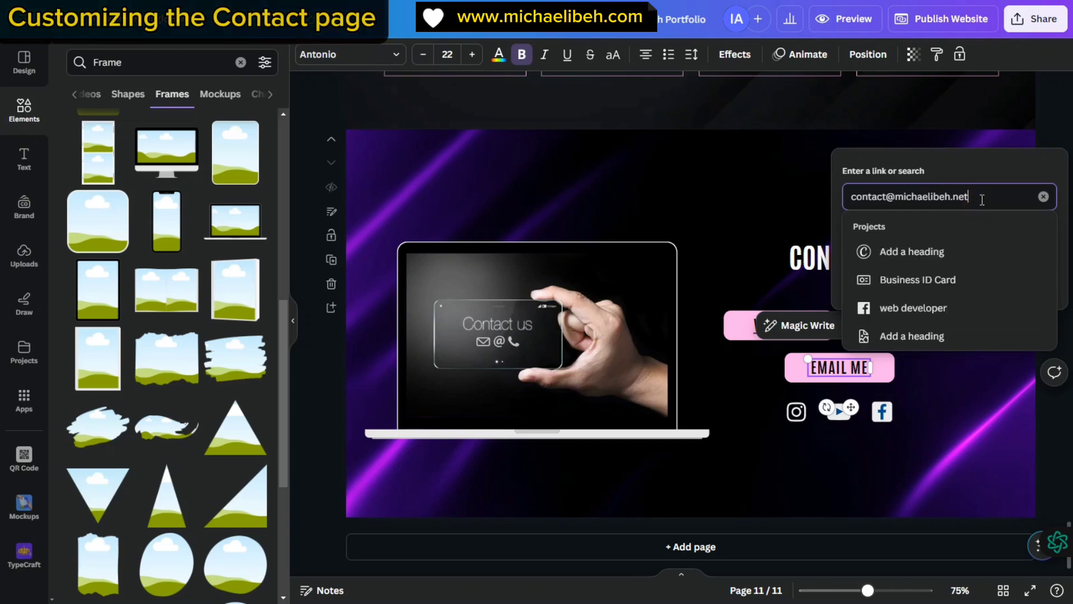
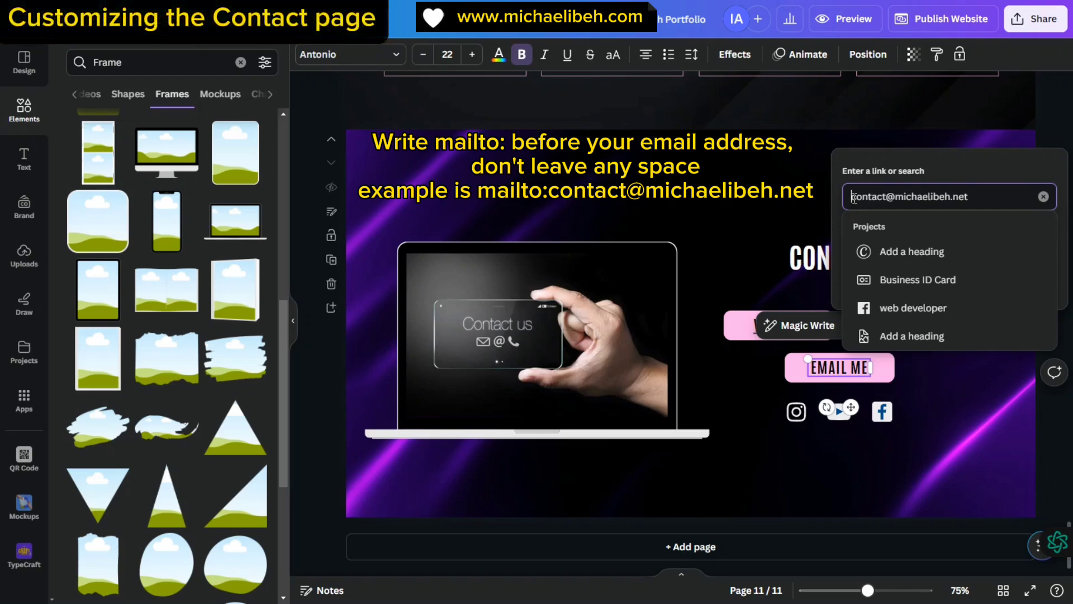
# - Prefix the EMAIL ME text's e-mail link with mailto: and apply it
pyautogui.write('mailto')
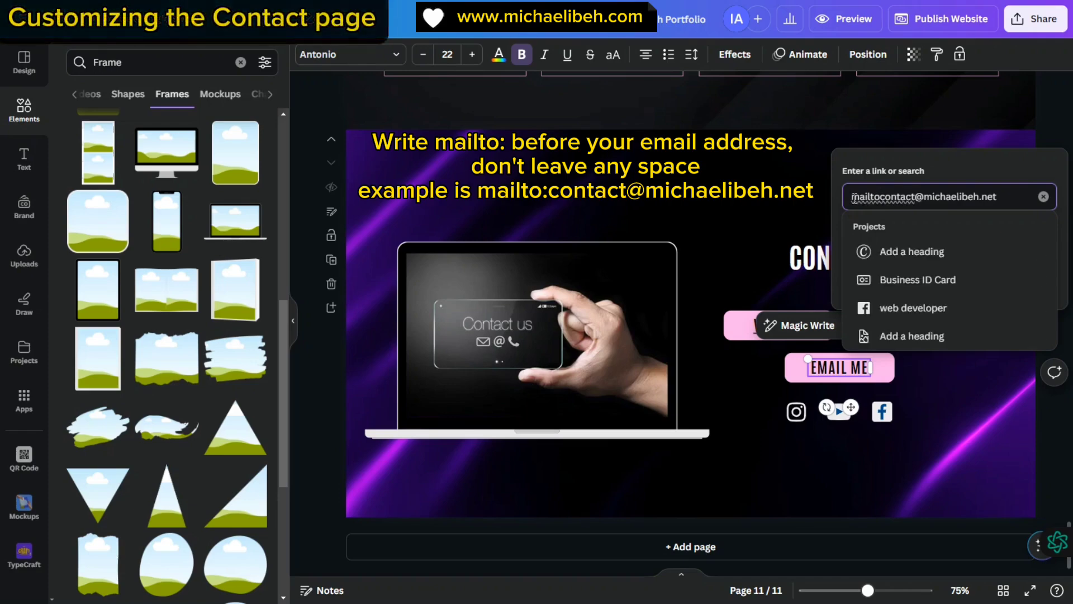
pyautogui.write(':')
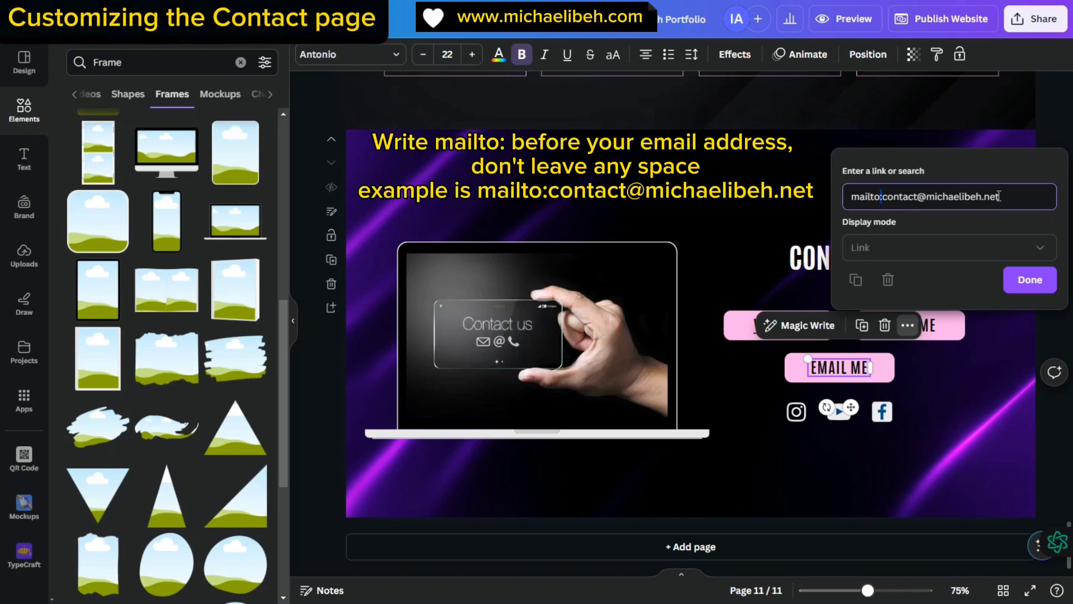
pyautogui.click(910, 196)
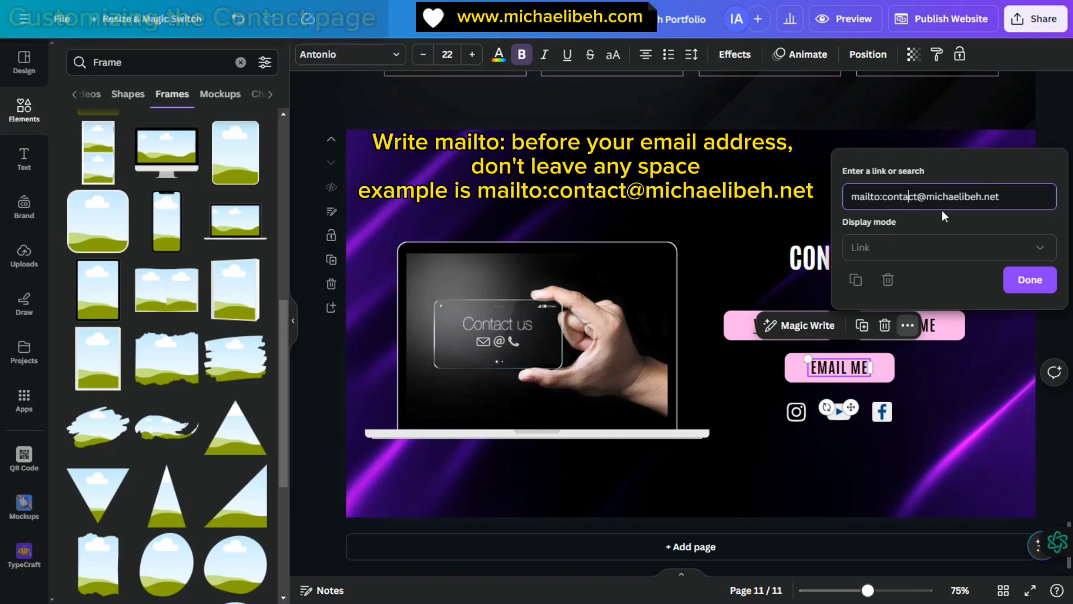
pyautogui.hotkey('ctrl', 'a')
pyautogui.hotkey('ctrl', 'c')
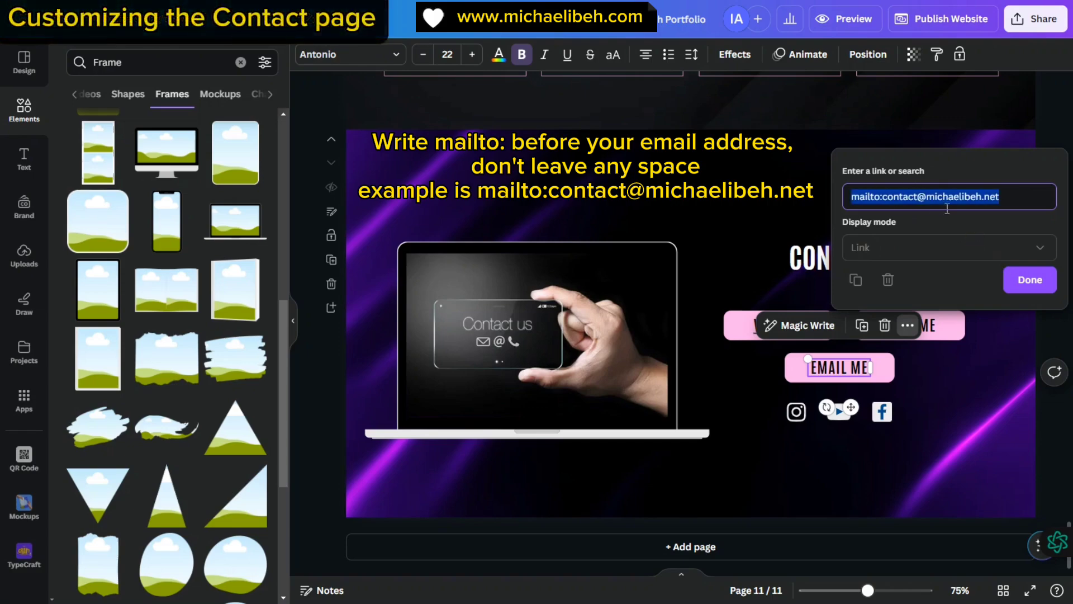
pyautogui.click(1031, 281)
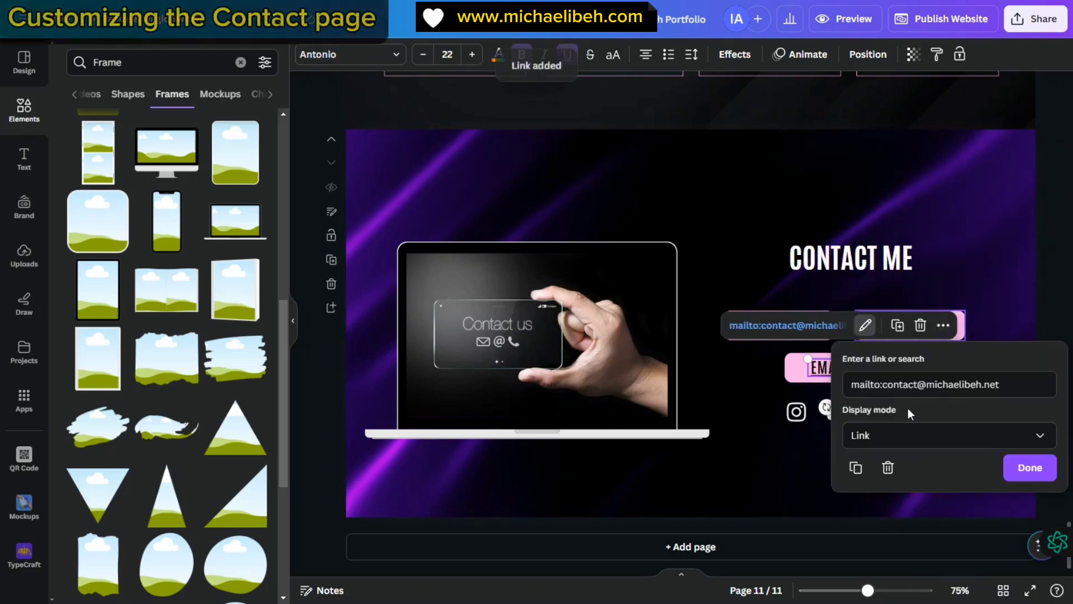
pyautogui.click(1015, 465)
# - Link the whole EMAIL ME button shape to the same mailto address
pyautogui.click(795, 369)
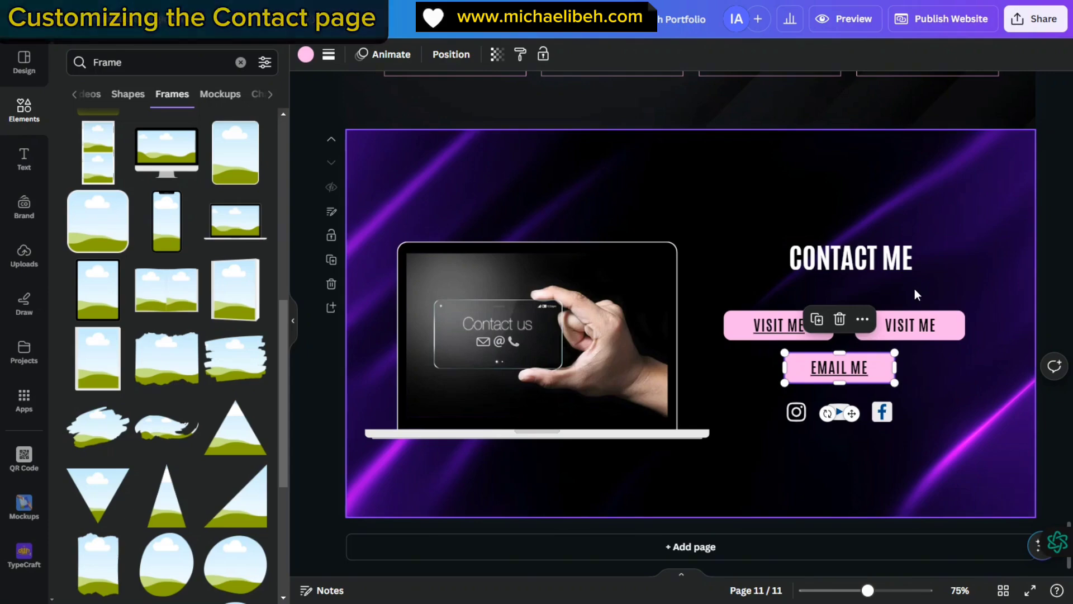
pyautogui.click(962, 379)
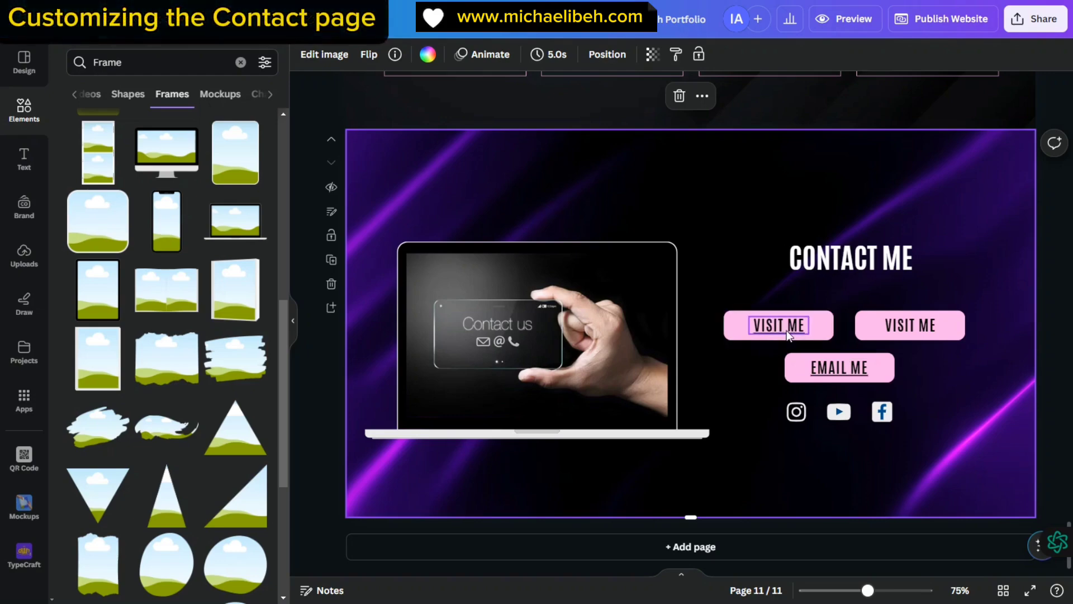
pyautogui.click(791, 368)
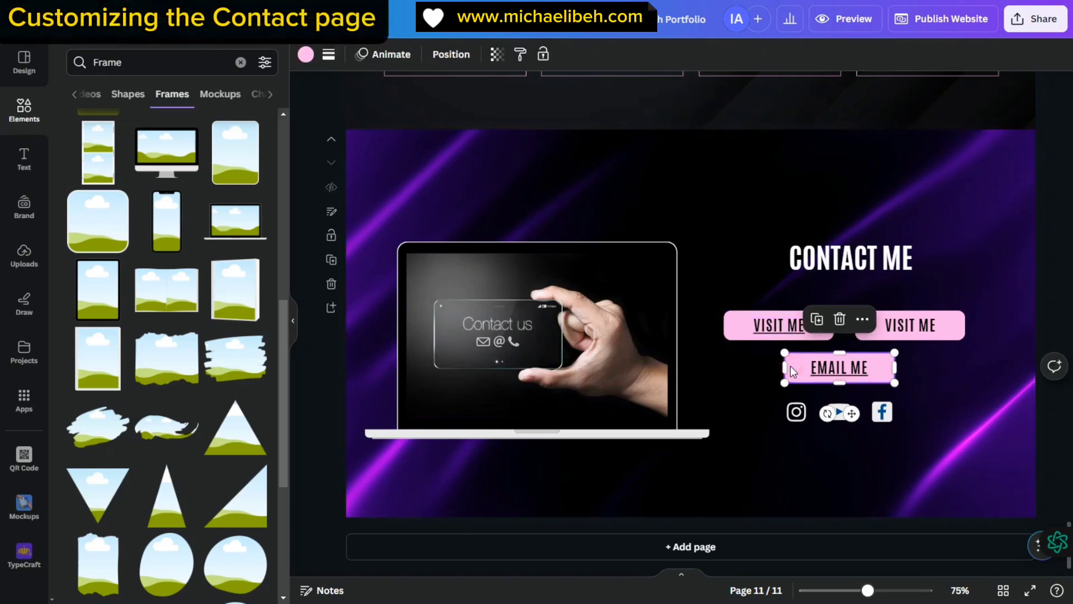
pyautogui.click(862, 324)
pyautogui.click(894, 264)
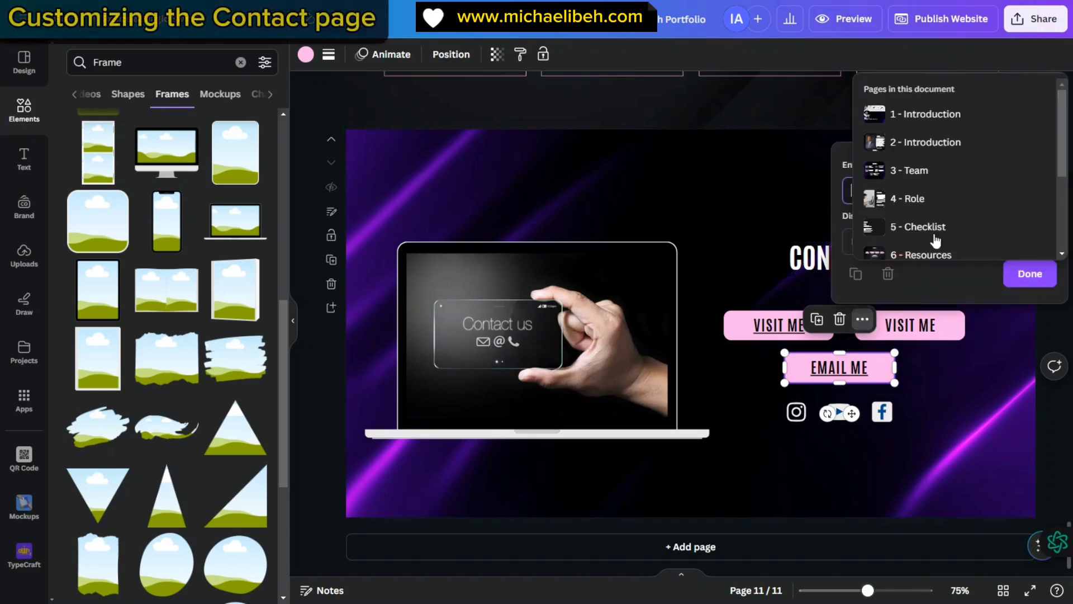
pyautogui.hotkey('ctrl', 'v')
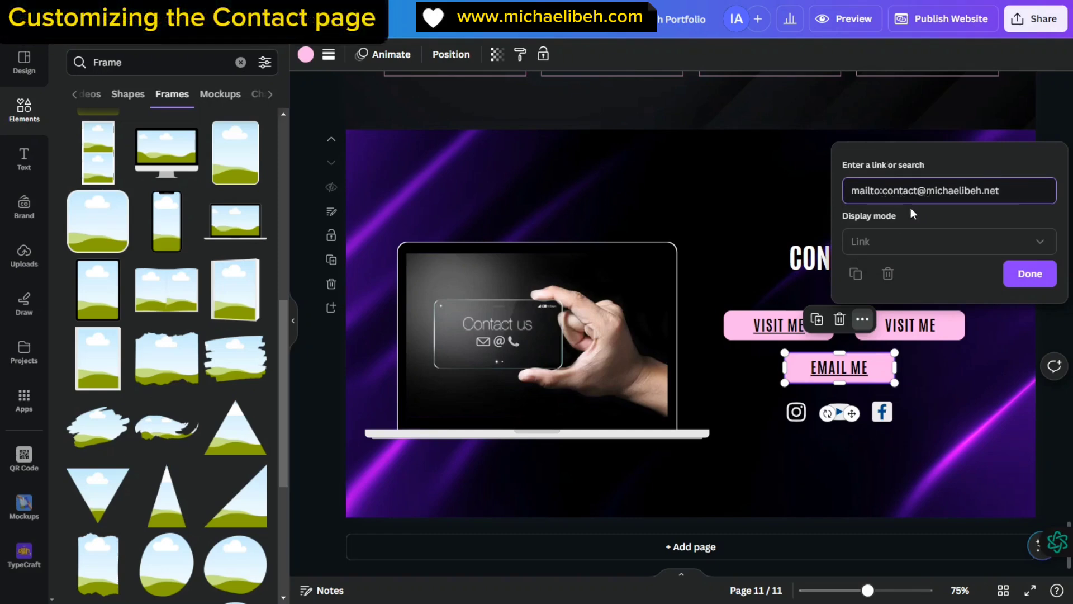
pyautogui.click(1030, 273)
pyautogui.click(1009, 335)
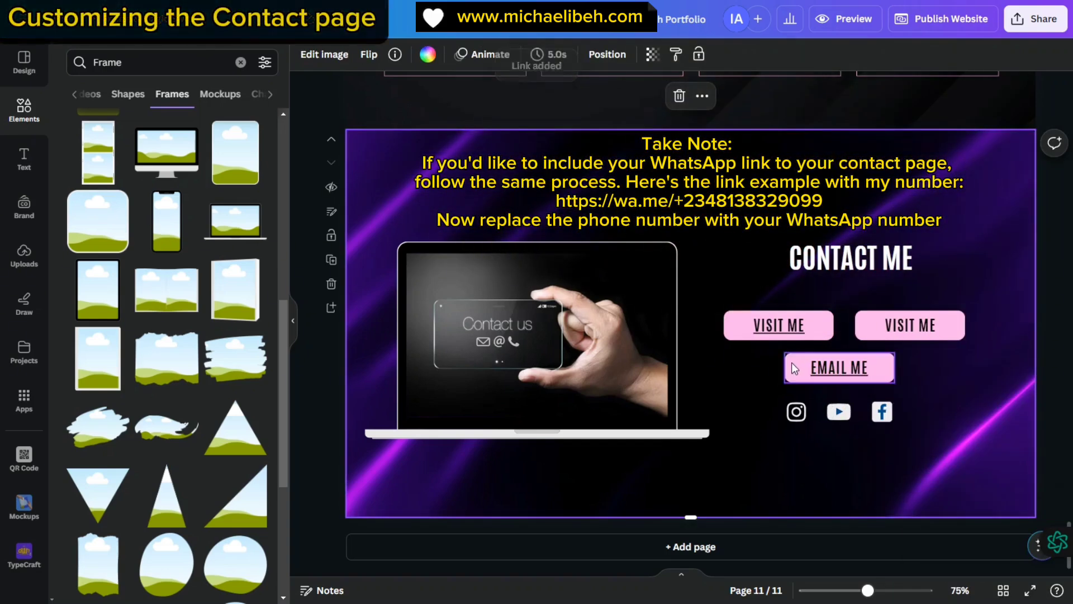
# - Check that both the EMAIL ME button and its text carry the mailto link
pyautogui.click(789, 363)
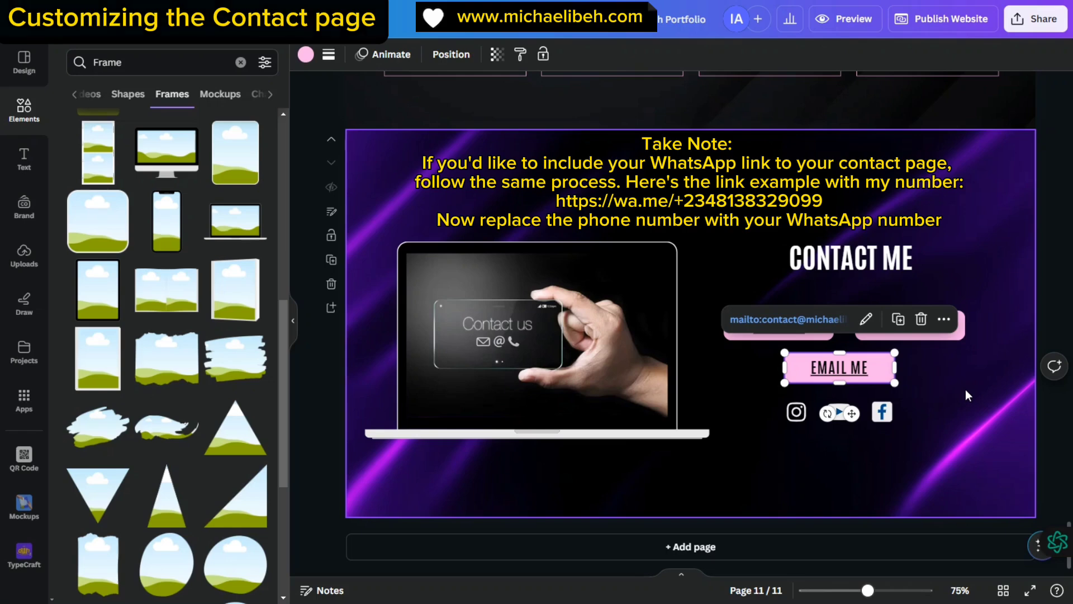
pyautogui.click(840, 369)
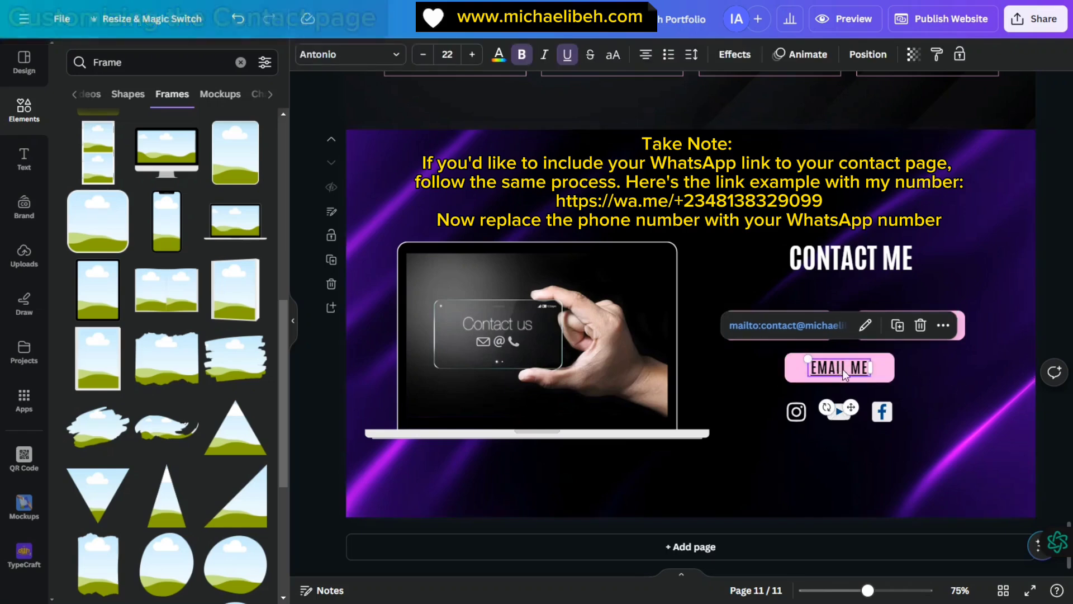
pyautogui.click(926, 367)
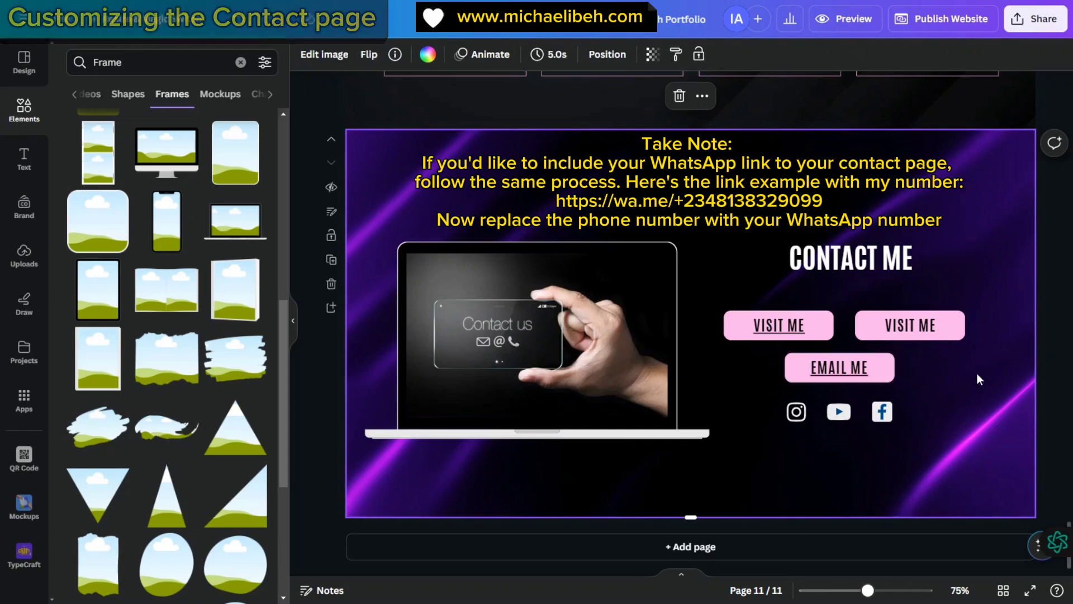
pyautogui.click(805, 369)
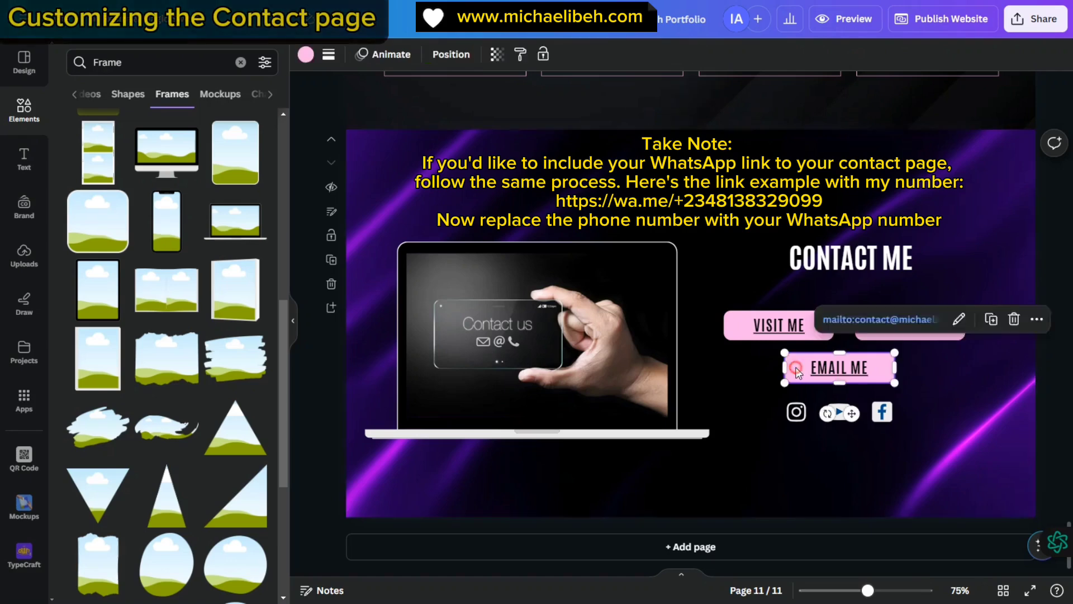
pyautogui.click(845, 372)
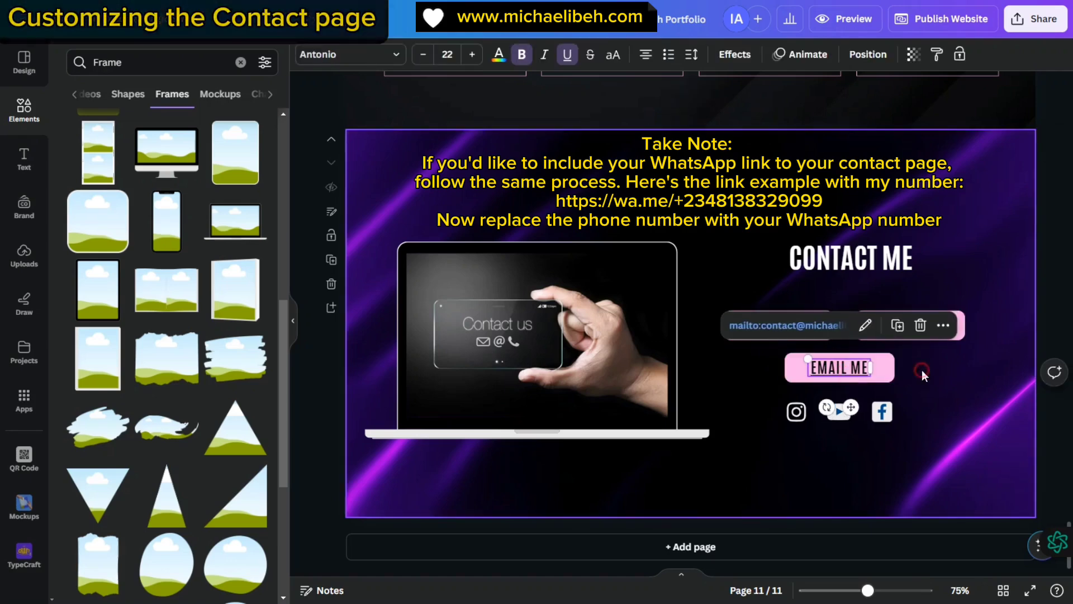
pyautogui.click(921, 370)
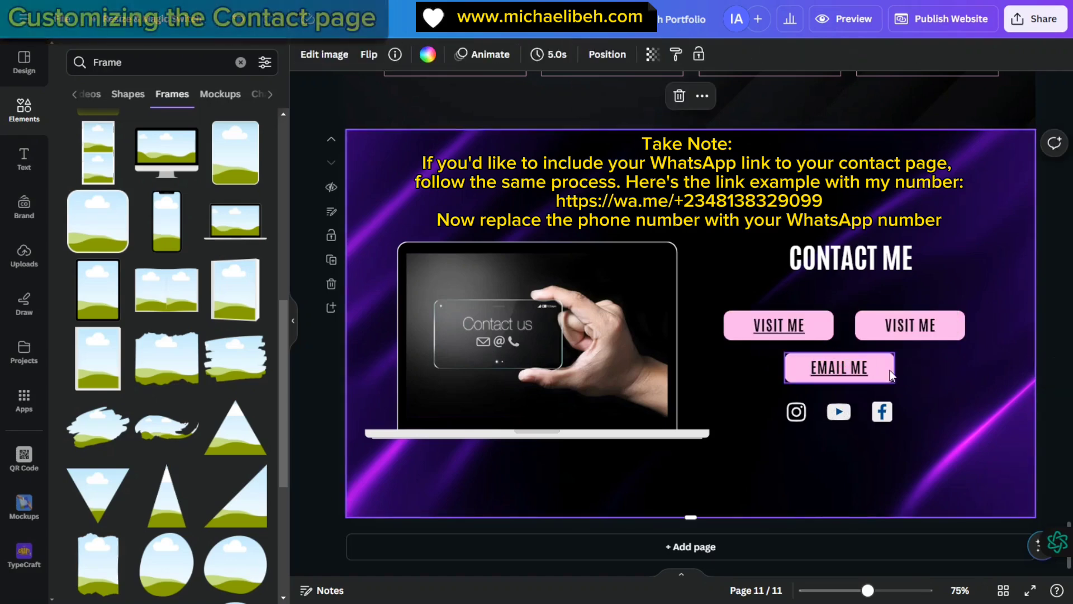
pyautogui.click(889, 367)
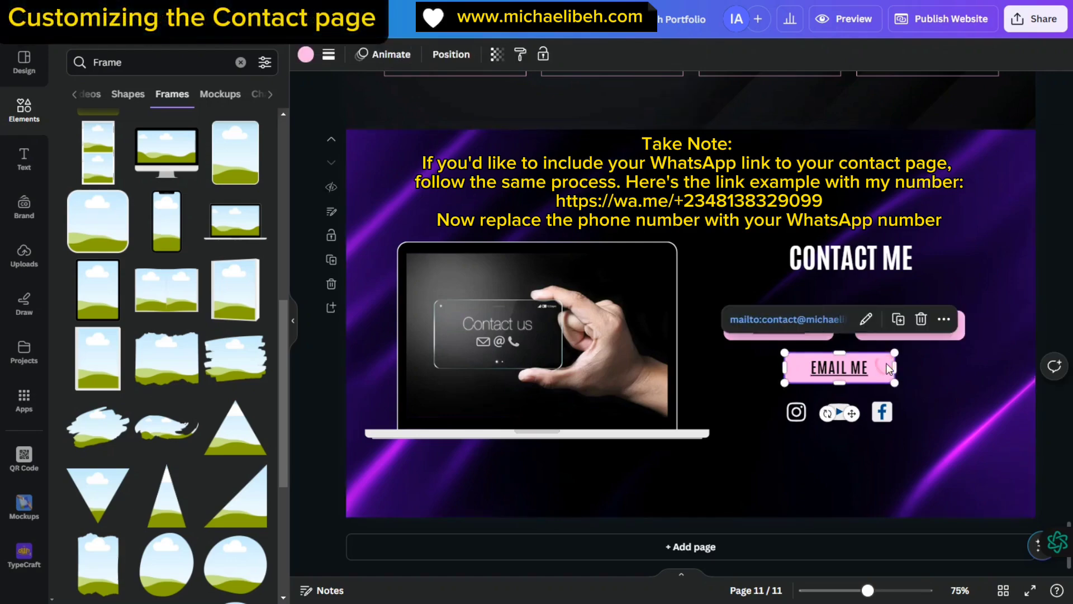
pyautogui.click(927, 371)
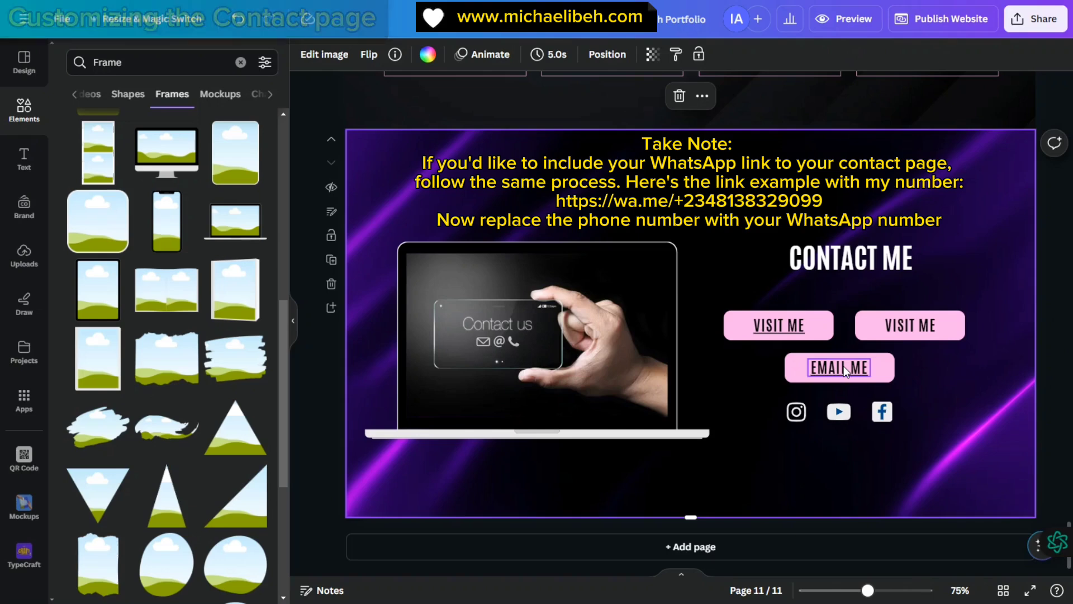
pyautogui.click(841, 367)
pyautogui.click(928, 368)
pyautogui.click(881, 367)
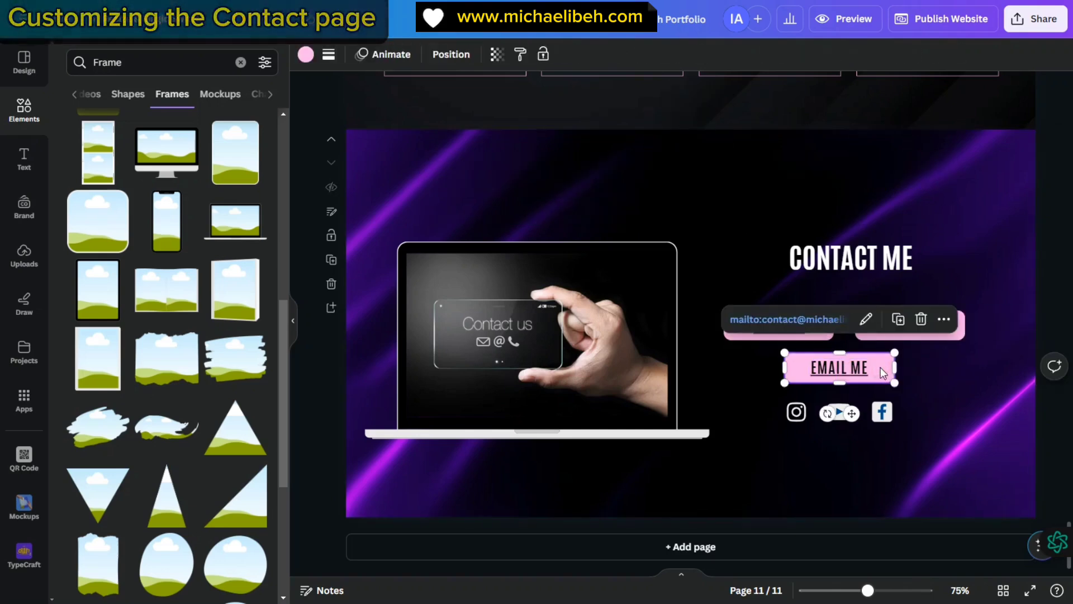
pyautogui.click(910, 365)
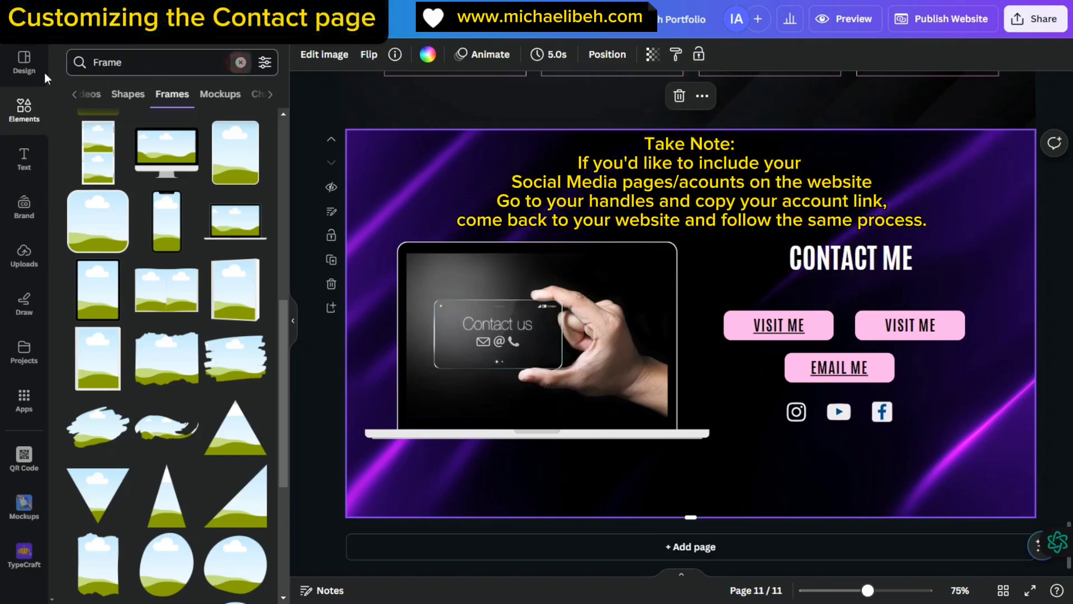
# - Search Elements for 'linkedin logo' and place a small LinkedIn icon beside Facebook
pyautogui.doubleClick(107, 63)
pyautogui.press('BackSpace')
pyautogui.write('l')
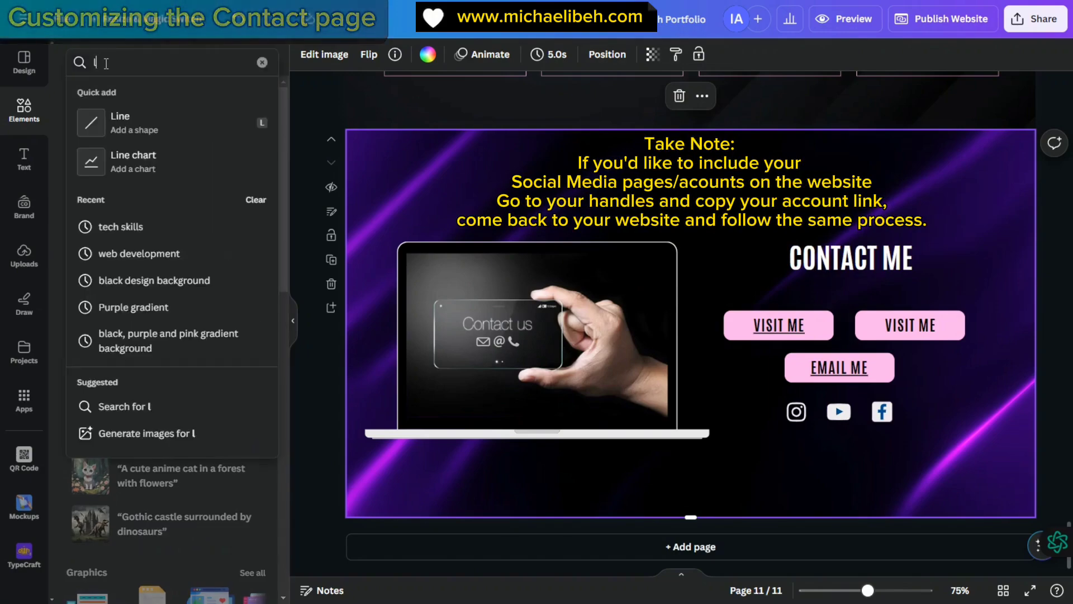
pyautogui.write('inkedin logo')
pyautogui.press('Return')
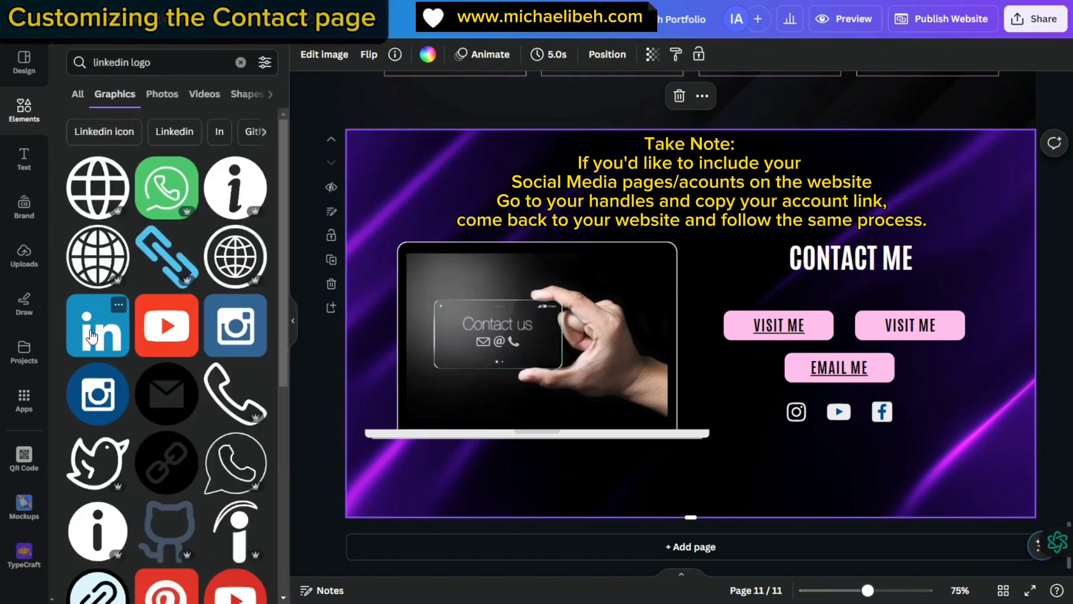
pyautogui.click(98, 325)
pyautogui.moveTo(690, 336); pyautogui.dragTo(931, 406)
# - Recolour the Instagram, Facebook, LinkedIn and YouTube icons, giving YouTube a dark purple
pyautogui.click(428, 54)
pyautogui.click(183, 172)
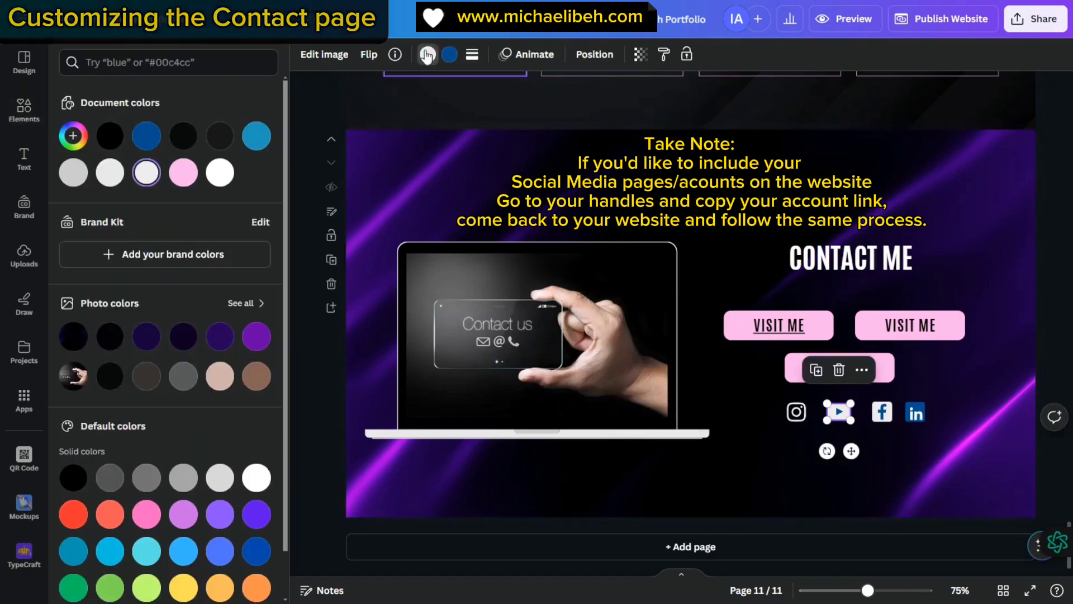
pyautogui.click(796, 412)
pyautogui.click(109, 136)
pyautogui.click(882, 412)
pyautogui.click(110, 136)
pyautogui.click(915, 412)
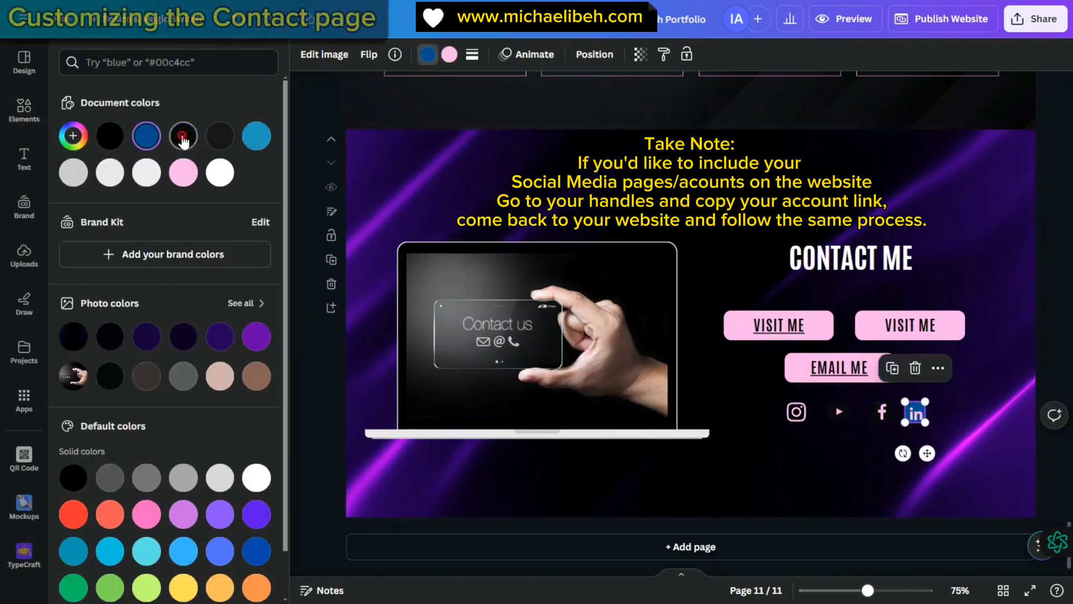
pyautogui.click(109, 136)
pyautogui.click(839, 412)
pyautogui.click(110, 136)
pyautogui.click(183, 336)
pyautogui.click(984, 380)
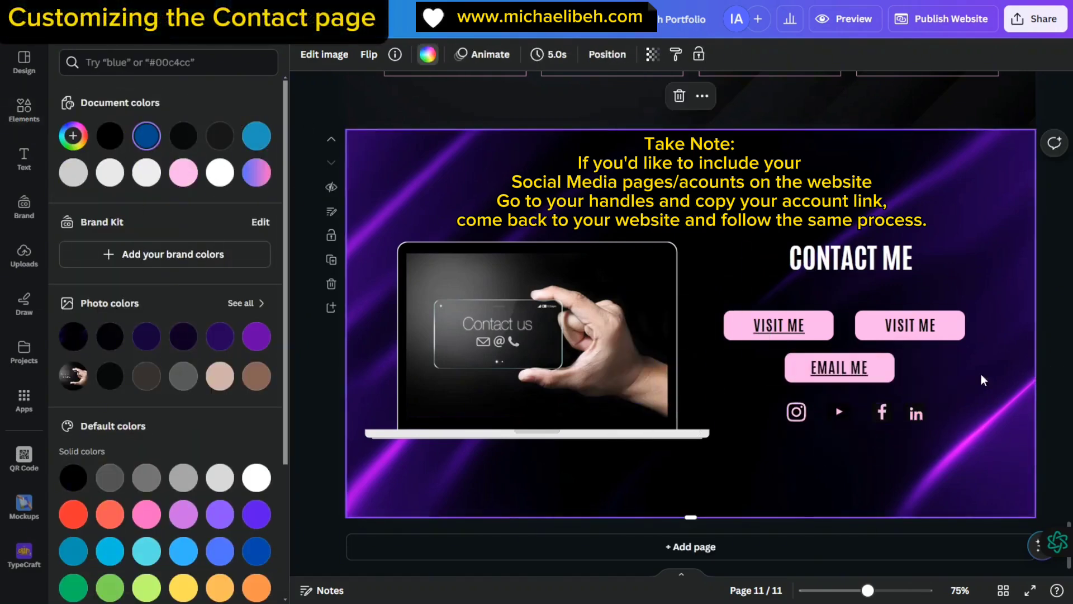
# - Open the link box for the Instagram icon, then close it
pyautogui.click(793, 413)
pyautogui.click(820, 367)
pyautogui.click(850, 278)
pyautogui.click(913, 443)
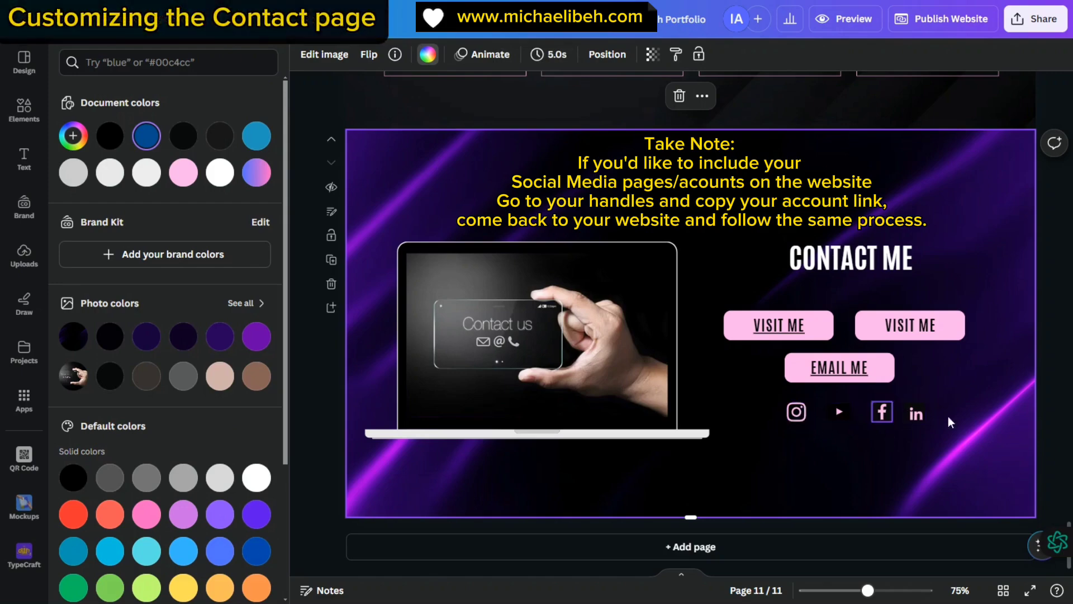
# - Delete the e-mail address from the Instagram icon's link field
pyautogui.click(800, 411)
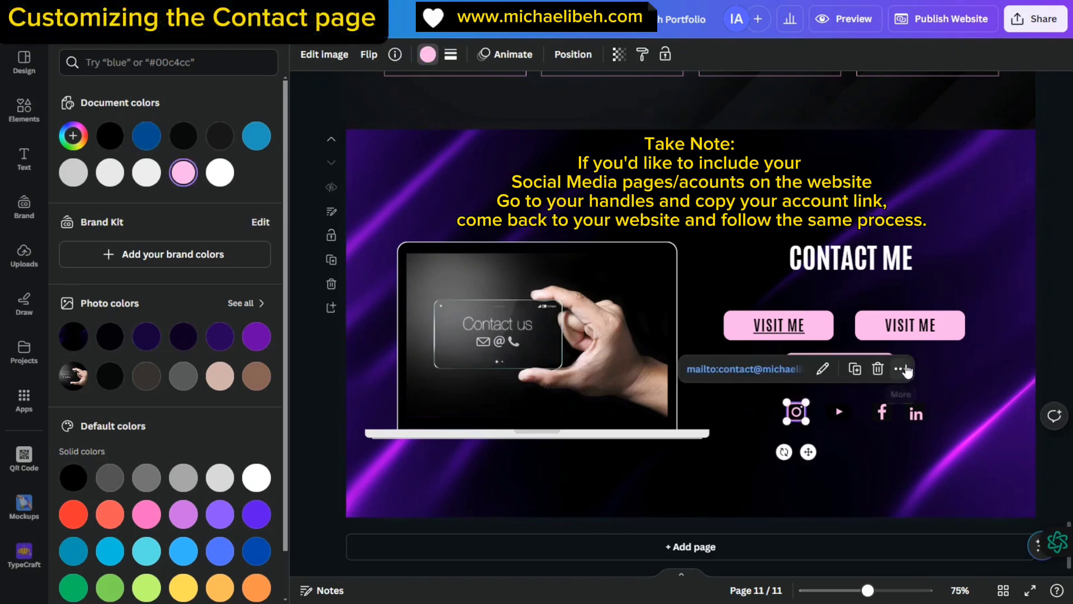
pyautogui.click(900, 368)
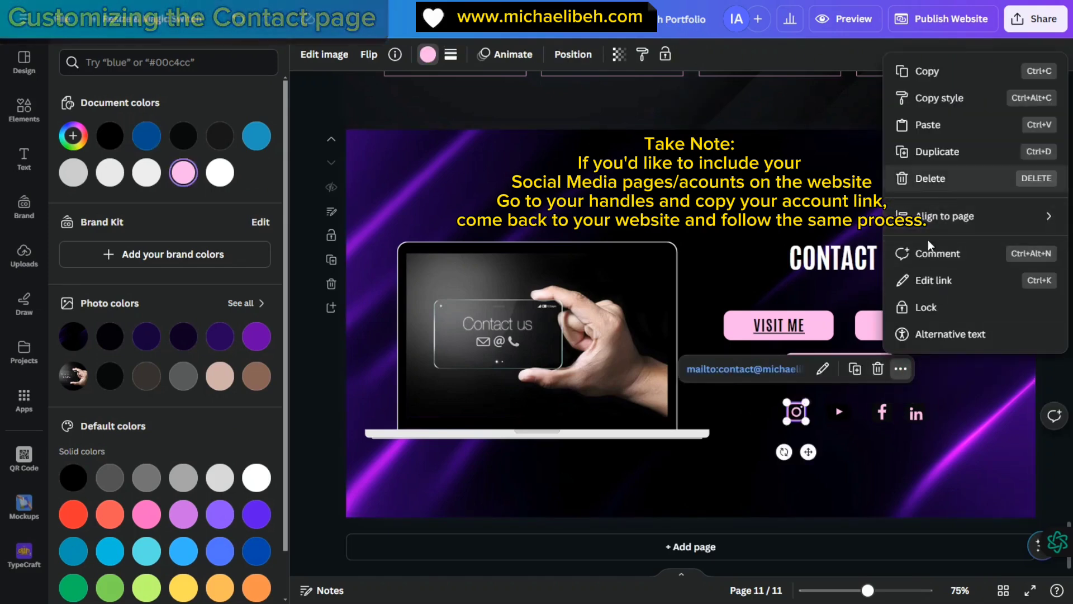
pyautogui.click(942, 283)
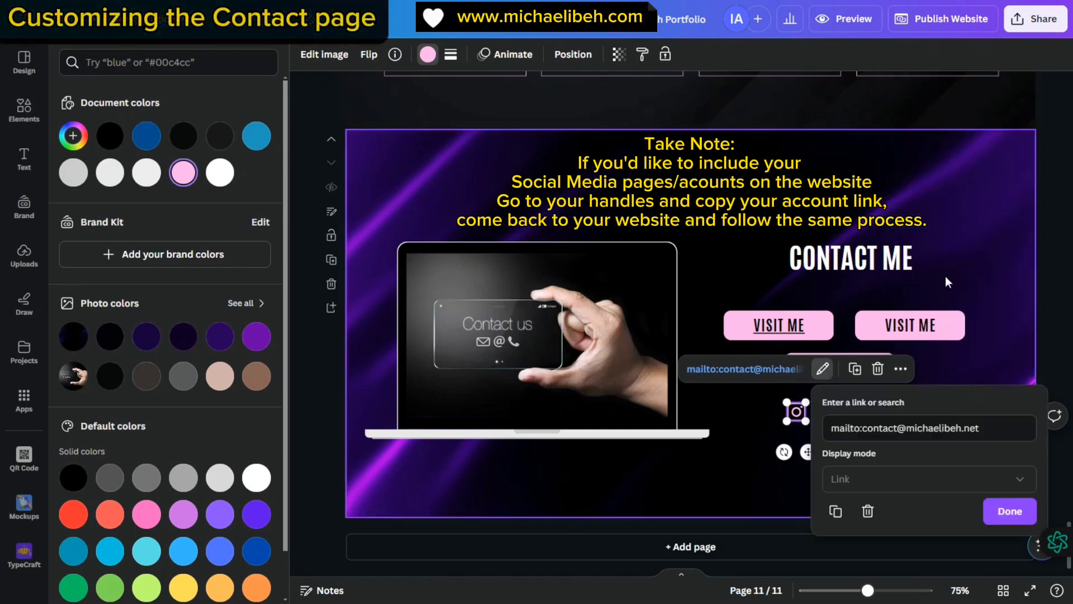
pyautogui.moveTo(995, 428); pyautogui.dragTo(844, 432)
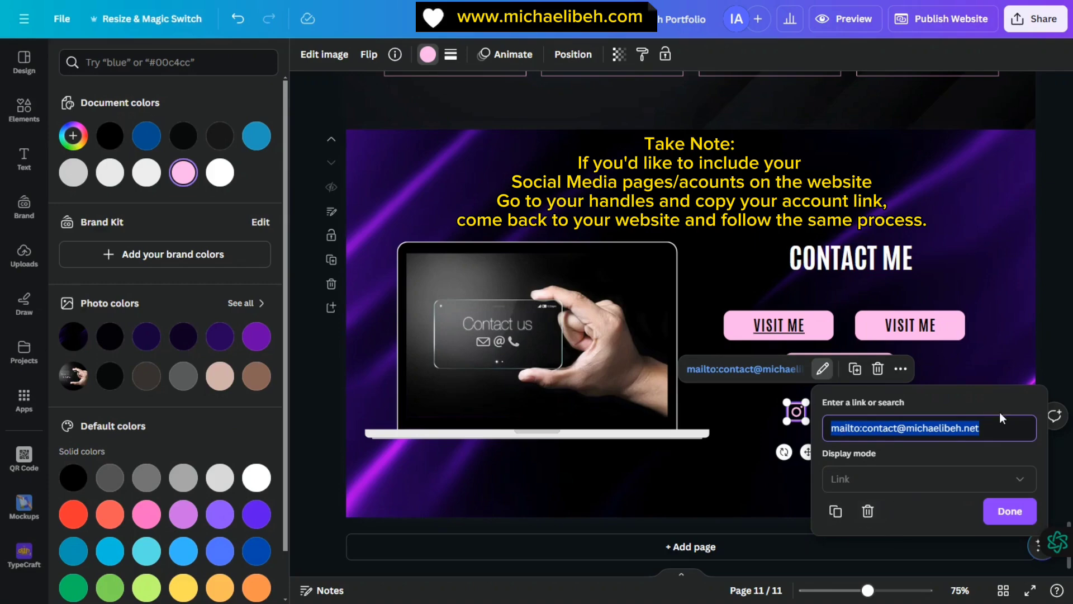
pyautogui.moveTo(992, 425); pyautogui.dragTo(812, 435)
pyautogui.press('BackSpace')
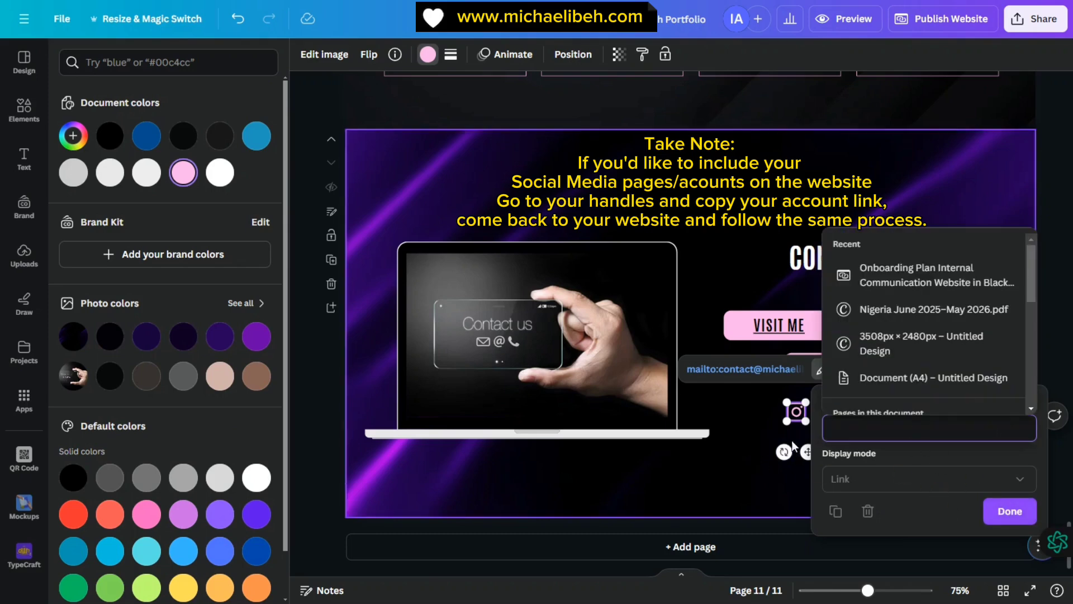
pyautogui.click(1011, 512)
pyautogui.click(768, 404)
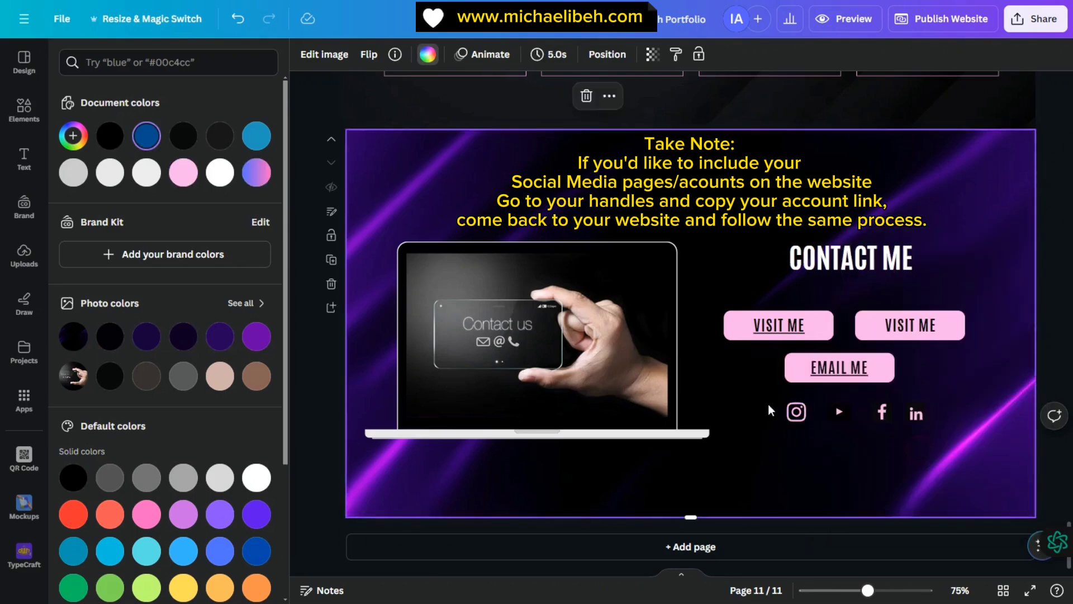
# - Remove the link from the Instagram icon entirely
pyautogui.click(791, 412)
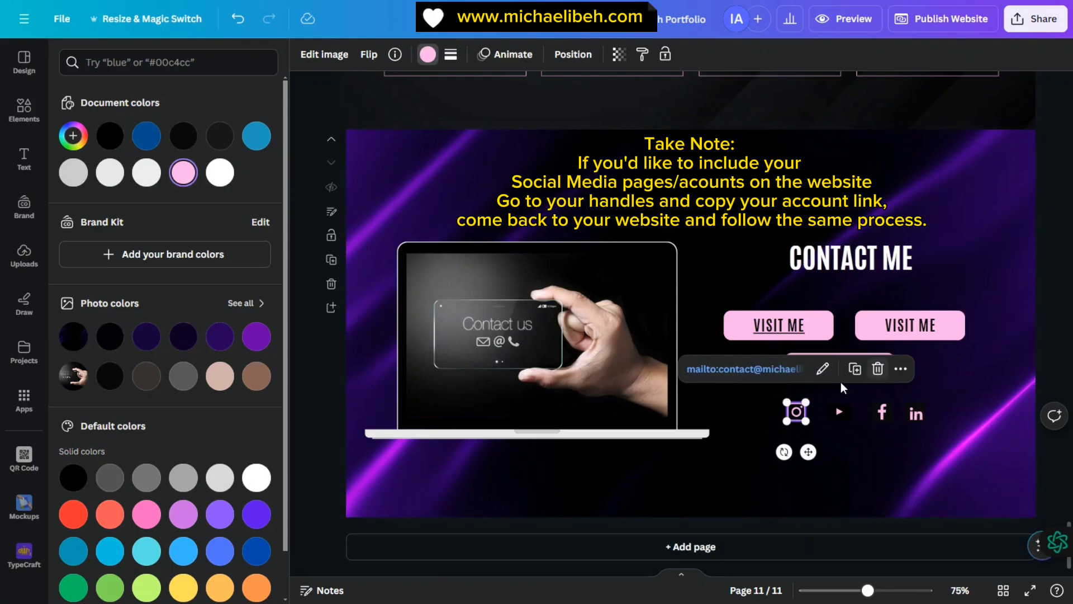
pyautogui.click(899, 369)
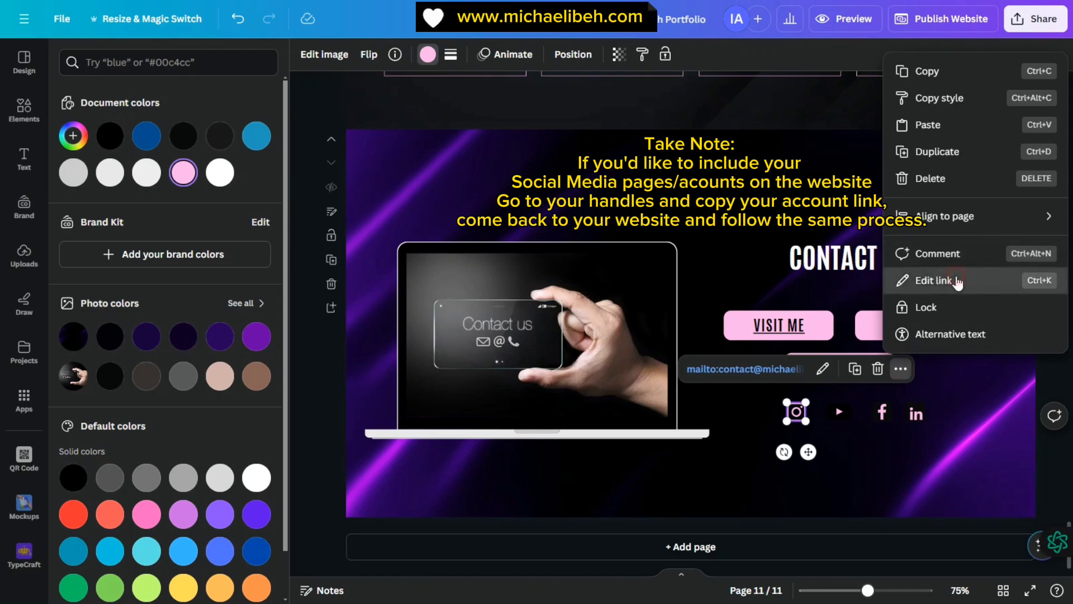
pyautogui.click(953, 282)
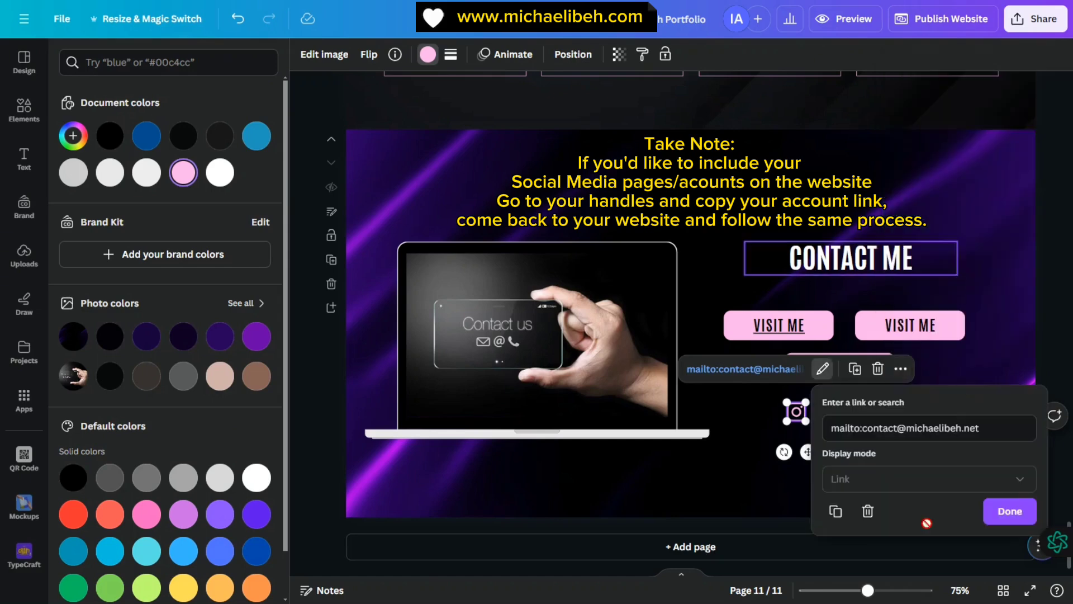
pyautogui.click(867, 512)
pyautogui.click(822, 458)
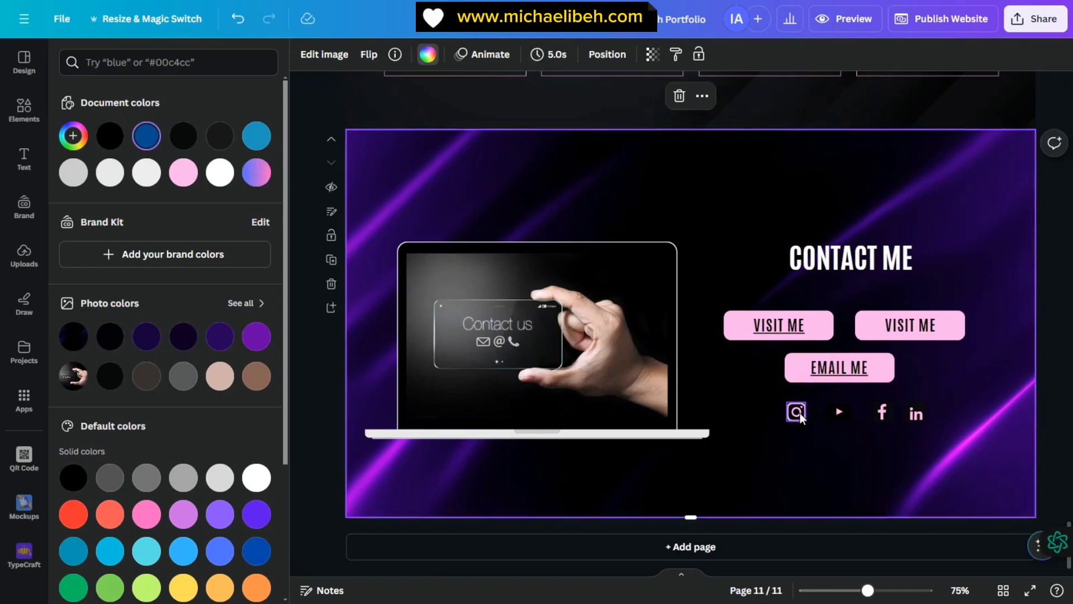
pyautogui.click(800, 412)
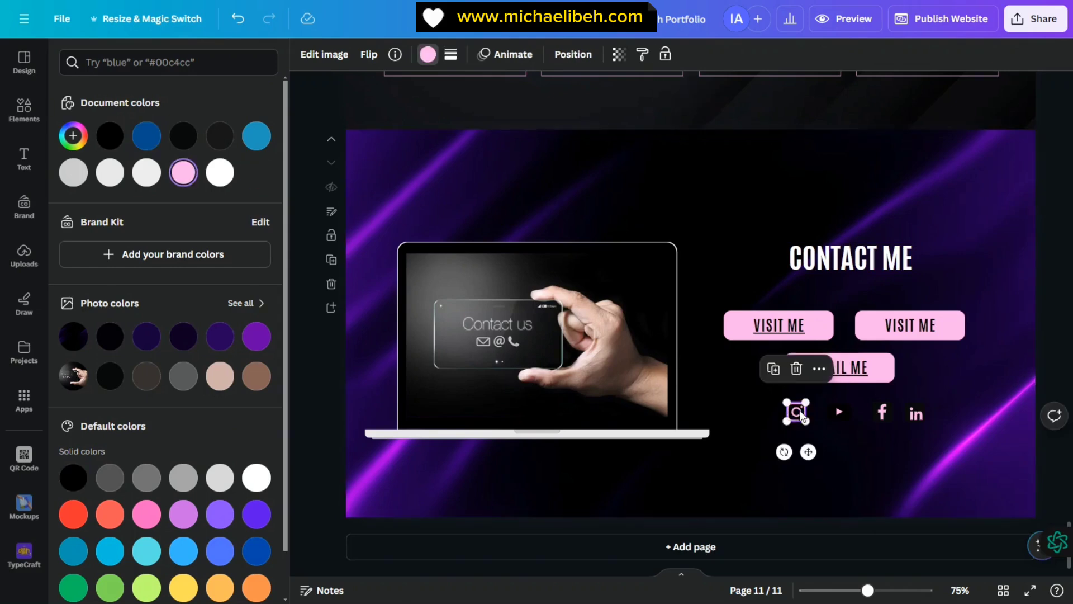
pyautogui.click(853, 440)
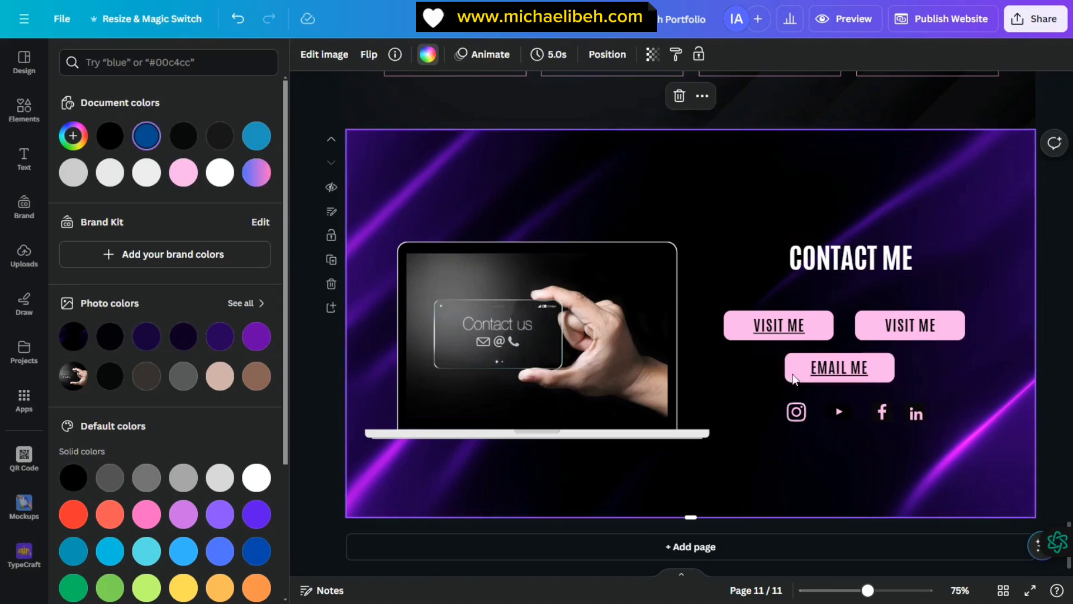
# - Select all four social icons, resize the row, and collapse the side panel
pyautogui.click(798, 412)
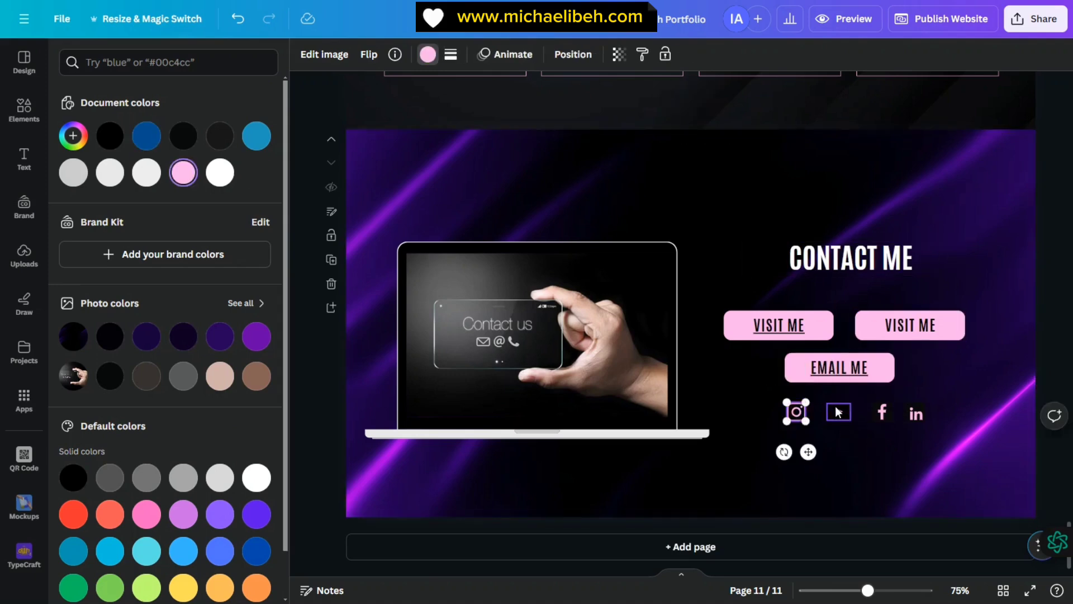
pyautogui.keyDown('shift'); pyautogui.click(839, 412); pyautogui.keyUp('shift')
pyautogui.keyDown('shift'); pyautogui.click(883, 414); pyautogui.keyUp('shift')
pyautogui.keyDown('shift'); pyautogui.click(917, 414); pyautogui.keyUp('shift')
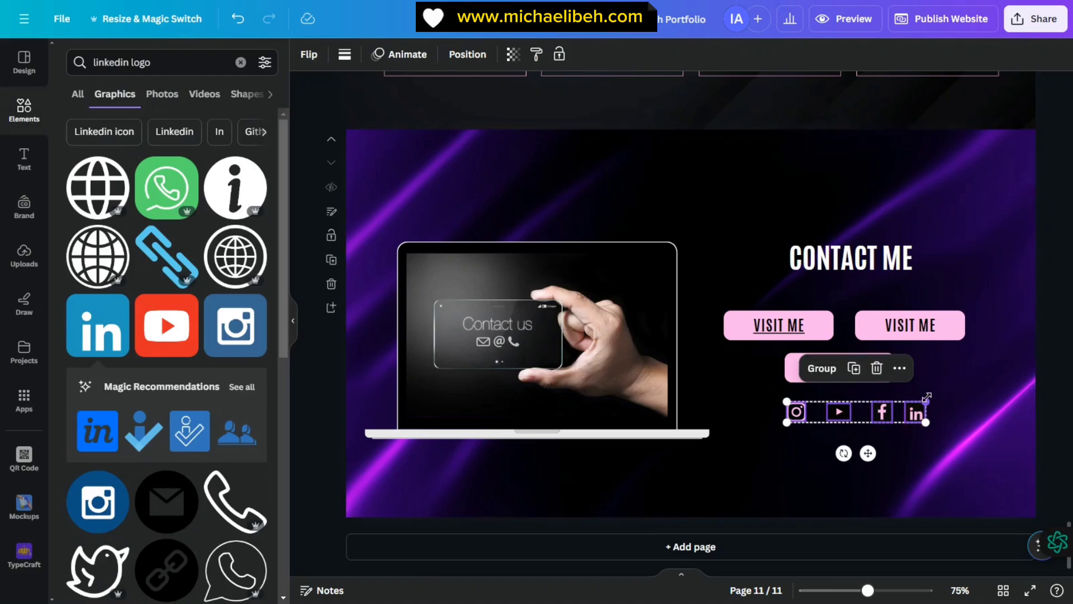
pyautogui.moveTo(926, 400); pyautogui.dragTo(873, 408)
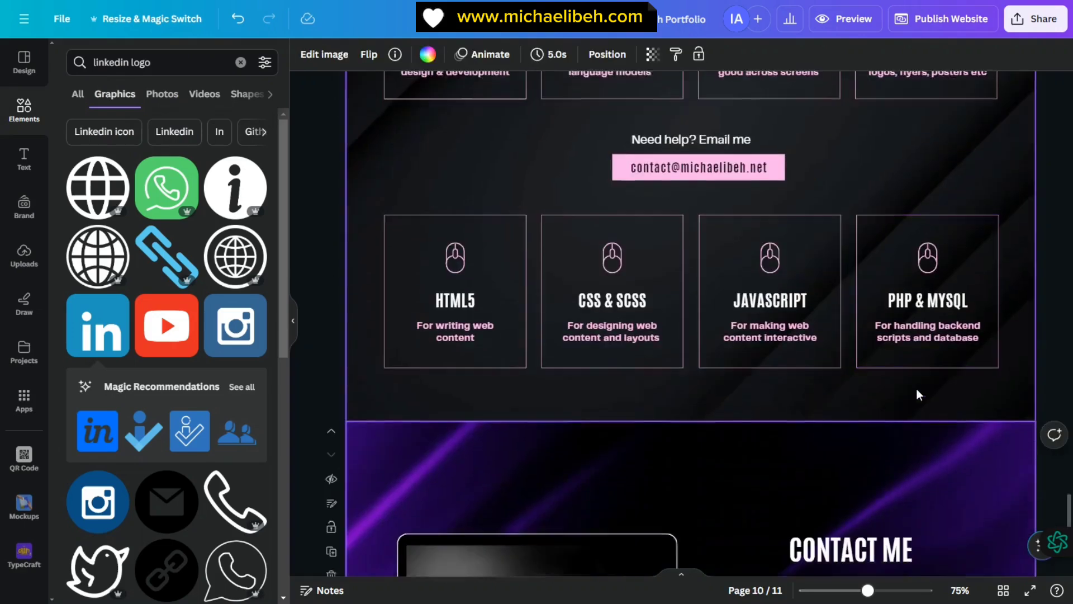
pyautogui.scroll(-3, 917, 389)
pyautogui.scroll(-2, 917, 391)
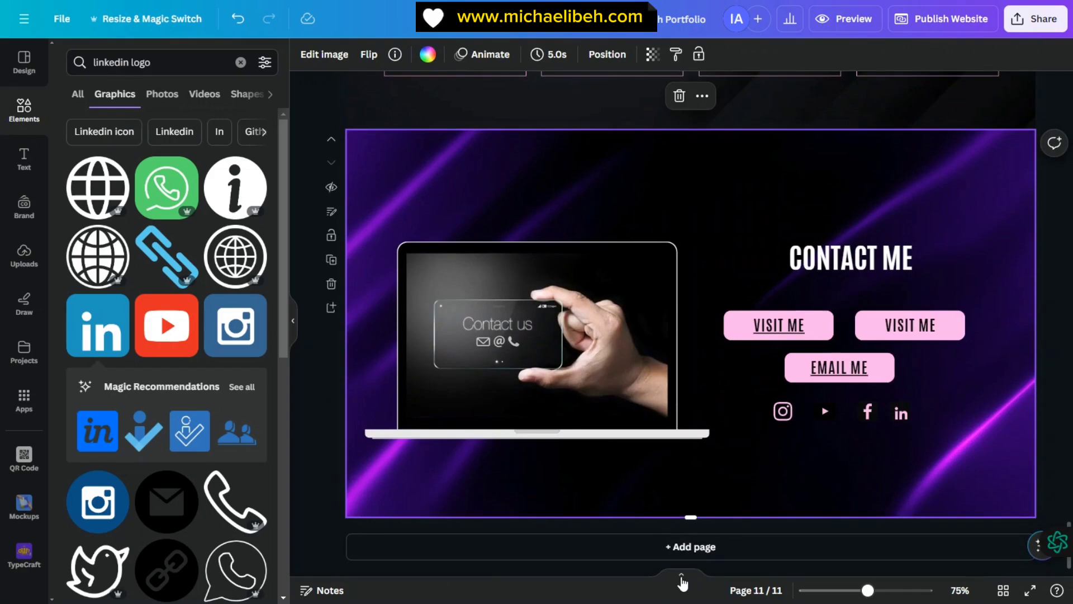
pyautogui.click(293, 320)
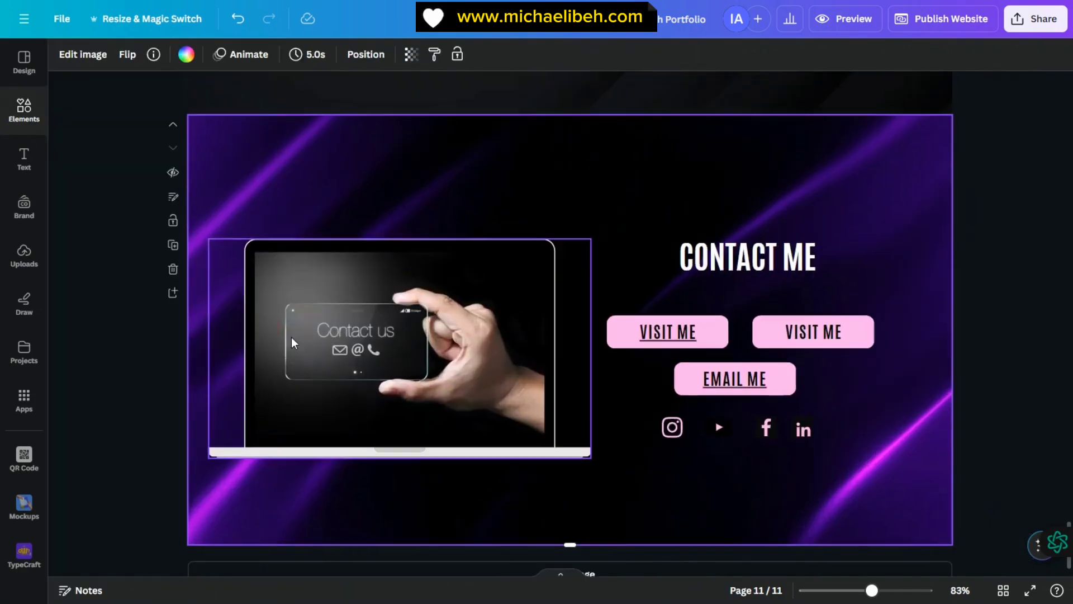
# - Open the thumbnail strip listing all 11 pages and their names
pyautogui.click(578, 578)
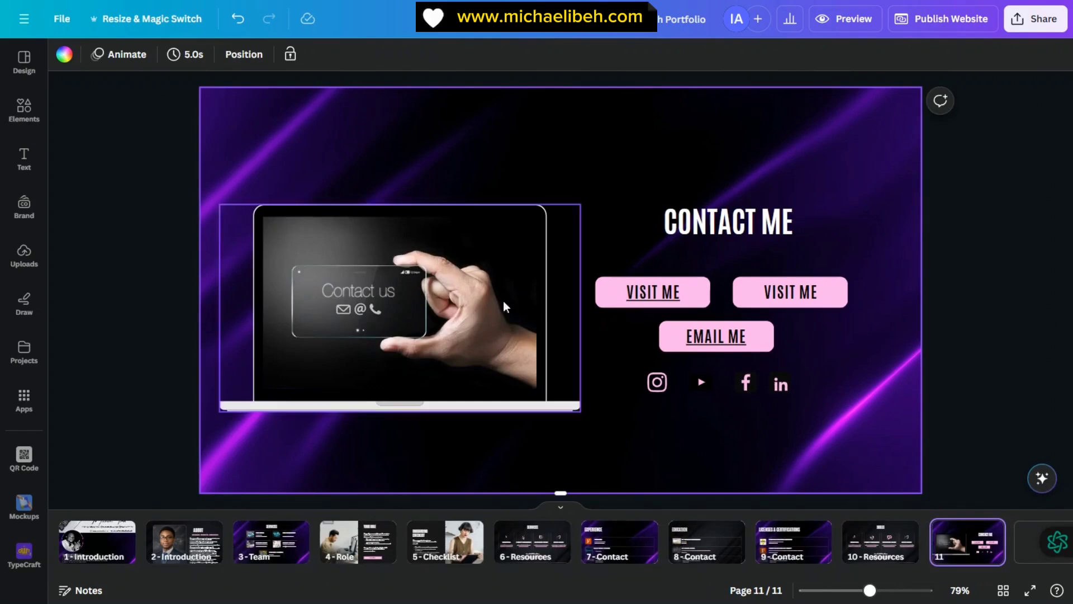
# - Rename pages 1–3 Home, About and Services, then move on to page 5
pyautogui.doubleClick(89, 559)
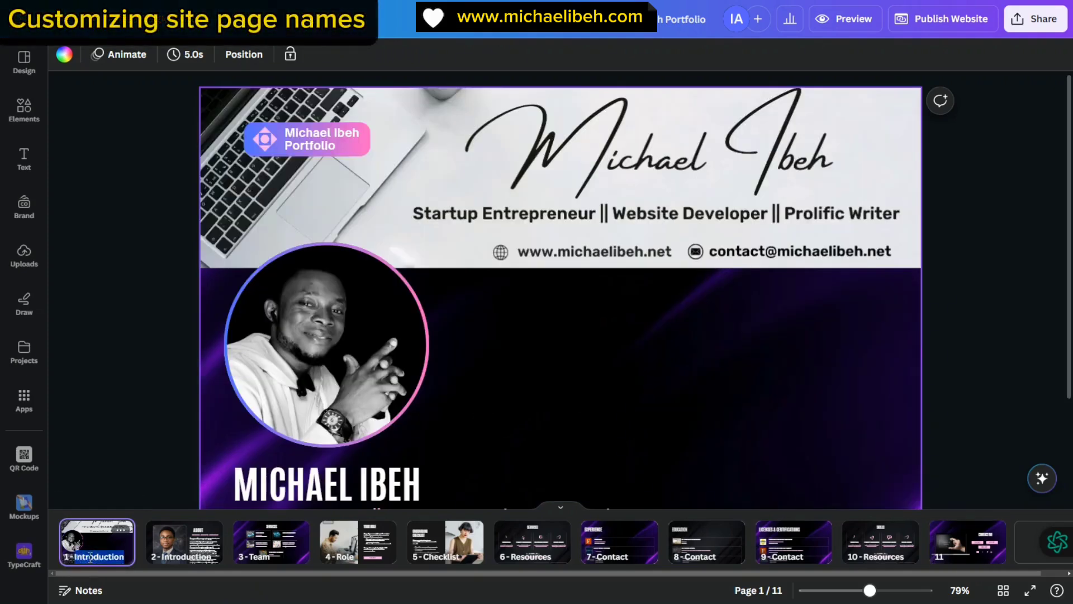
pyautogui.write('Home')
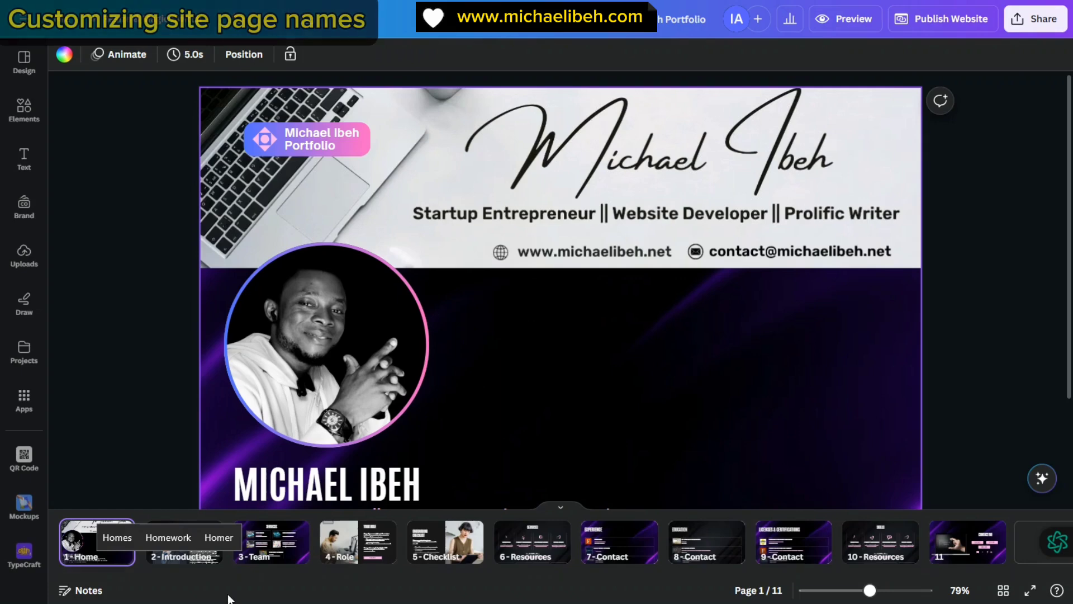
pyautogui.click(185, 557)
pyautogui.doubleClick(186, 557)
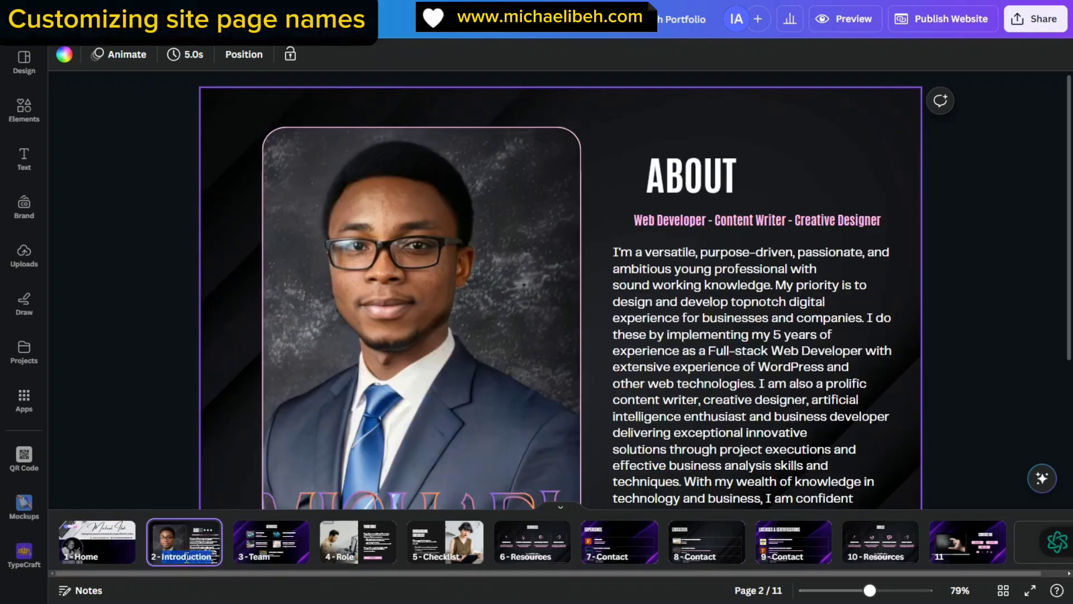
pyautogui.write('about')
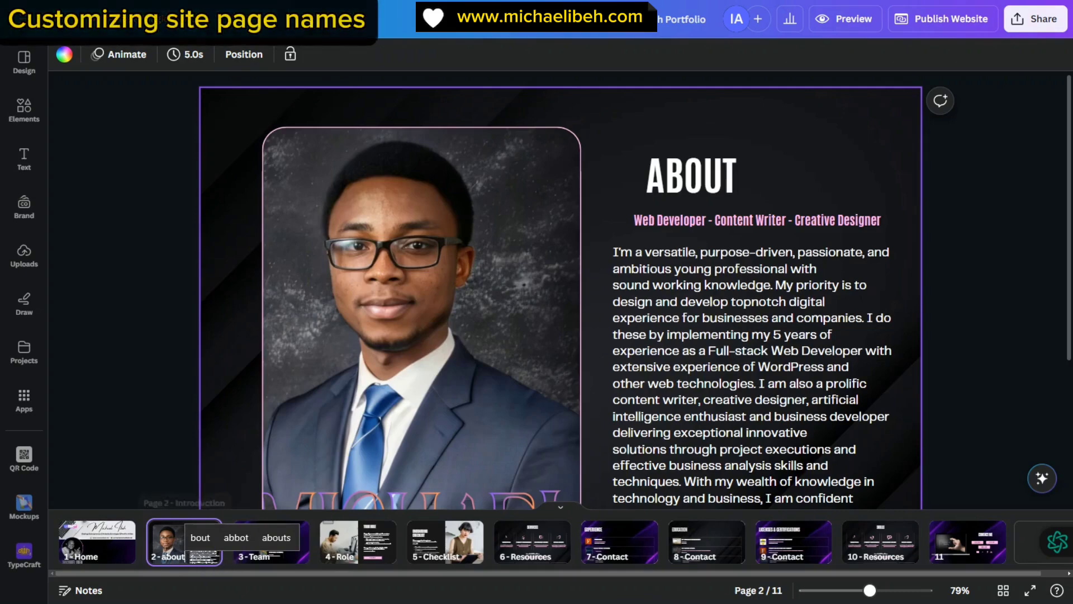
pyautogui.click(166, 556)
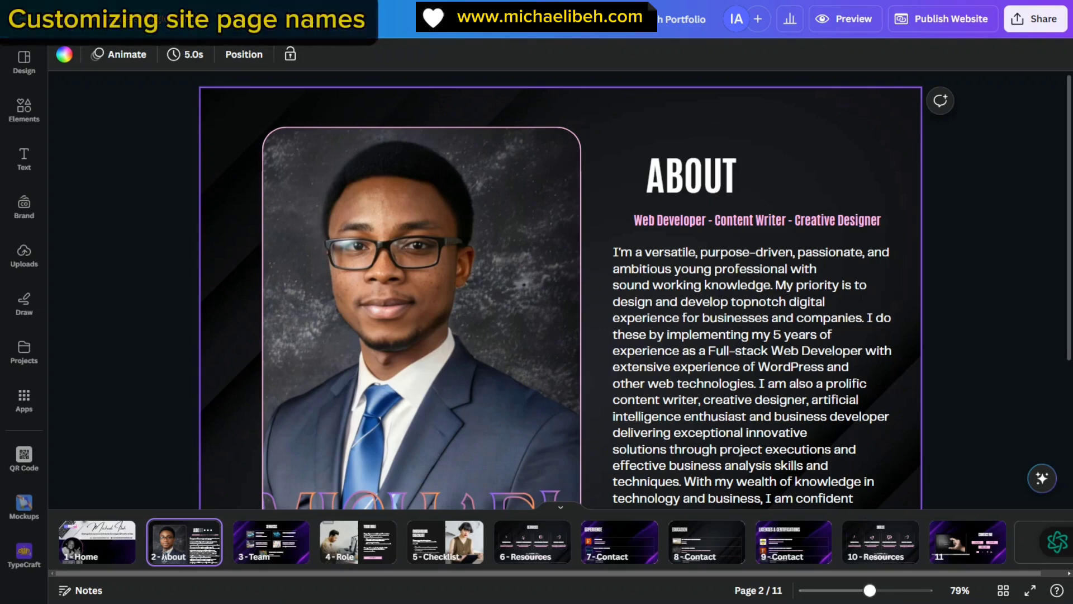
pyautogui.click(252, 562)
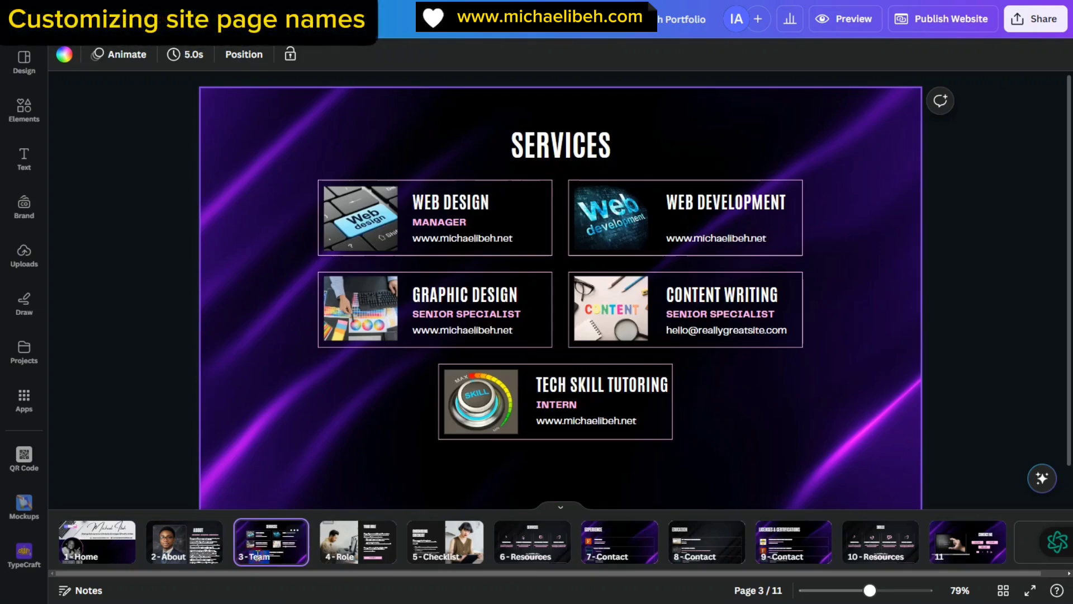
pyautogui.write('Services')
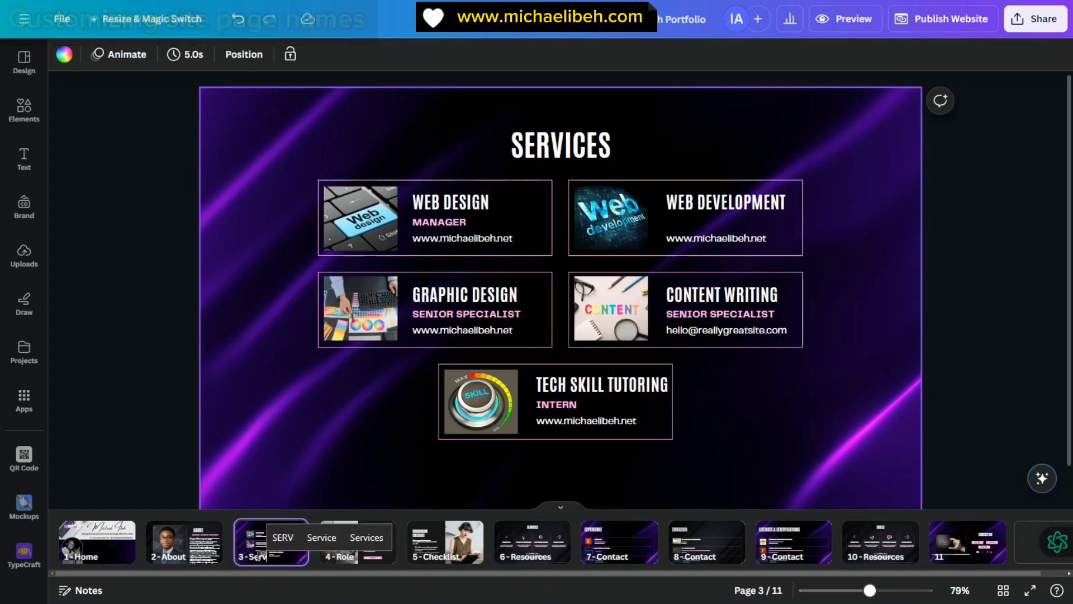
pyautogui.click(354, 559)
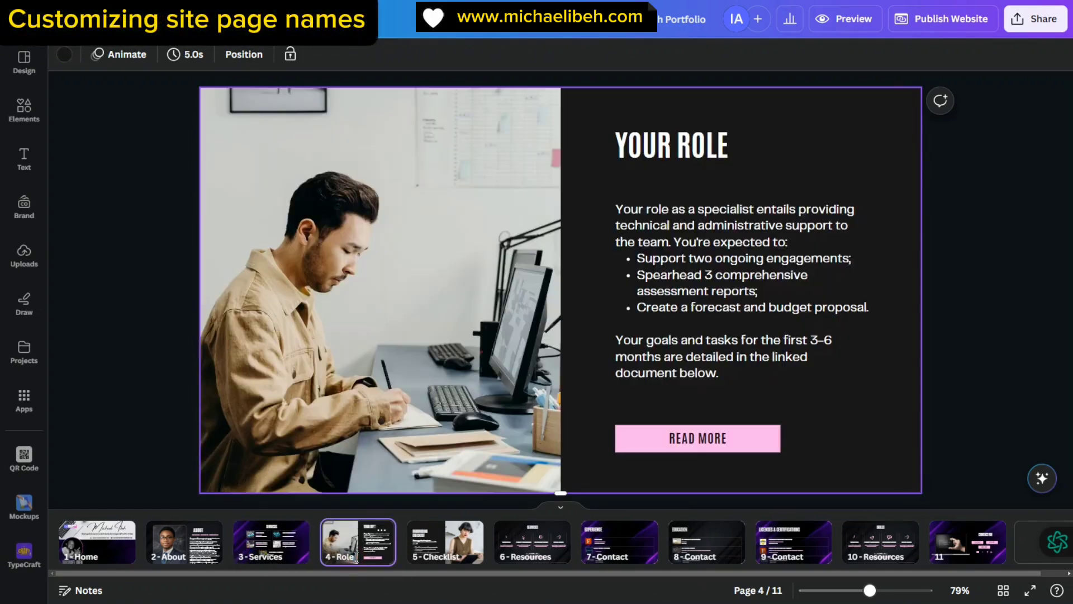
pyautogui.click(441, 545)
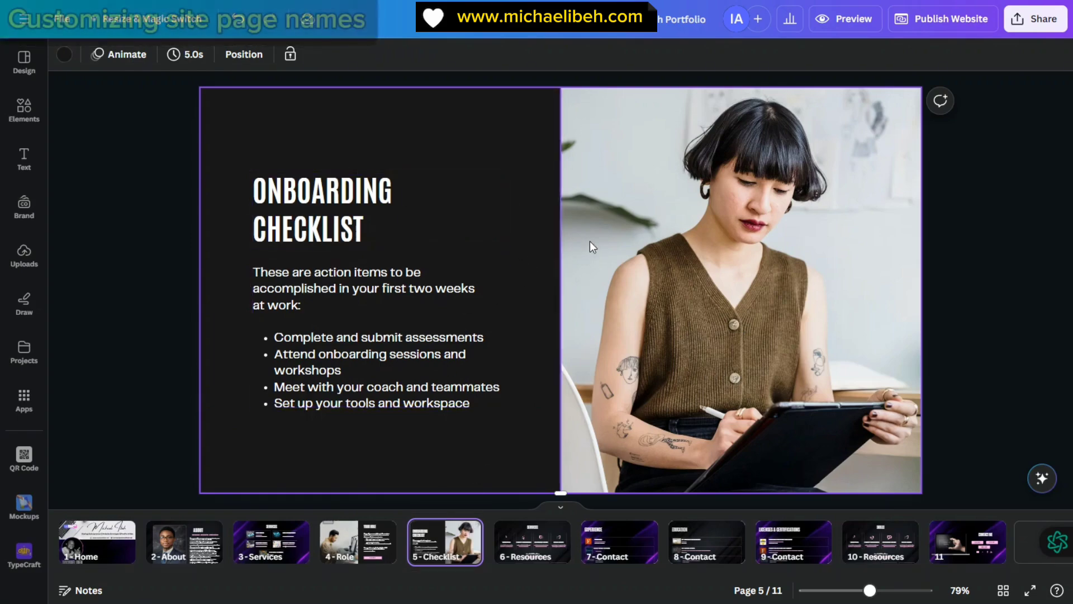
# - Rename page 6 from Resources to Skills
pyautogui.scroll(1, 590, 233)
pyautogui.scroll(-1, 576, 222)
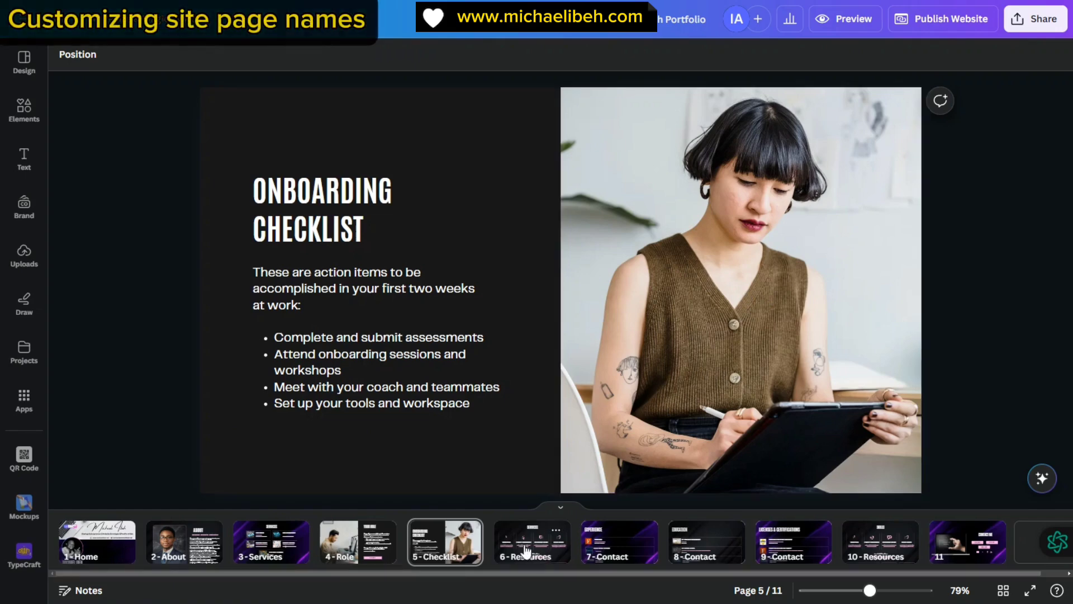
pyautogui.click(520, 565)
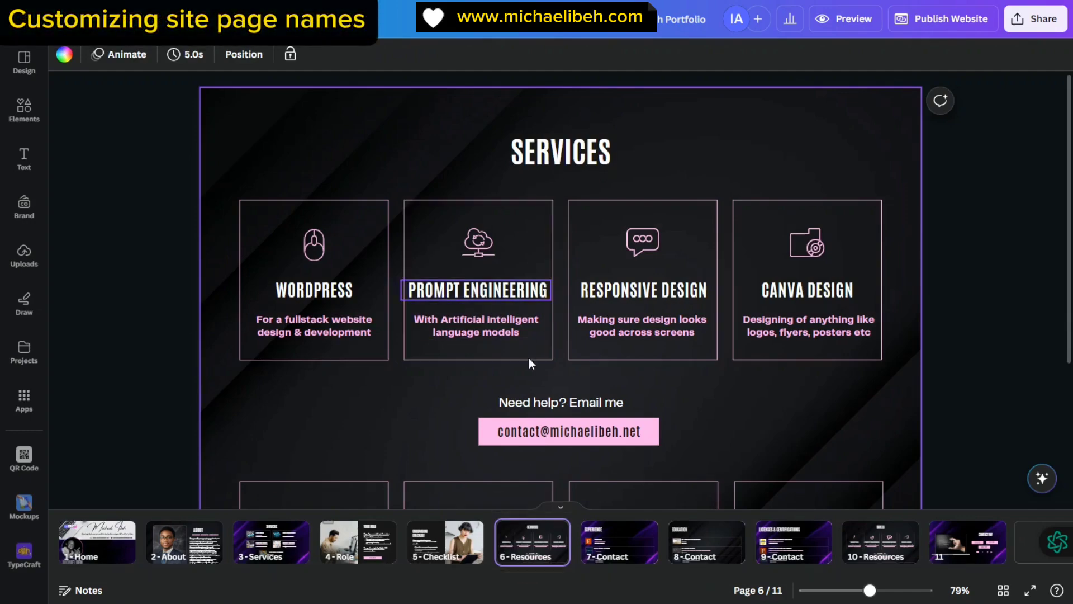
pyautogui.click(298, 535)
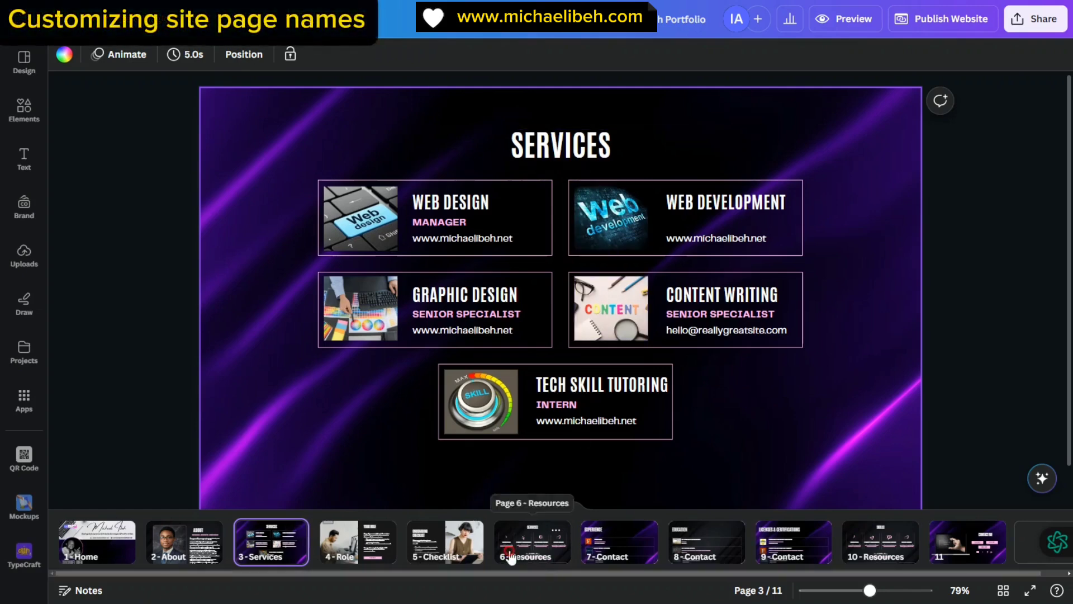
pyautogui.click(551, 561)
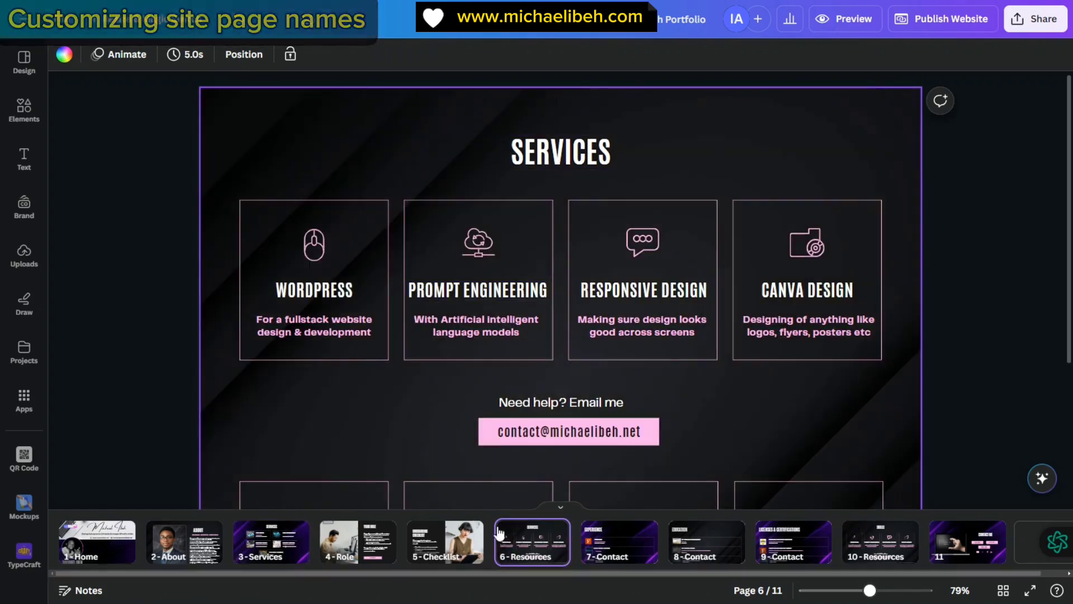
pyautogui.hscroll(1, 543, 551)
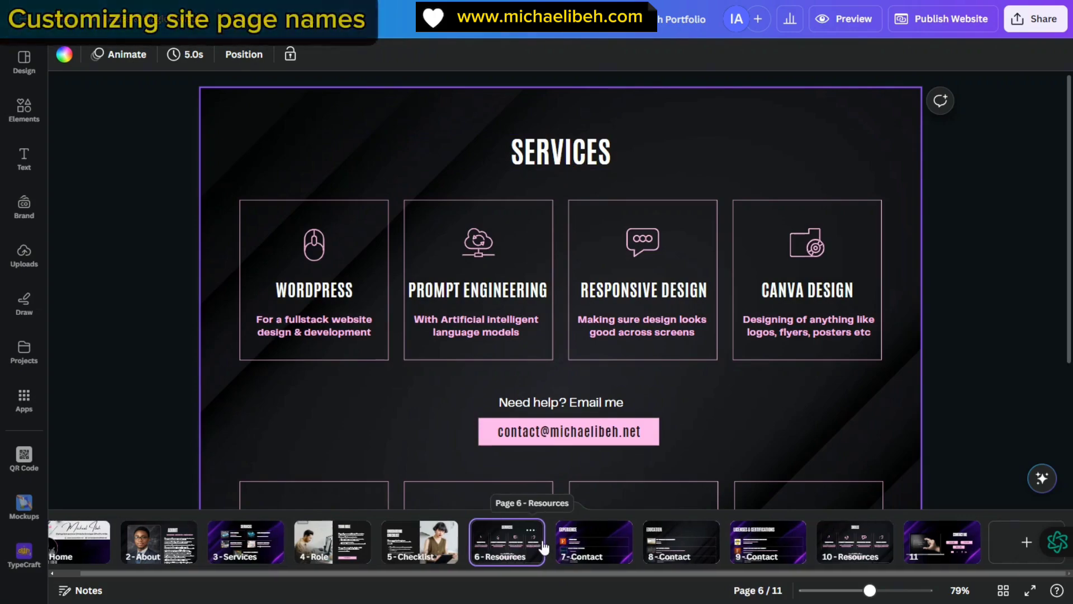
pyautogui.scroll(-2, 506, 500)
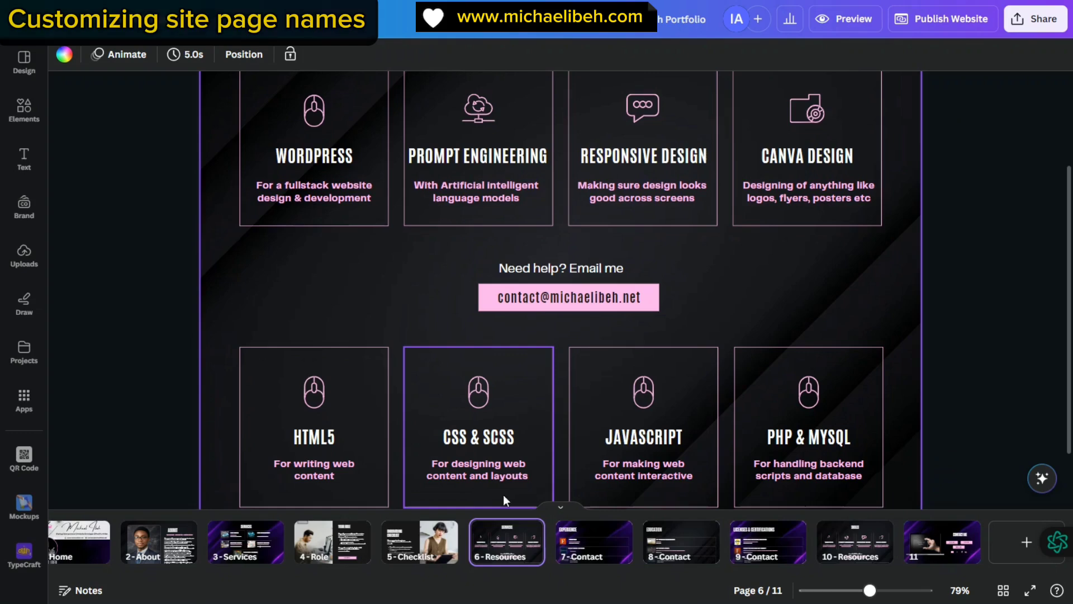
pyautogui.doubleClick(493, 556)
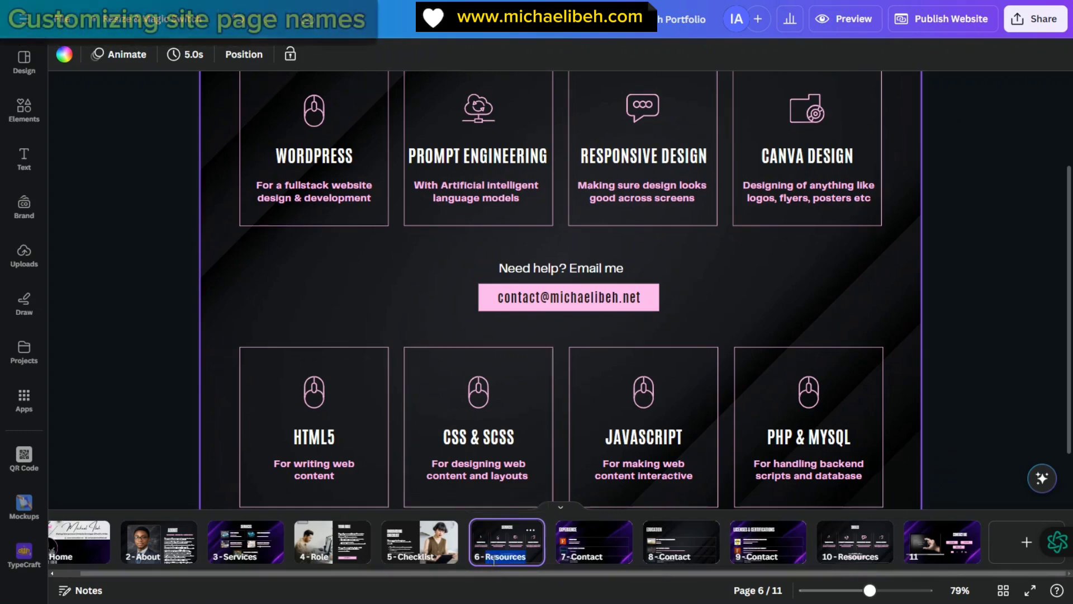
pyautogui.write('Skills')
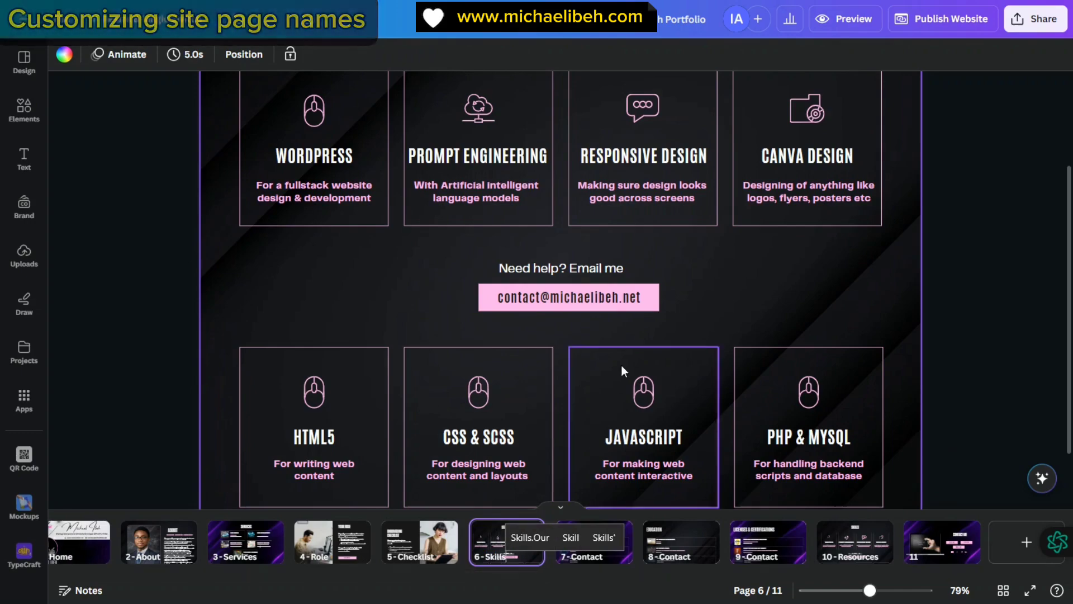
# - Change page 6's SERVICES heading to SKILLS
pyautogui.scroll(2, 622, 371)
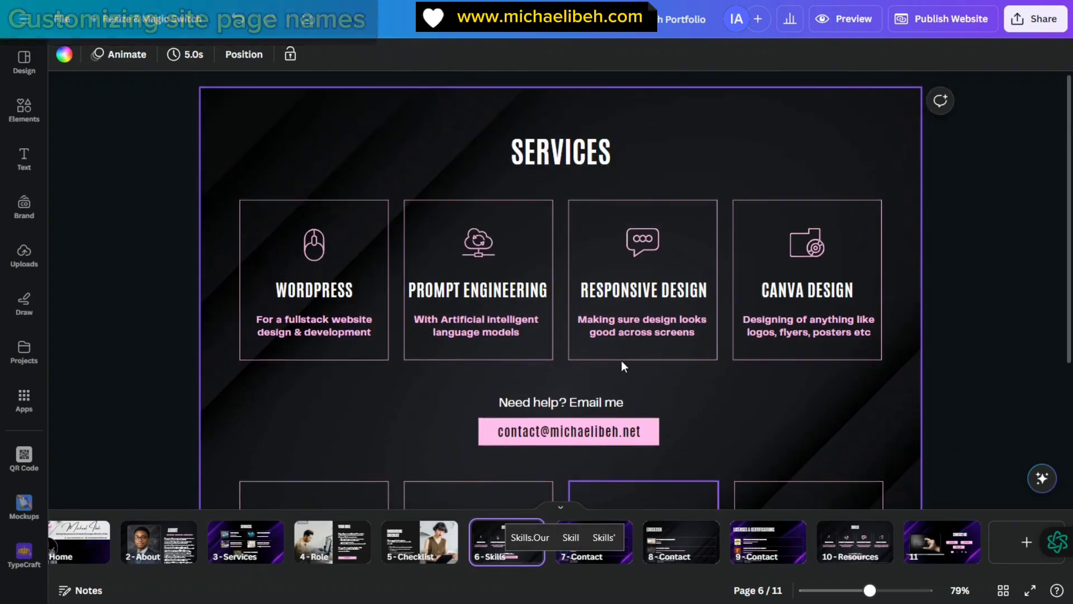
pyautogui.click(556, 154)
pyautogui.click(555, 150)
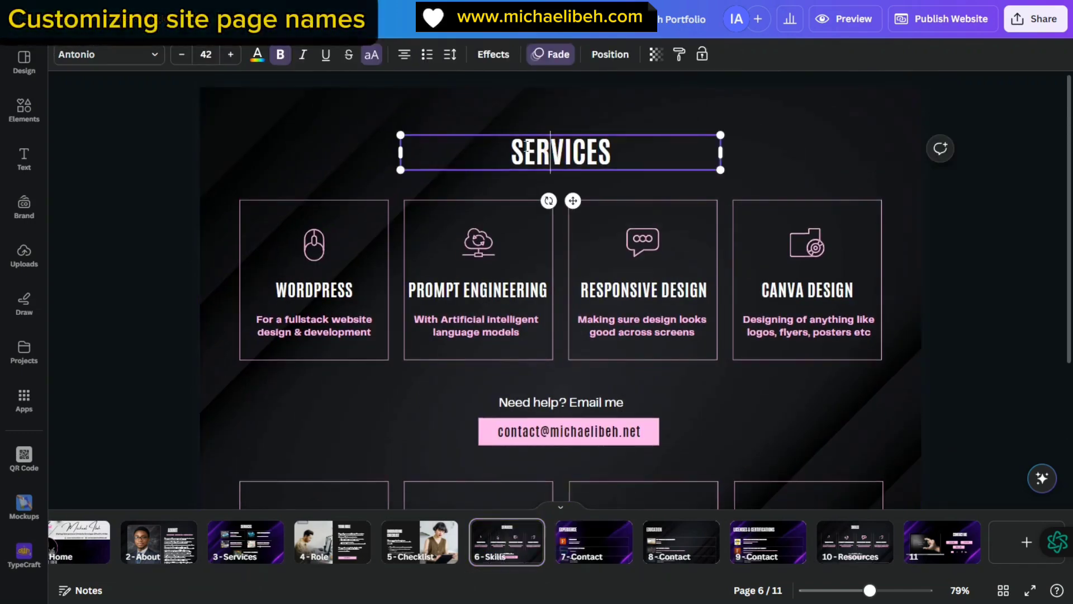
pyautogui.doubleClick(528, 147)
pyautogui.write('SKILL')
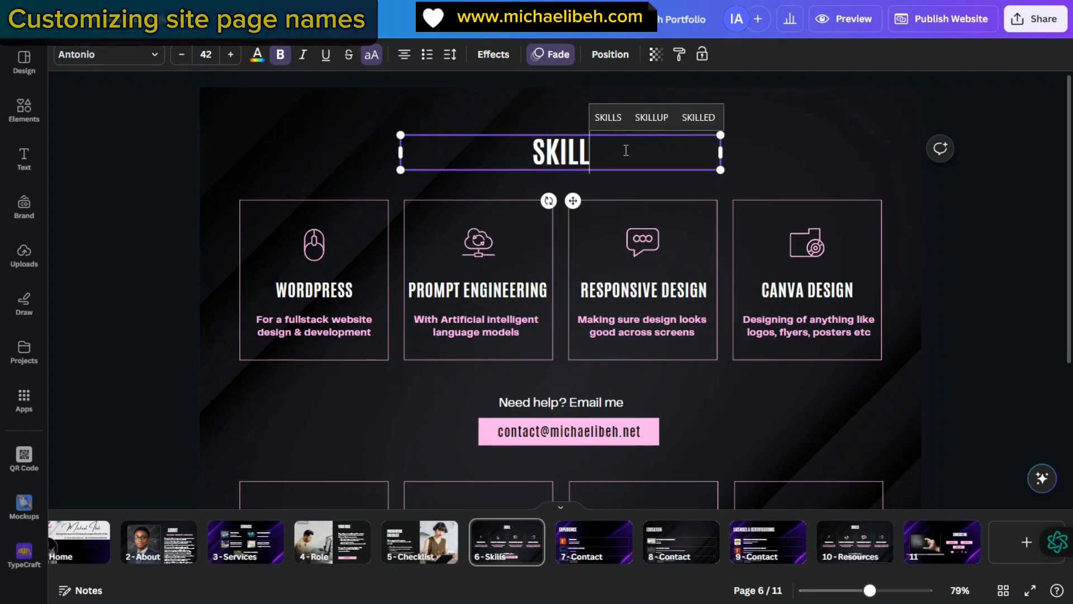
pyautogui.write('S')
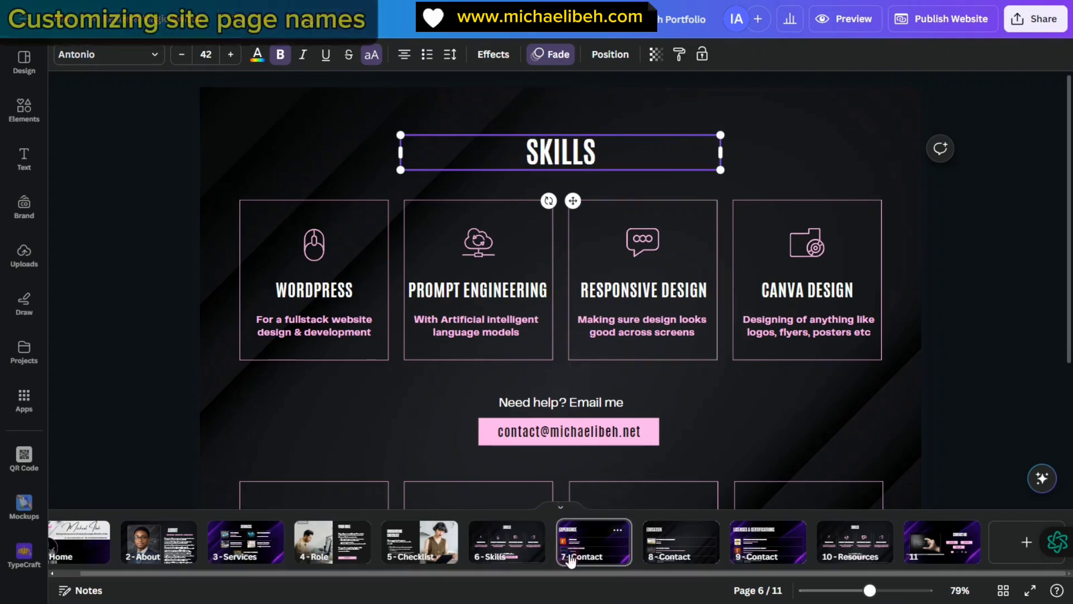
pyautogui.click(571, 561)
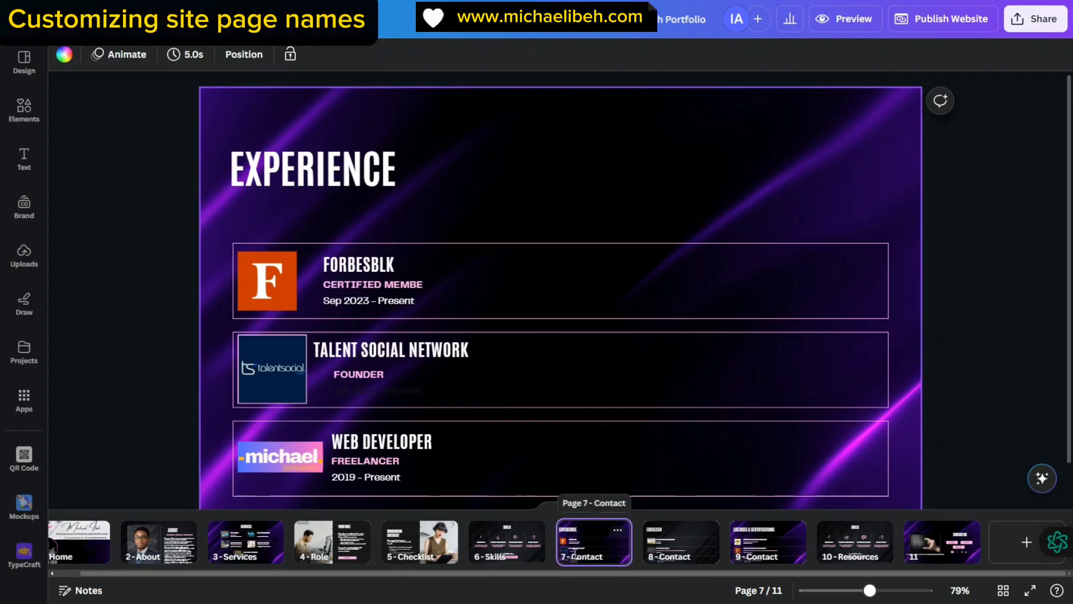
# - Name pages 7, 8 and 9 Experience, Education and Certification using the suggestions
pyautogui.doubleClick(576, 555)
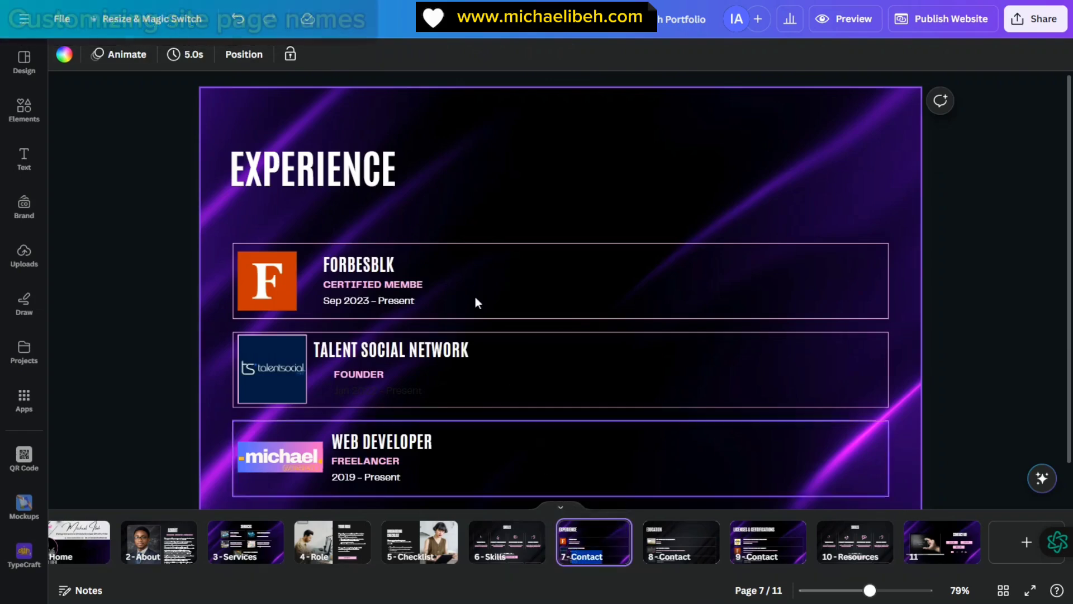
pyautogui.write('Ex')
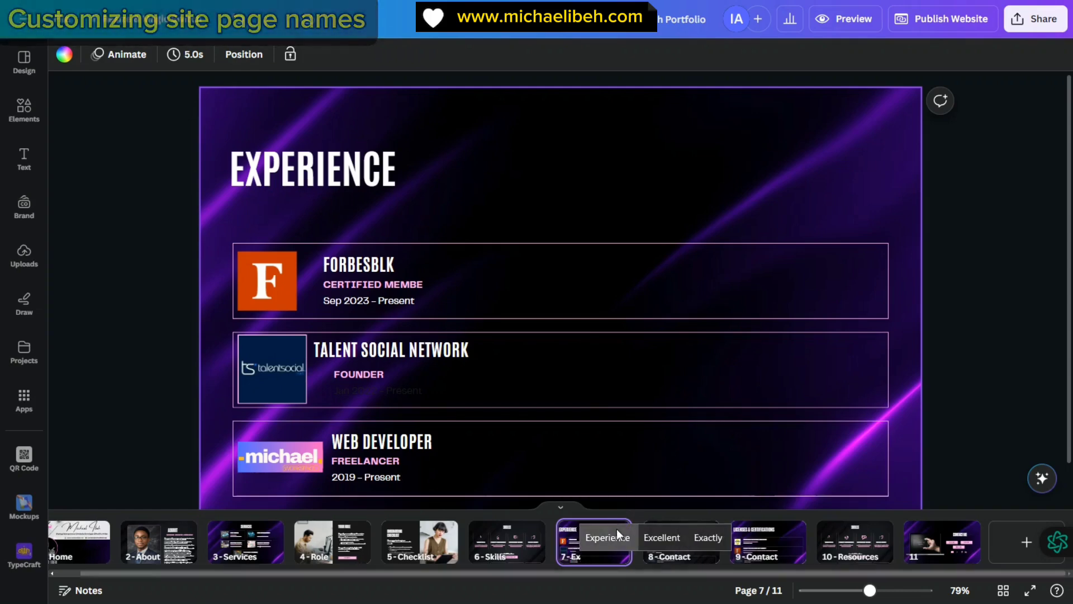
pyautogui.click(616, 529)
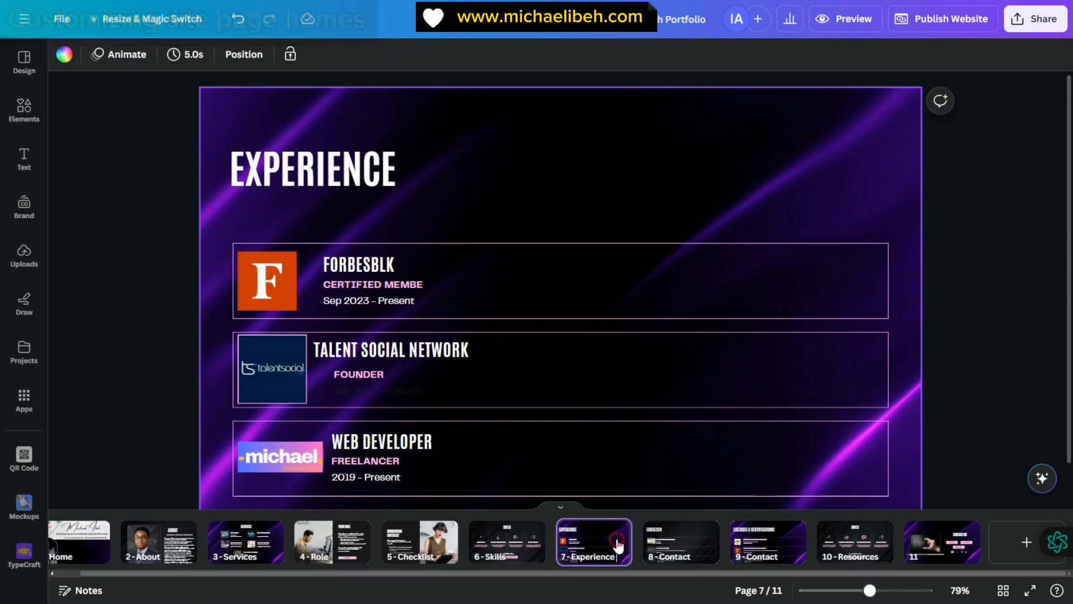
pyautogui.click(673, 553)
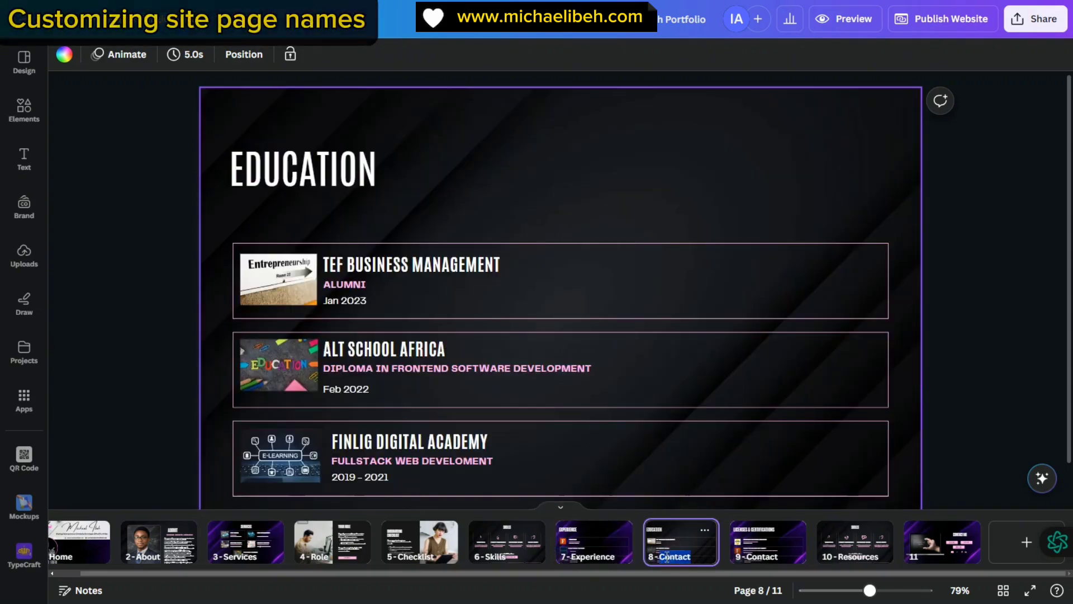
pyautogui.write('E')
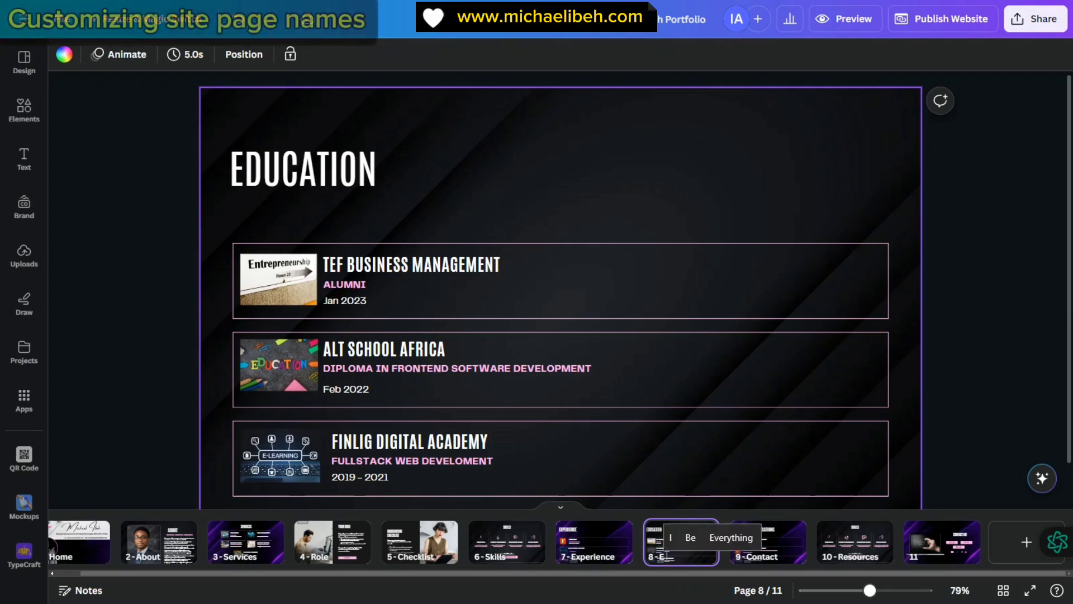
pyautogui.write('du')
pyautogui.click(748, 538)
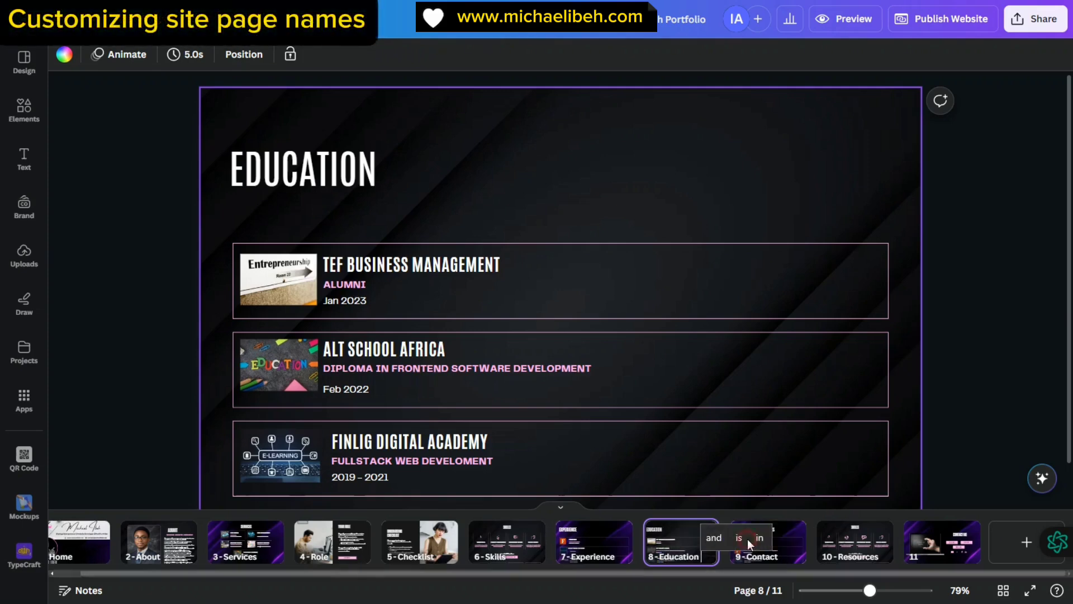
pyautogui.click(760, 559)
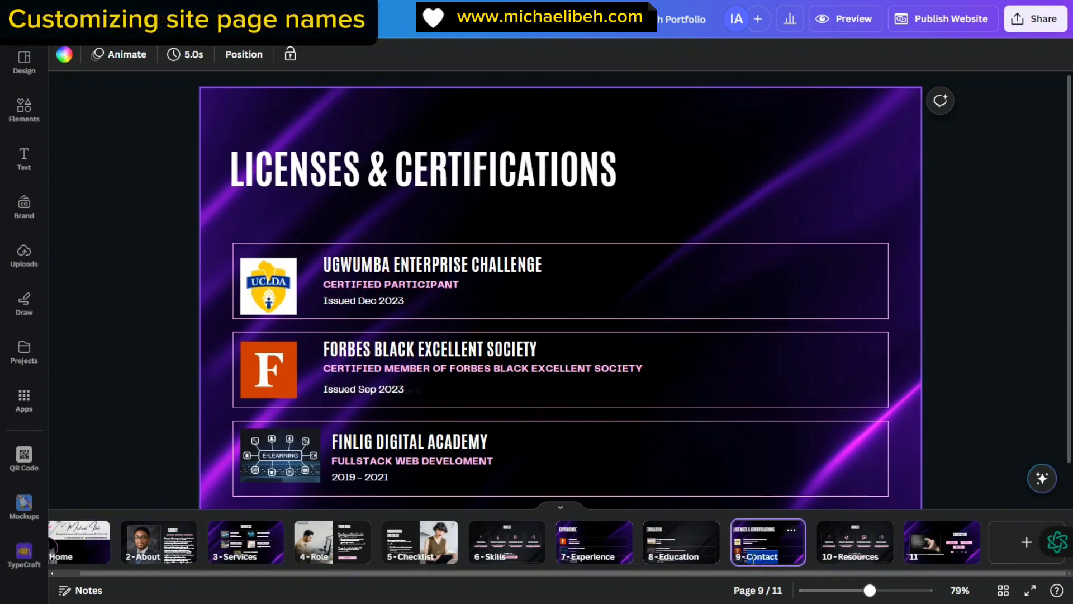
pyautogui.write('er')
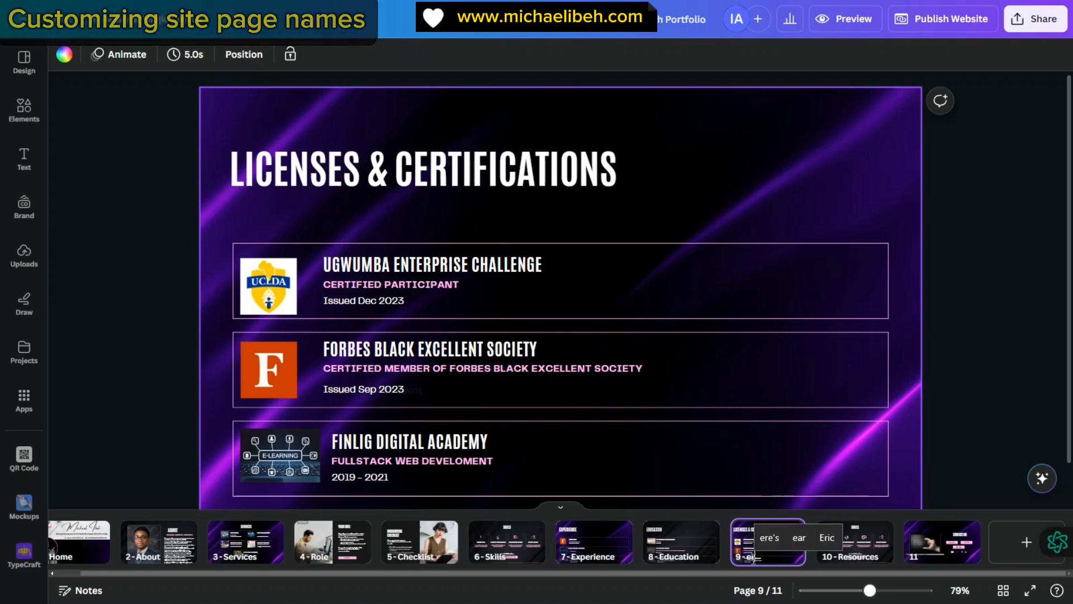
pyautogui.press('BackSpace')
pyautogui.write('Cer')
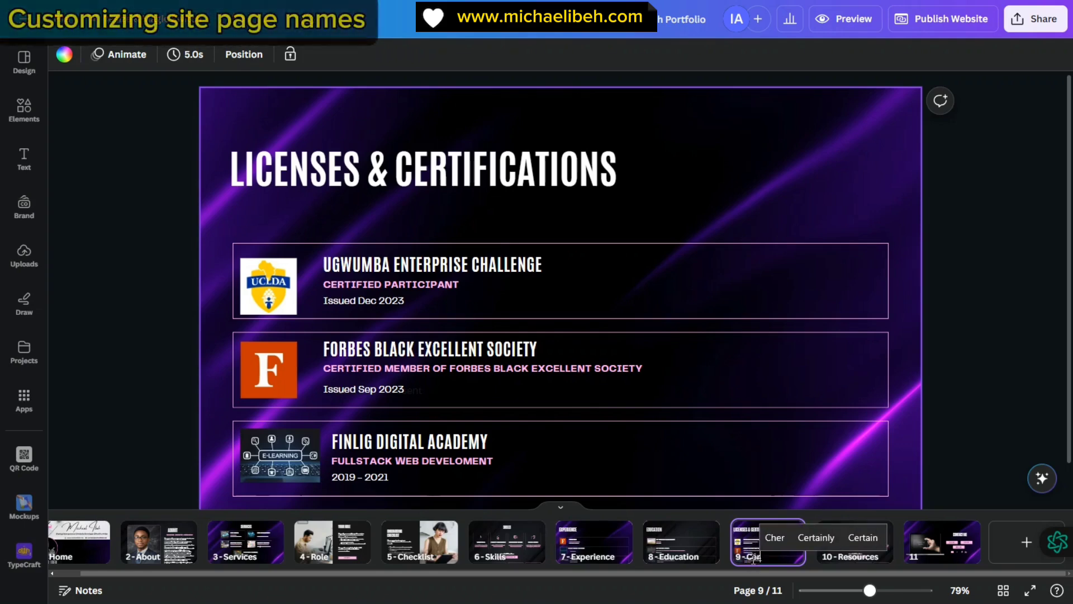
pyautogui.write('tifi')
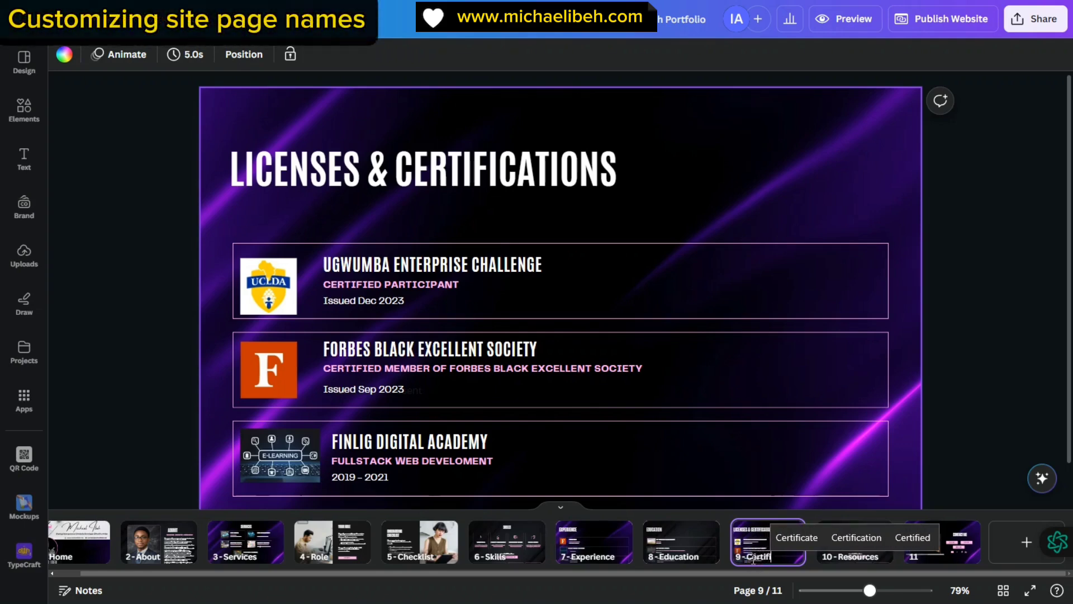
pyautogui.click(855, 537)
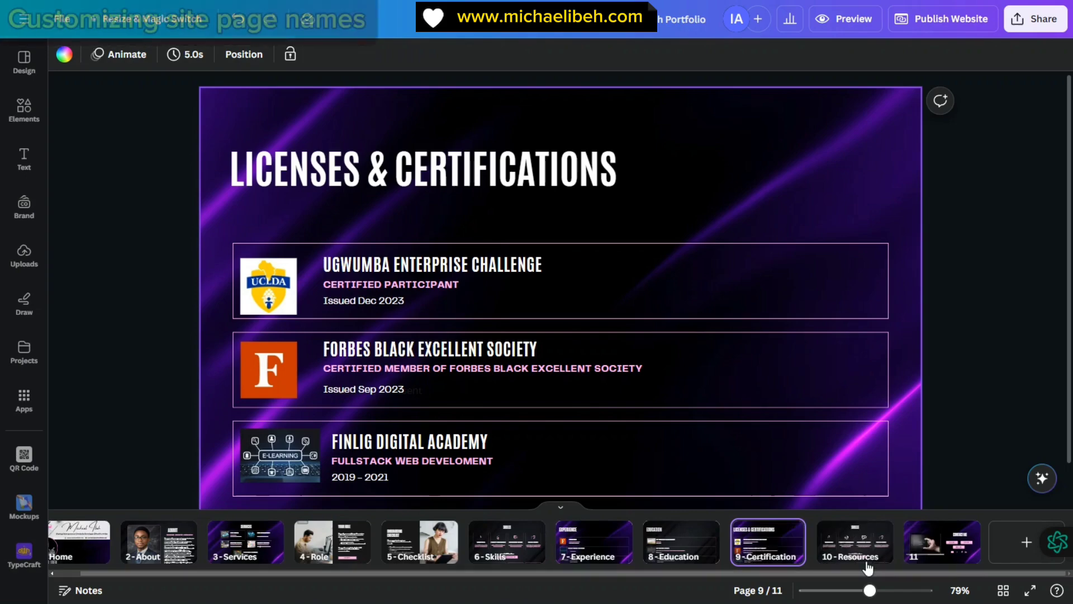
pyautogui.click(855, 545)
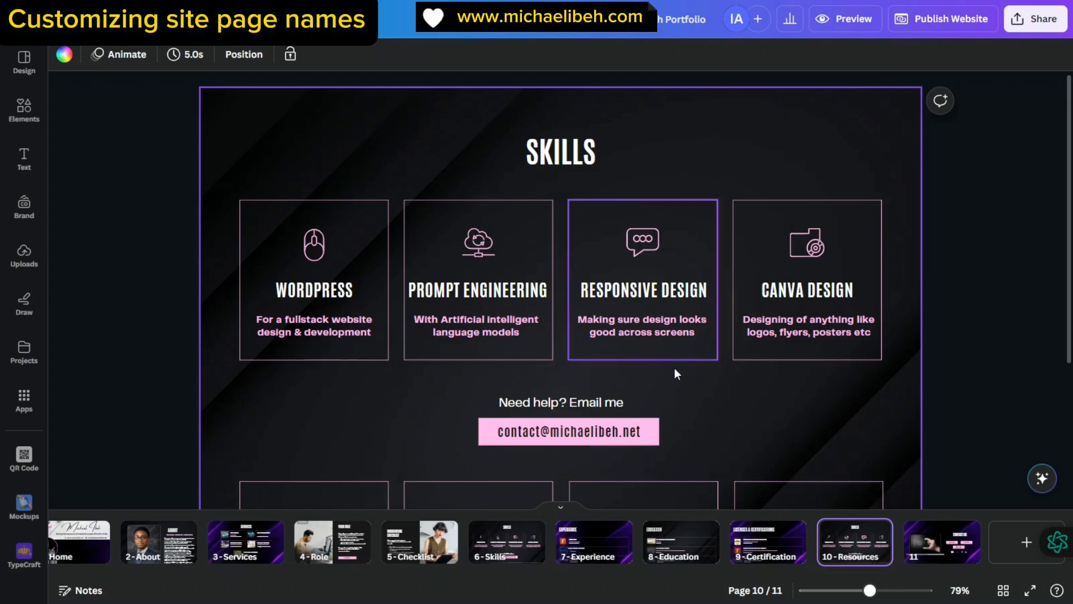
# - Change page 10's SKILLS heading to PORTFOLIO
pyautogui.scroll(-3, 673, 371)
pyautogui.scroll(3, 673, 371)
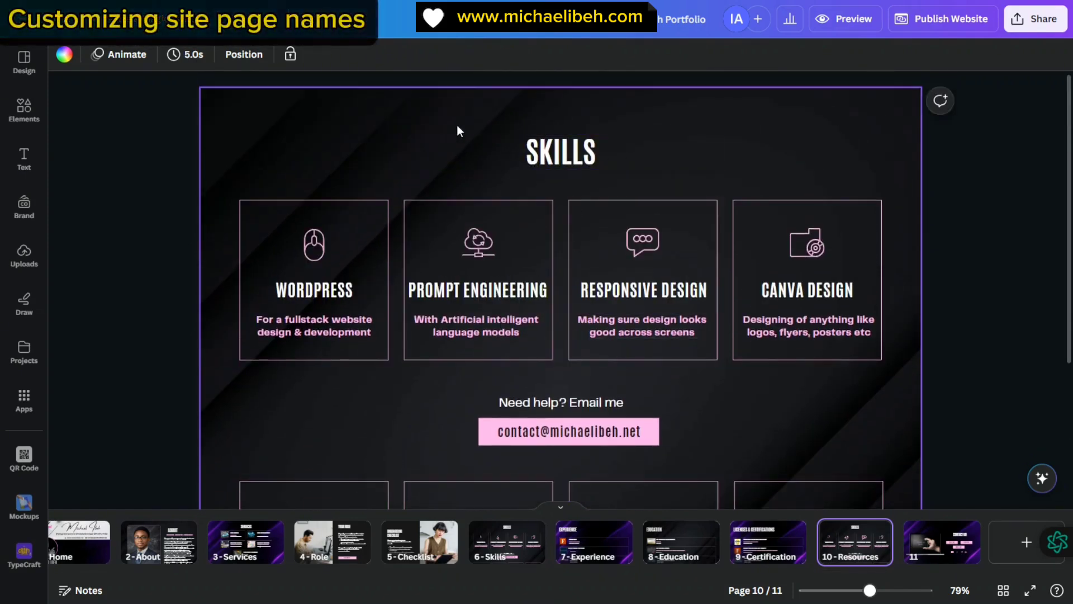
pyautogui.click(561, 154)
pyautogui.click(562, 153)
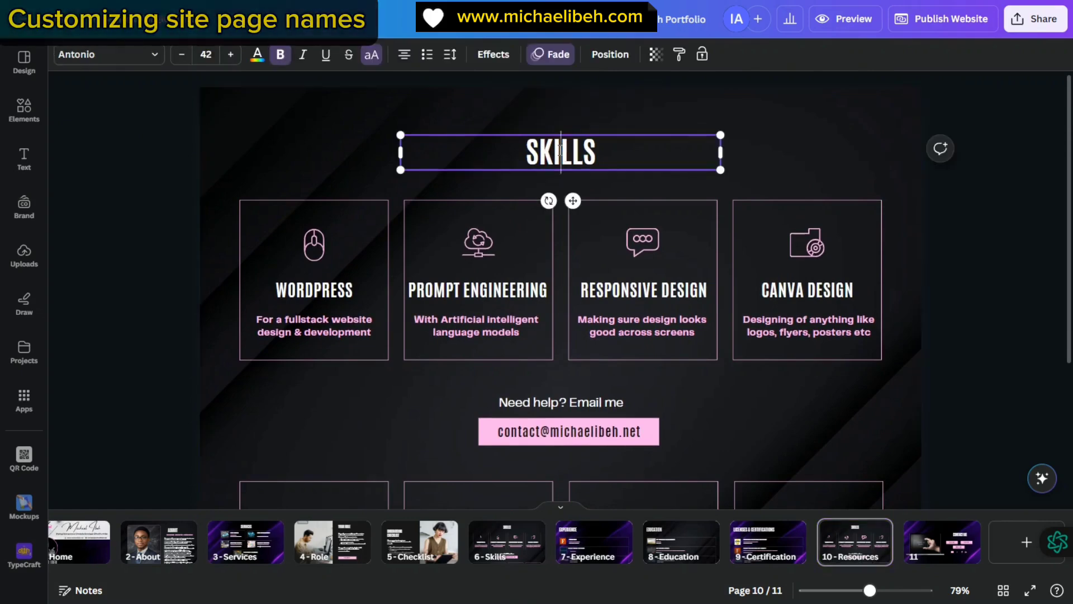
pyautogui.doubleClick(560, 151)
pyautogui.write('PO')
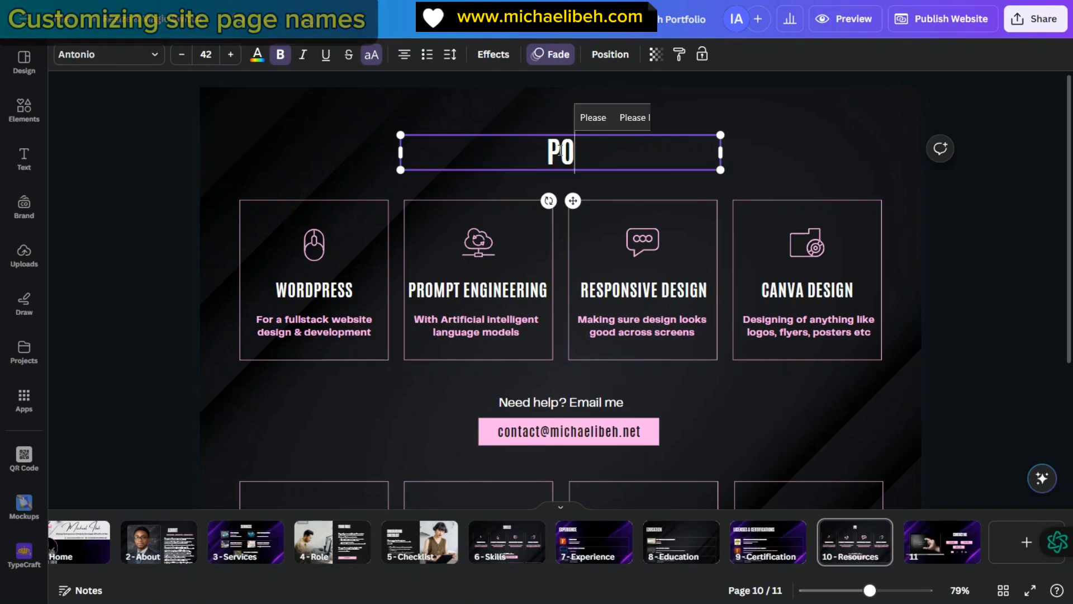
pyautogui.write('RTFOLIO')
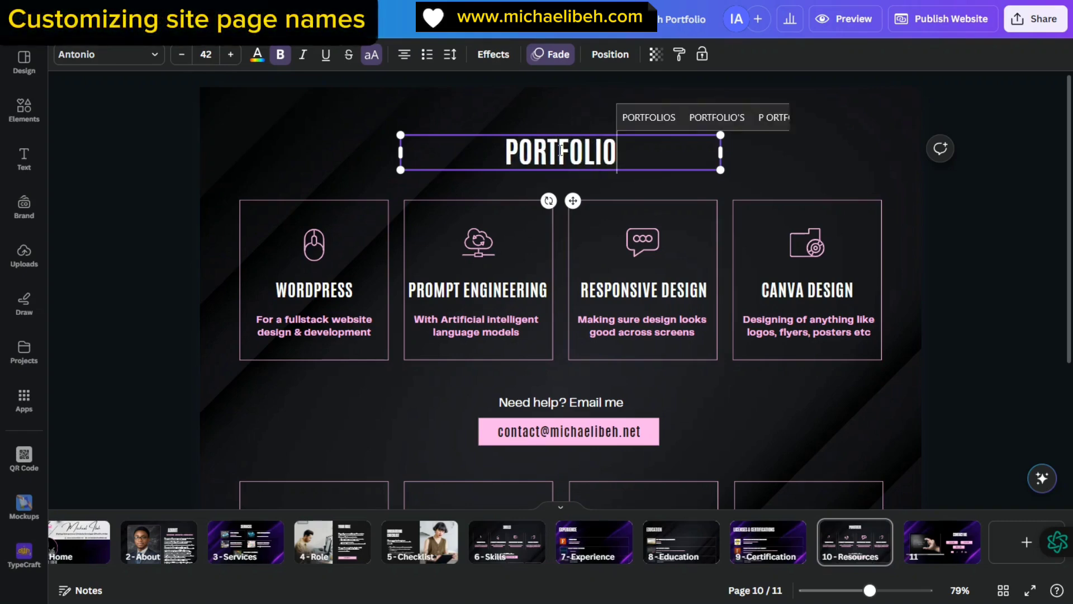
# - Rename page 10 from Resources to Portfolio
pyautogui.click(839, 563)
pyautogui.doubleClick(847, 556)
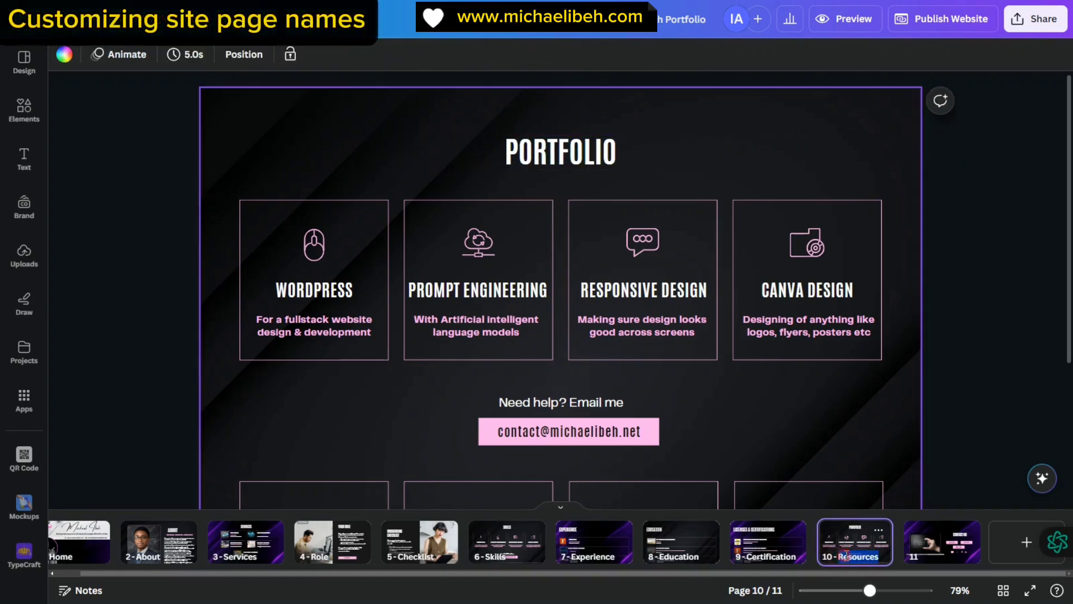
pyautogui.write('Port')
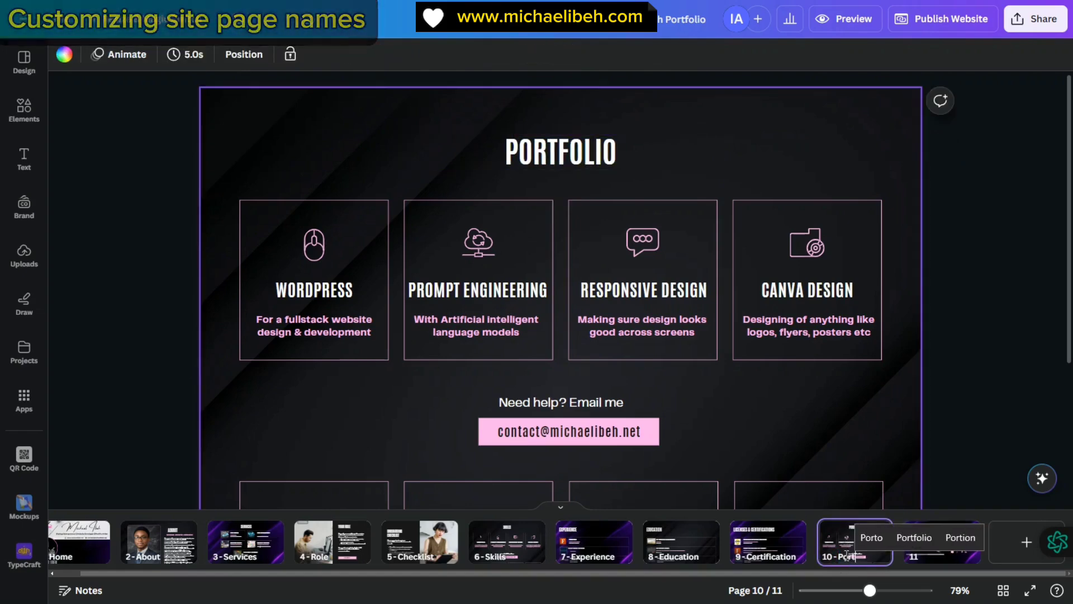
pyautogui.click(928, 543)
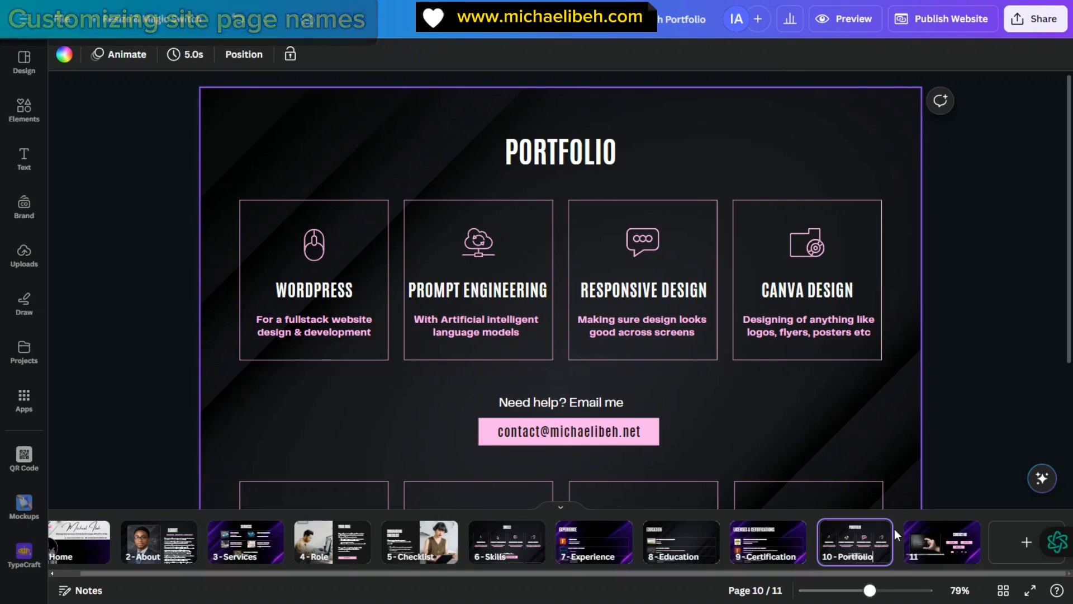
pyautogui.click(925, 558)
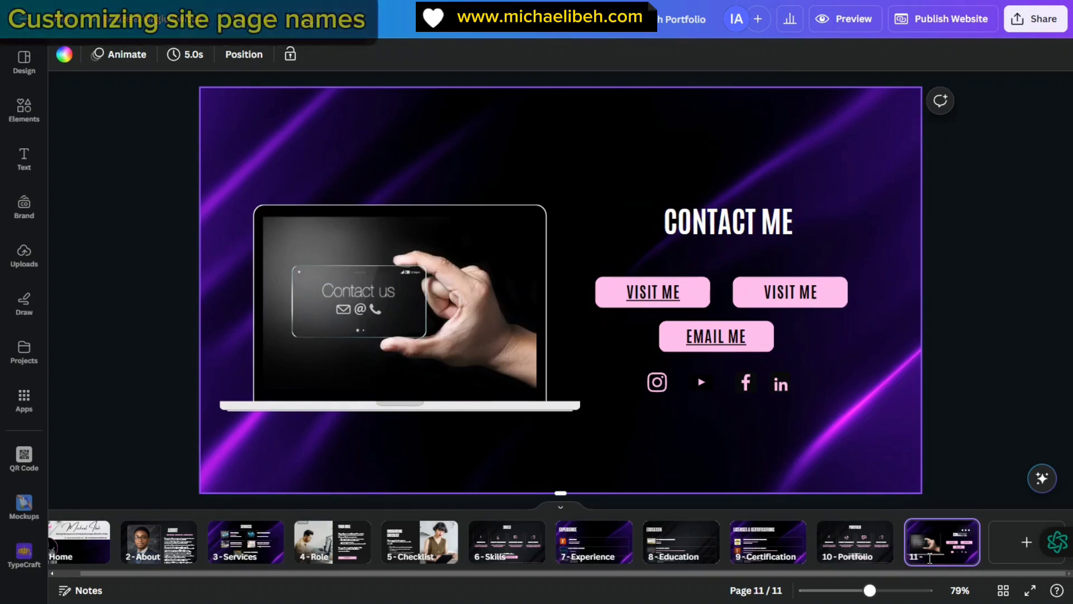
# - Name page 11 Contact, then return to page 4
pyautogui.write('Contact')
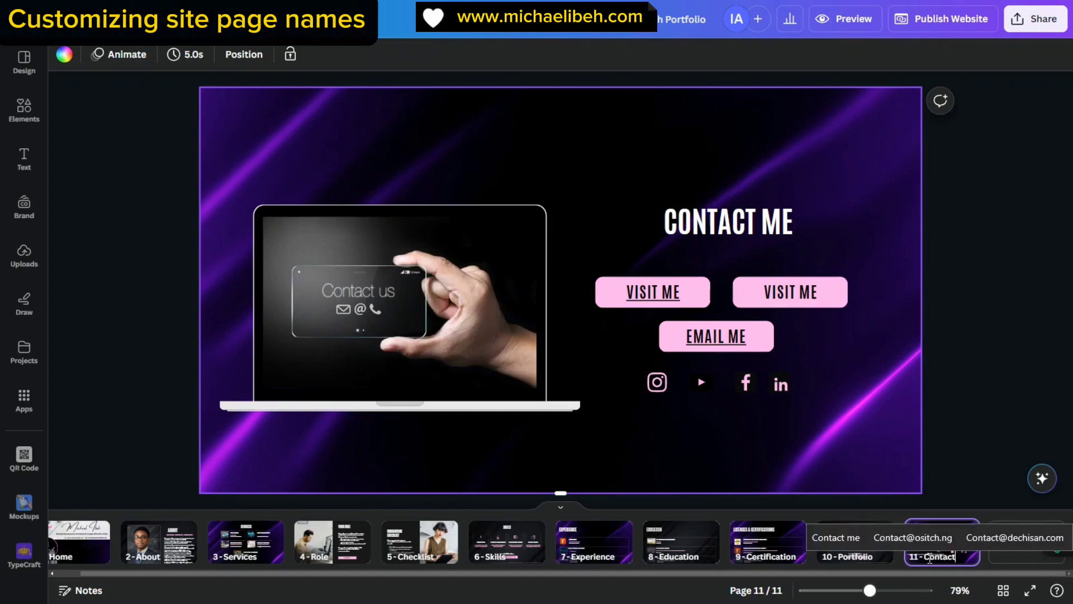
pyautogui.click(323, 540)
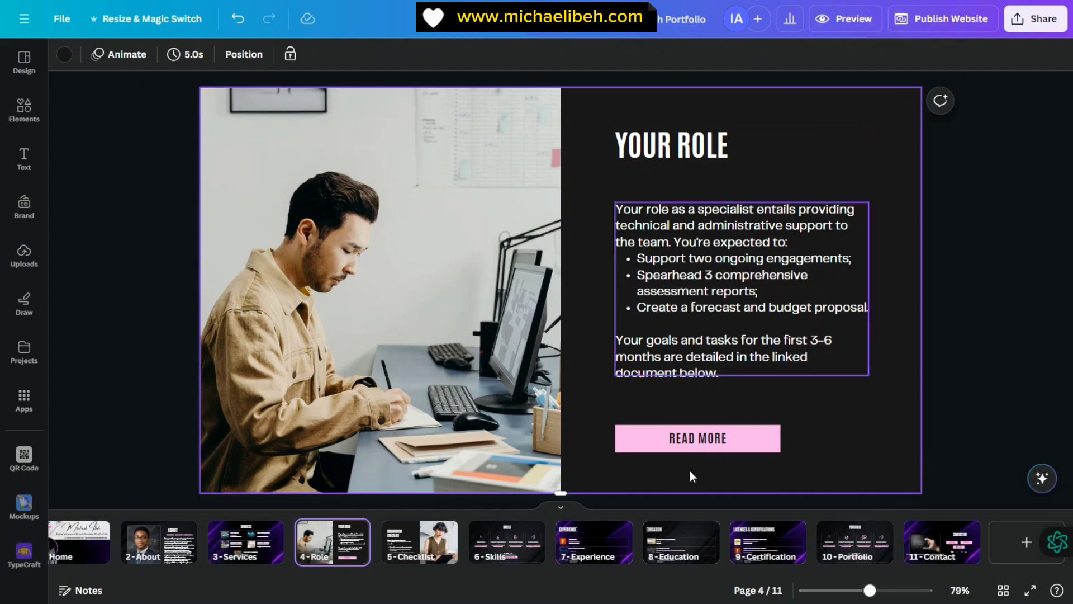
# - Hide the Onboarding Checklist page from the website
pyautogui.click(24, 160)
pyautogui.scroll(-5, 307, 318)
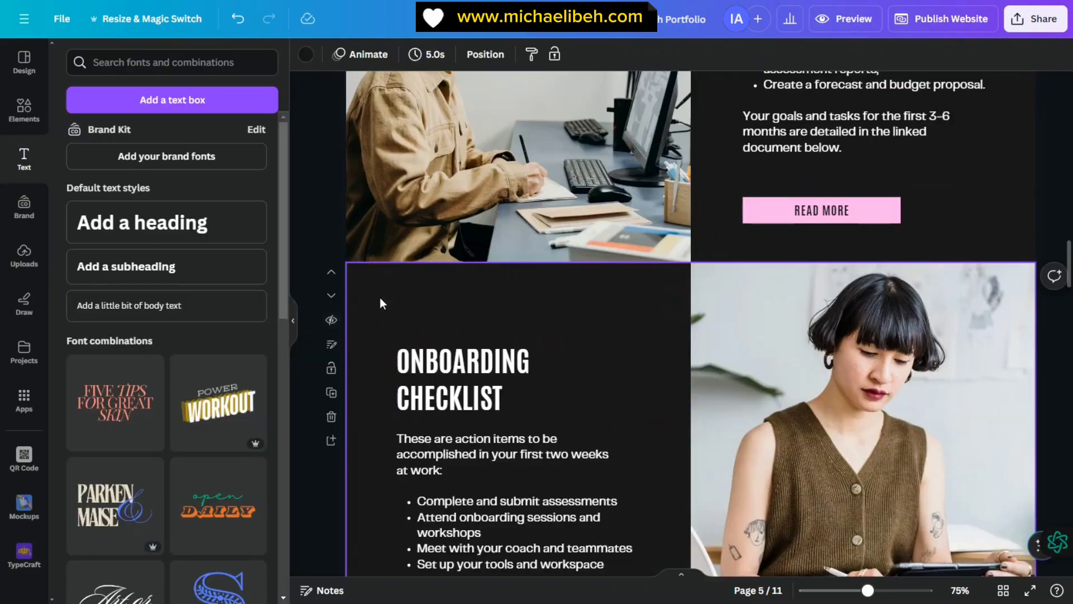
pyautogui.click(332, 320)
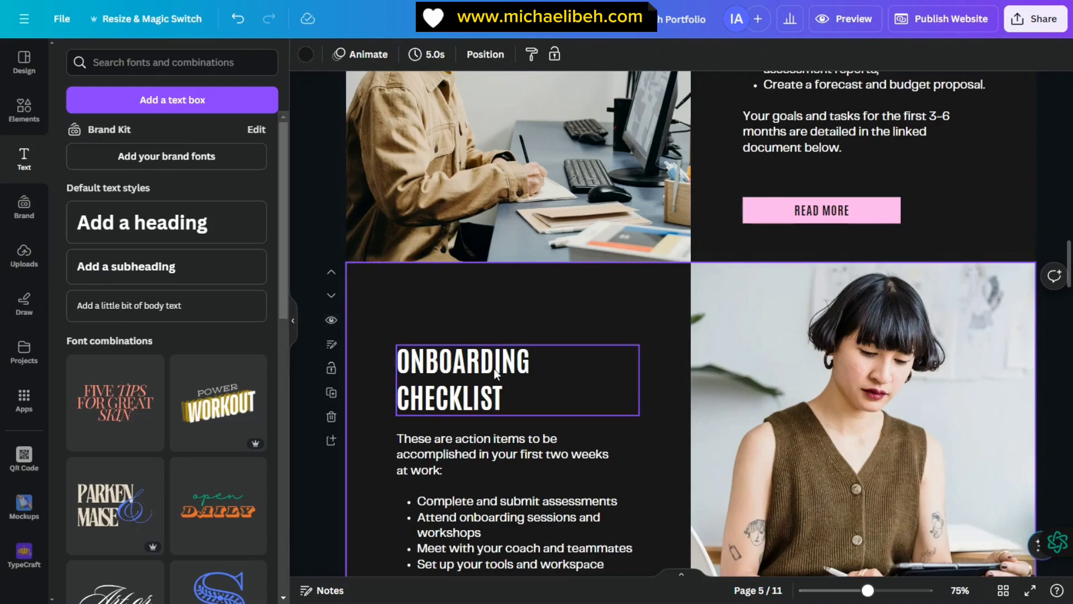
# - Delete the Your Role page, leaving 10 pages
pyautogui.scroll(-3, 494, 368)
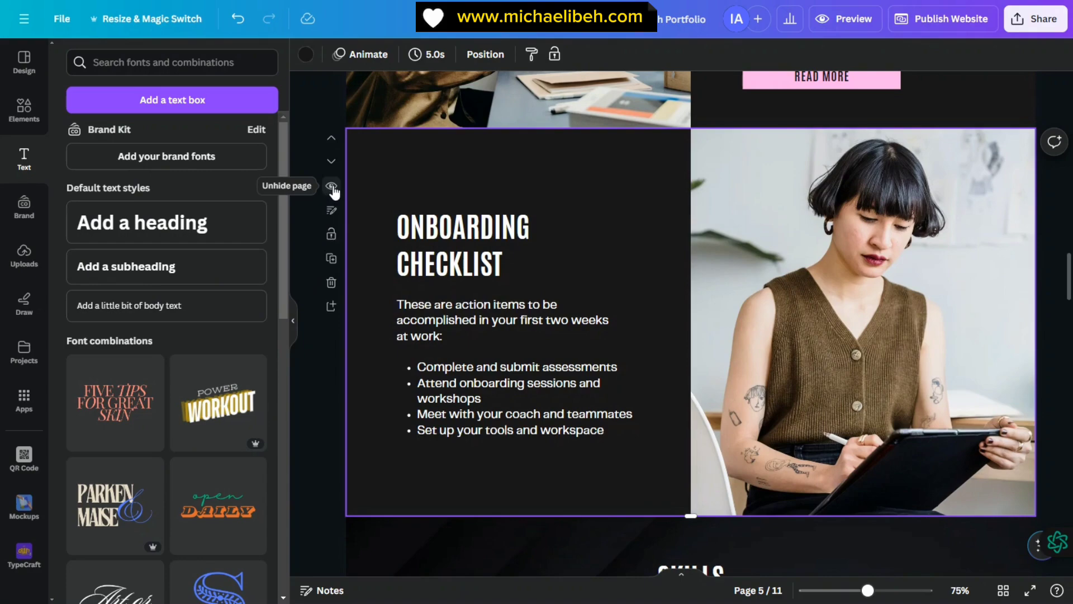
pyautogui.scroll(12, 343, 203)
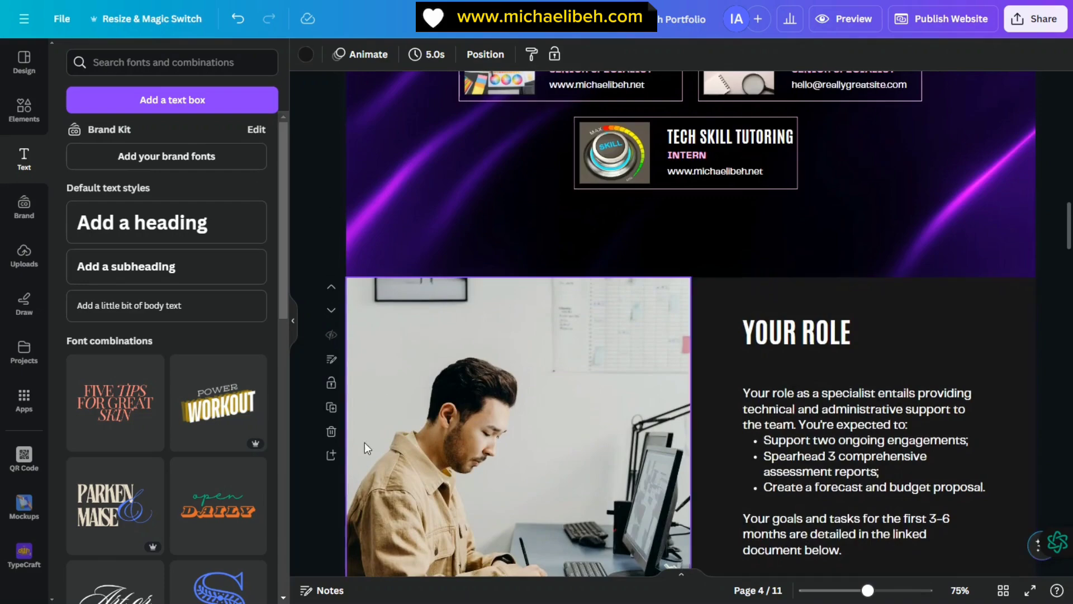
pyautogui.scroll(-6, 702, 251)
pyautogui.scroll(3, 725, 287)
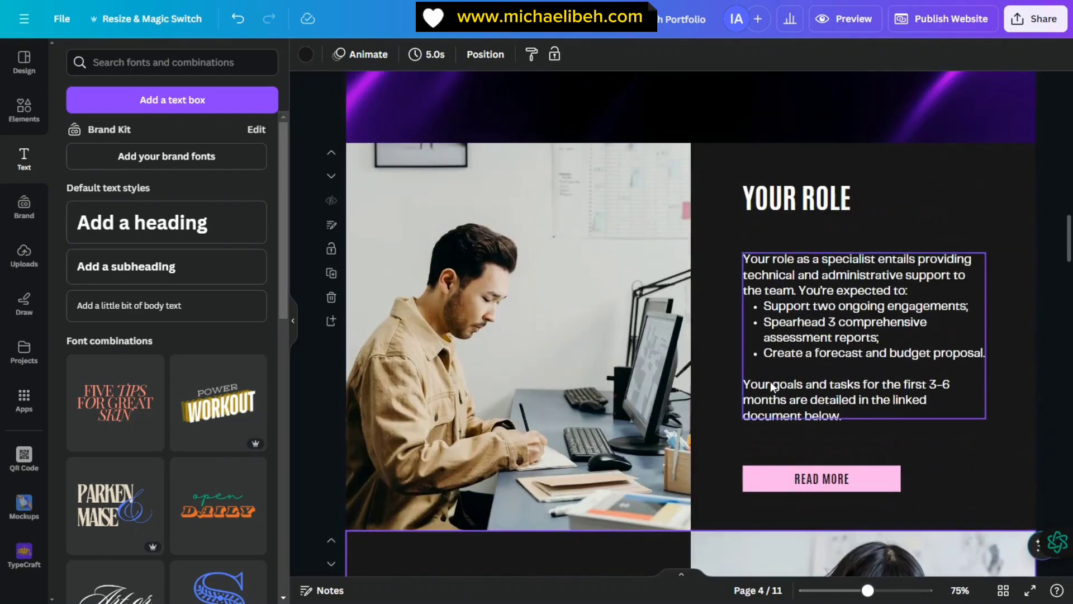
pyautogui.scroll(-6, 770, 381)
pyautogui.scroll(6, 743, 335)
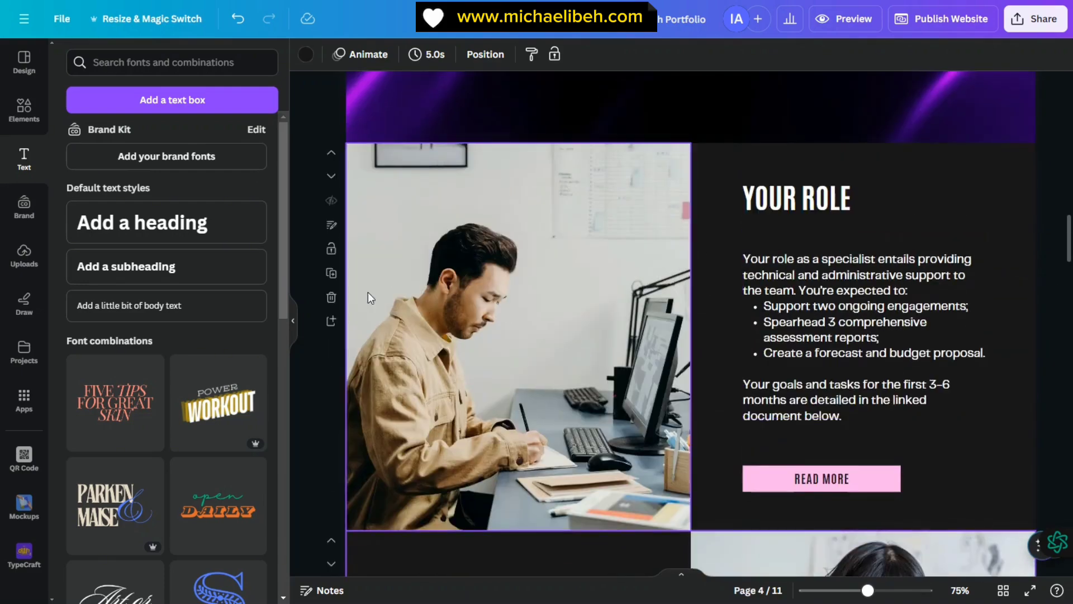
pyautogui.click(332, 297)
pyautogui.scroll(-6, 732, 344)
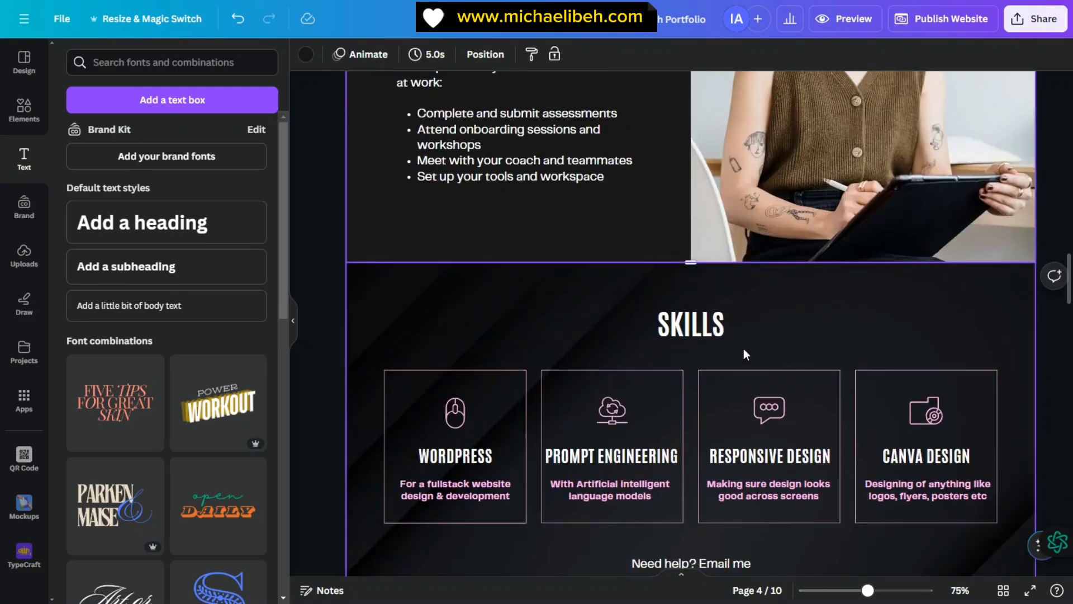
pyautogui.scroll(-6, 859, 327)
pyautogui.scroll(-6, 860, 329)
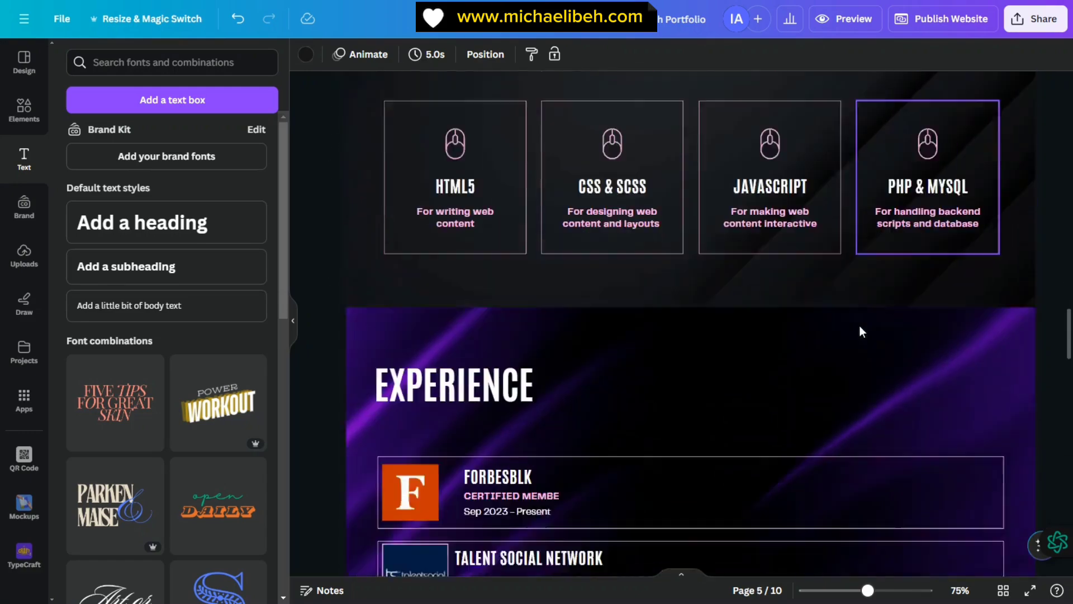
pyautogui.scroll(-20, 860, 329)
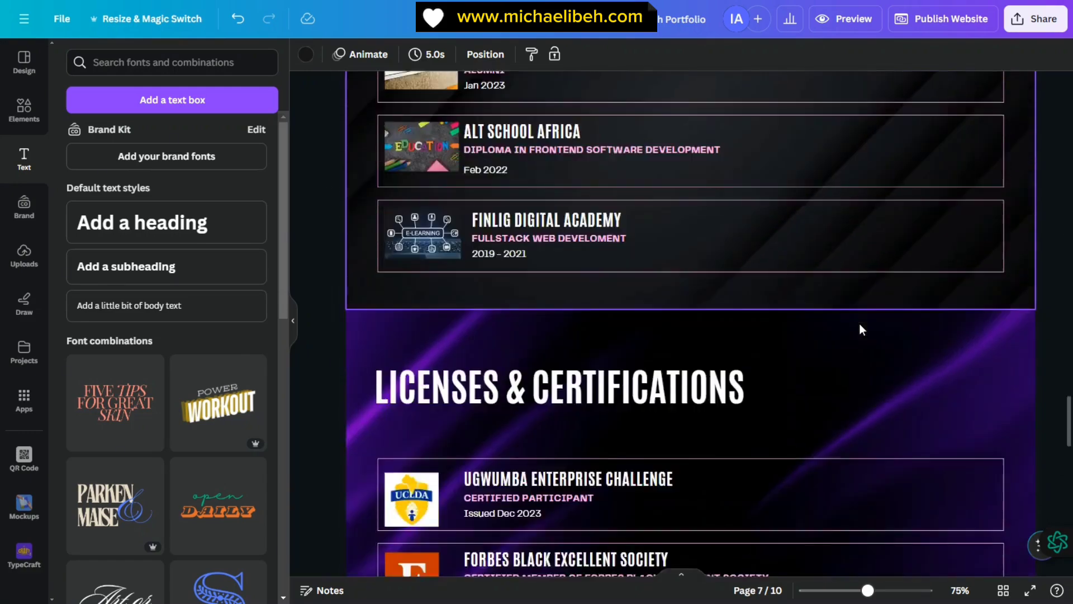
pyautogui.scroll(-20, 860, 328)
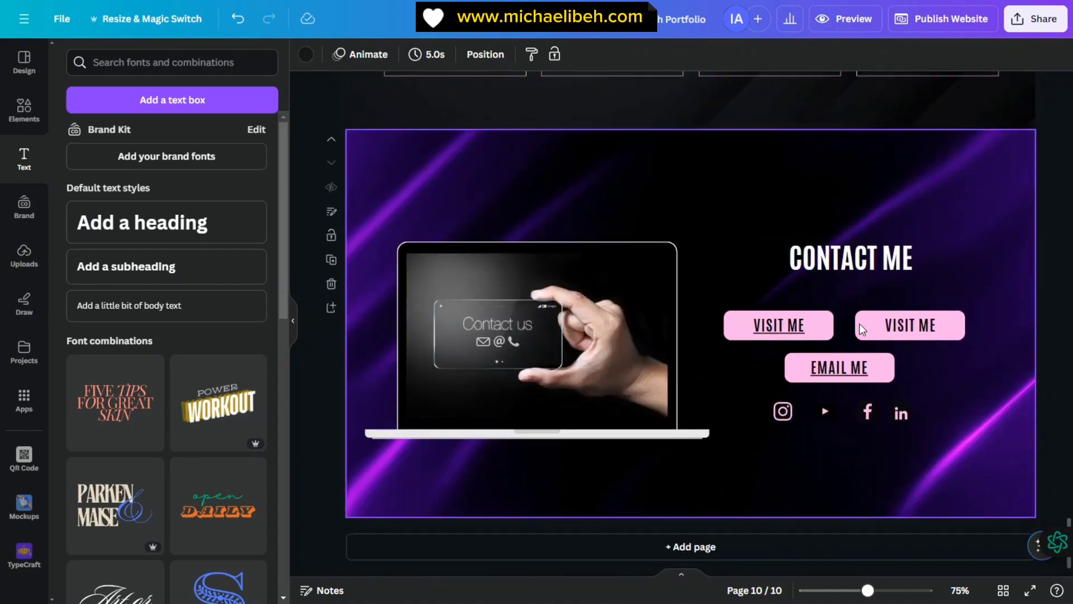
pyautogui.scroll(20, 860, 329)
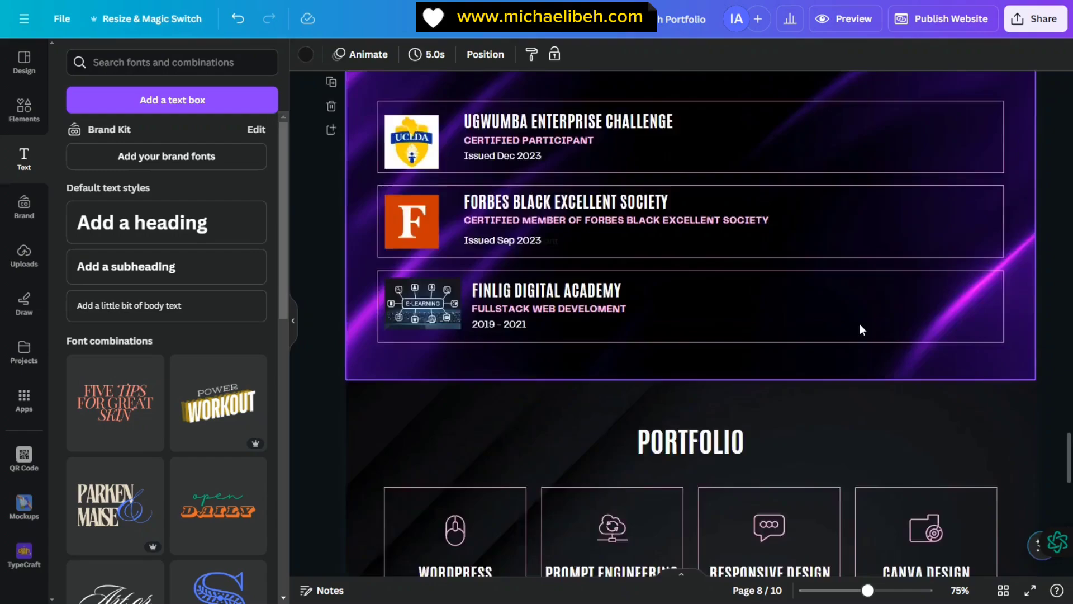
pyautogui.scroll(12, 860, 330)
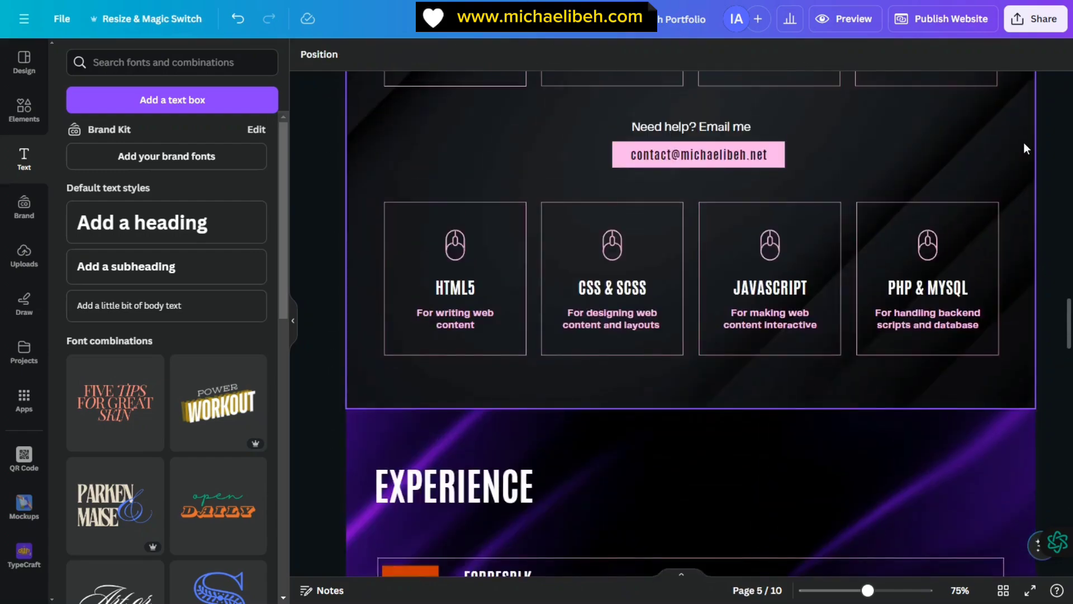
pyautogui.scroll(20, 1026, 148)
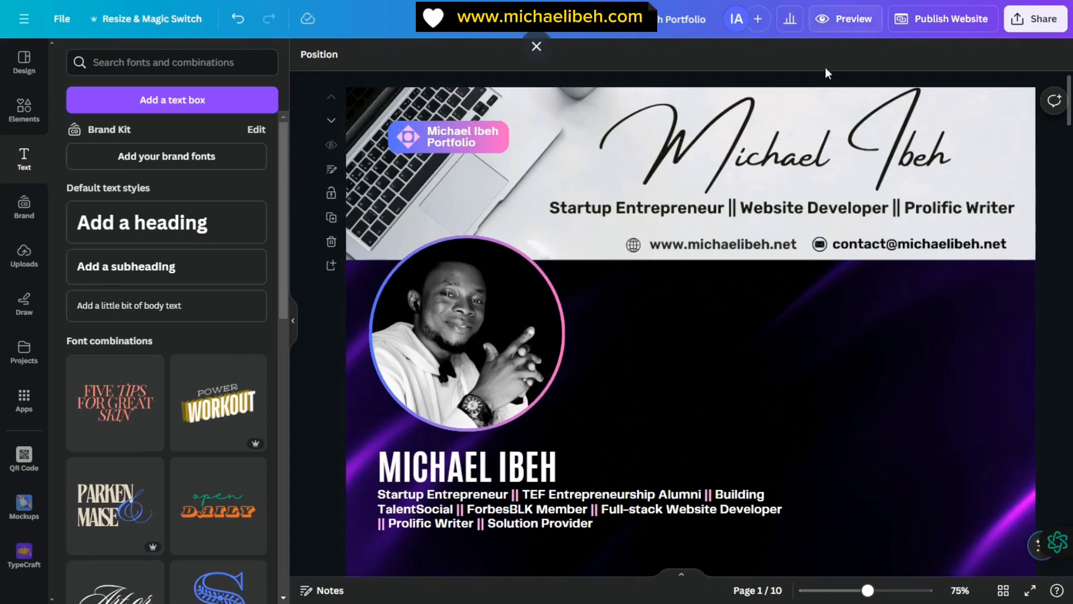
pyautogui.click(790, 19)
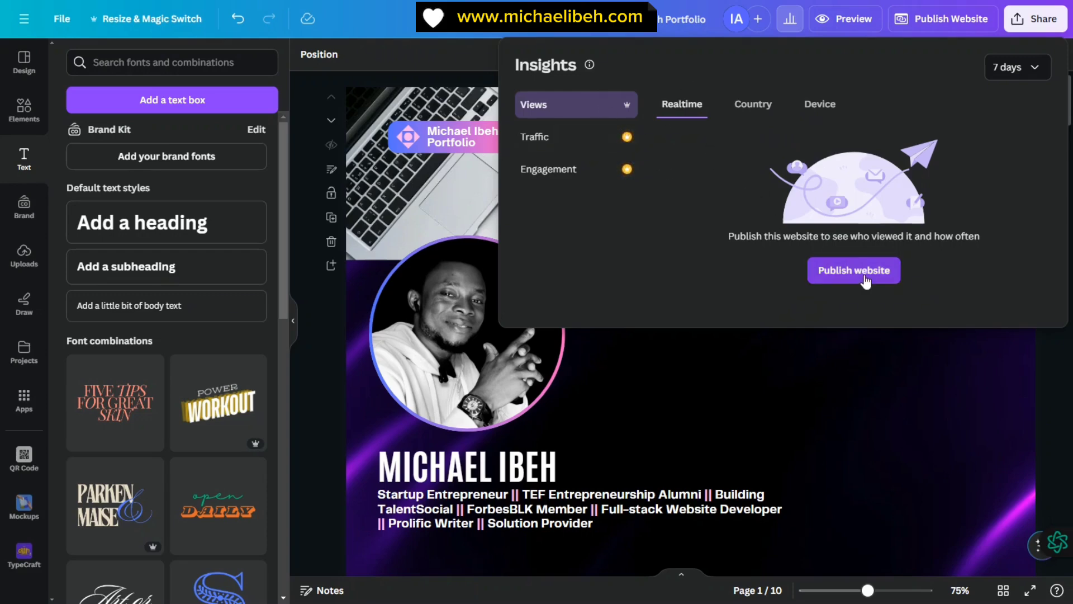
pyautogui.click(1049, 367)
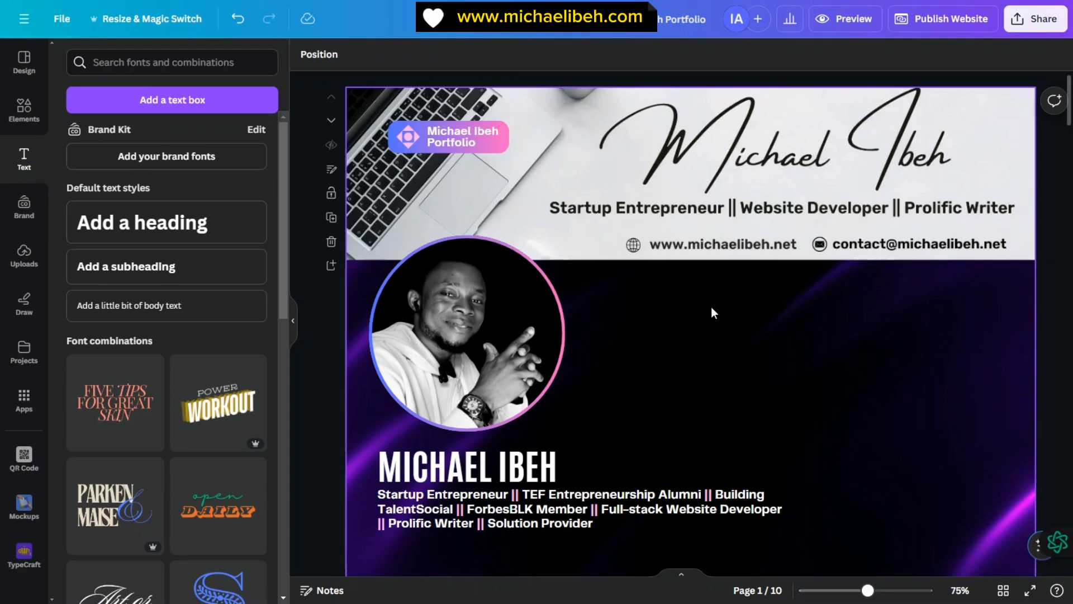
# - Look over the first pages of the 10-page portfolio, then launch the website Preview
pyautogui.scroll(-7, 711, 307)
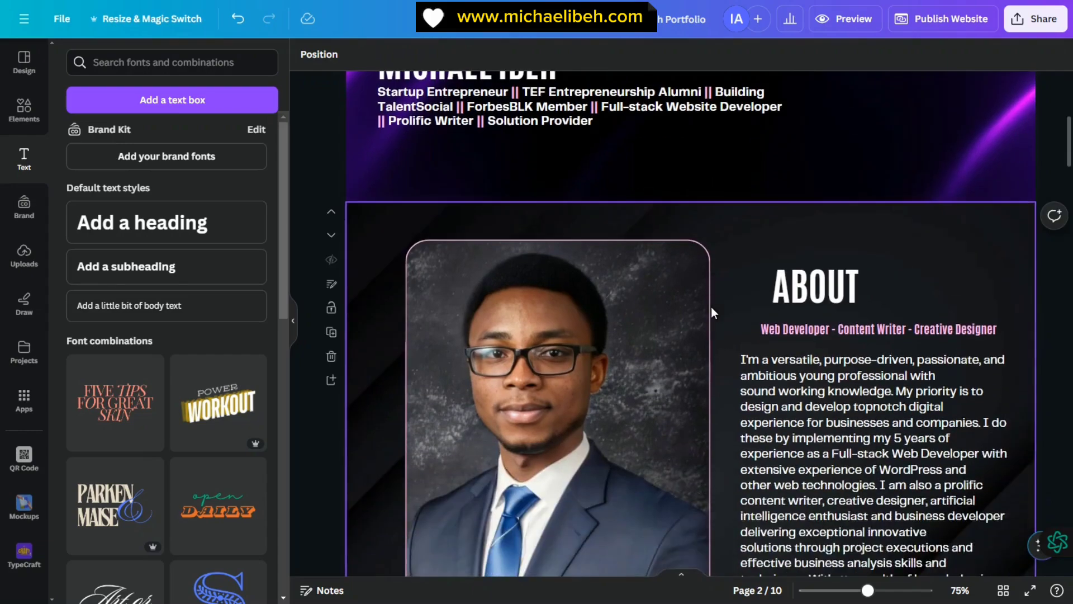
pyautogui.scroll(-7, 711, 309)
pyautogui.scroll(5, 728, 286)
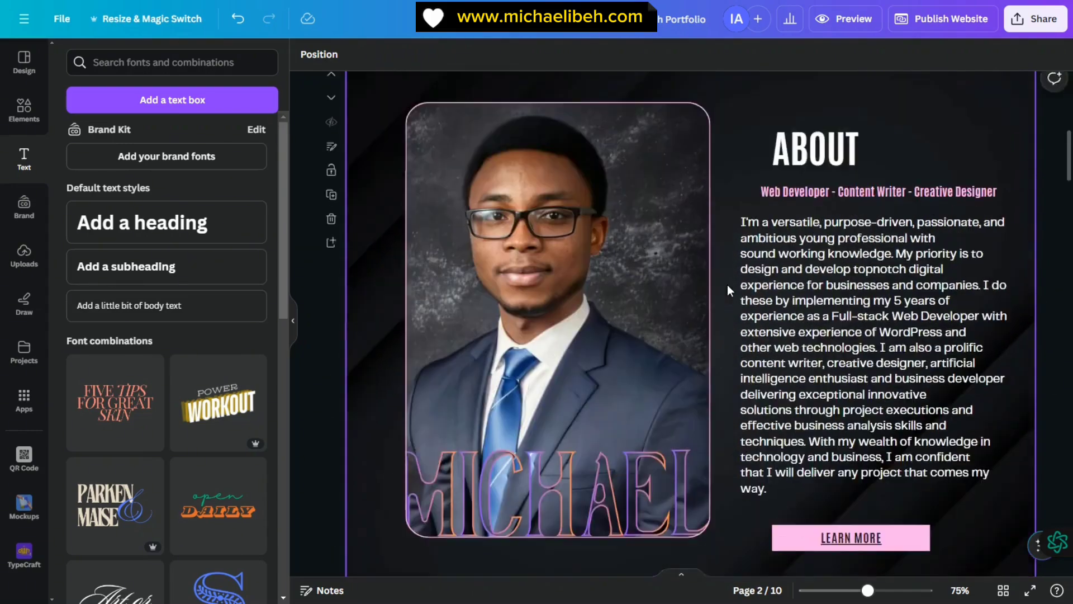
pyautogui.scroll(-12, 728, 286)
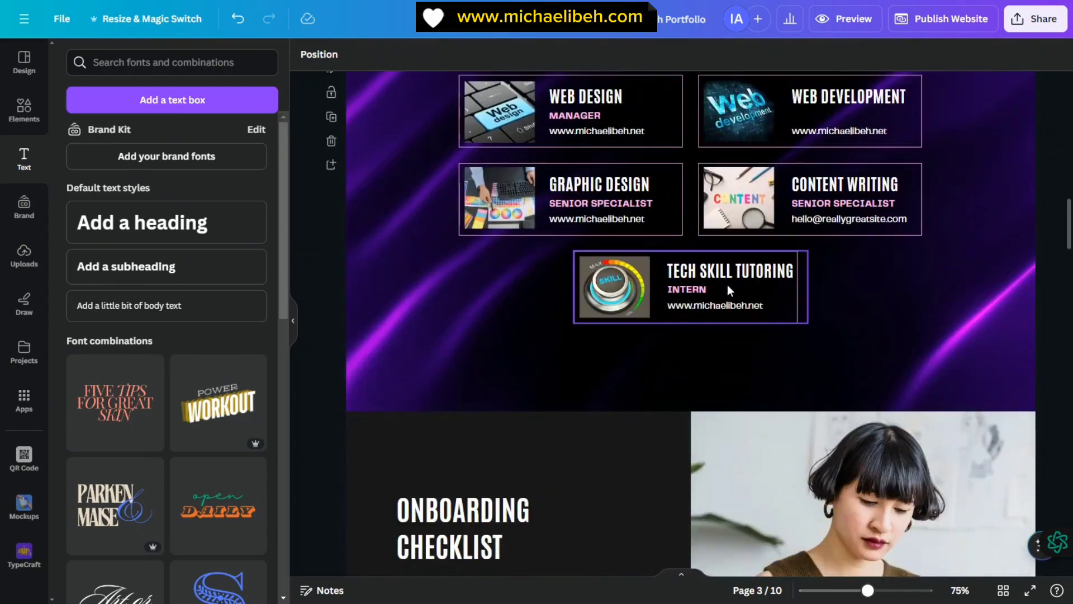
pyautogui.scroll(15, 728, 290)
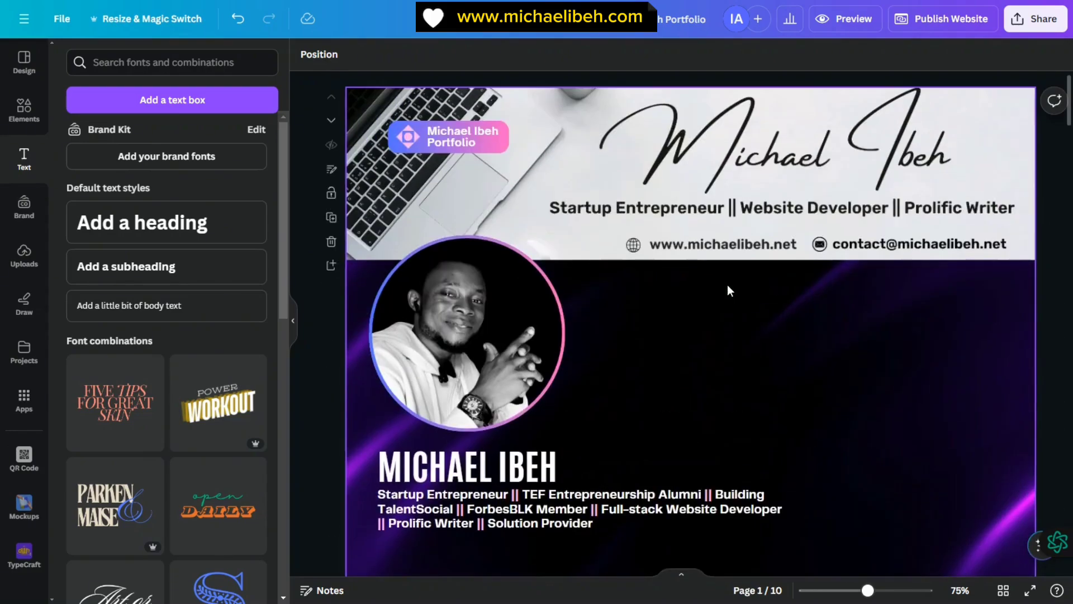
pyautogui.click(847, 21)
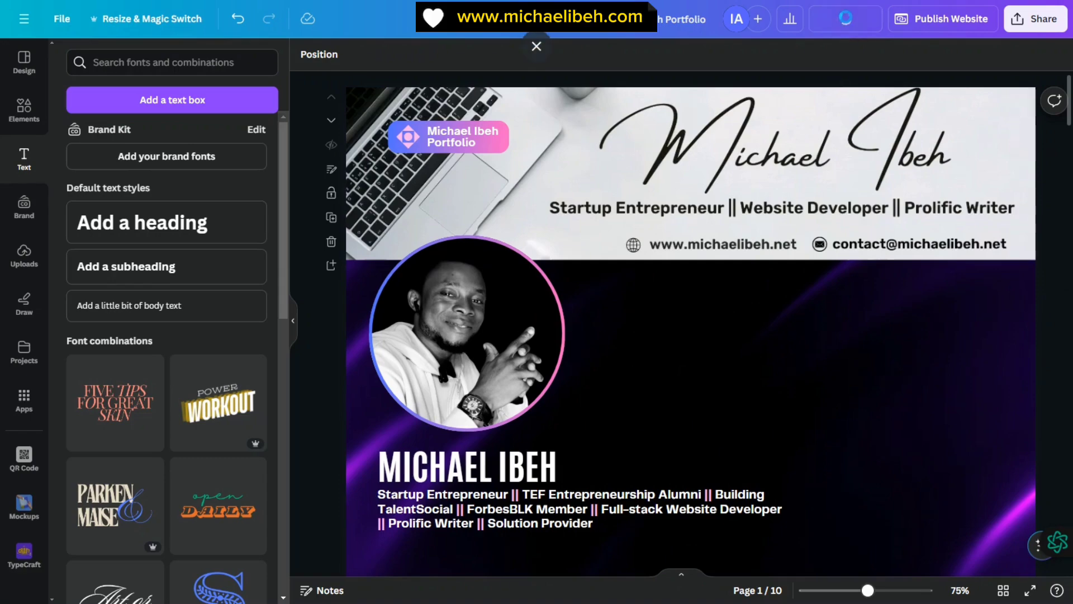
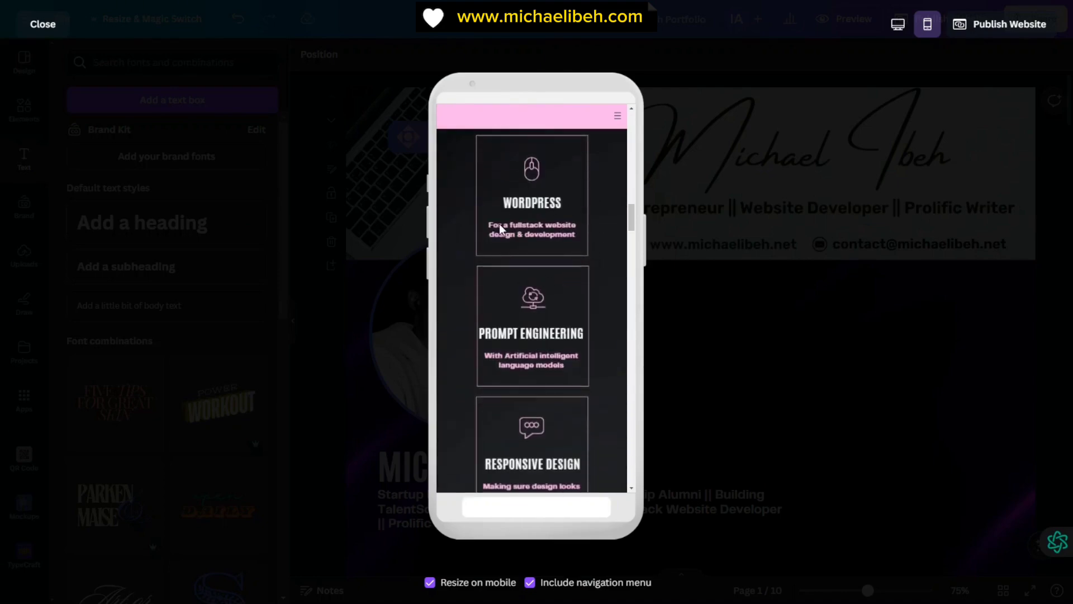
# - Scroll the mobile preview through Skills, Experience and Education to Contact Me's buttons and social icons
pyautogui.scroll(-10, 546, 271)
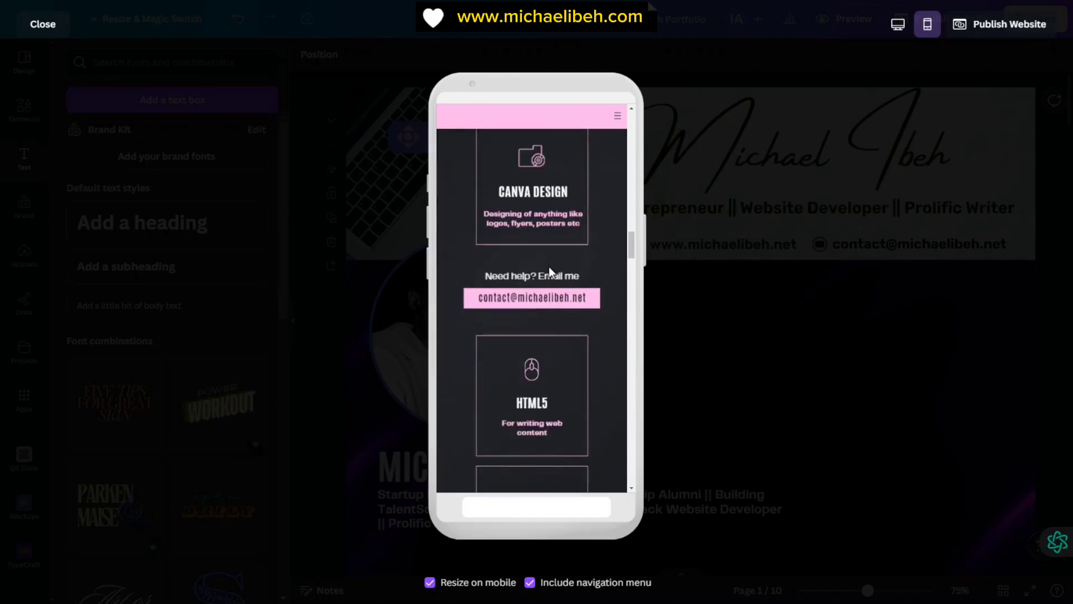
pyautogui.scroll(-3, 571, 264)
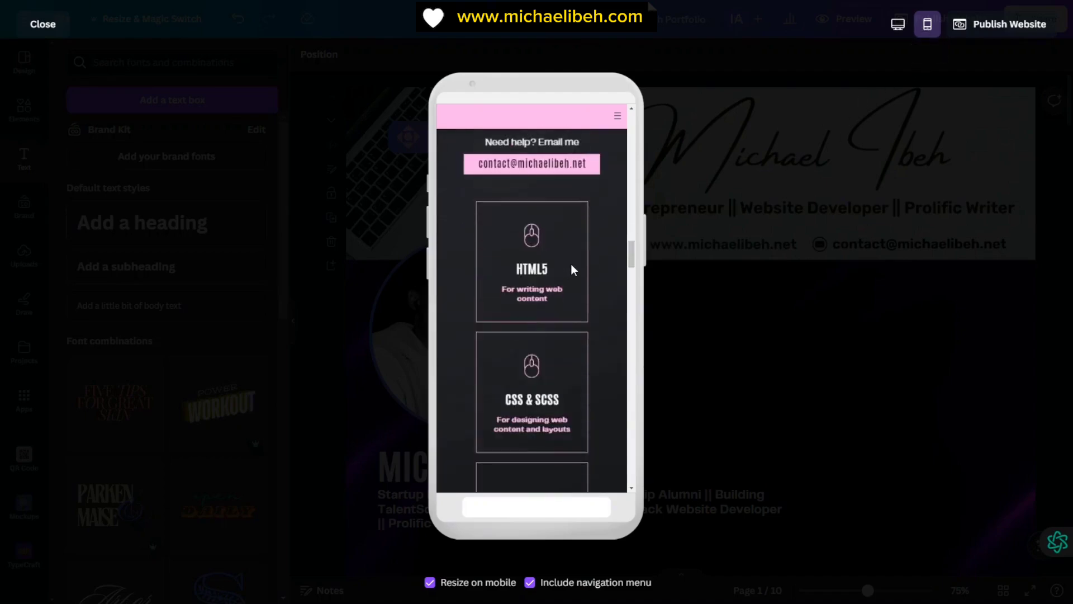
pyautogui.scroll(-3, 573, 246)
pyautogui.scroll(-9, 604, 241)
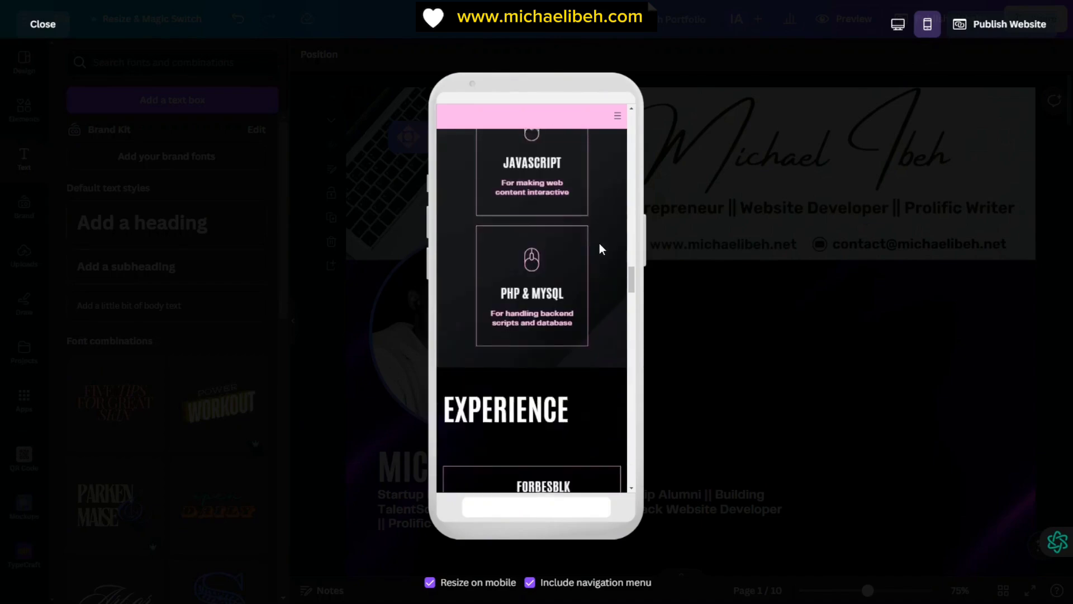
pyautogui.scroll(-3, 593, 268)
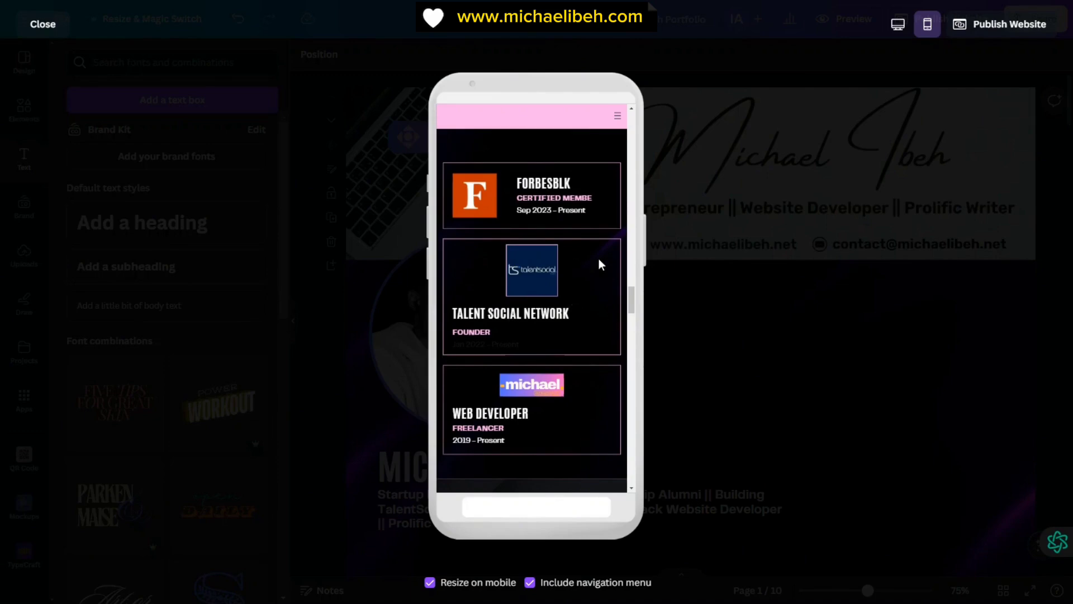
pyautogui.scroll(-3, 594, 282)
pyautogui.scroll(3, 558, 276)
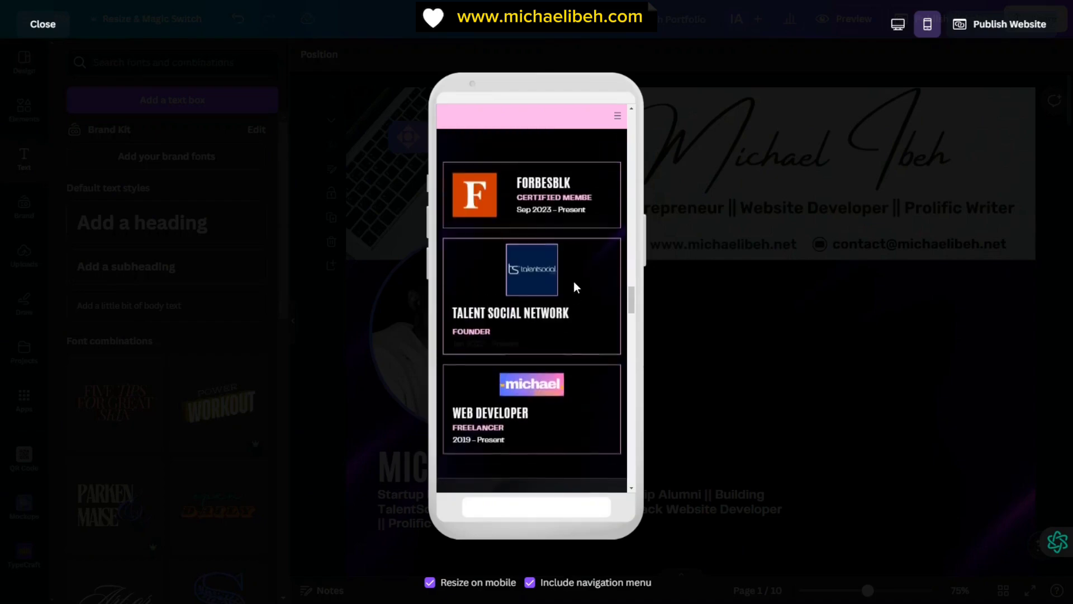
pyautogui.scroll(-8, 579, 307)
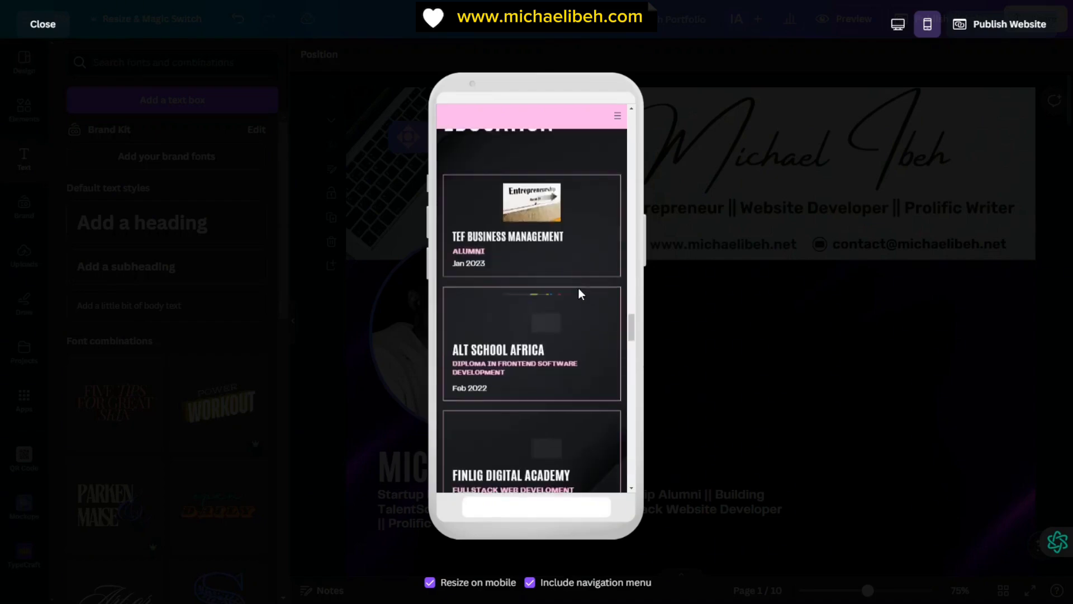
pyautogui.scroll(-10, 572, 277)
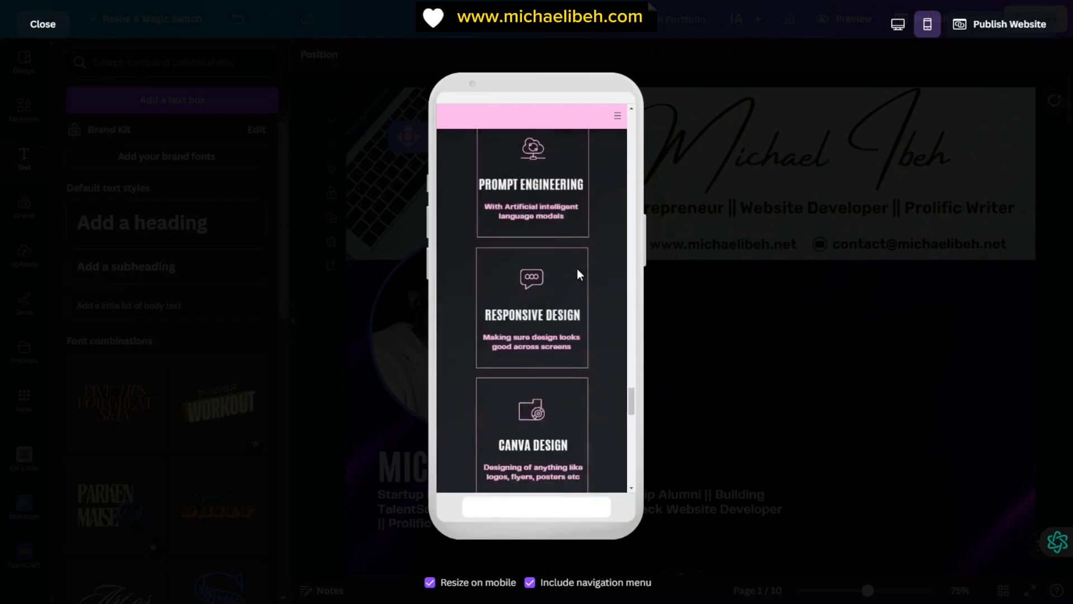
pyautogui.scroll(-10, 577, 268)
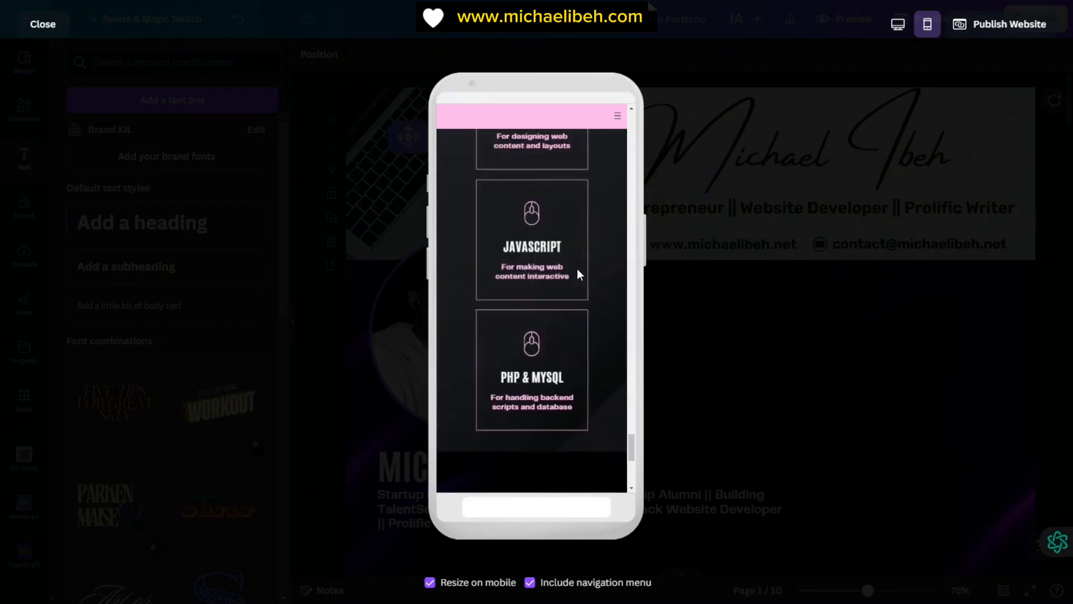
pyautogui.scroll(-3, 577, 268)
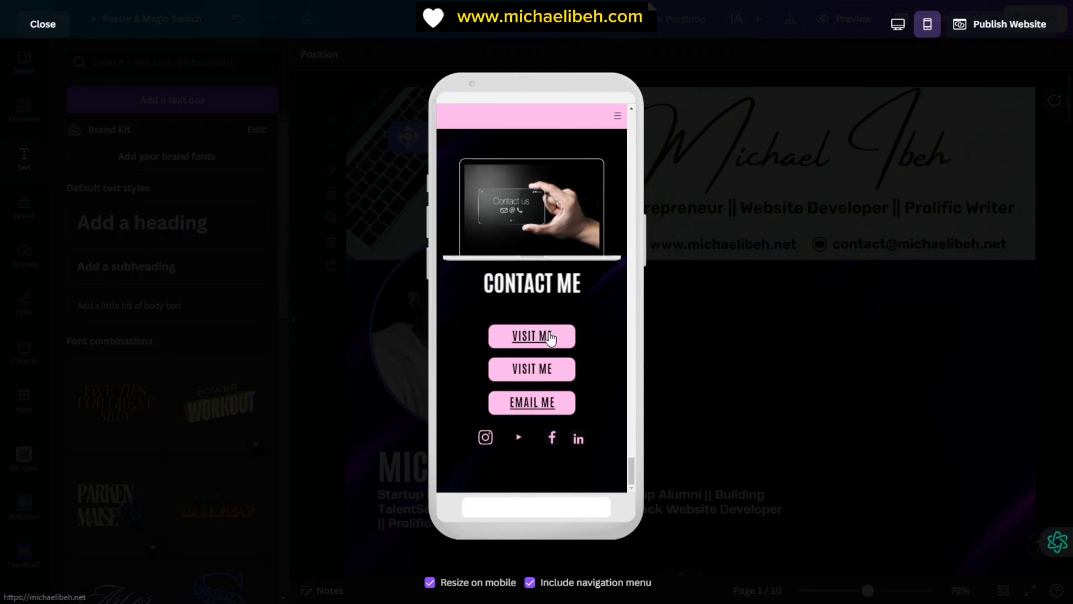
pyautogui.click(541, 403)
pyautogui.click(538, 341)
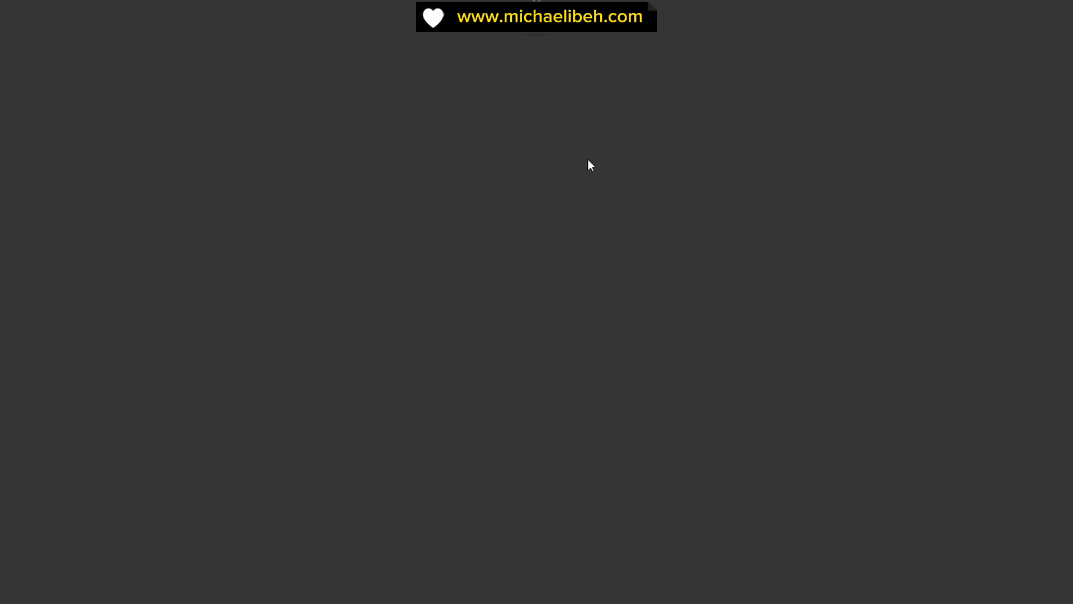
pyautogui.click(536, 46)
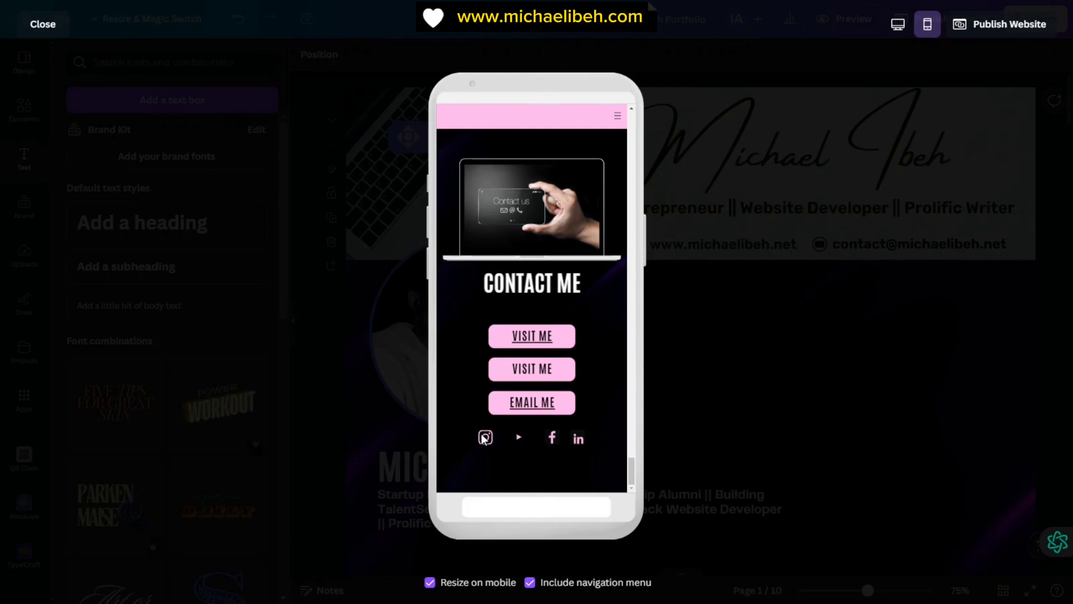
# - Scroll back up and down through the portfolio's mobile preview sections
pyautogui.scroll(10, 572, 350)
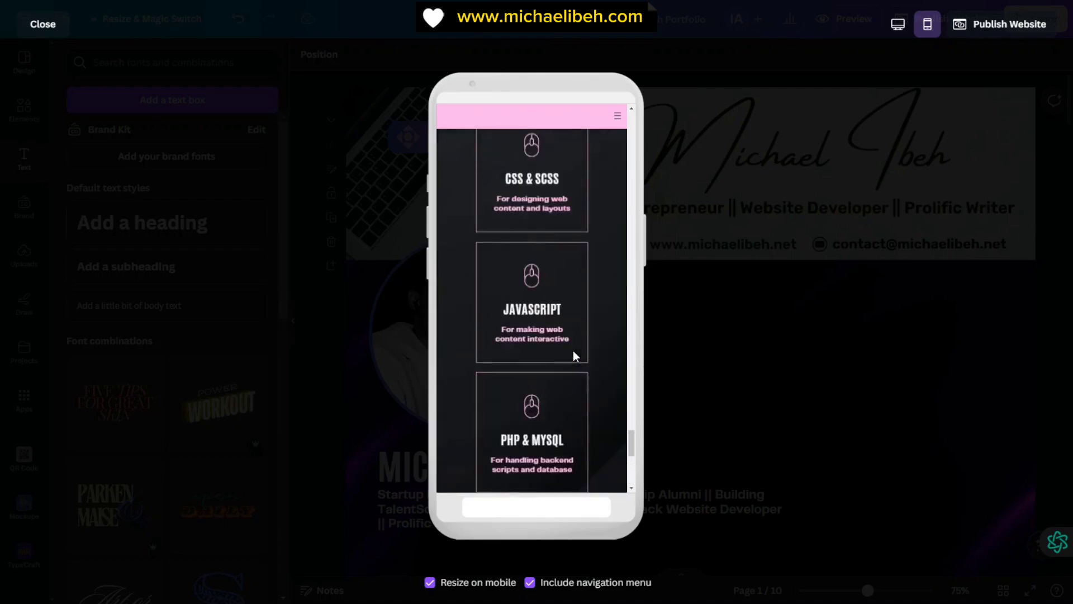
pyautogui.scroll(12, 572, 356)
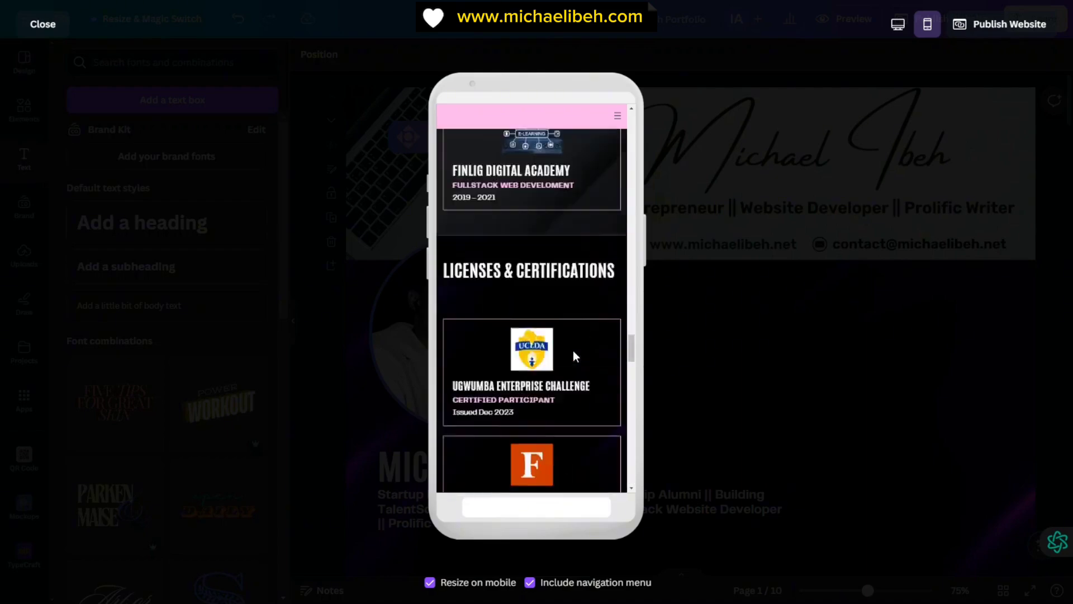
pyautogui.scroll(15, 574, 356)
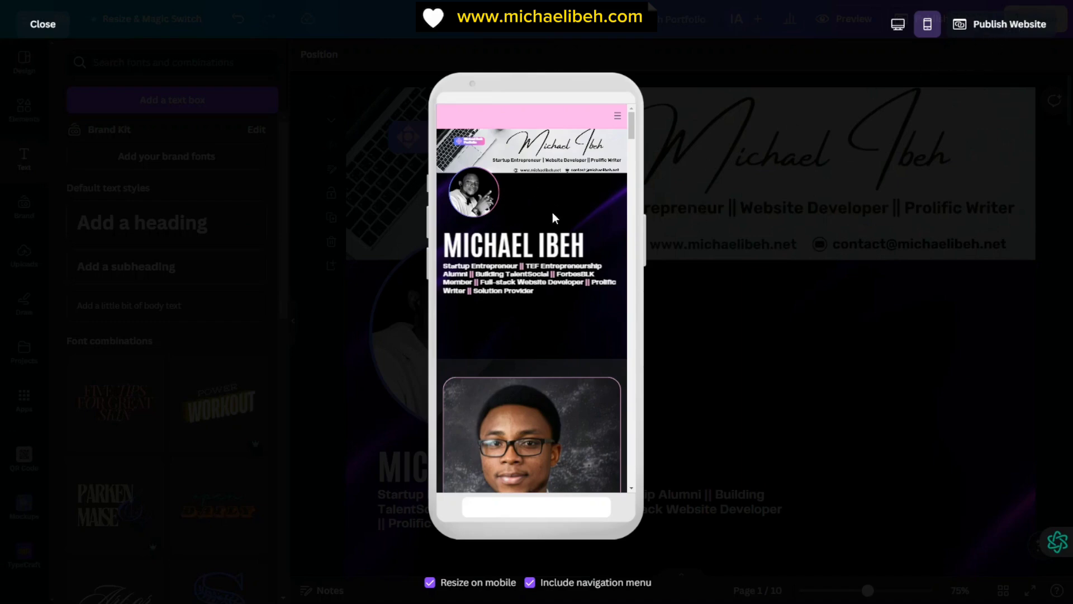
pyautogui.scroll(-3, 571, 258)
pyautogui.scroll(-5, 572, 257)
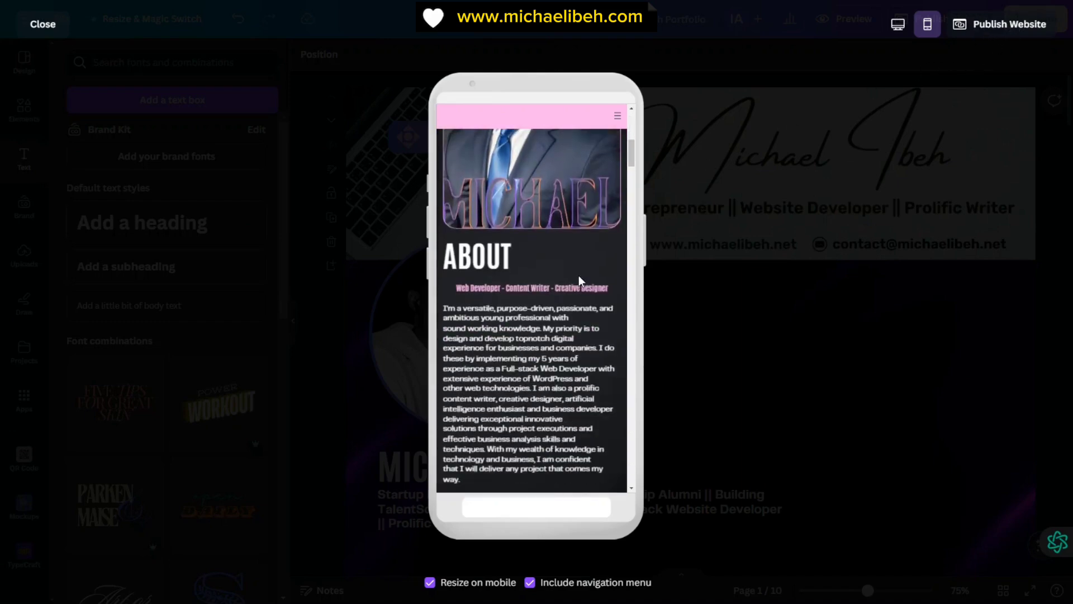
pyautogui.scroll(-3, 586, 291)
pyautogui.scroll(-3, 553, 322)
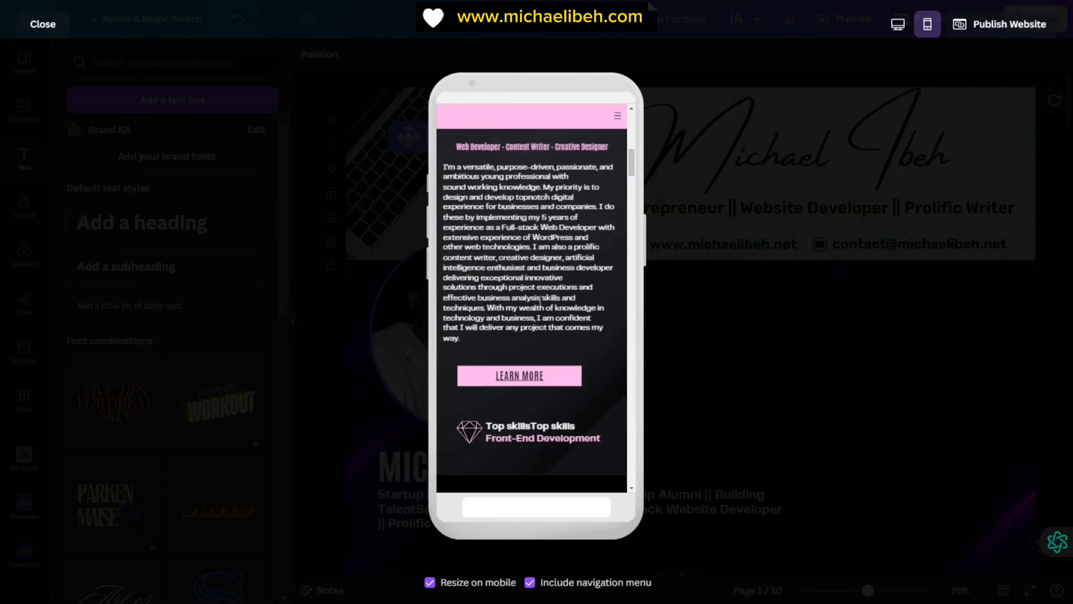
pyautogui.scroll(-3, 548, 328)
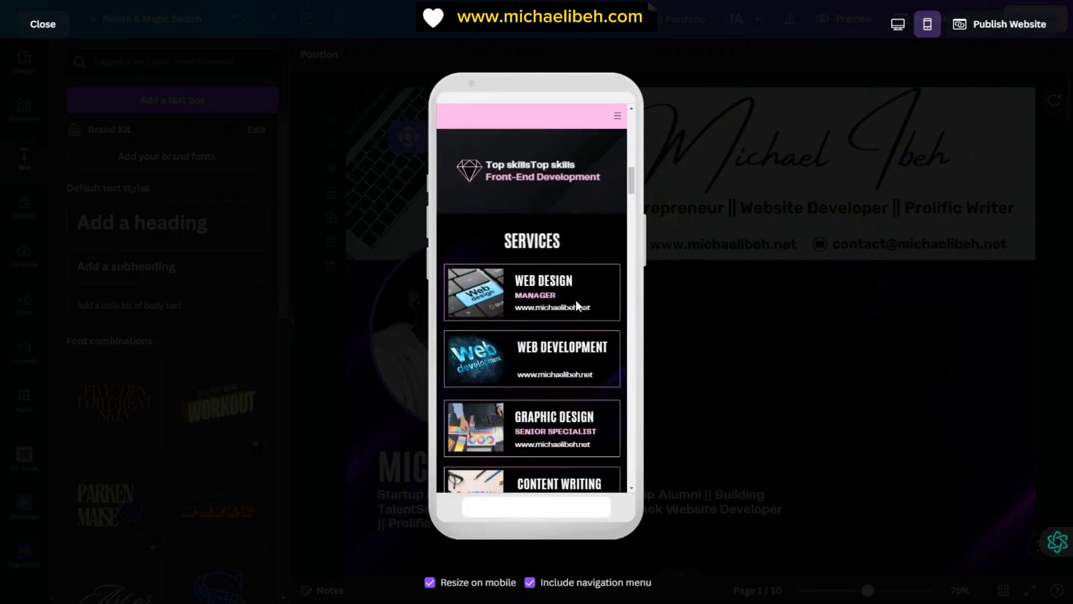
pyautogui.scroll(3, 576, 301)
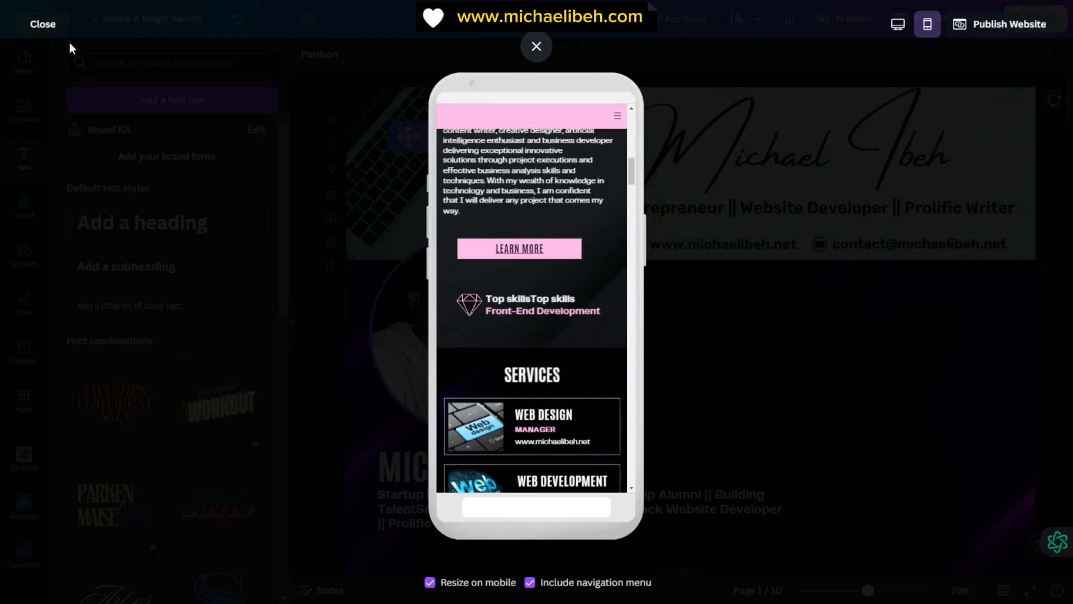
# - Bring up the Publish website panel showing the assigned canva.site URL
pyautogui.scroll(-1, 556, 304)
pyautogui.scroll(-2, 556, 304)
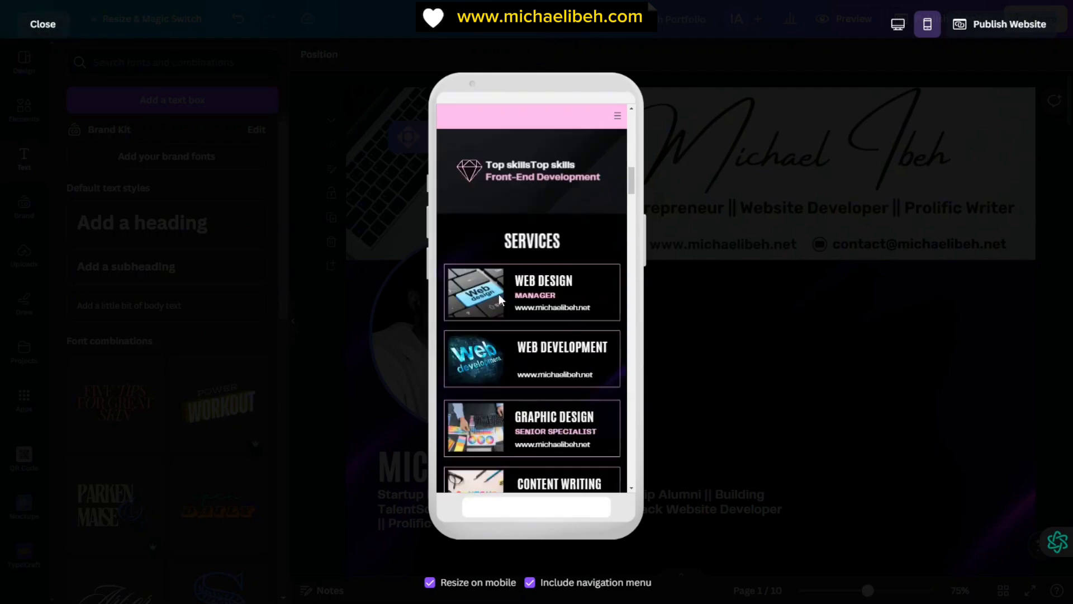
pyautogui.scroll(-3, 526, 302)
pyautogui.scroll(-9, 585, 299)
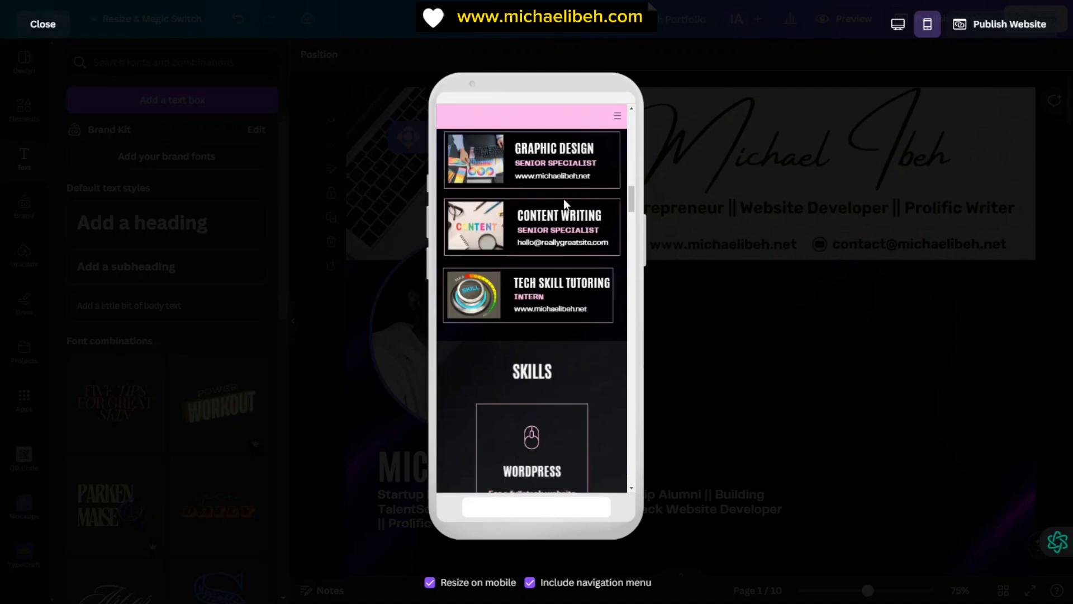
pyautogui.click(1004, 26)
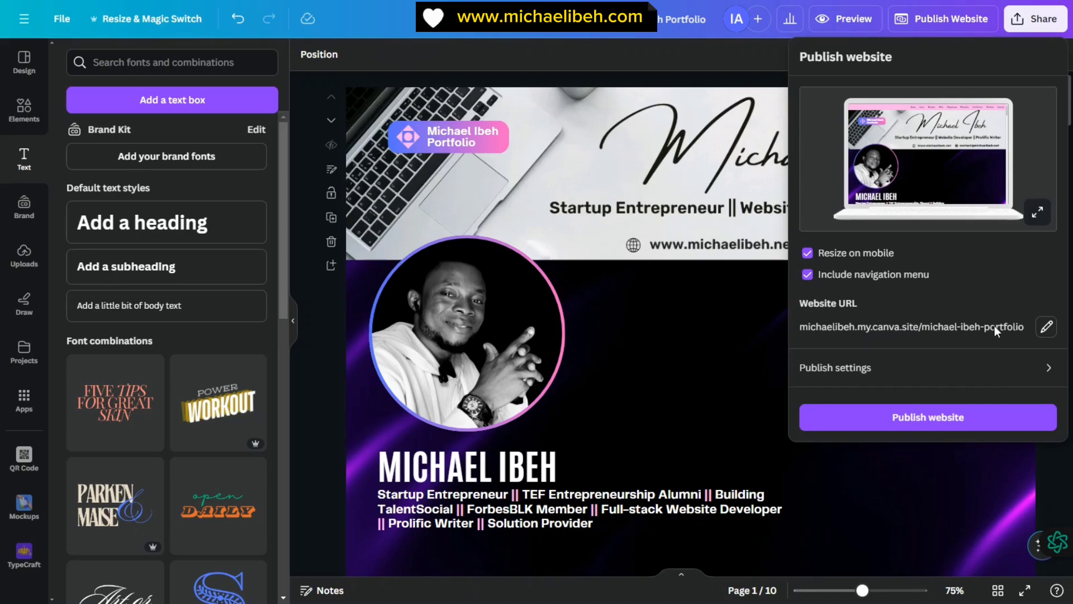
# - Trim the name prefix from the website URL so the path reads just 'portfolio'
pyautogui.click(1047, 326)
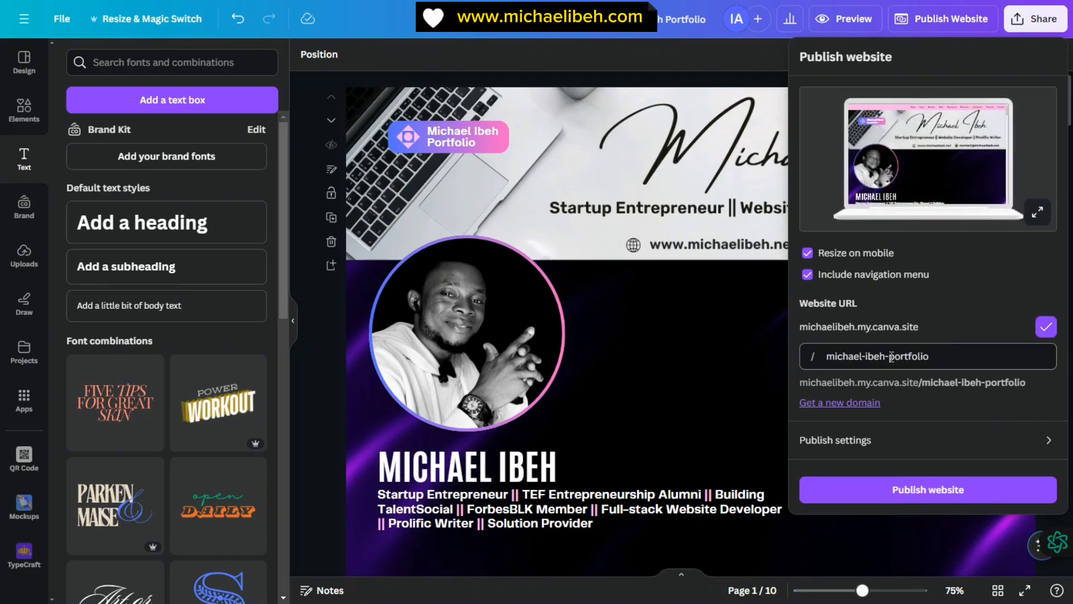
pyautogui.moveTo(892, 356); pyautogui.dragTo(822, 354)
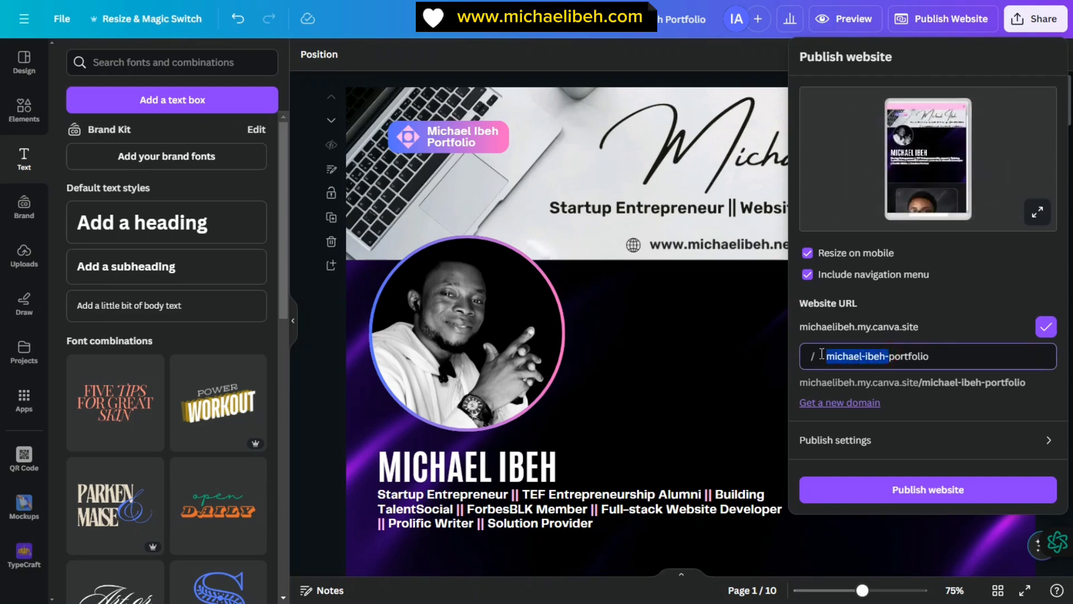
pyautogui.press('BackSpace')
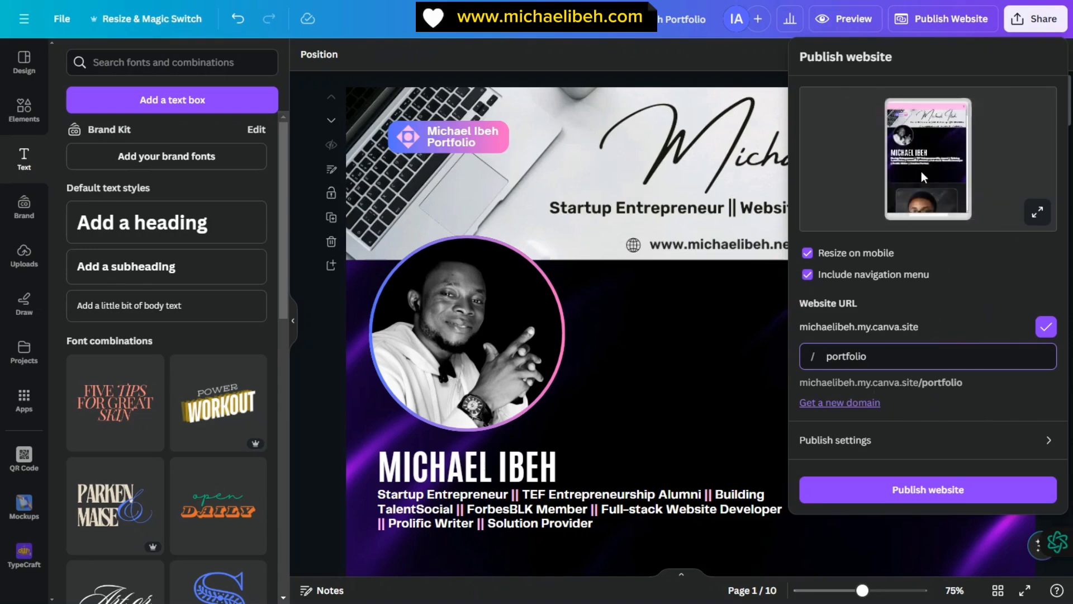
pyautogui.click(926, 309)
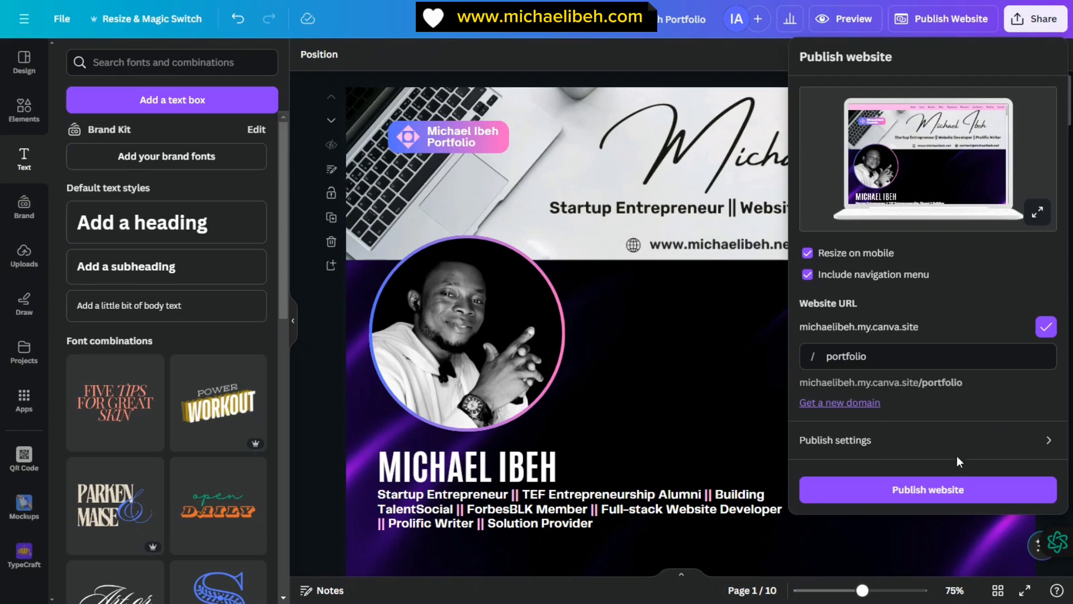
pyautogui.click(1002, 442)
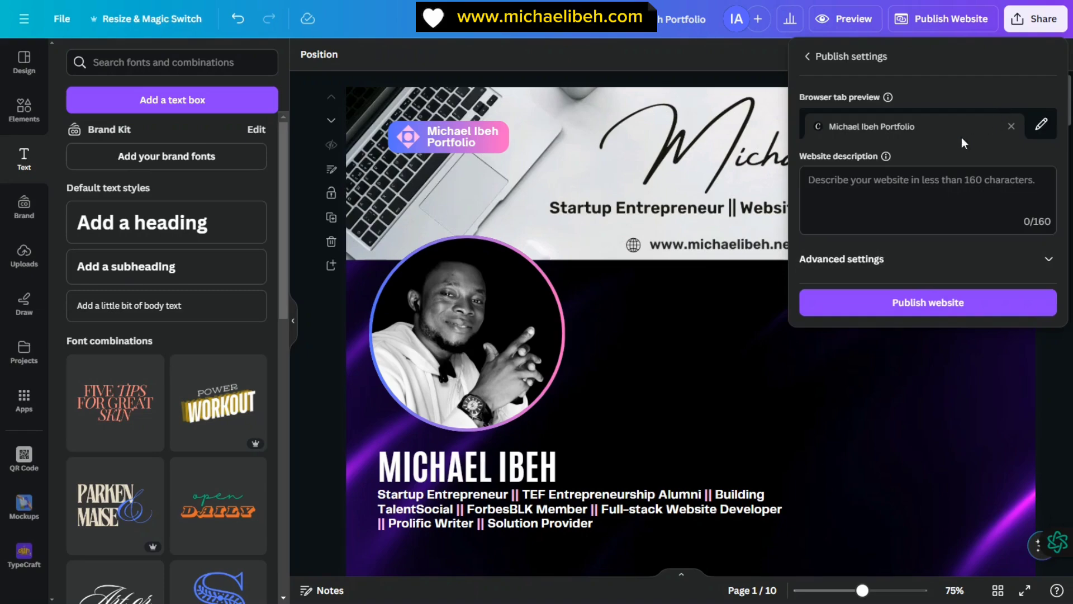
# - Check the browser tab title and website description fields, then expand Advanced settings
pyautogui.click(1044, 123)
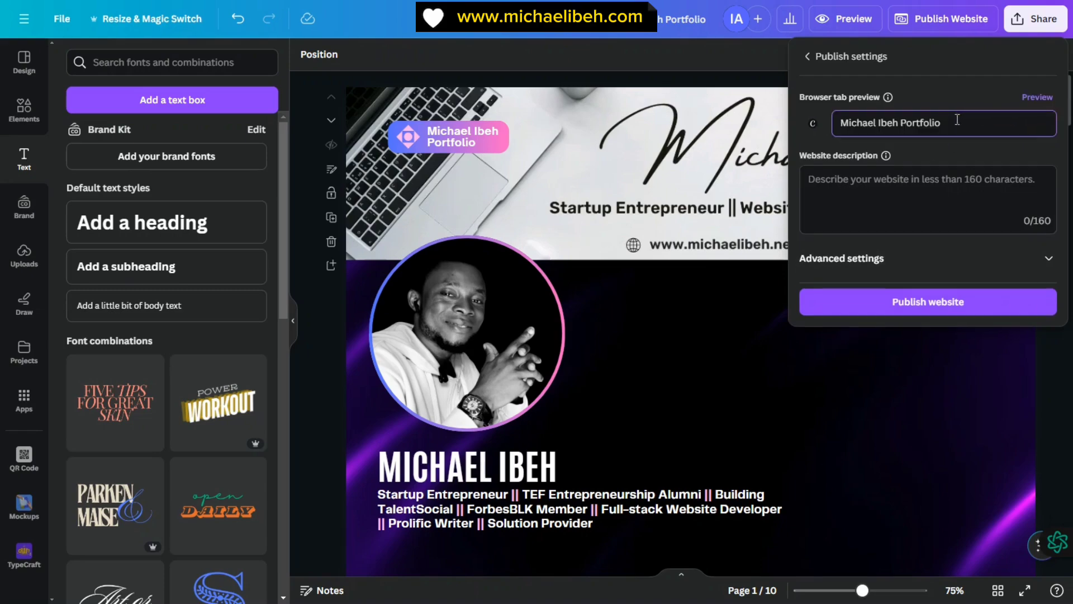
pyautogui.click(897, 197)
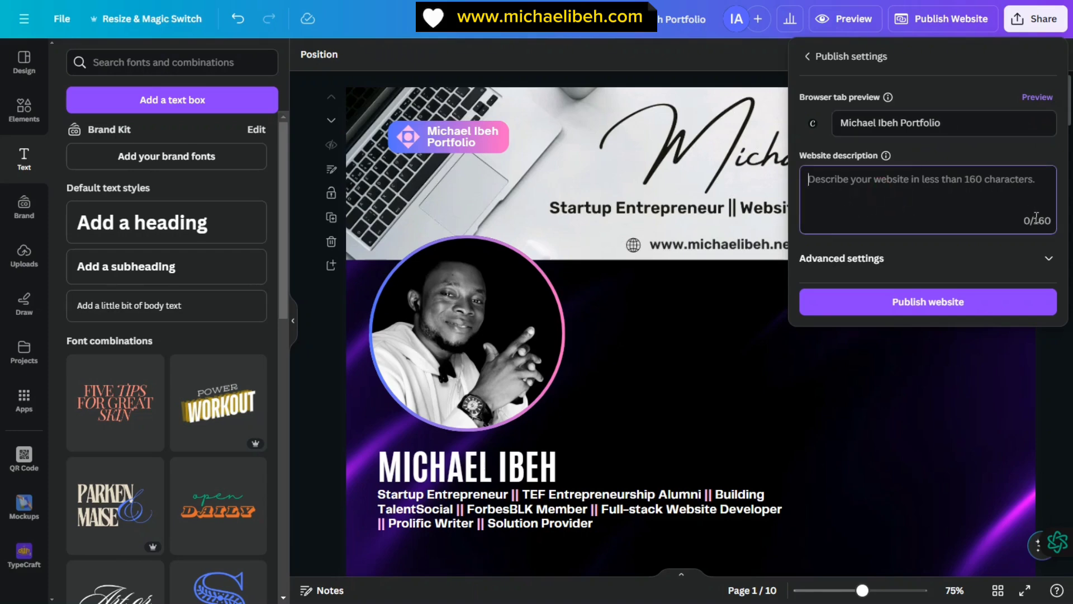
pyautogui.moveTo(887, 161)
pyautogui.click(850, 265)
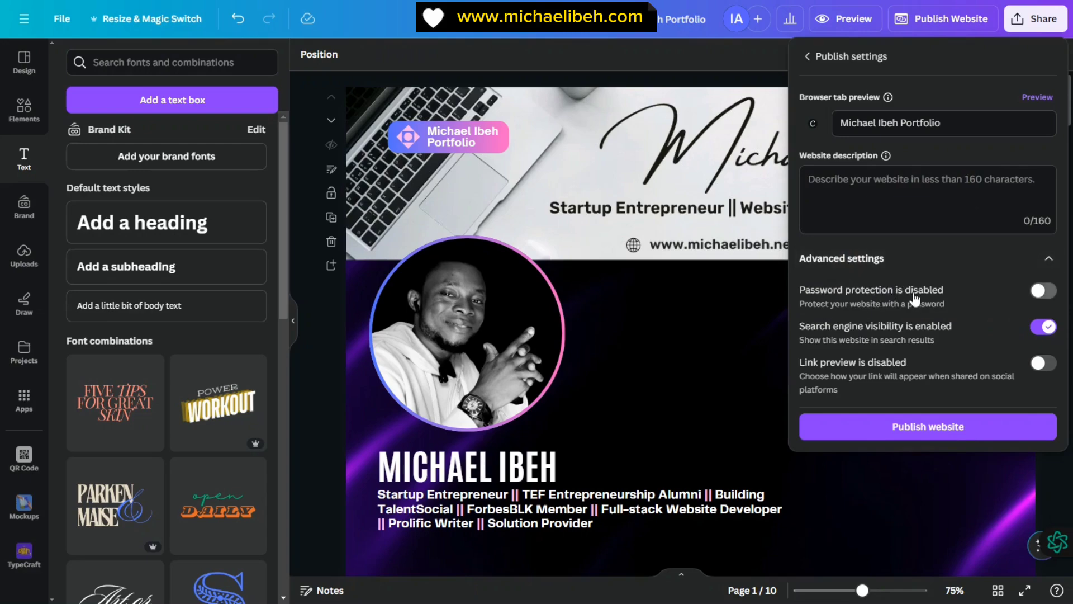
# - Leave password protection off, search engine visibility on and link preview off
pyautogui.click(1043, 291)
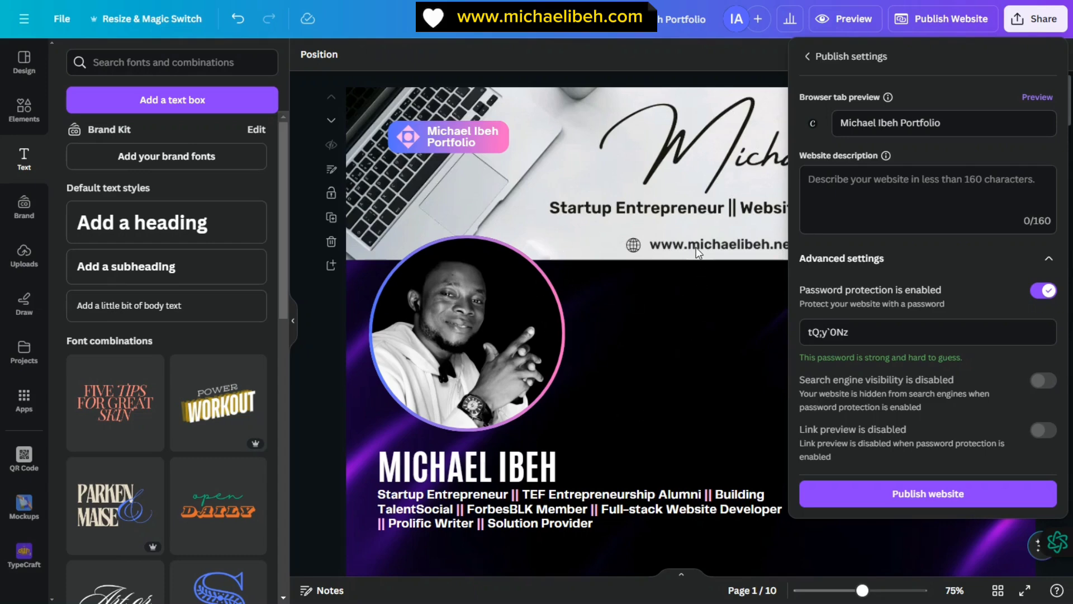
pyautogui.moveTo(854, 332); pyautogui.dragTo(805, 332)
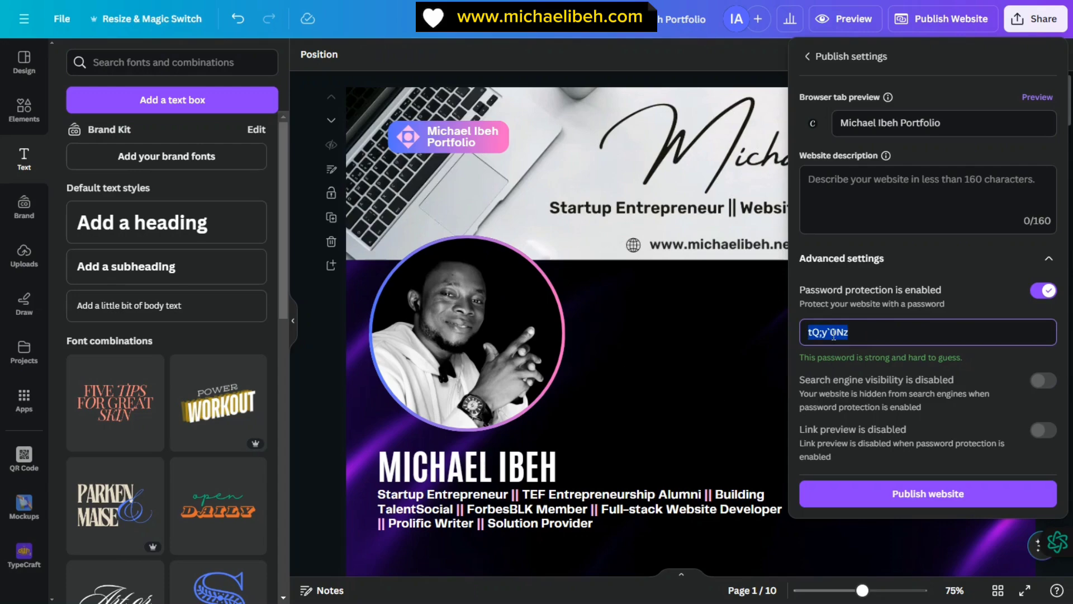
pyautogui.click(1042, 290)
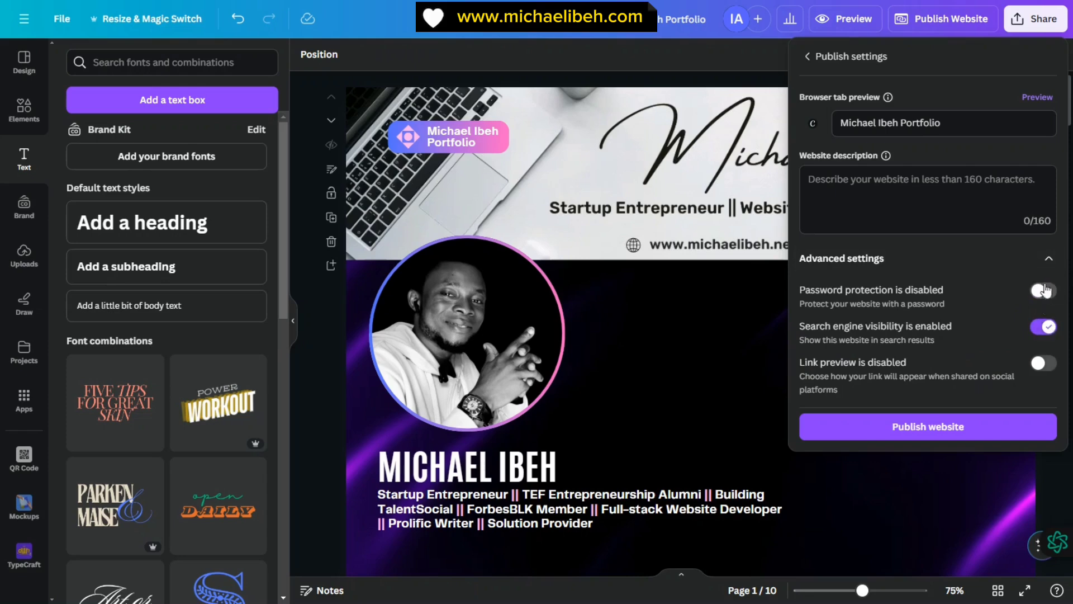
pyautogui.click(1053, 290)
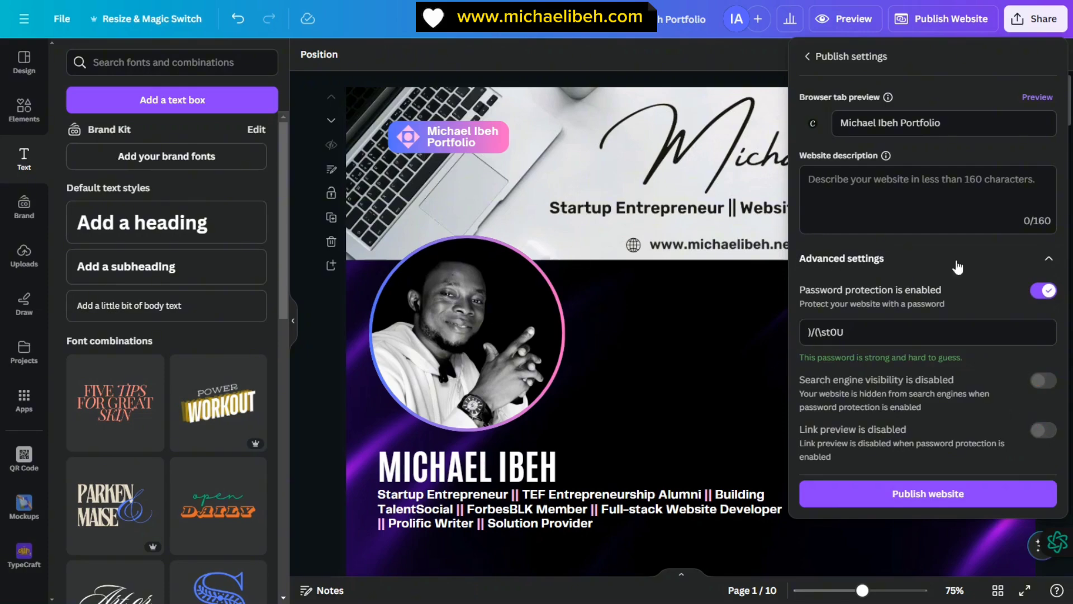
pyautogui.click(1043, 290)
pyautogui.click(1043, 327)
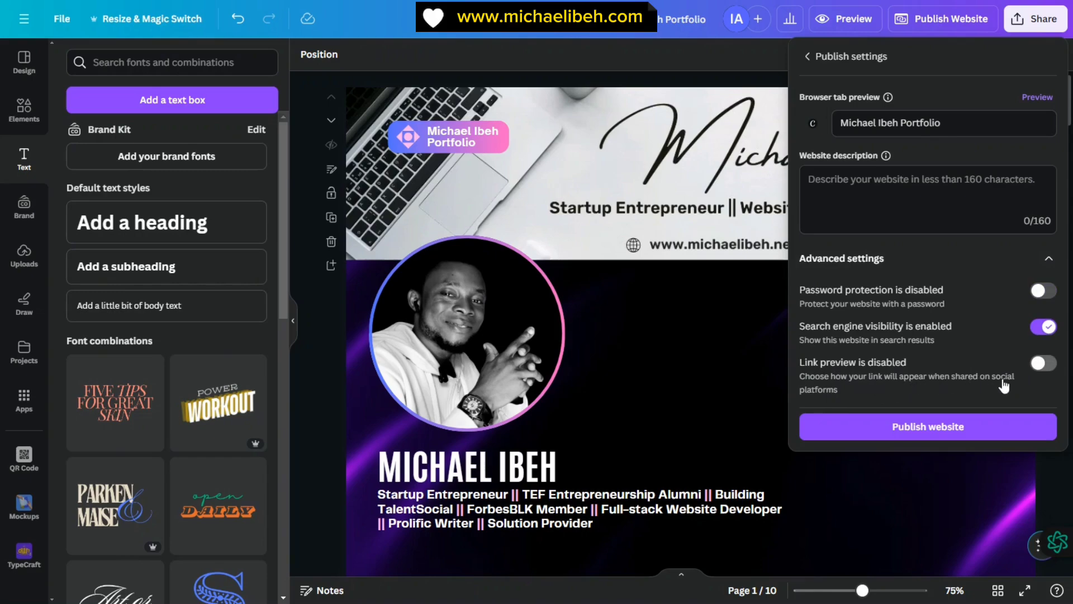
pyautogui.click(1043, 364)
pyautogui.scroll(-2, 972, 358)
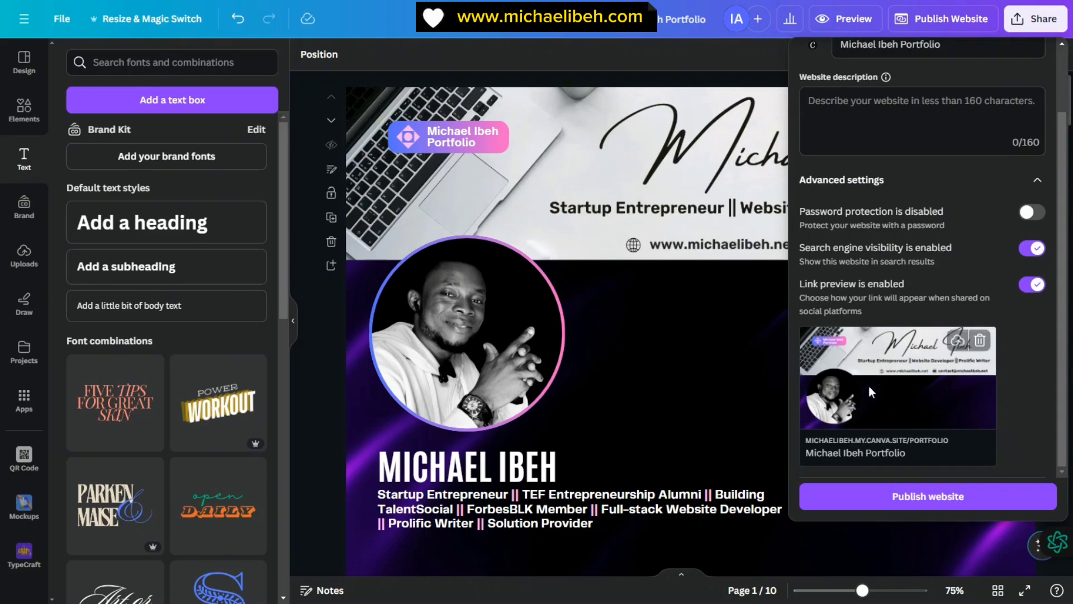
pyautogui.click(980, 342)
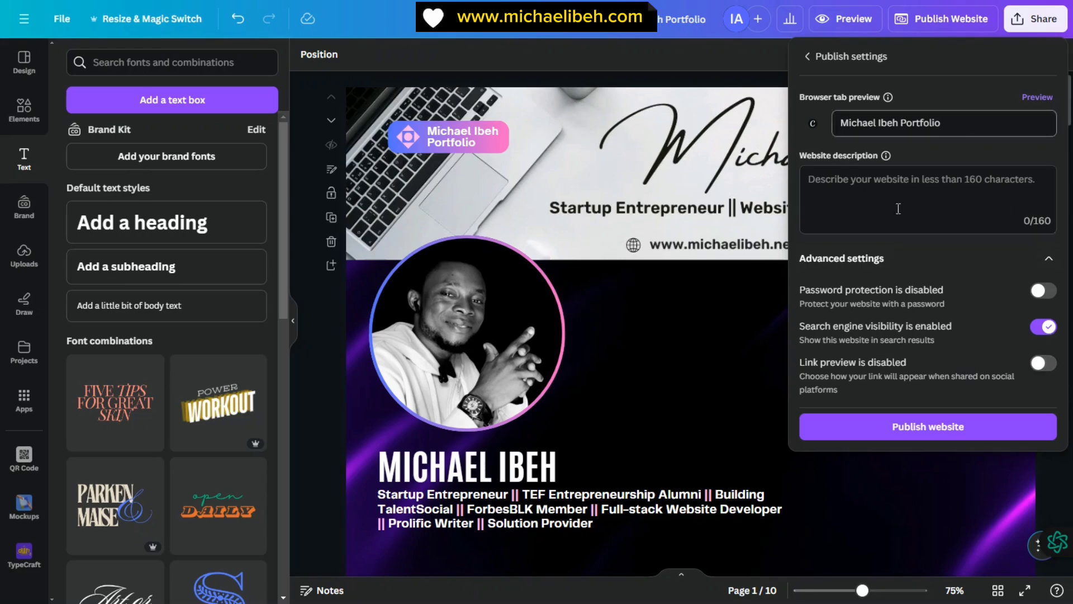
# - Publish the portfolio website live and look over its my.canva.site link
pyautogui.click(926, 431)
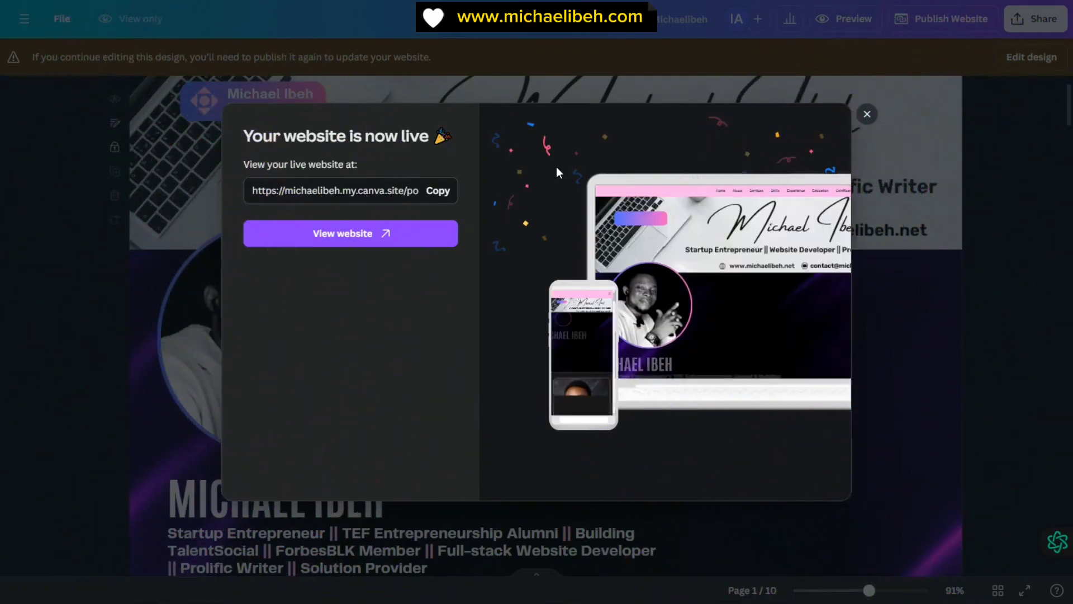
pyautogui.click(415, 193)
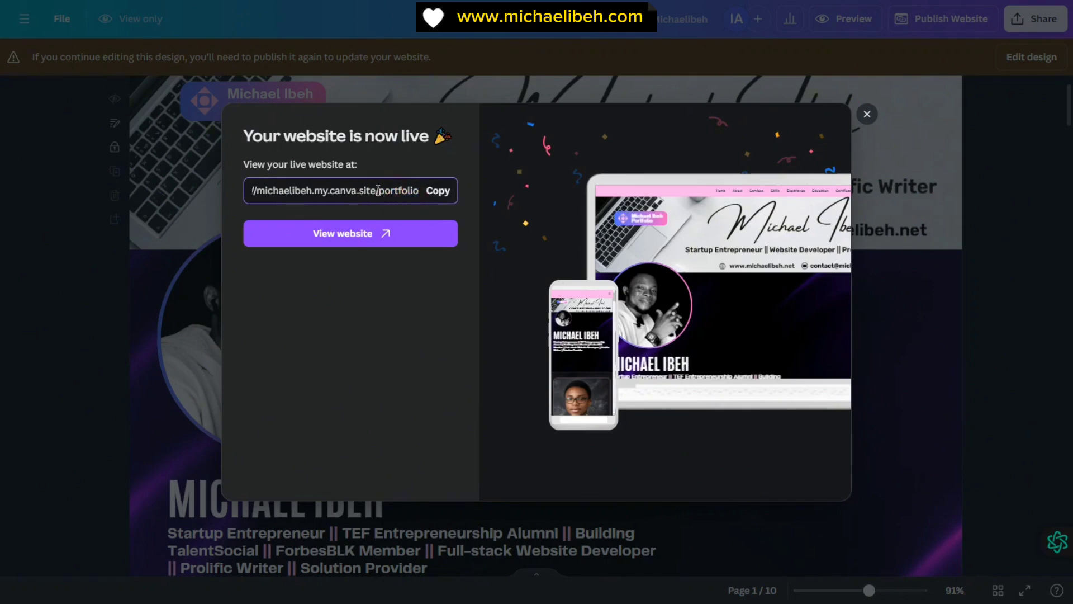
pyautogui.moveTo(378, 190); pyautogui.dragTo(252, 190)
pyautogui.click(336, 188)
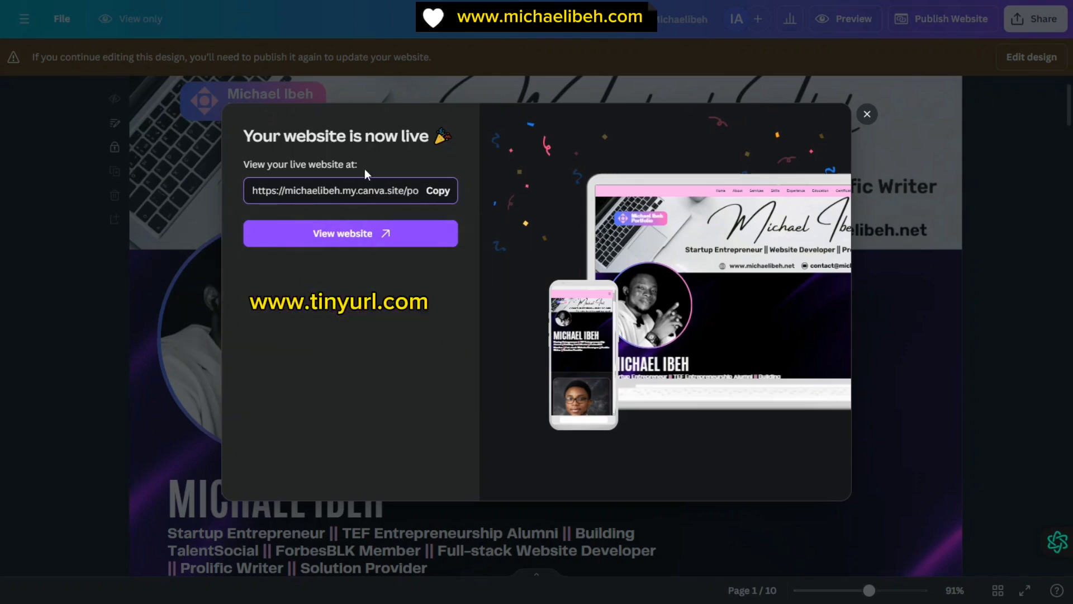
# - Copy the live website link ending in /portfolio
pyautogui.click(304, 192)
pyautogui.moveTo(323, 195); pyautogui.dragTo(416, 191)
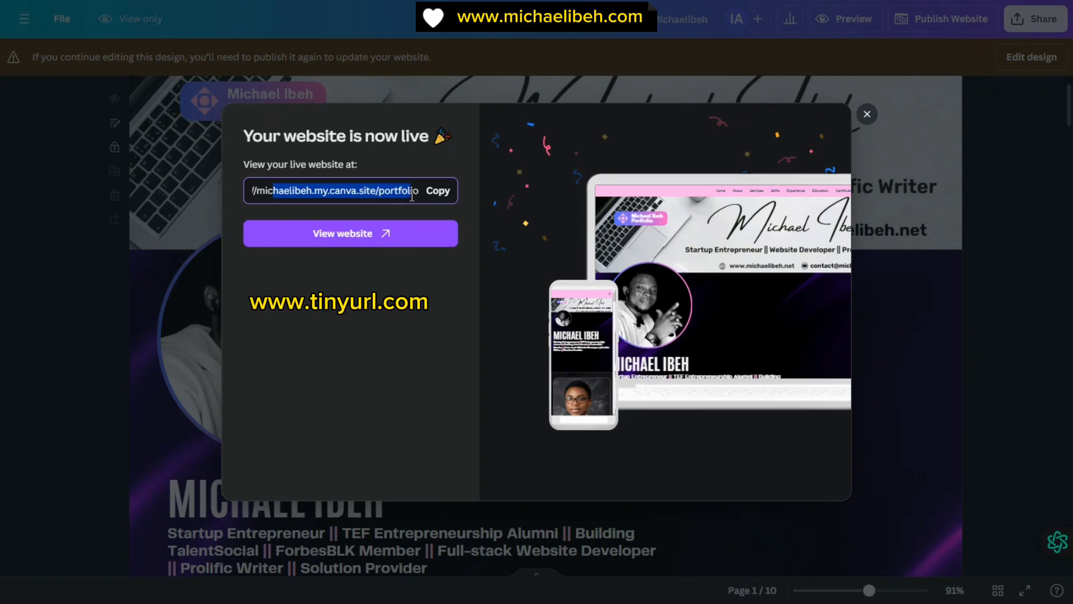
pyautogui.click(396, 187)
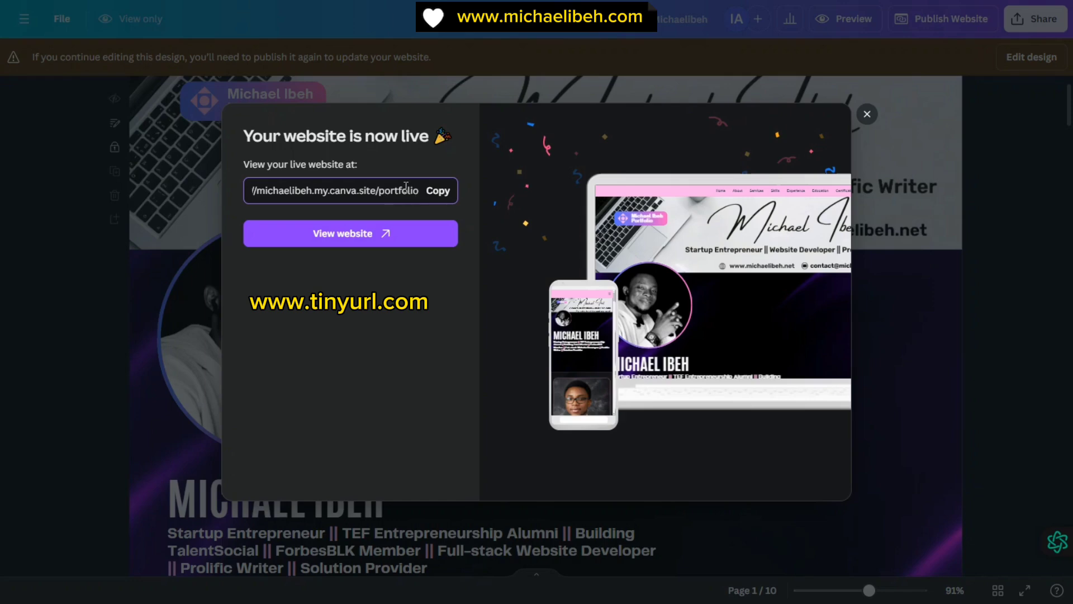
pyautogui.click(436, 193)
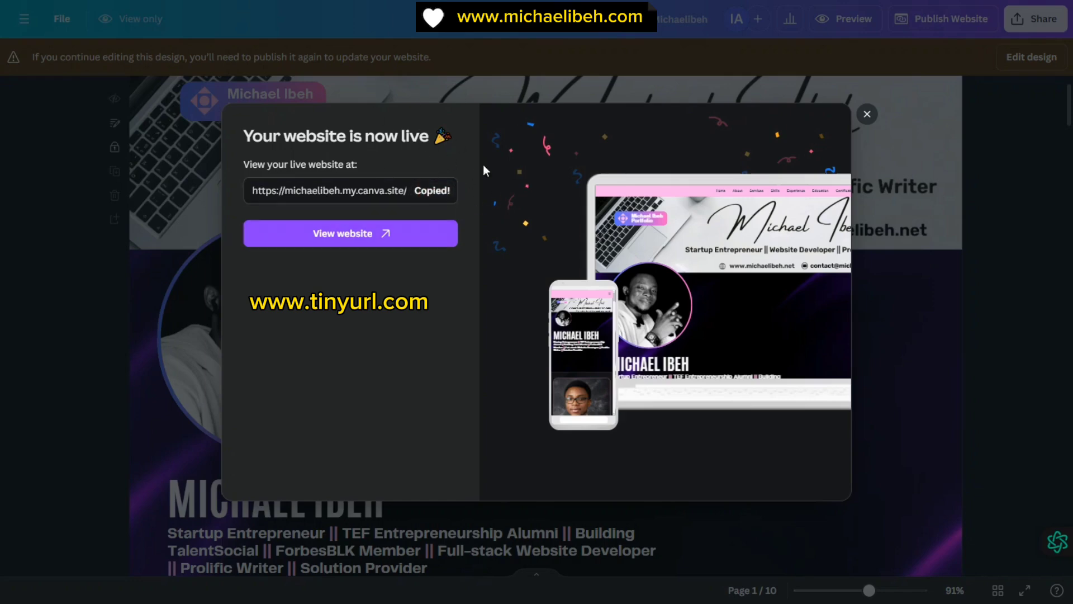
pyautogui.moveTo(395, 189); pyautogui.dragTo(412, 185)
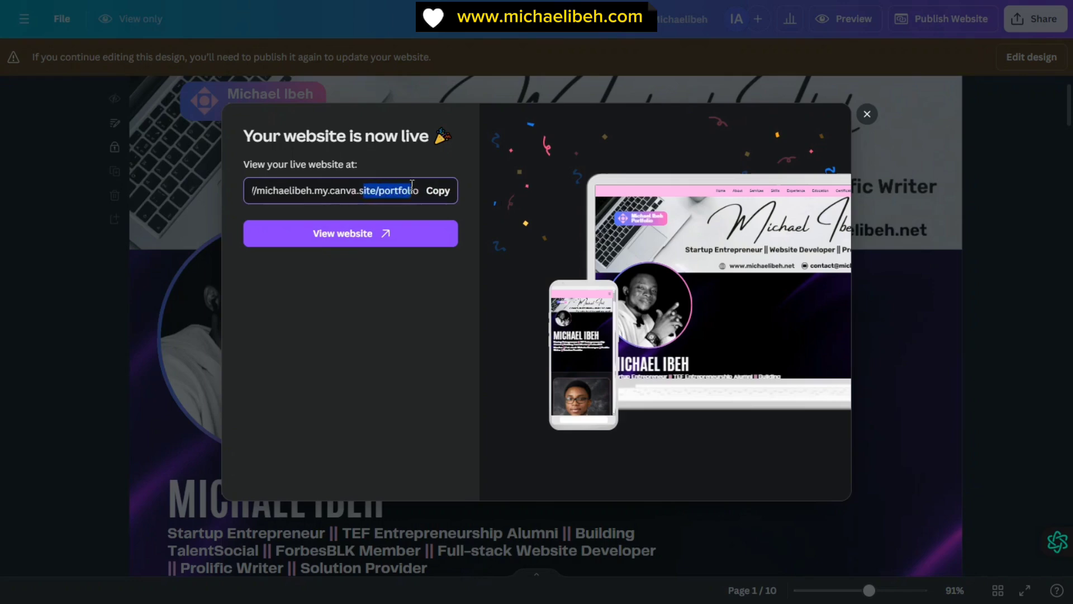
pyautogui.click(400, 216)
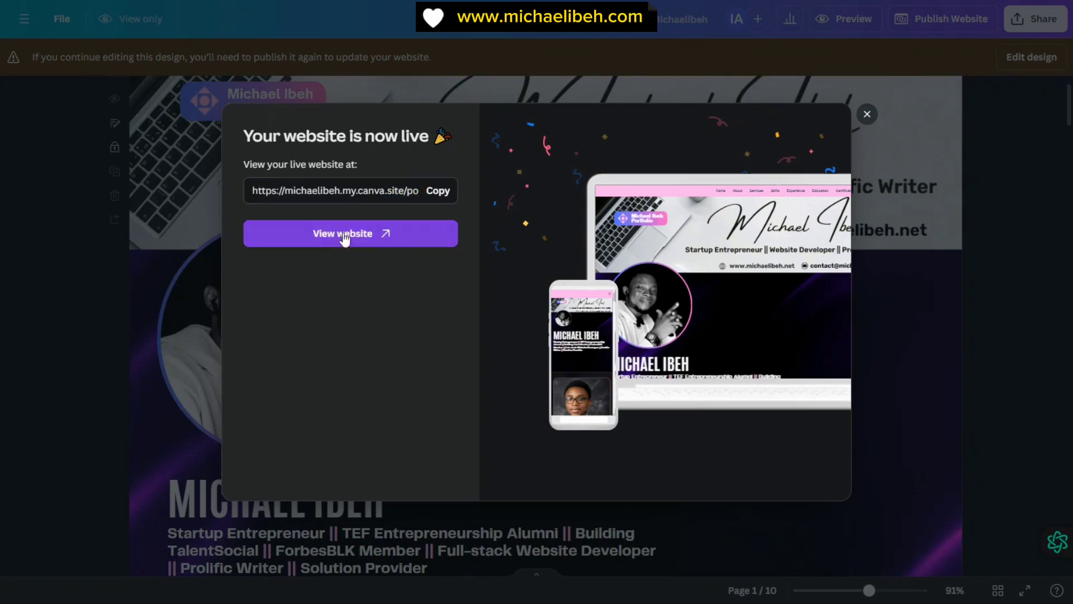
# - Open the live portfolio in a new Chrome tab and scroll through its desktop sections
pyautogui.click(358, 234)
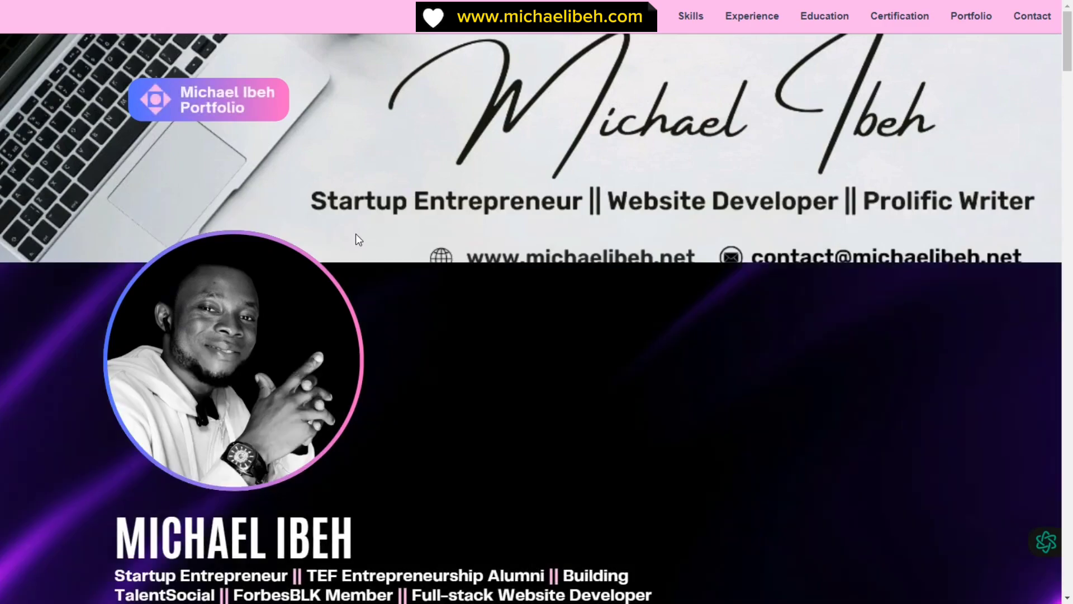
pyautogui.scroll(-10, 498, 227)
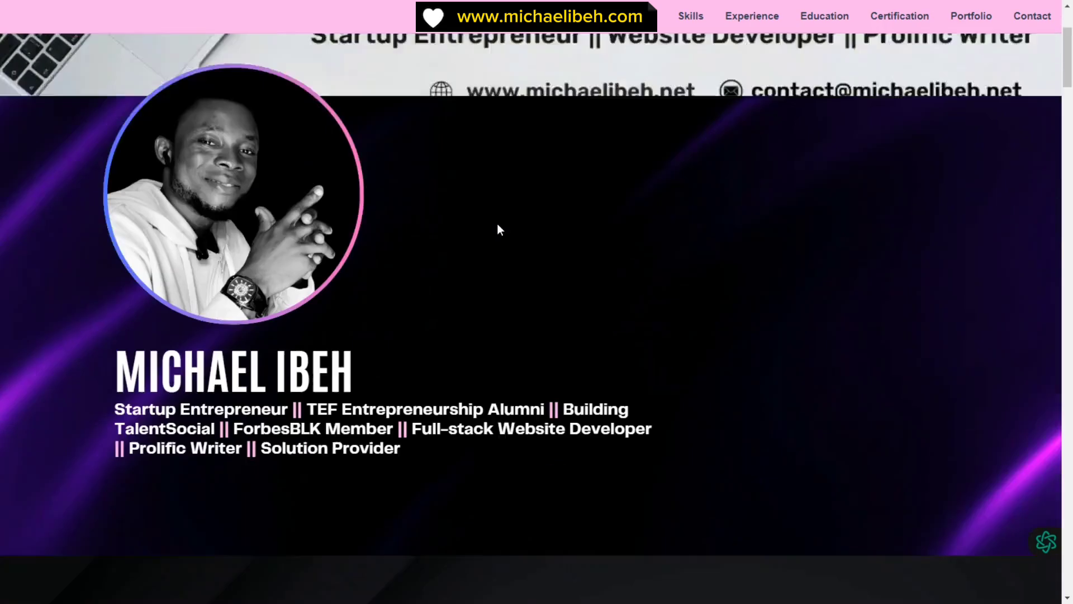
pyautogui.scroll(-15, 497, 229)
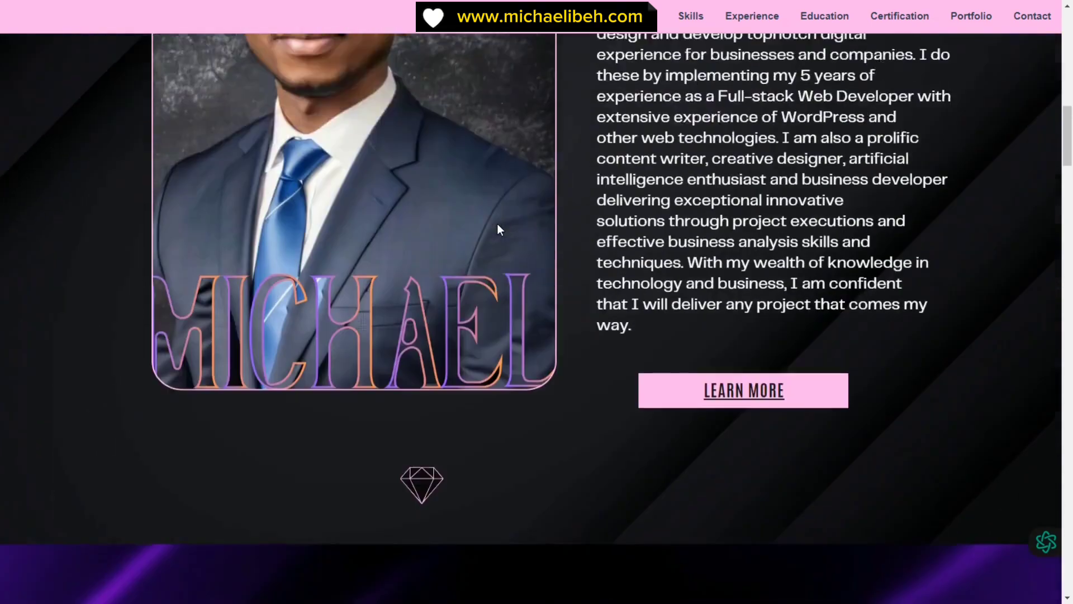
pyautogui.scroll(-5, 498, 224)
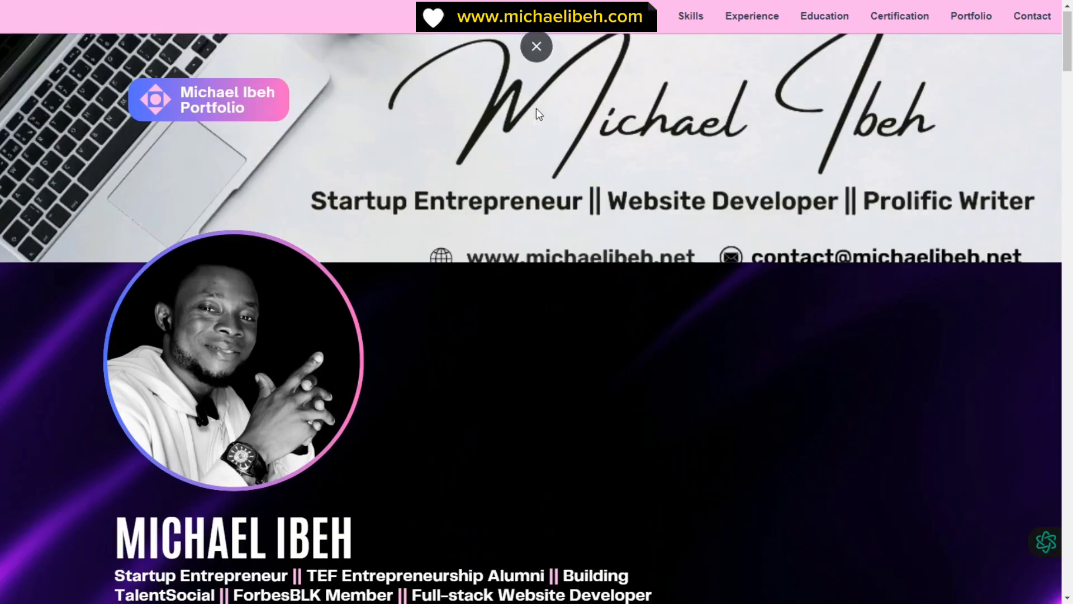
# - Narrow the live site to mobile width with F12 DevTools and scroll through it
pyautogui.press('F12')
pyautogui.scroll(-5, 152, 254)
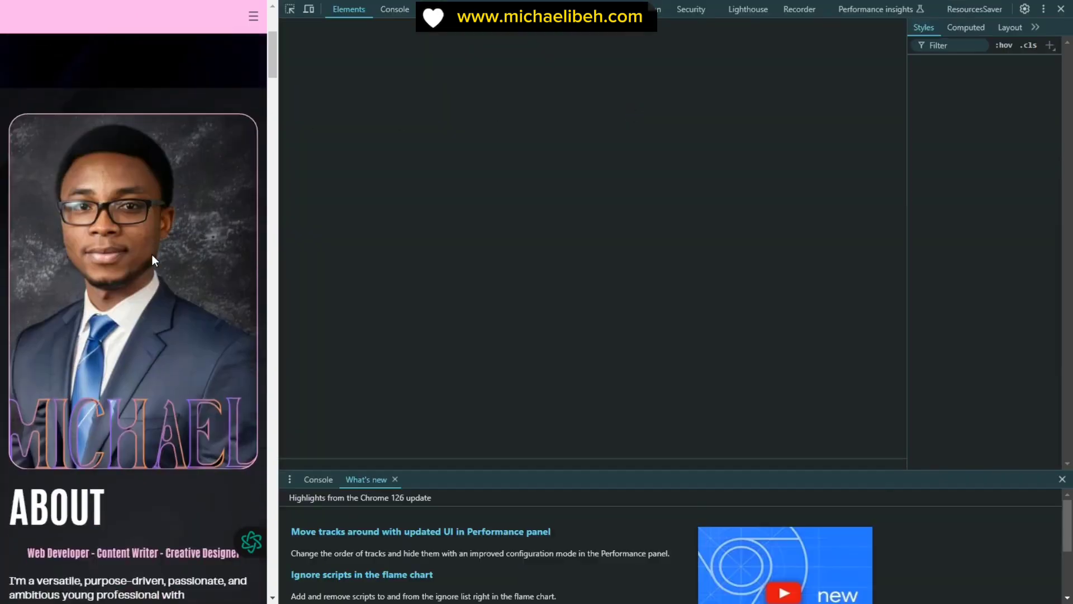
pyautogui.scroll(5, 152, 254)
pyautogui.scroll(-2, 152, 254)
pyautogui.scroll(2, 154, 269)
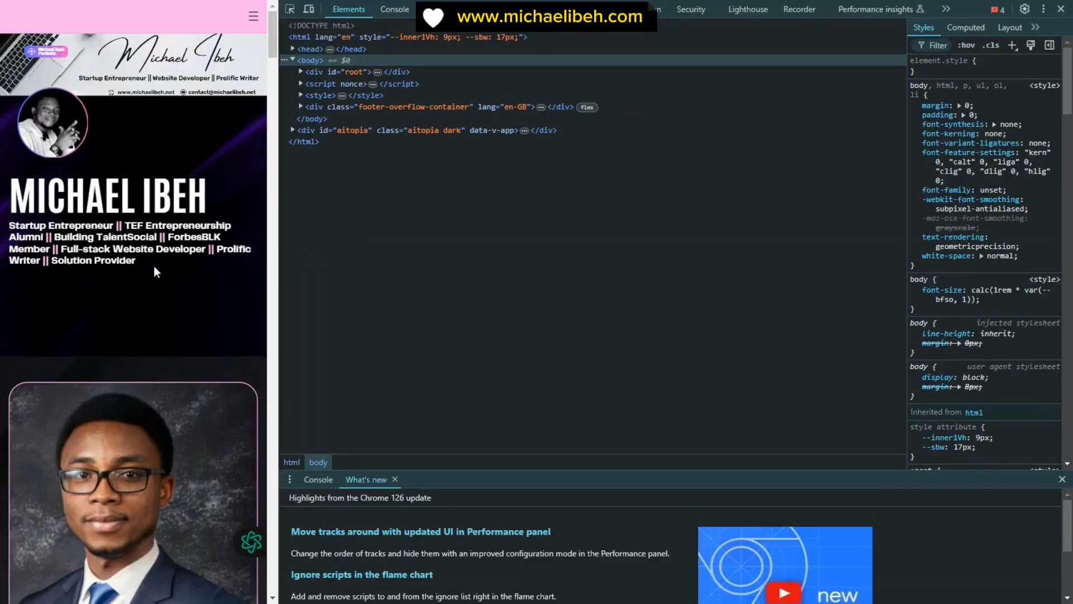
pyautogui.scroll(-8, 154, 269)
pyautogui.scroll(-15, 154, 269)
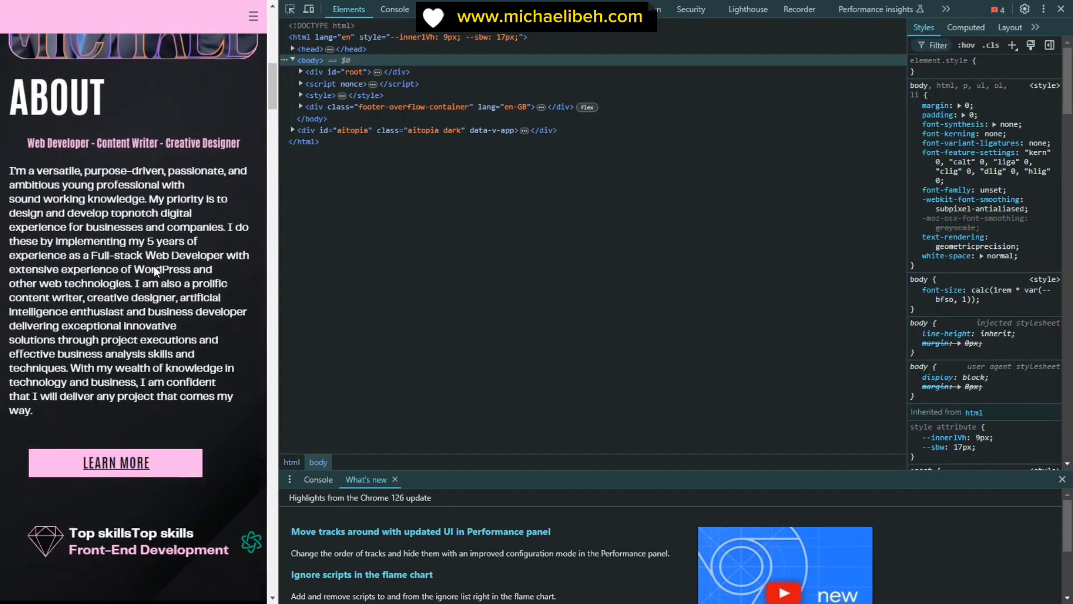
pyautogui.scroll(-17, 153, 267)
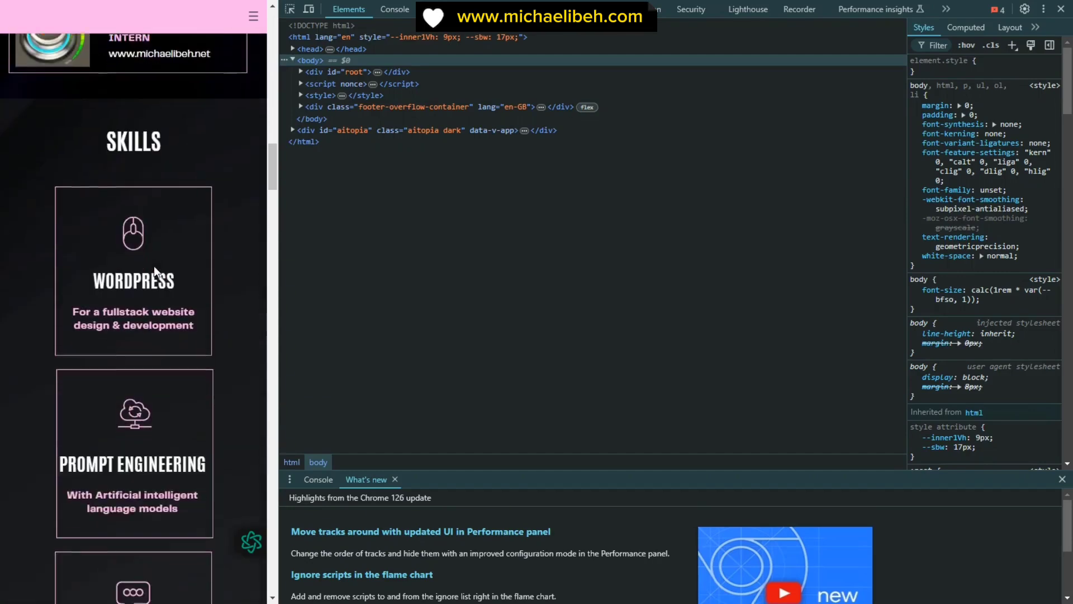
pyautogui.scroll(-5, 156, 269)
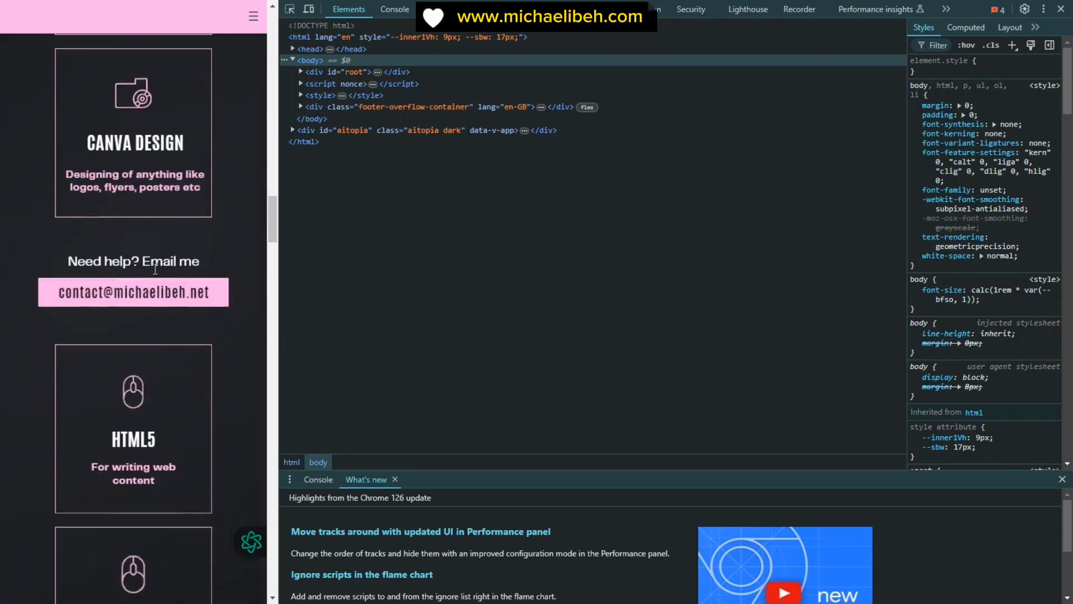
# - Jump to Experience via the hamburger menu, then restore the full desktop width
pyautogui.click(253, 17)
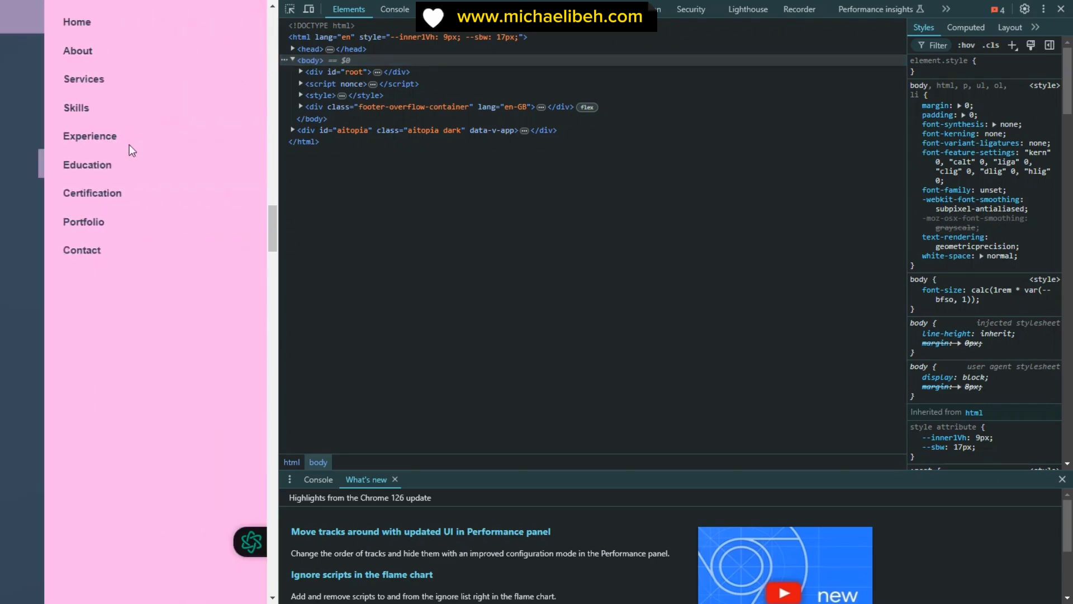
pyautogui.click(38, 170)
pyautogui.scroll(-15, 151, 253)
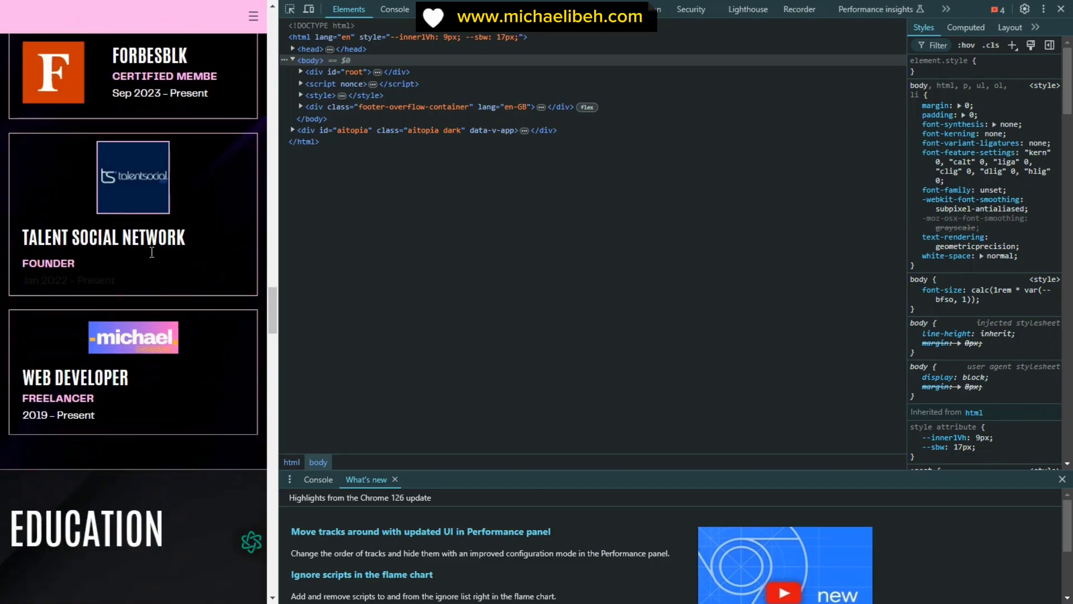
pyautogui.scroll(-2, 150, 251)
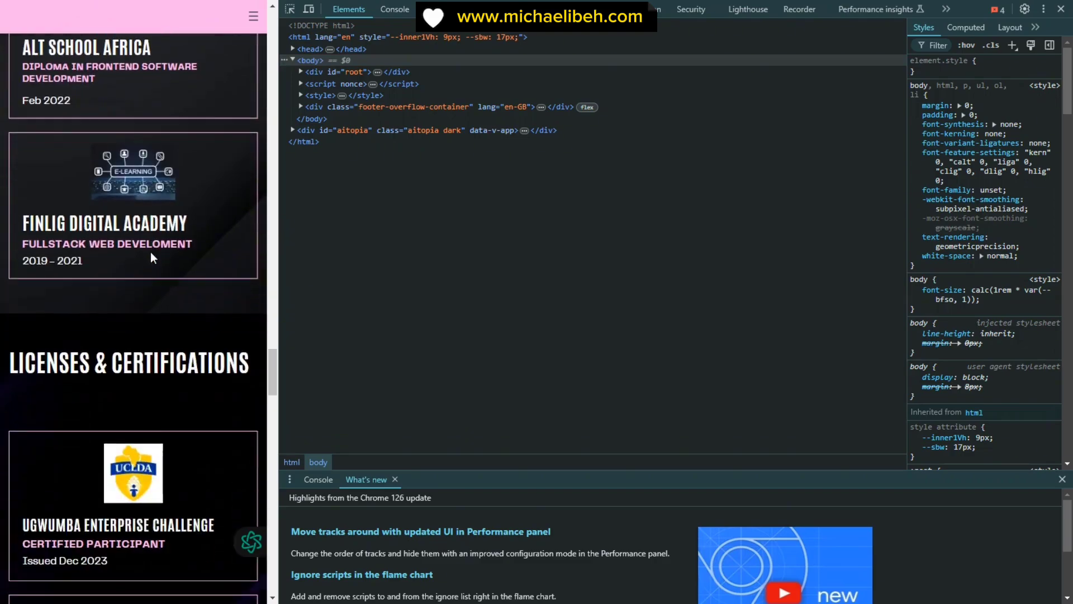
pyautogui.scroll(8, 150, 252)
pyautogui.press('F12')
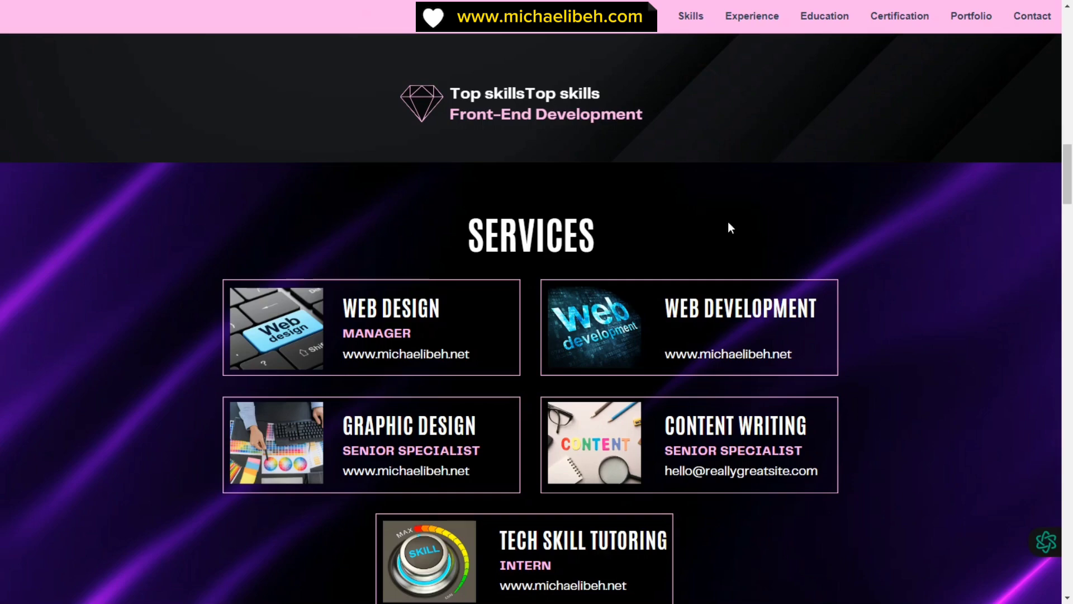
# - Scroll the desktop page back up to the signature banner, profile photo and headline
pyautogui.scroll(10, 811, 276)
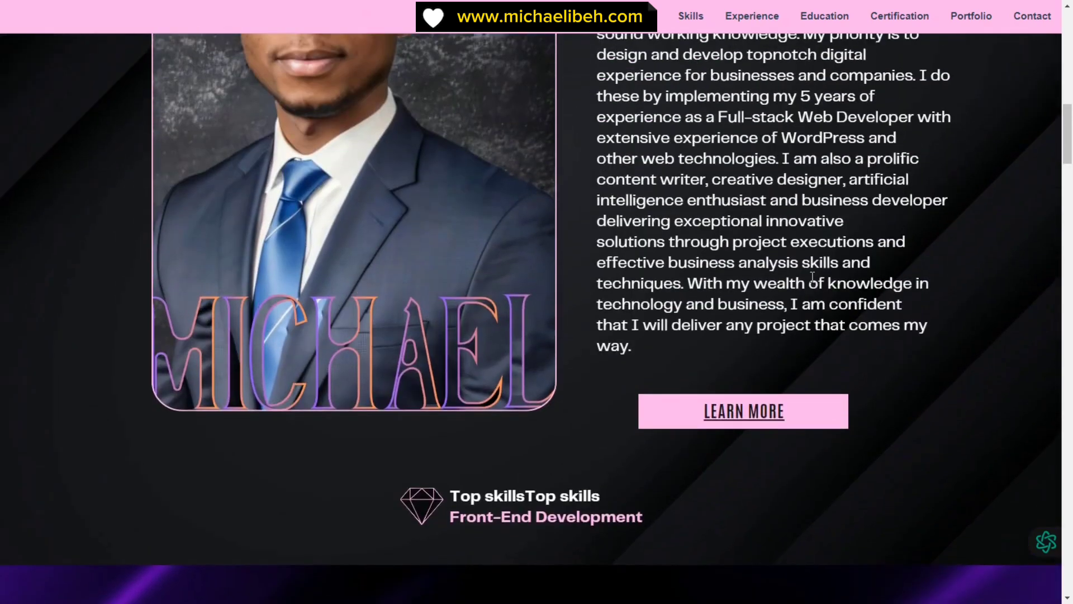
pyautogui.scroll(3, 812, 277)
pyautogui.scroll(5, 812, 277)
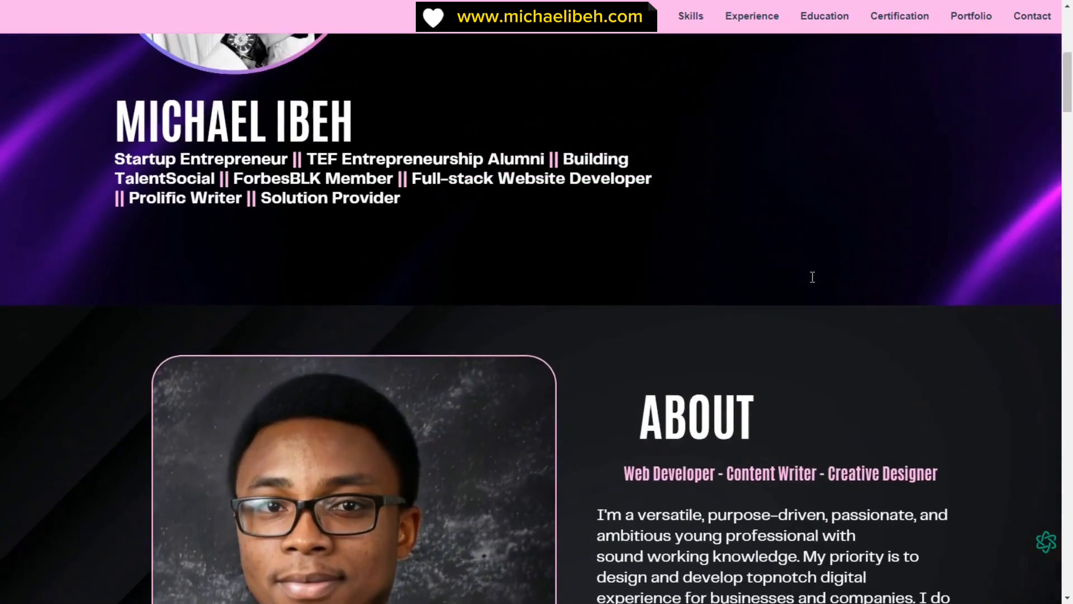
pyautogui.scroll(5, 715, 275)
pyautogui.scroll(2, 715, 280)
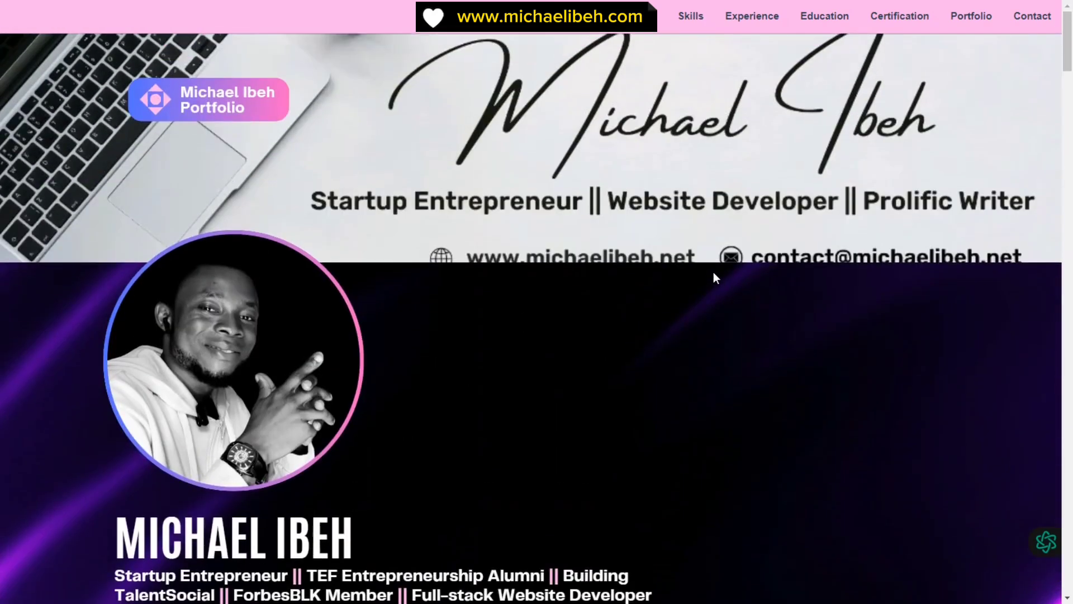